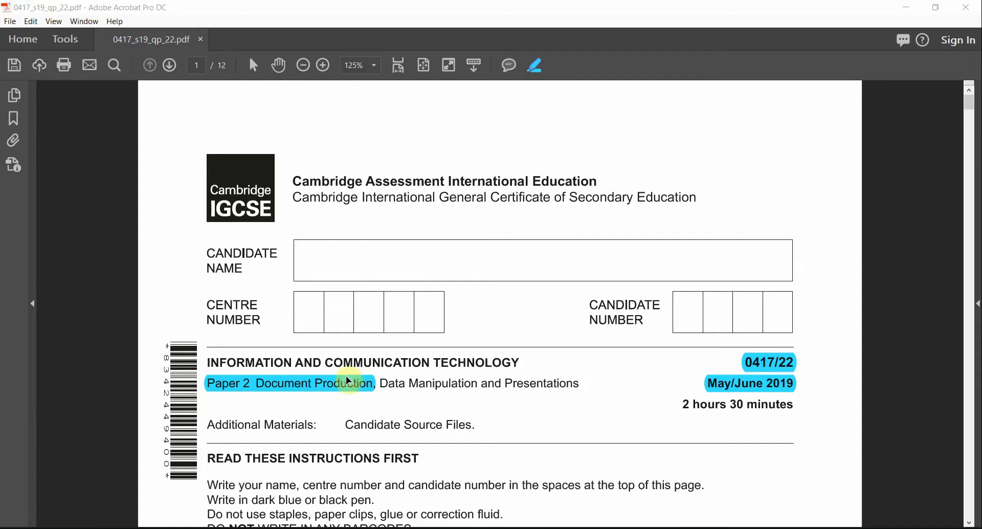
# Step: Scroll the question paper to Task 1 and highlight the Task 1 – Evidence Document heading
pyautogui.scroll(-4, 676, 356)
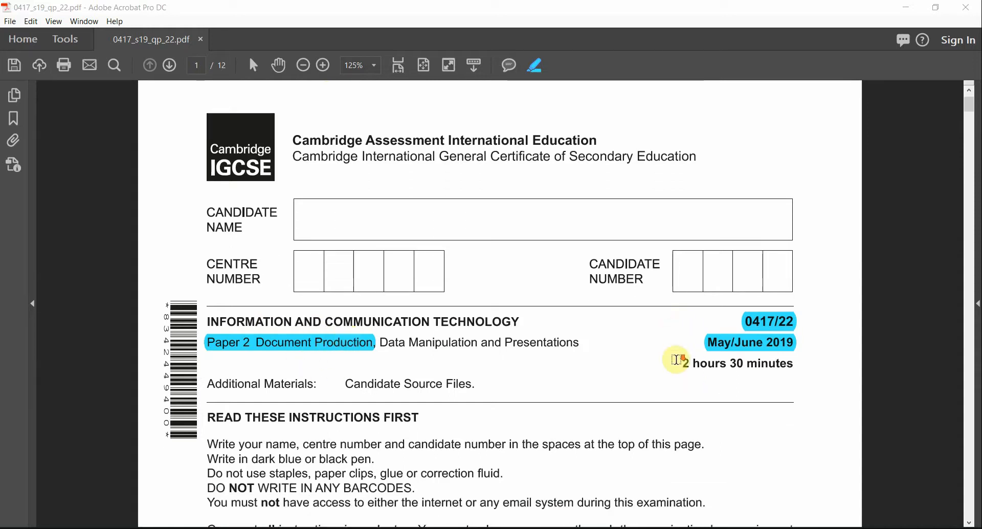
pyautogui.scroll(-2, 676, 360)
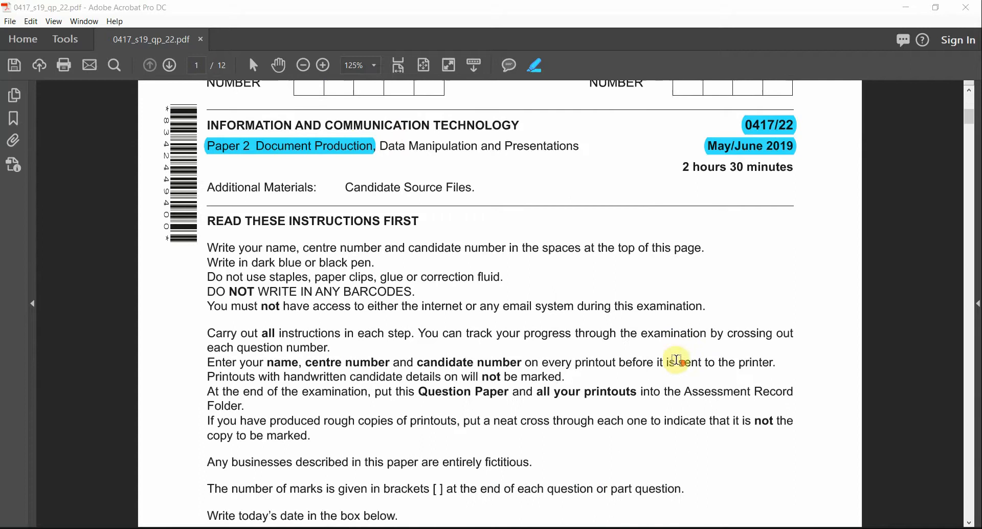
pyautogui.scroll(-2, 883, 358)
pyautogui.scroll(-3, 880, 367)
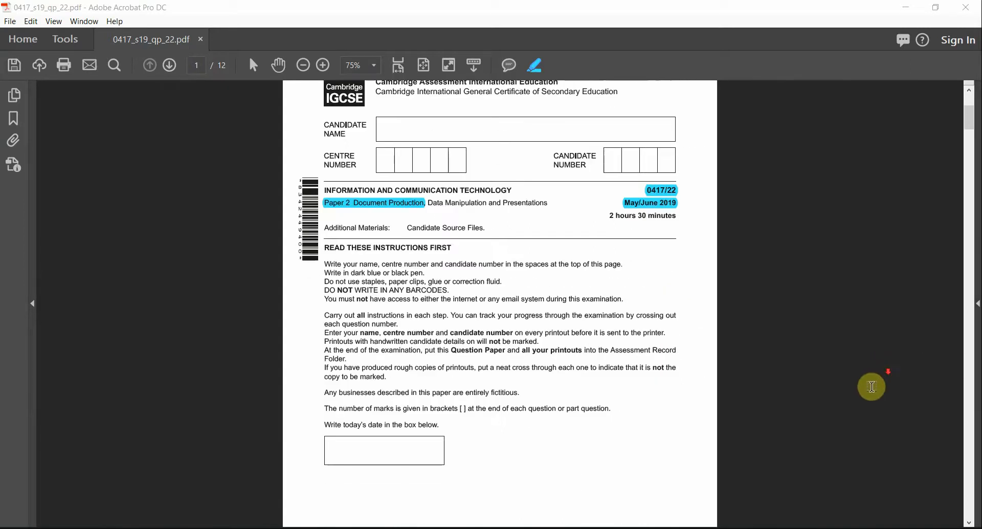
pyautogui.scroll(-1, 869, 394)
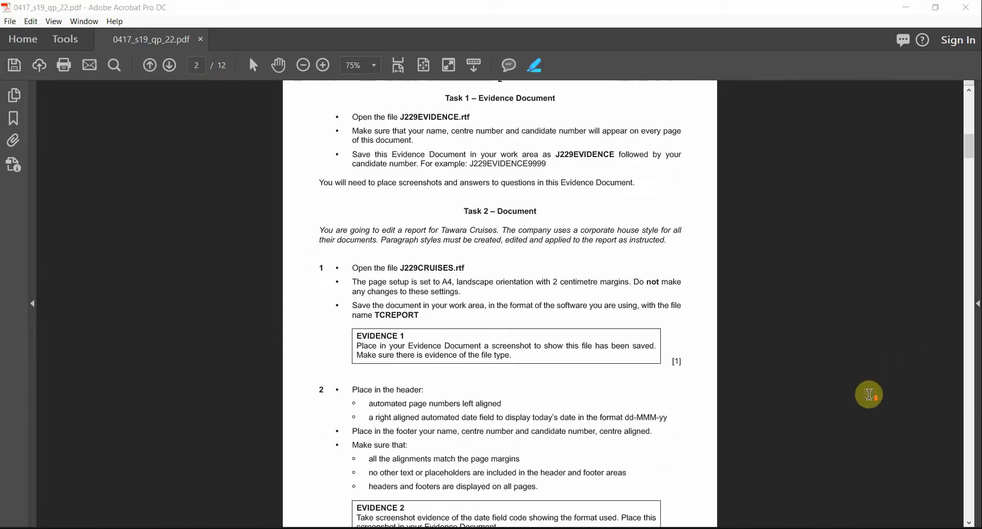
pyautogui.scroll(1, 868, 395)
pyautogui.scroll(-1, 777, 250)
pyautogui.scroll(2, 658, 301)
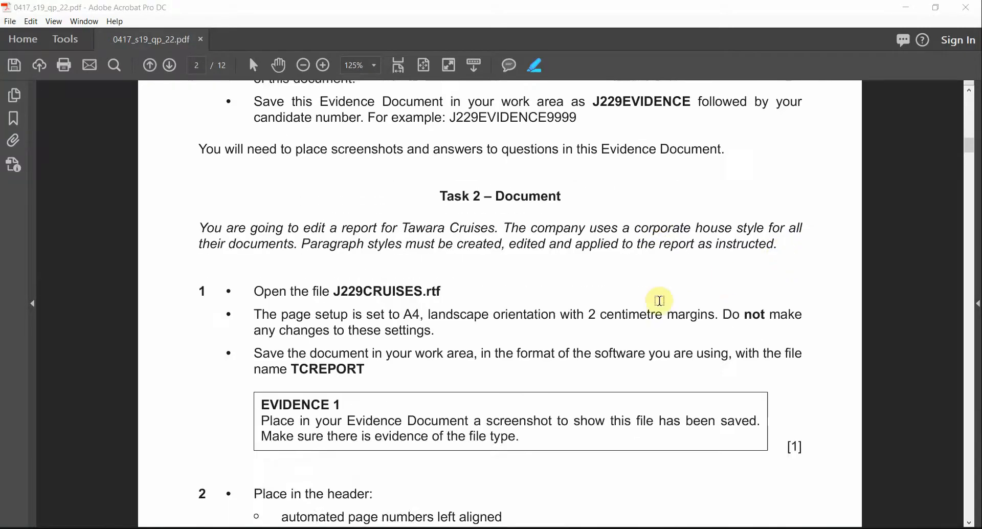
pyautogui.scroll(3, 659, 301)
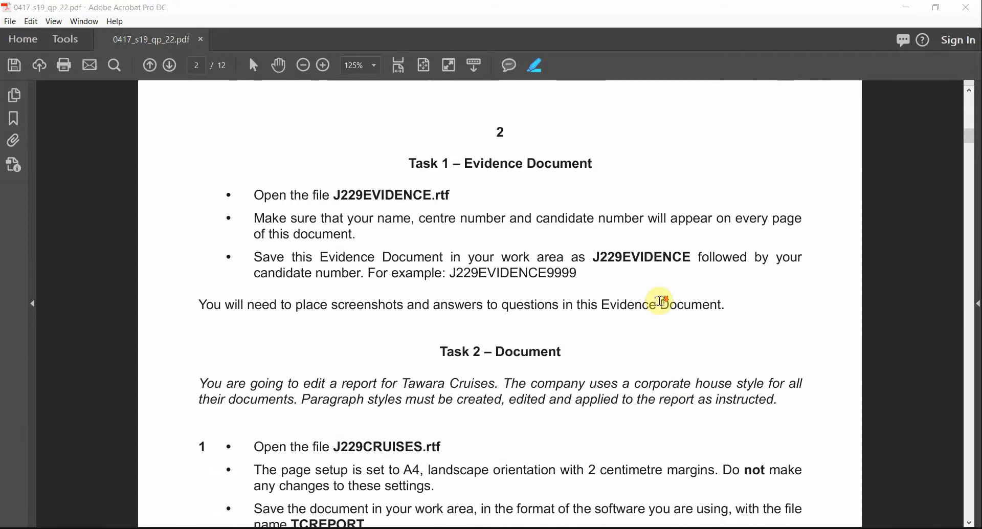
pyautogui.scroll(-1, 660, 301)
pyautogui.scroll(1, 492, 163)
pyautogui.scroll(-1, 481, 176)
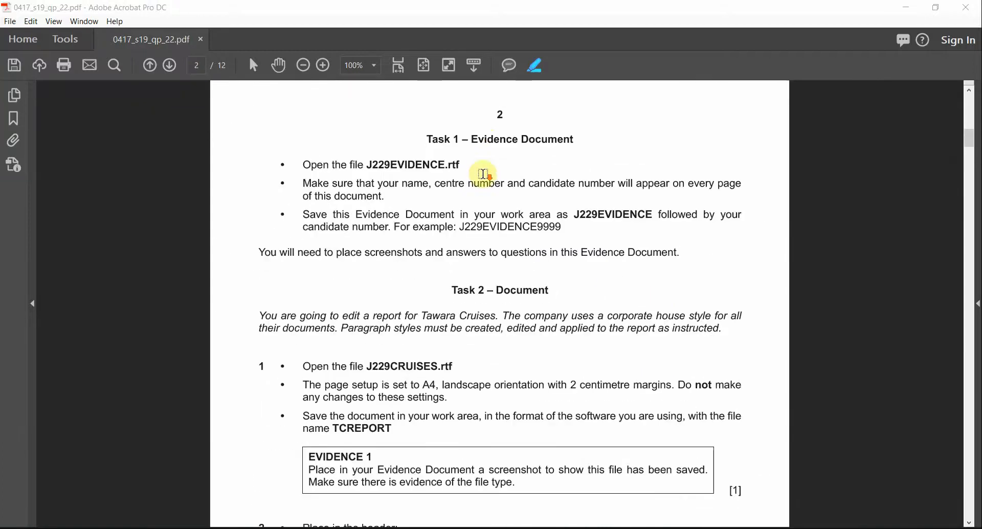
pyautogui.moveTo(419, 138); pyautogui.dragTo(574, 139)
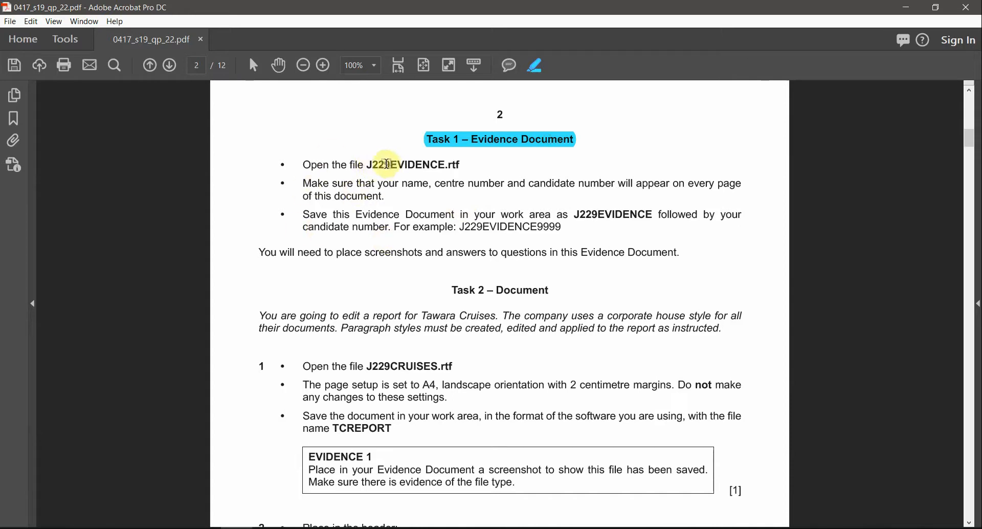
# Step: Highlight J229EVIDENCE.rtf and the name-on-every-page bullet, then select the sf_22 source-files zip
pyautogui.moveTo(460, 164); pyautogui.dragTo(367, 167)
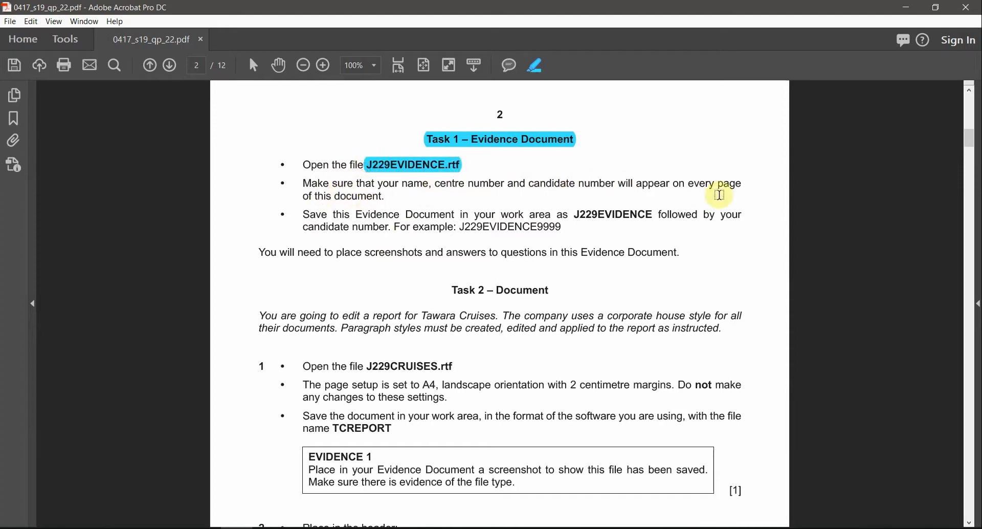
pyautogui.moveTo(387, 196); pyautogui.dragTo(301, 183)
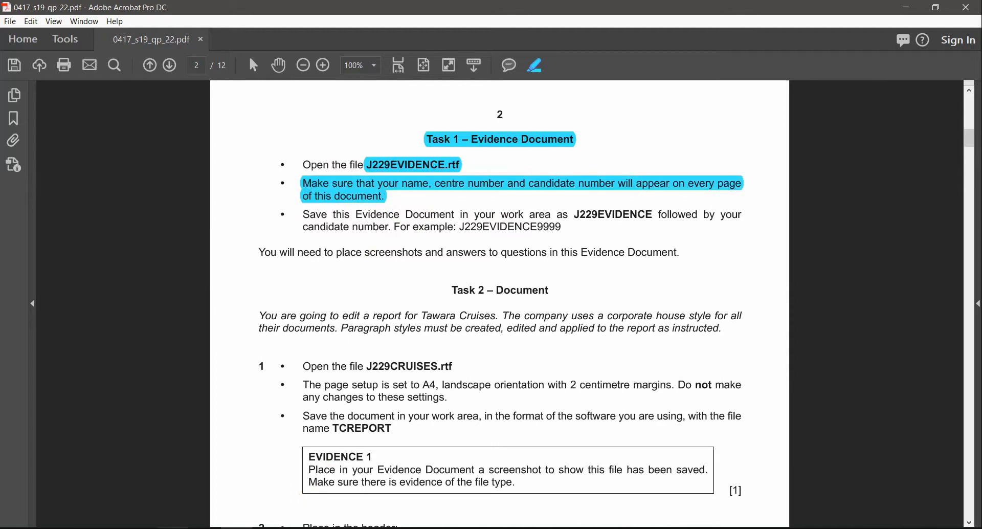
pyautogui.hotkey('alt', 'Tab')
pyautogui.click(287, 425)
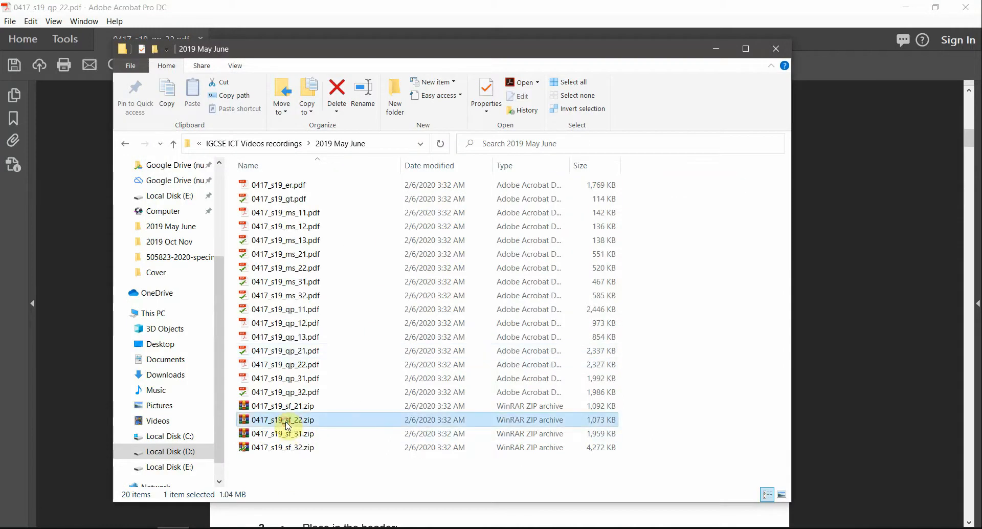
# Step: Extract the 0417_s19_sf_22 zip archive into its own folder
pyautogui.click(177, 7)
pyautogui.click(177, 527)
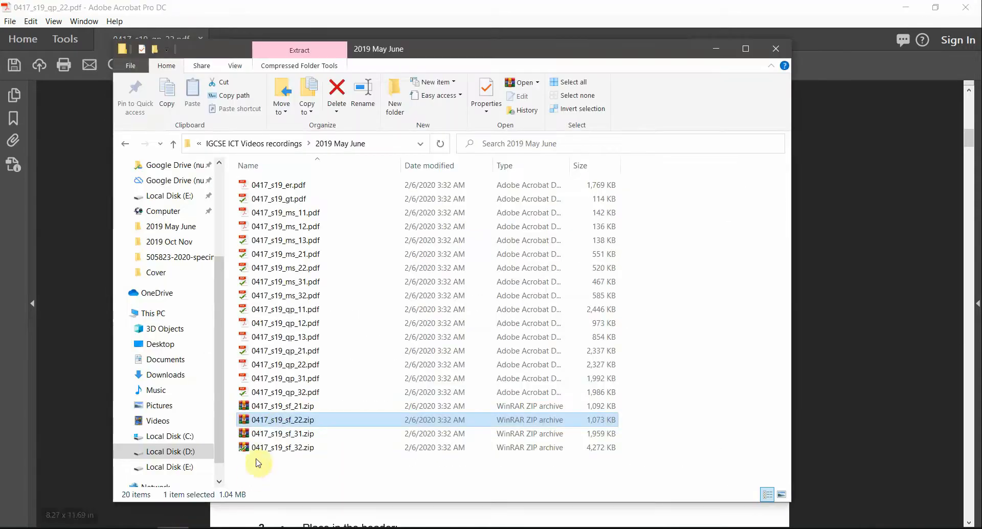
pyautogui.doubleClick(275, 420)
pyautogui.rightClick(274, 420)
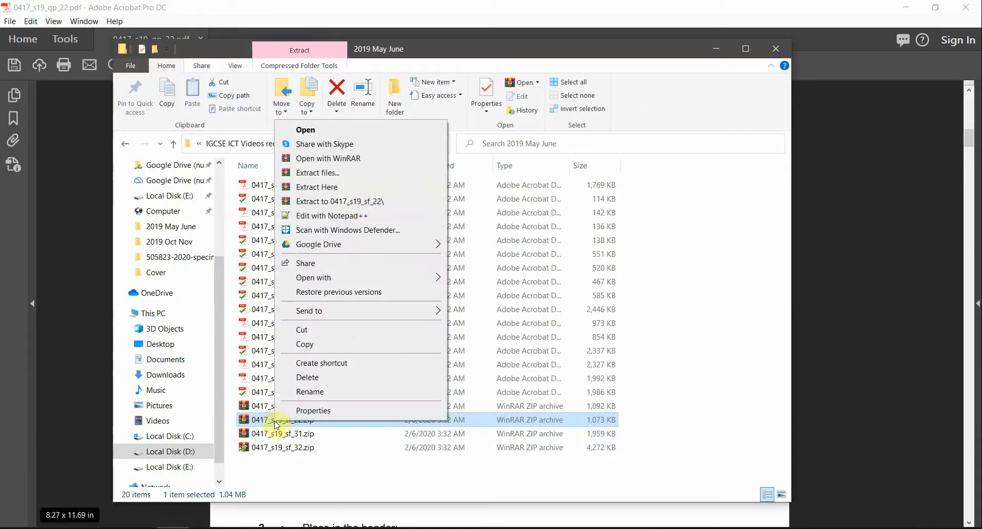
pyautogui.click(364, 203)
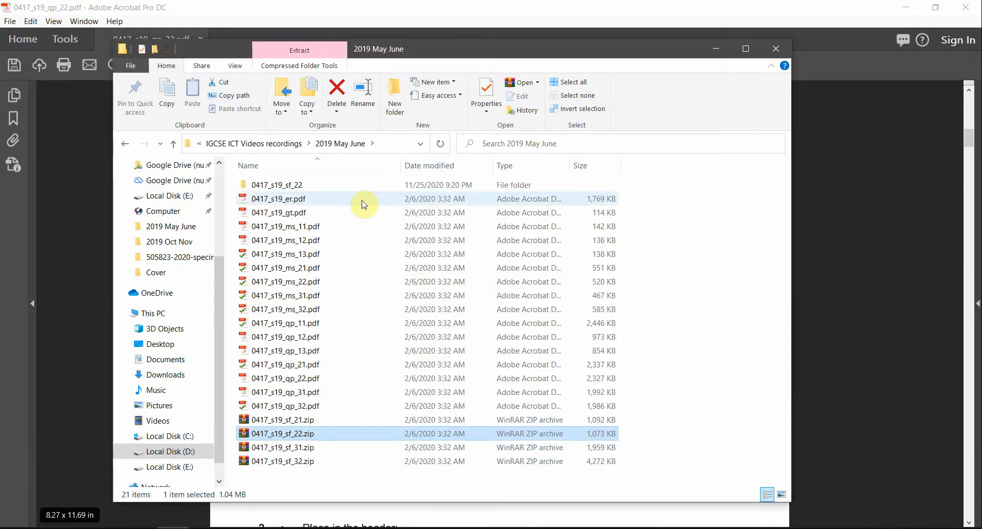
# Step: Open the Confidential Source Files June 2019 folder and group its files by type
pyautogui.doubleClick(294, 186)
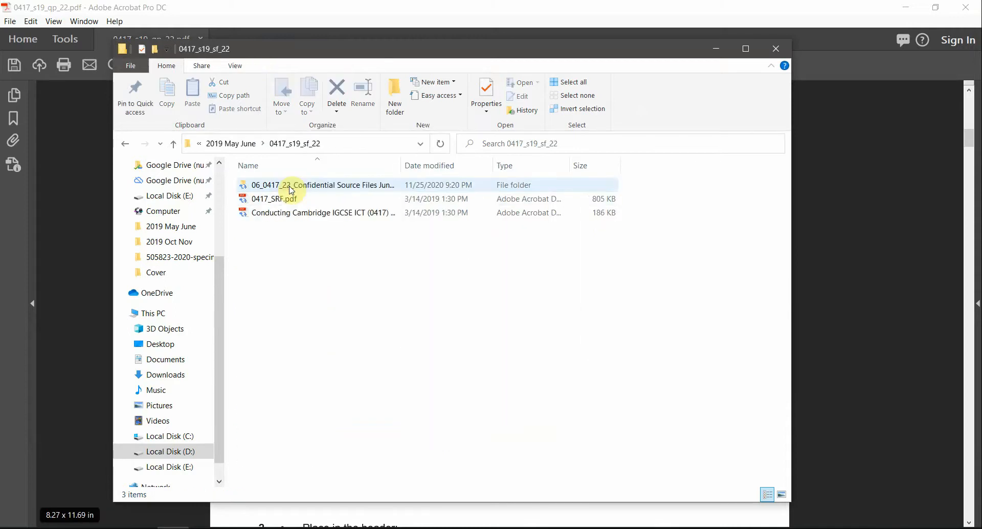
pyautogui.doubleClick(290, 186)
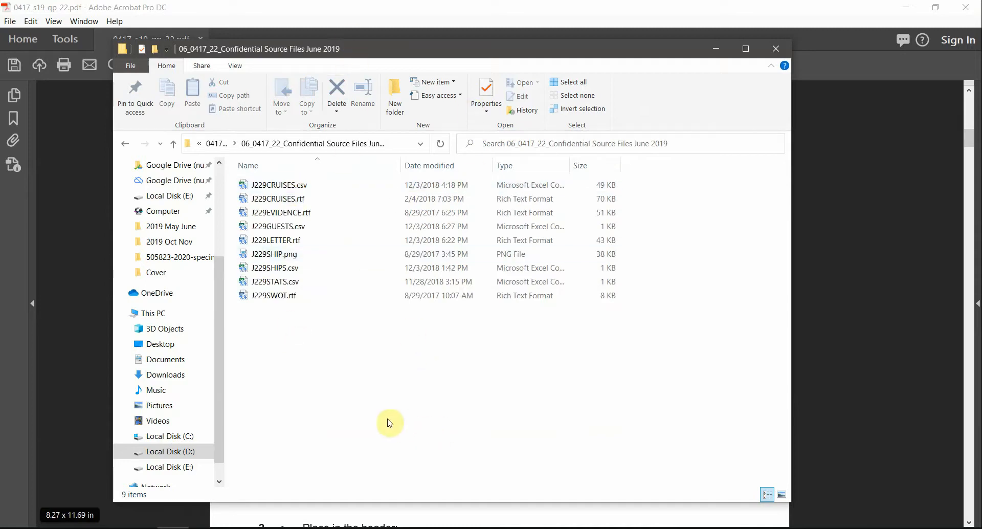
pyautogui.click(235, 66)
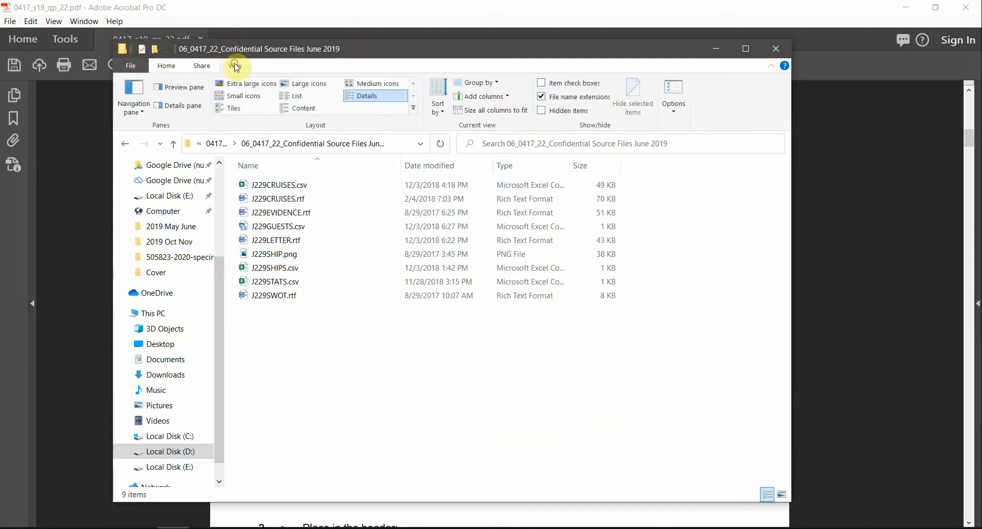
pyautogui.click(557, 99)
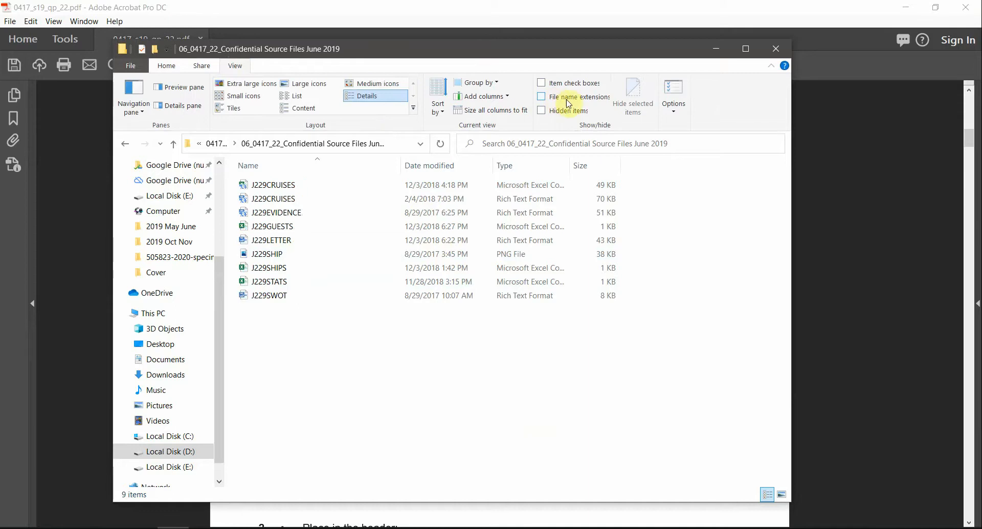
pyautogui.rightClick(333, 443)
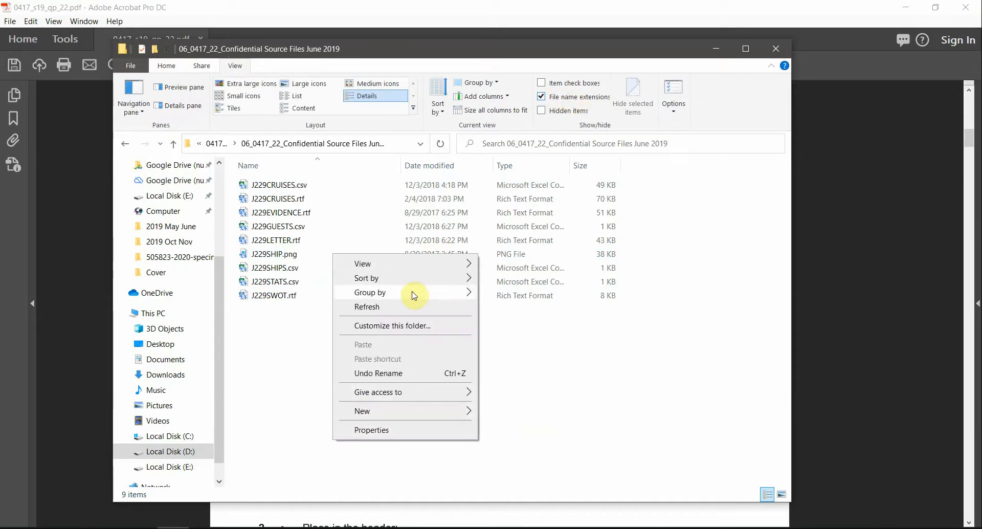
pyautogui.moveTo(410, 293)
pyautogui.click(511, 322)
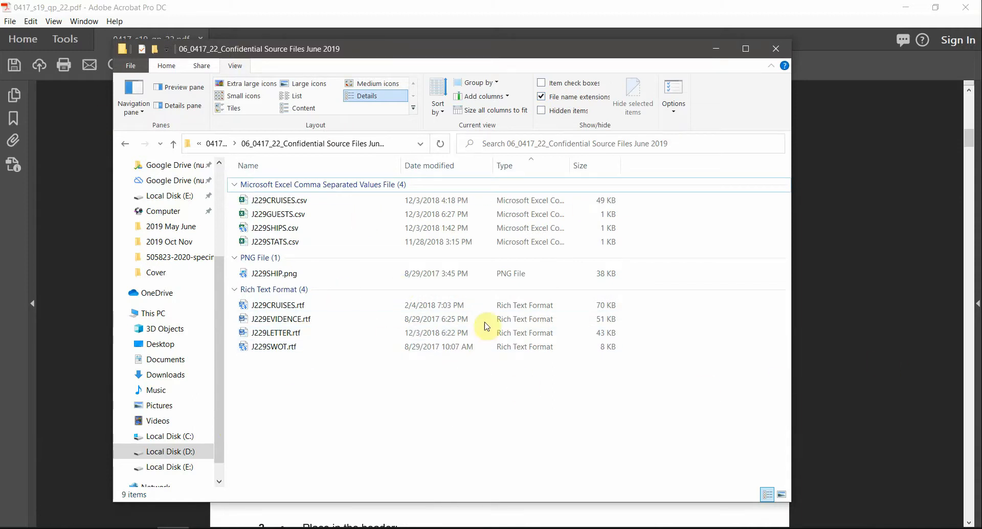
# Step: Return to the grouped source folder and select J229EVIDENCE.rtf
pyautogui.click(355, 7)
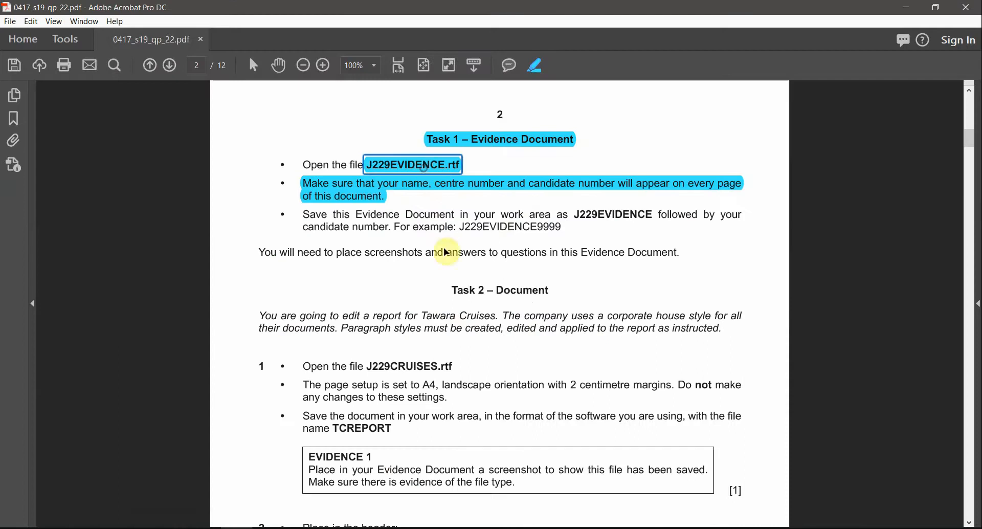
pyautogui.hotkey('alt', 'Tab')
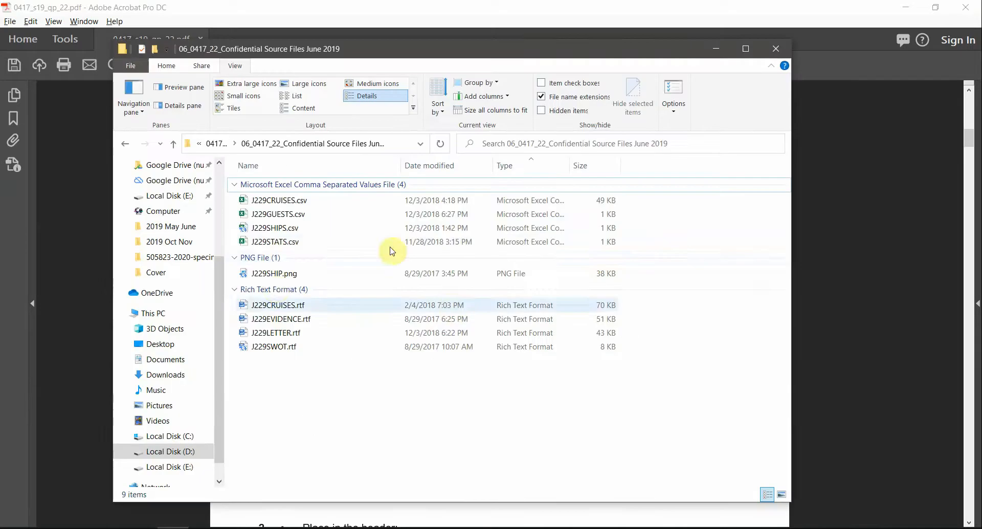
pyautogui.click(282, 322)
# Step: Open J229EVIDENCE.rtf in Word and maximize its window
pyautogui.doubleClick(281, 319)
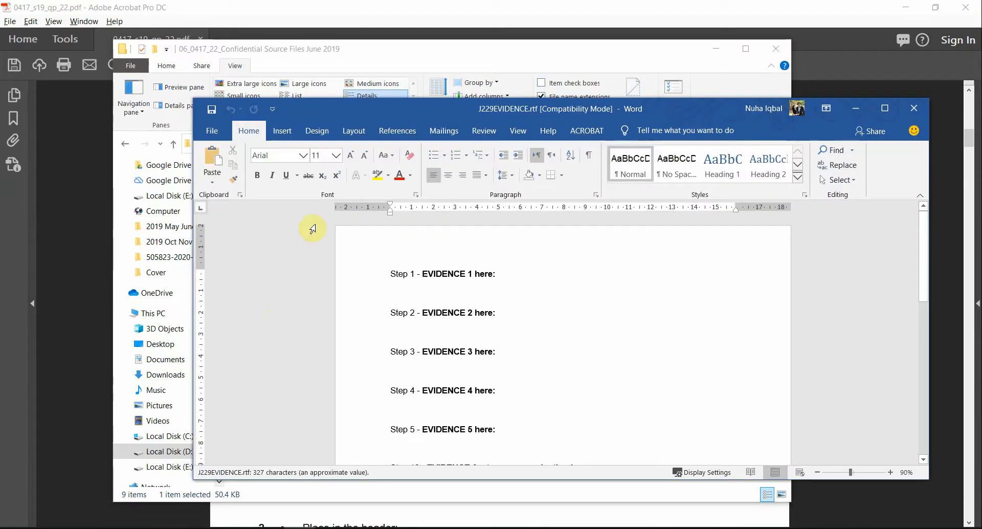
pyautogui.doubleClick(421, 106)
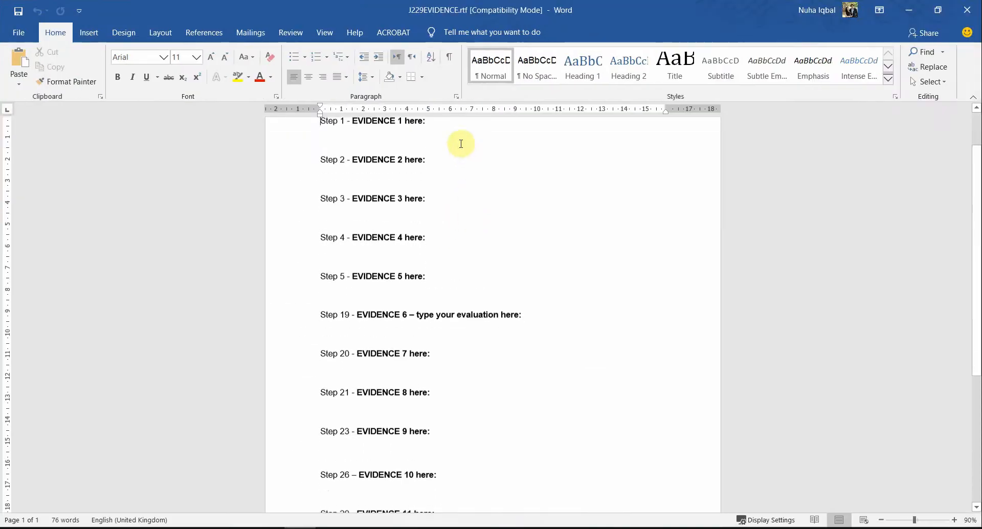
pyautogui.scroll(-6, 543, 432)
pyautogui.scroll(2, 546, 435)
# Step: Return to the evidence document and open its page header for editing
pyautogui.hotkey('alt', 'Tab')
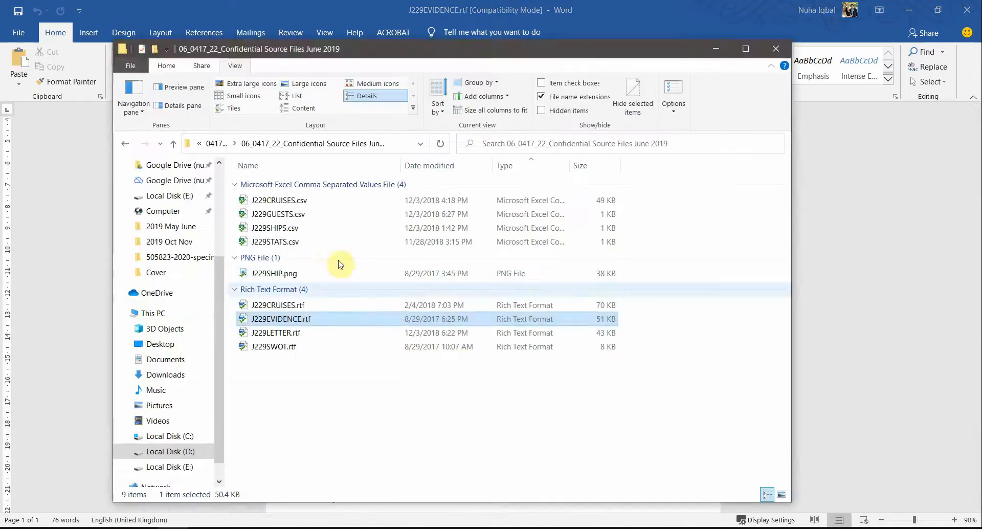
pyautogui.hotkey('alt', 'Tab')
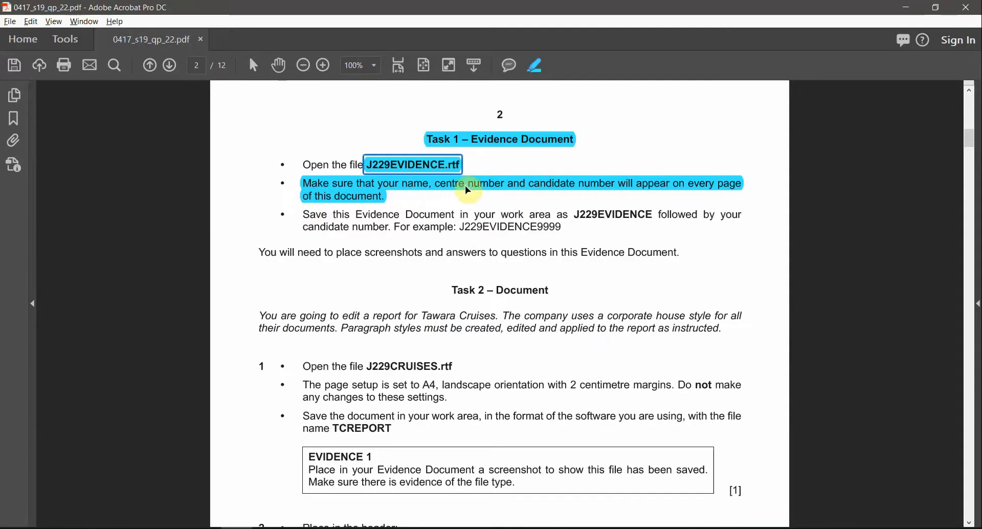
pyautogui.hotkey('alt', 'Tab')
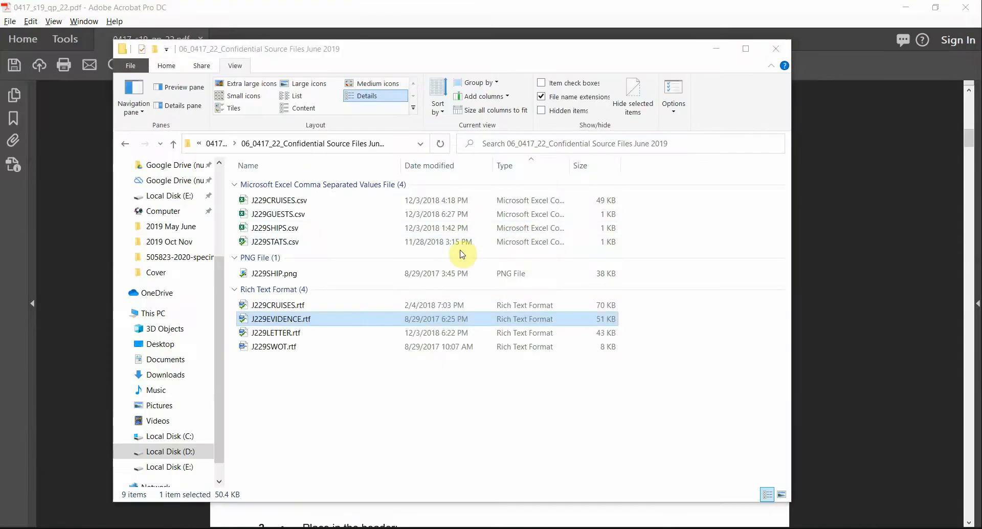
pyautogui.hotkey('alt', 'Tab')
pyautogui.scroll(3, 478, 208)
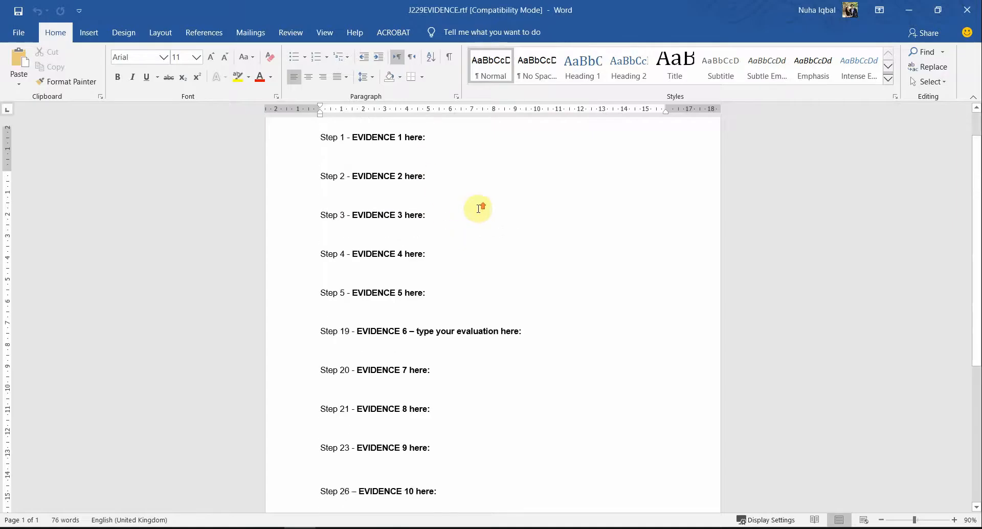
pyautogui.doubleClick(484, 144)
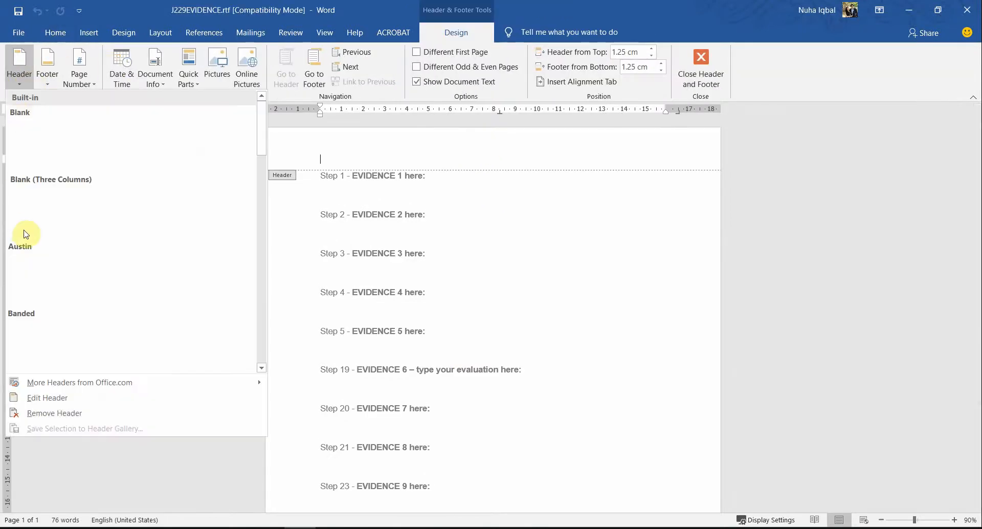
# Step: Fill a Blank (Three Columns) header with the candidate's name, centre number and candidate number
pyautogui.click(65, 194)
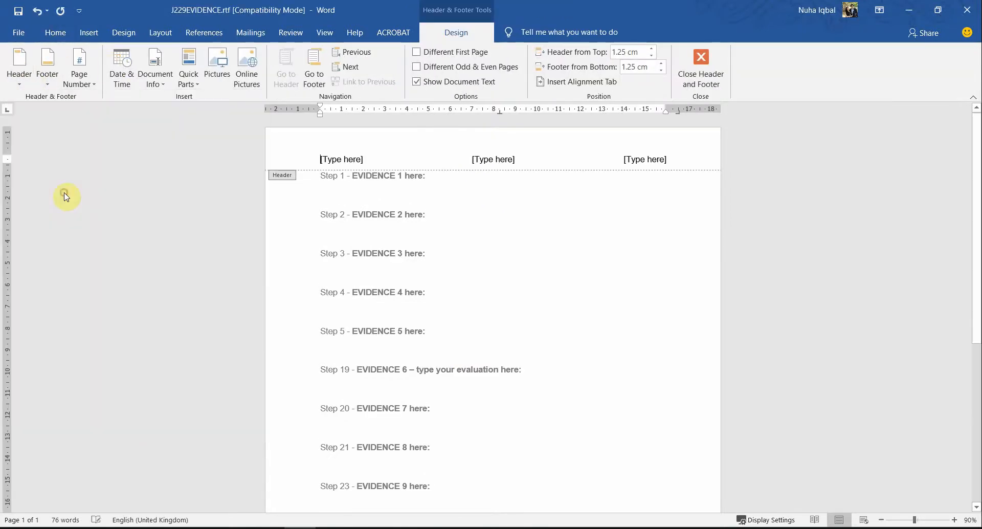
pyautogui.click(337, 156)
pyautogui.write('Nuha')
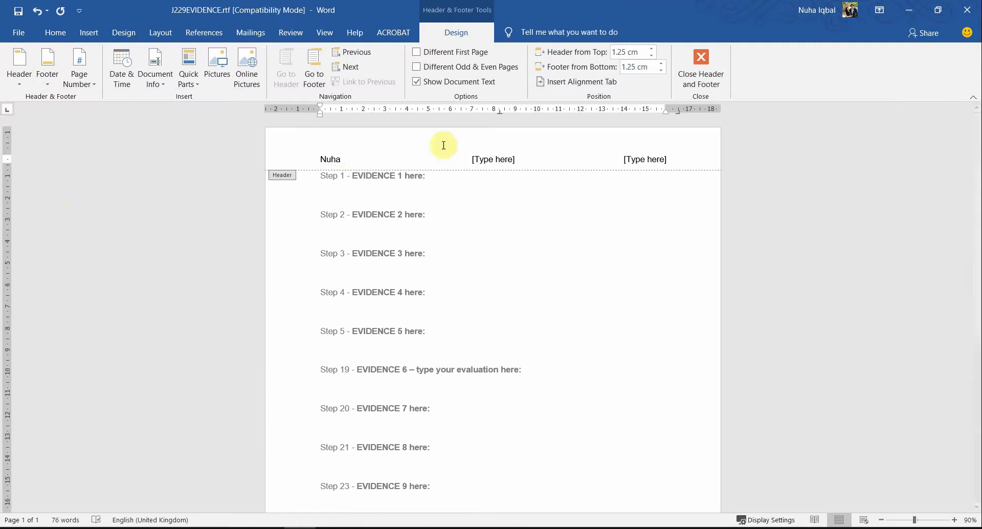
pyautogui.click(488, 156)
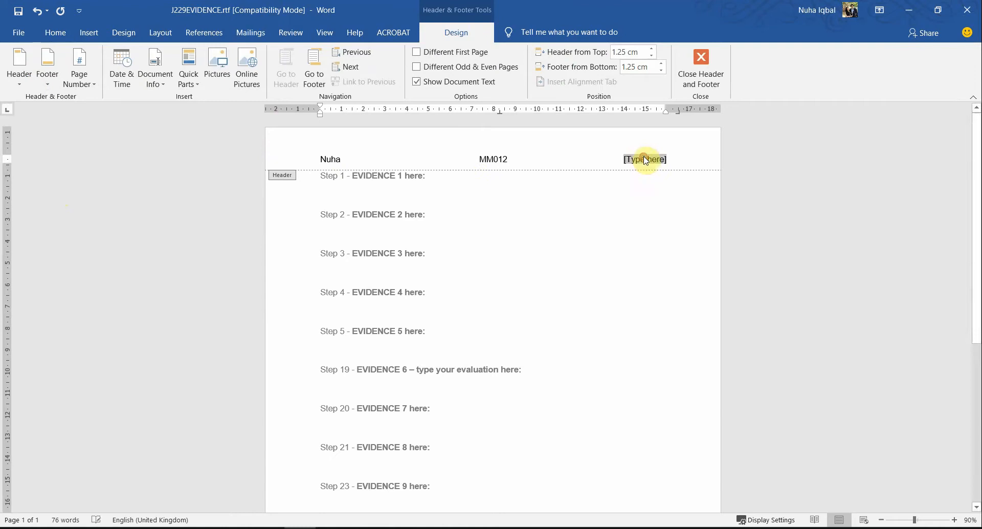
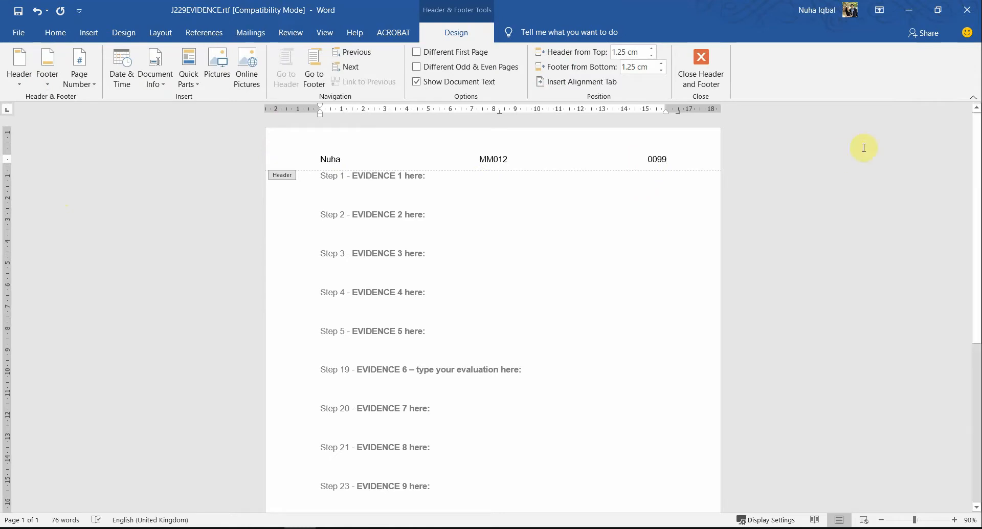
pyautogui.click(716, 64)
pyautogui.hotkey('alt', 'Tab')
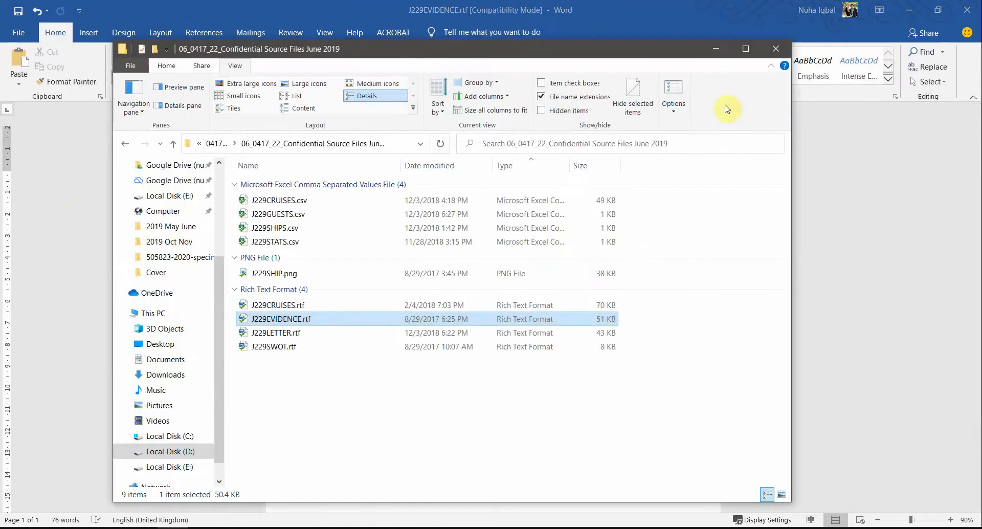
# Step: Select the J229EVIDENCE9999 example file name in the paper's save instruction
pyautogui.hotkey('alt', 'Tab')
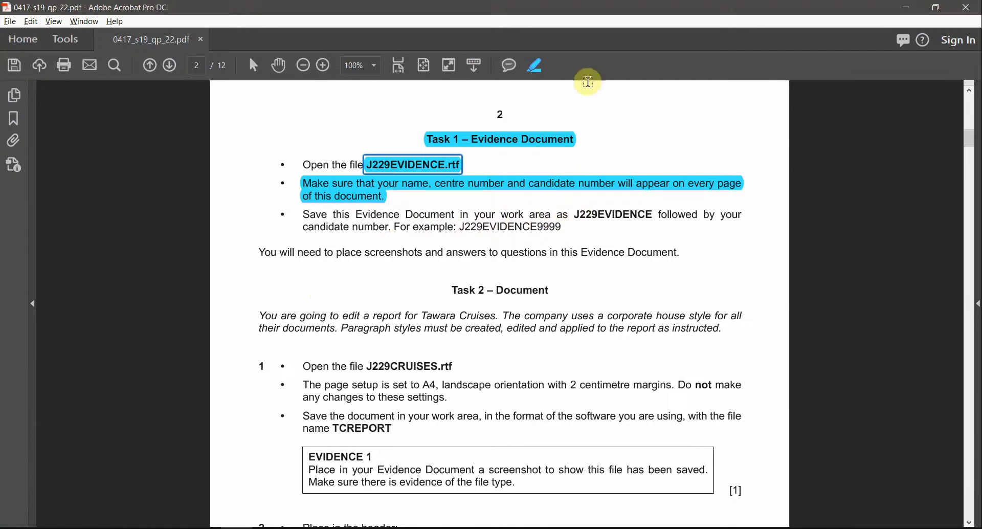
pyautogui.click(253, 67)
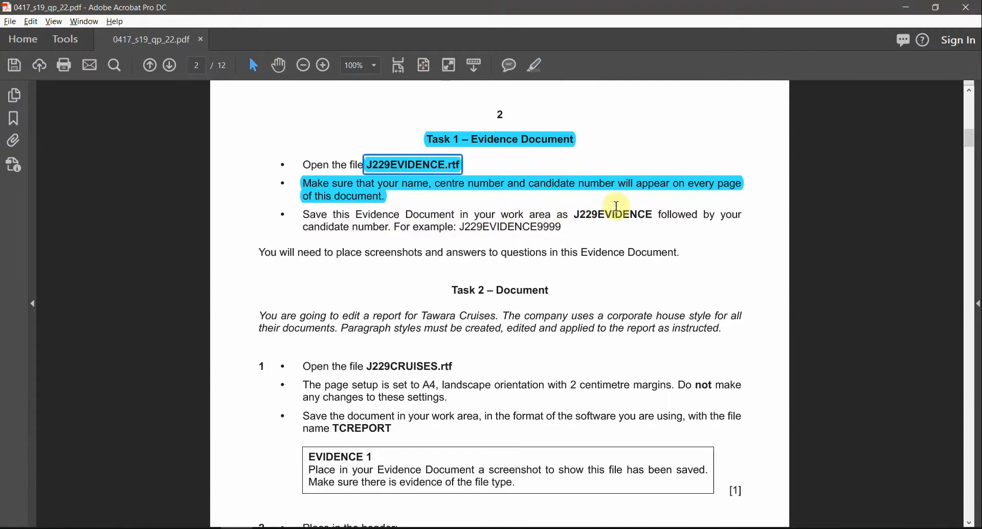
pyautogui.doubleClick(630, 215)
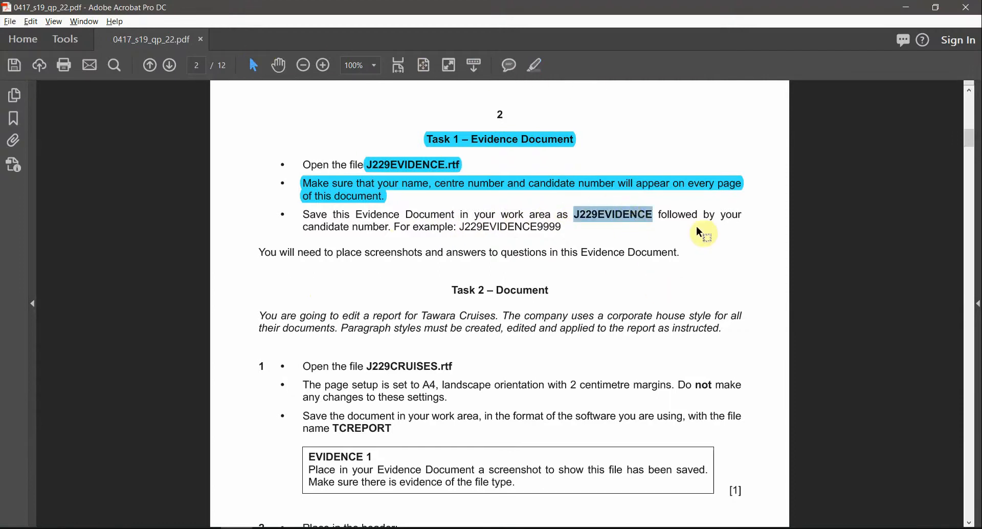
pyautogui.moveTo(353, 226); pyautogui.dragTo(555, 228)
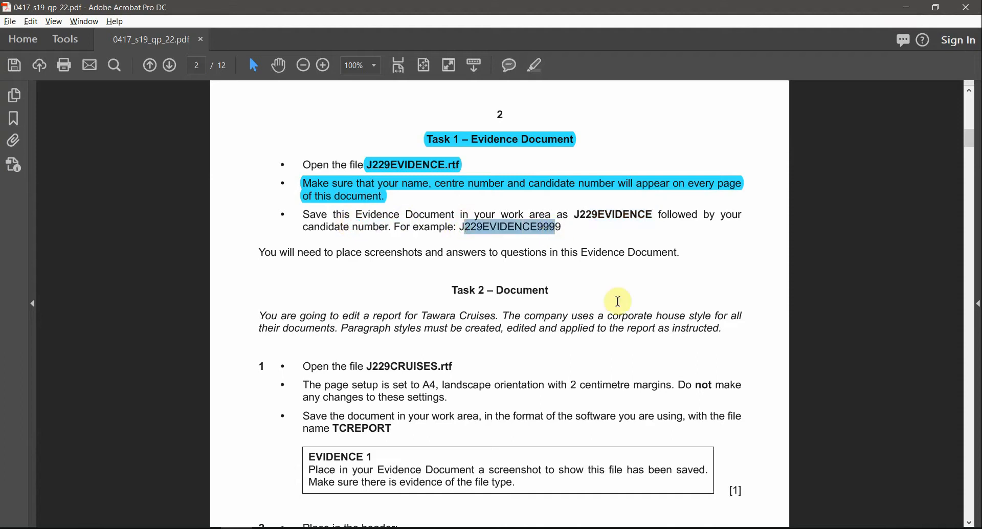
pyautogui.hotkey('alt', 'Tab')
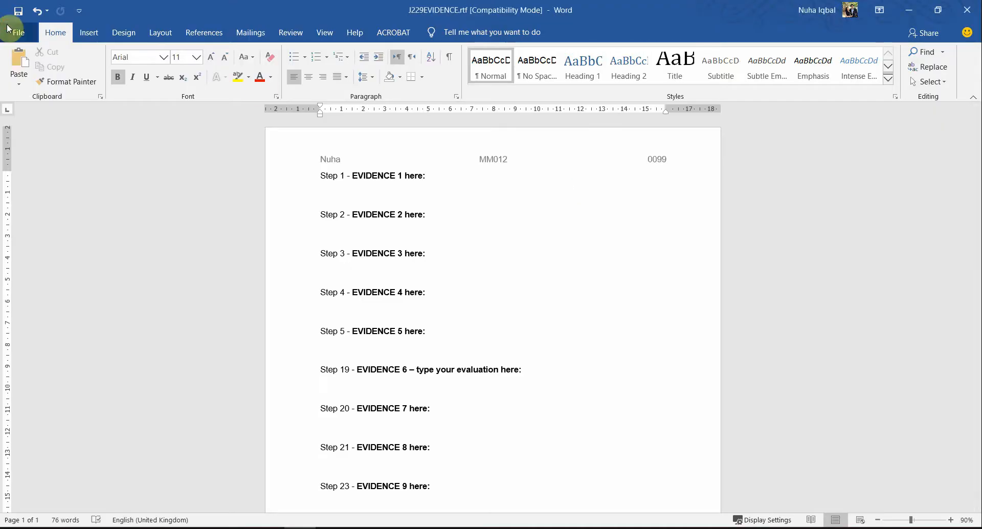
# Step: Save the evidence document as J229EVIDENCE0099 in Word Document (*.docx) format
pyautogui.click(7, 29)
pyautogui.click(46, 201)
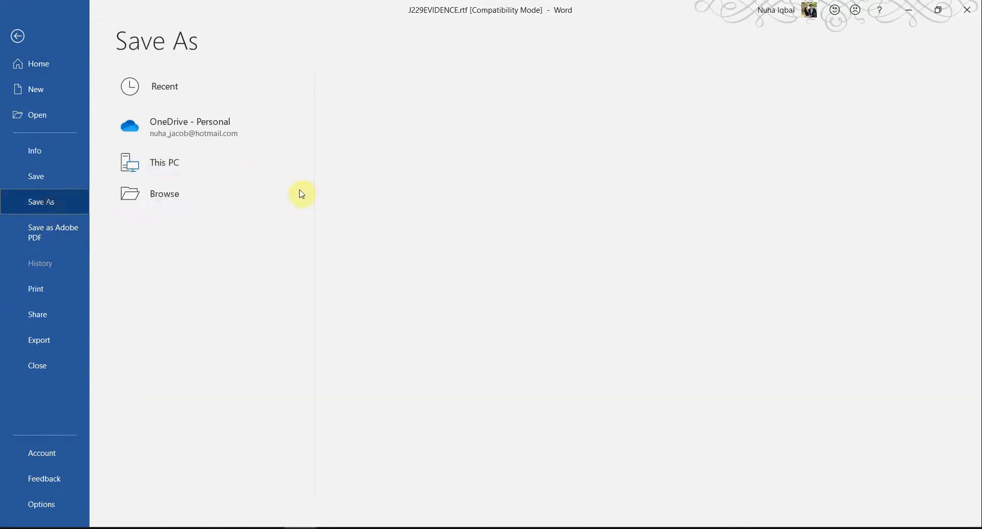
pyautogui.click(128, 235)
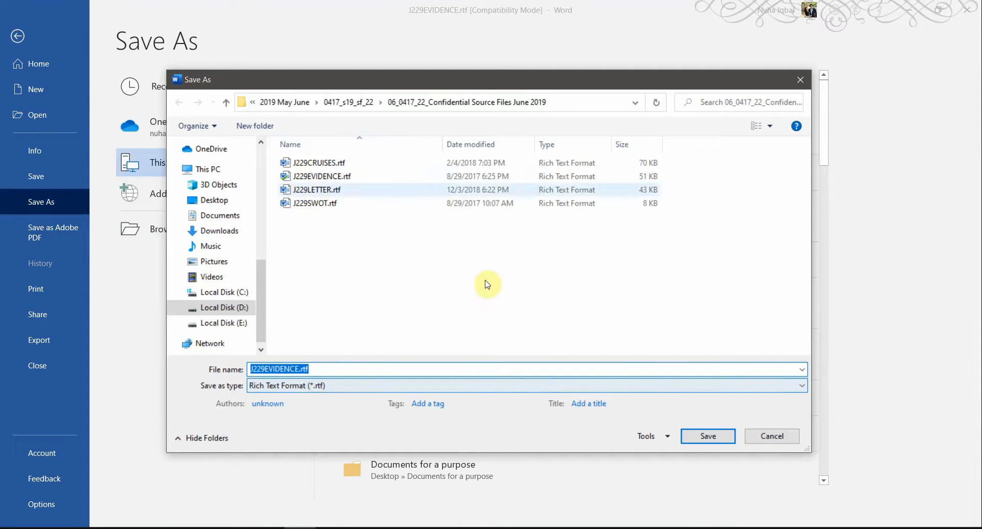
pyautogui.click(329, 369)
pyautogui.press('BackSpace')
pyautogui.press('BackSpace')
pyautogui.press('BackSpace')
pyautogui.press('BackSpace')
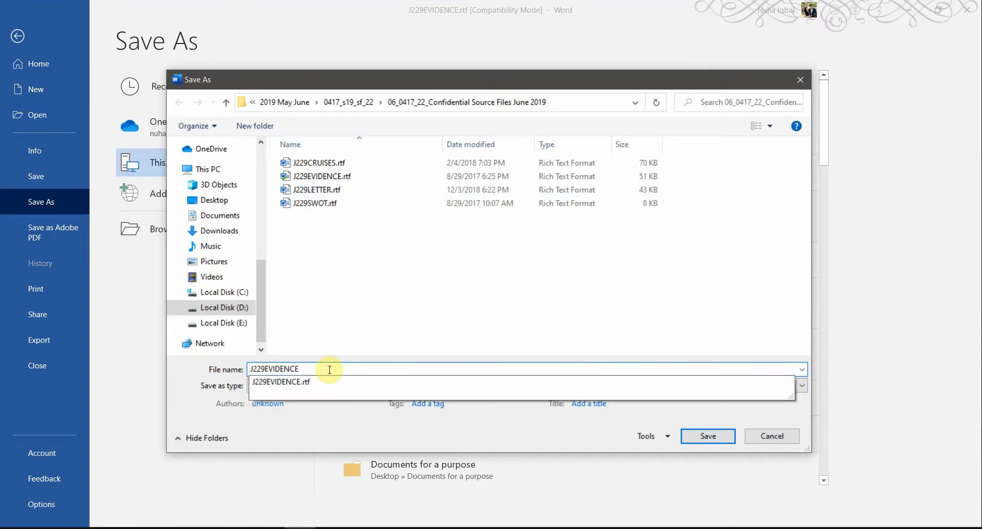
pyautogui.write('0099')
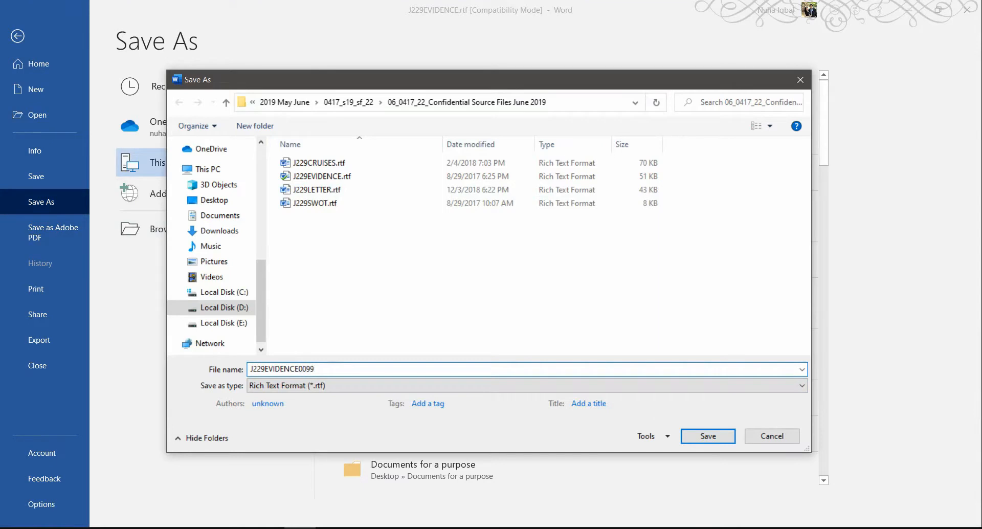
pyautogui.click(293, 388)
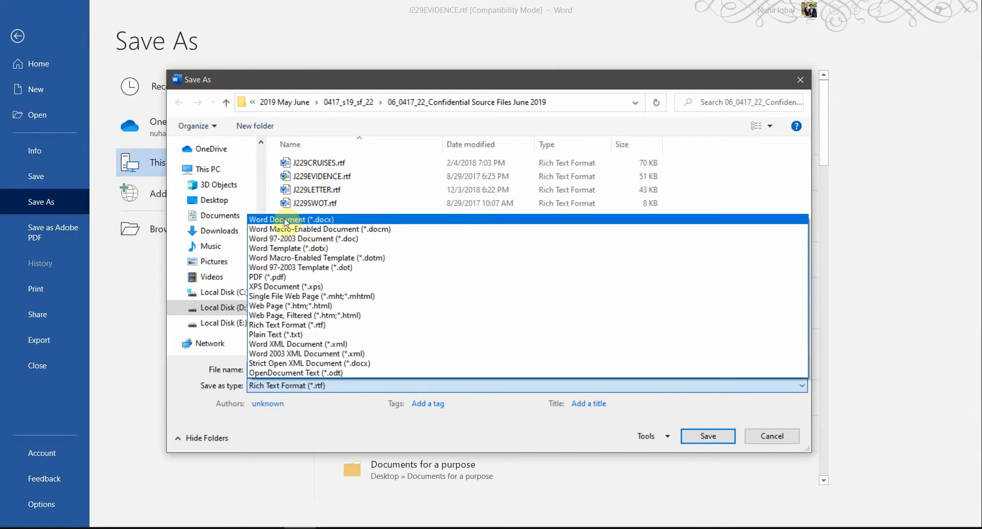
pyautogui.click(284, 219)
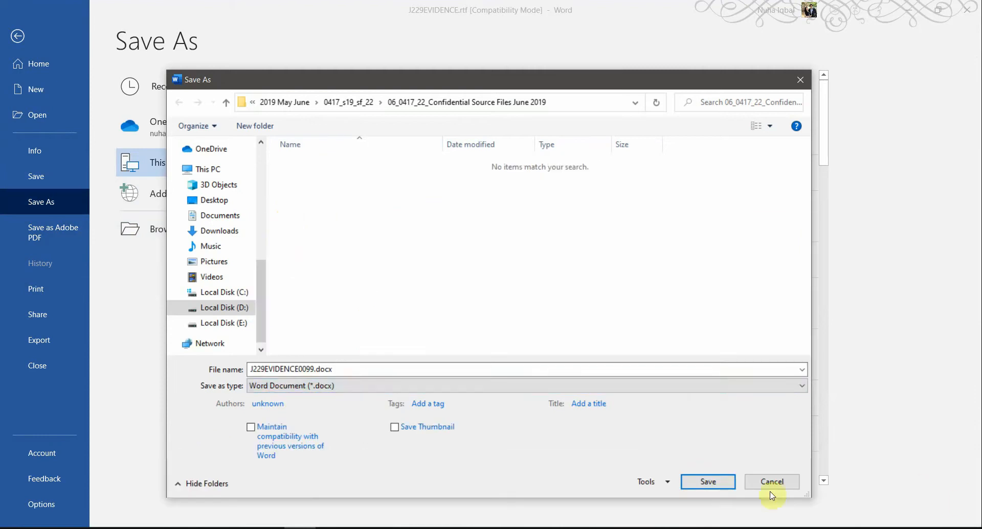
pyautogui.click(708, 482)
pyautogui.click(532, 306)
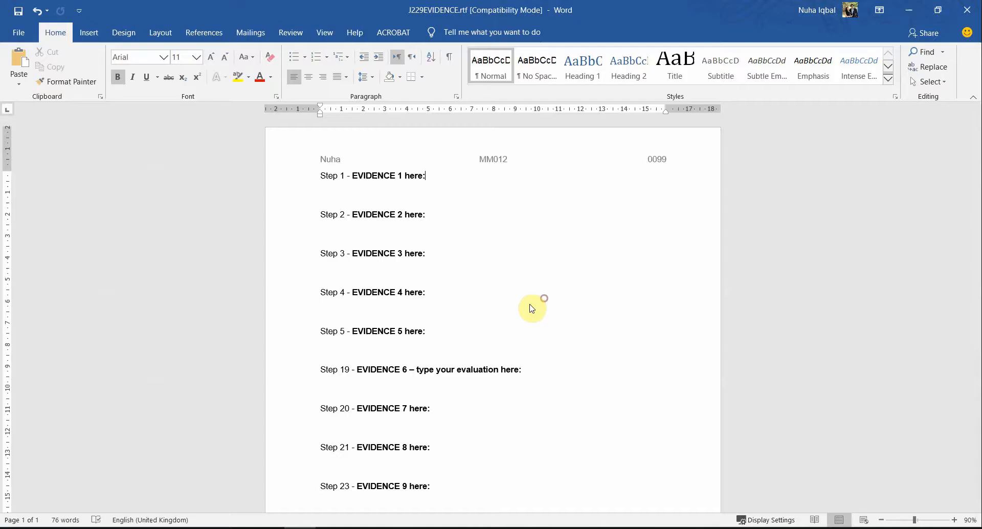
# Step: Confirm J229EVIDENCE0099.docx is listed as a Word document in the source folder
pyautogui.click(173, 528)
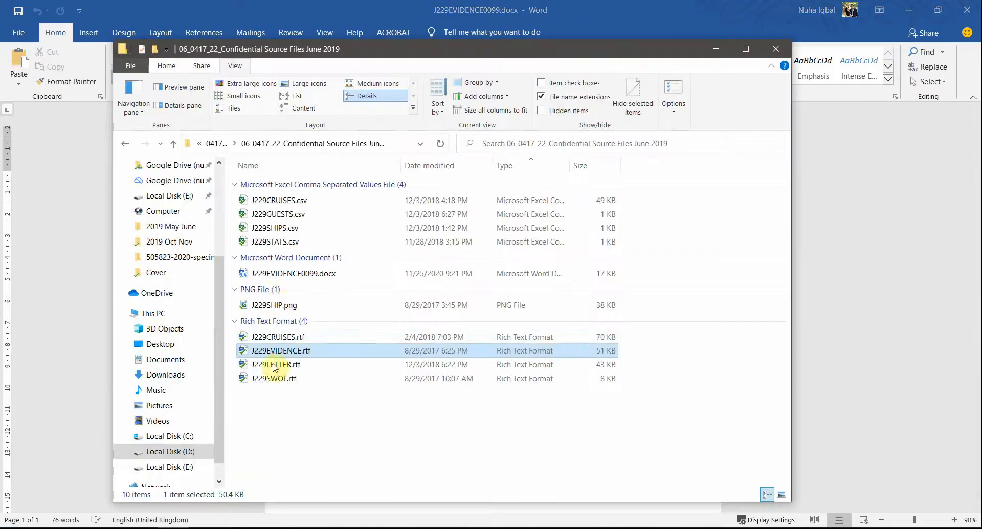
pyautogui.click(279, 274)
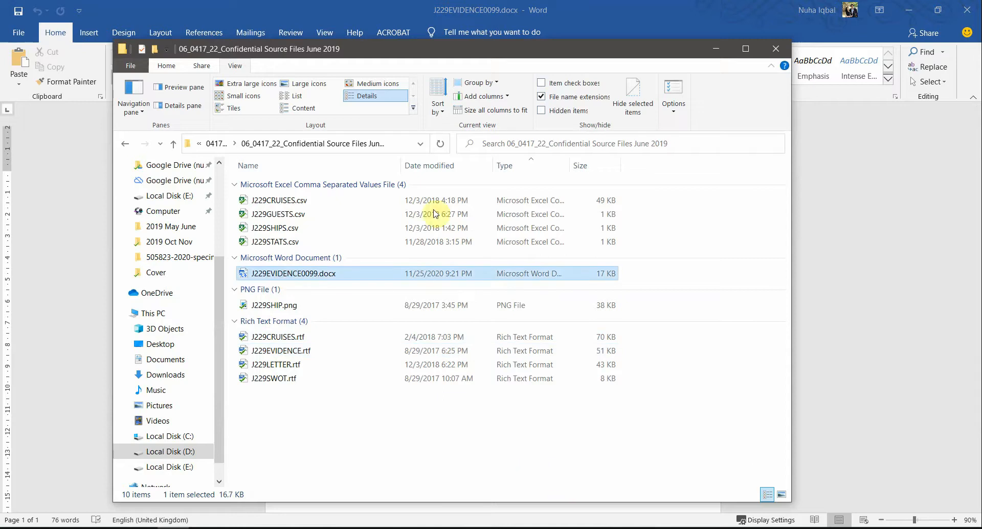
pyautogui.click(518, 4)
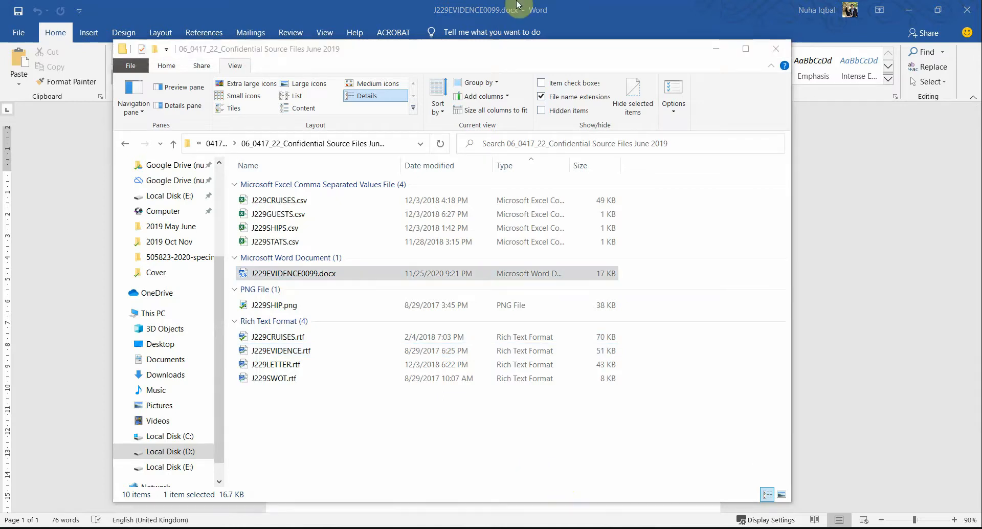
pyautogui.hotkey('alt', 'Tab')
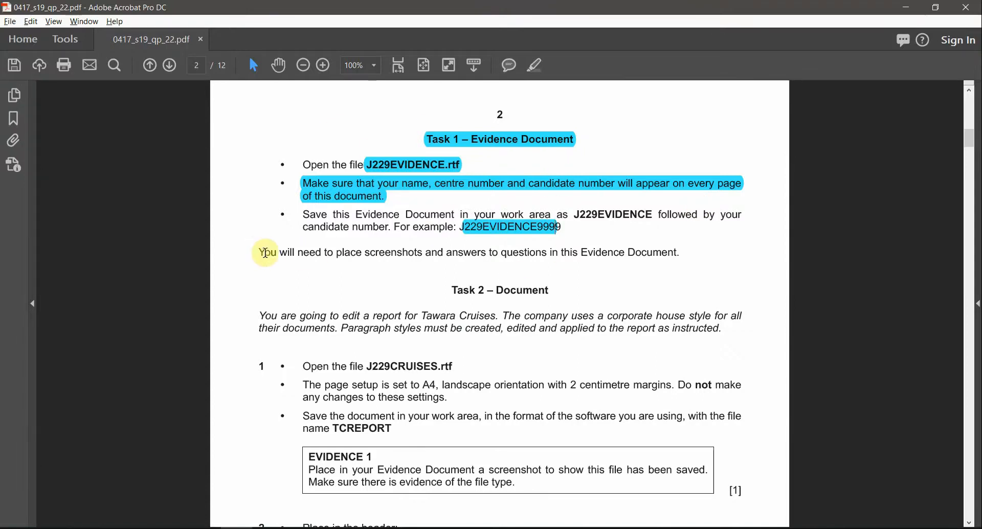
# Step: Highlight the Task 2 – Document heading in the question paper
pyautogui.moveTo(365, 253); pyautogui.dragTo(536, 254)
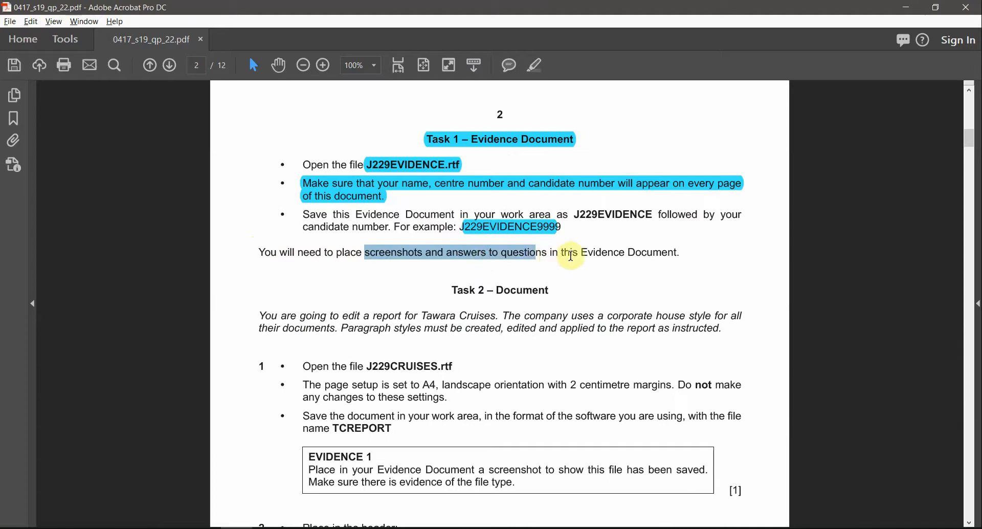
pyautogui.moveTo(681, 253); pyautogui.dragTo(581, 254)
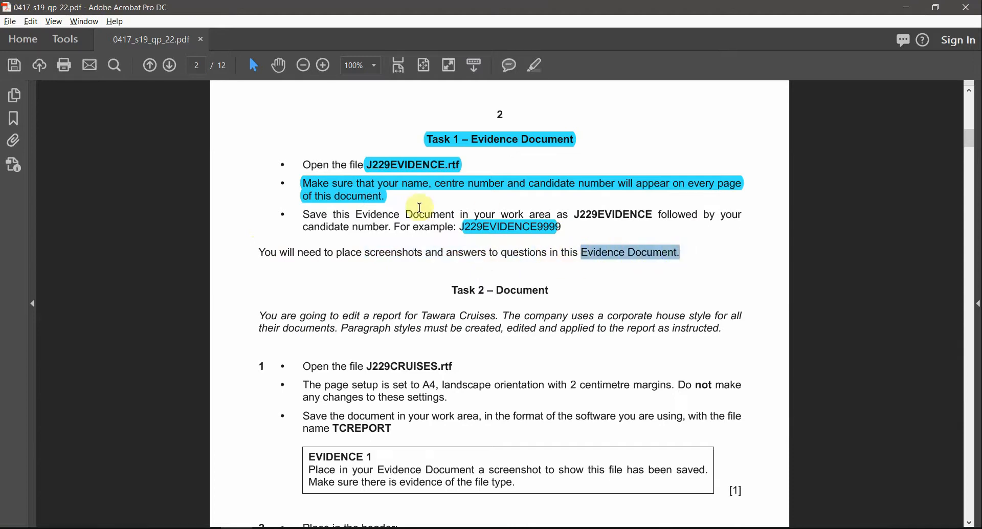
pyautogui.click(494, 228)
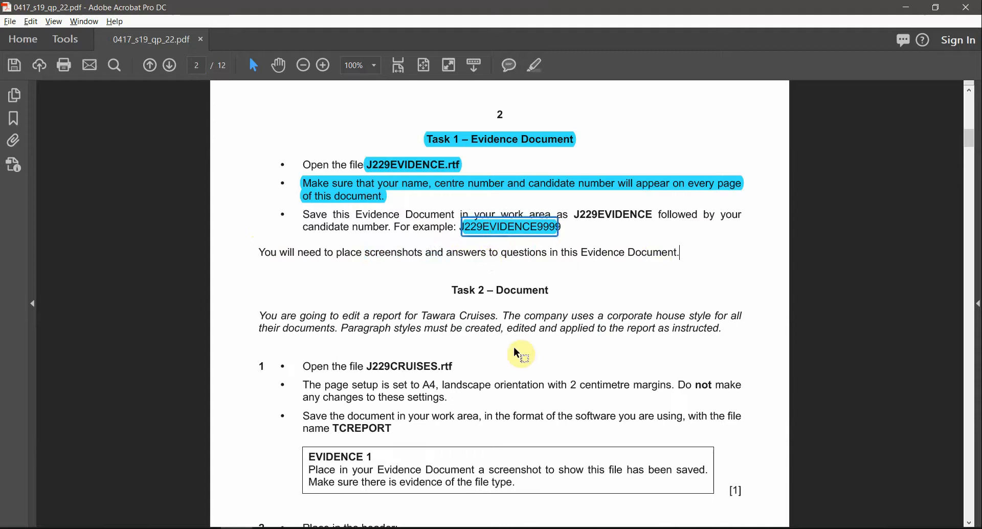
pyautogui.click(480, 290)
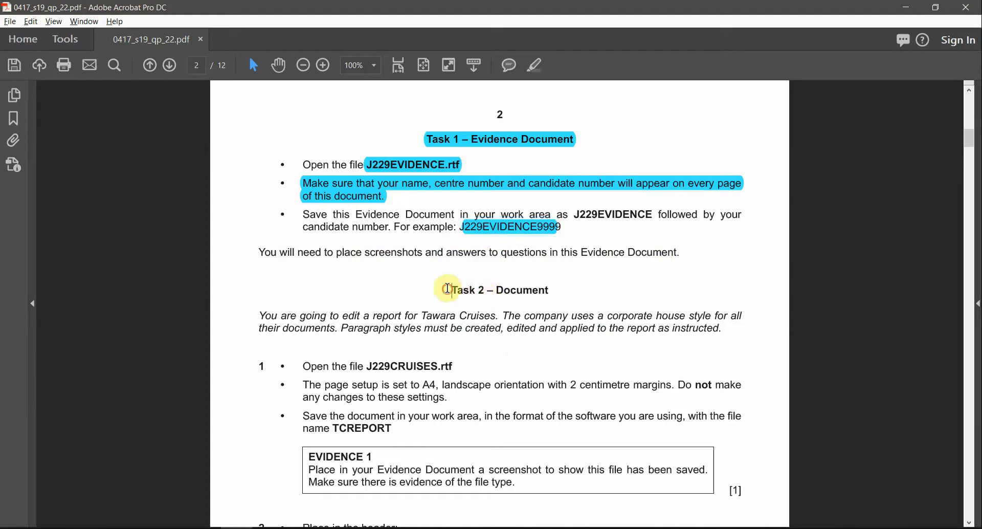
pyautogui.moveTo(448, 289); pyautogui.dragTo(546, 290)
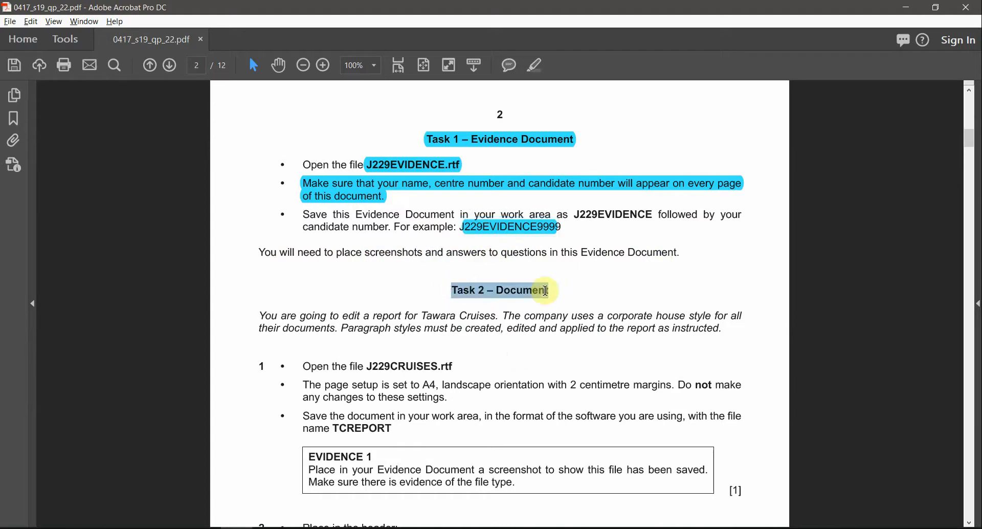
pyautogui.click(534, 69)
# Step: Read the Task 2 instruction to open J229CRUISES, clearing trial highlights
pyautogui.scroll(-3, 460, 340)
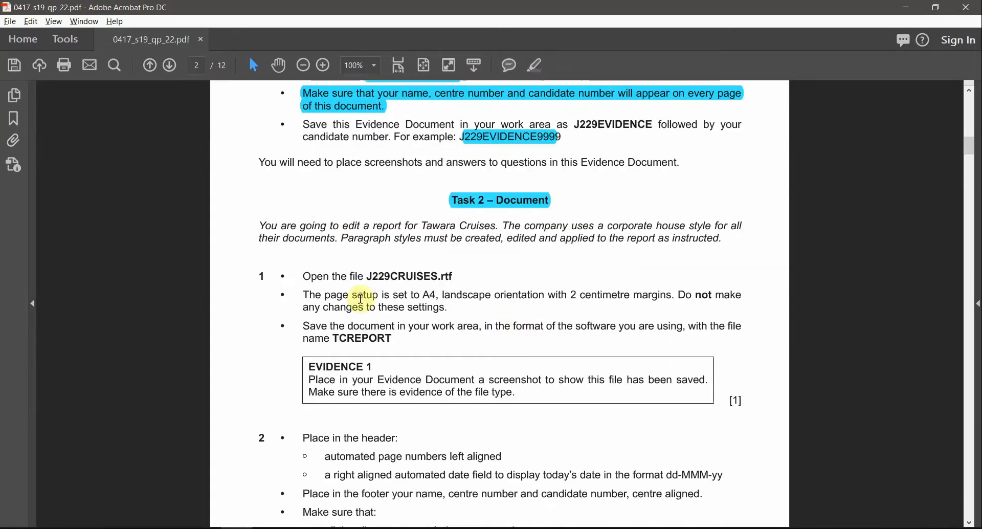
pyautogui.scroll(1, 431, 309)
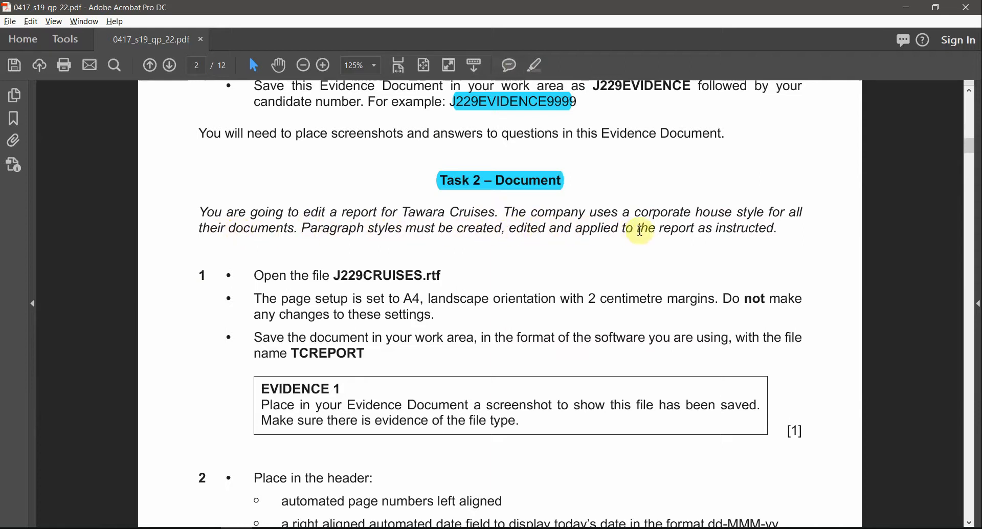
pyautogui.moveTo(778, 229); pyautogui.dragTo(716, 226)
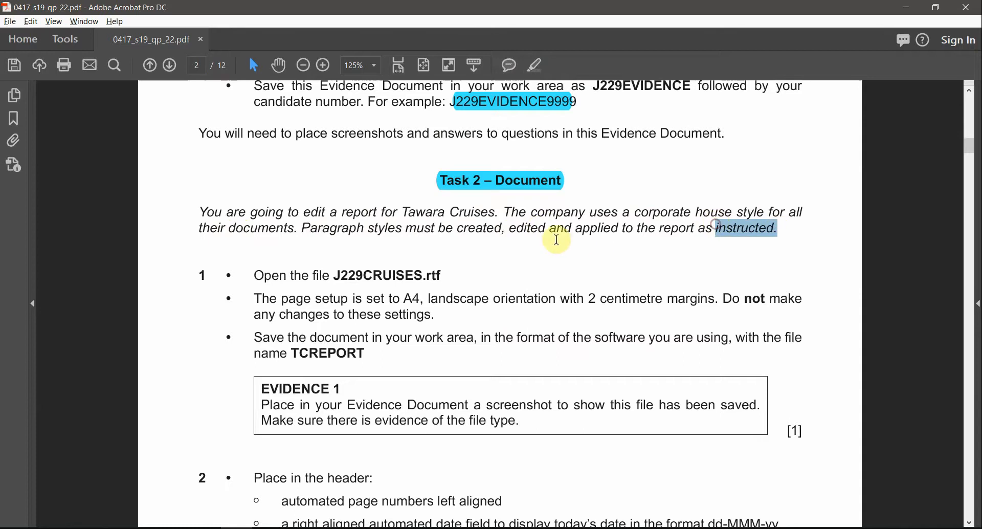
pyautogui.click(531, 228)
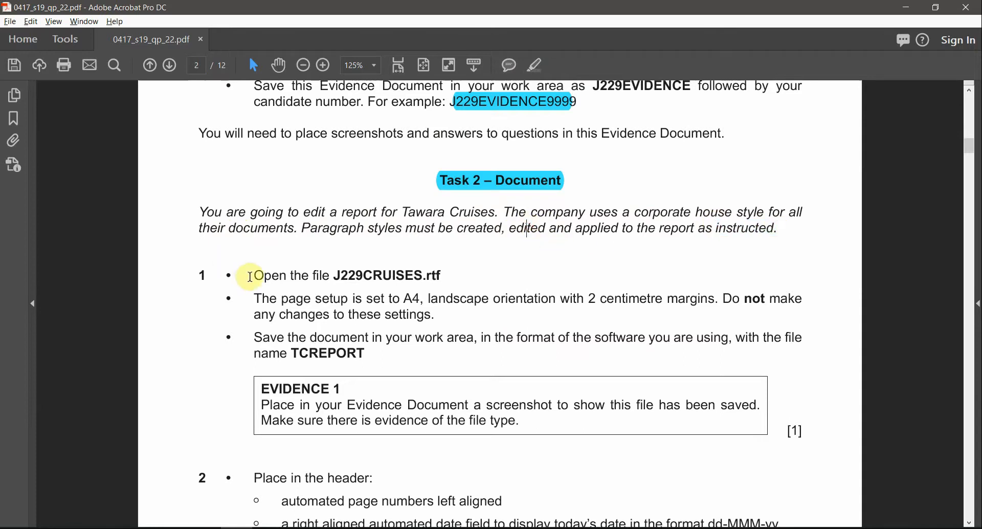
pyautogui.moveTo(256, 276); pyautogui.dragTo(361, 276)
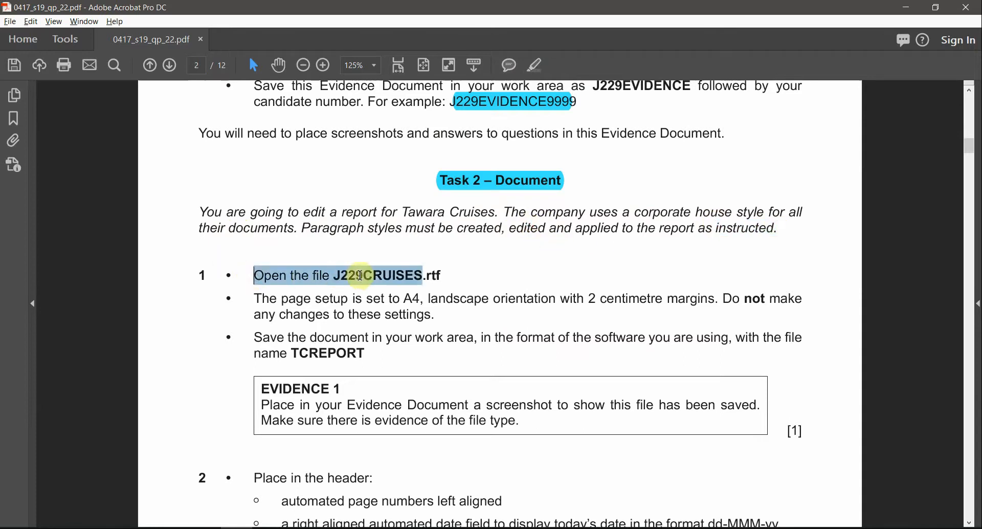
pyautogui.click(357, 276)
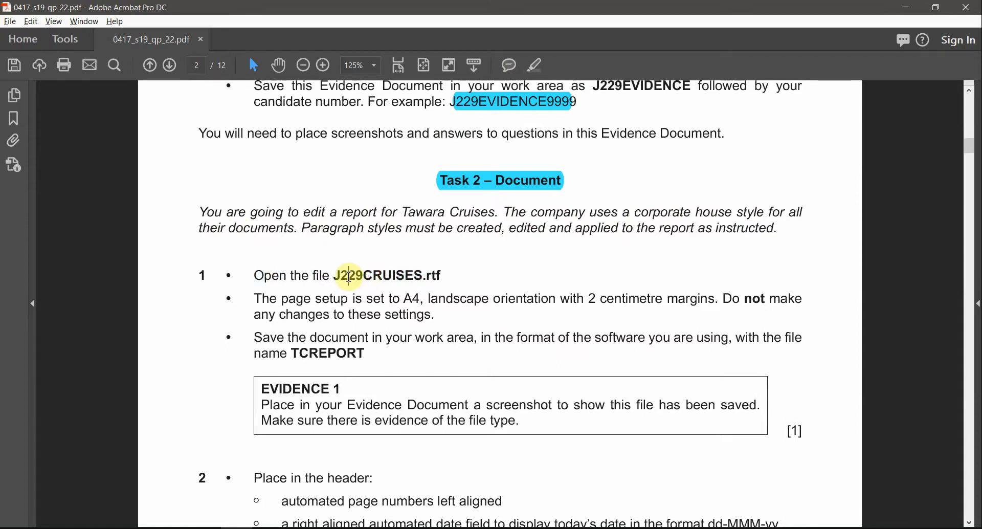
pyautogui.hotkey('alt', 'Tab')
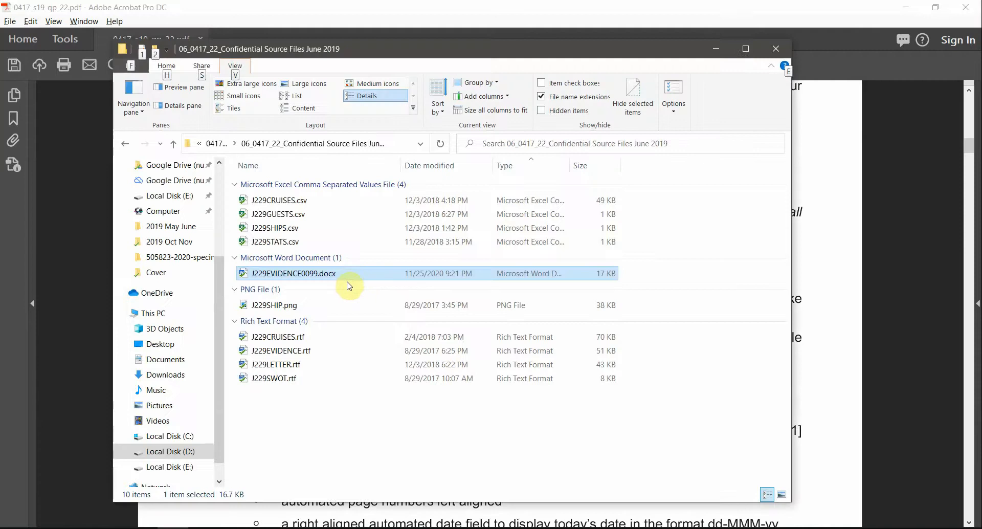
# Step: Open J229CRUISES.rtf in Word and scroll through the annual report
pyautogui.click(276, 338)
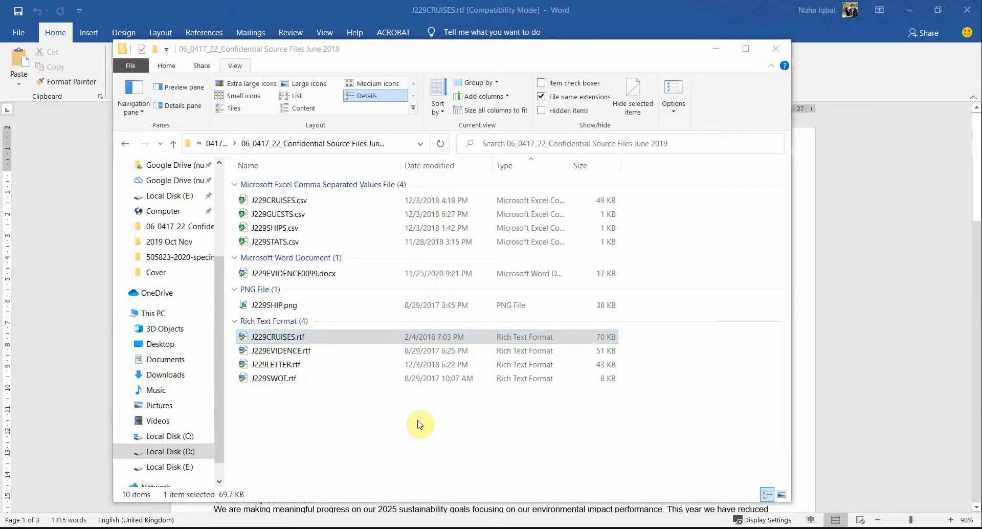
pyautogui.hotkey('alt', 'Tab')
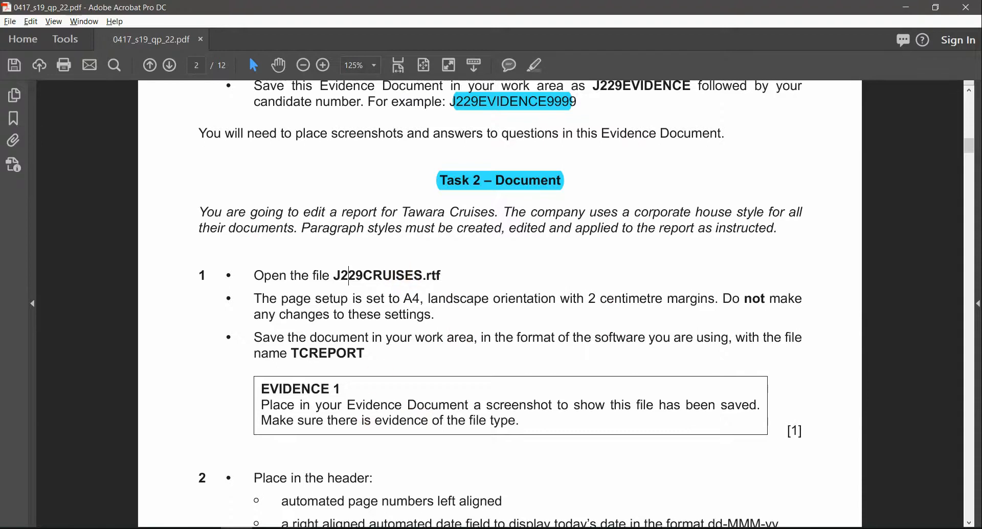
pyautogui.moveTo(313, 527)
pyautogui.click(373, 478)
pyautogui.scroll(-20, 414, 354)
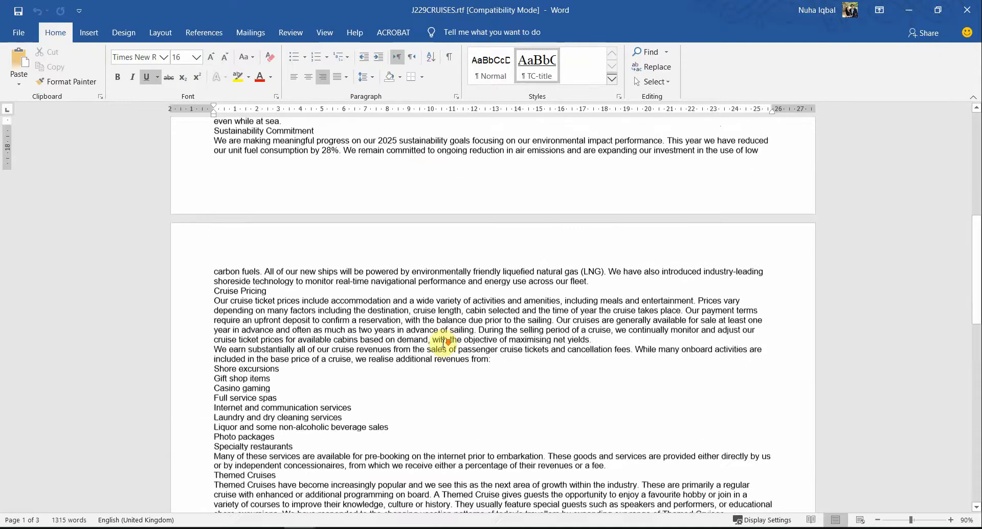
pyautogui.scroll(4, 444, 342)
pyautogui.scroll(20, 443, 343)
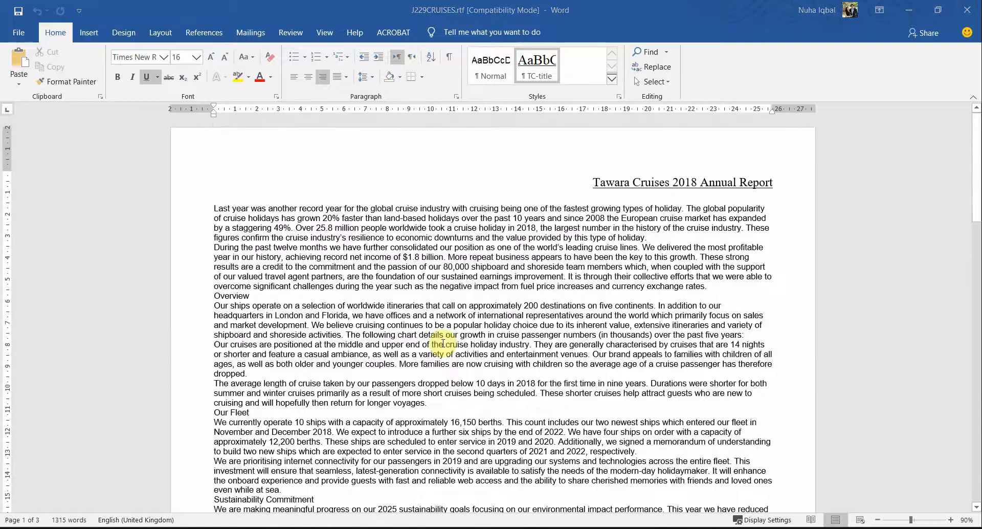
# Step: Highlight the landscape orientation and 2 cm margin requirements in the task paper
pyautogui.hotkey('alt', 'Tab')
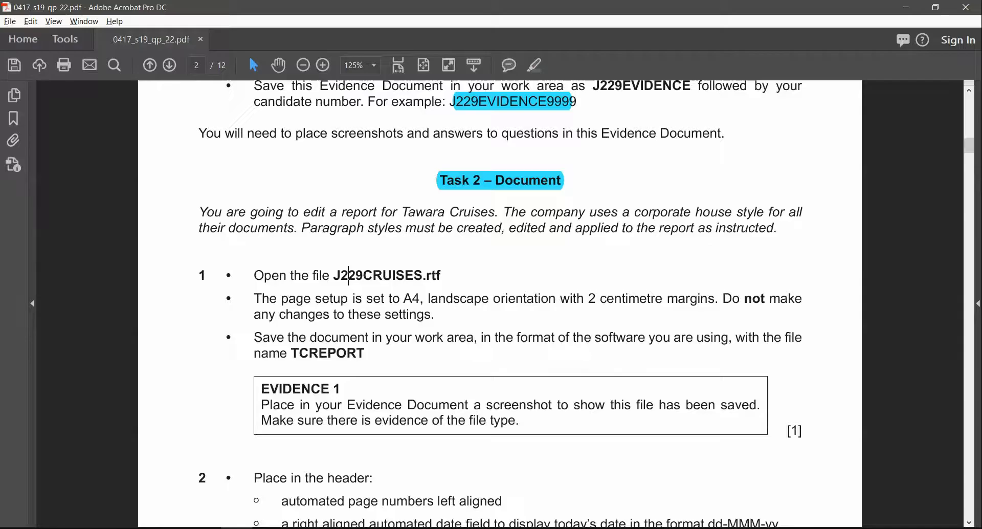
pyautogui.click(257, 299)
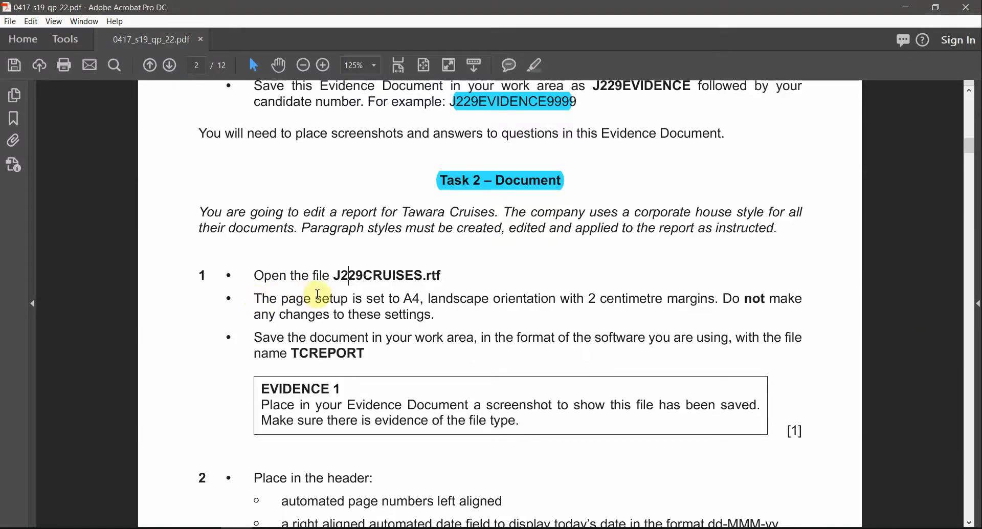
pyautogui.moveTo(428, 299); pyautogui.dragTo(715, 299)
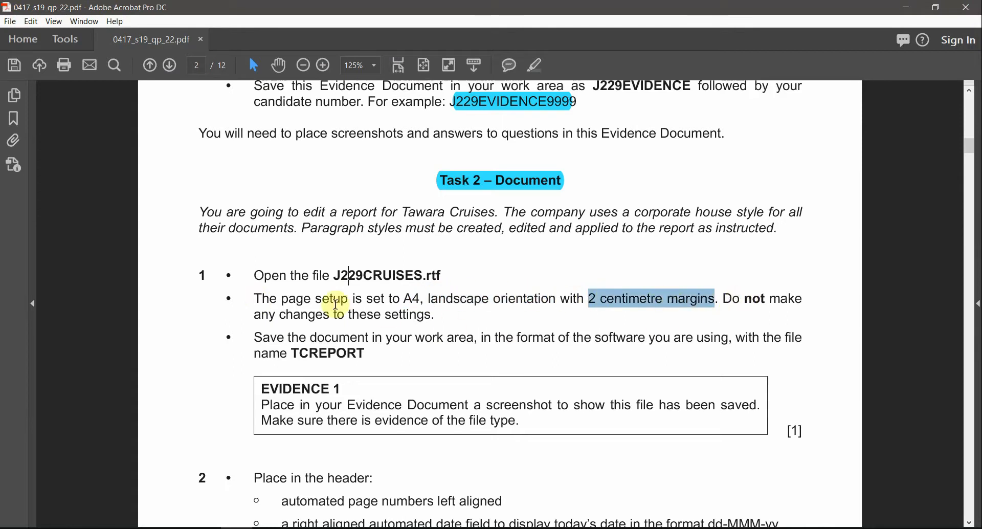
pyautogui.moveTo(447, 316)
pyautogui.mouseDown()
pyautogui.moveTo(589, 302)
pyautogui.moveTo(433, 321)
pyautogui.mouseUp()
pyautogui.moveTo(301, 526)
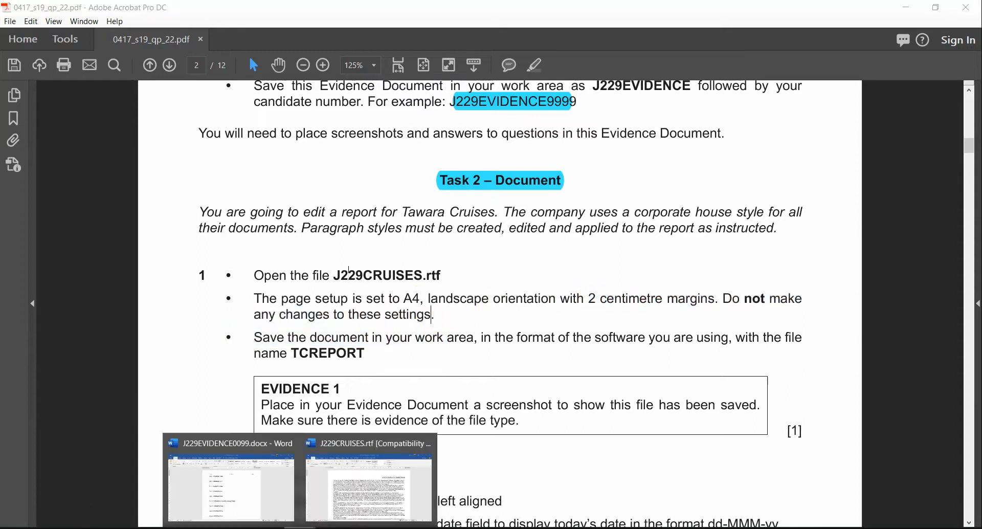
pyautogui.click(393, 505)
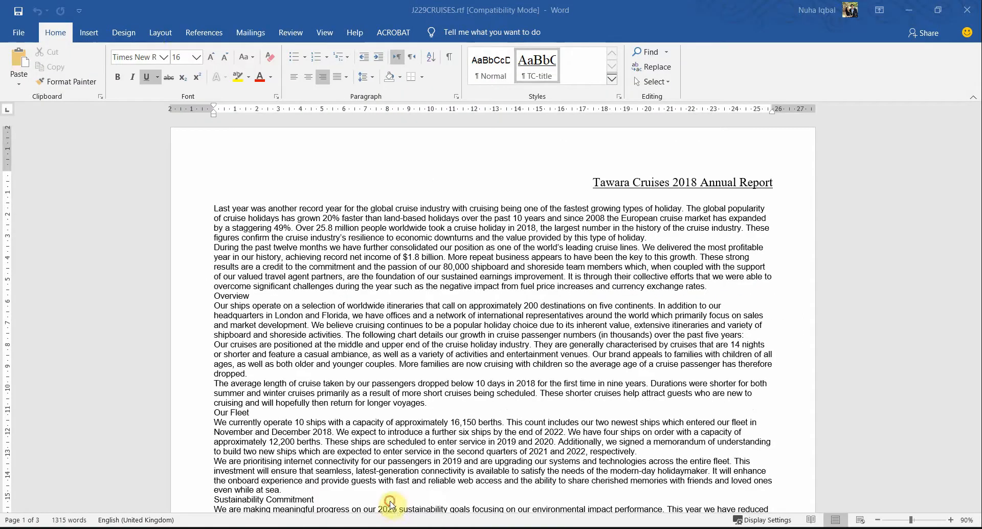
# Step: Verify in Page Setup that the report uses 2 cm margins and A4 paper, changing nothing
pyautogui.click(160, 35)
pyautogui.click(121, 85)
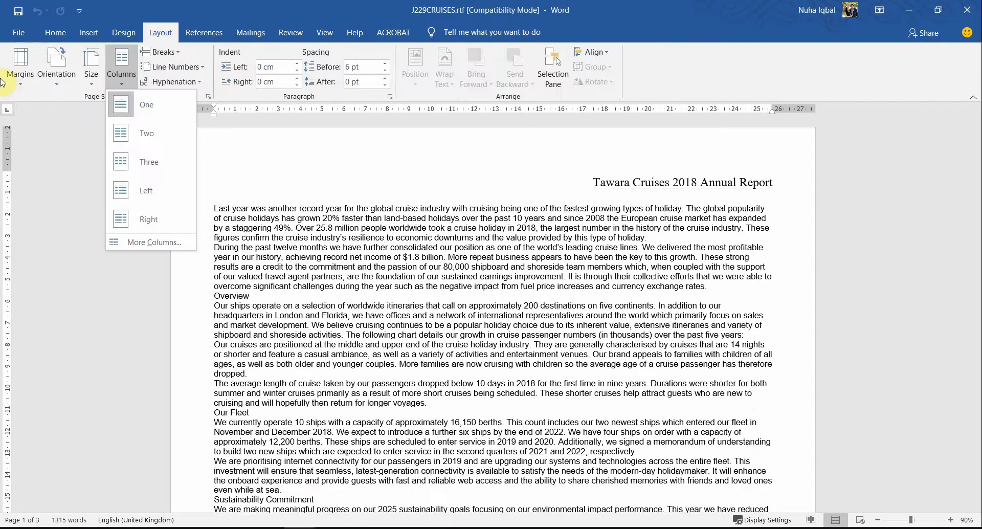
pyautogui.click(16, 82)
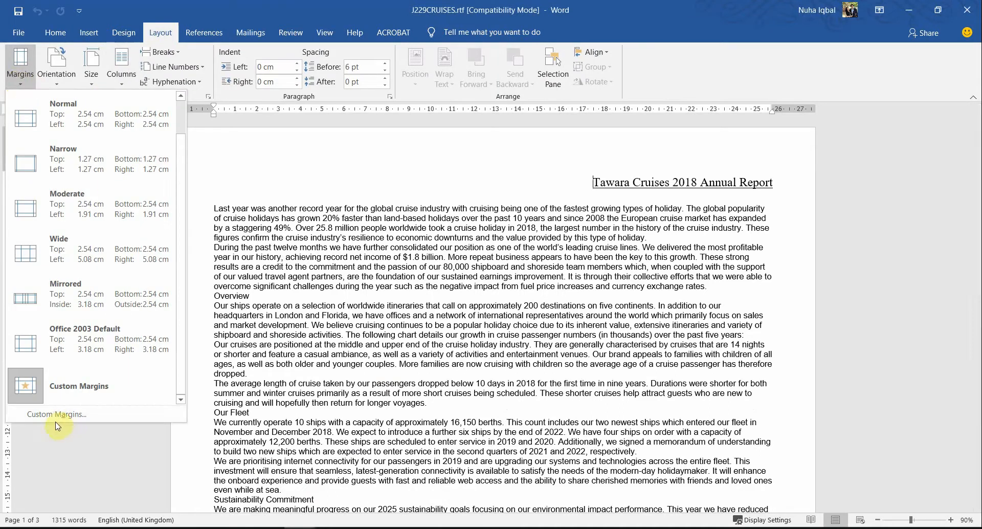
pyautogui.click(54, 411)
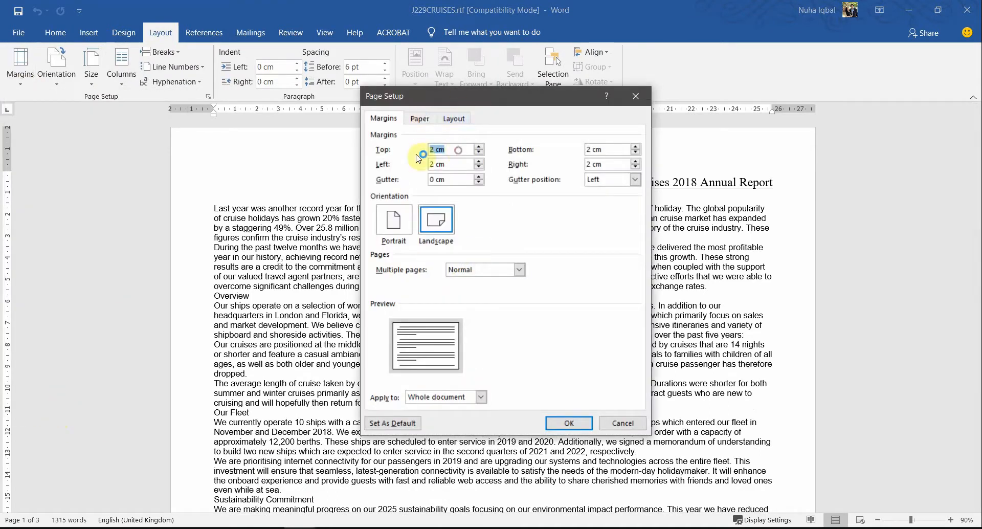
pyautogui.click(606, 154)
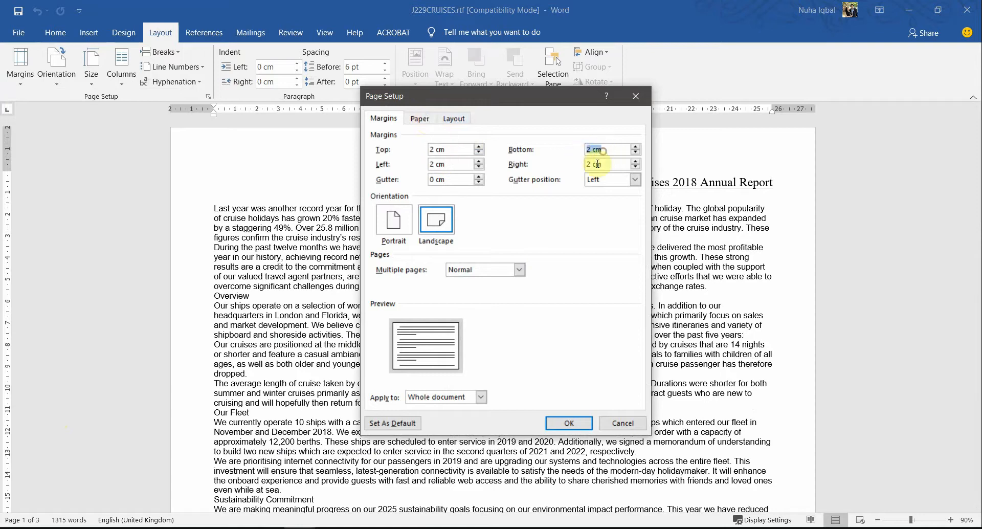
pyautogui.click(597, 164)
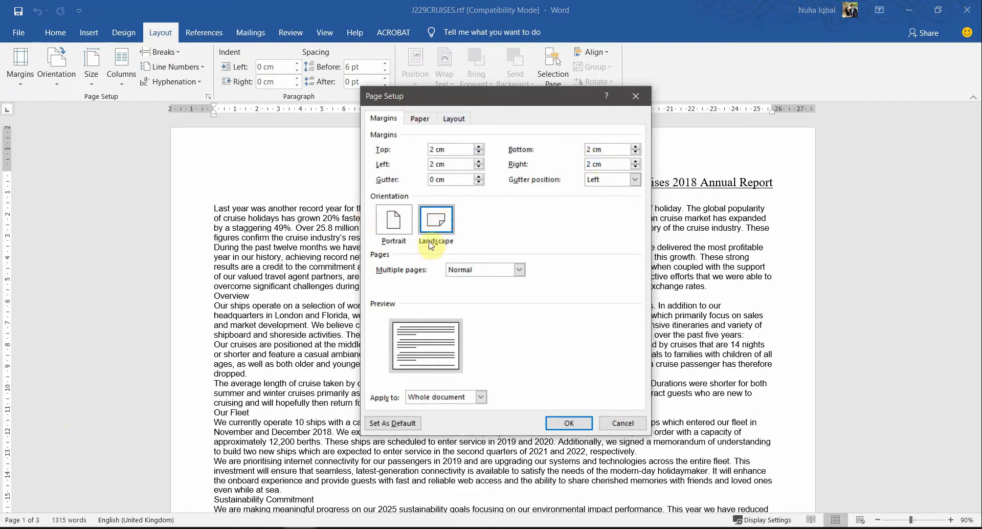
pyautogui.click(418, 121)
pyautogui.click(418, 148)
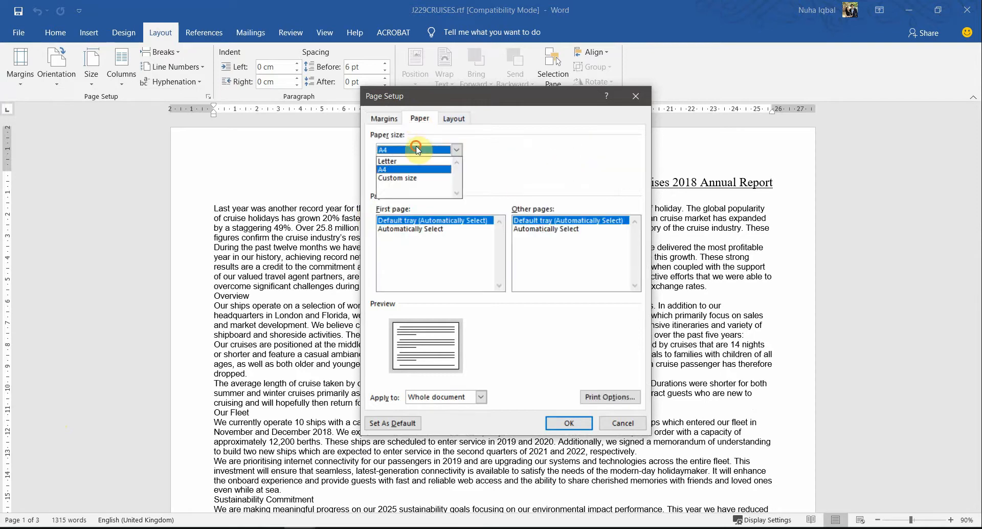
pyautogui.click(415, 149)
pyautogui.click(619, 427)
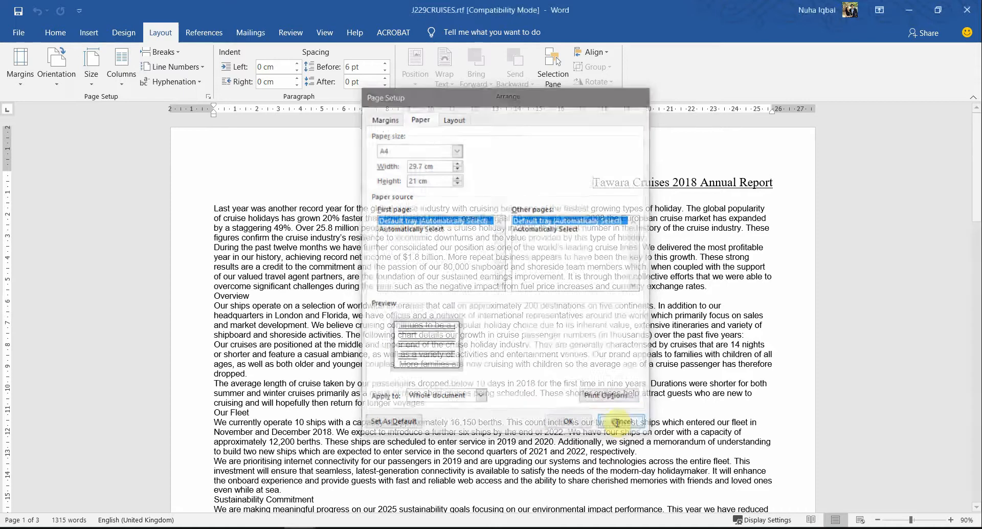
pyautogui.hotkey('alt', 'Tab')
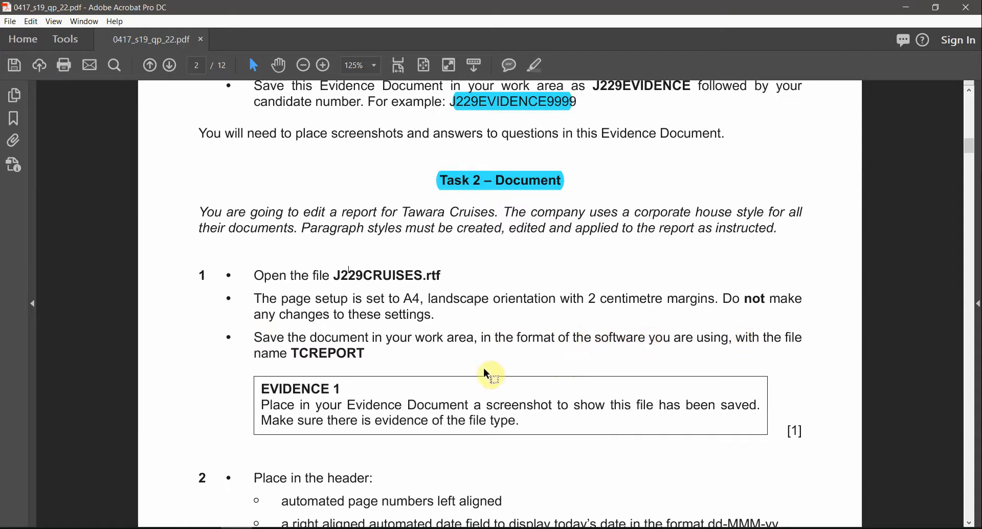
# Step: Save the report as TCREPORT.docx (Word Document) in the 06_0417_22_Confidential Source Files June 2019 folder
pyautogui.doubleClick(339, 353)
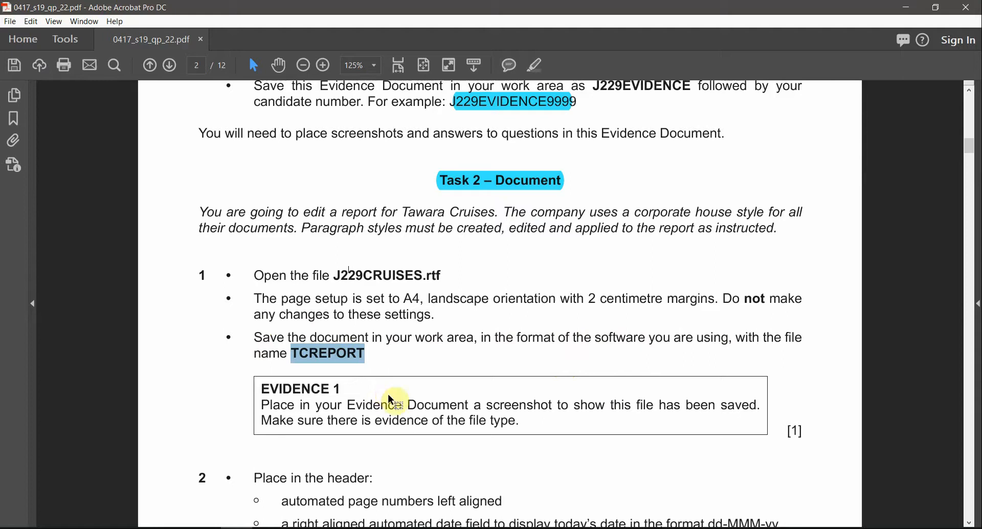
pyautogui.hotkey('alt', 'Tab')
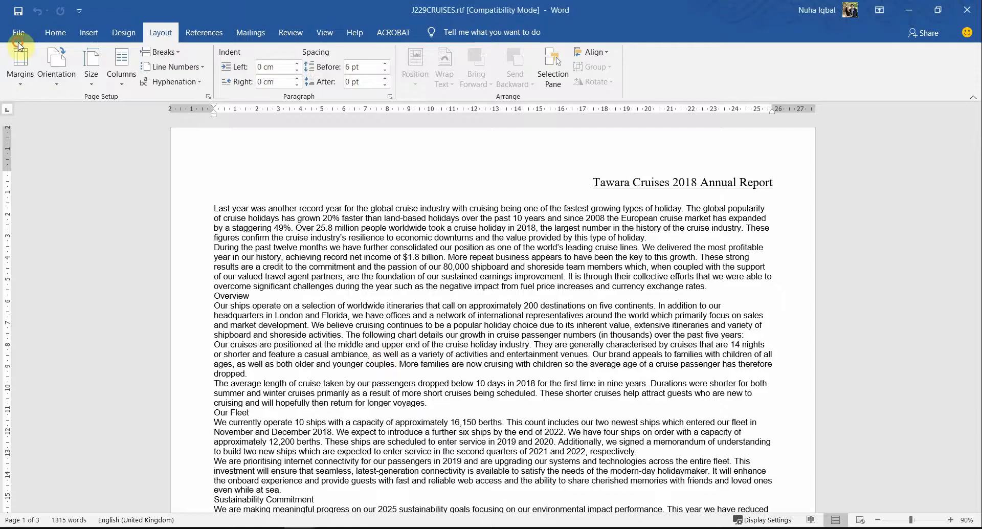
pyautogui.click(24, 23)
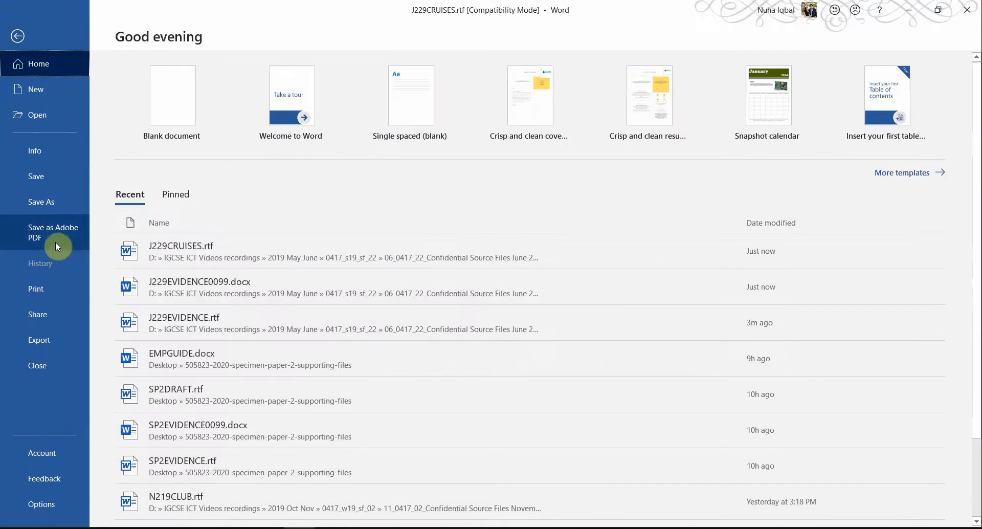
pyautogui.click(58, 207)
pyautogui.click(145, 225)
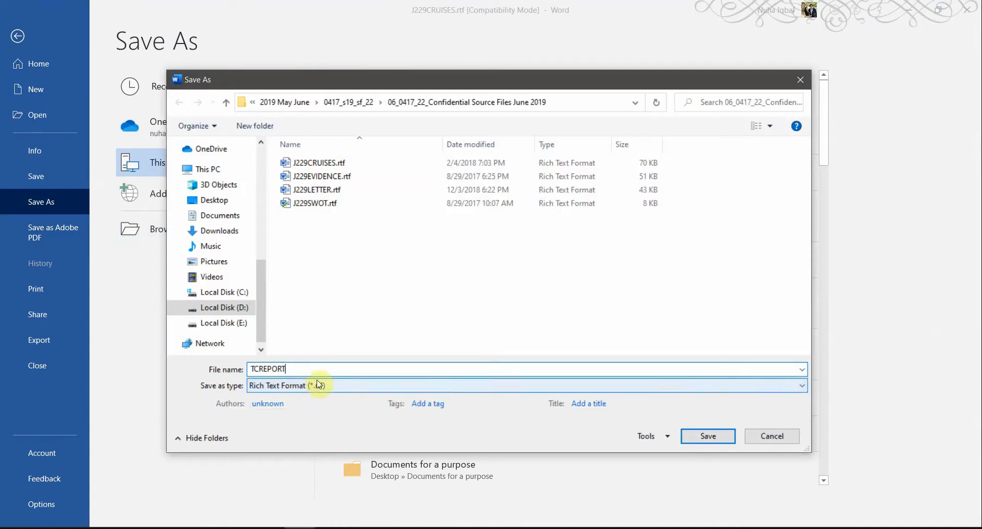
pyautogui.click(338, 391)
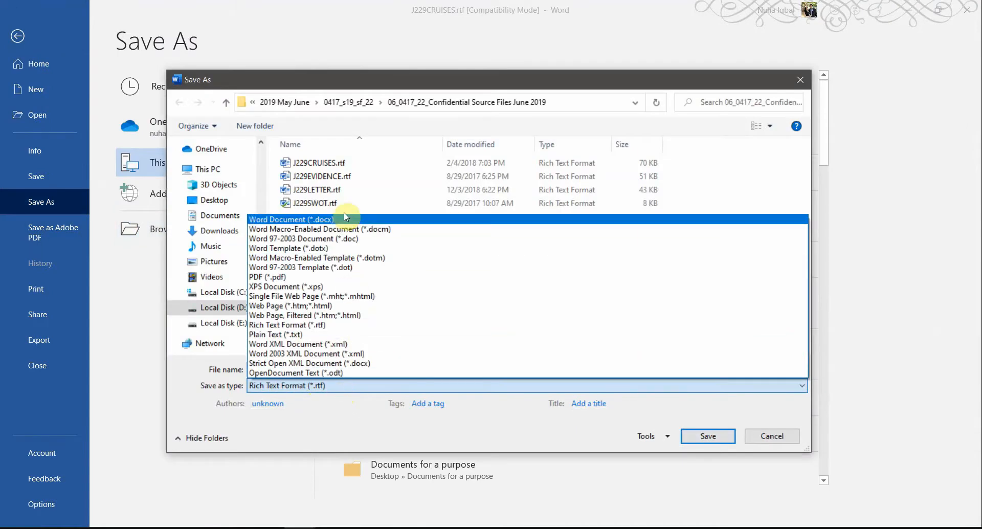
pyautogui.click(327, 220)
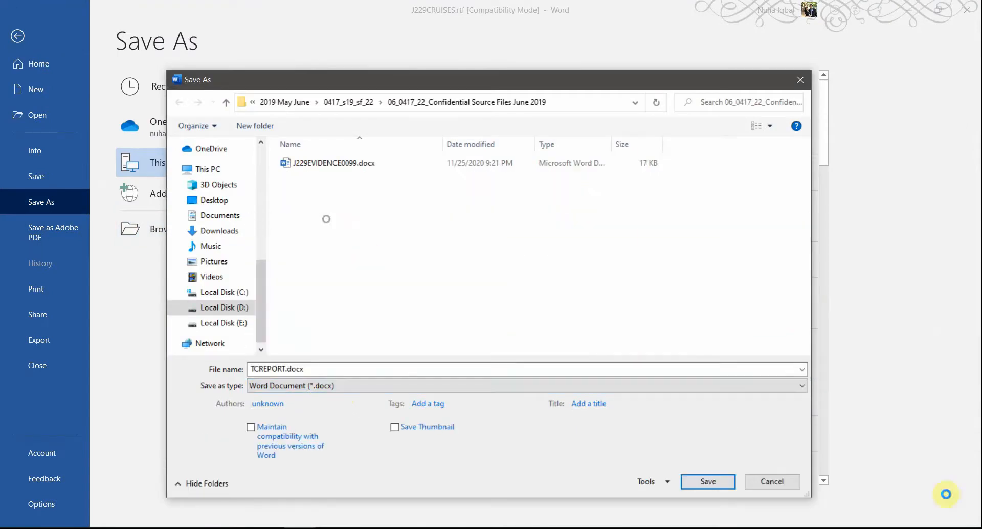
pyautogui.click(709, 489)
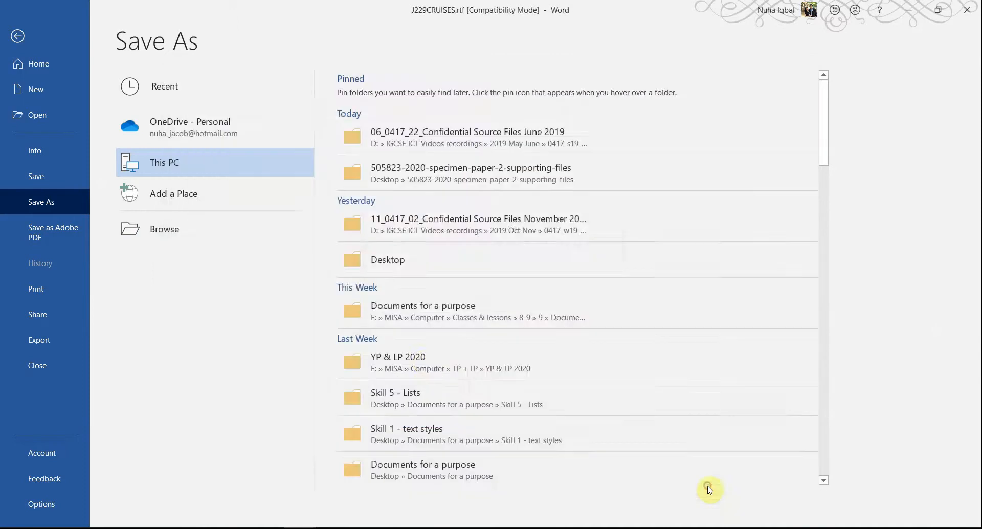
pyautogui.click(587, 422)
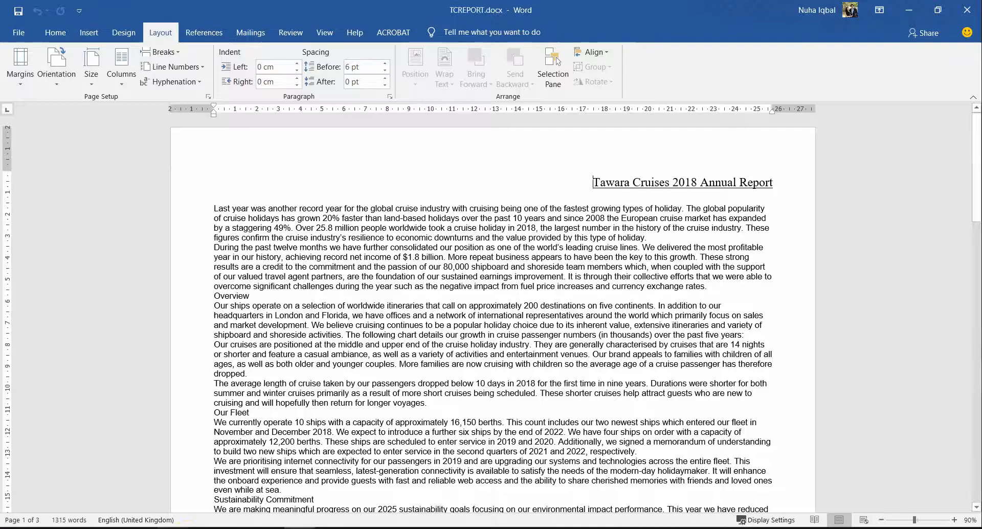
# Step: Highlight the three task 1 bullet points in the exam paper in cyan
pyautogui.click(173, 528)
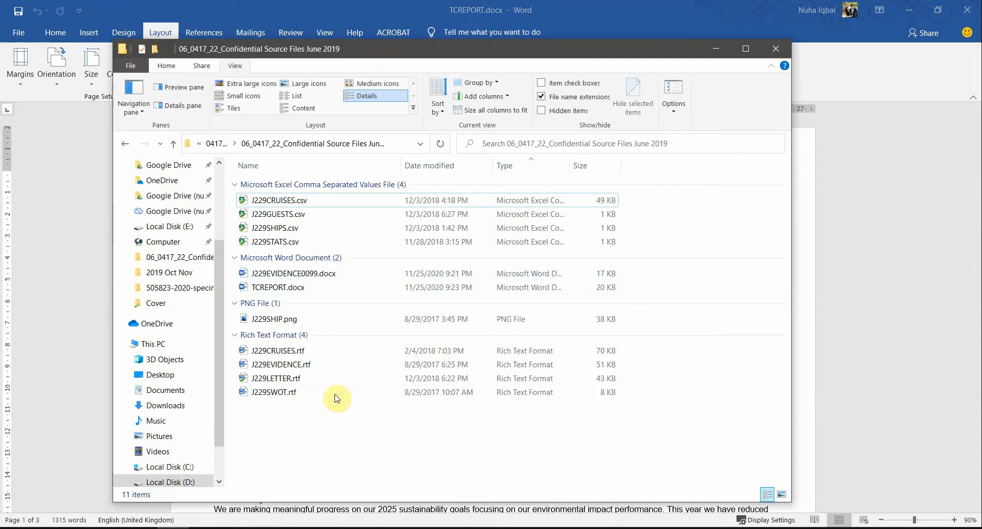
pyautogui.hotkey('alt', 'Tab')
pyautogui.click(419, 317)
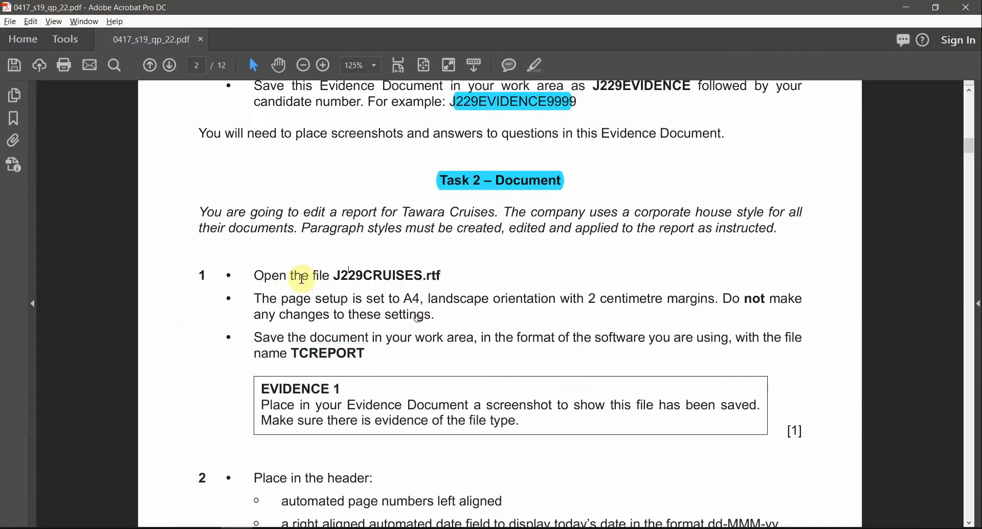
pyautogui.moveTo(254, 276); pyautogui.dragTo(366, 355)
pyautogui.scroll(-1, 508, 324)
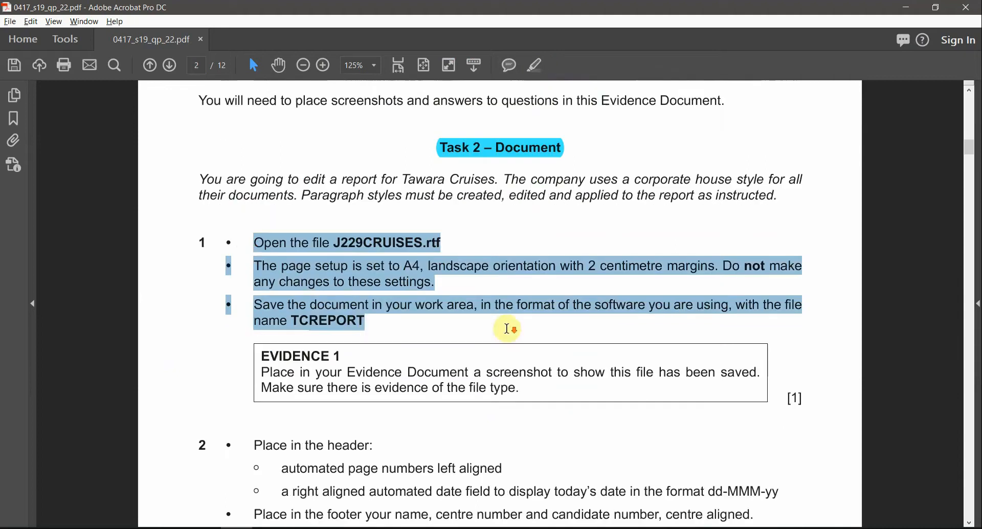
pyautogui.click(541, 76)
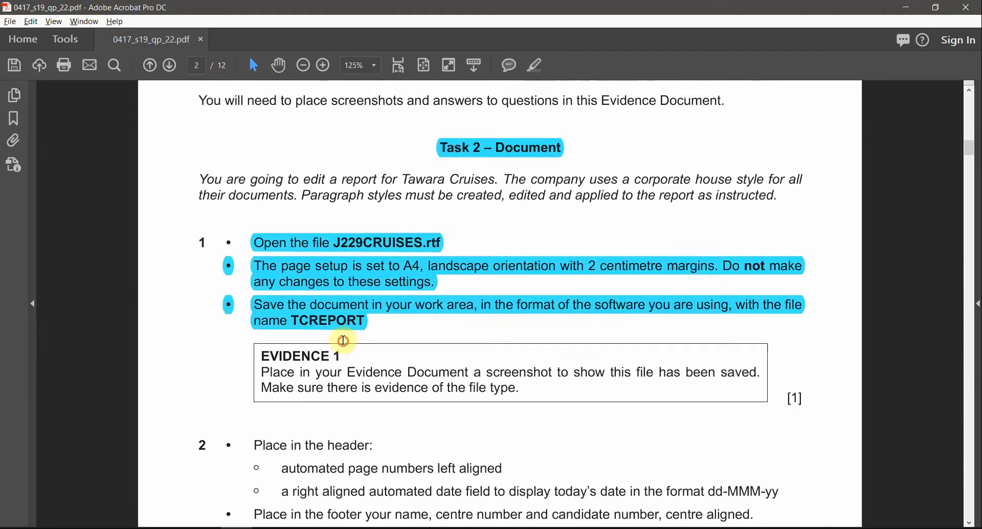
pyautogui.click(343, 356)
# Step: Highlight the EVIDENCE 1 heading in cyan
pyautogui.scroll(-3, 344, 366)
pyautogui.scroll(-1, 346, 363)
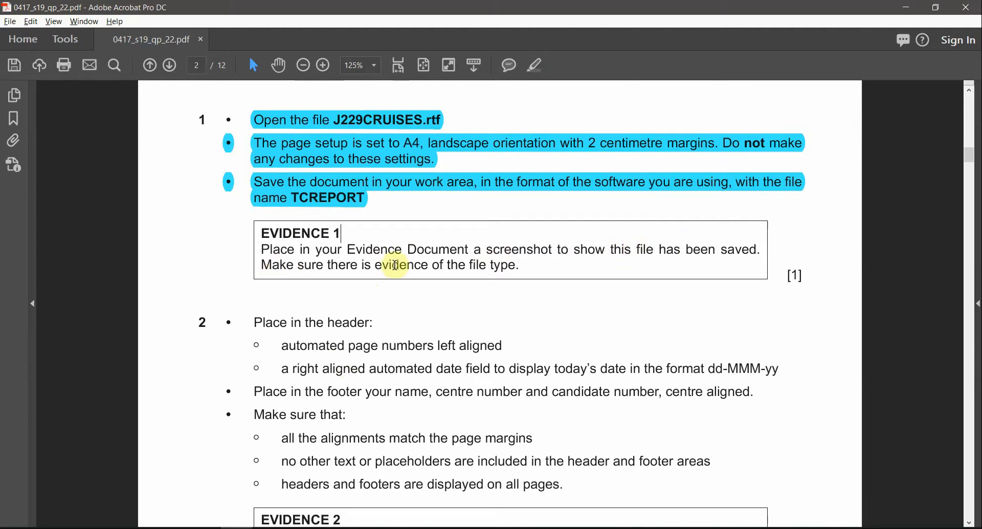
pyautogui.moveTo(521, 266); pyautogui.dragTo(449, 266)
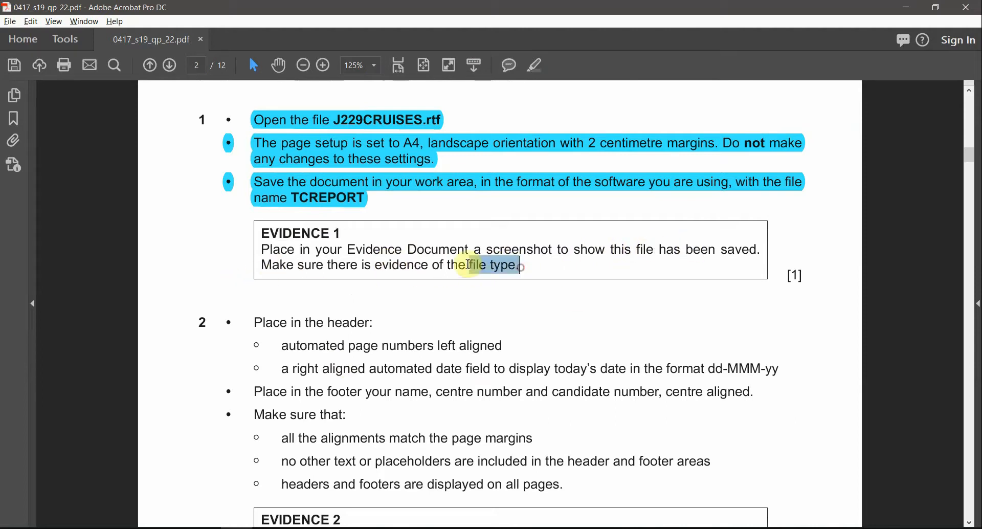
pyautogui.tripleClick(322, 234)
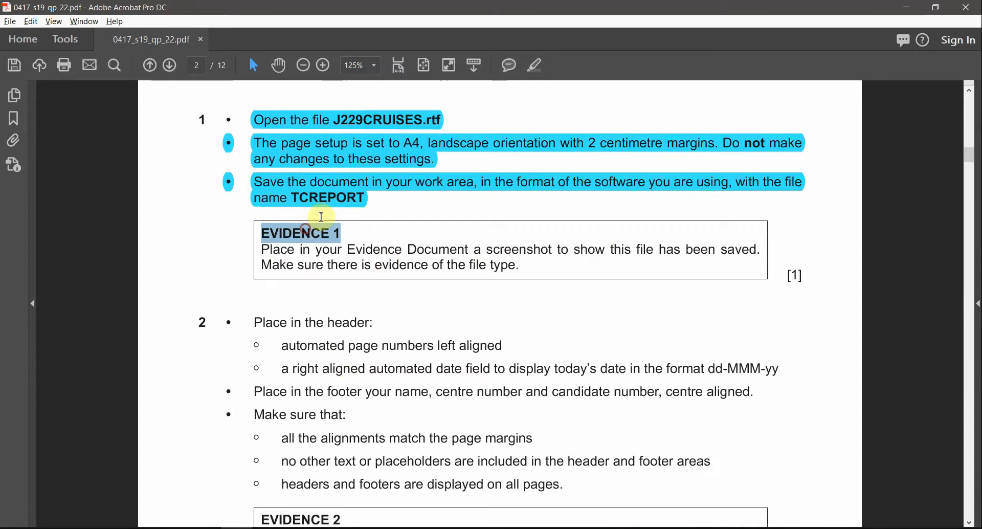
pyautogui.click(535, 65)
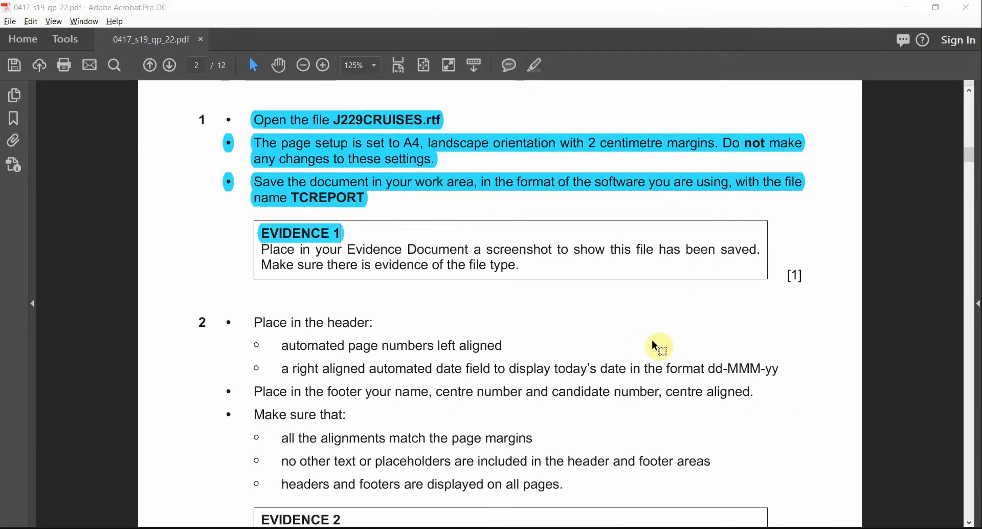
pyautogui.click(173, 528)
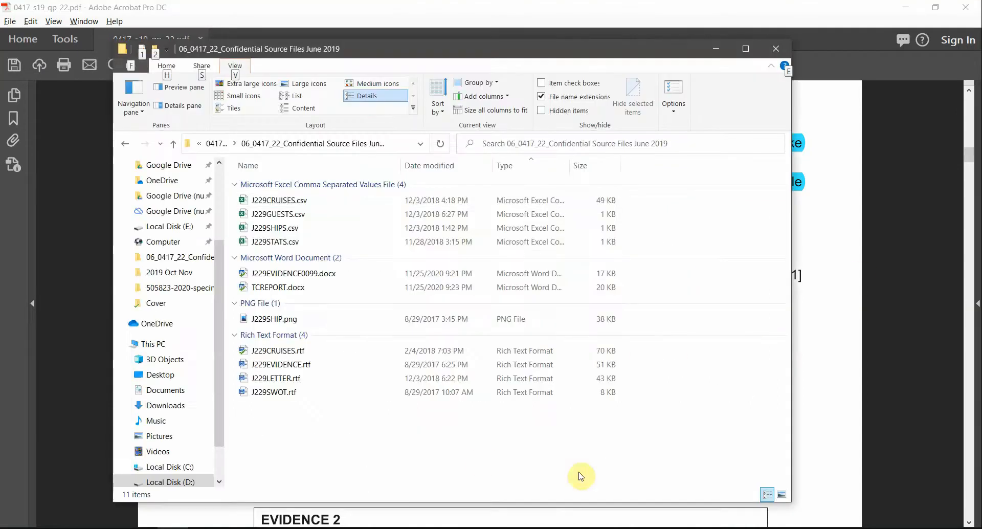
# Step: Widen the source folder's Type column and bring J229EVIDENCE0099.docx to the front
pyautogui.click(479, 457)
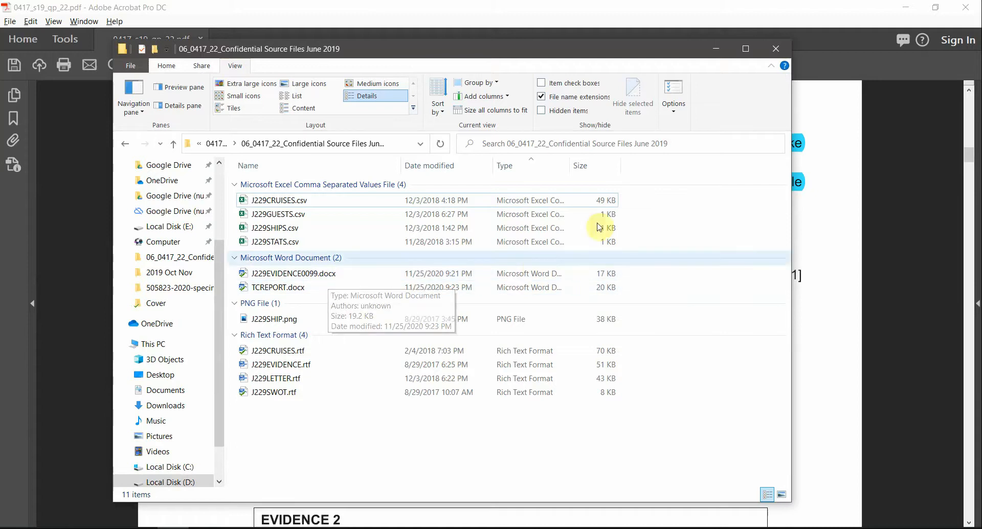
pyautogui.moveTo(571, 167); pyautogui.dragTo(630, 169)
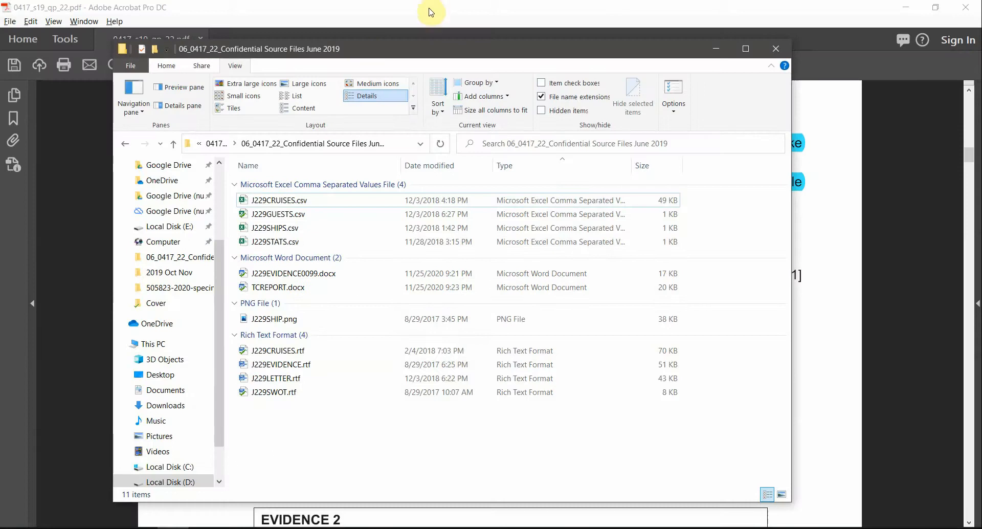
pyautogui.click(230, 481)
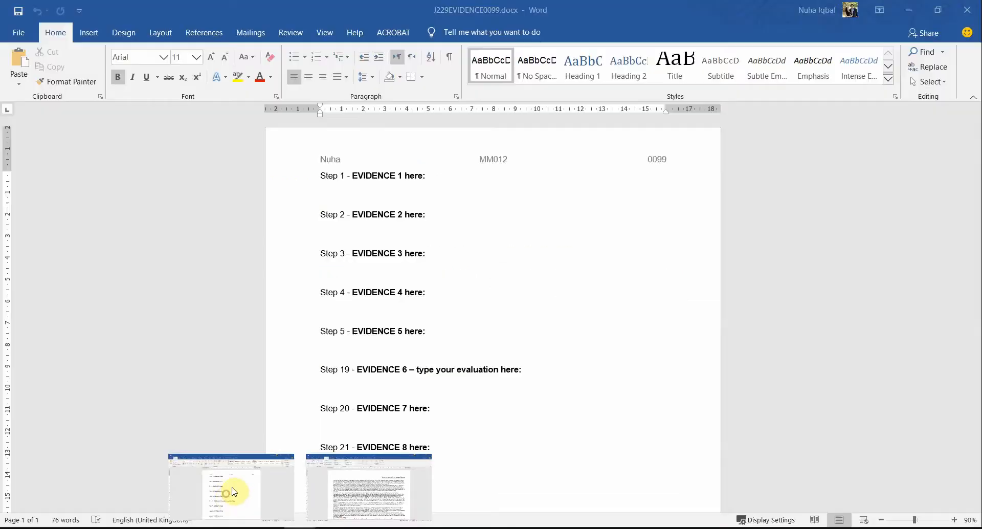
# Step: Paste the file-details screenshot on a new line under Step 1 and widen it slightly
pyautogui.press('Return')
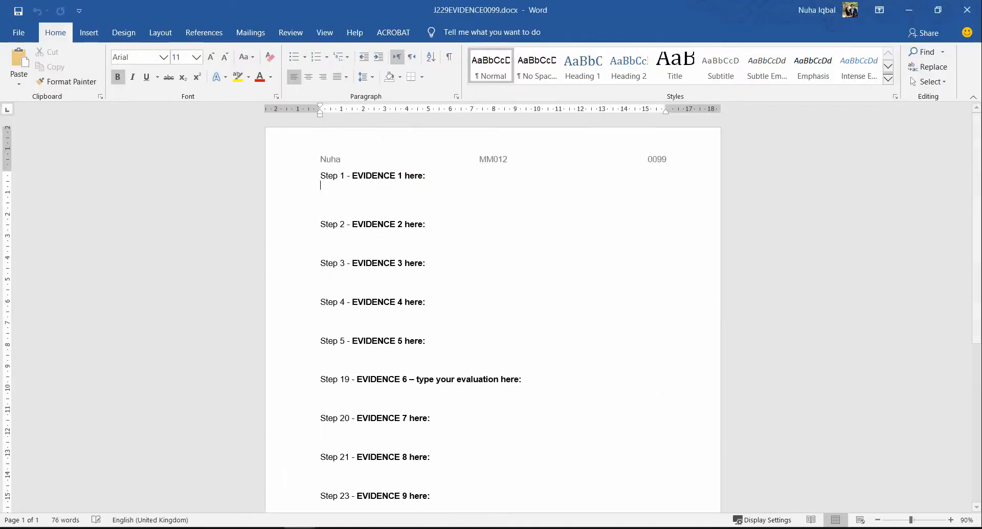
pyautogui.write('J229EVIDENCE0099.docx\t11/25/2020 9:21 PM\tMicrosoft Word Document\t17 KB')
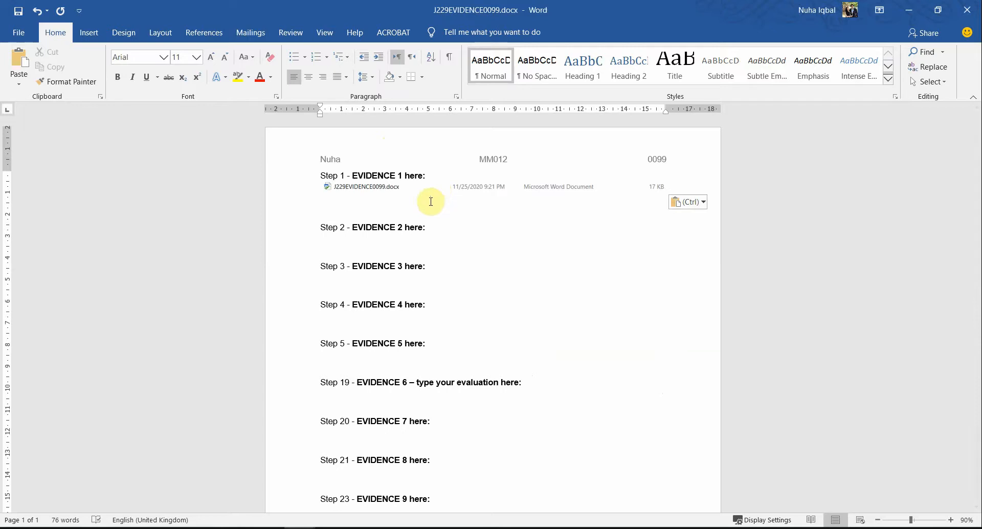
pyautogui.click(471, 187)
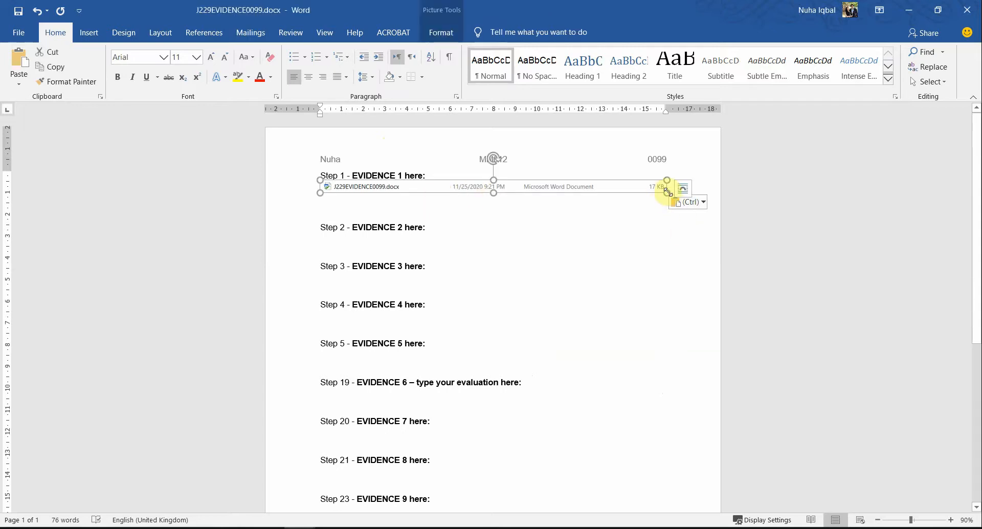
pyautogui.click(545, 276)
pyautogui.keyDown('ctrl'); pyautogui.scroll(4, 529, 291); pyautogui.keyUp('ctrl')
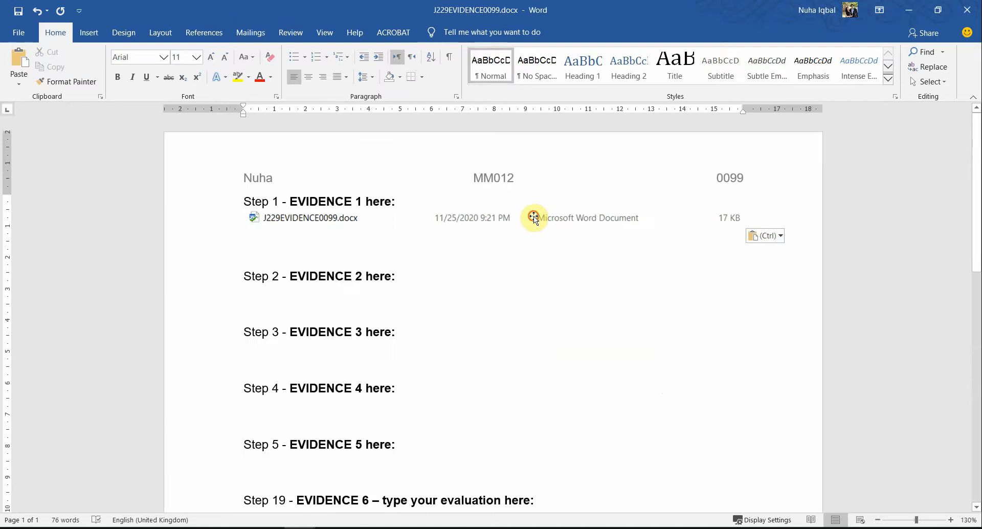
pyautogui.click(533, 218)
pyautogui.moveTo(744, 229); pyautogui.dragTo(767, 227)
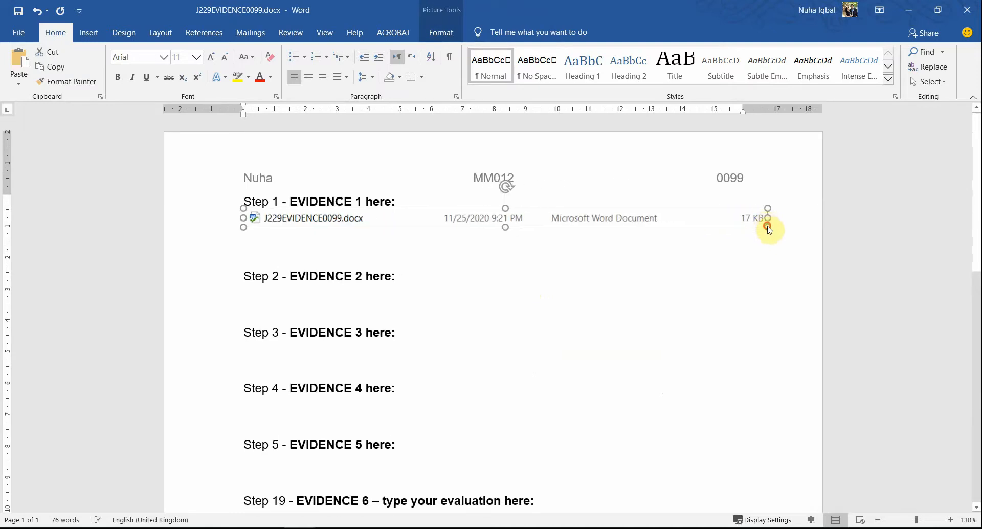
pyautogui.click(711, 333)
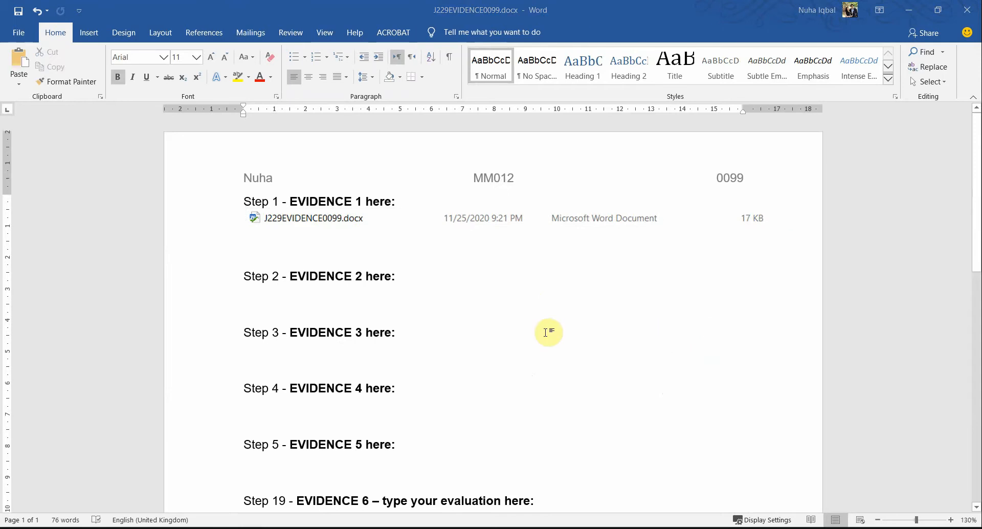
pyautogui.hotkey('alt', 'Tab')
pyautogui.scroll(-3, 344, 373)
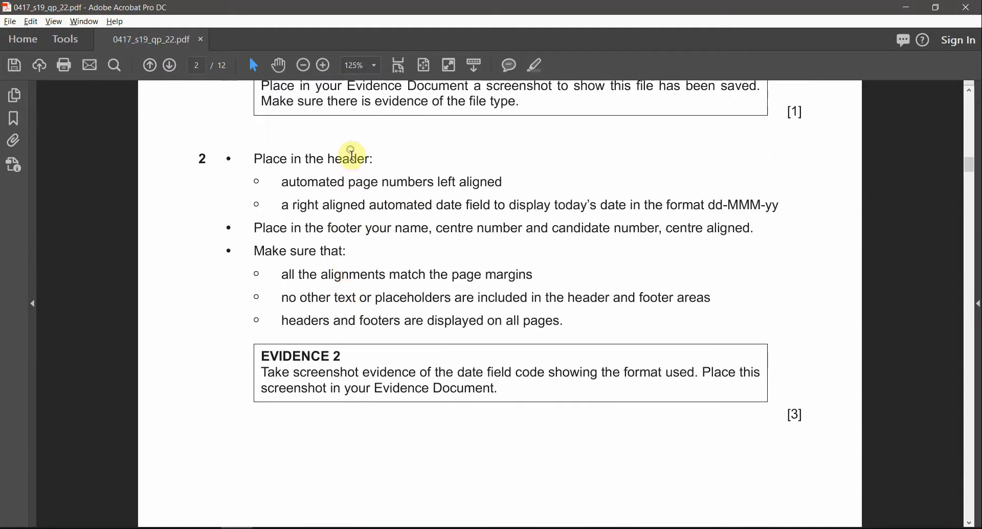
# Step: Highlight question 2's keywords header, page, left, right, date and dd-MMM-yy in cyan
pyautogui.doubleClick(347, 159)
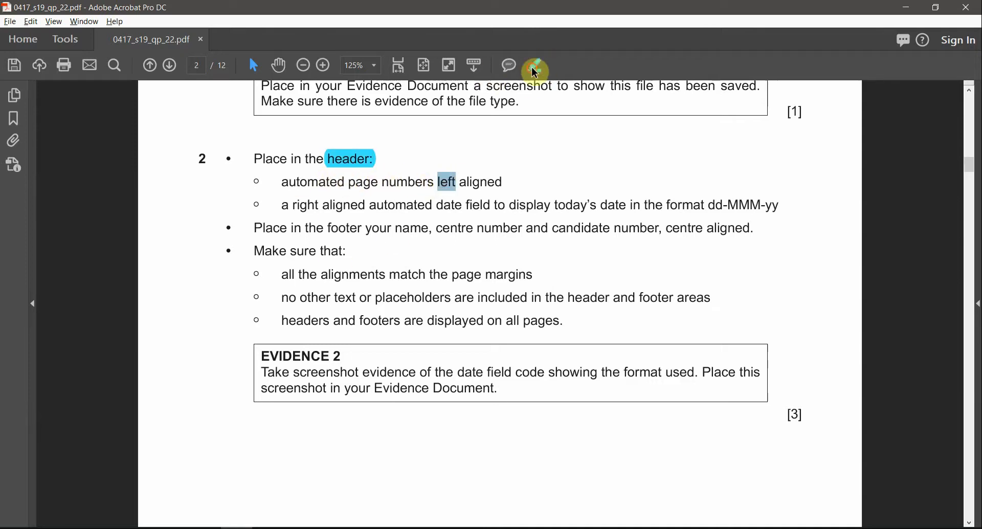
pyautogui.doubleClick(363, 182)
pyautogui.click(534, 65)
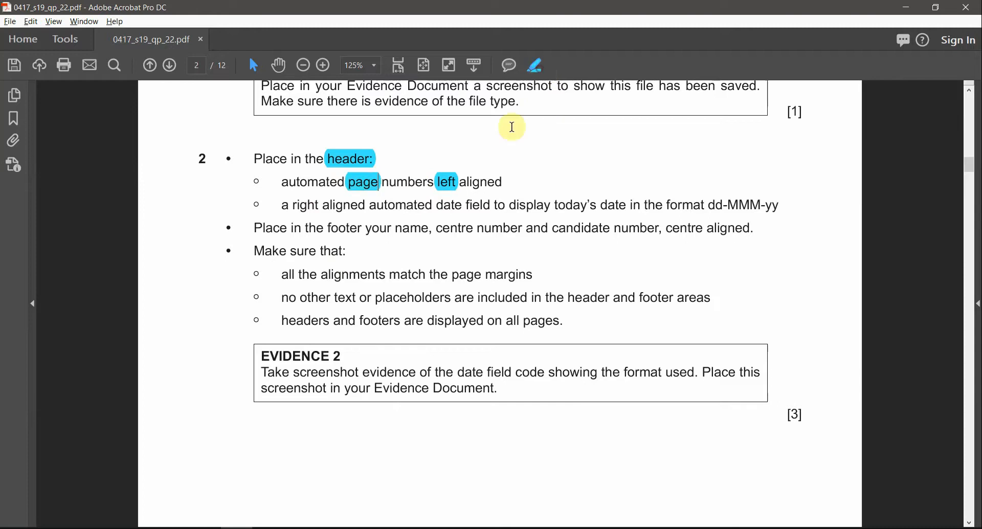
pyautogui.doubleClick(305, 205)
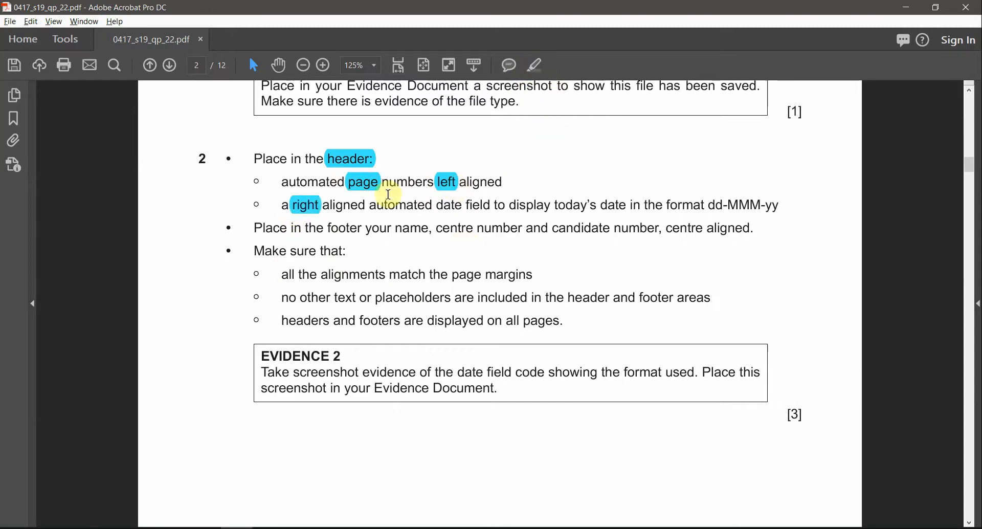
pyautogui.doubleClick(443, 203)
pyautogui.click(534, 64)
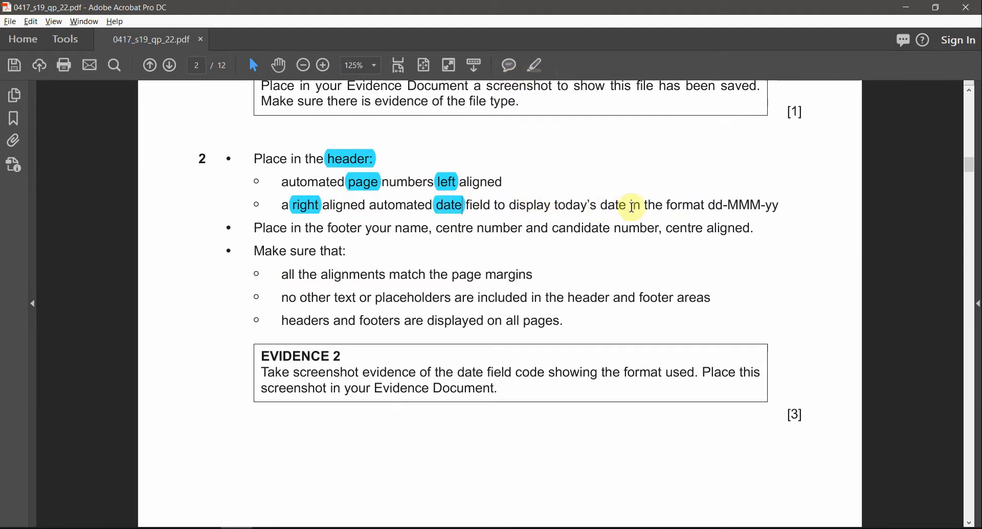
pyautogui.moveTo(709, 203); pyautogui.dragTo(782, 205)
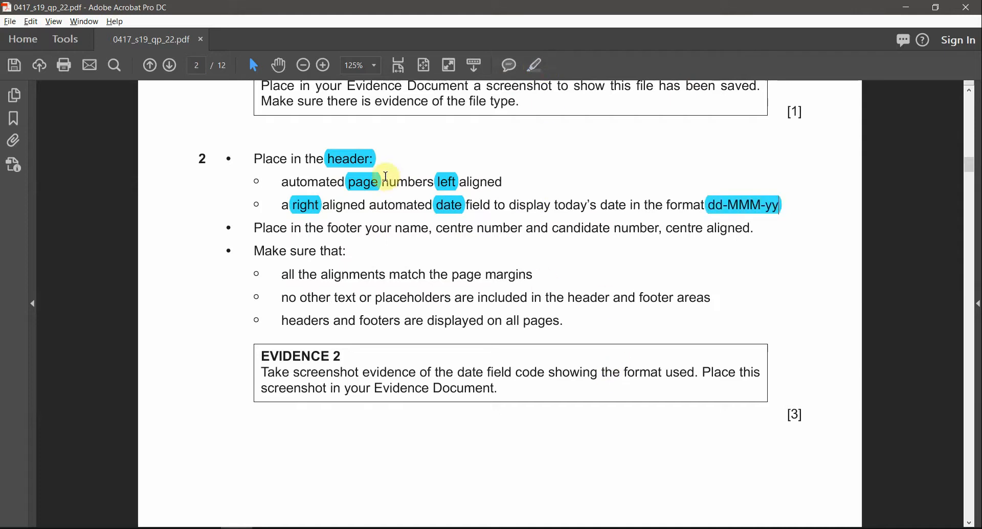
pyautogui.hotkey('alt', 'Tab')
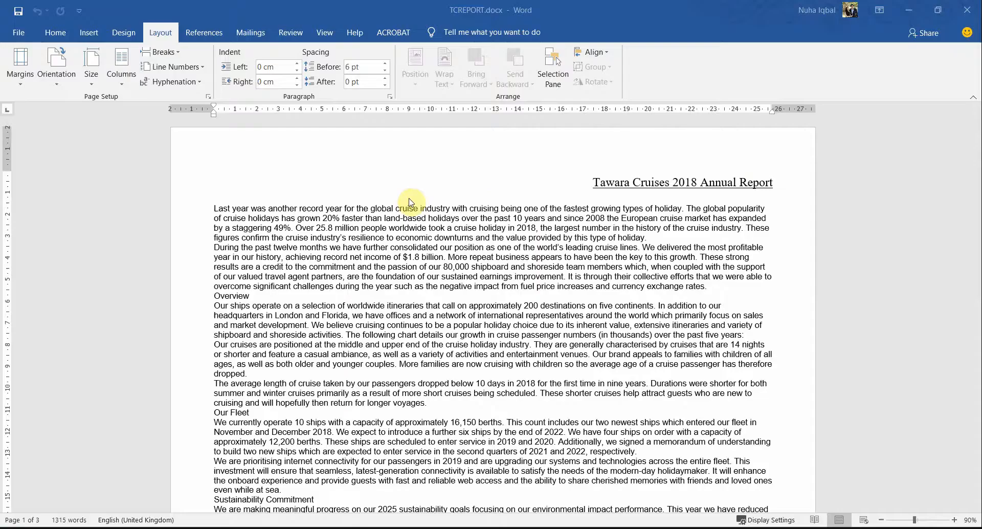
# Step: Insert a Blank (Three Columns) header into the TCREPORT report
pyautogui.doubleClick(515, 144)
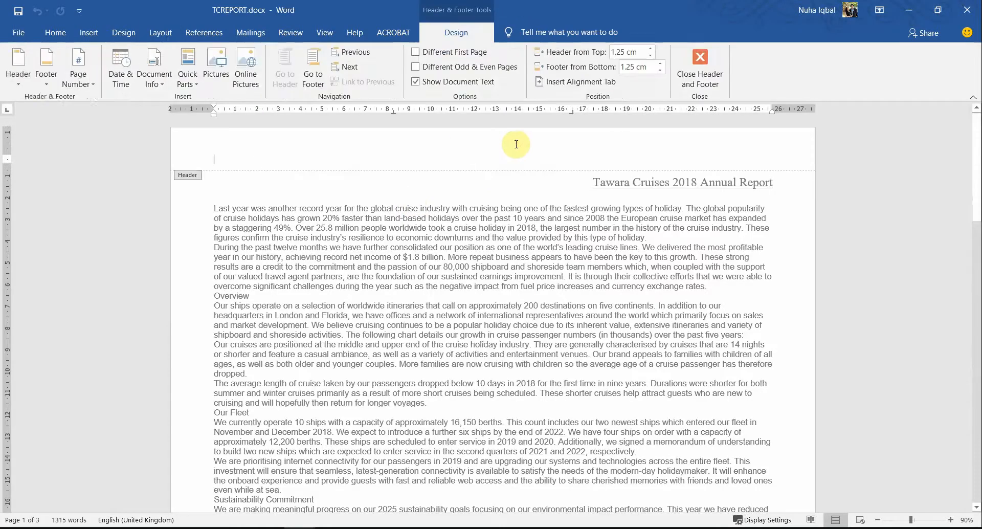
pyautogui.click(19, 66)
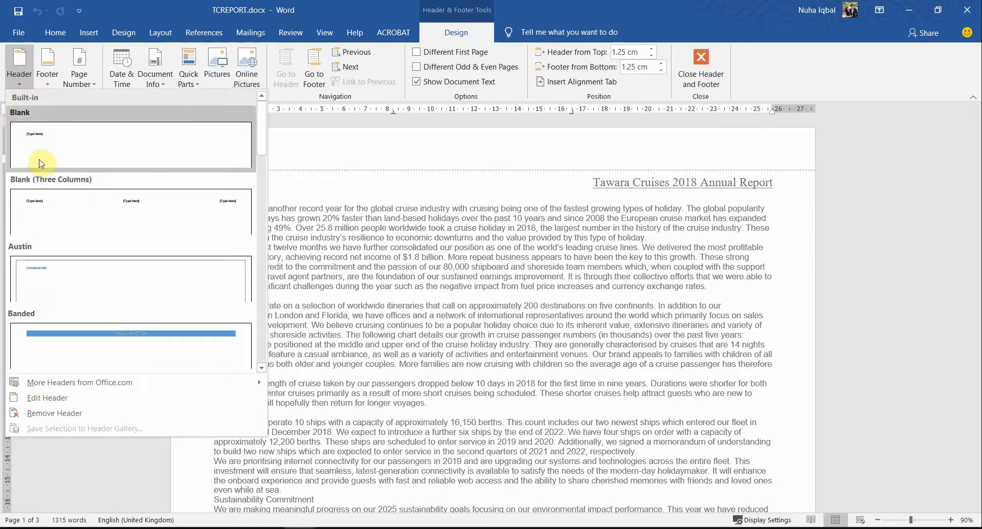
pyautogui.click(45, 212)
pyautogui.hotkey('alt', 'Tab')
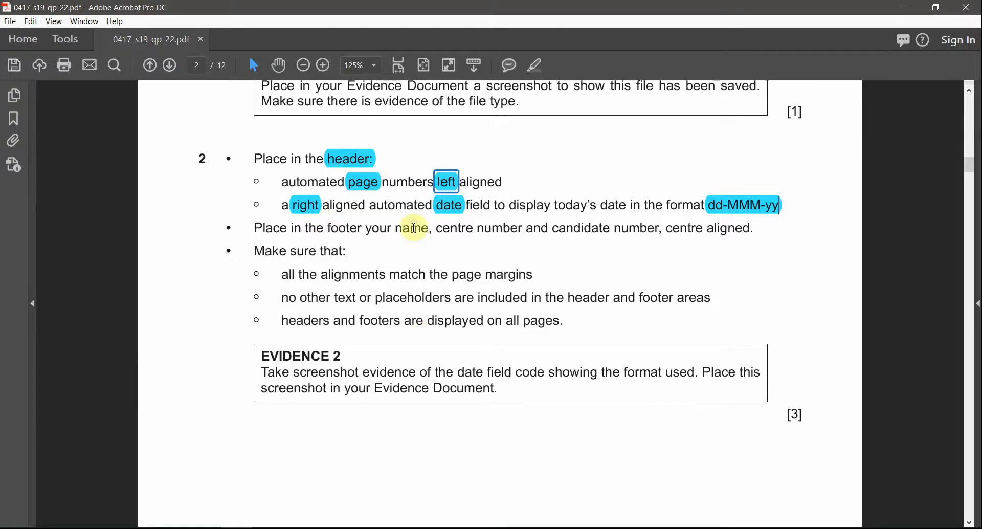
pyautogui.click(374, 183)
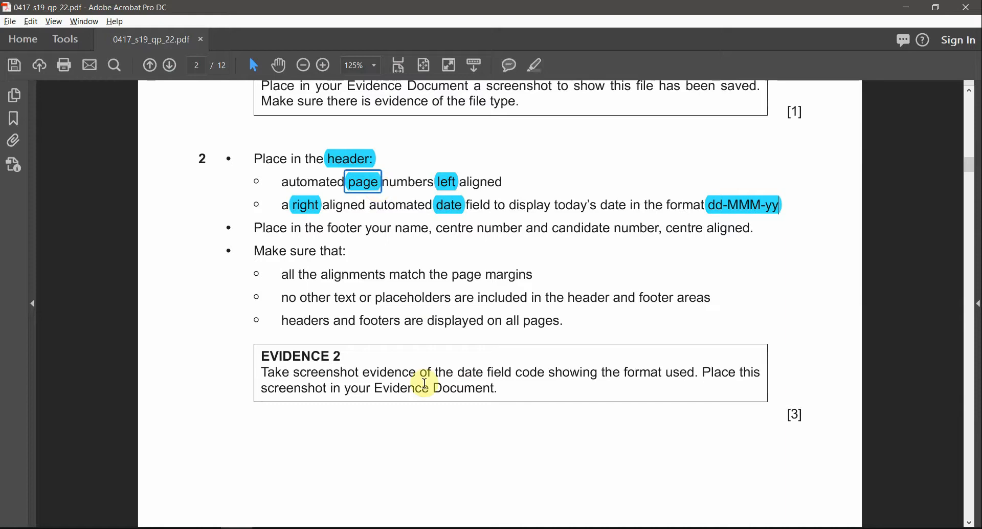
pyautogui.hotkey('alt', 'Tab')
# Step: Insert a Page field into the left header placeholder
pyautogui.click(232, 157)
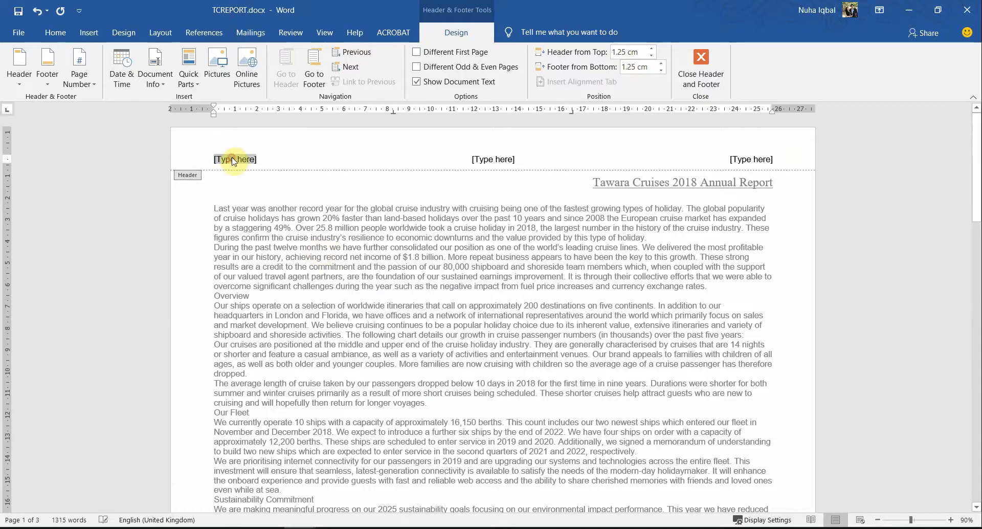
pyautogui.click(193, 84)
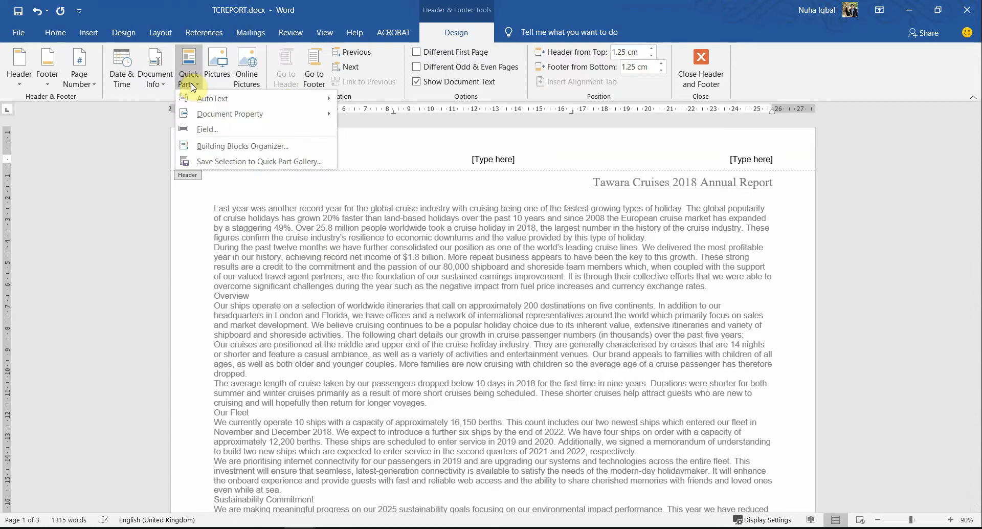
pyautogui.click(192, 135)
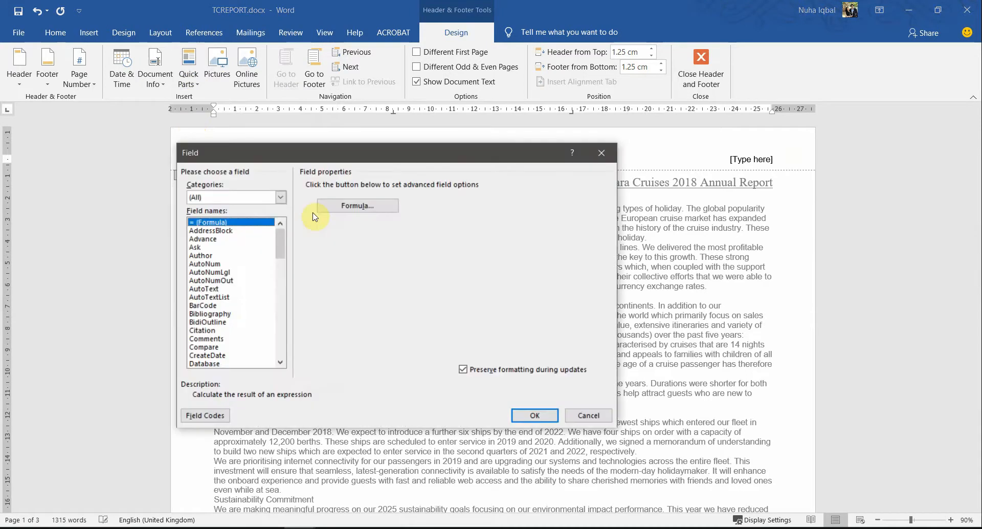
pyautogui.press('p')
pyautogui.click(534, 415)
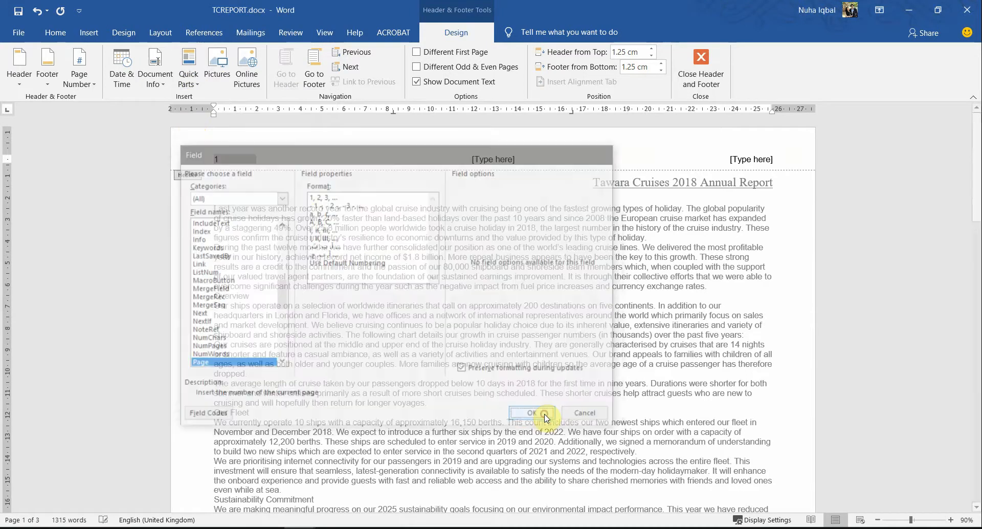
# Step: Check the header against the exam paper and select the right header placeholder
pyautogui.hotkey('alt', 'Tab')
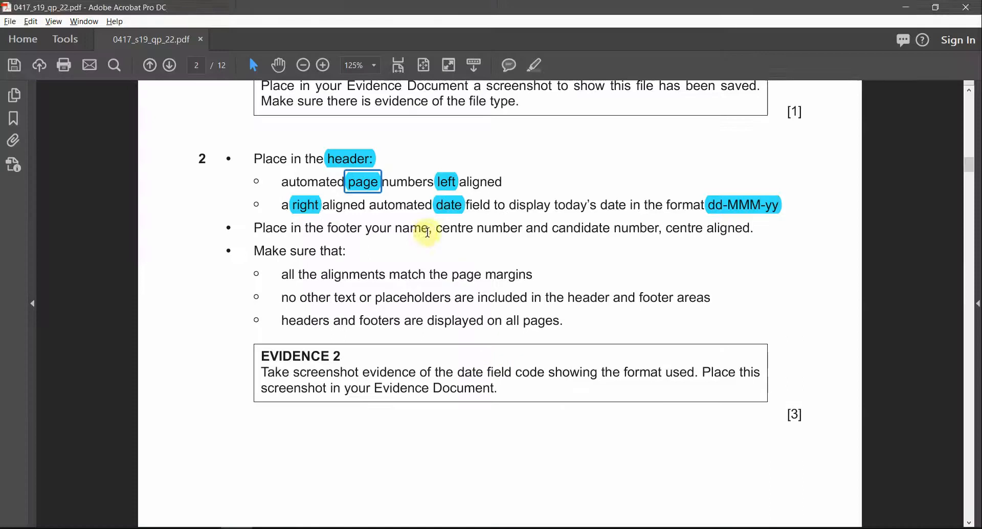
pyautogui.hotkey('alt', 'Tab')
pyautogui.scroll(-10, 381, 263)
pyautogui.scroll(-20, 381, 263)
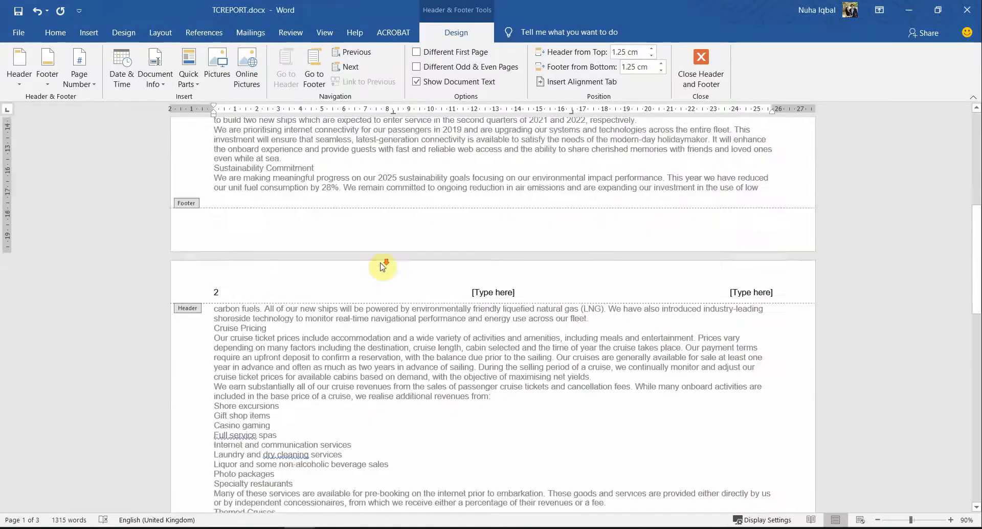
pyautogui.scroll(1, 271, 234)
pyautogui.scroll(20, 271, 234)
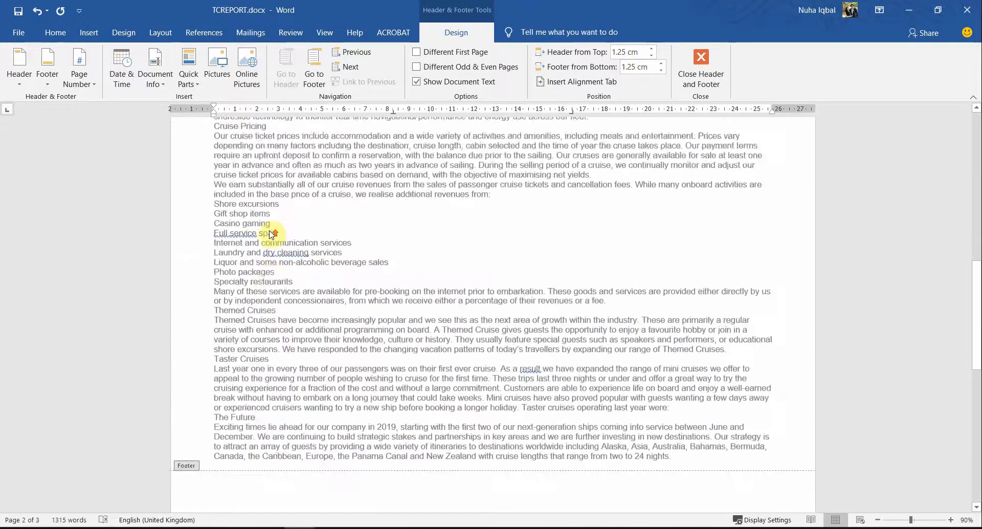
pyautogui.hotkey('alt', 'Tab')
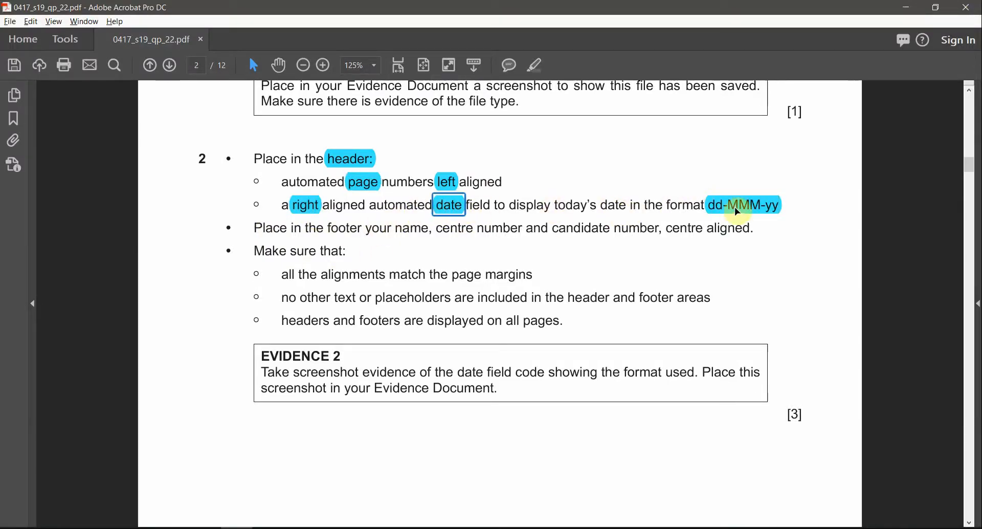
pyautogui.hotkey('alt', 'Tab')
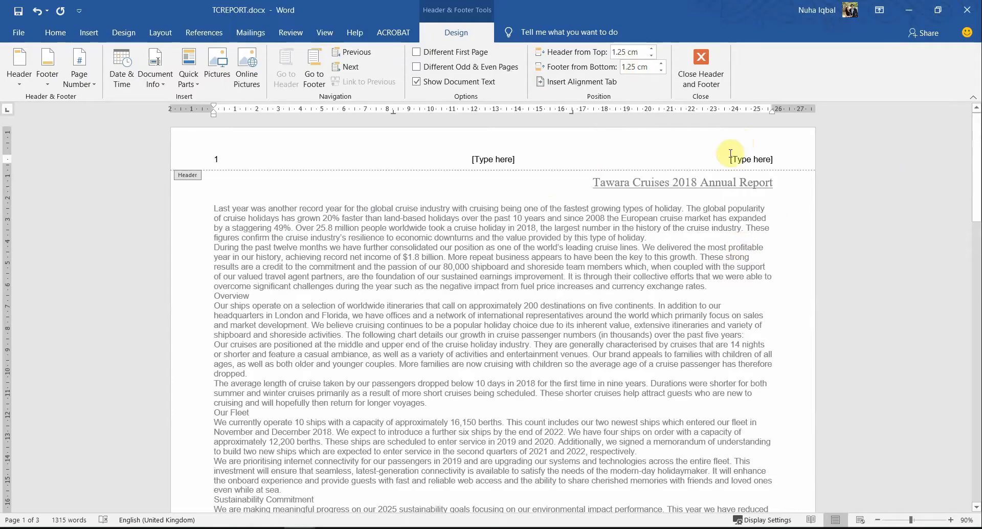
pyautogui.click(731, 158)
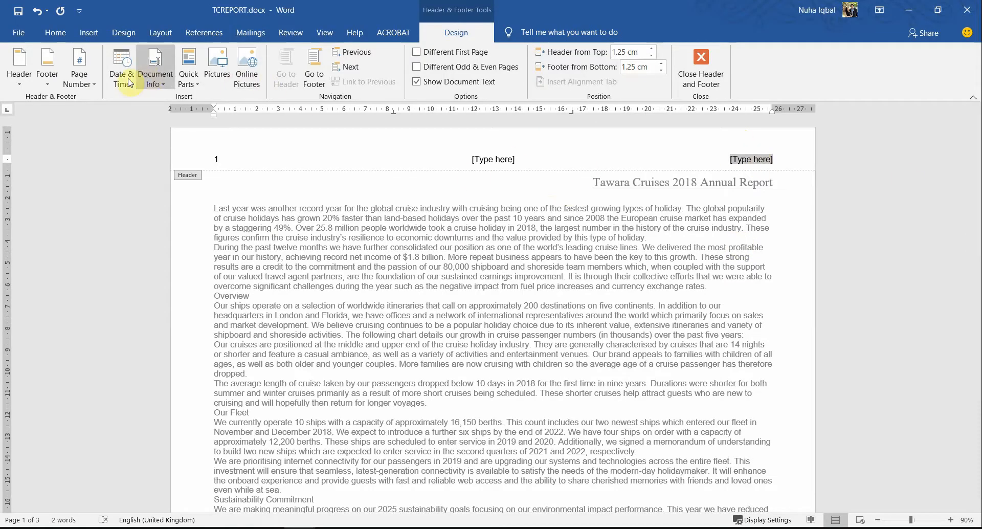
# Step: Insert a Date field in d-MMM-yy format (25-Nov-20) into the right header slot
pyautogui.click(189, 77)
pyautogui.click(212, 124)
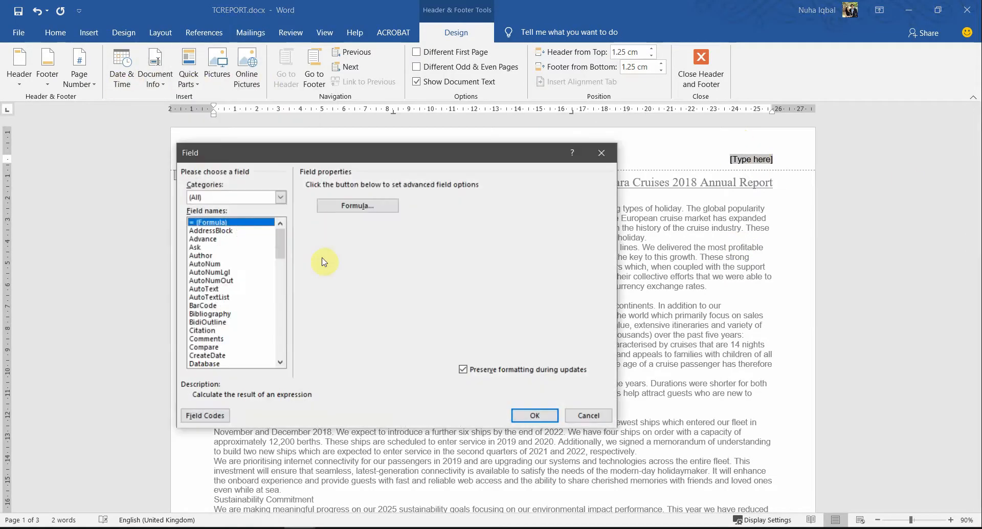
pyautogui.press('d')
pyautogui.press('d')
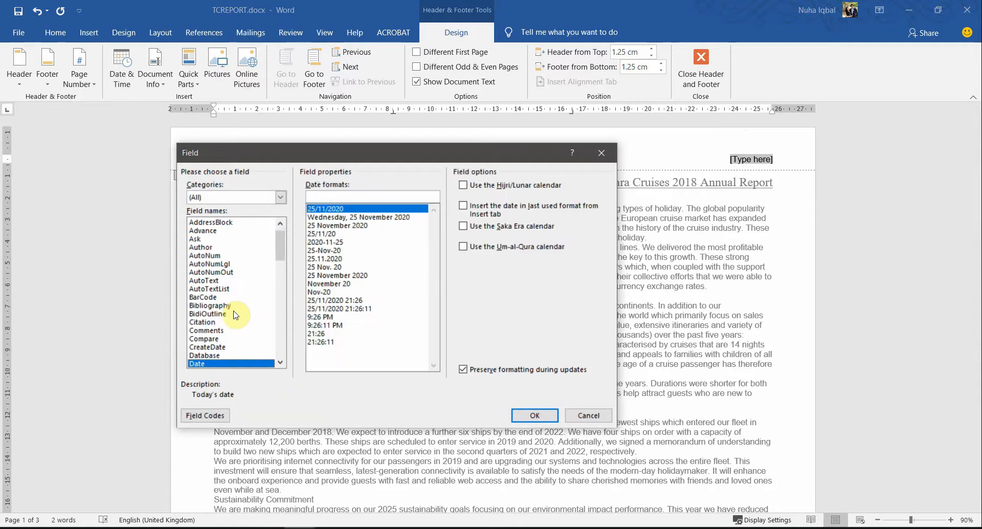
pyautogui.click(338, 251)
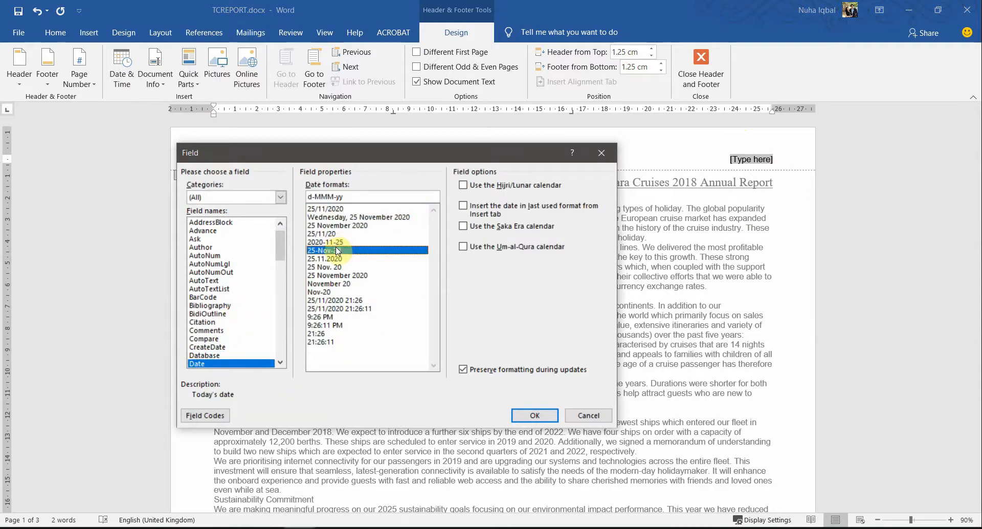
pyautogui.hotkey('alt', 'Tab')
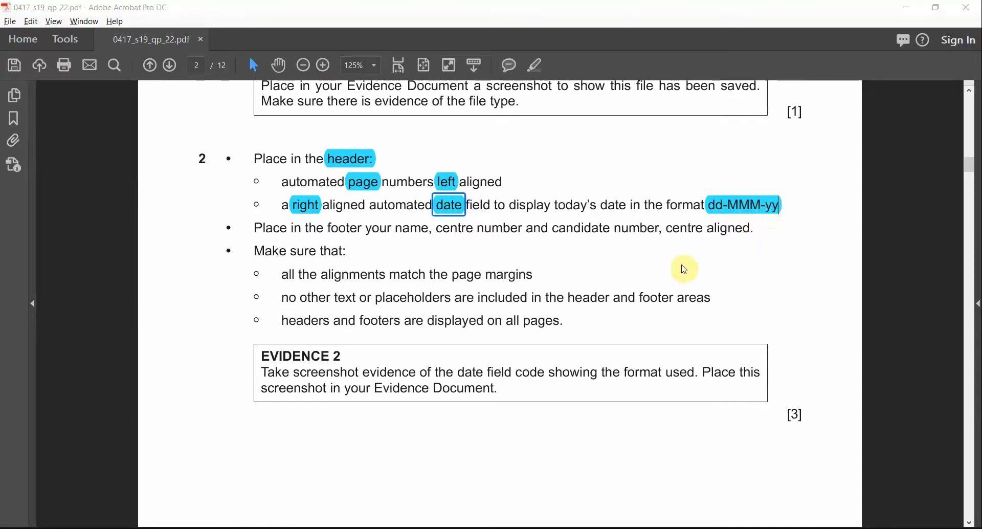
pyautogui.hotkey('alt', 'Tab')
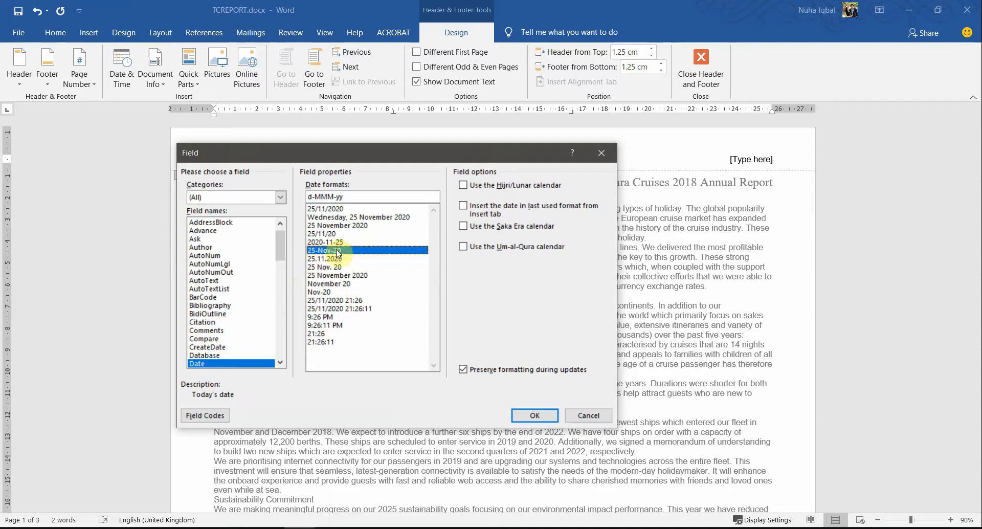
pyautogui.hotkey('alt', 'Tab')
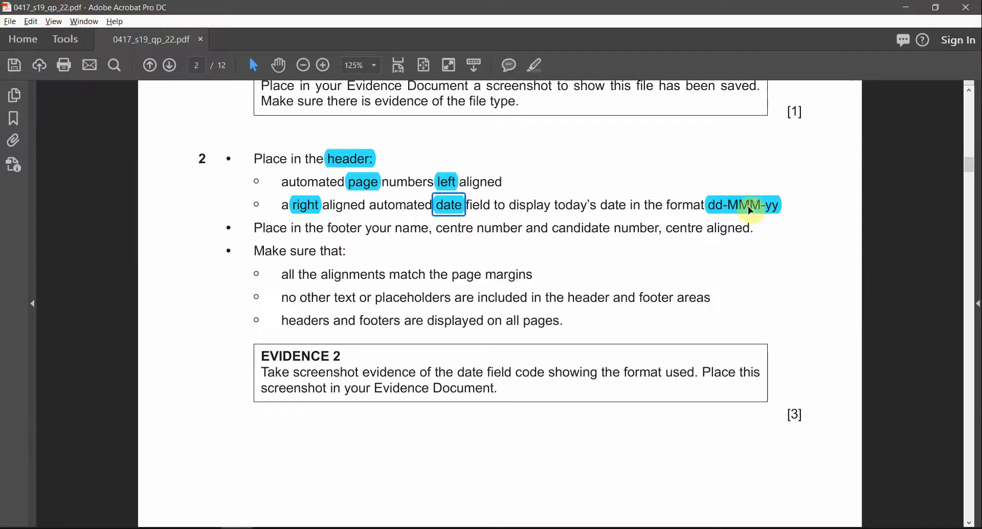
pyautogui.hotkey('alt', 'Tab')
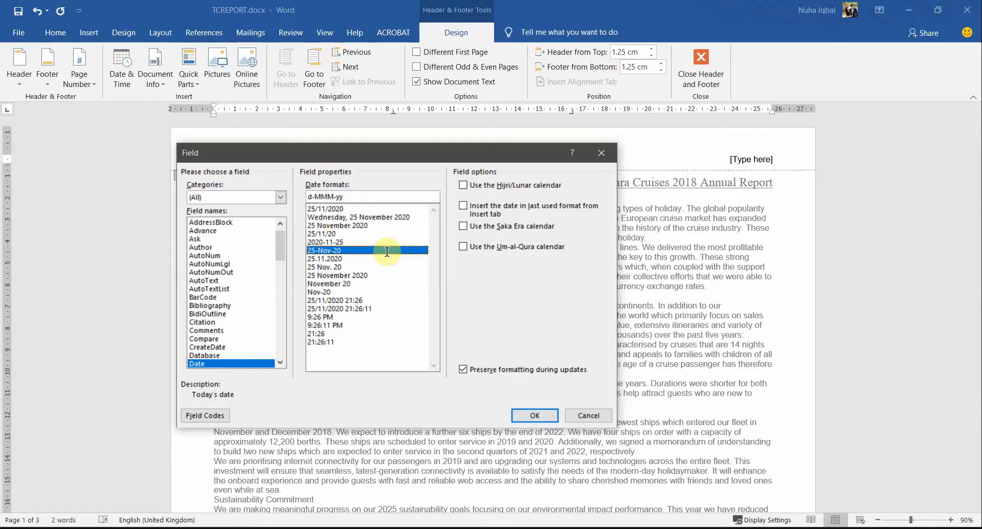
pyautogui.click(543, 413)
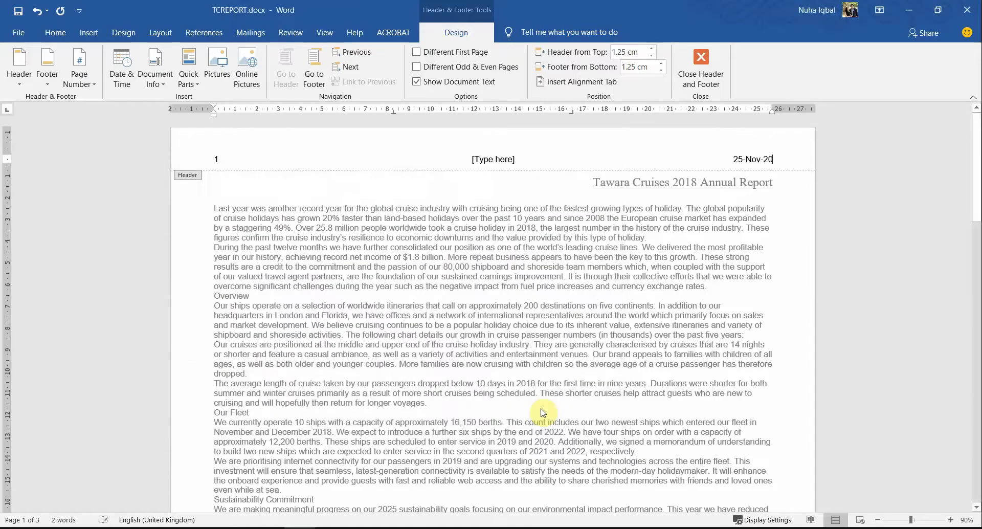
# Step: Close the header and highlight the word footer in the exam paper
pyautogui.click(711, 60)
pyautogui.hotkey('alt', 'Tab')
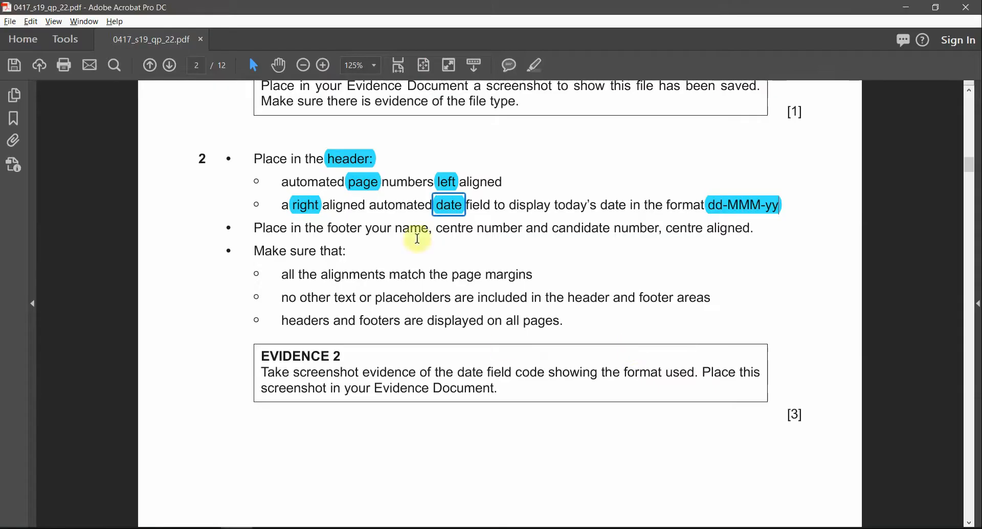
pyautogui.doubleClick(339, 230)
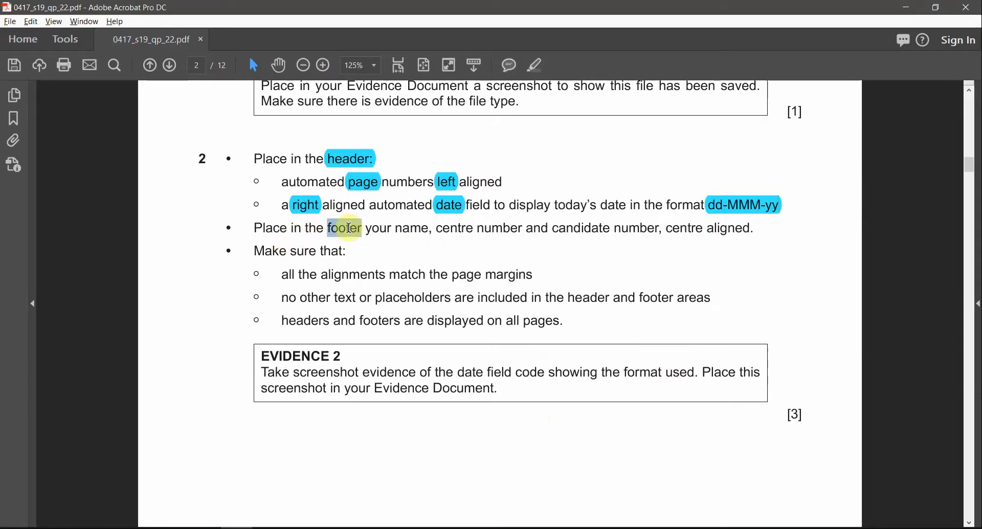
pyautogui.click(537, 68)
pyautogui.hotkey('alt', 'Tab')
# Step: Delete the centre header placeholder and close header editing
pyautogui.doubleClick(499, 164)
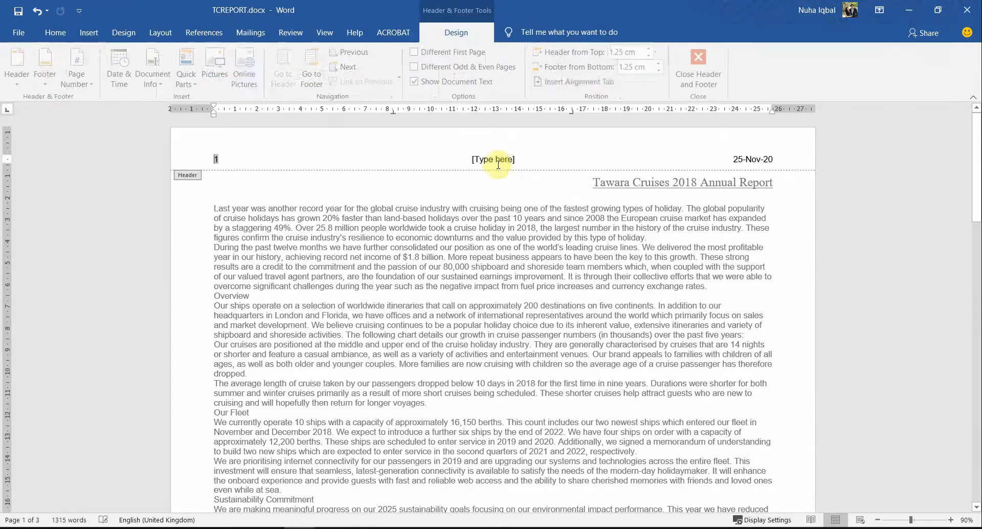
pyautogui.click(496, 164)
pyautogui.press('Delete')
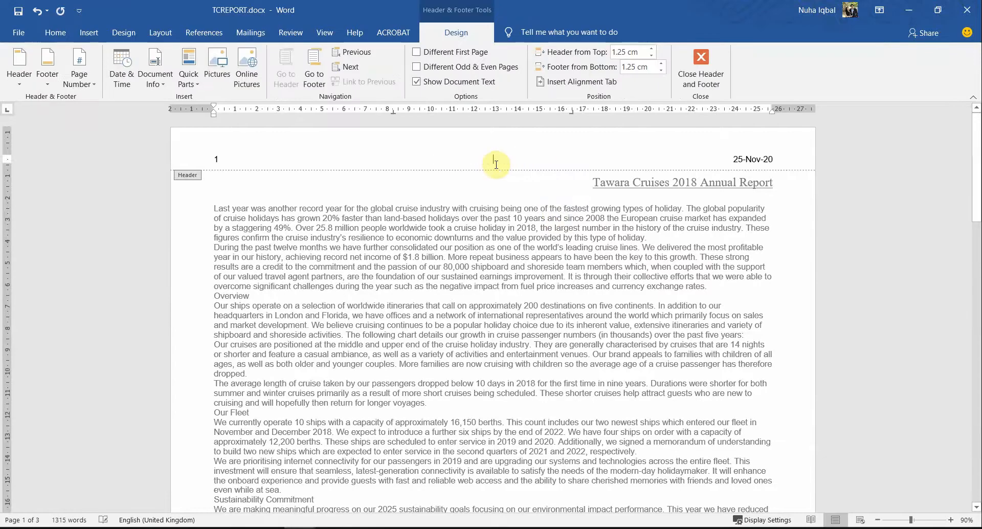
pyautogui.click(711, 86)
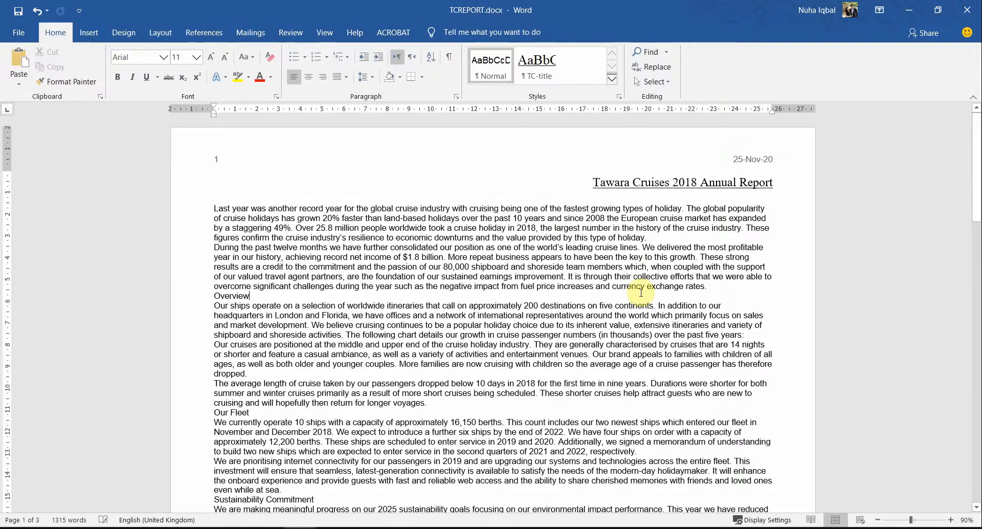
# Step: Highlight the word centre in the exam paper
pyautogui.hotkey('alt', 'Tab')
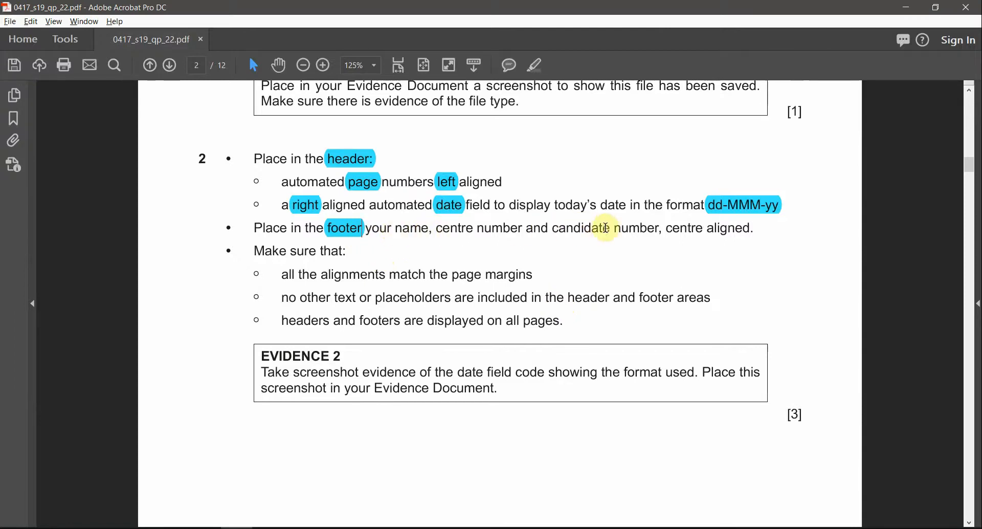
pyautogui.doubleClick(673, 229)
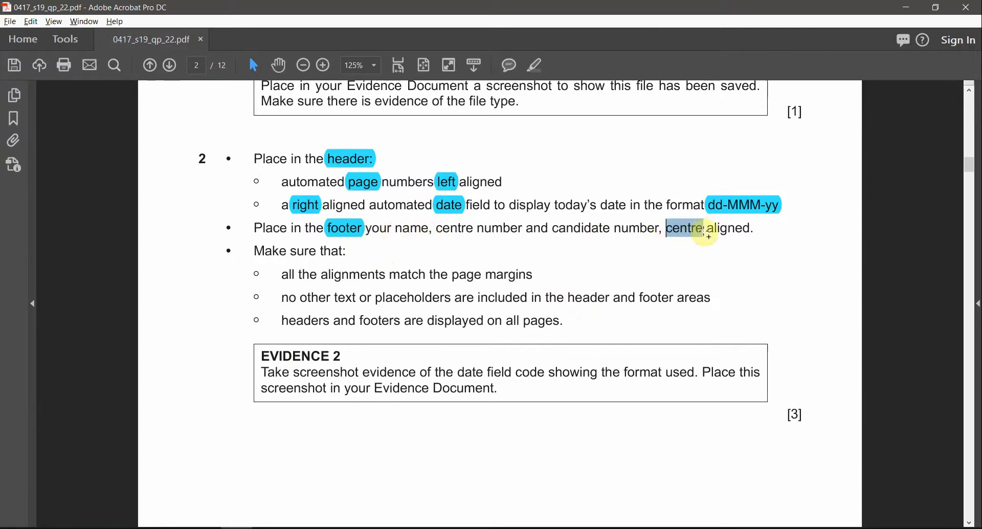
pyautogui.click(538, 67)
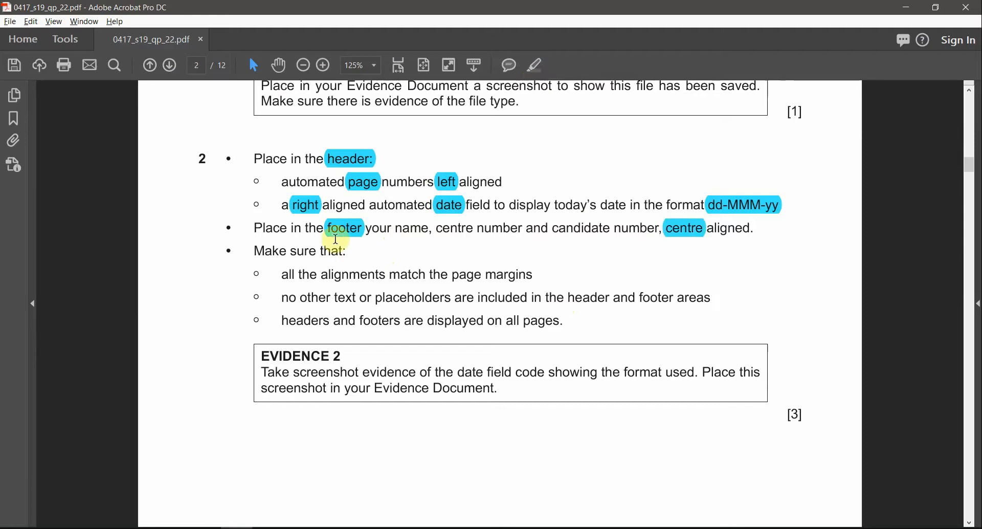
pyautogui.hotkey('alt', 'Tab')
pyautogui.scroll(-6, 470, 404)
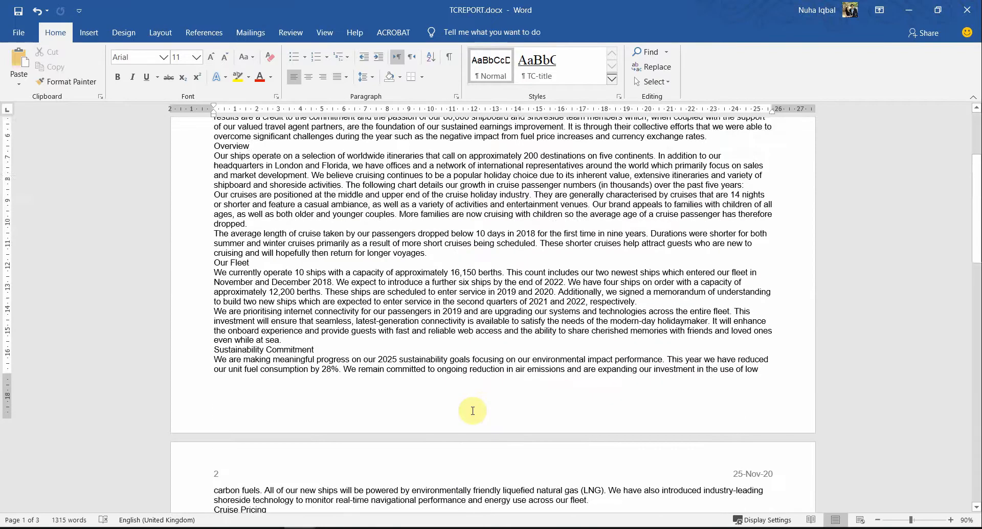
# Step: Insert a Blank (Three Columns) footer with the candidate's name, centre and candidate numbers in the middle
pyautogui.doubleClick(481, 308)
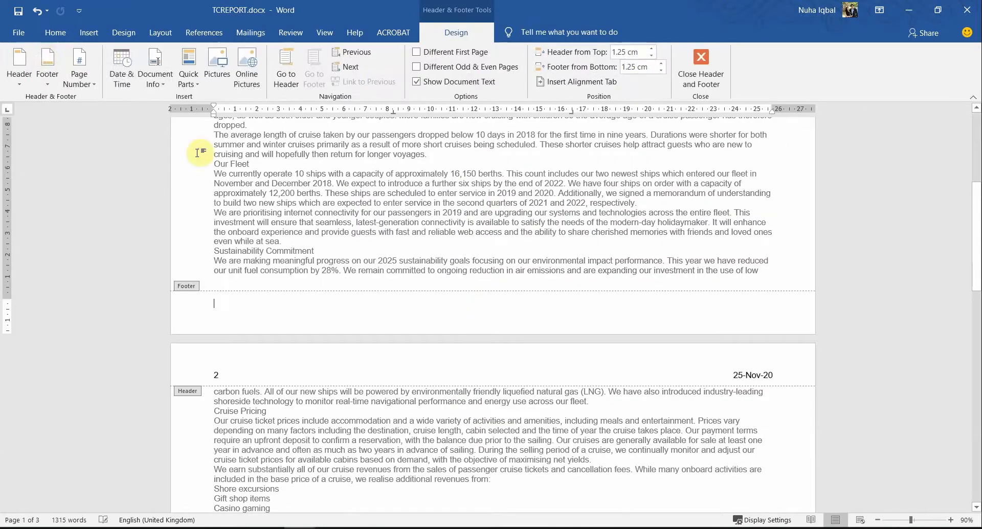
pyautogui.click(47, 67)
pyautogui.click(72, 200)
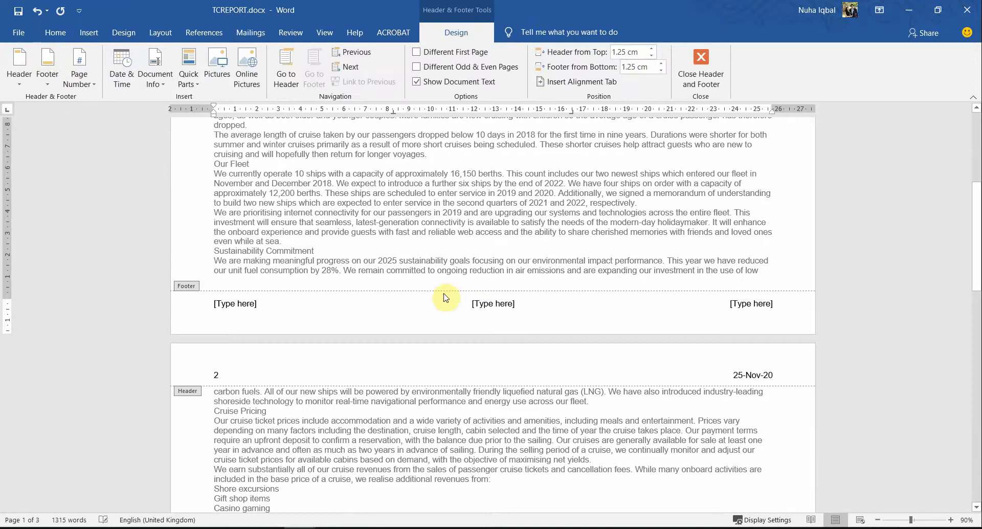
pyautogui.click(493, 303)
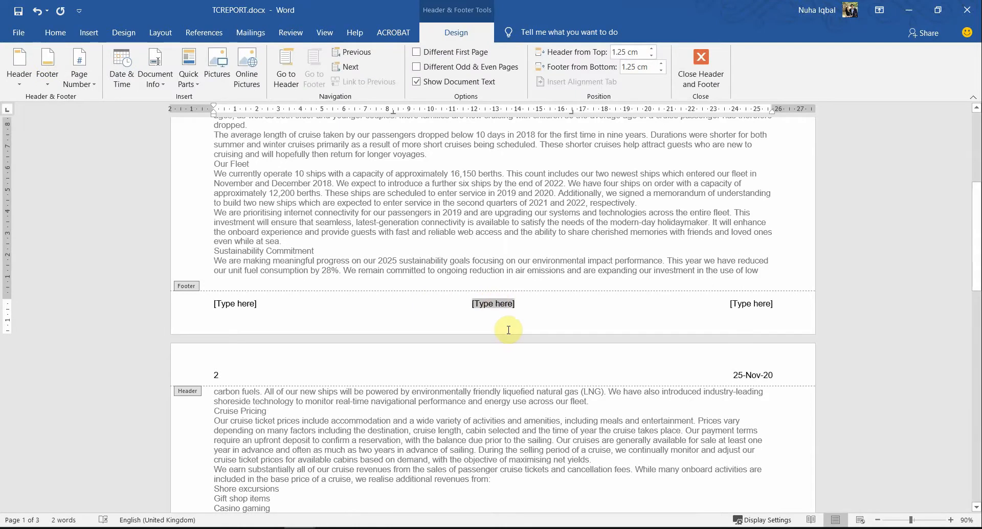
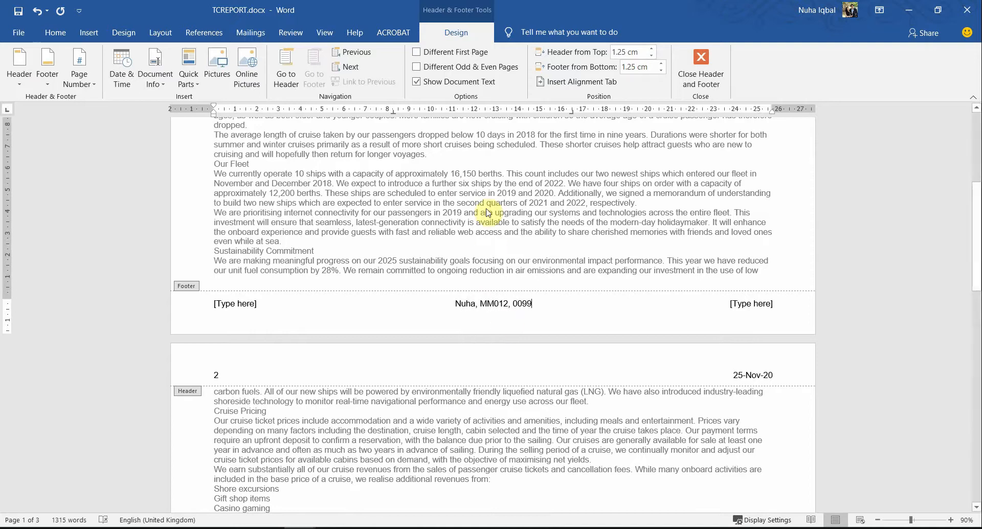
pyautogui.click(701, 66)
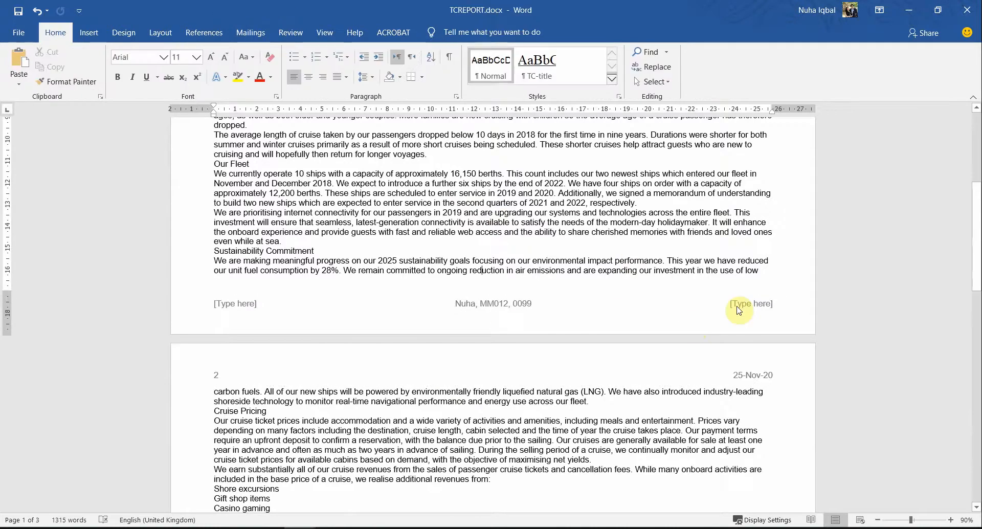
# Step: Delete the left and right footer placeholders and close footer editing
pyautogui.click(237, 528)
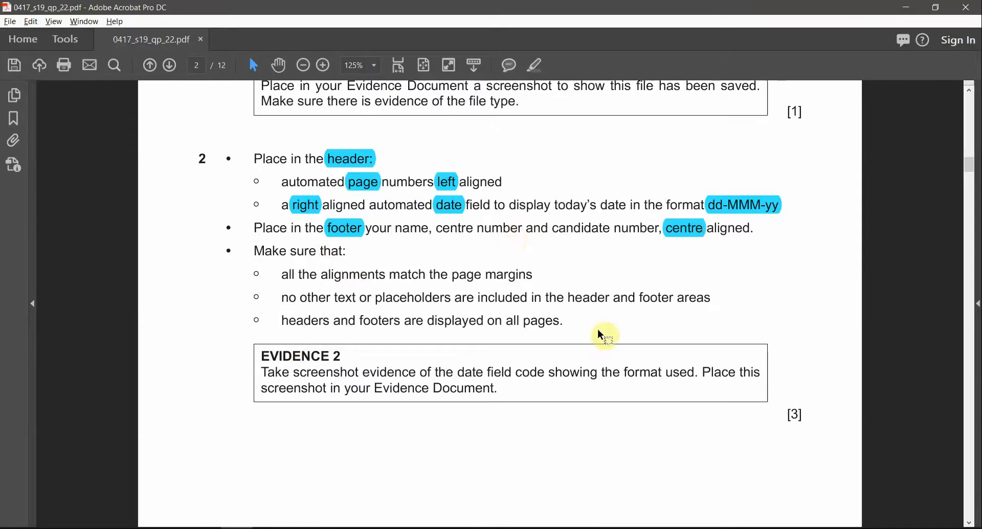
pyautogui.hotkey('alt', 'Tab')
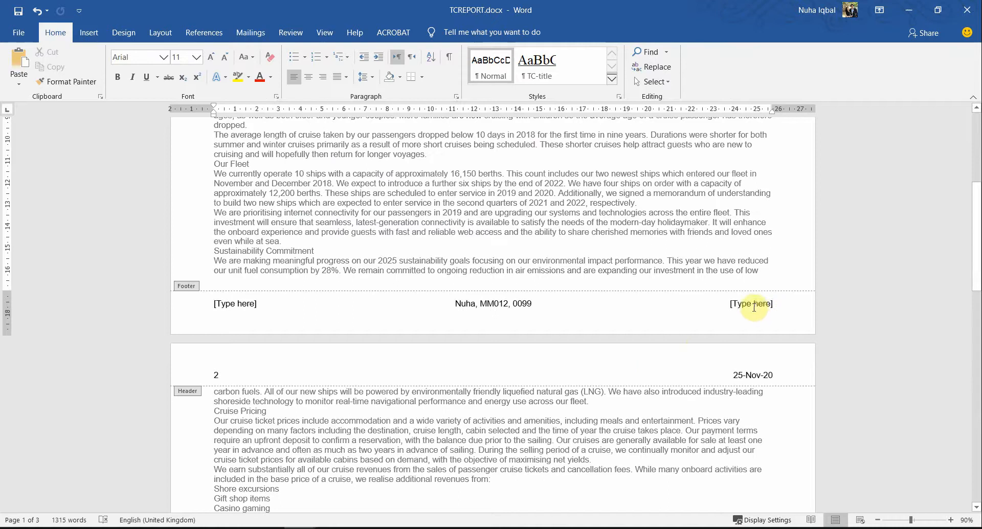
pyautogui.doubleClick(754, 306)
pyautogui.press('Delete')
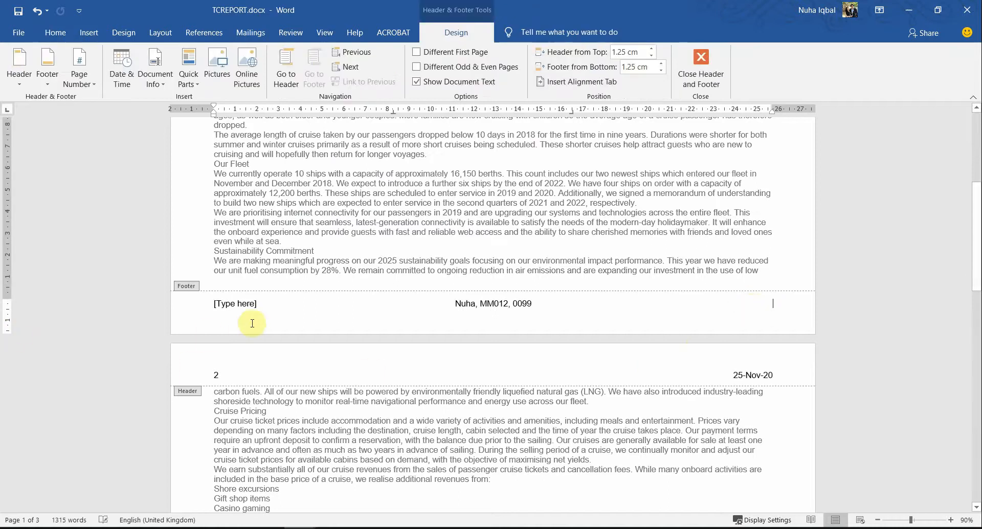
pyautogui.press('Delete')
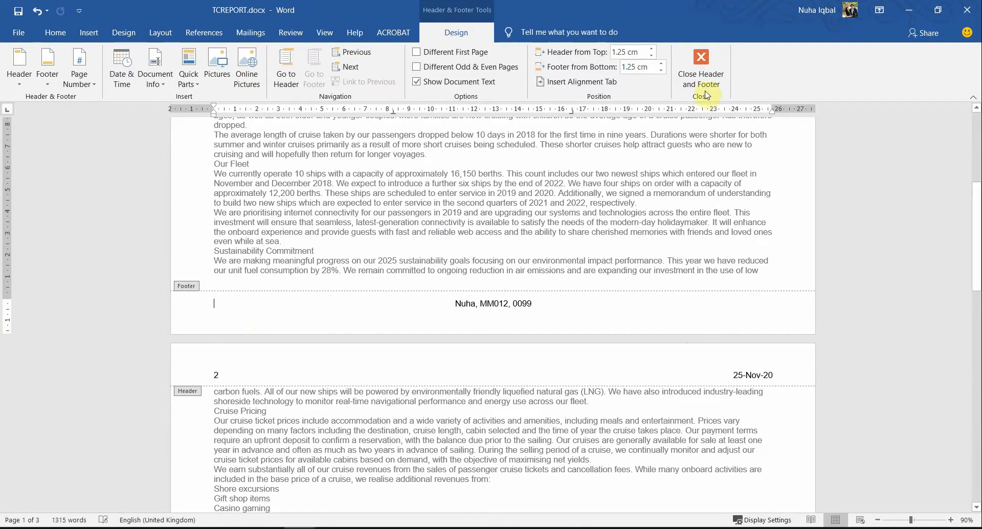
pyautogui.click(700, 66)
pyautogui.hotkey('alt', 'Tab')
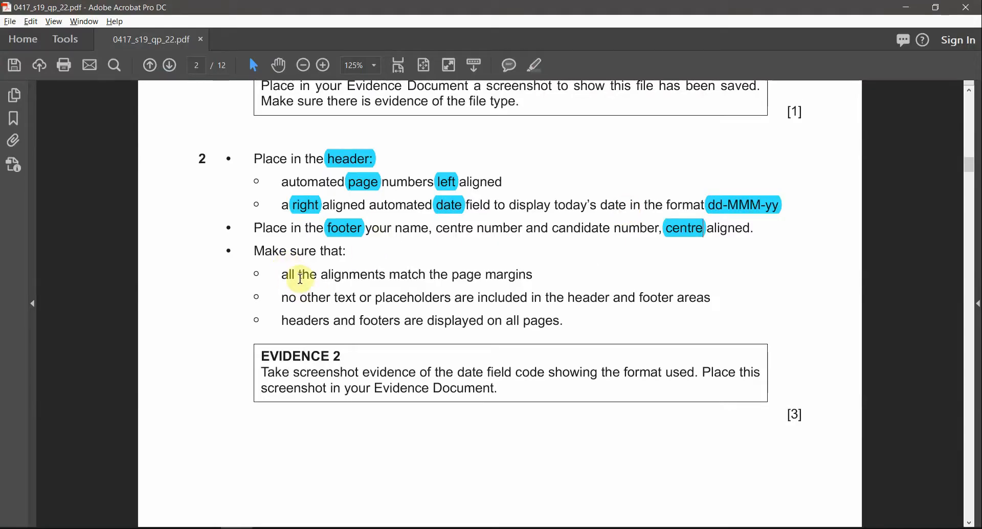
# Step: Compare the exam paper's margin-alignment and placeholder requirements with the report's header and footer
pyautogui.moveTo(538, 274); pyautogui.dragTo(272, 274)
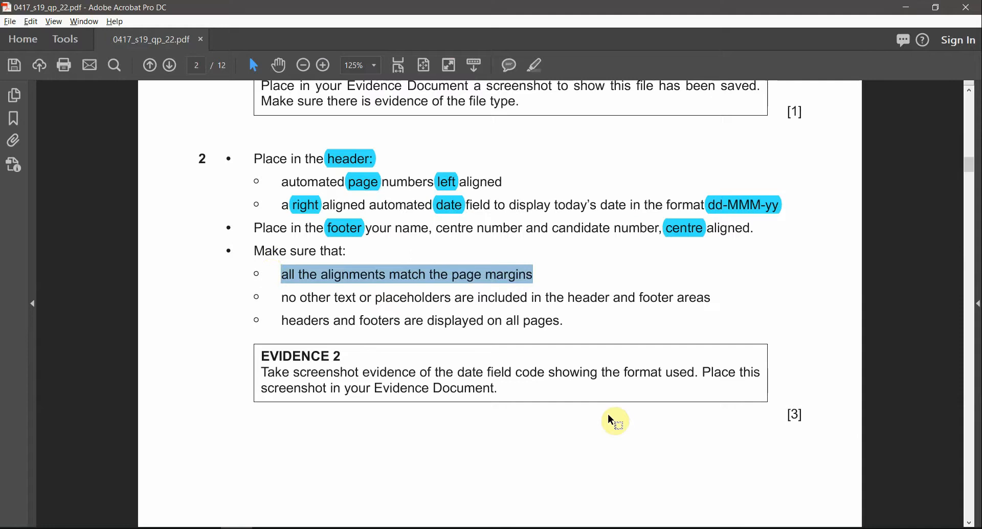
pyautogui.hotkey('alt', 'Tab')
pyautogui.scroll(4, 724, 360)
pyautogui.scroll(5, 724, 360)
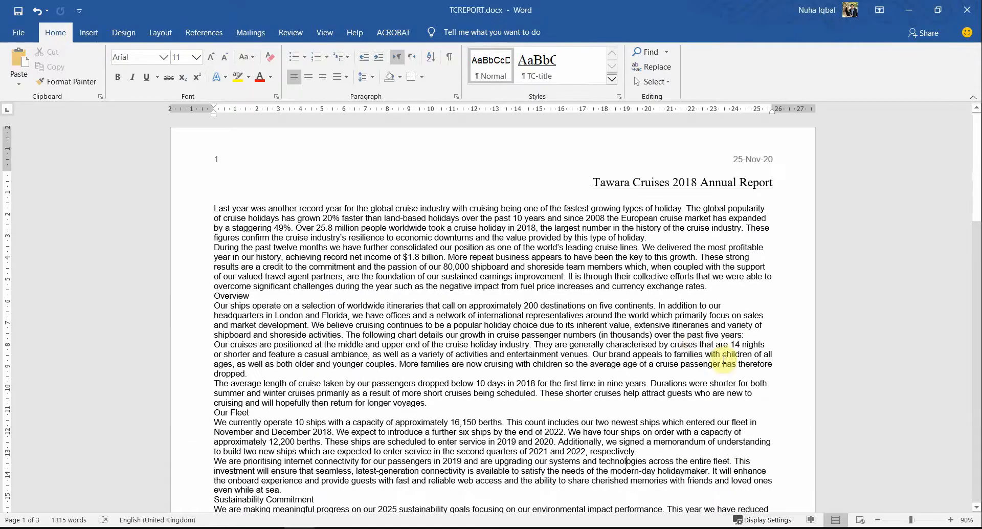
pyautogui.hotkey('alt', 'Tab')
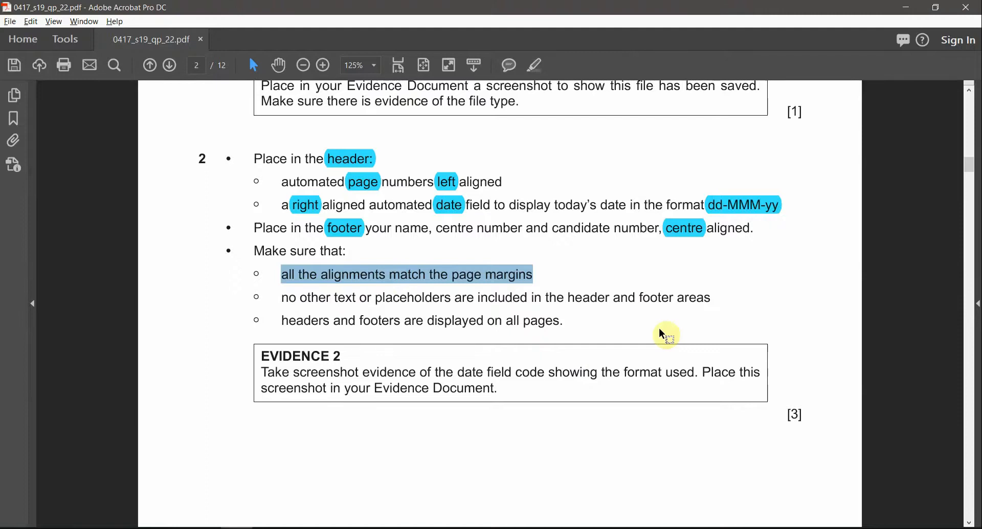
pyautogui.hotkey('alt', 'Tab')
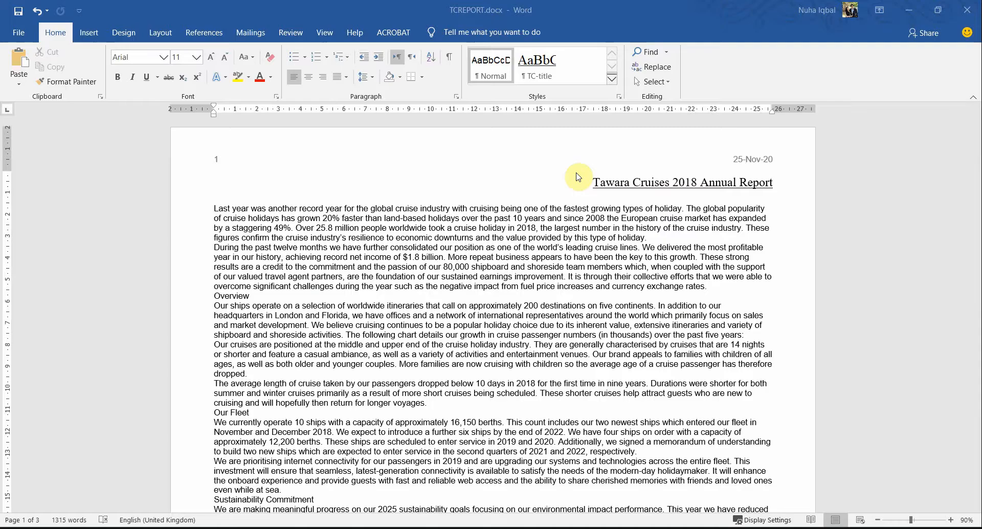
pyautogui.scroll(-10, 519, 326)
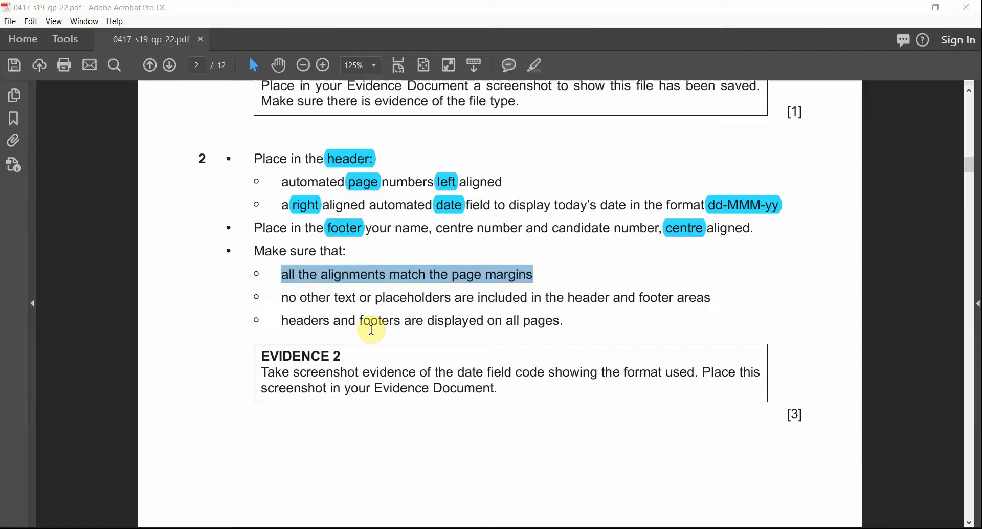
pyautogui.hotkey('alt', 'Tab')
pyautogui.moveTo(385, 298); pyautogui.dragTo(440, 298)
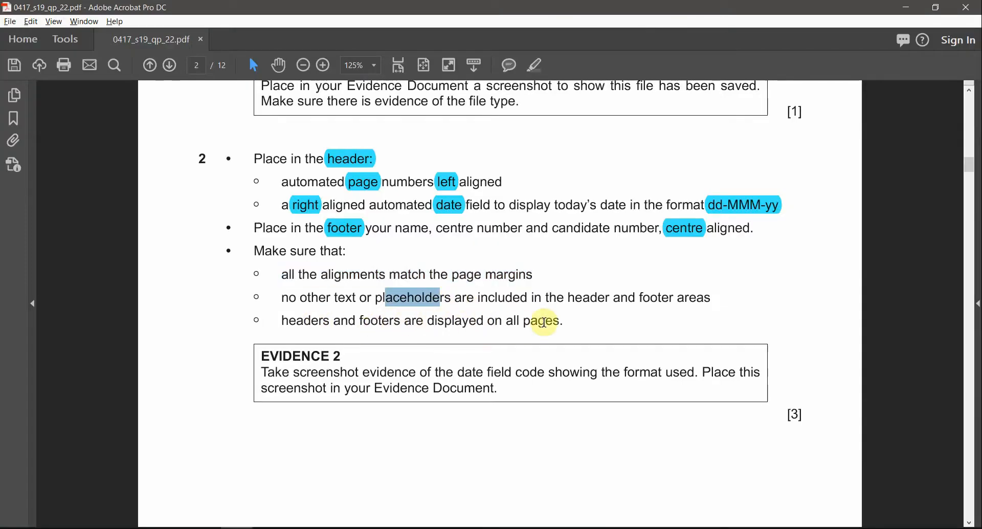
pyautogui.hotkey('alt', 'Tab')
pyautogui.scroll(-15, 565, 333)
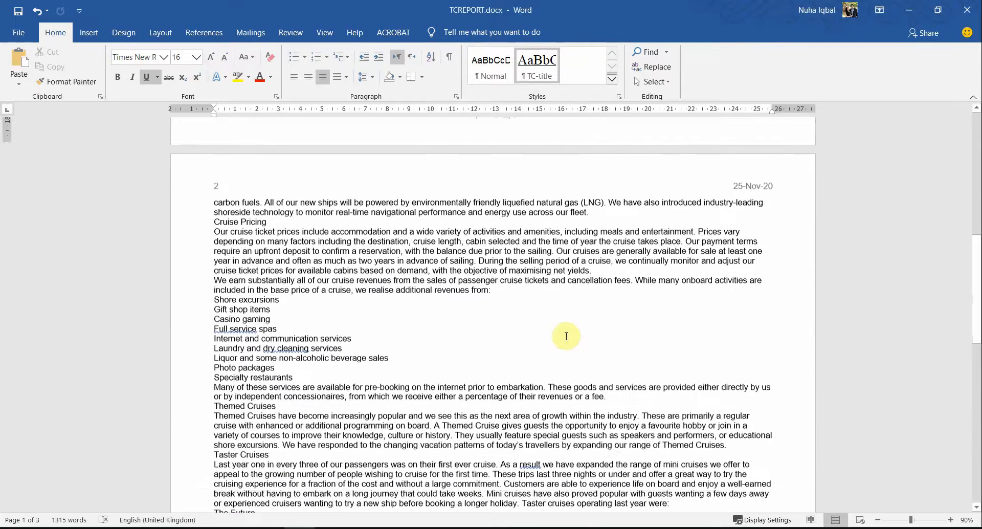
pyautogui.scroll(15, 566, 336)
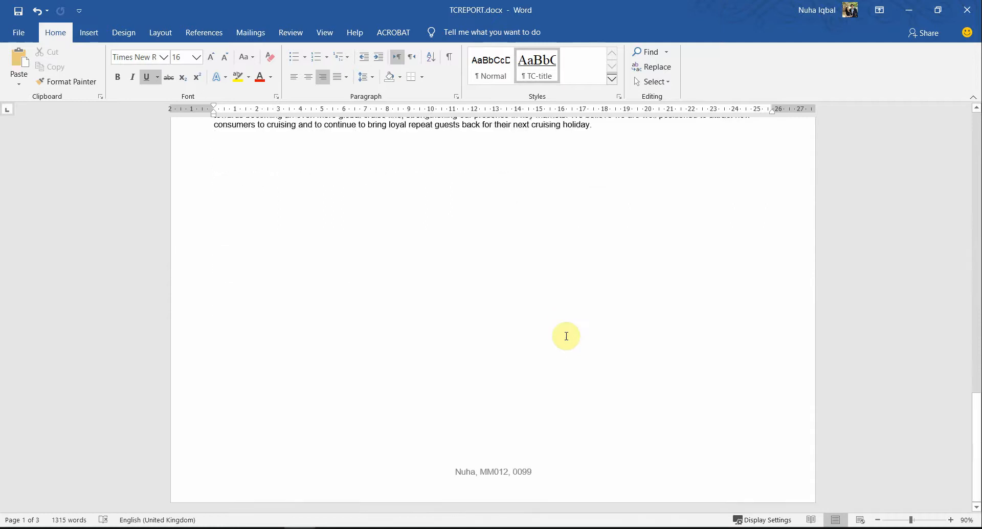
pyautogui.scroll(10, 566, 339)
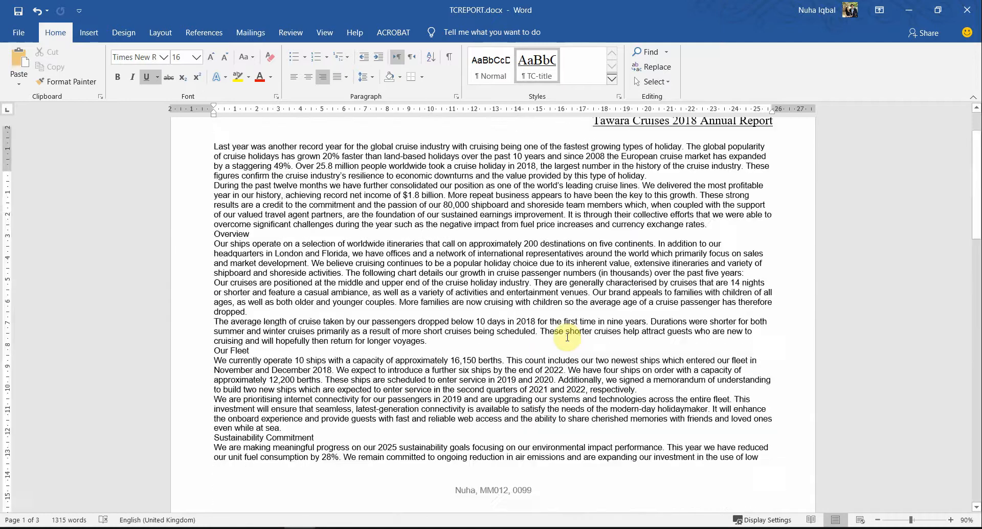
pyautogui.hotkey('alt', 'Tab')
# Step: Highlight the three 'Make sure that' bullet lines and the word EVIDENCE in cyan
pyautogui.moveTo(564, 321); pyautogui.dragTo(273, 272)
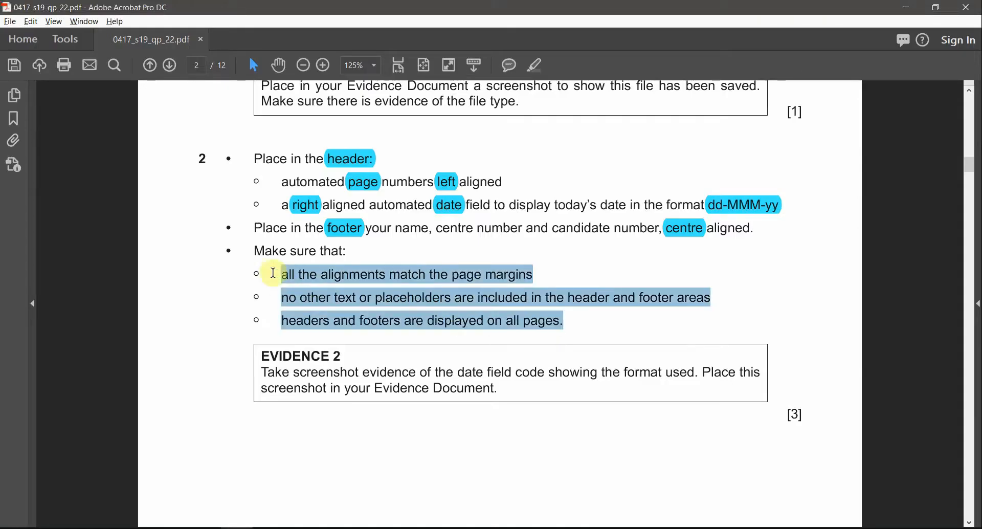
pyautogui.click(534, 65)
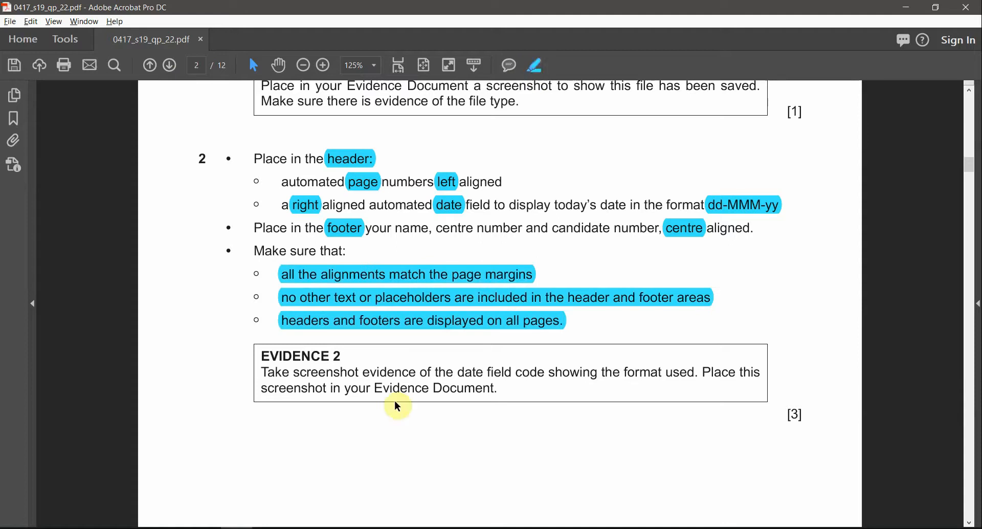
pyautogui.doubleClick(323, 355)
pyautogui.click(535, 65)
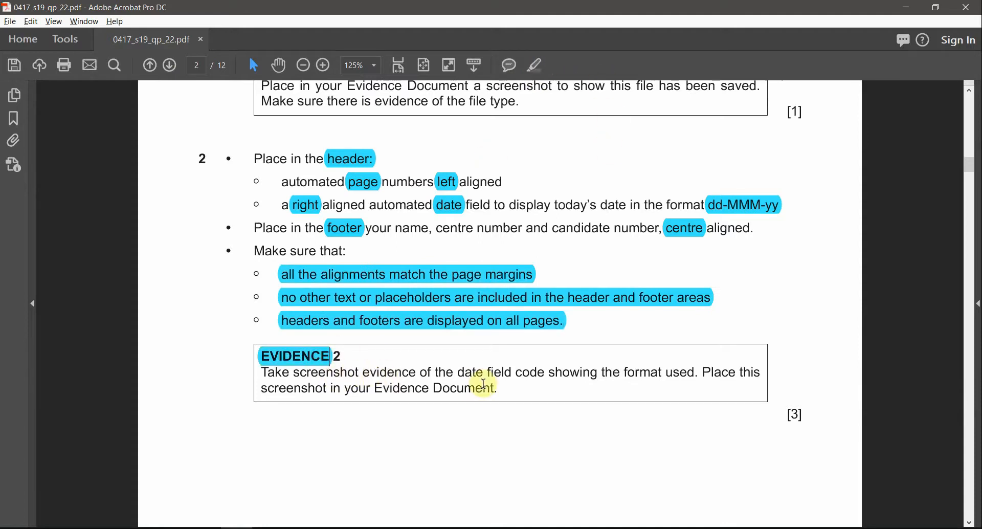
# Step: Select the word date in the evidence box, then reopen the report header for editing
pyautogui.moveTo(460, 369); pyautogui.dragTo(666, 378)
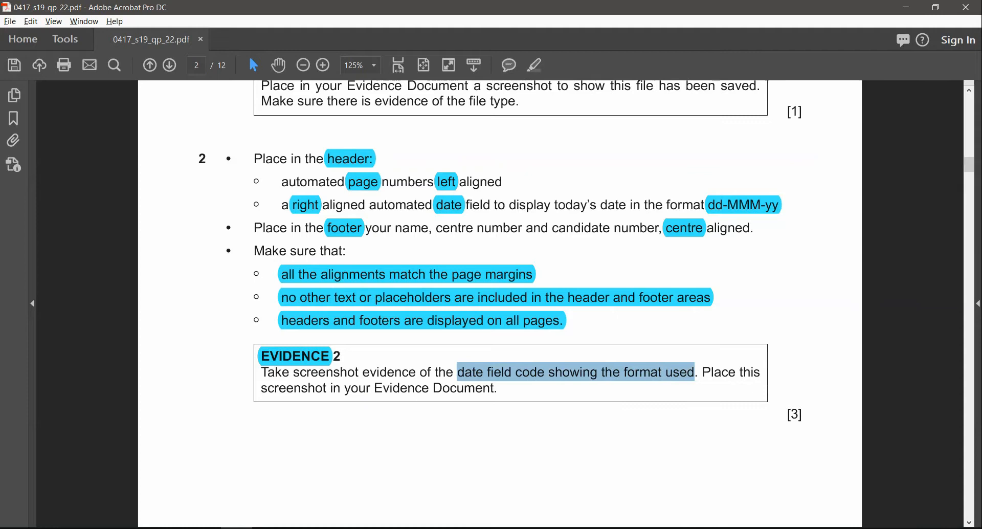
pyautogui.click(466, 385)
pyautogui.doubleClick(470, 371)
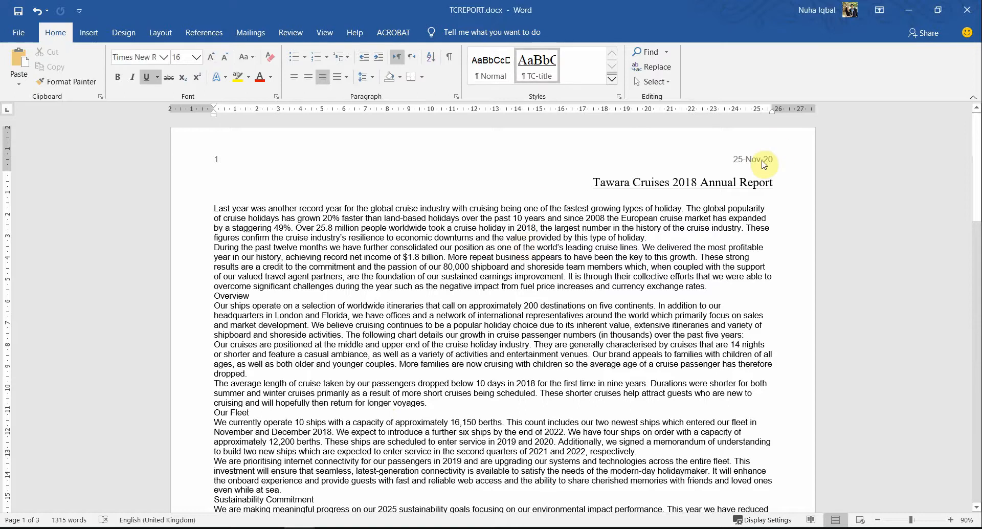
pyautogui.doubleClick(763, 164)
# Step: Toggle the header date field to show its DATE field code
pyautogui.click(747, 158)
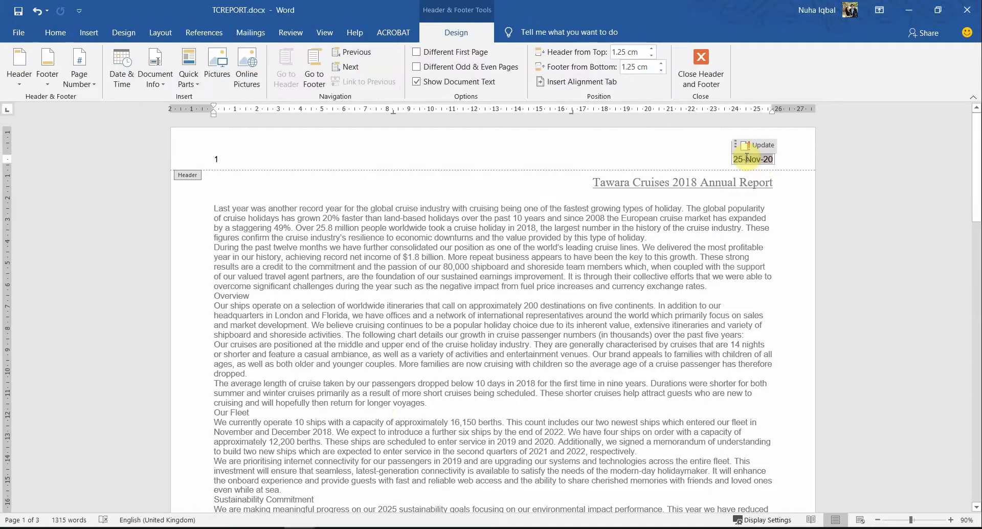
pyautogui.rightClick(746, 158)
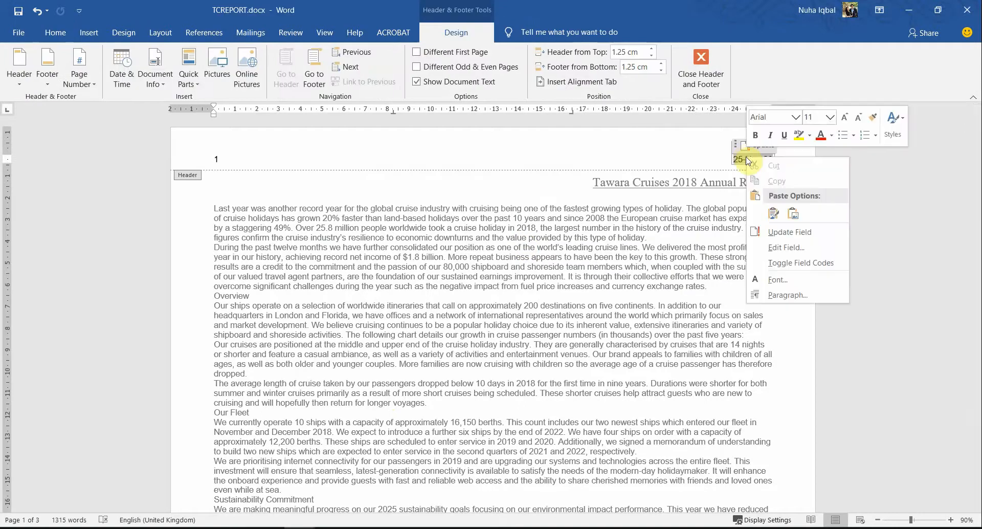
pyautogui.click(800, 263)
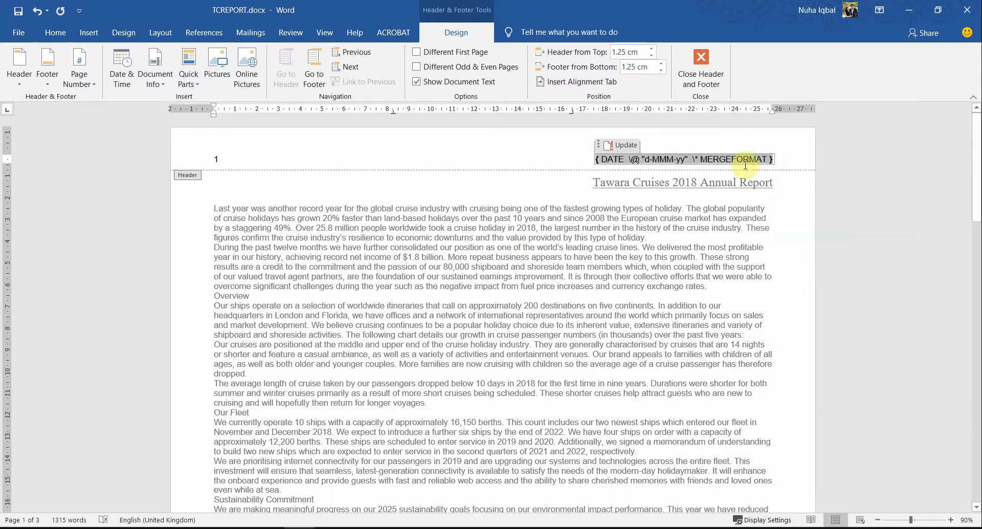
# Step: Highlight the d-MMM-yy format parts of the date code, then capture a screenshot of it
pyautogui.doubleClick(649, 159)
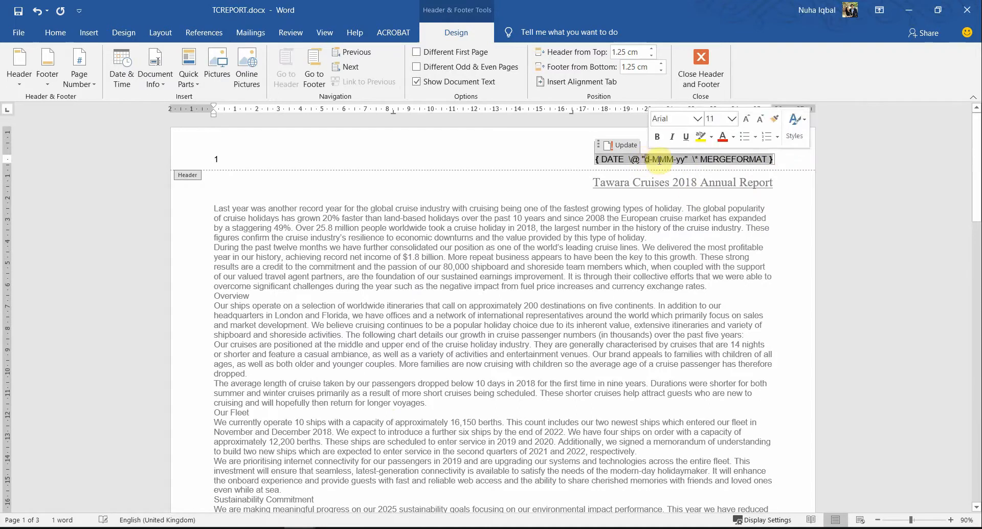
pyautogui.doubleClick(659, 161)
pyautogui.doubleClick(678, 159)
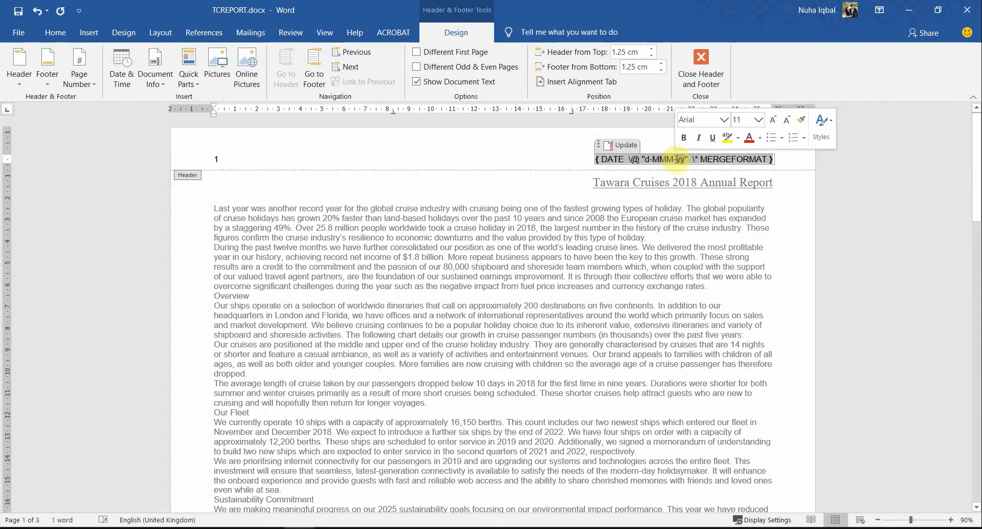
pyautogui.scroll(4, 640, 307)
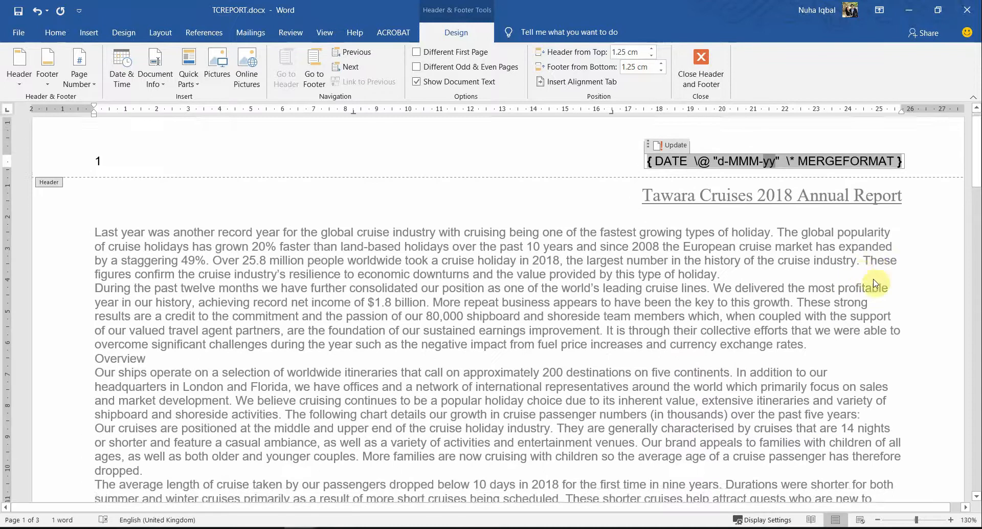
pyautogui.click(565, 168)
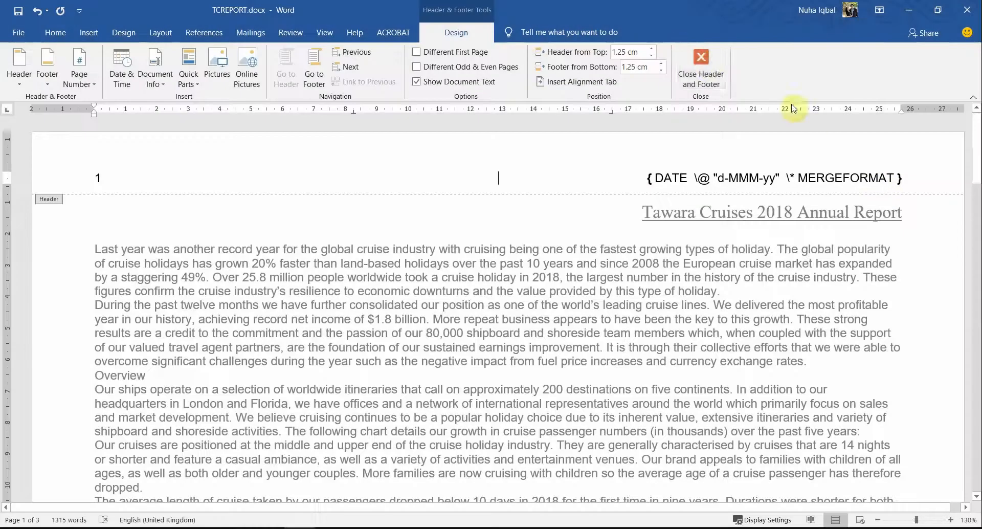
pyautogui.press('alt')
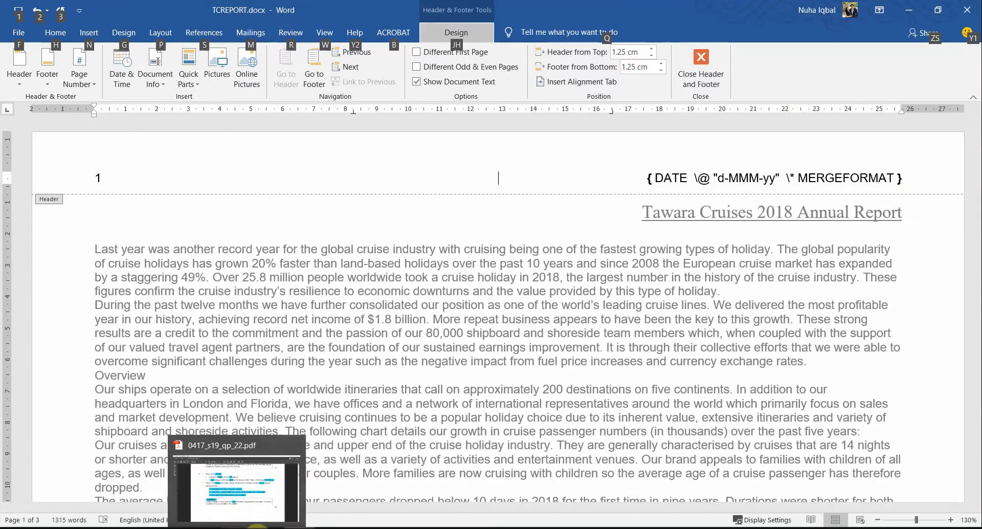
# Step: Paste the field-code screenshot under Step 2 in the evidence document and shrink it slightly
pyautogui.click(305, 527)
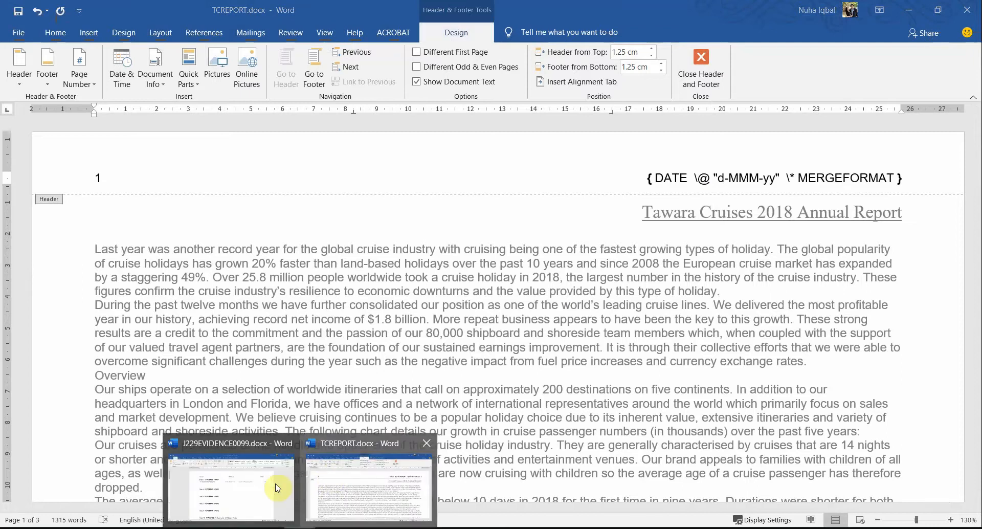
pyautogui.click(231, 486)
pyautogui.hotkey('ctrl', 'v')
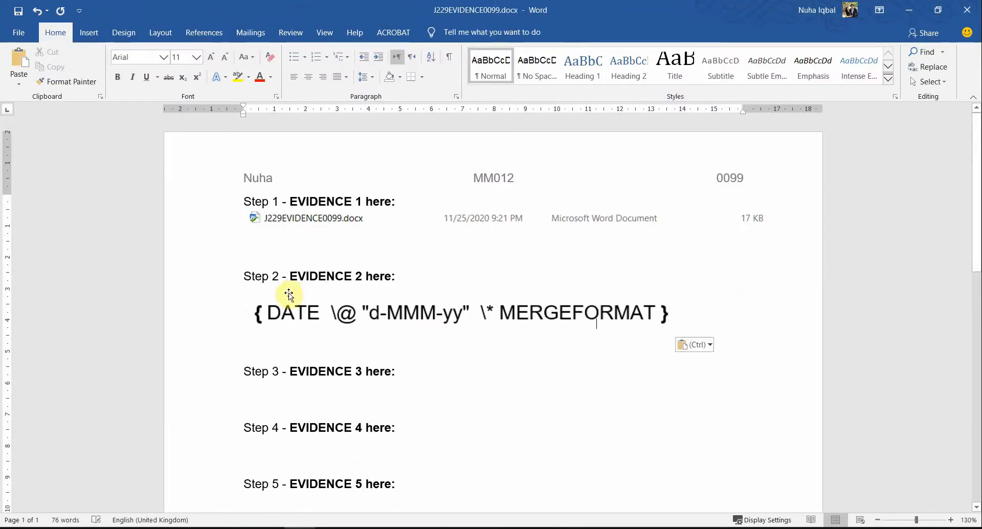
pyautogui.click(409, 307)
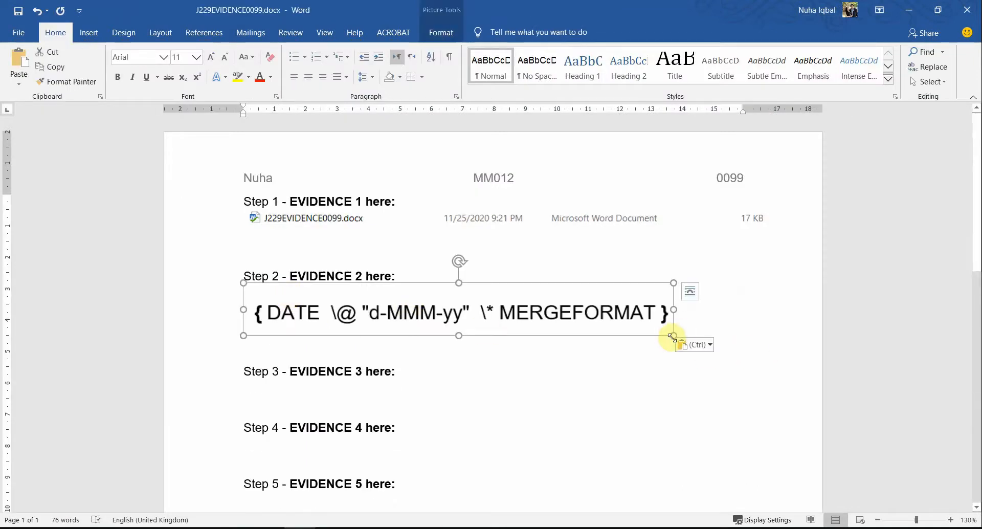
pyautogui.moveTo(674, 333); pyautogui.dragTo(532, 304)
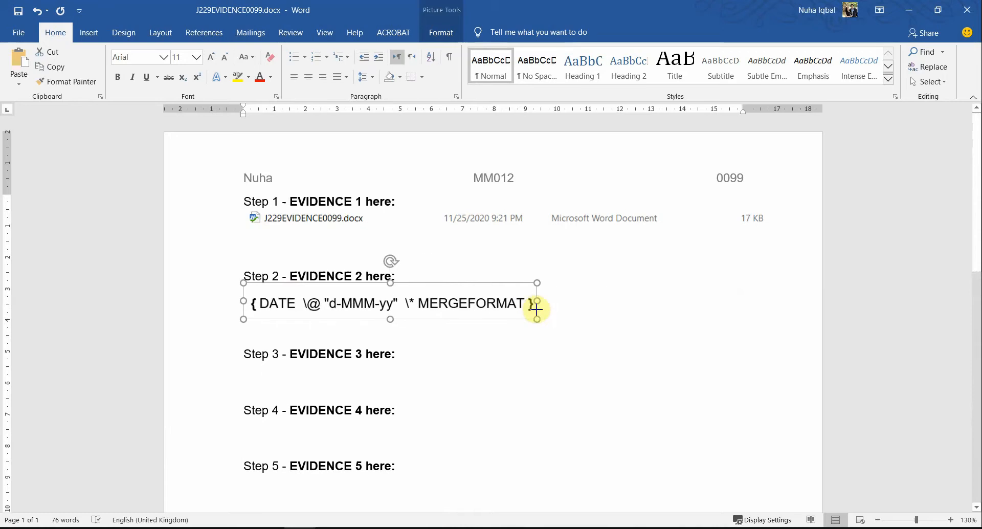
pyautogui.click(508, 365)
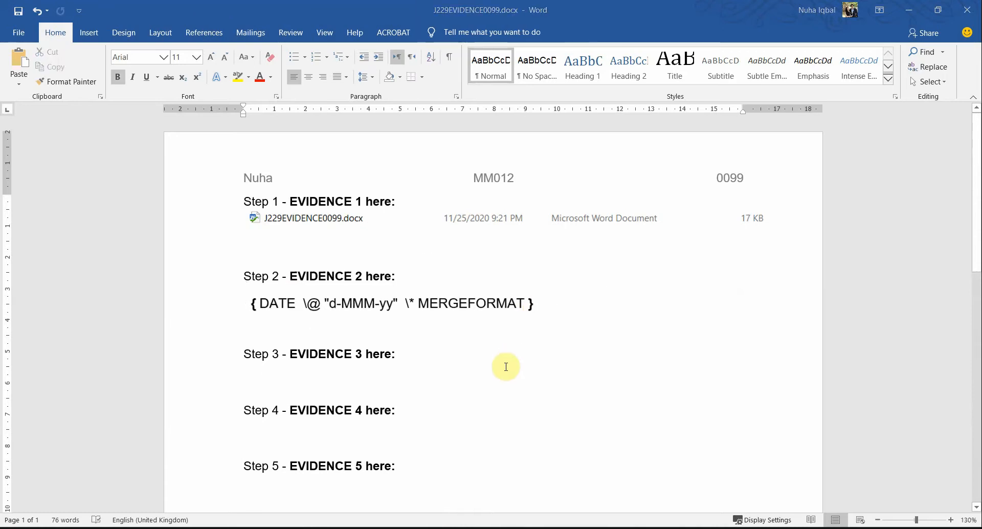
# Step: Toggle TCREPORT's date field back to show 25-Nov-20 and close the header
pyautogui.hotkey('alt', 'Tab')
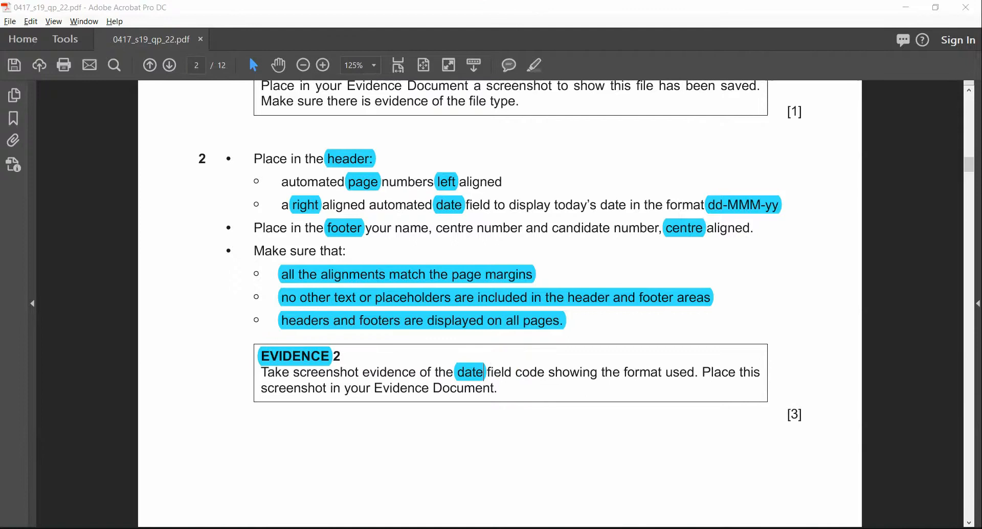
pyautogui.hotkey('alt', 'Tab')
pyautogui.click(797, 179)
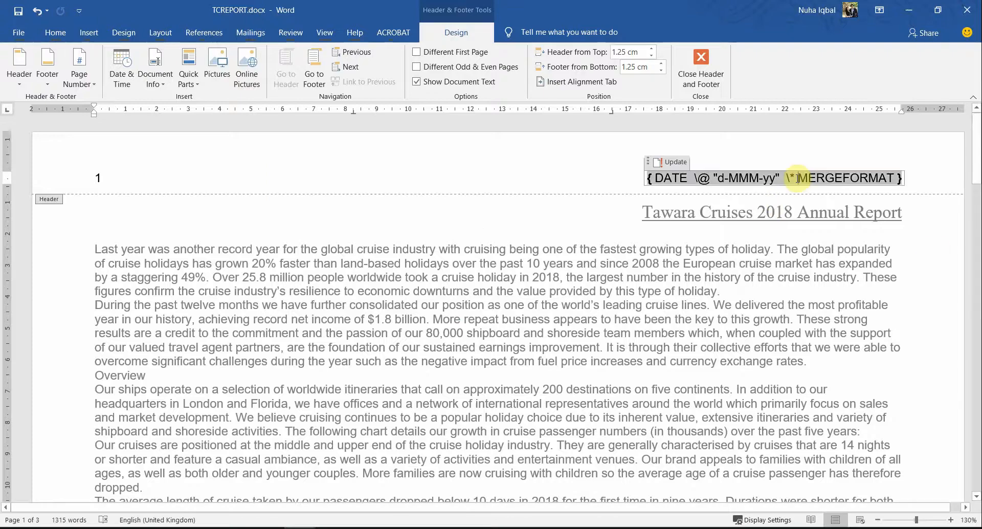
pyautogui.rightClick(798, 181)
pyautogui.click(833, 285)
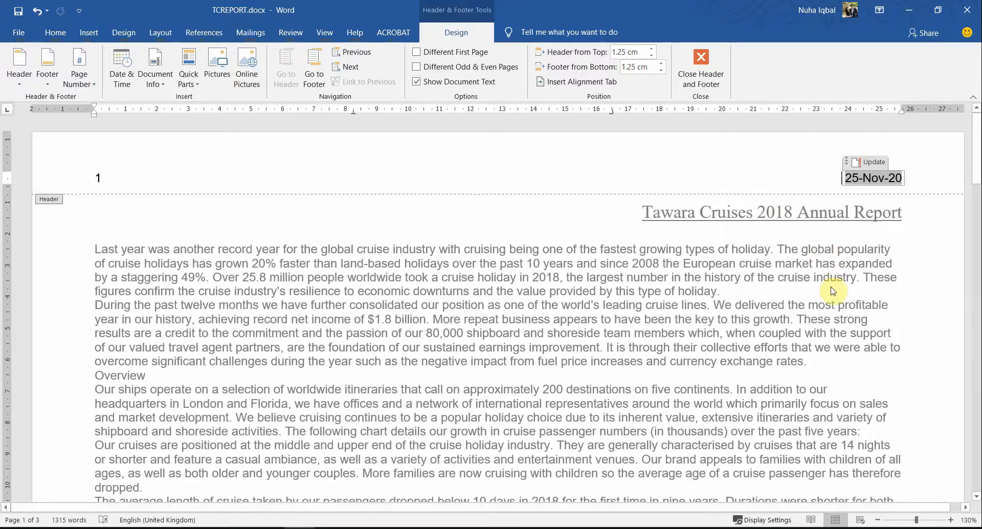
pyautogui.click(701, 64)
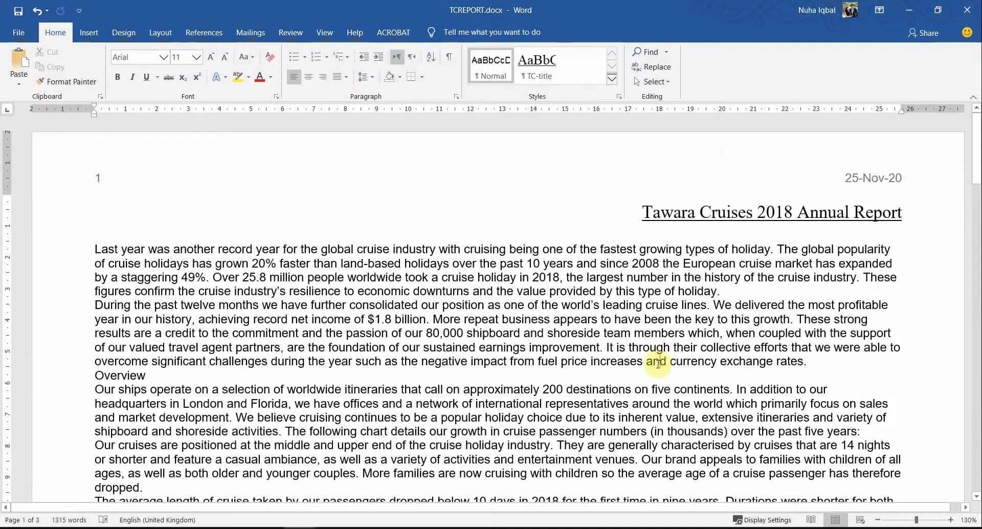
pyautogui.keyDown('ctrl'); pyautogui.scroll(-4, 657, 364); pyautogui.keyUp('ctrl')
pyautogui.keyDown('ctrl'); pyautogui.scroll(-1, 657, 365); pyautogui.keyUp('ctrl')
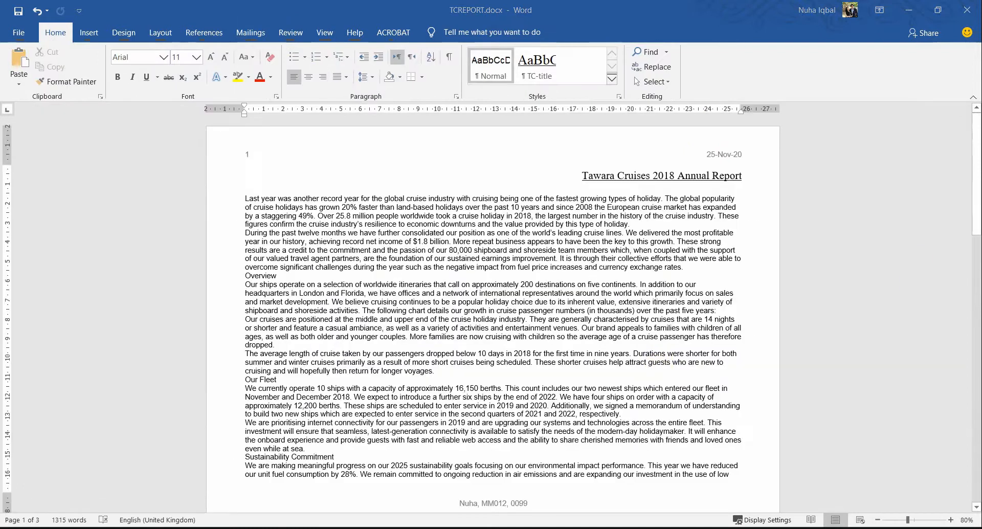
pyautogui.hotkey('alt', 'Tab')
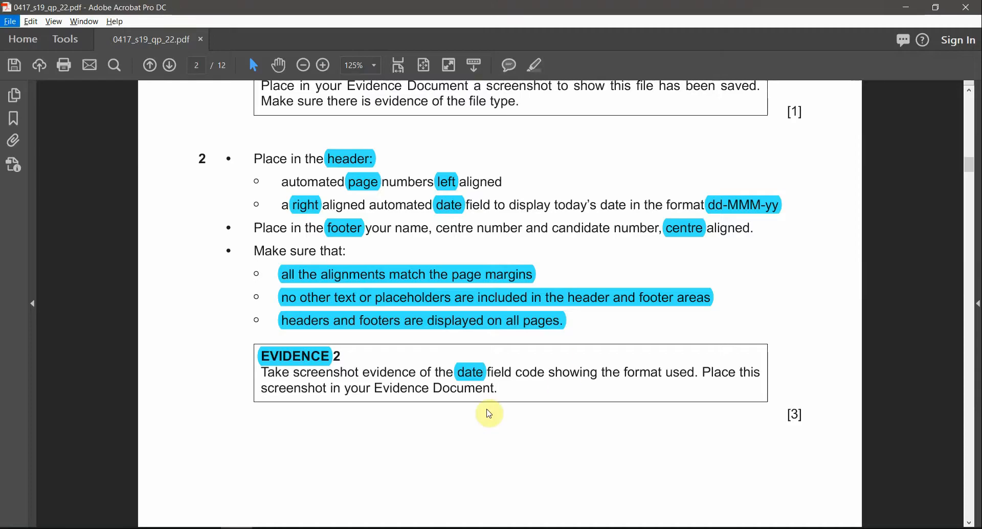
# Step: Scroll the exam paper to page 3's house style specifications table
pyautogui.scroll(-5, 486, 408)
pyautogui.keyDown('ctrl'); pyautogui.scroll(-3, 486, 408); pyautogui.keyUp('ctrl')
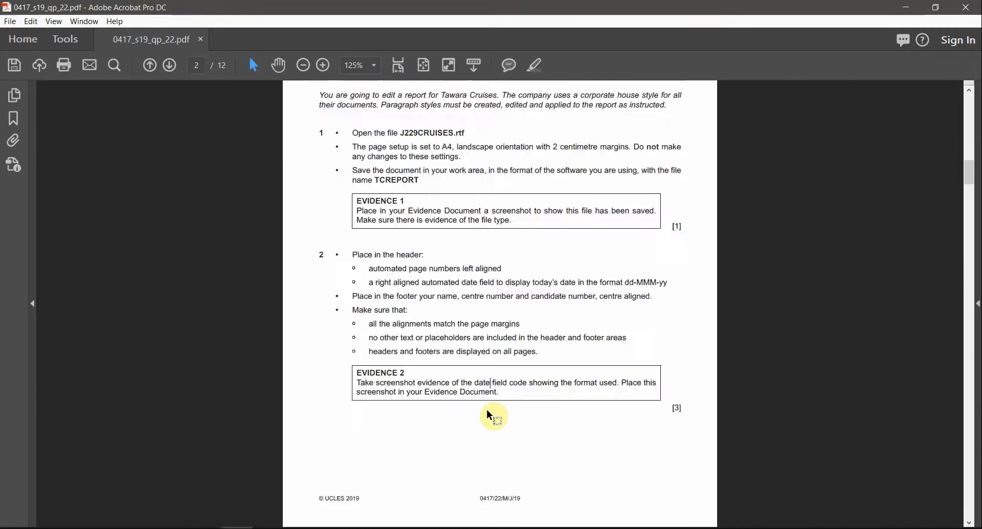
pyautogui.scroll(-2, 488, 410)
pyautogui.keyDown('ctrl'); pyautogui.scroll(3, 502, 275); pyautogui.keyUp('ctrl')
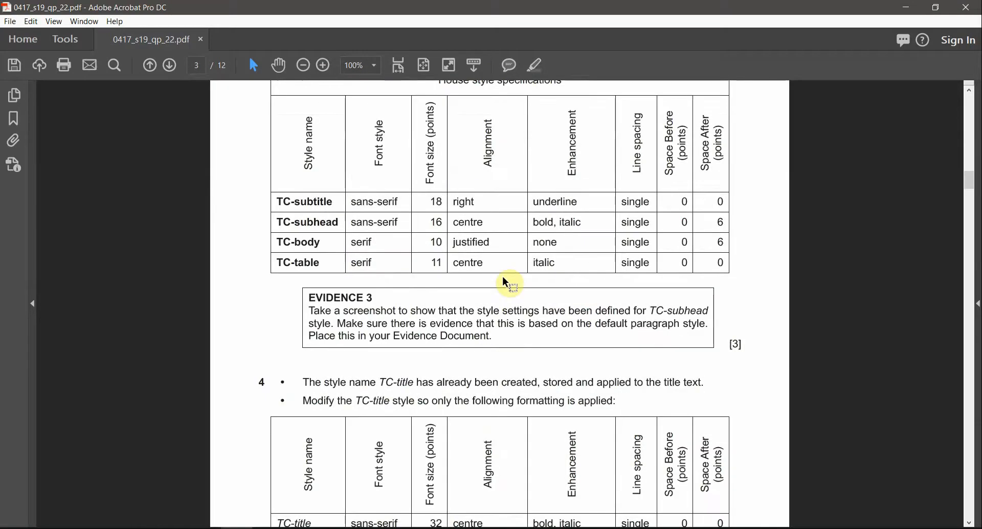
pyautogui.scroll(3, 702, 409)
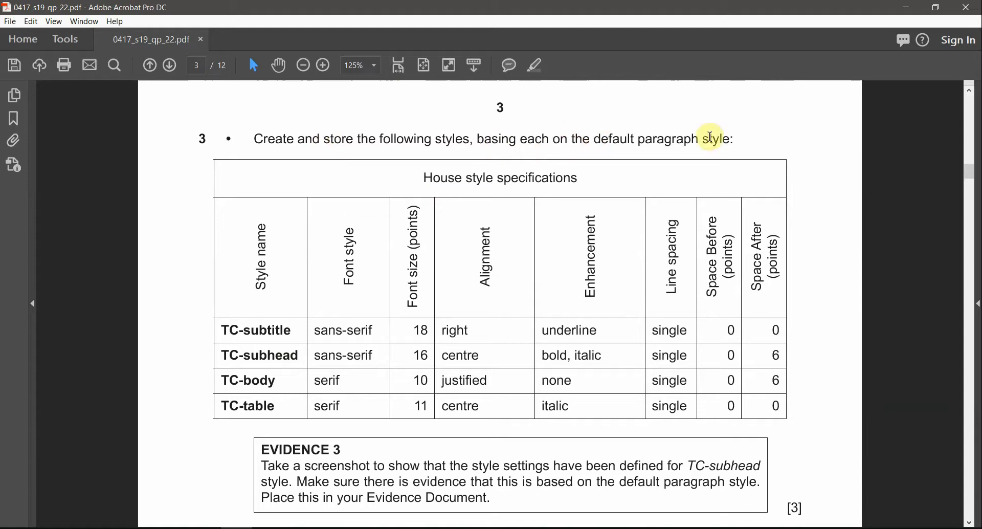
pyautogui.scroll(-1, 633, 241)
pyautogui.scroll(1, 584, 284)
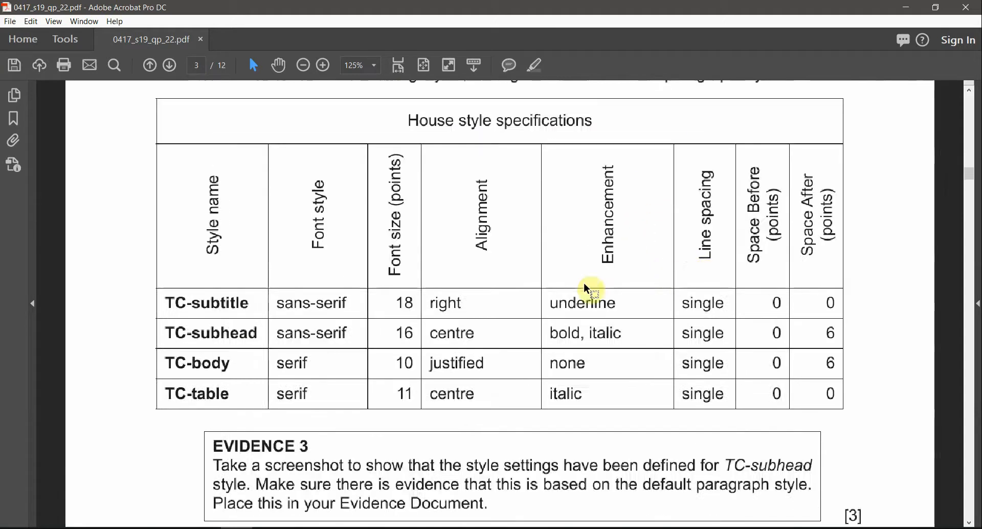
# Step: Select the TC-subtitle, TC-subhead, TC-body and TC-table names, then snap Acrobat to the left half
pyautogui.moveTo(170, 302); pyautogui.dragTo(252, 314)
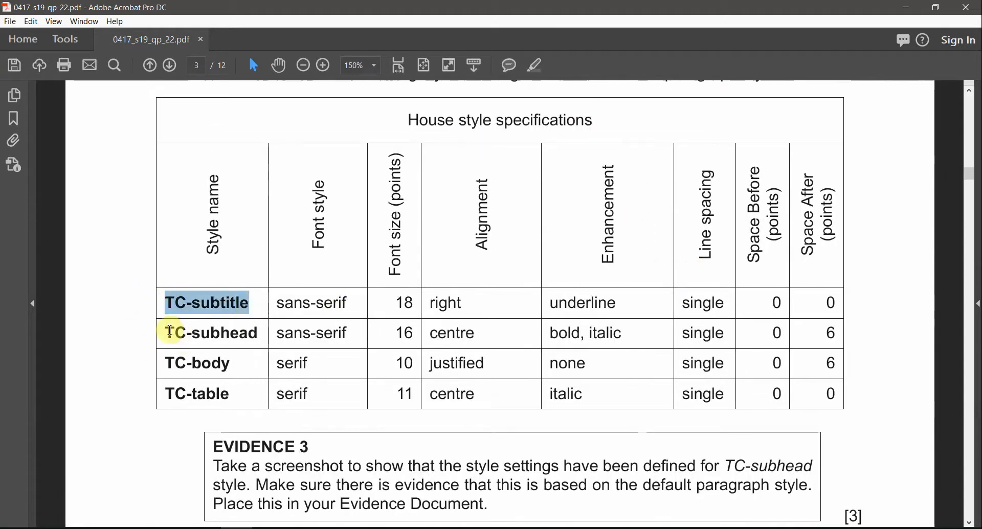
pyautogui.moveTo(166, 331); pyautogui.dragTo(309, 335)
pyautogui.moveTo(174, 364); pyautogui.dragTo(236, 365)
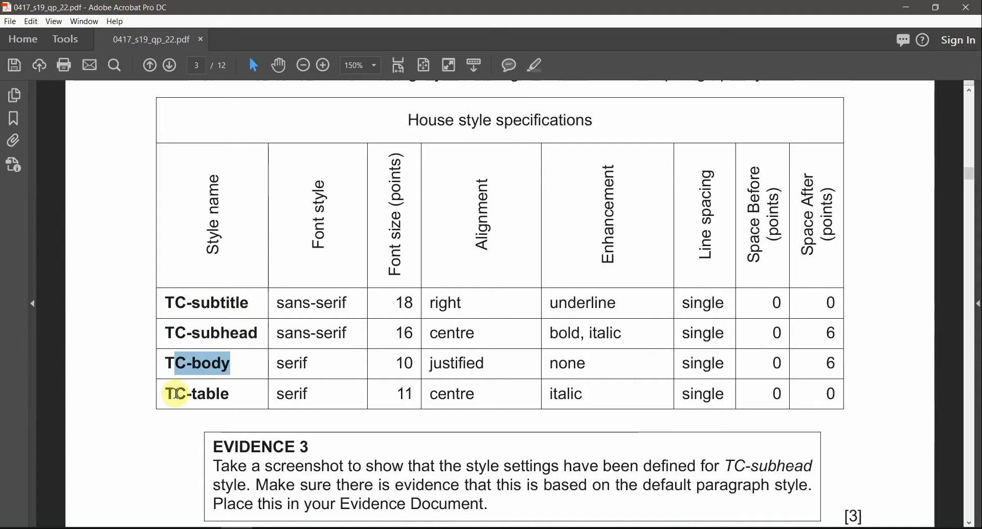
pyautogui.moveTo(175, 394); pyautogui.dragTo(230, 394)
pyautogui.press('super+Down')
pyautogui.press('super+Left')
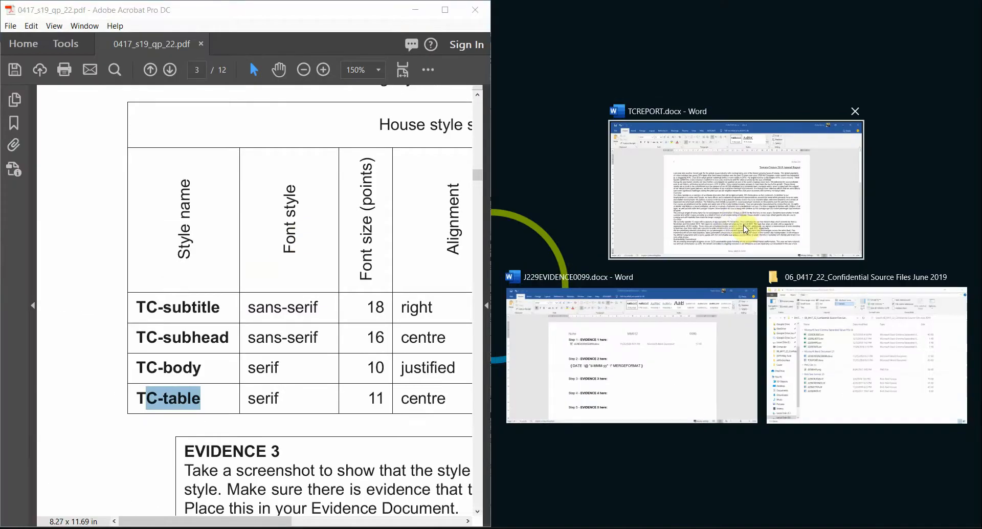
pyautogui.click(745, 229)
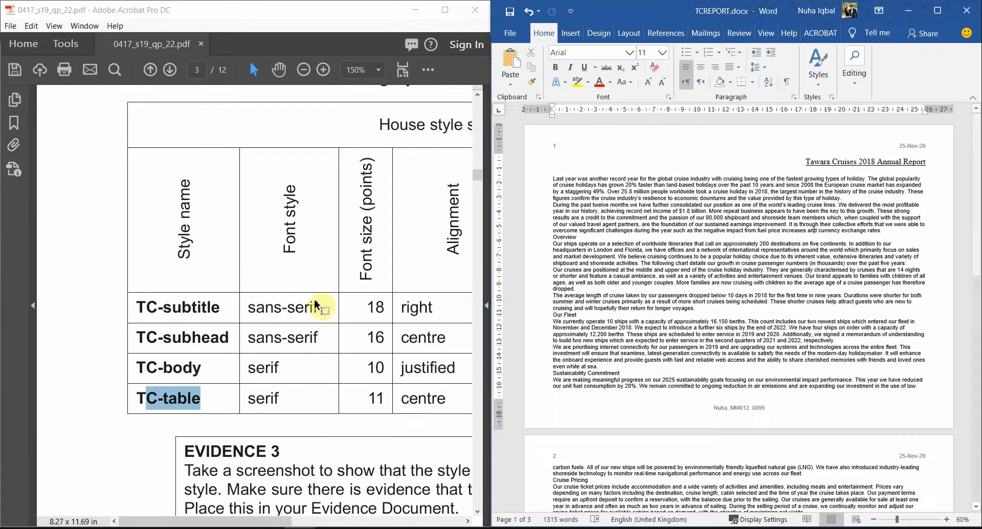
pyautogui.scroll(-2, 314, 259)
pyautogui.scroll(-1, 314, 268)
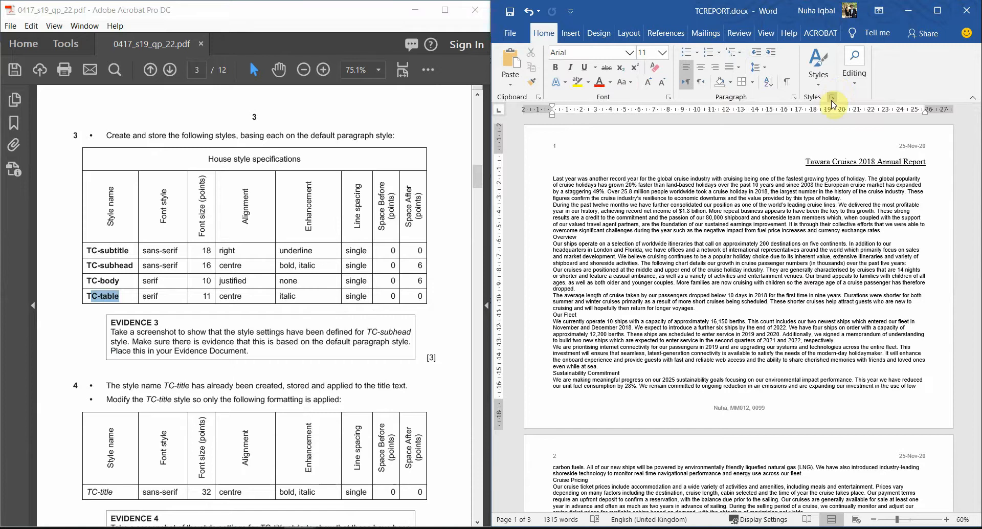
pyautogui.click(818, 72)
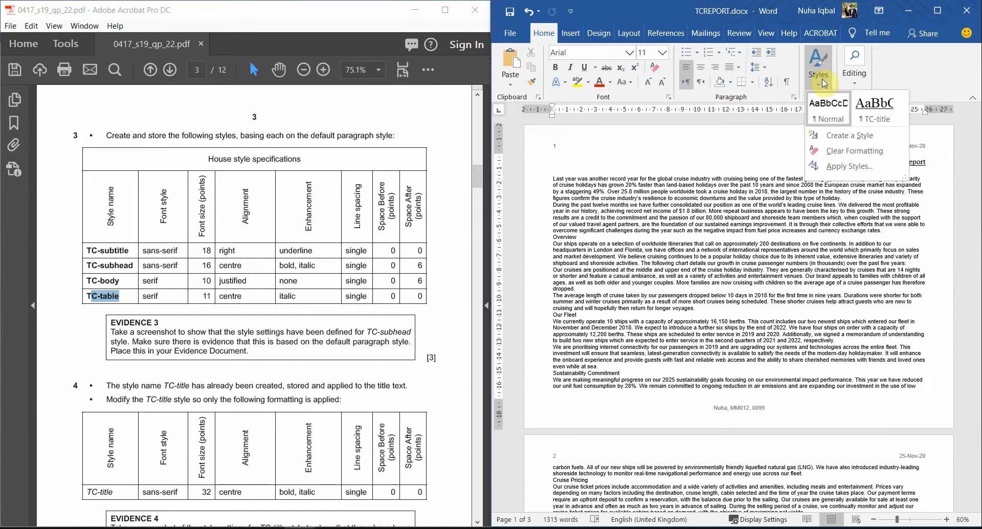
pyautogui.click(850, 136)
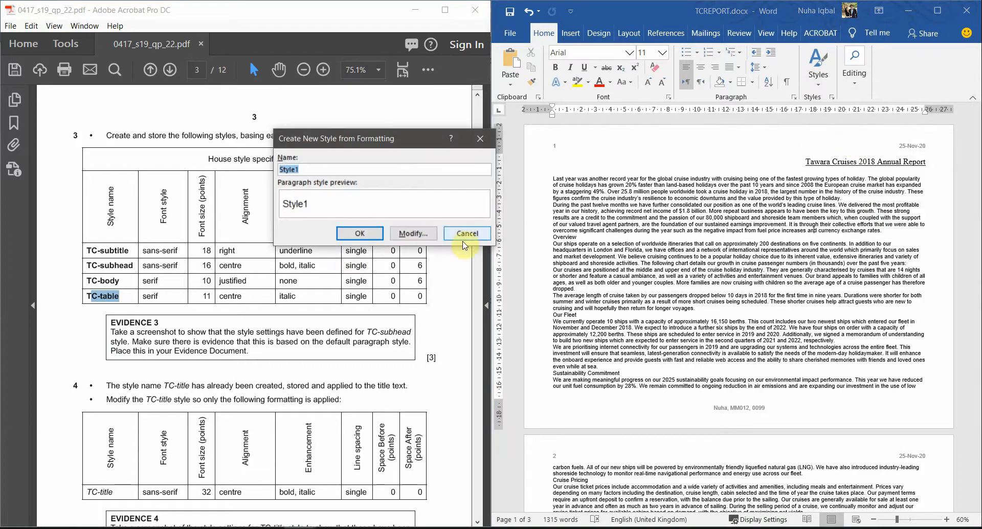
pyautogui.click(466, 233)
pyautogui.click(938, 10)
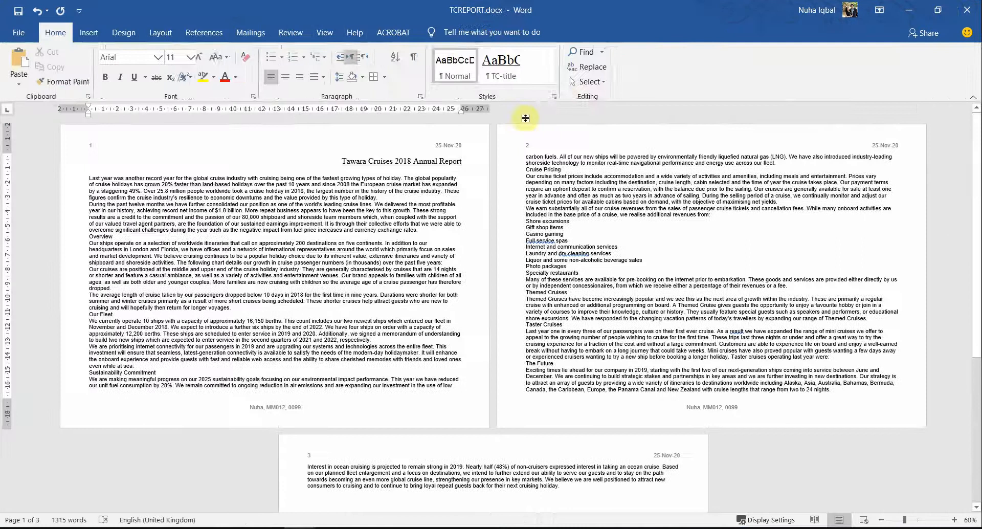
# Step: Try TC-title on the opening paragraphs, undo it, then snap Word to the right half beside Acrobat
pyautogui.click(619, 98)
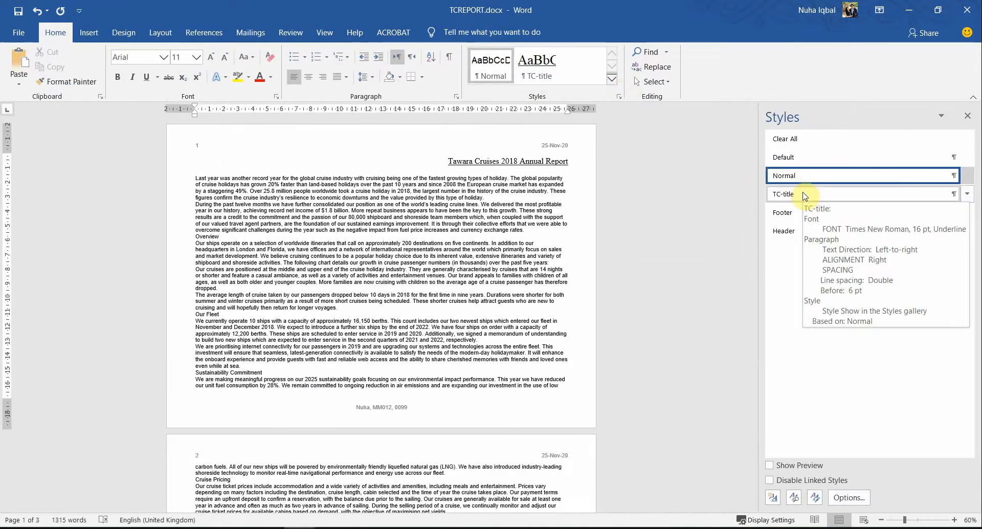
pyautogui.click(804, 196)
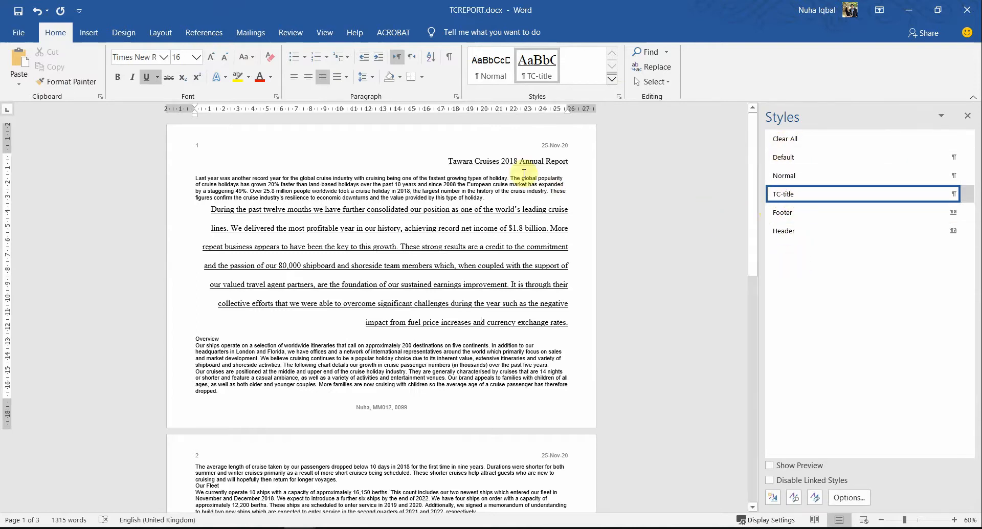
pyautogui.click(496, 190)
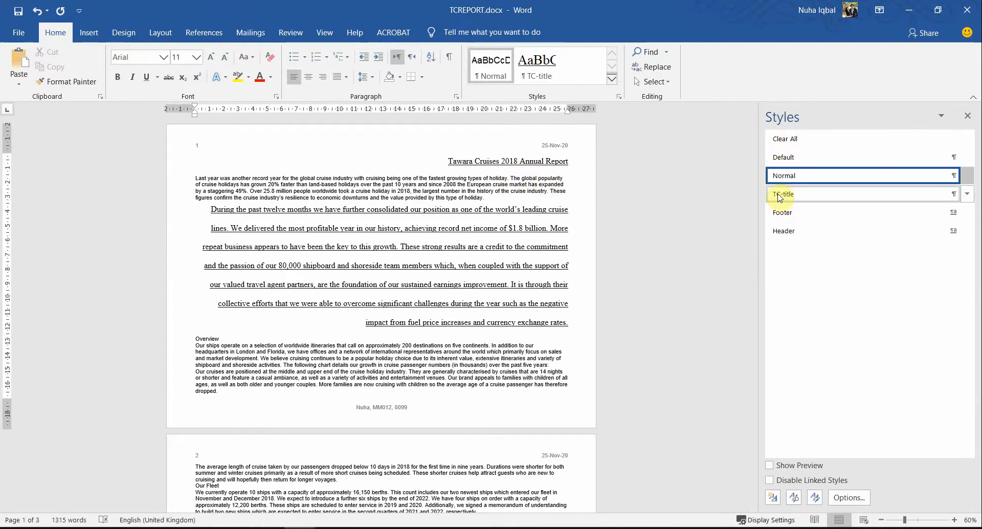
pyautogui.click(782, 194)
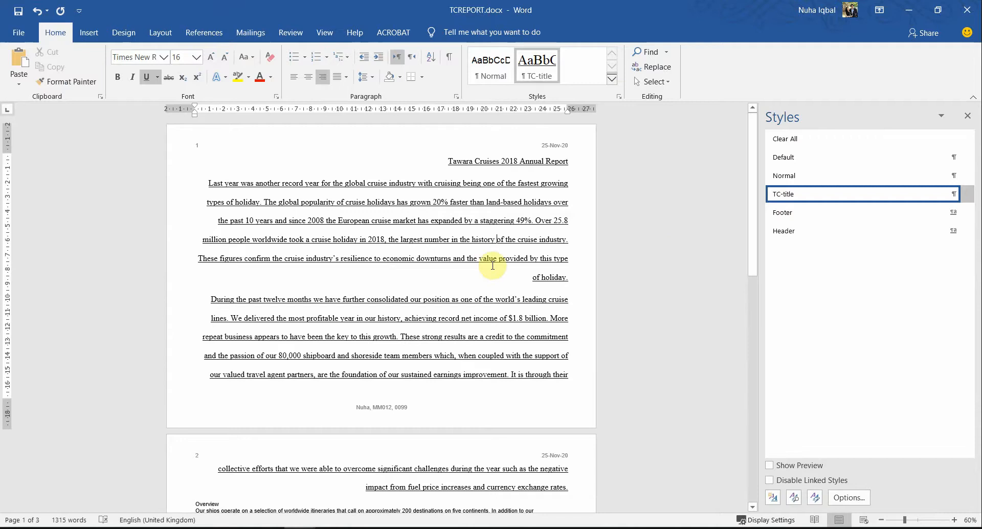
pyautogui.hotkey('ctrl', 'z')
pyautogui.hotkey('ctrl', 'z')
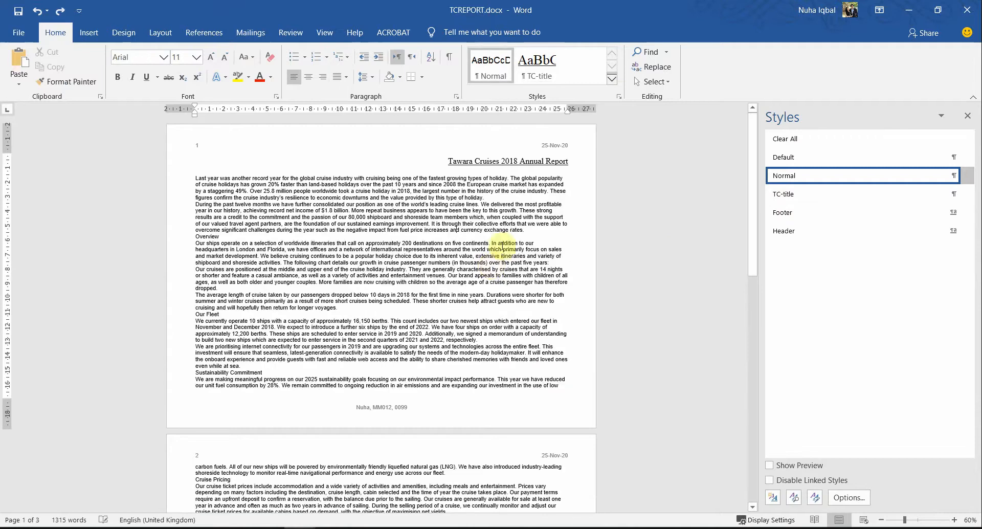
pyautogui.click(568, 160)
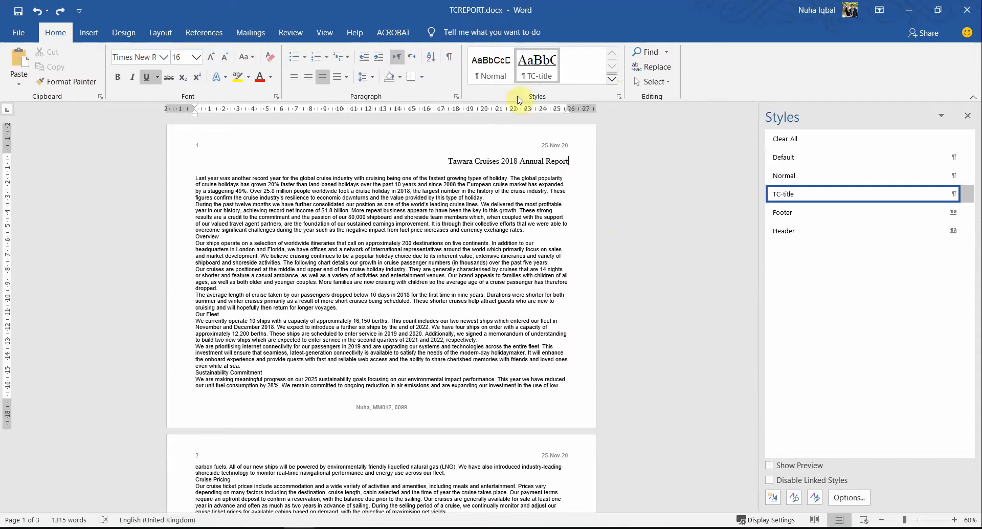
pyautogui.moveTo(576, 5); pyautogui.dragTo(978, 210)
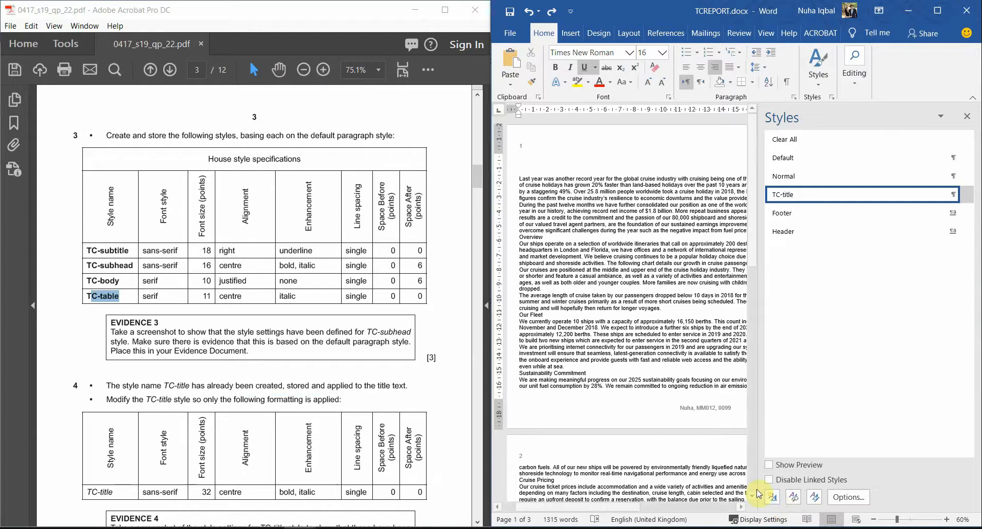
# Step: Start a new Paragraph style named TC-subtitle, copied from the specification table
pyautogui.click(773, 498)
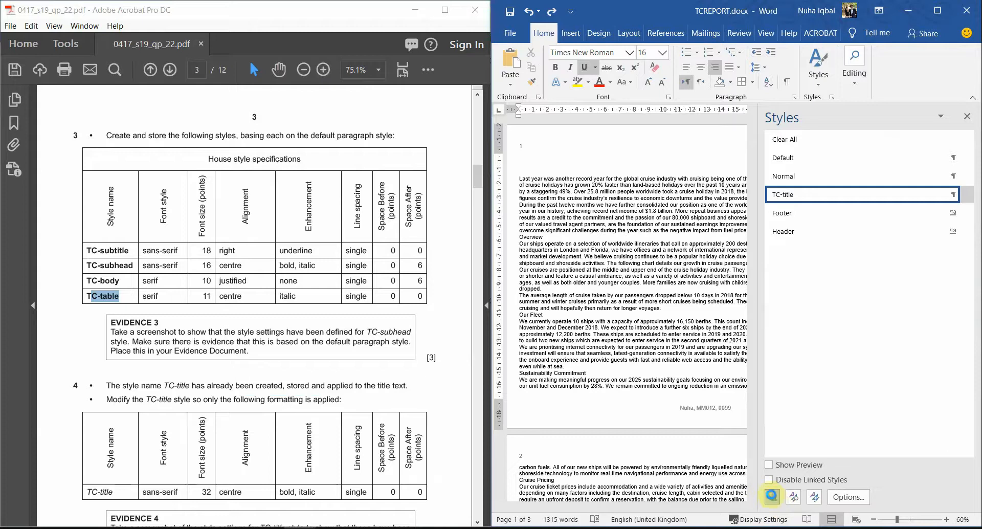
pyautogui.moveTo(472, 134); pyautogui.dragTo(756, 139)
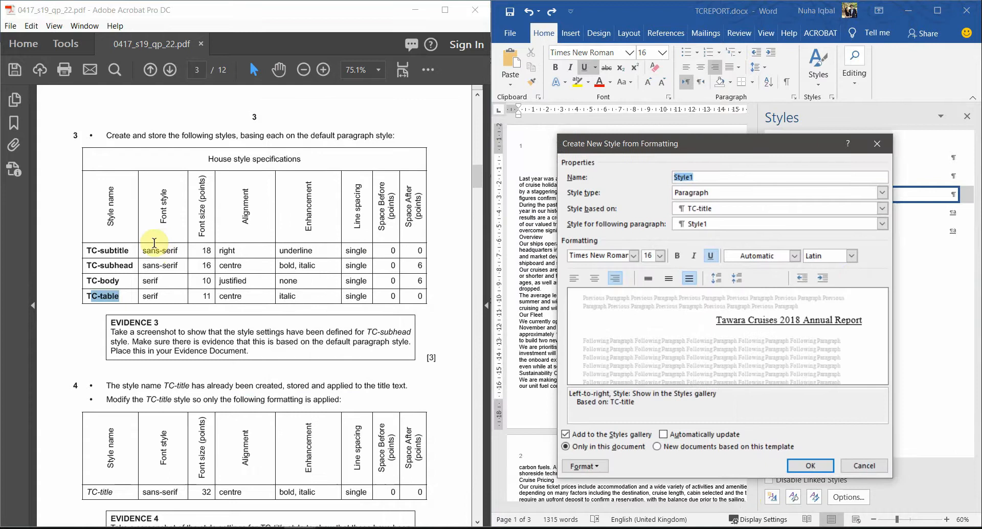
pyautogui.click(131, 253)
pyautogui.moveTo(131, 250); pyautogui.dragTo(87, 250)
pyautogui.hotkey('ctrl', 'c')
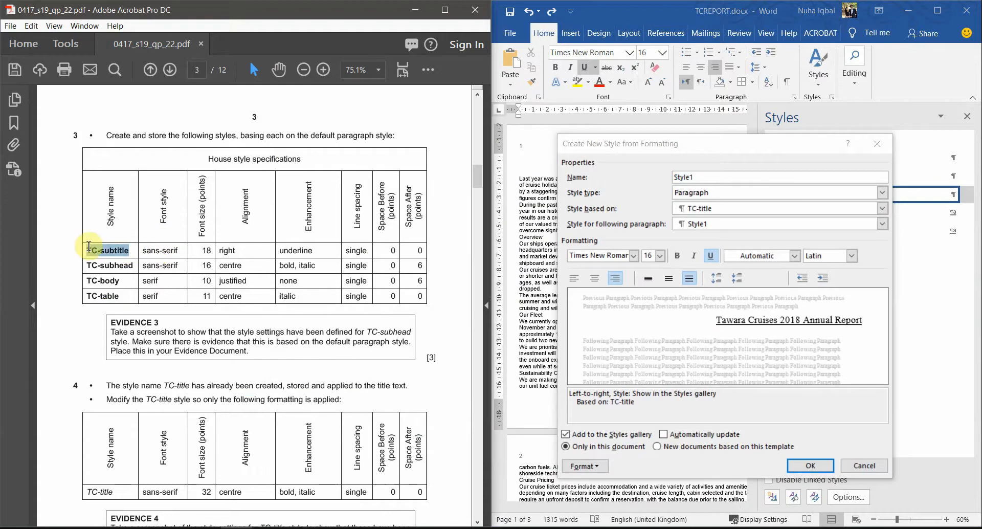
pyautogui.doubleClick(720, 177)
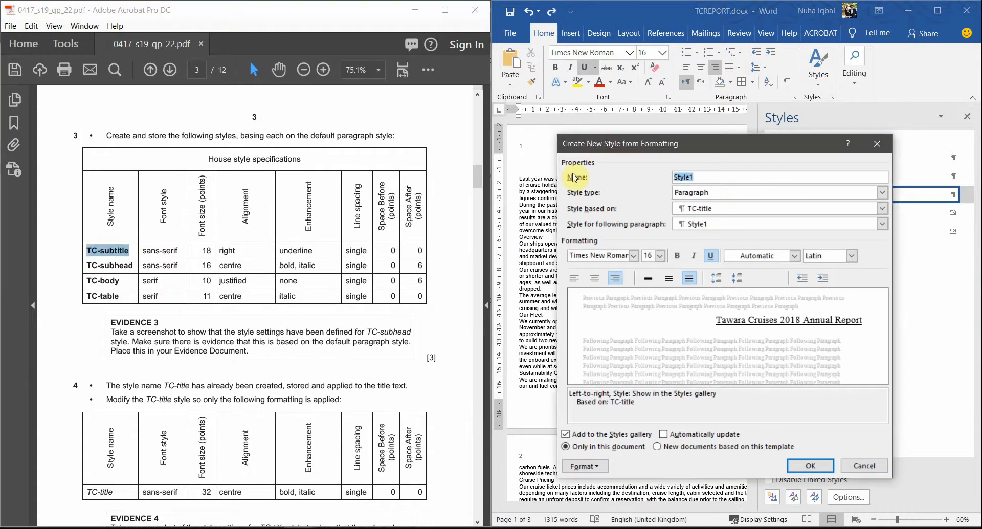
pyautogui.hotkey('ctrl', 'v')
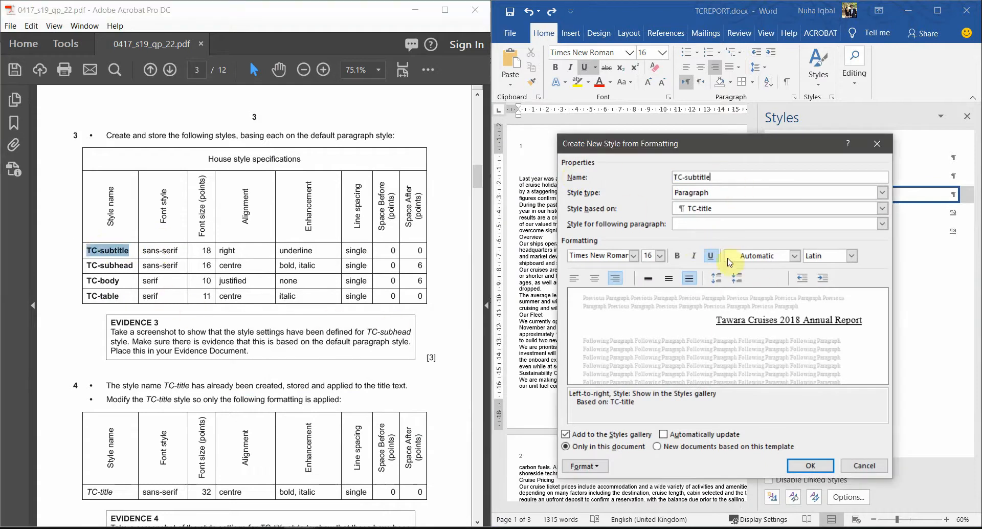
pyautogui.click(694, 196)
pyautogui.click(694, 196)
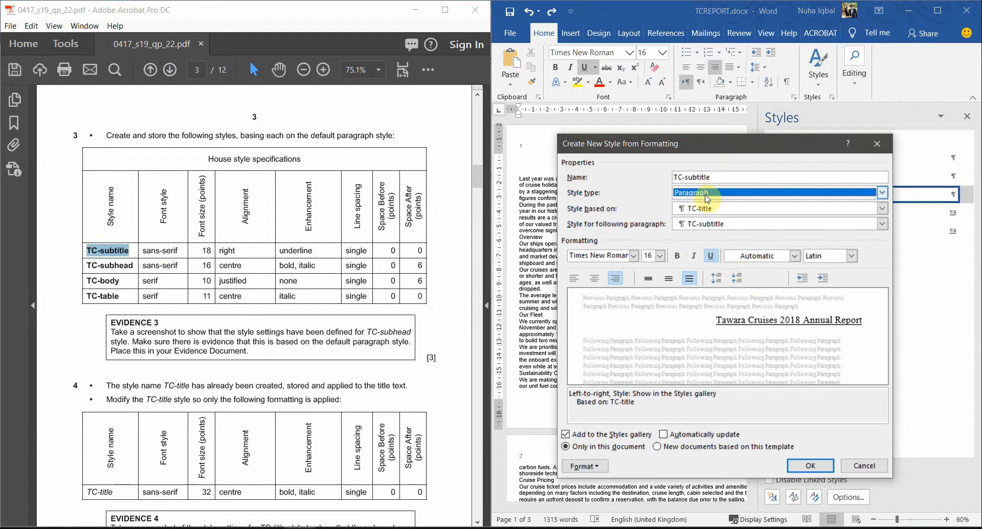
# Step: Base the TC-subtitle style on Normal, as the specification requires
pyautogui.click(340, 134)
pyautogui.moveTo(338, 135); pyautogui.dragTo(393, 135)
pyautogui.click(707, 214)
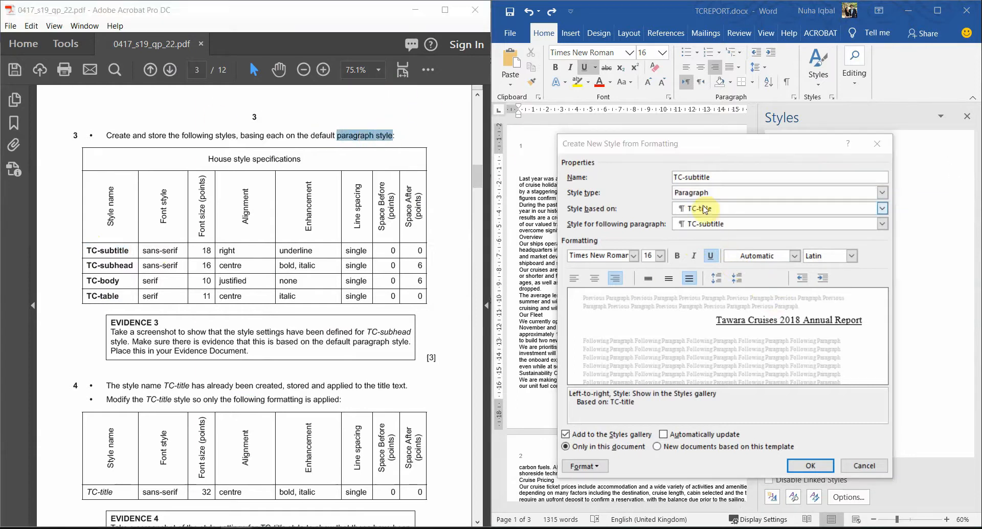
pyautogui.click(706, 210)
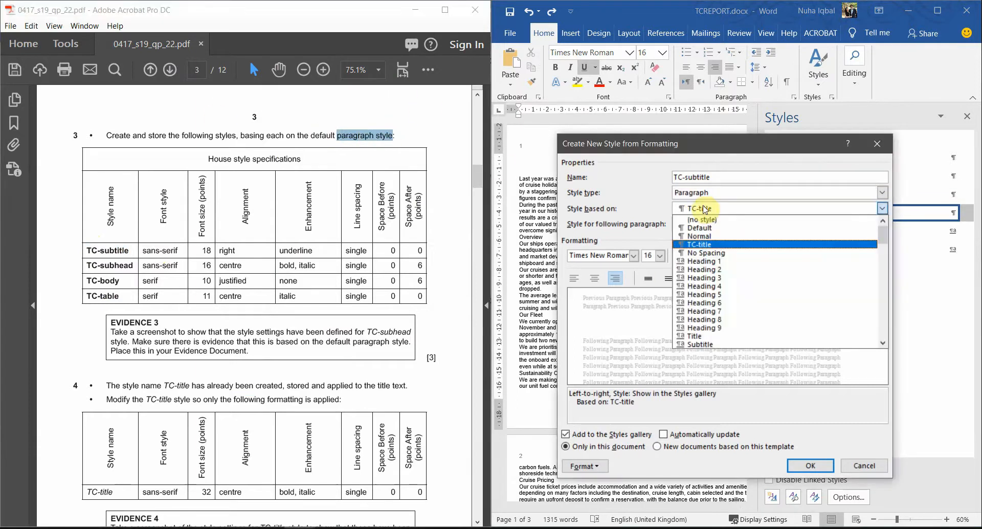
pyautogui.click(709, 237)
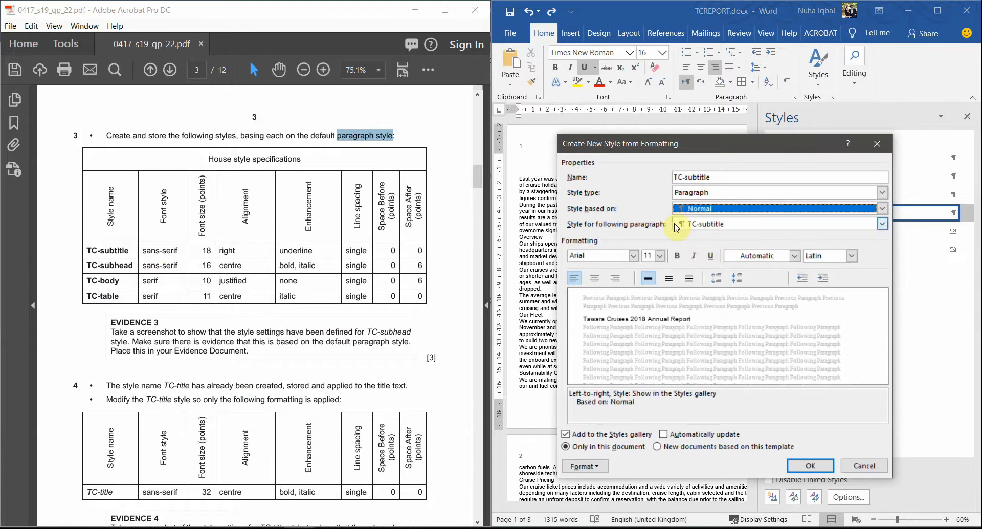
pyautogui.moveTo(721, 177); pyautogui.dragTo(667, 184)
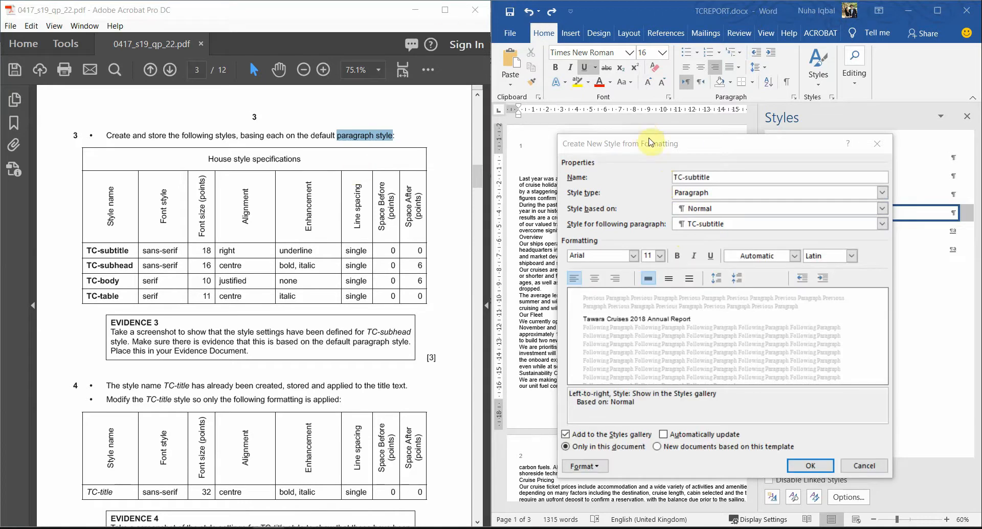
# Step: Set the TC-subtitle style's font to Arial
pyautogui.moveTo(629, 146); pyautogui.dragTo(534, 107)
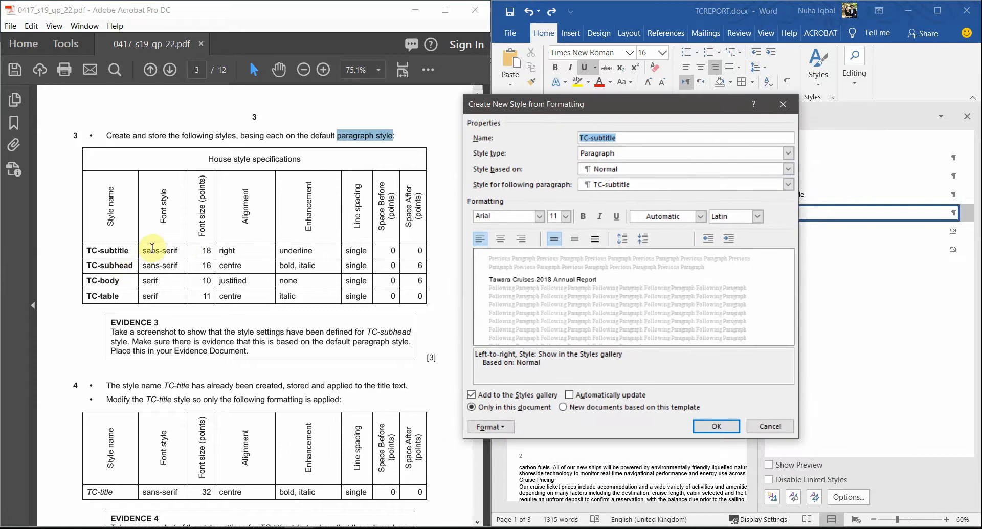
pyautogui.moveTo(147, 251); pyautogui.dragTo(419, 250)
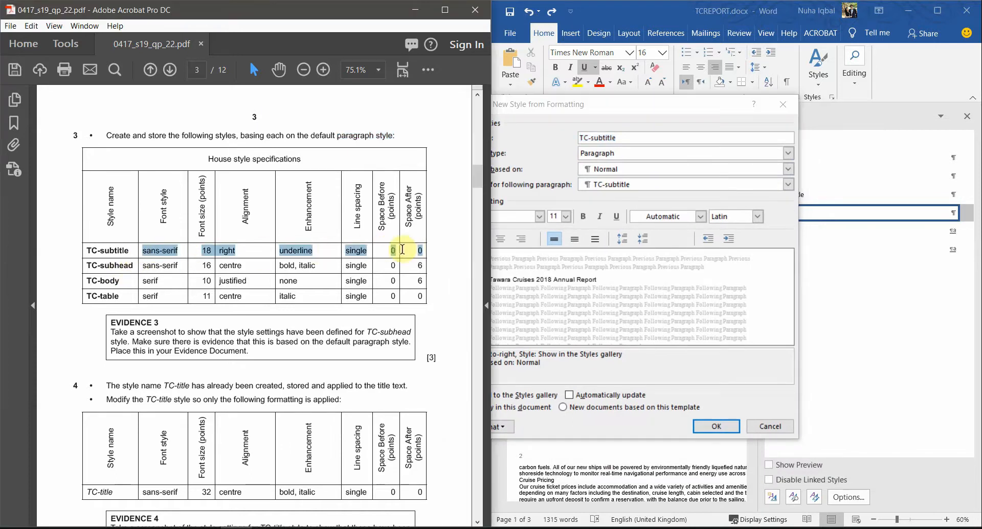
pyautogui.click(161, 251)
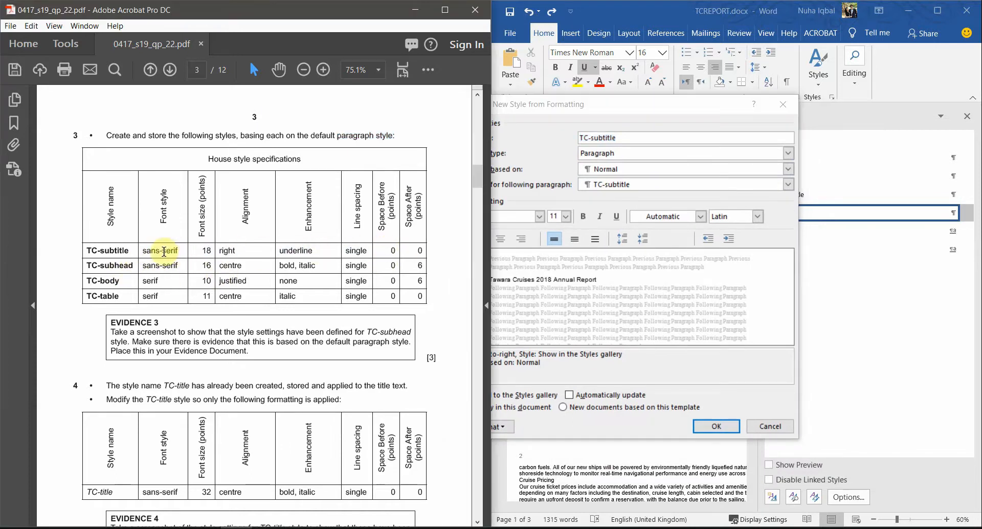
pyautogui.moveTo(156, 250)
pyautogui.mouseDown()
pyautogui.moveTo(423, 246)
pyautogui.moveTo(149, 248)
pyautogui.moveTo(164, 251)
pyautogui.mouseUp()
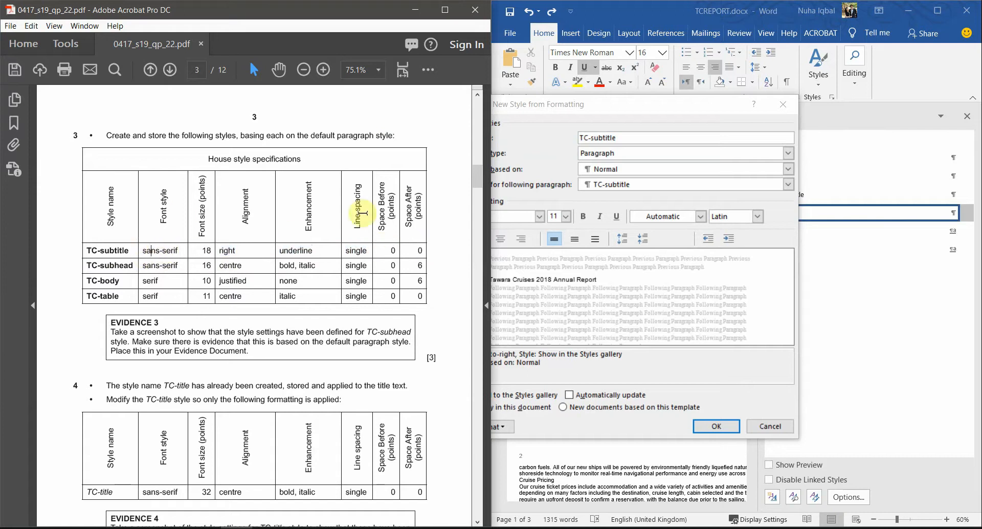
pyautogui.click(507, 220)
pyautogui.click(526, 215)
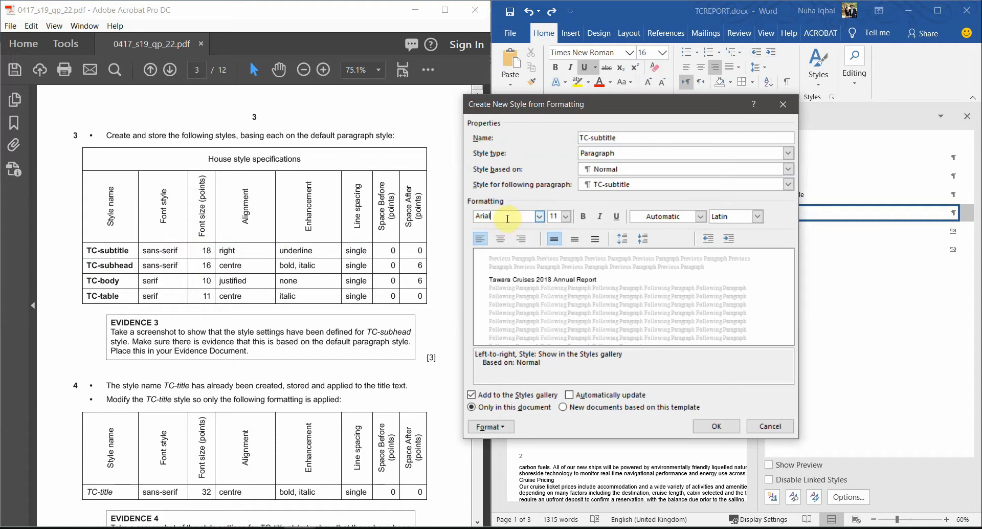
pyautogui.click(539, 217)
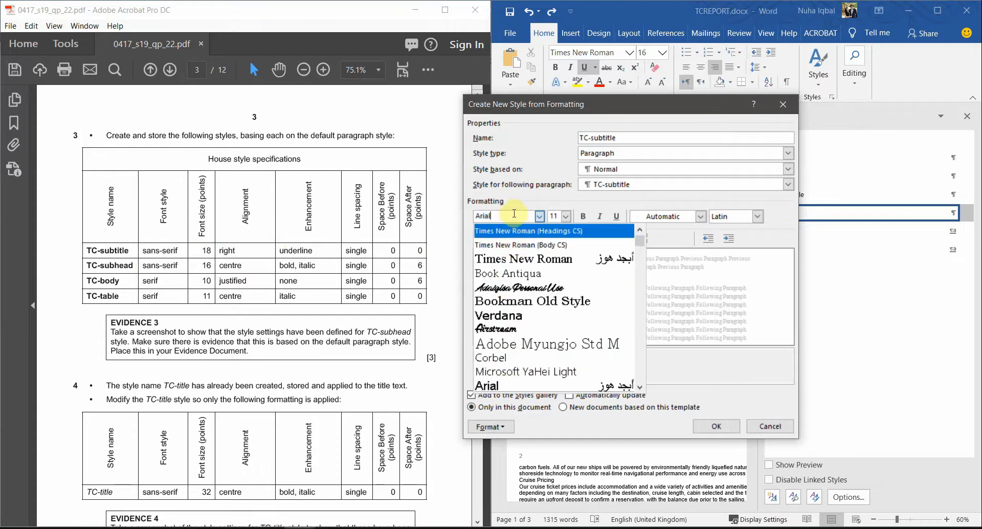
pyautogui.click(514, 230)
pyautogui.tripleClick(520, 218)
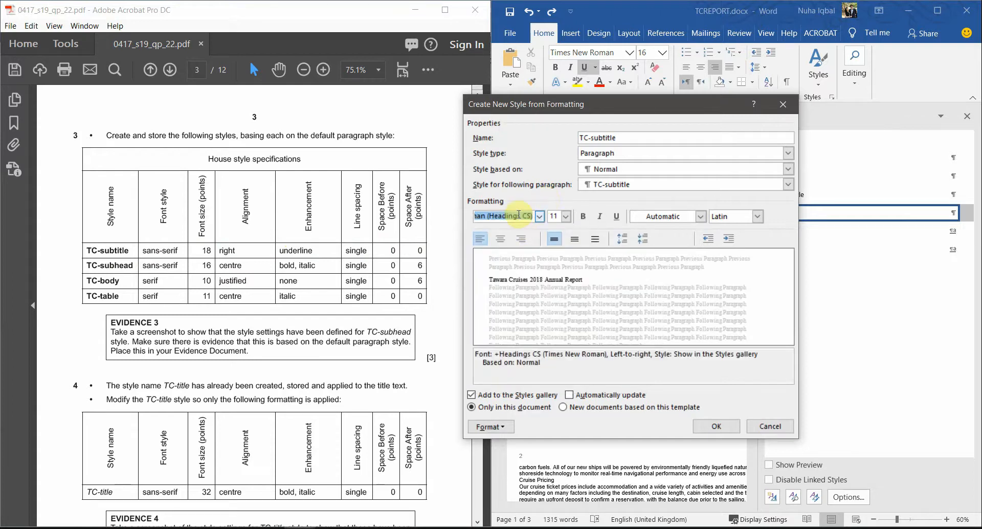
pyautogui.write('Arial')
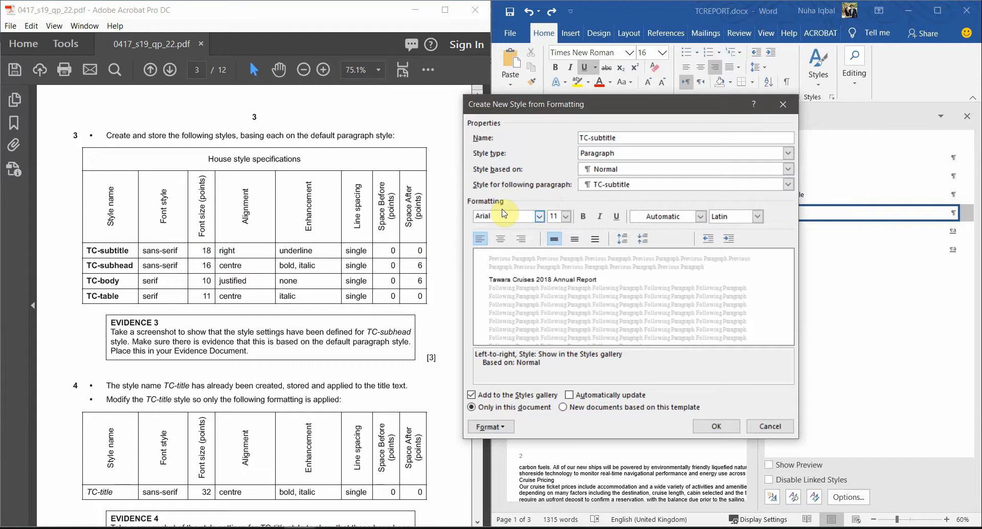
# Step: Make TC-subtitle 18 pt, right-aligned and underlined
pyautogui.doubleClick(206, 250)
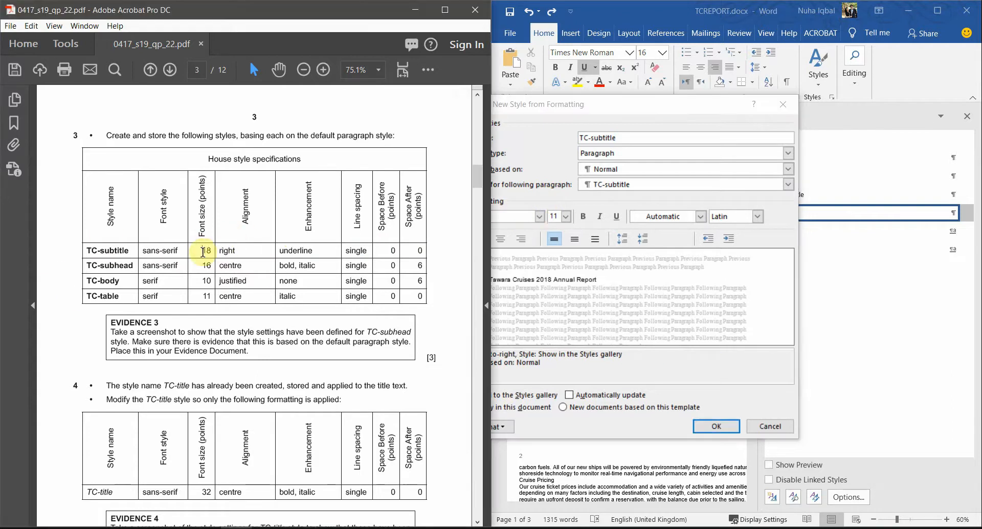
pyautogui.click(557, 217)
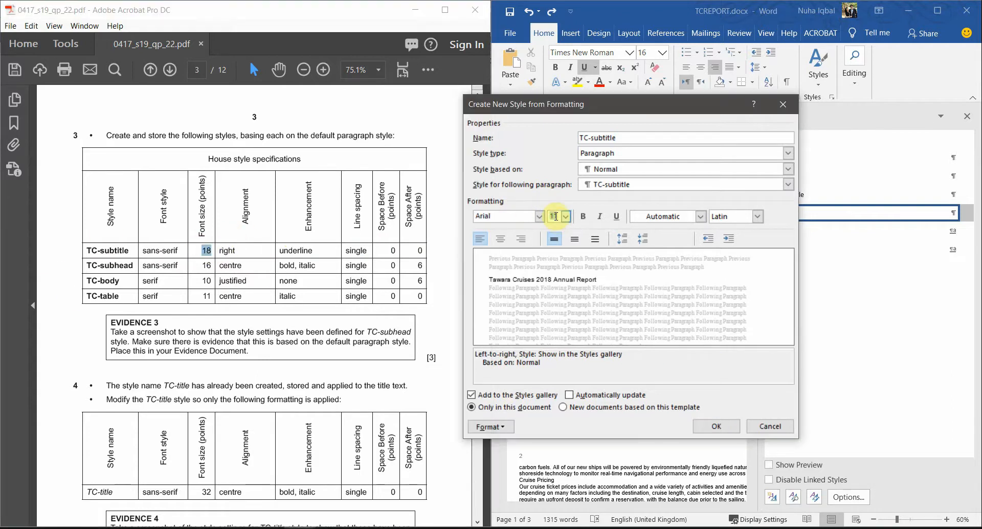
pyautogui.write('18')
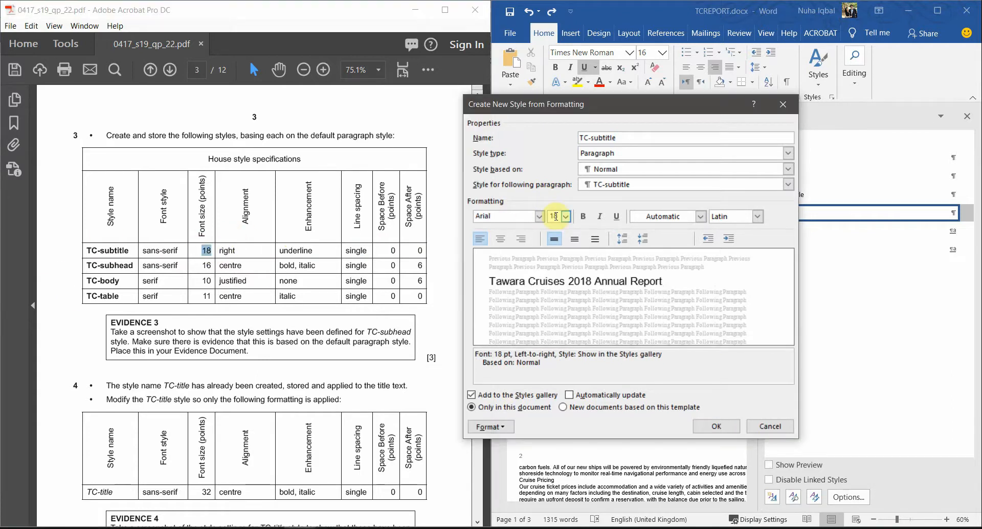
pyautogui.click(522, 239)
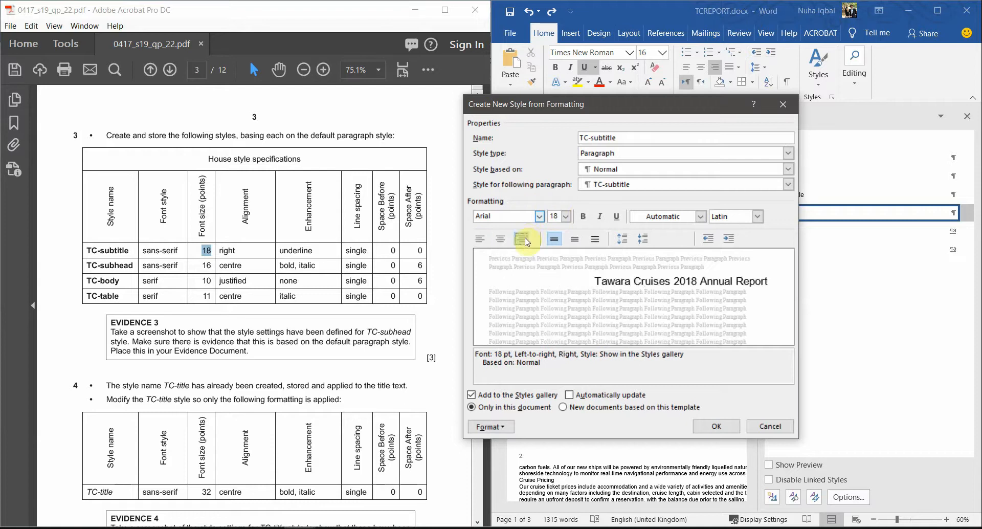
pyautogui.doubleClick(296, 250)
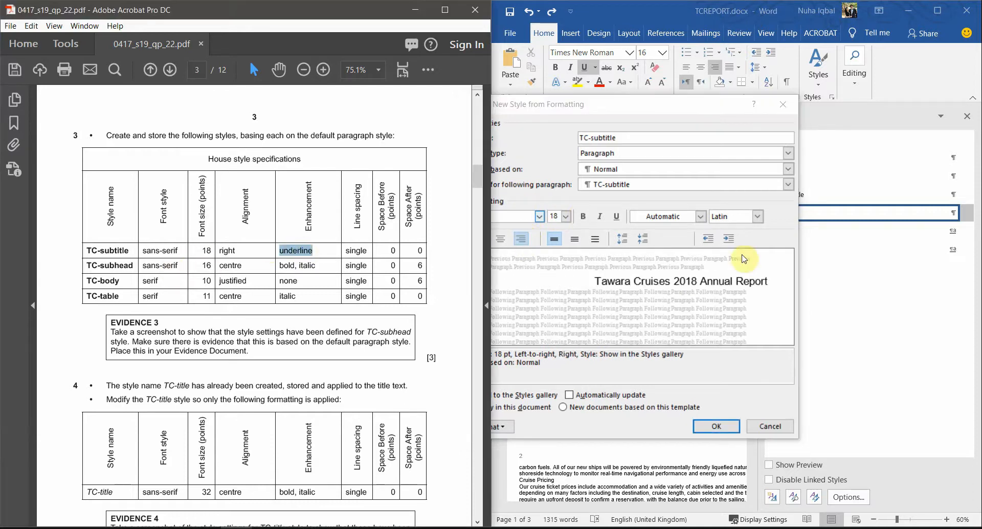
pyautogui.click(618, 222)
pyautogui.click(618, 222)
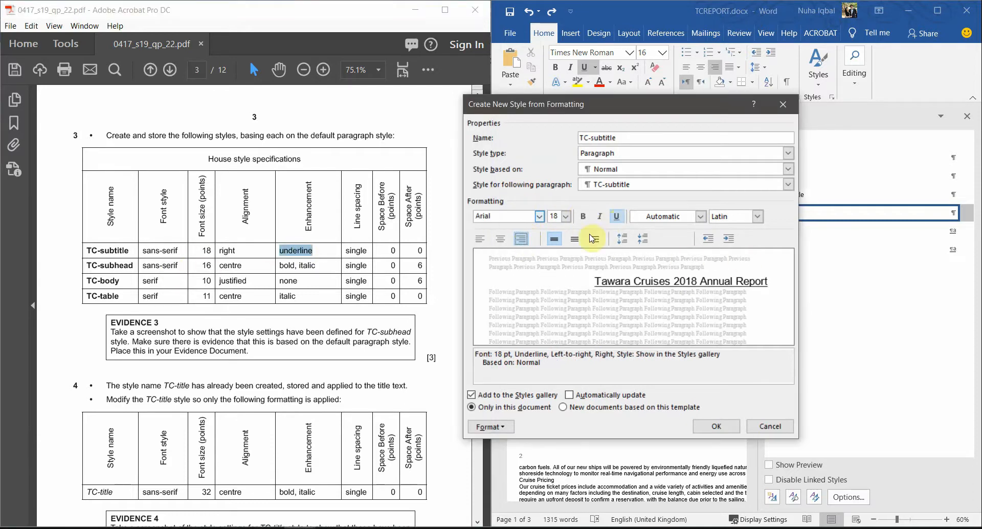
# Step: Check the spacing values in the specification and bring up the style's paragraph settings
pyautogui.click(361, 248)
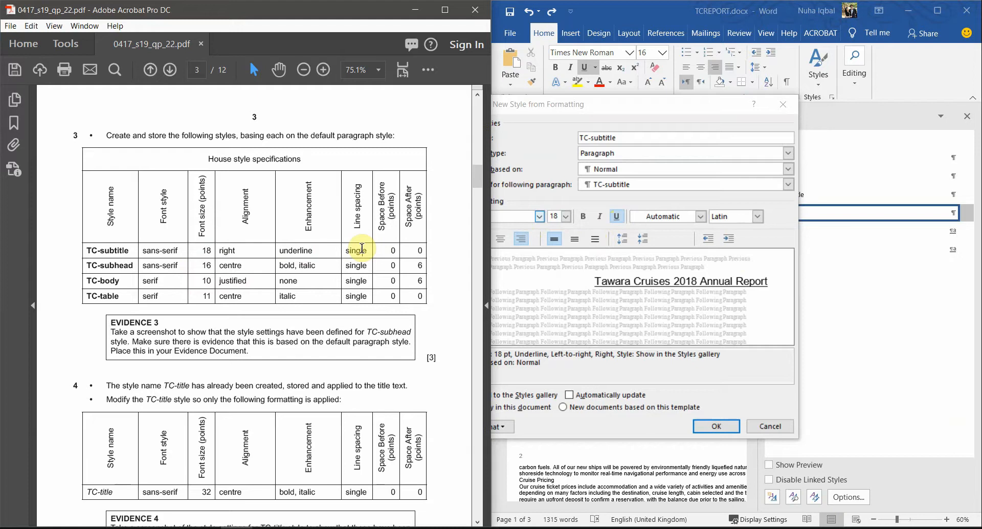
pyautogui.moveTo(374, 247); pyautogui.dragTo(421, 249)
pyautogui.click(498, 427)
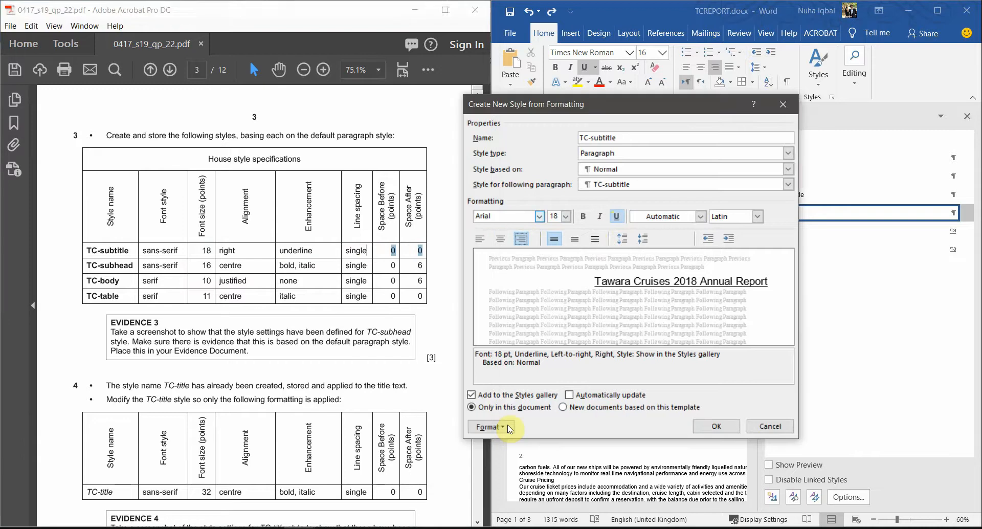
pyautogui.click(504, 309)
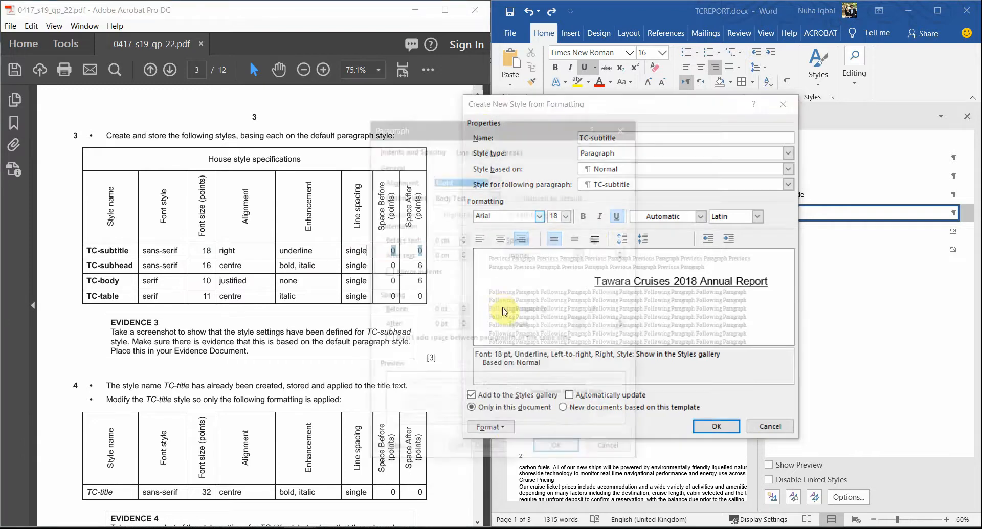
# Step: Keep single line spacing with 0 pt before and after, then save TC-subtitle
pyautogui.moveTo(490, 126); pyautogui.dragTo(640, 86)
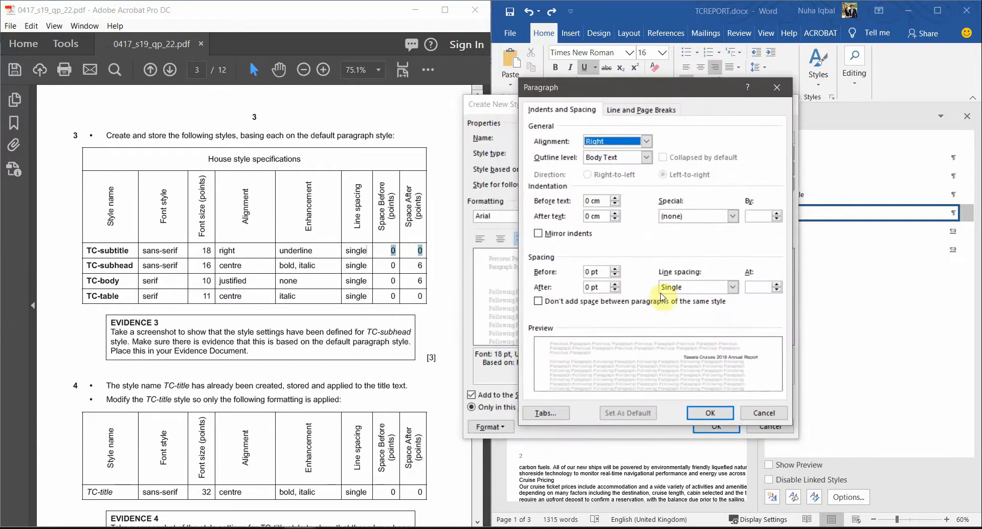
pyautogui.click(686, 289)
pyautogui.click(685, 289)
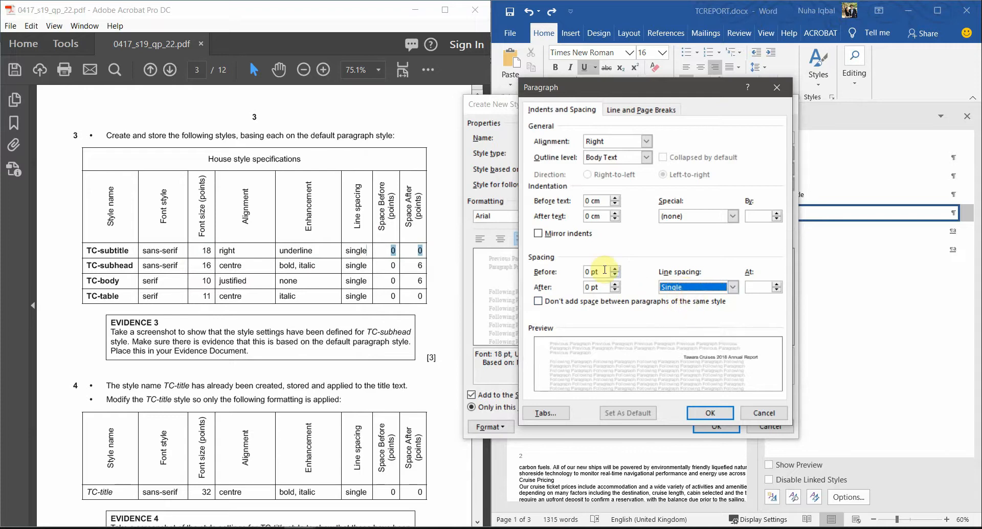
pyautogui.click(559, 273)
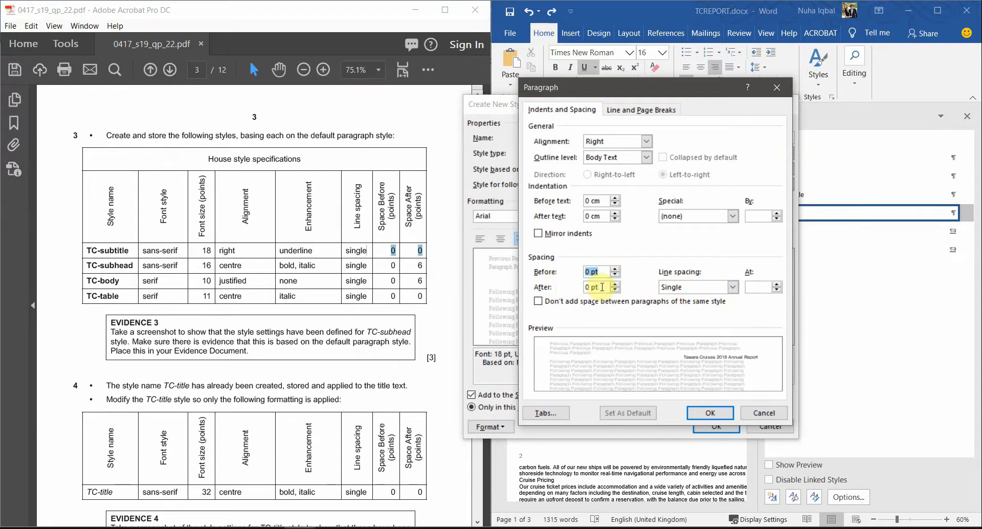
pyautogui.click(543, 287)
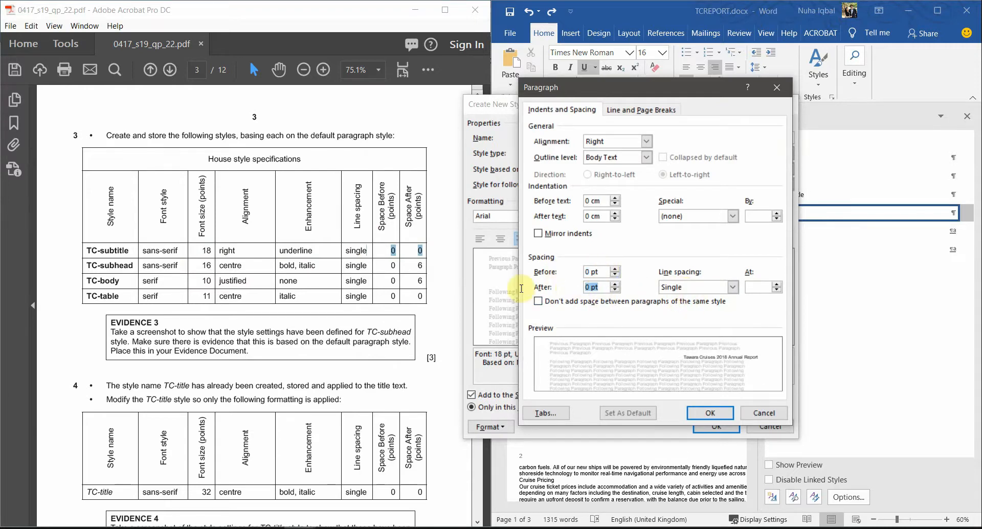
pyautogui.click(720, 413)
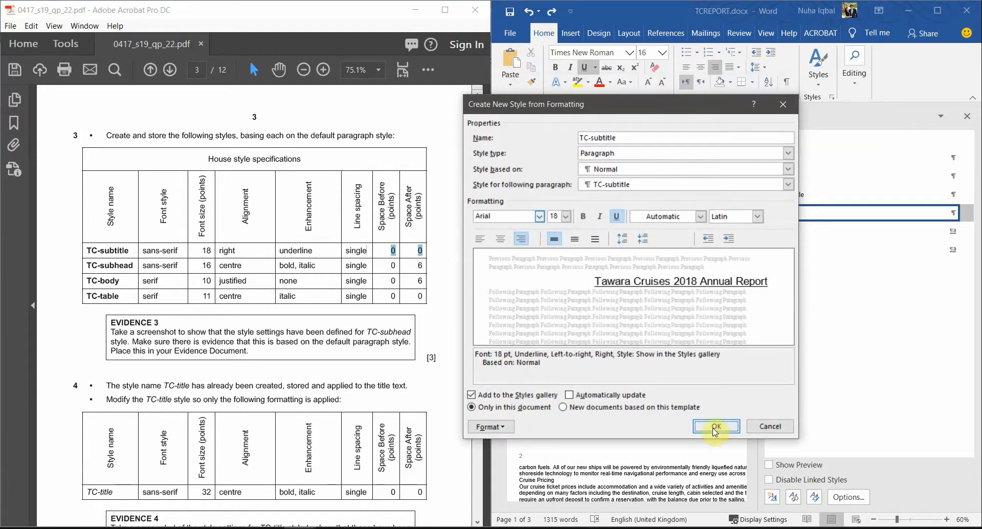
pyautogui.click(715, 427)
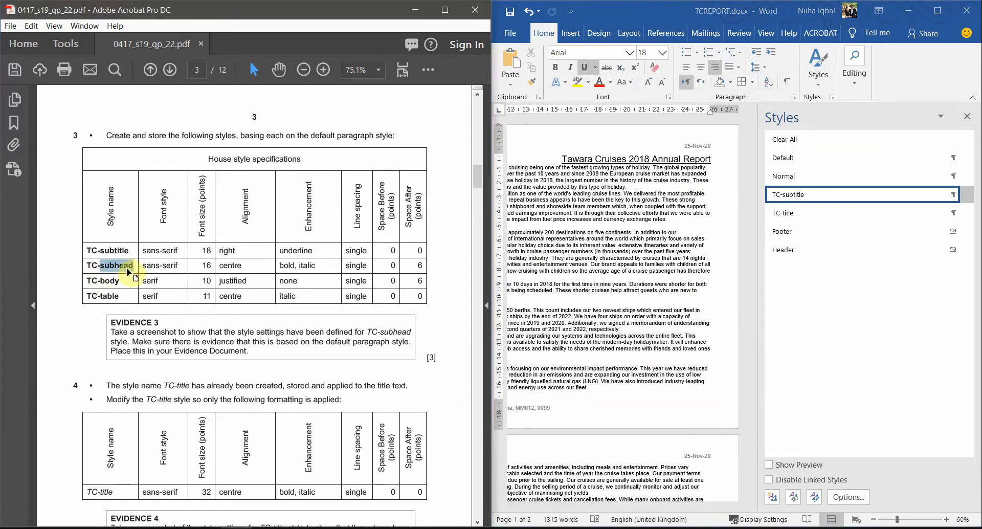
# Step: Create a new Paragraph style named TC-subhead based on Normal
pyautogui.moveTo(134, 266); pyautogui.dragTo(86, 269)
pyautogui.hotkey('ctrl', 'c')
pyautogui.click(778, 502)
pyautogui.click(778, 502)
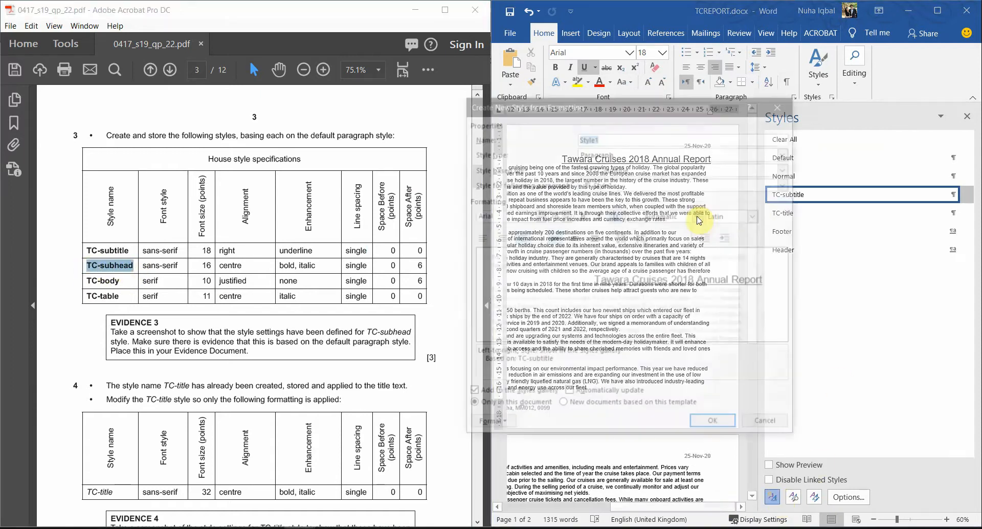
pyautogui.hotkey('ctrl', 'v')
pyautogui.click(631, 157)
pyautogui.click(632, 163)
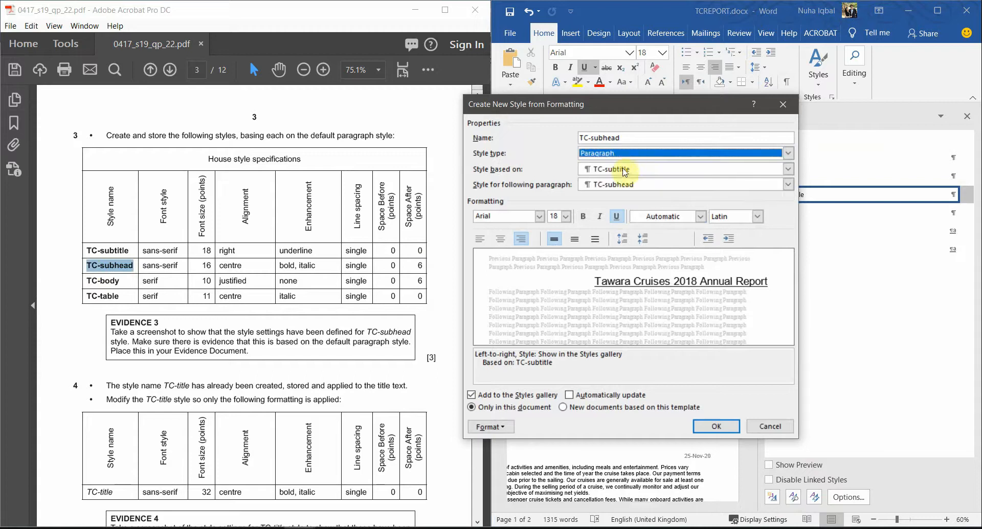
pyautogui.click(624, 170)
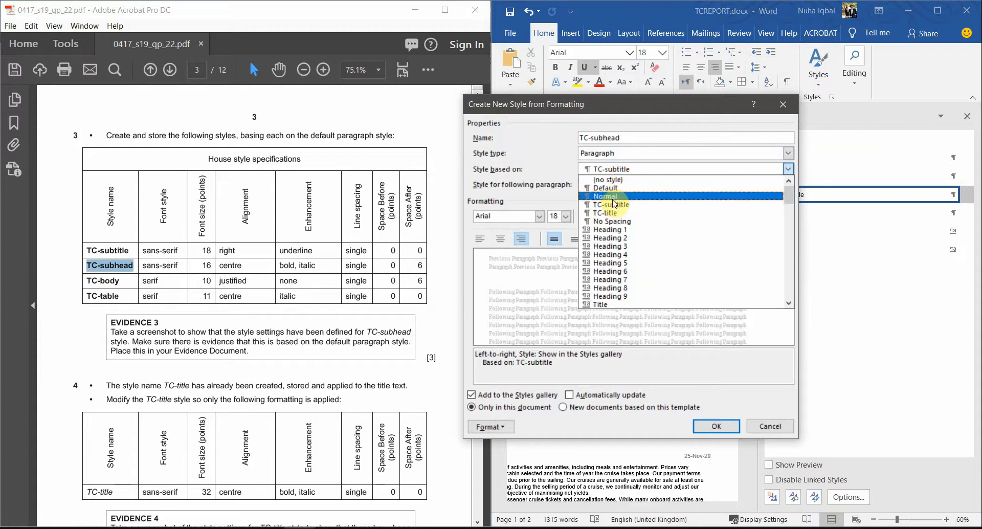
pyautogui.click(613, 200)
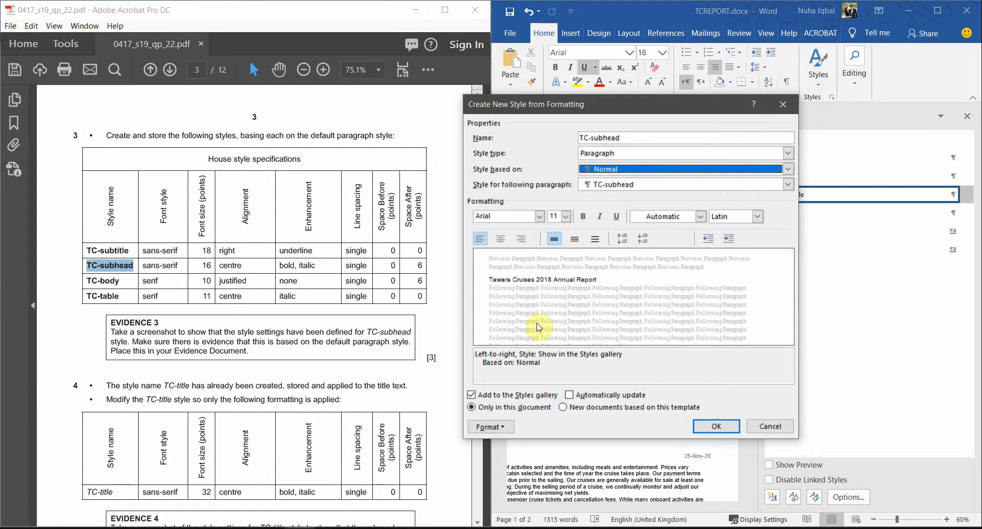
# Step: Set TC-subhead to Arial 16 pt, centred, bold and italic, then bring up its paragraph settings
pyautogui.click(522, 218)
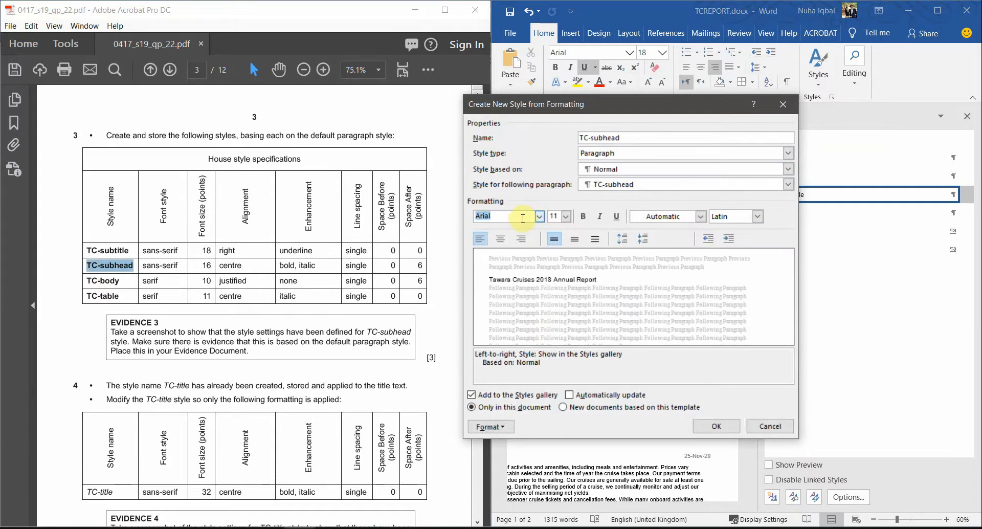
pyautogui.click(569, 217)
pyautogui.click(553, 278)
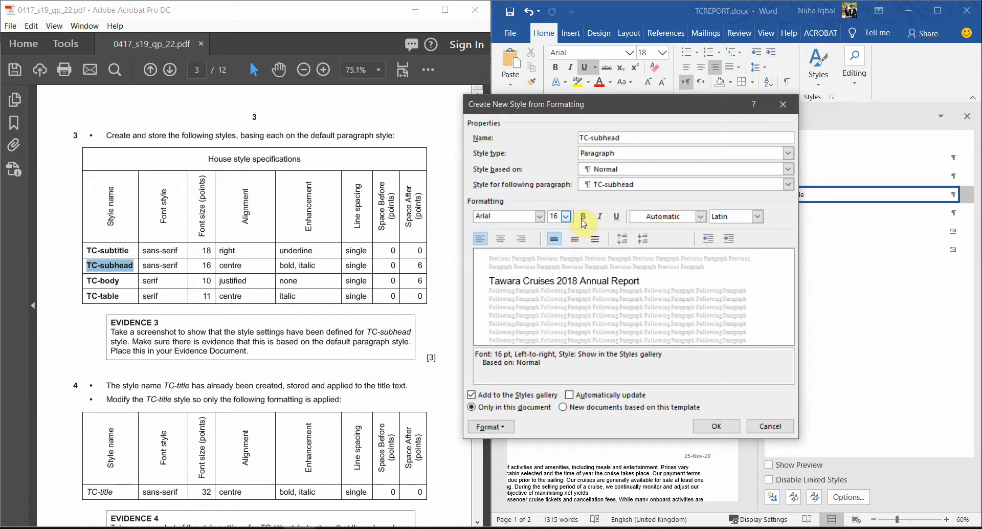
pyautogui.click(501, 239)
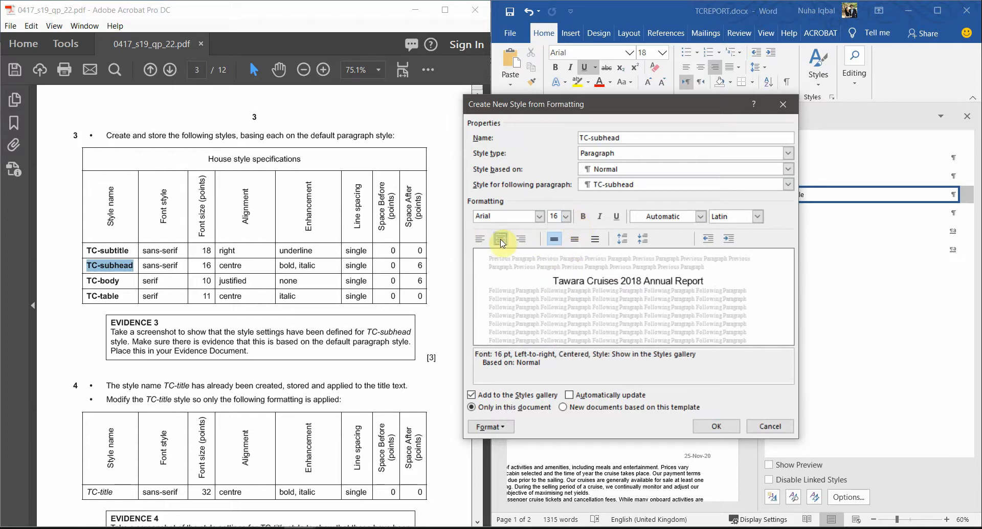
pyautogui.click(583, 217)
pyautogui.click(600, 217)
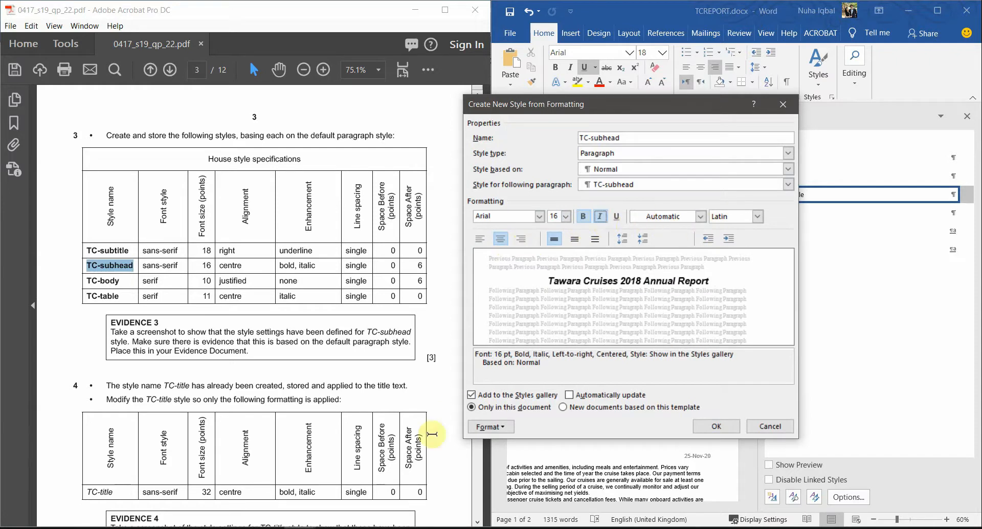
pyautogui.click(490, 427)
pyautogui.click(509, 309)
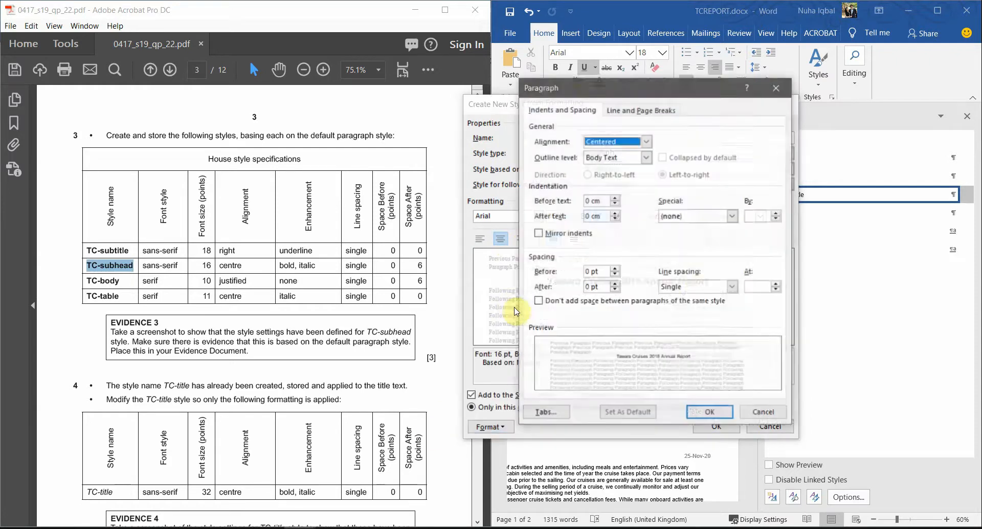
# Step: Give TC-subhead single spacing with 0 pt before and 6 pt after, then save the style
pyautogui.click(685, 287)
pyautogui.click(597, 272)
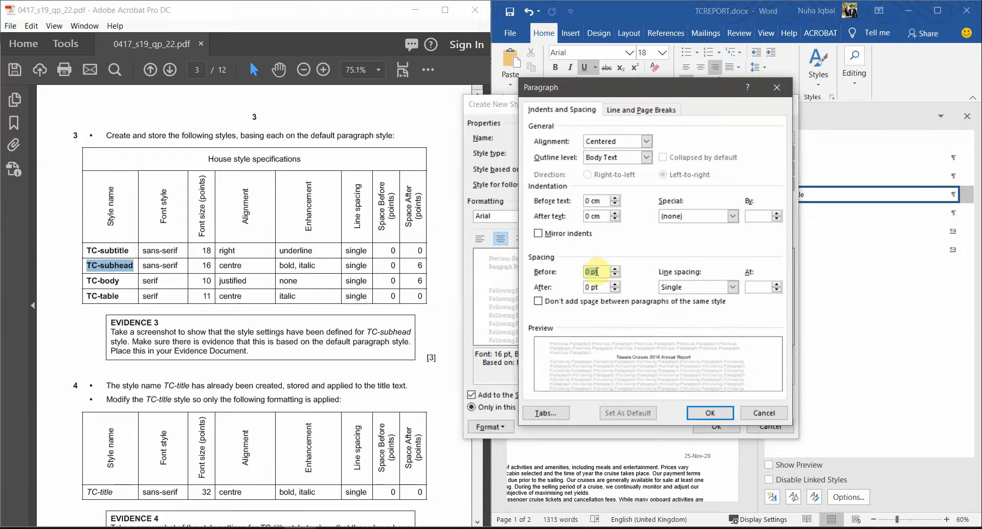
pyautogui.moveTo(602, 272); pyautogui.dragTo(580, 274)
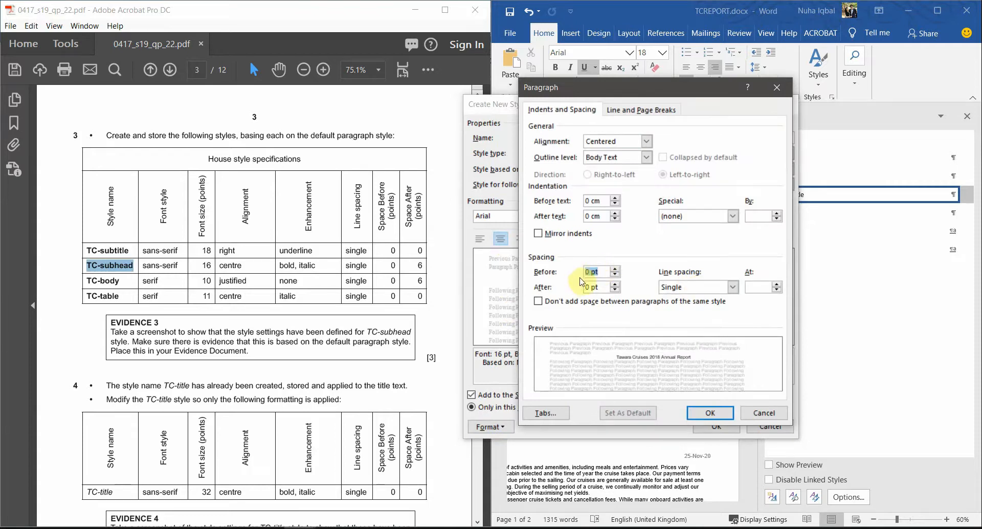
pyautogui.click(600, 287)
pyautogui.write('6')
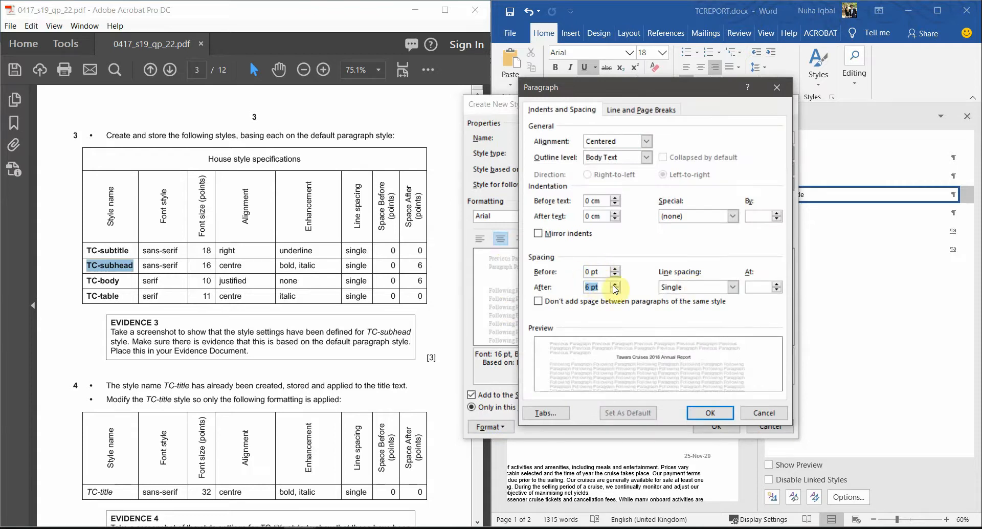
pyautogui.click(715, 416)
pyautogui.click(716, 429)
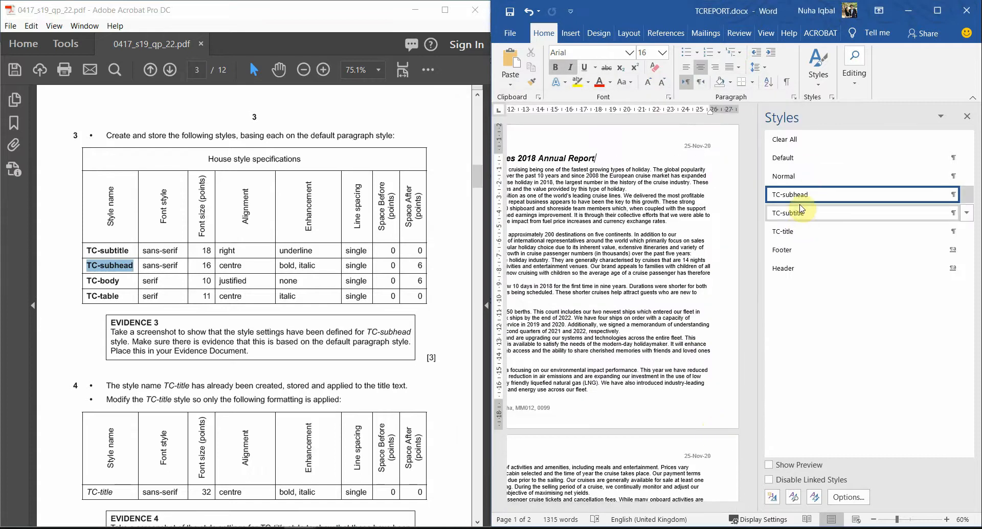
pyautogui.moveTo(798, 200)
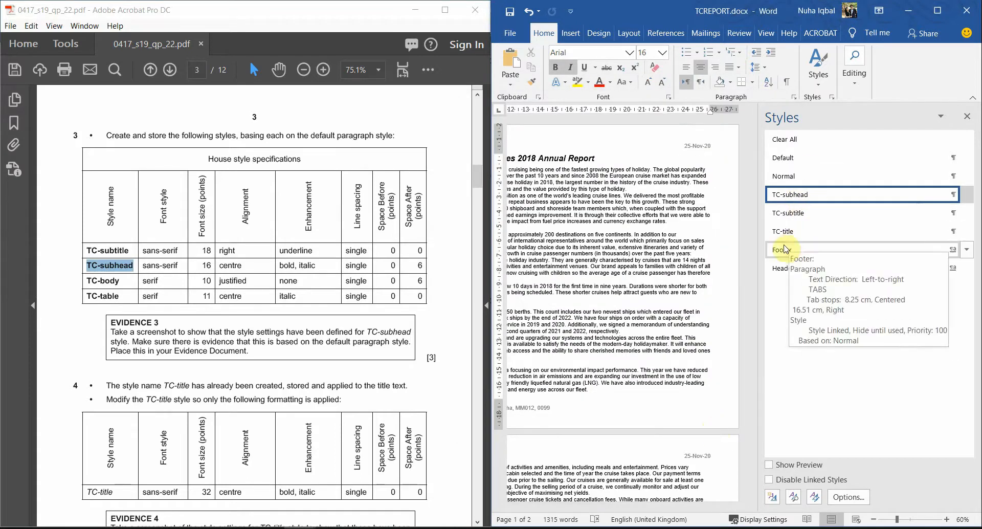
# Step: Start a new style named TC-body based on Normal
pyautogui.doubleClick(109, 281)
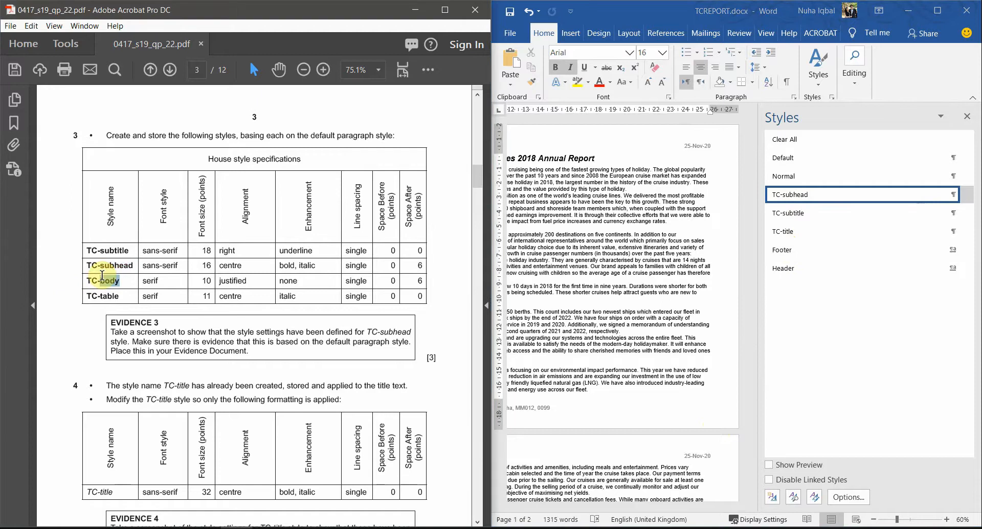
pyautogui.moveTo(122, 280); pyautogui.dragTo(90, 281)
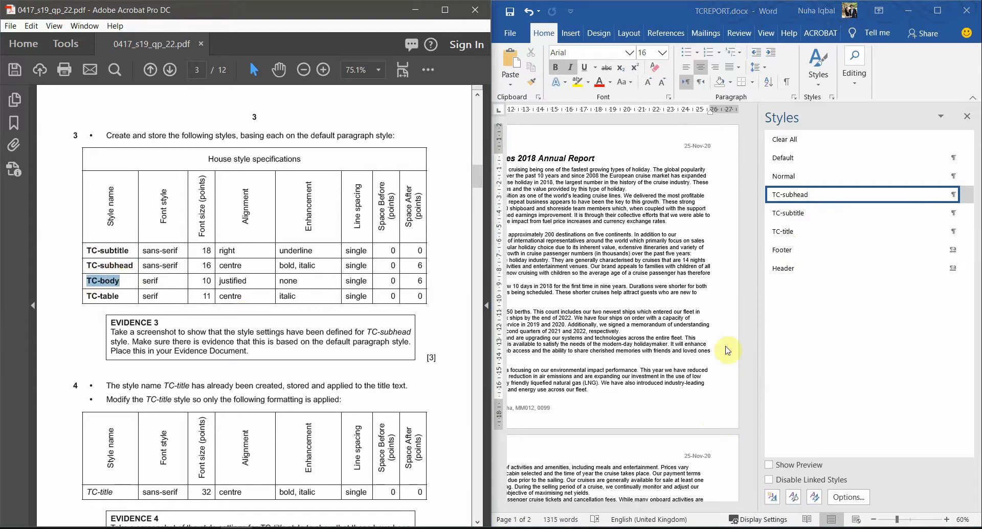
pyautogui.click(770, 498)
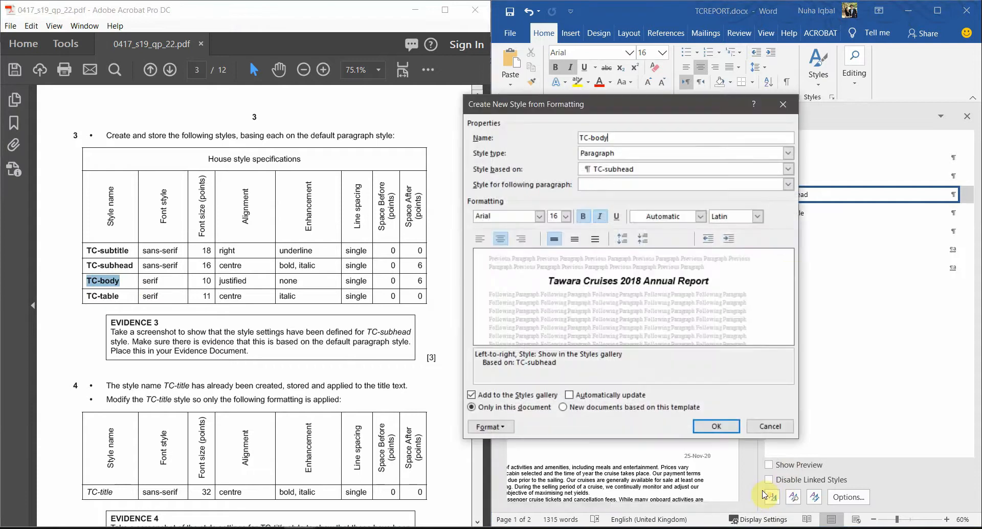
pyautogui.press('Tab')
pyautogui.press('Tab')
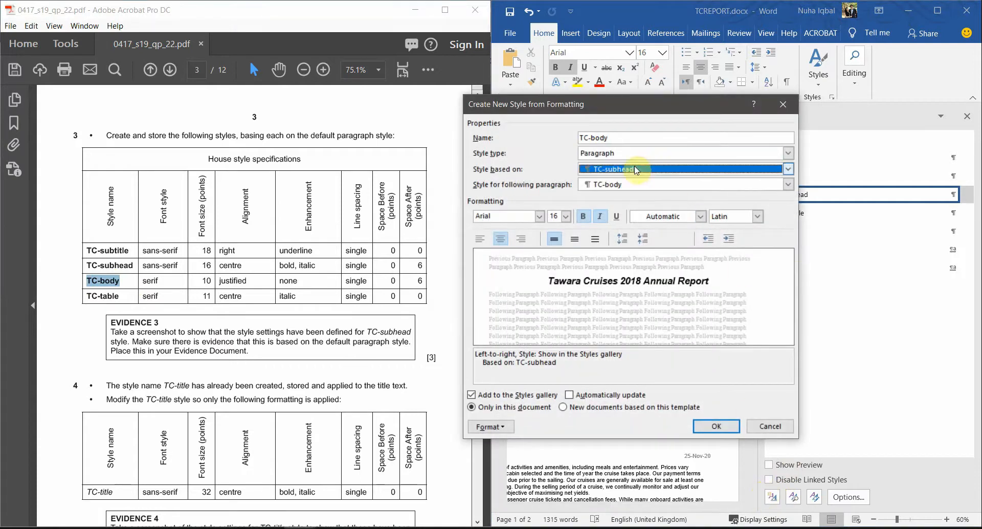
pyautogui.click(626, 170)
pyautogui.click(616, 197)
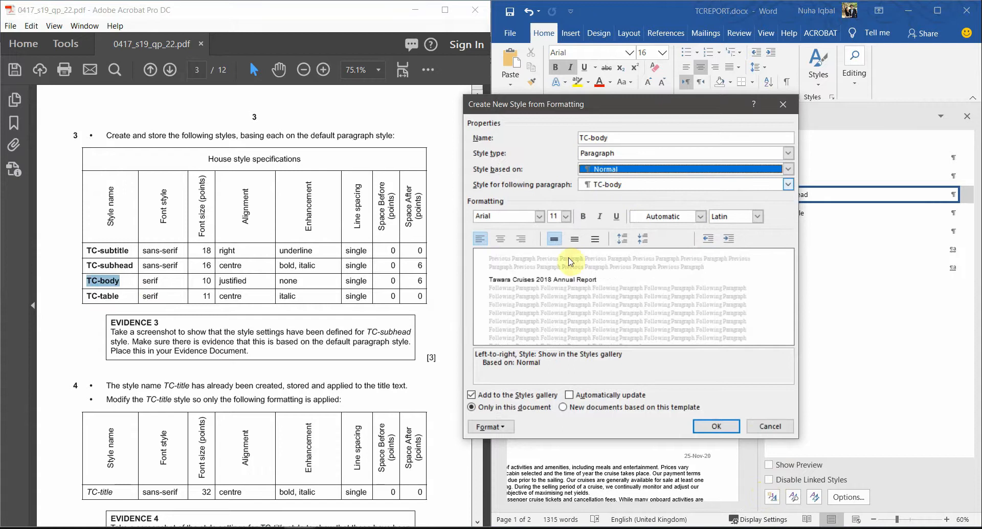
# Step: Set TC-body to Times New Roman 10 pt, justified, and bring up further formatting options
pyautogui.click(512, 220)
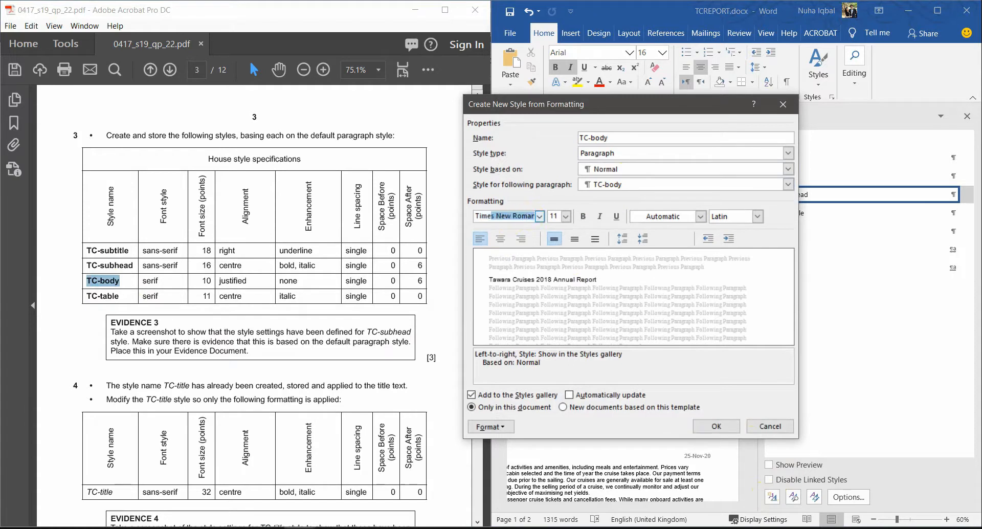
pyautogui.write('Time')
pyautogui.press('Return')
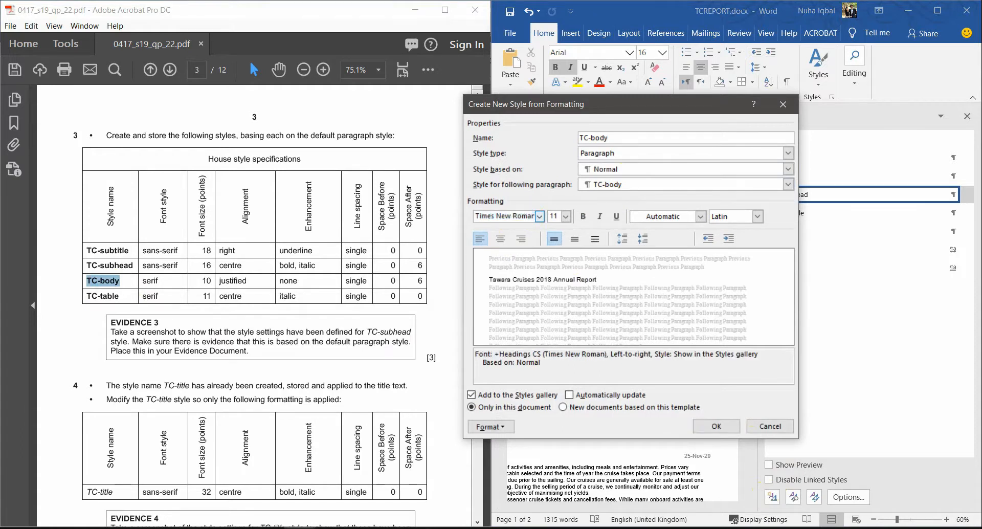
pyautogui.click(555, 237)
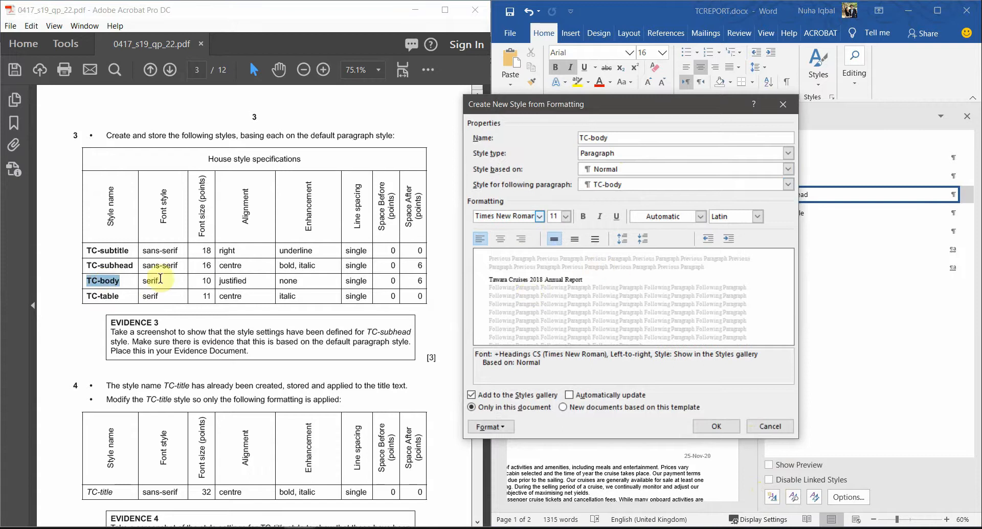
pyautogui.doubleClick(206, 281)
pyautogui.click(566, 217)
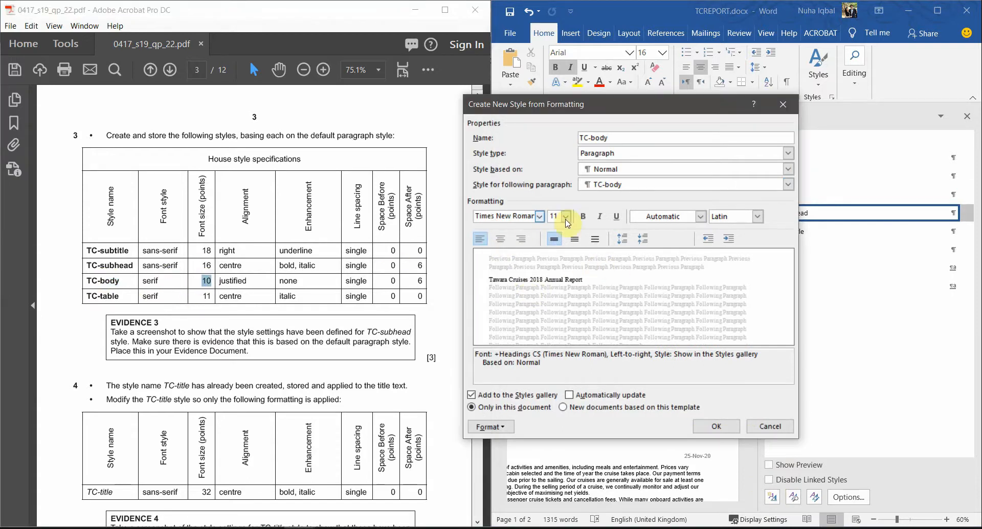
pyautogui.click(555, 249)
pyautogui.doubleClick(233, 280)
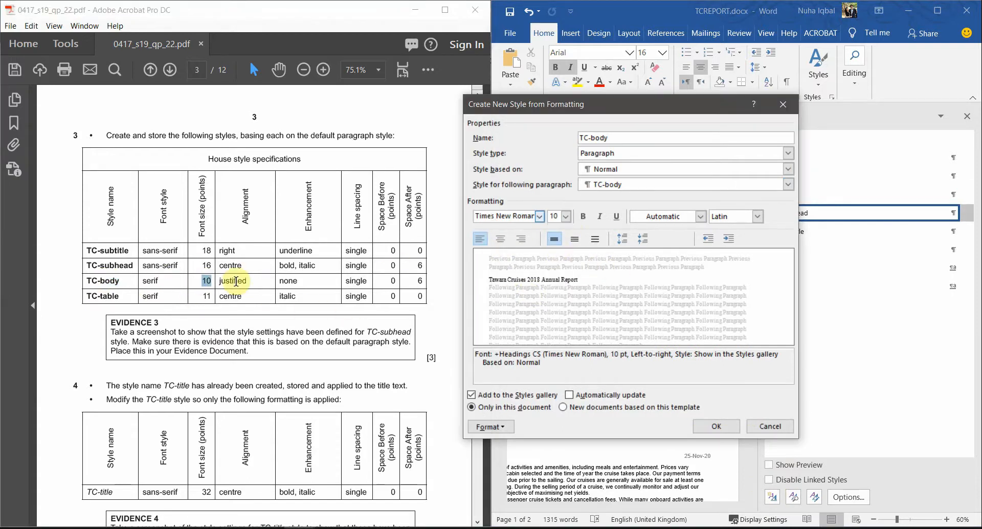
pyautogui.click(617, 374)
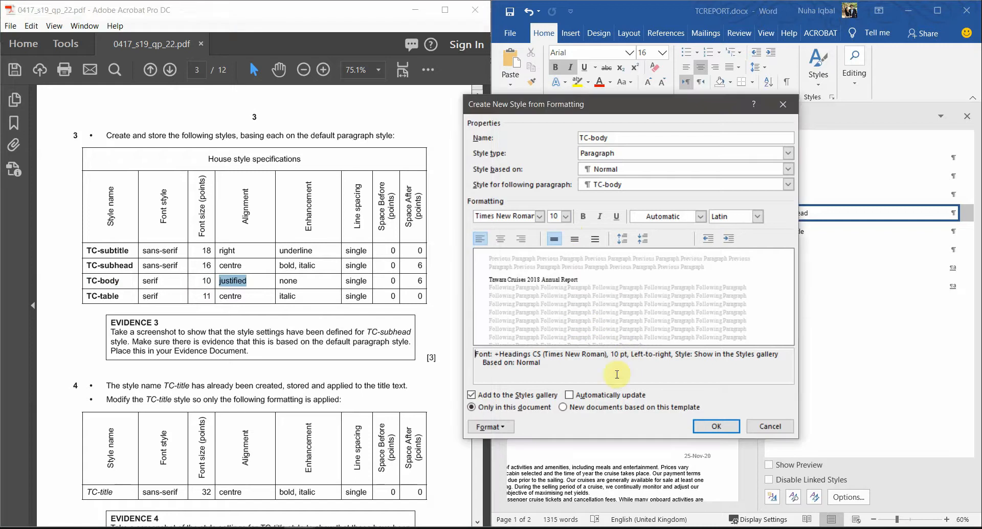
pyautogui.click(497, 432)
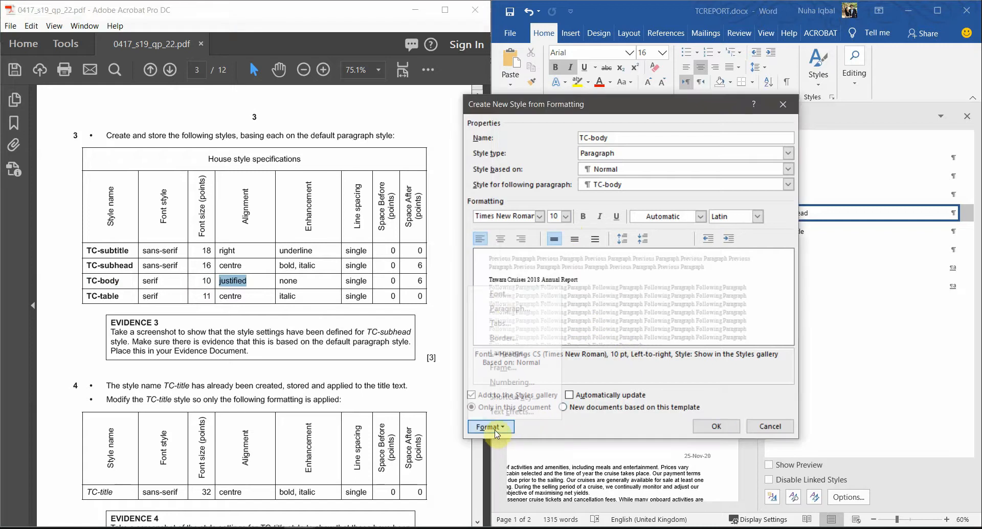
# Step: Set the TC-body style's paragraph alignment to Justified
pyautogui.click(508, 309)
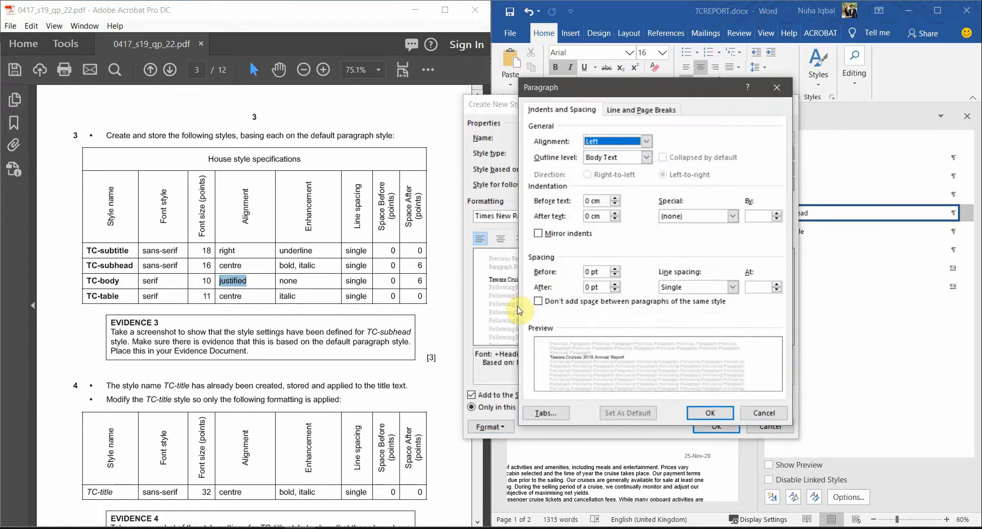
pyautogui.click(603, 142)
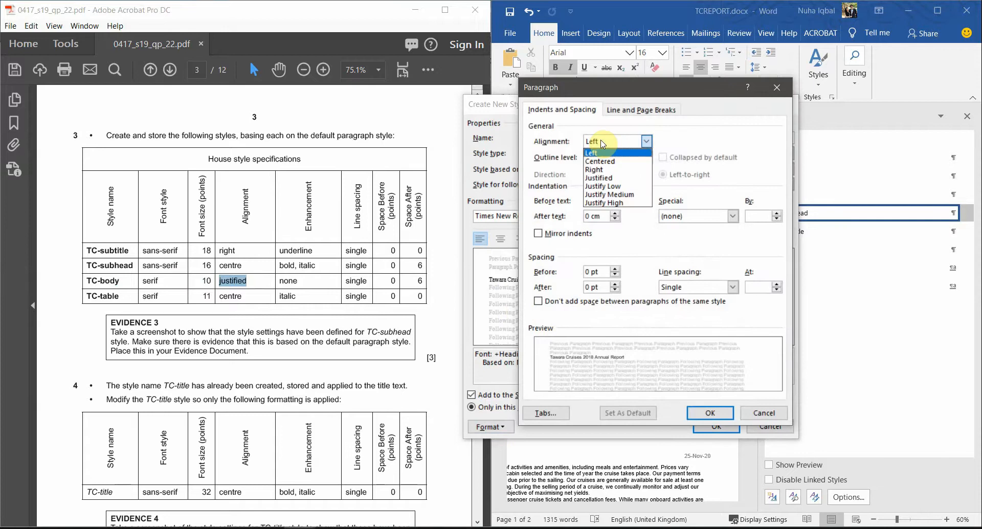
pyautogui.click(608, 179)
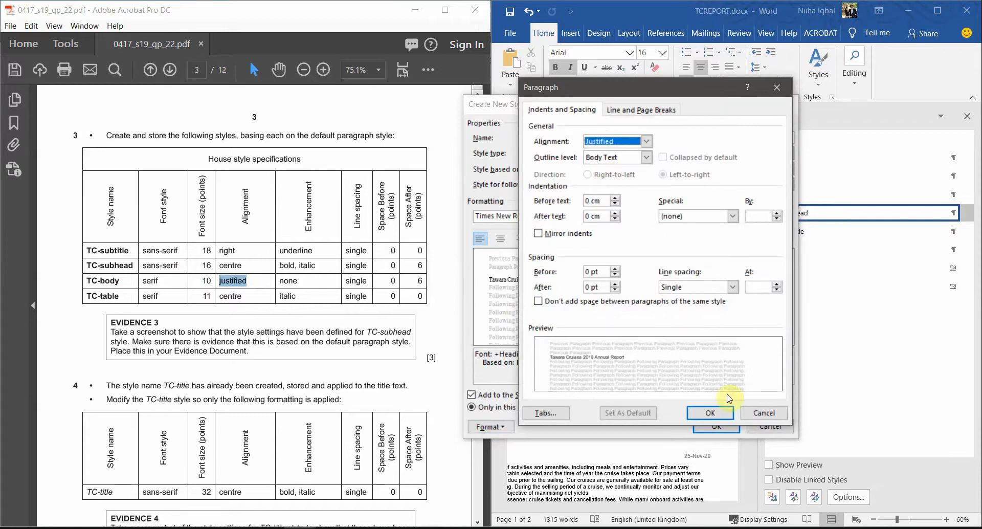
pyautogui.click(710, 412)
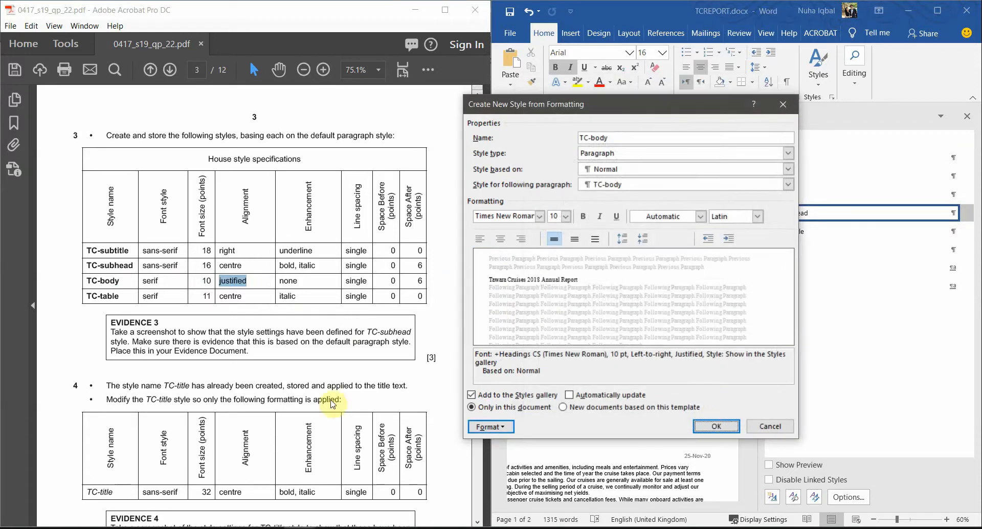
# Step: Highlight the TC-body line spacing, space before and space after values in the specification
pyautogui.doubleClick(288, 281)
pyautogui.doubleClick(356, 281)
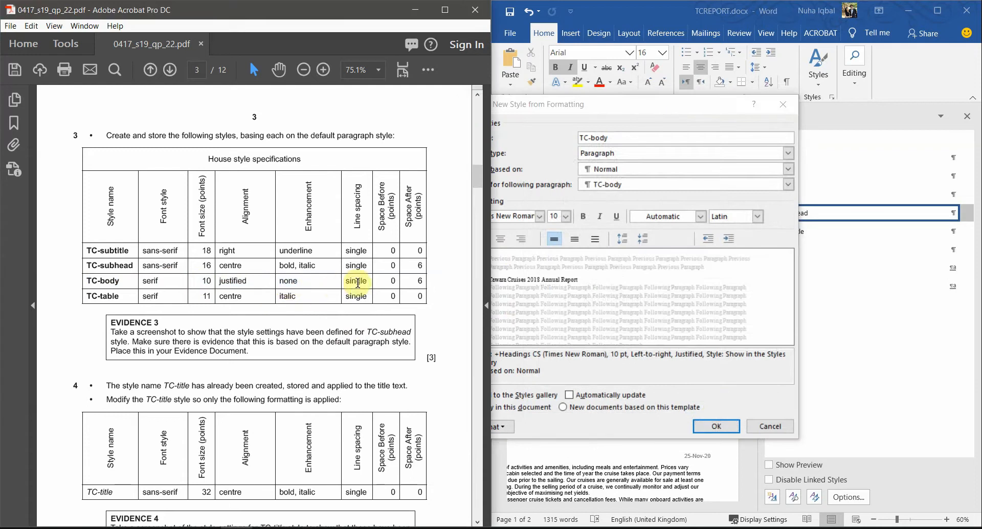
pyautogui.doubleClick(392, 280)
pyautogui.keyDown('shift'); pyautogui.click(420, 280); pyautogui.keyUp('shift')
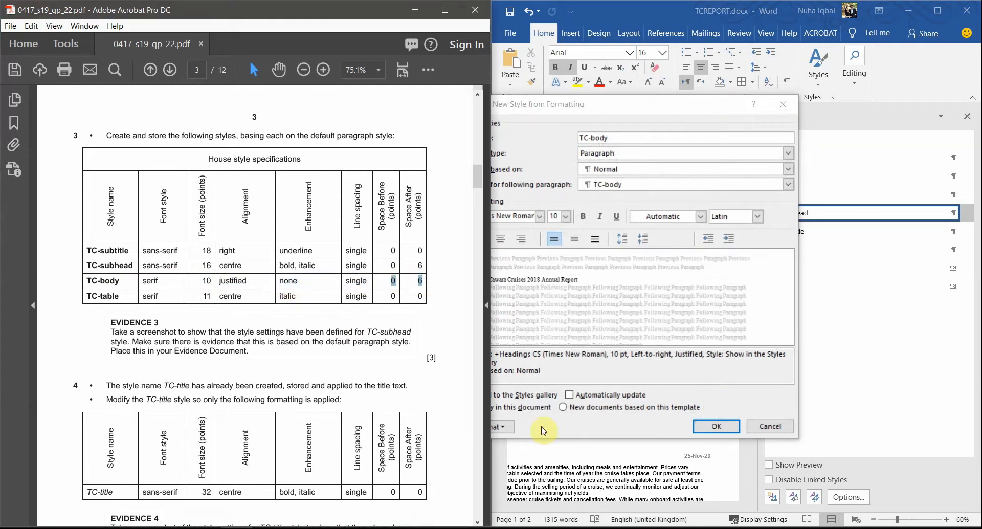
# Step: Give TC-body single line spacing, 0 pt before and 6 pt after, then save the style
pyautogui.click(506, 431)
pyautogui.click(506, 431)
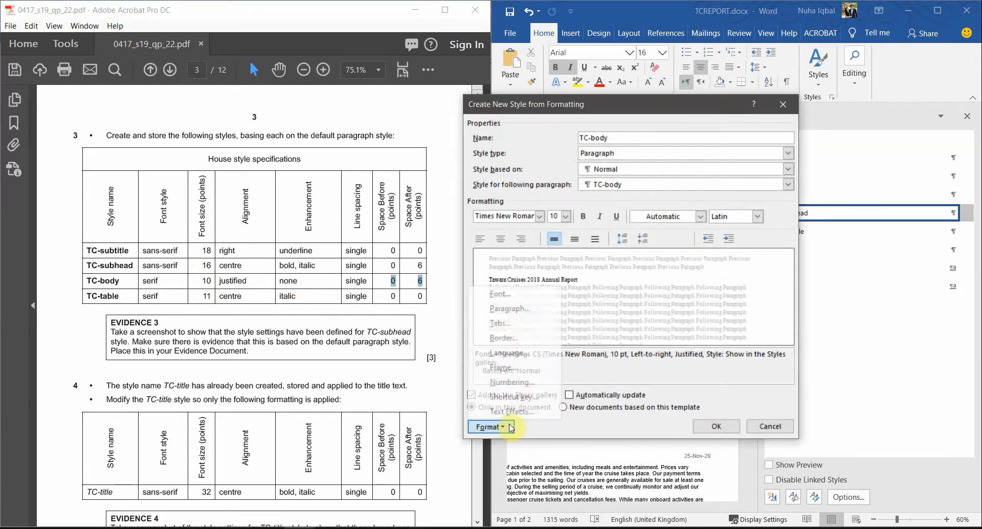
pyautogui.click(510, 311)
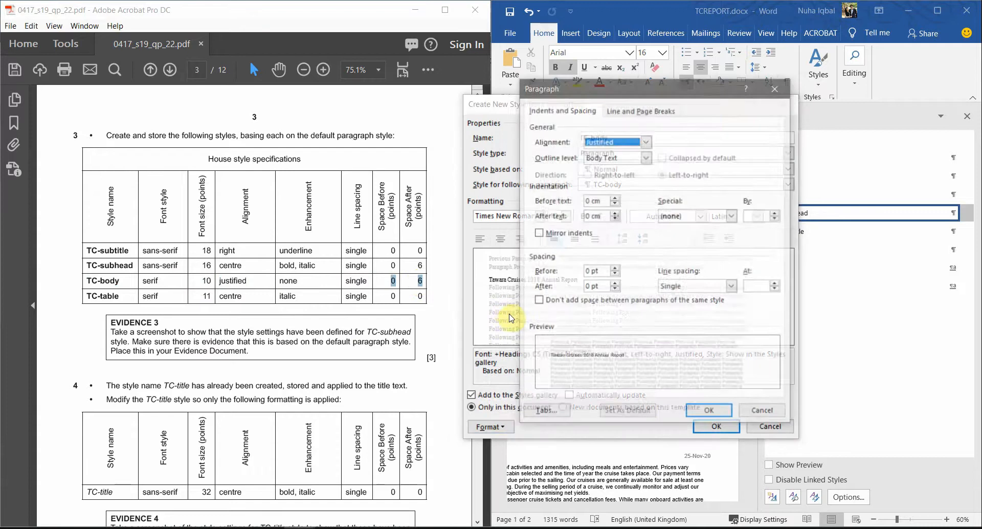
pyautogui.click(689, 303)
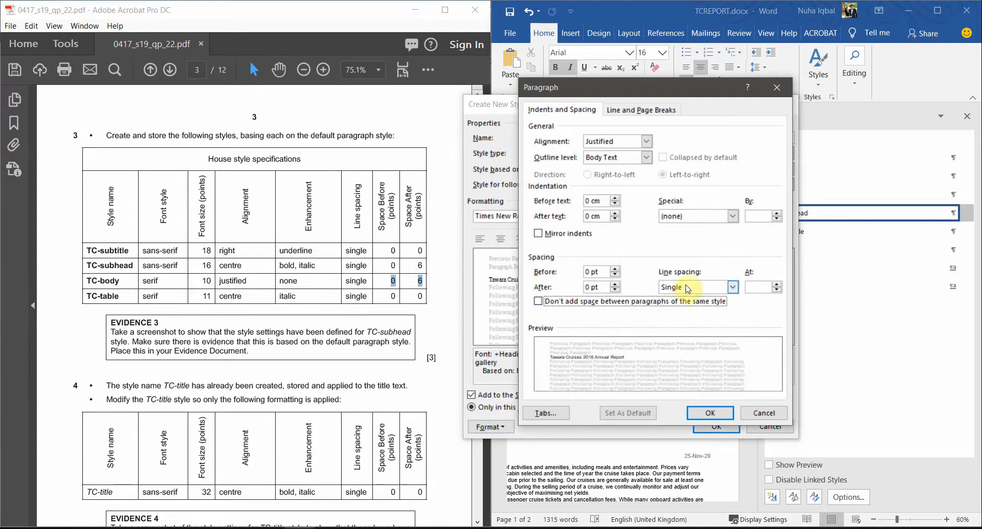
pyautogui.click(686, 289)
pyautogui.click(689, 292)
pyautogui.moveTo(600, 272); pyautogui.dragTo(565, 281)
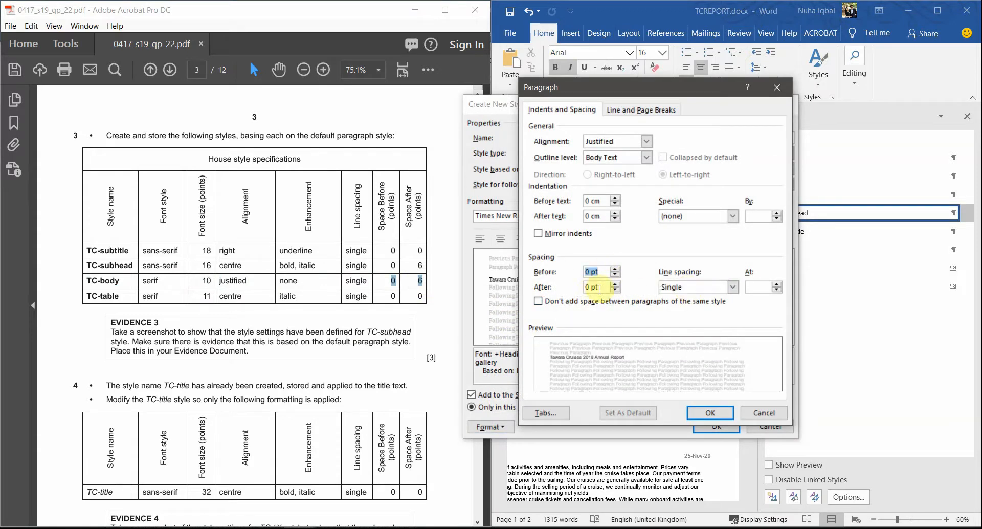
pyautogui.click(615, 284)
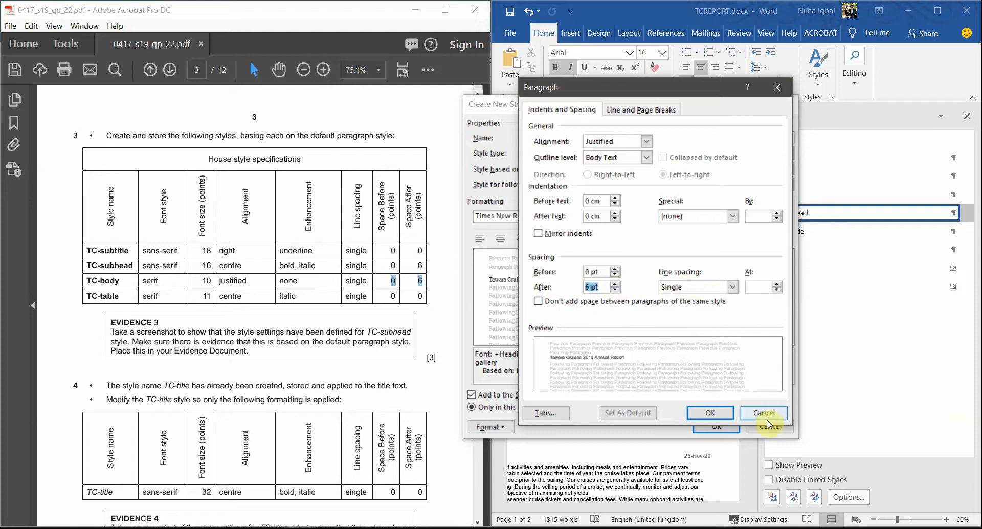
pyautogui.click(709, 412)
pyautogui.click(712, 428)
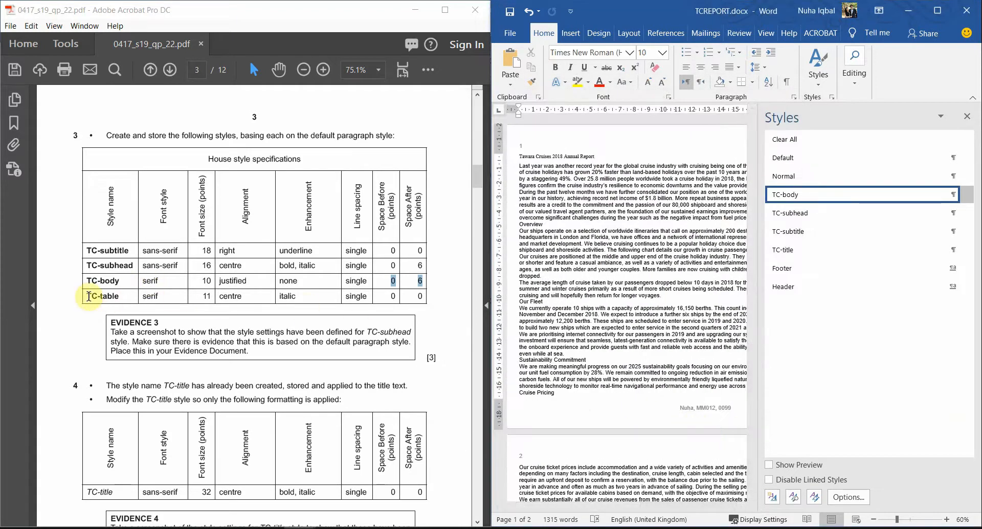
# Step: Create a new paragraph style named TC-table, based on Normal
pyautogui.moveTo(87, 296); pyautogui.dragTo(123, 293)
pyautogui.hotkey('ctrl', 'c')
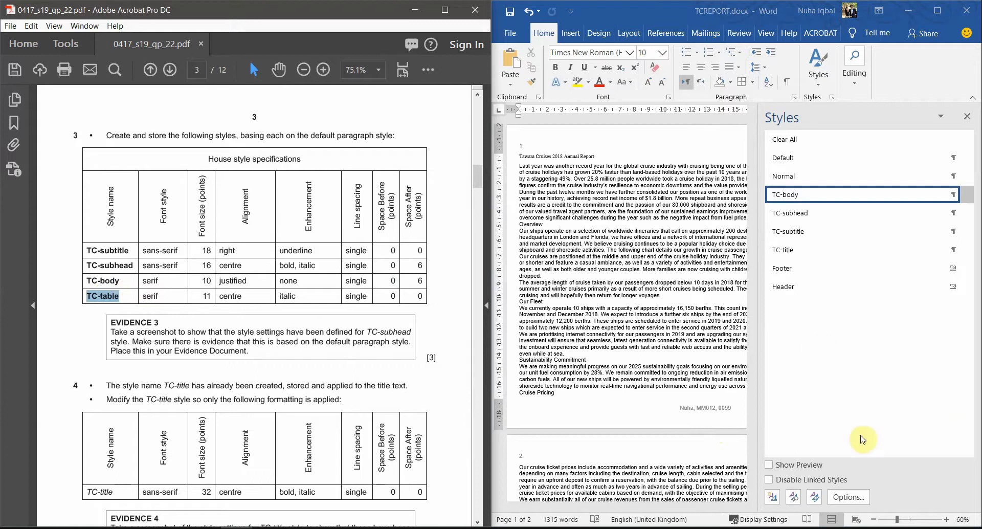
pyautogui.click(774, 500)
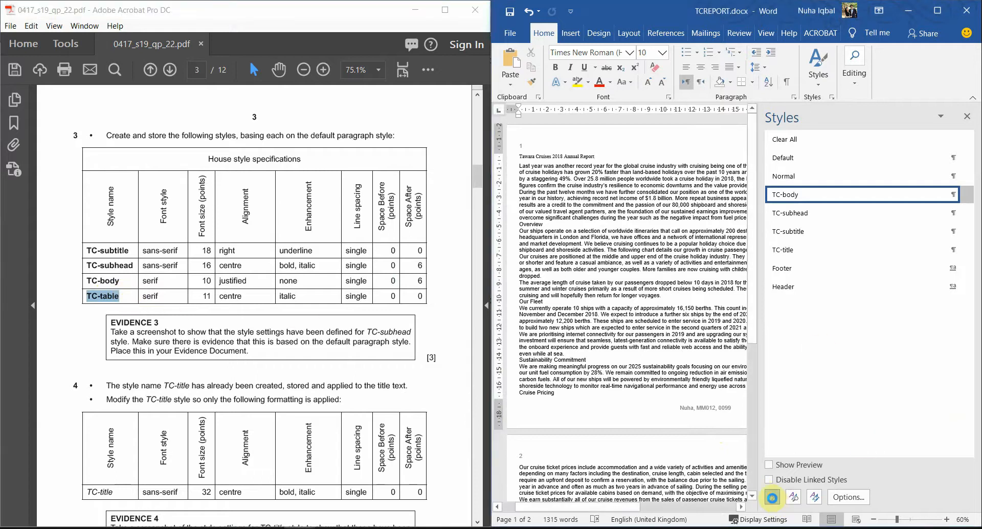
pyautogui.hotkey('ctrl', 'v')
pyautogui.click(623, 154)
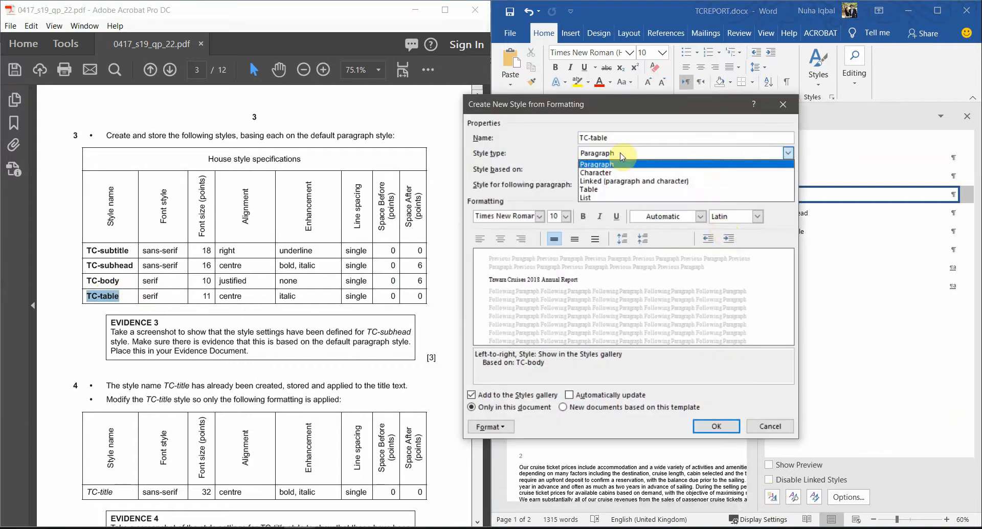
pyautogui.click(623, 162)
pyautogui.click(623, 170)
pyautogui.click(623, 196)
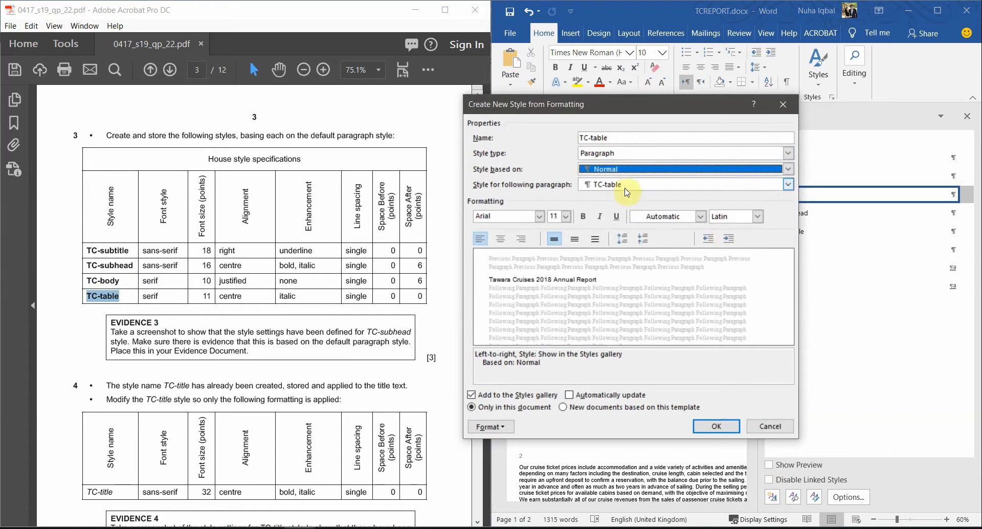
# Step: Format TC-table as Times New Roman 11 pt, centred and italic
pyautogui.click(521, 215)
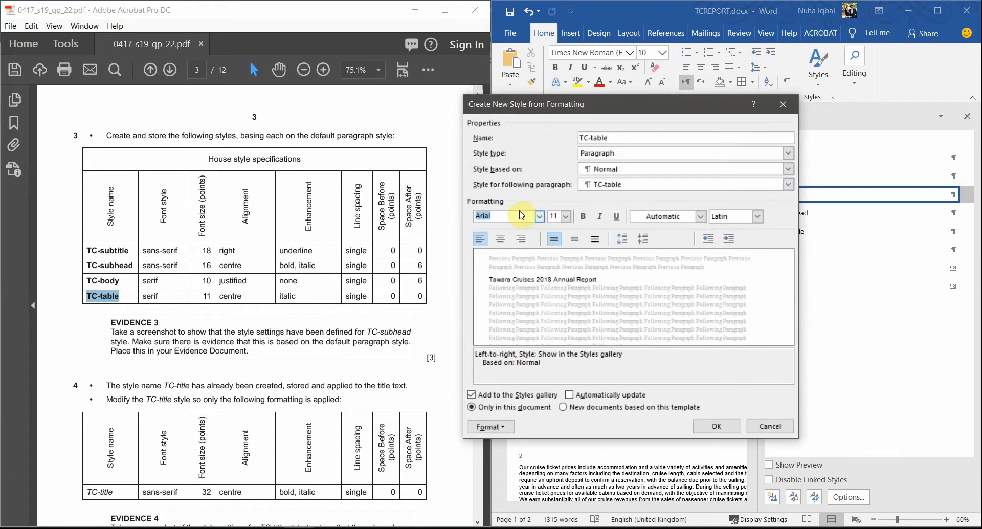
pyautogui.write('Times New Roman')
pyautogui.press('Return')
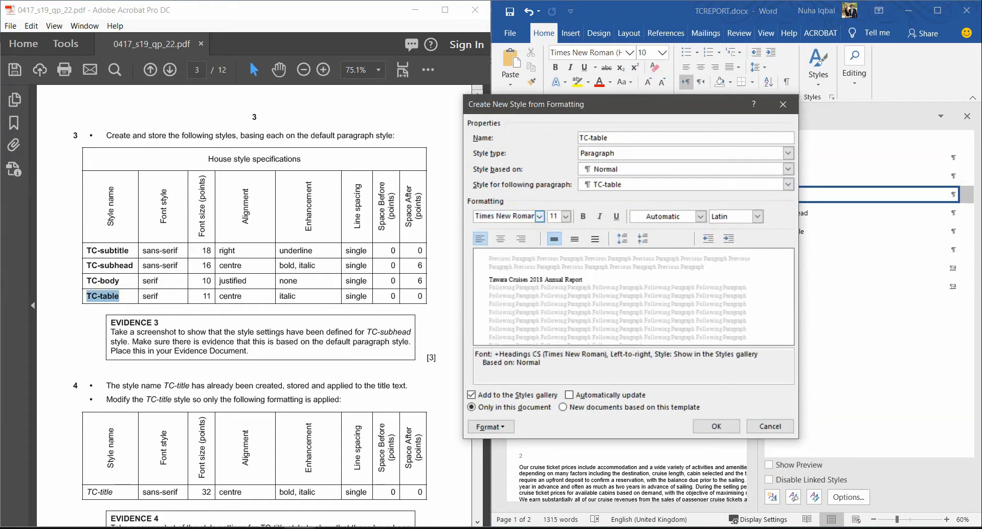
pyautogui.click(566, 216)
pyautogui.click(566, 216)
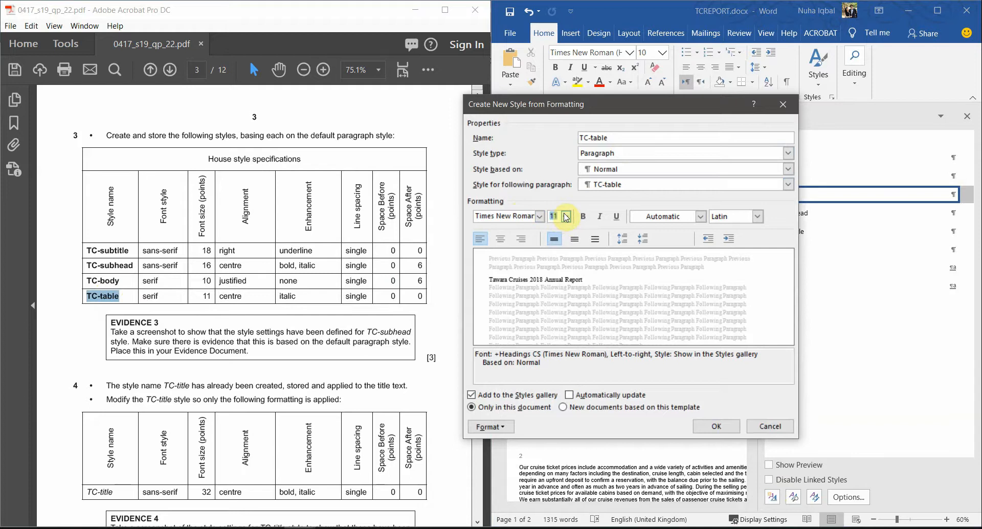
pyautogui.click(499, 238)
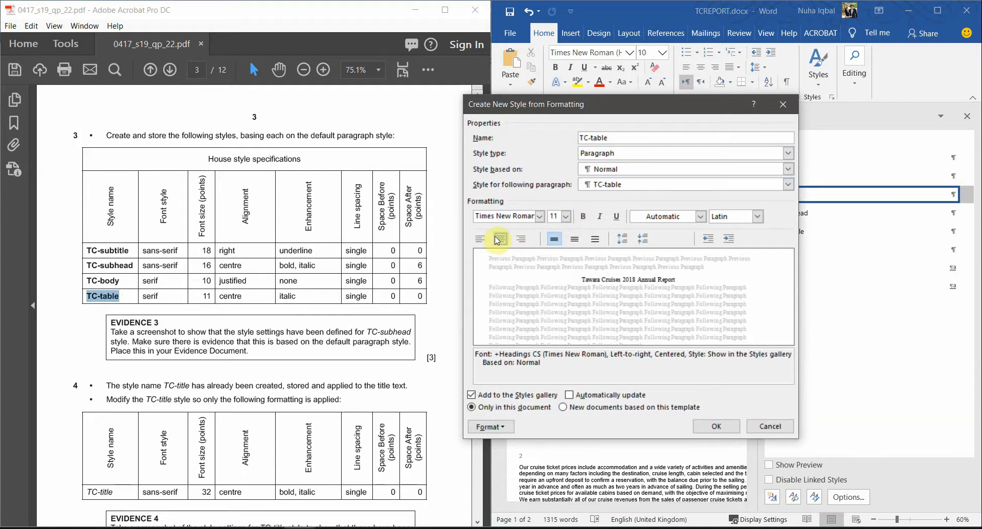
pyautogui.click(601, 219)
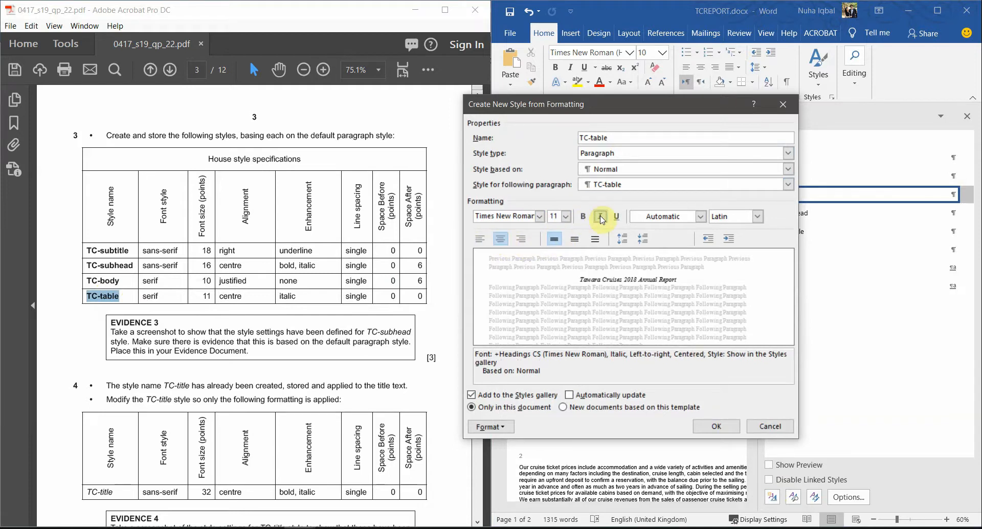
# Step: Keep TC-table's paragraph line spacing at Single with 0 pt spacing
pyautogui.click(493, 427)
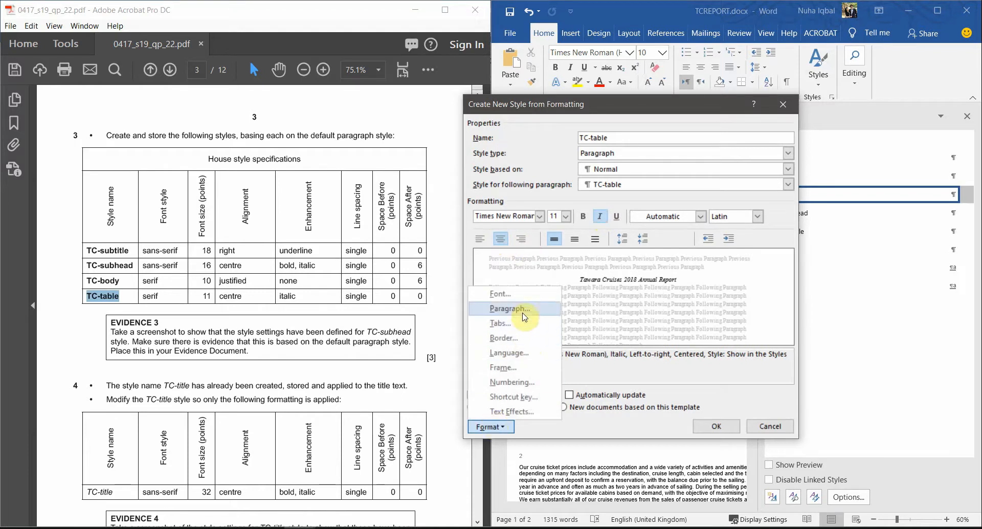
pyautogui.click(524, 317)
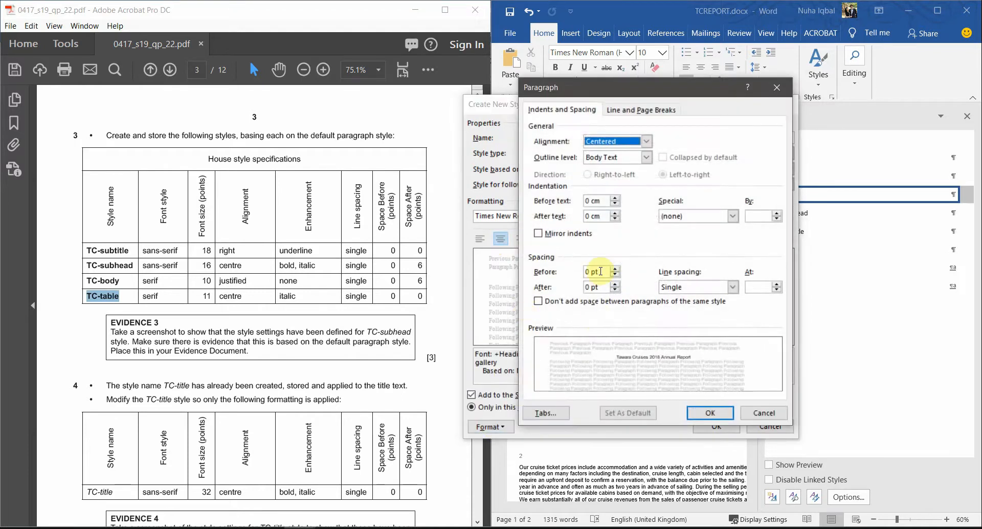
pyautogui.click(731, 287)
pyautogui.click(704, 298)
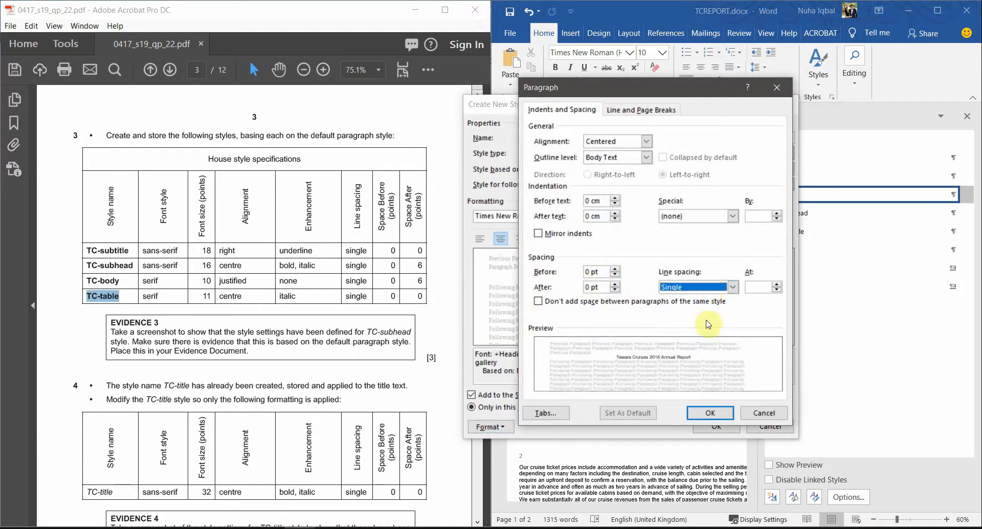
pyautogui.click(716, 413)
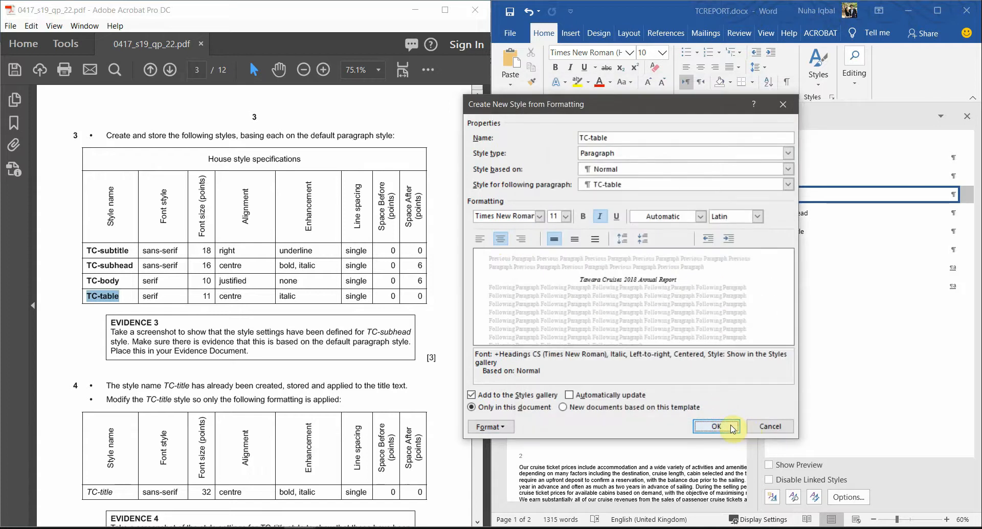
# Step: Save the TC-table style, maximize the report window and return to the exam paper
pyautogui.click(716, 426)
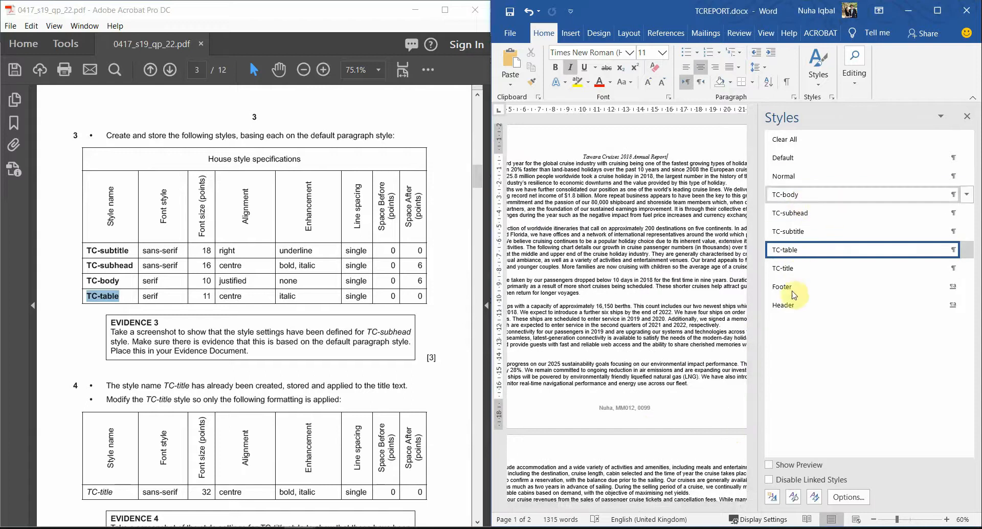
pyautogui.click(252, 339)
pyautogui.scroll(1, 180, 358)
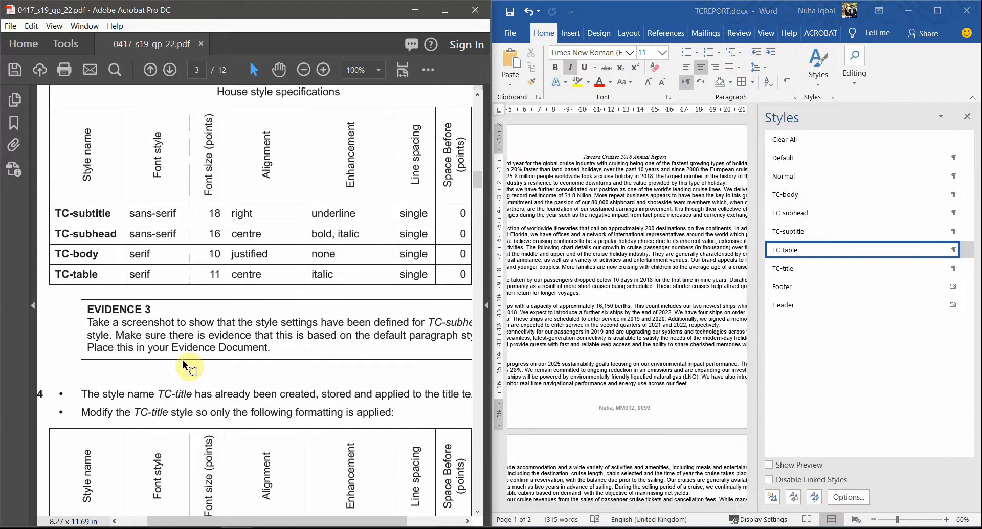
pyautogui.click(930, 11)
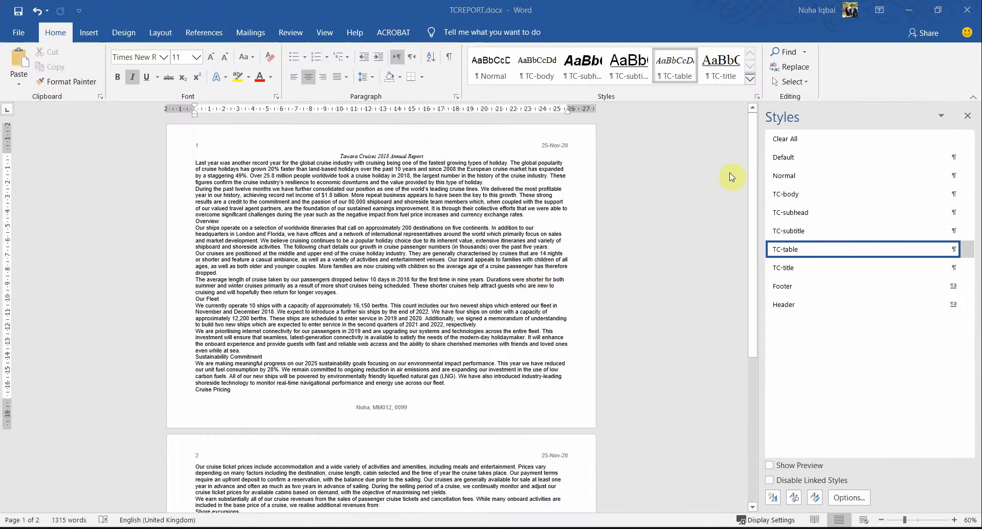
pyautogui.hotkey('alt', 'Tab')
# Step: Maximize the exam paper and highlight TC-subhead in the Evidence 3 box in cyan
pyautogui.click(446, 9)
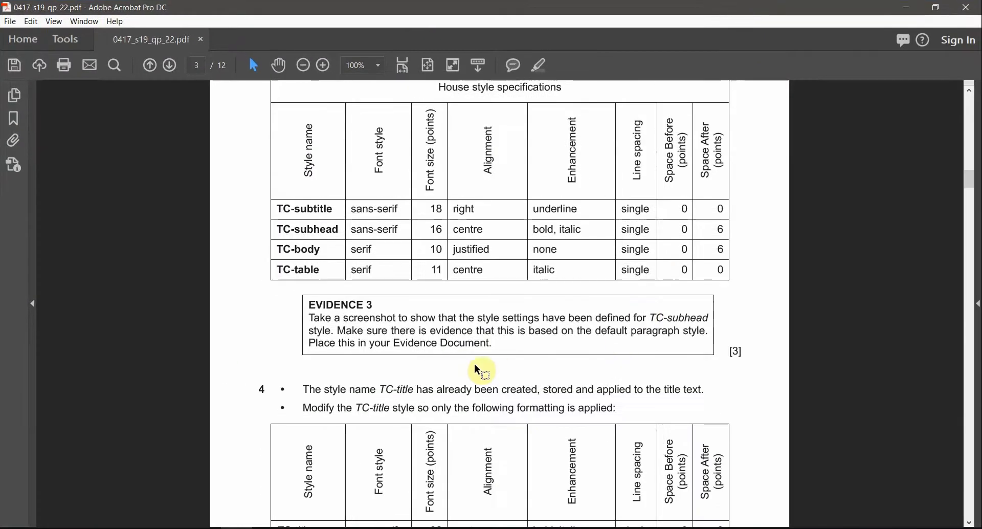
pyautogui.scroll(1, 474, 363)
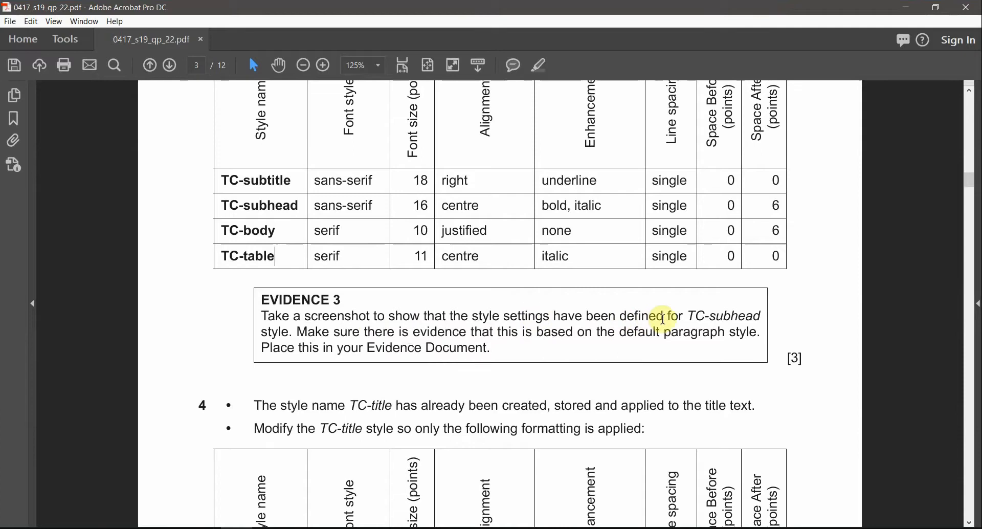
pyautogui.moveTo(687, 313); pyautogui.dragTo(763, 315)
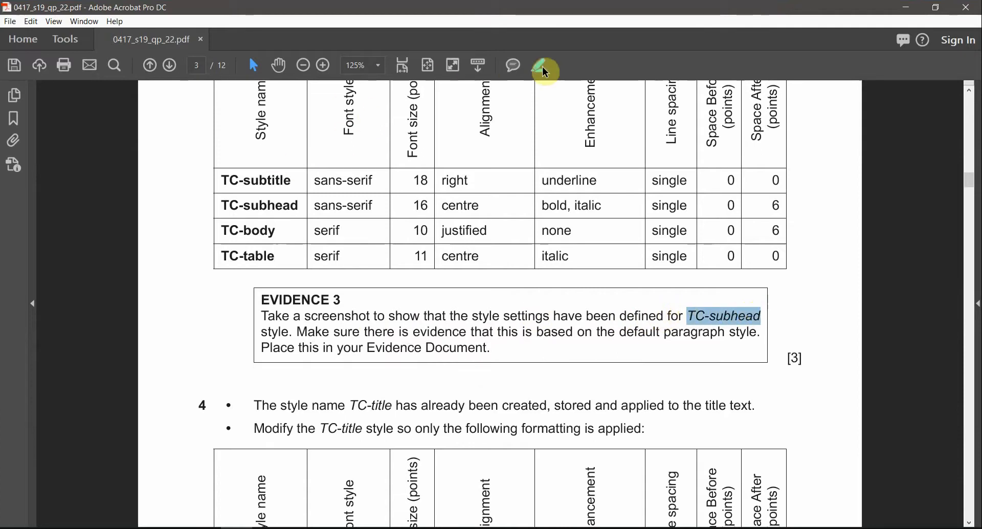
pyautogui.moveTo(302, 205); pyautogui.dragTo(222, 206)
# Step: Read the Evidence 3 screenshot requirement, then return to the TCREPORT report
pyautogui.moveTo(298, 332); pyautogui.dragTo(492, 330)
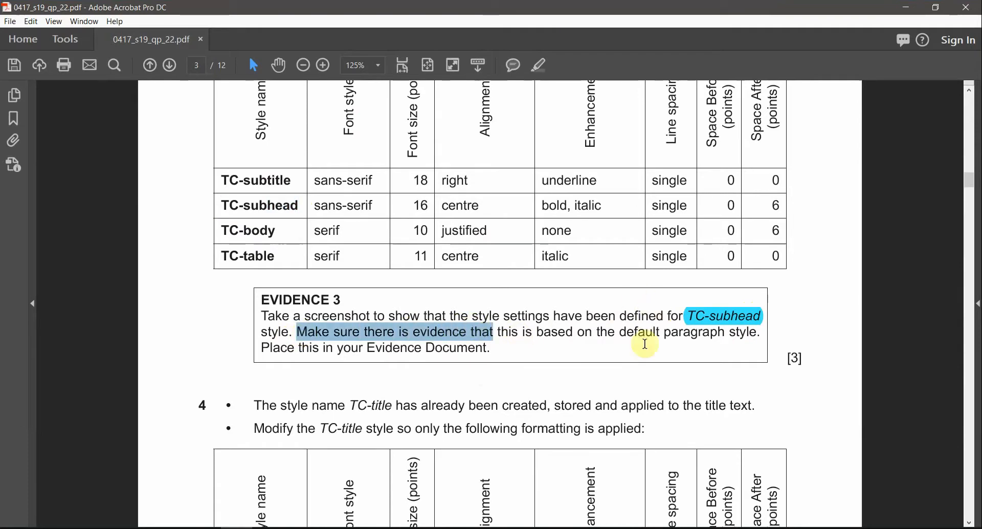
pyautogui.moveTo(653, 321); pyautogui.dragTo(762, 337)
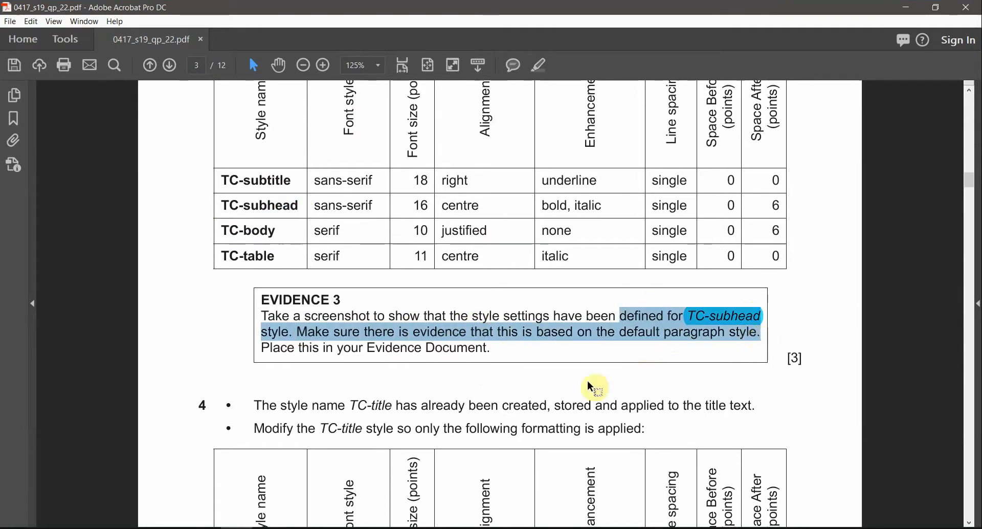
pyautogui.click(370, 344)
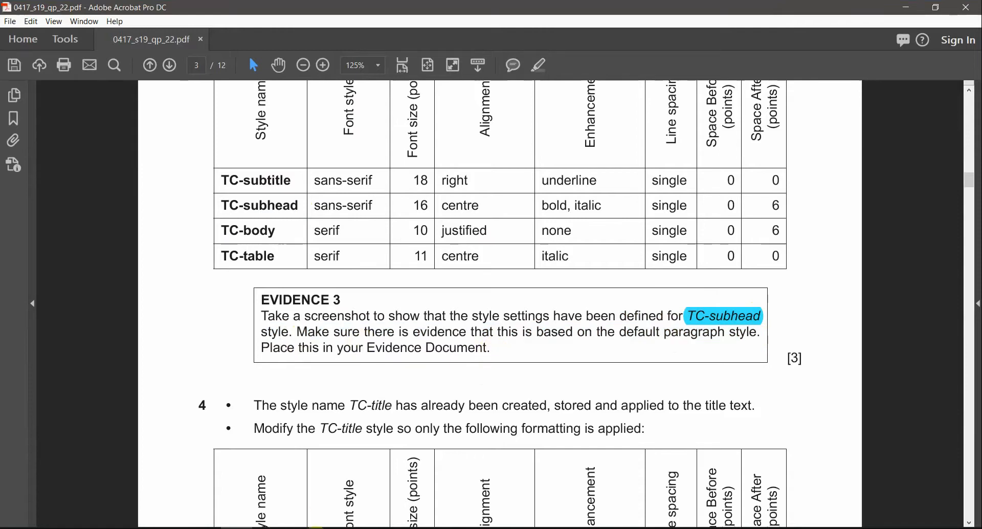
pyautogui.moveTo(307, 526)
pyautogui.click(358, 501)
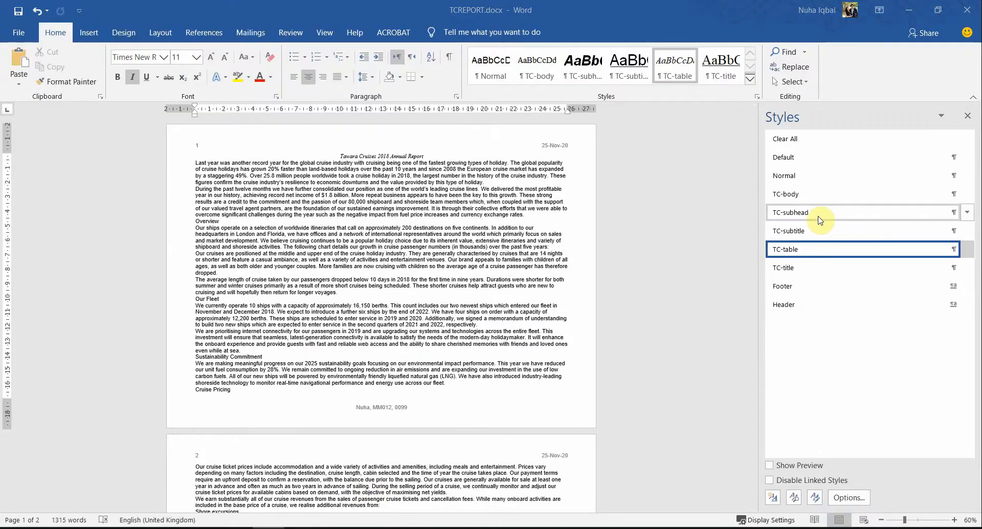
# Step: Apply the TC-subhead style to the report's title line
pyautogui.hotkey('alt', 'Tab')
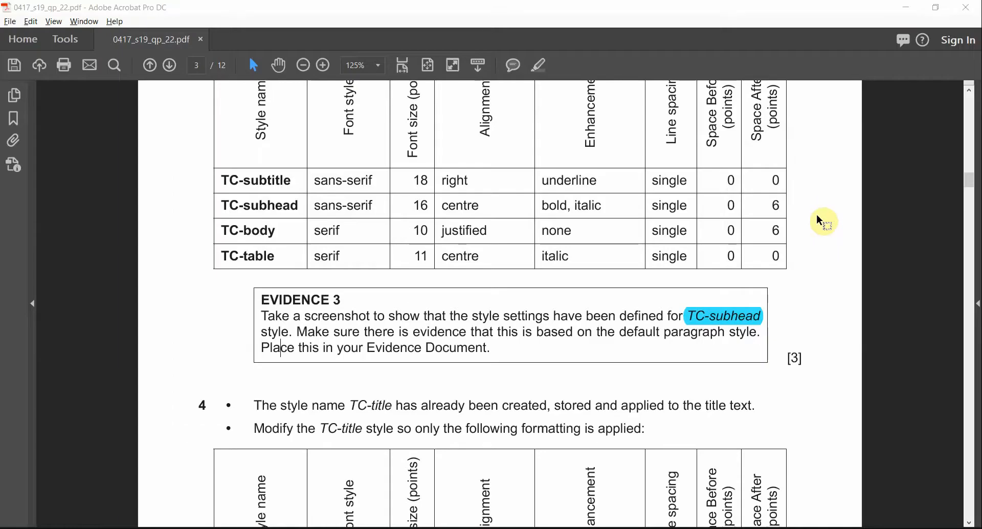
pyautogui.hotkey('alt', 'Tab')
pyautogui.click(804, 213)
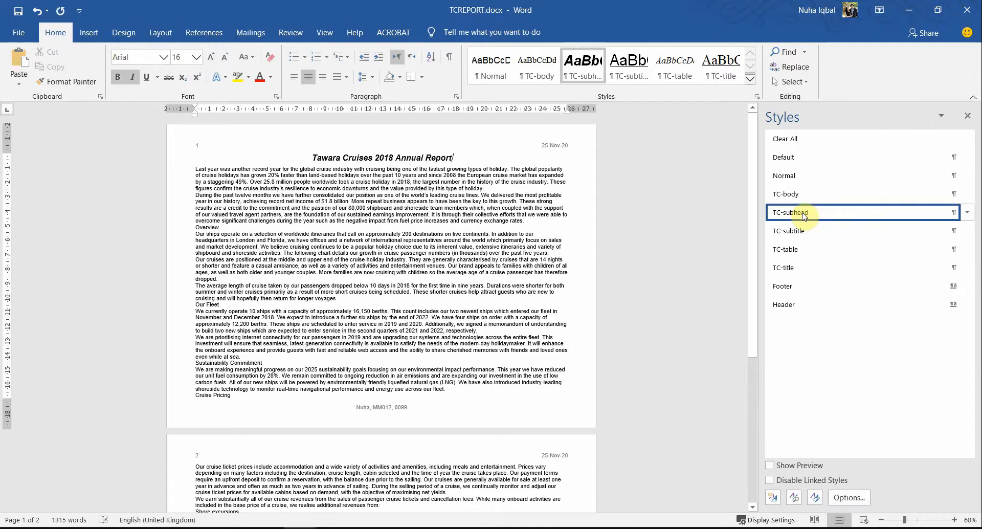
# Step: Review the TC-subhead Paragraph style settings in Modify Style and cancel without changes
pyautogui.rightClick(804, 214)
pyautogui.click(798, 244)
pyautogui.moveTo(636, 117); pyautogui.dragTo(377, 152)
pyautogui.click(366, 189)
pyautogui.click(364, 198)
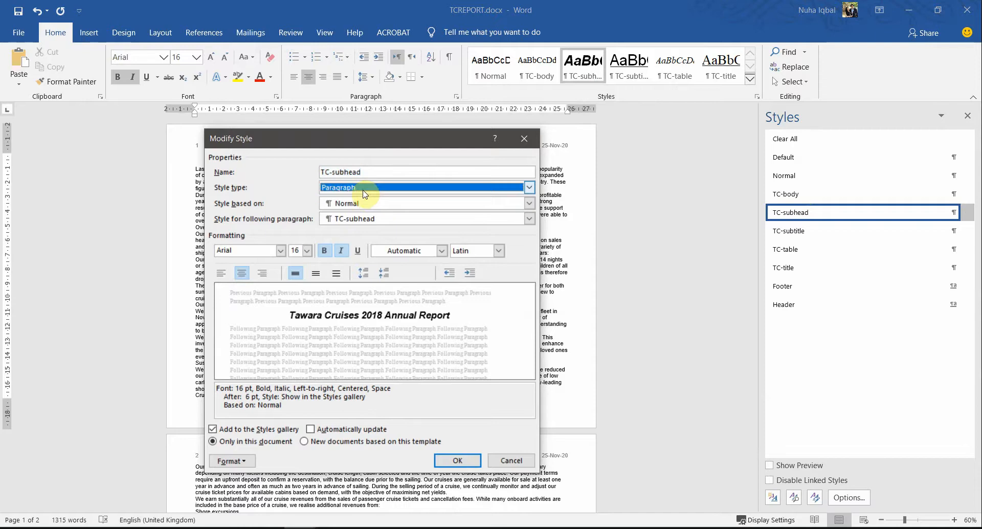
pyautogui.moveTo(282, 405); pyautogui.dragTo(217, 390)
pyautogui.click(303, 402)
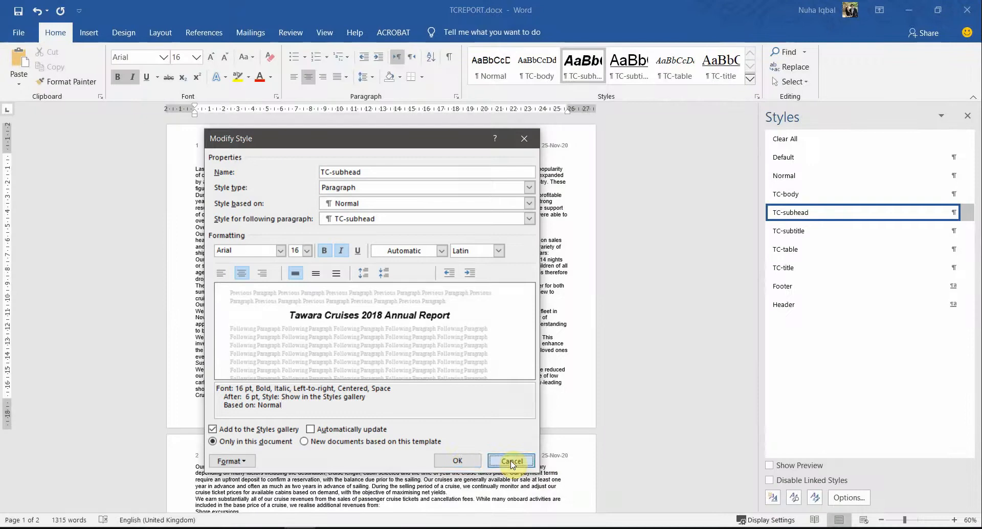
pyautogui.click(510, 460)
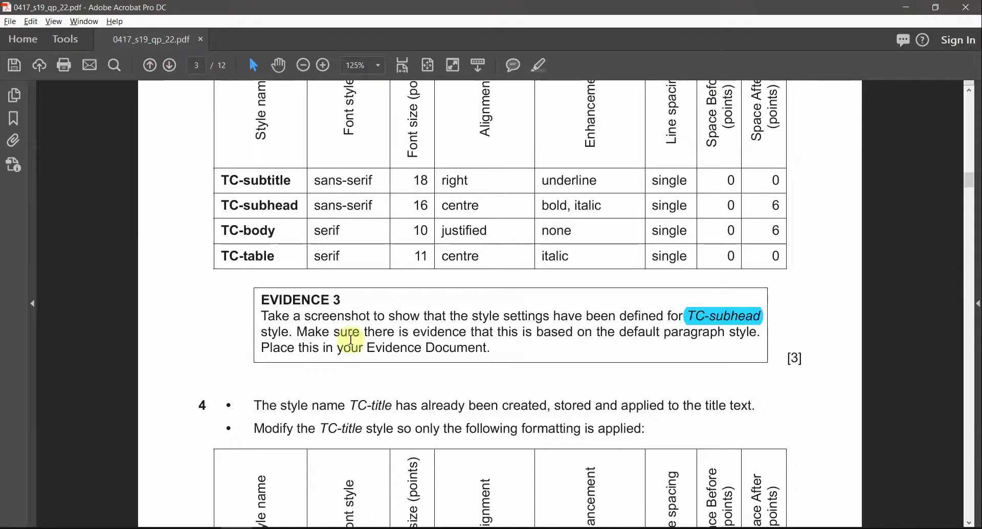
# Step: Highlight the EVIDENCE 3 heading in the exam paper in cyan
pyautogui.hotkey('alt', 'Tab')
pyautogui.tripleClick(309, 301)
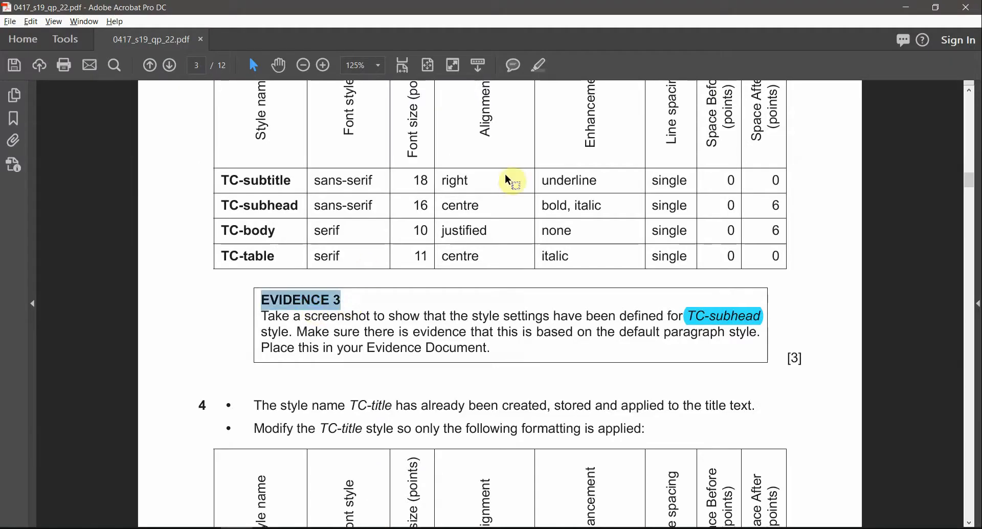
pyautogui.click(539, 69)
# Step: Paste the TC-subhead settings screenshot under Step 3 of the evidence document and shrink it
pyautogui.hotkey('alt', 'Tab')
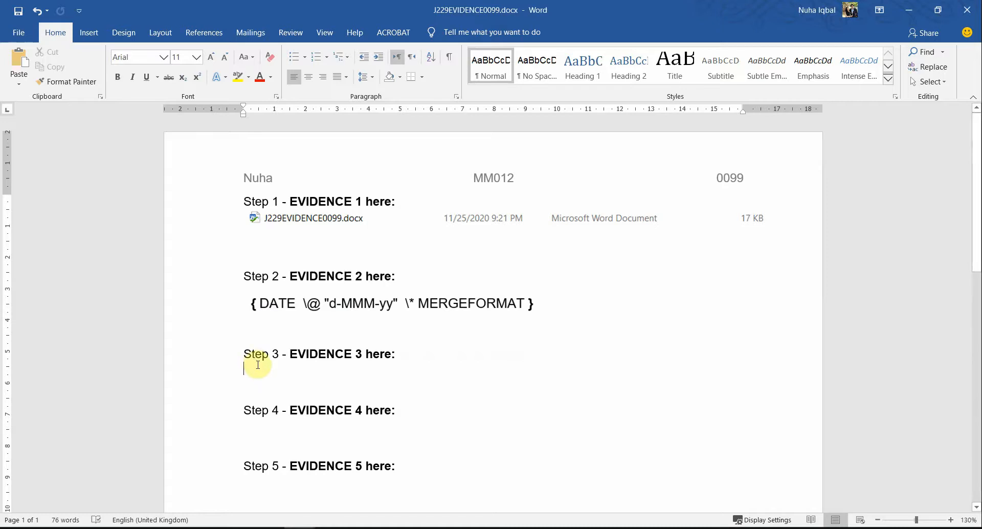
pyautogui.hotkey('ctrl', 'v')
pyautogui.keyDown('ctrl'); pyautogui.scroll(-5, 688, 301); pyautogui.keyUp('ctrl')
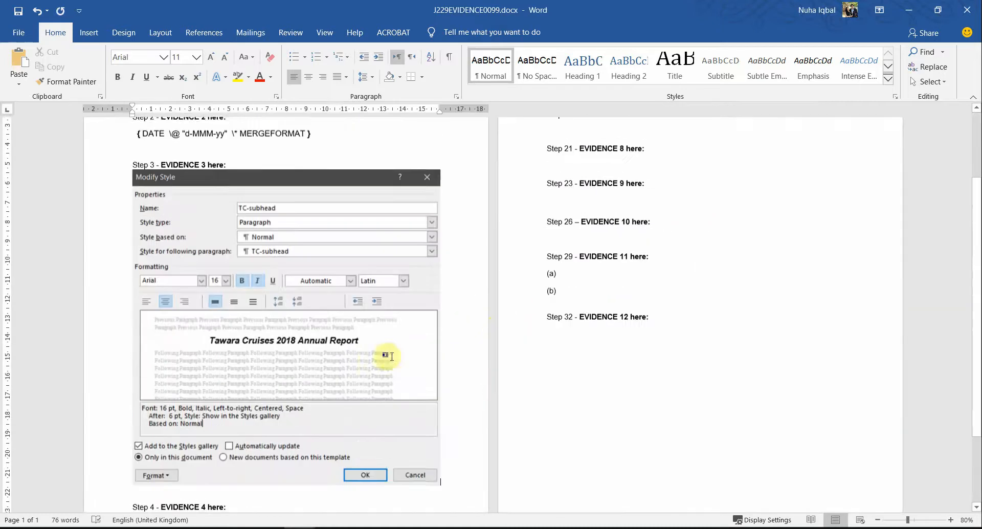
pyautogui.click(423, 467)
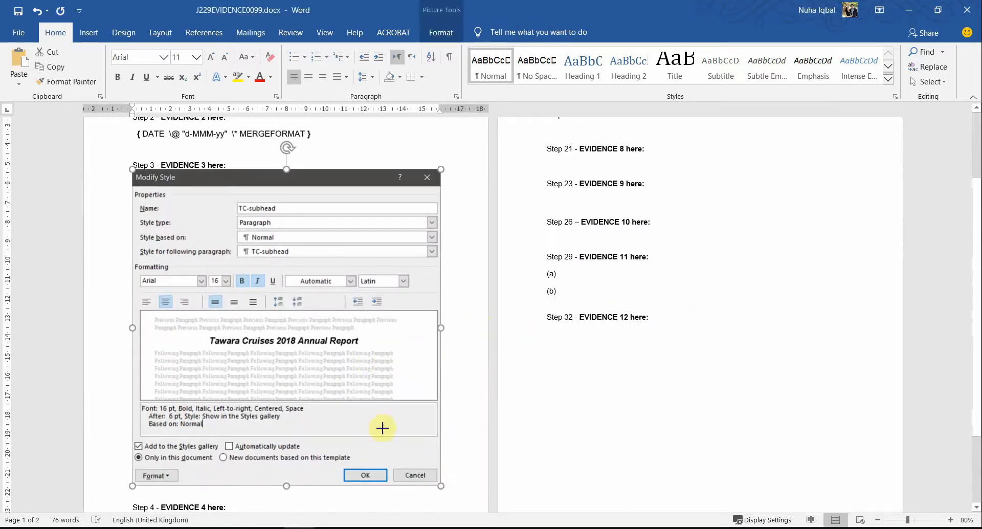
pyautogui.moveTo(383, 428); pyautogui.dragTo(364, 408)
pyautogui.click(363, 424)
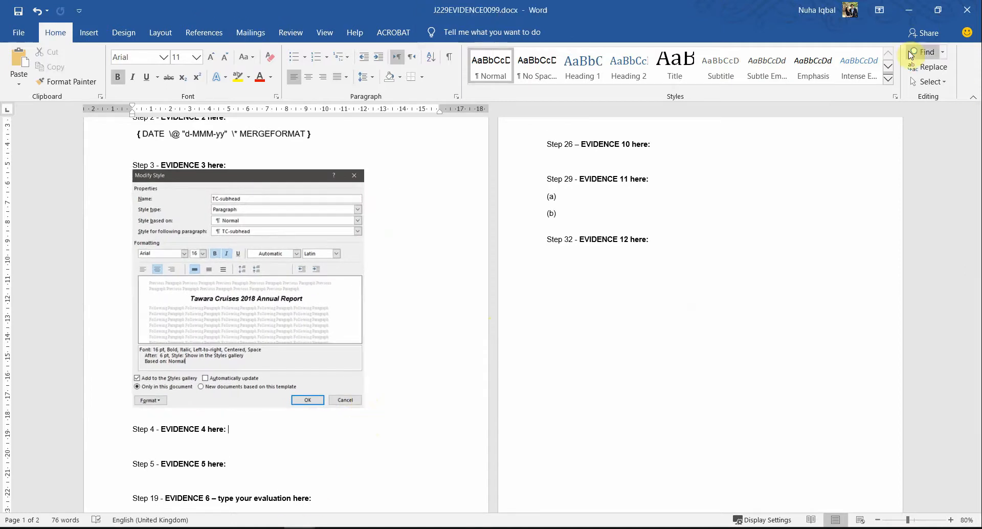
pyautogui.click(913, 14)
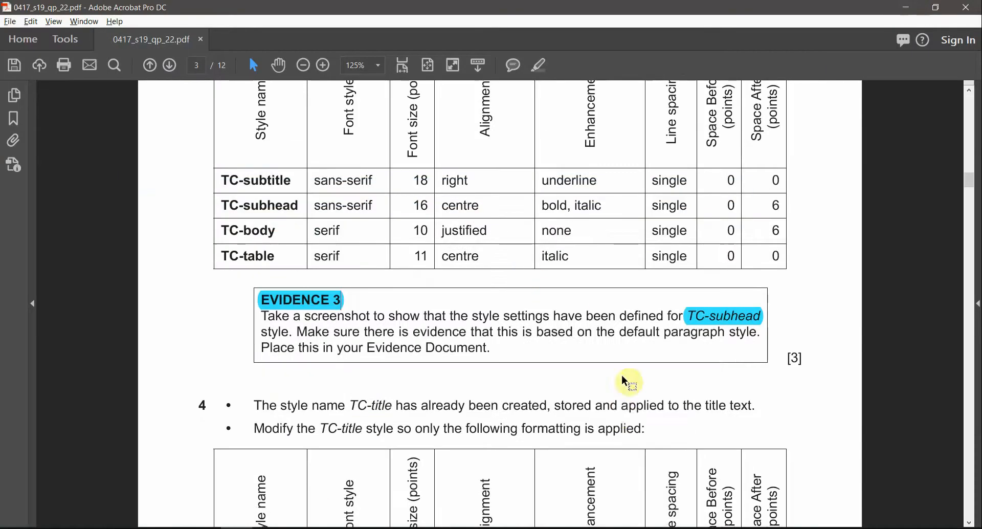
# Step: Highlight TC-title in task 4 of the exam paper in cyan and read its description
pyautogui.scroll(-5, 622, 376)
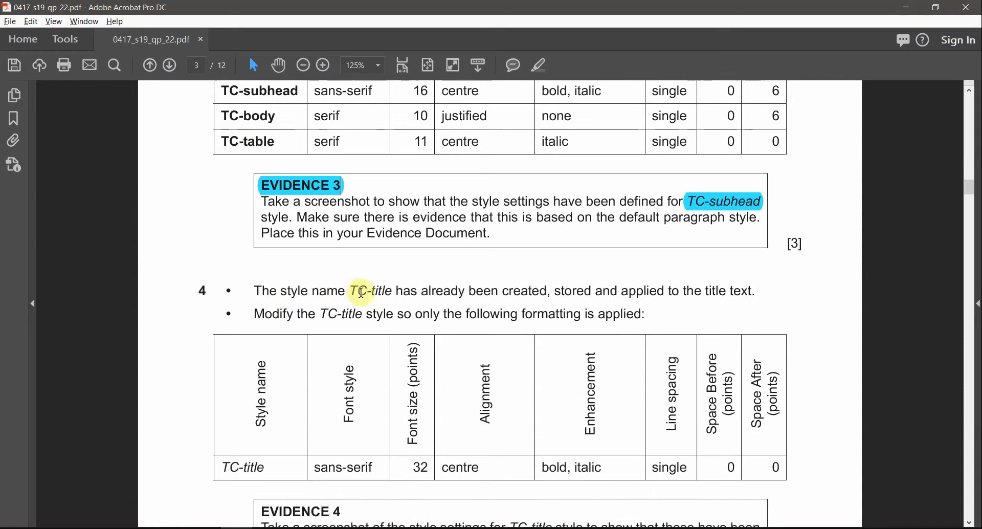
pyautogui.moveTo(349, 290); pyautogui.dragTo(381, 290)
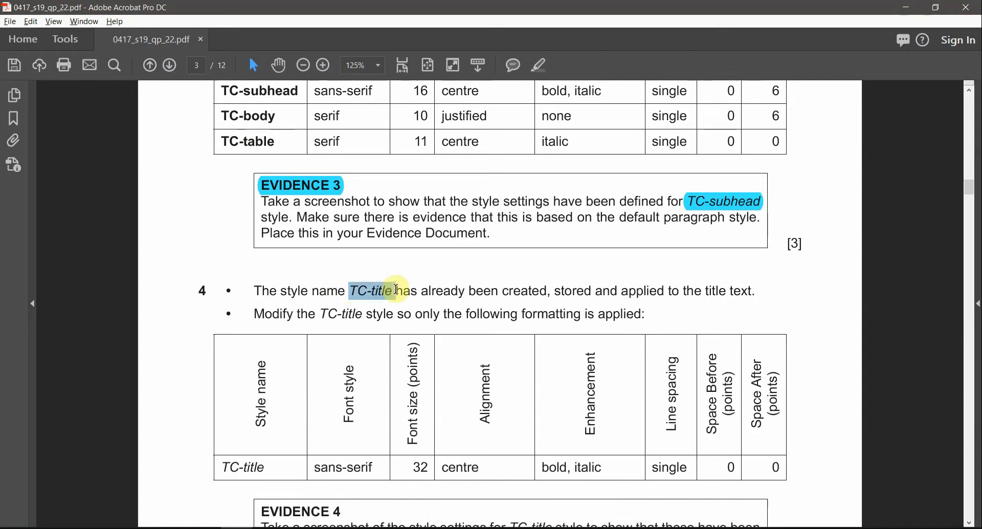
pyautogui.click(541, 65)
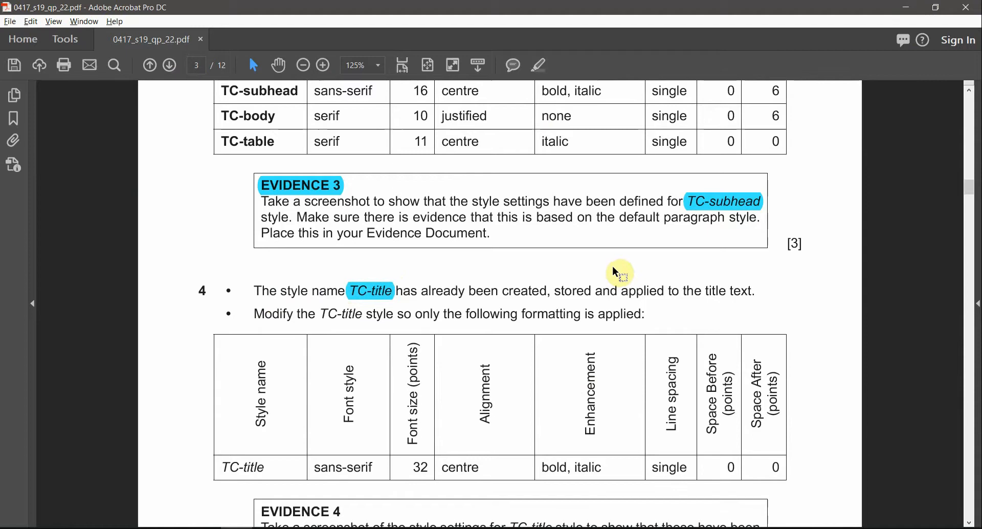
pyautogui.doubleClick(526, 291)
pyautogui.doubleClick(573, 291)
pyautogui.doubleClick(714, 291)
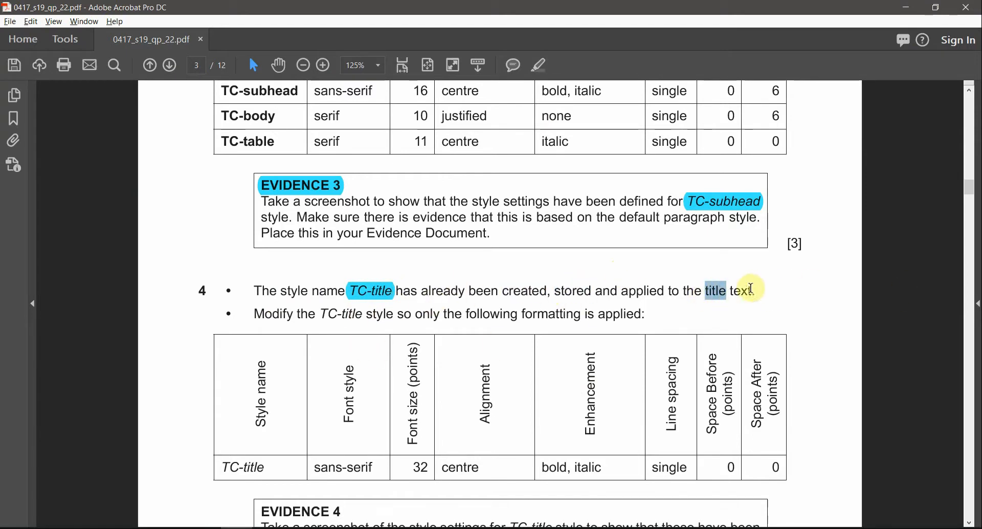
pyautogui.moveTo(753, 289); pyautogui.dragTo(718, 291)
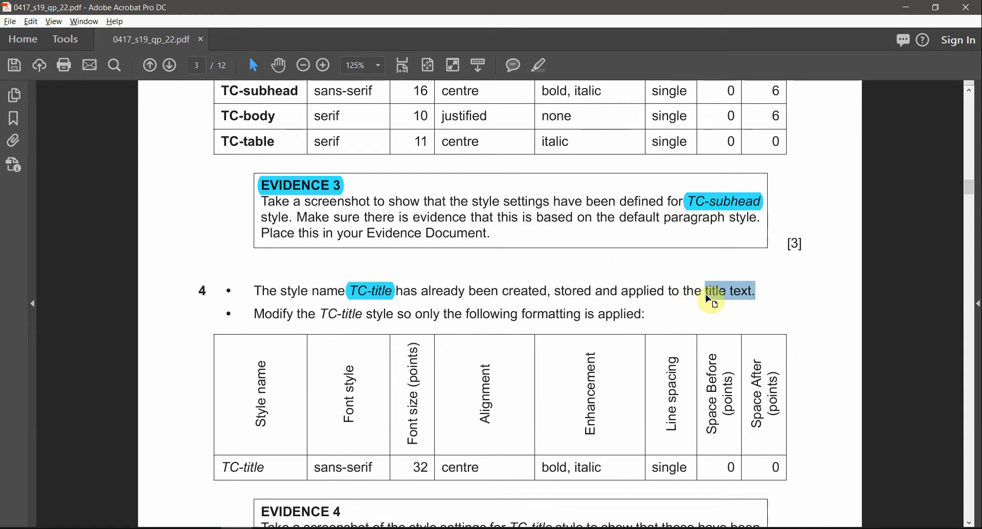
pyautogui.hotkey('alt', 'Tab')
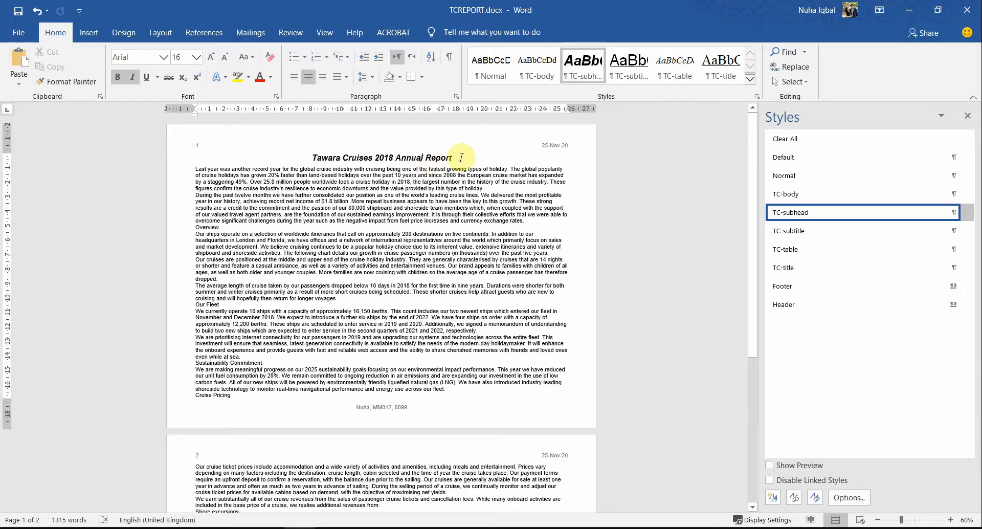
# Step: Apply the TC-title style to the 'Tawara Cruises 2018 Annual Report' title
pyautogui.moveTo(461, 157); pyautogui.dragTo(309, 157)
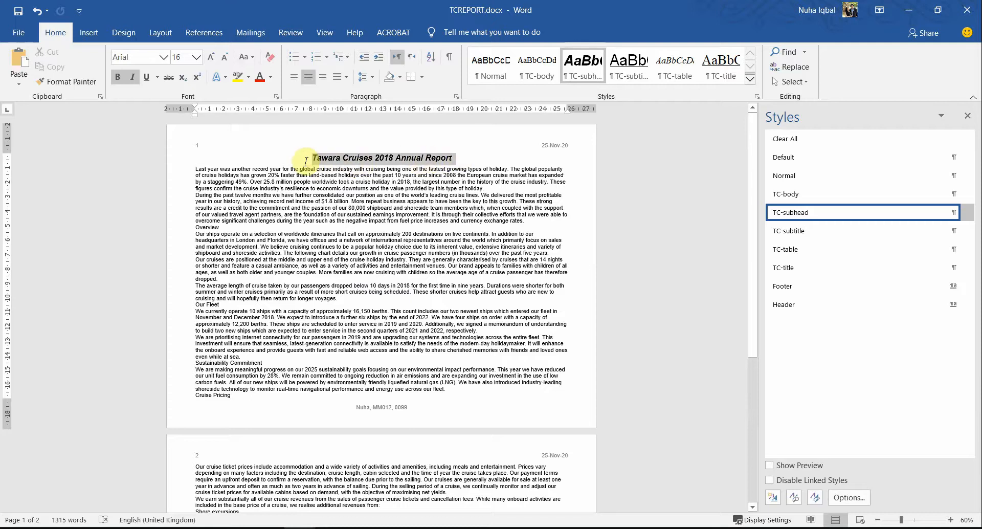
pyautogui.keyDown('ctrl'); pyautogui.scroll(2, 487, 267); pyautogui.keyUp('ctrl')
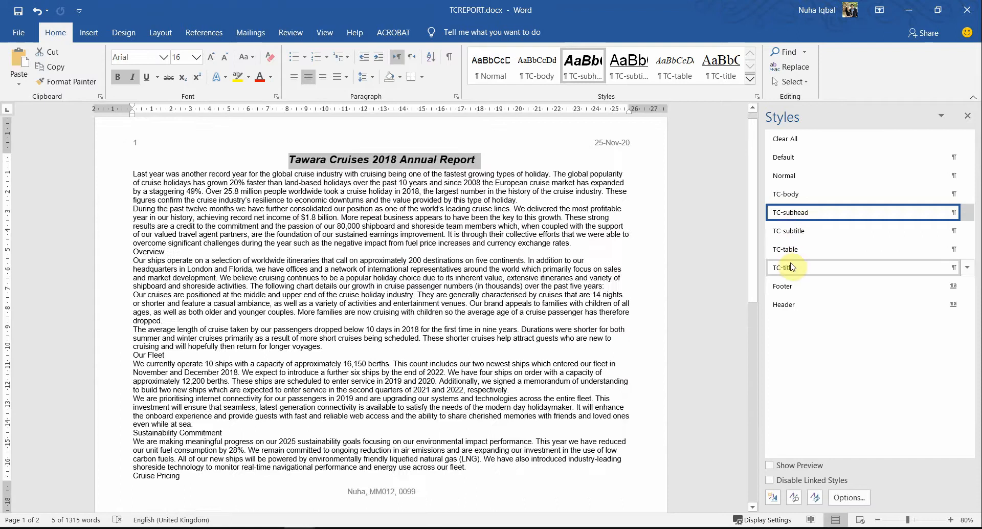
pyautogui.click(792, 266)
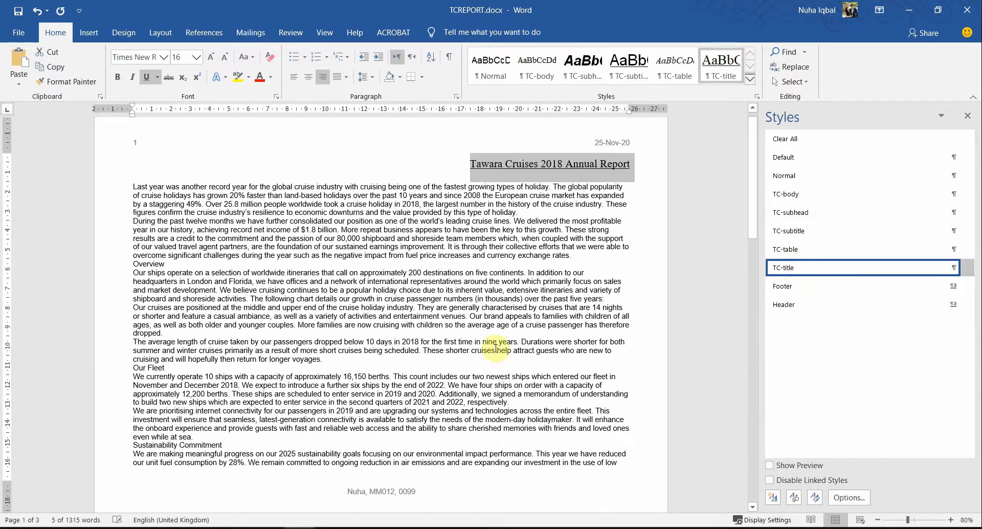
pyautogui.hotkey('alt', 'Tab')
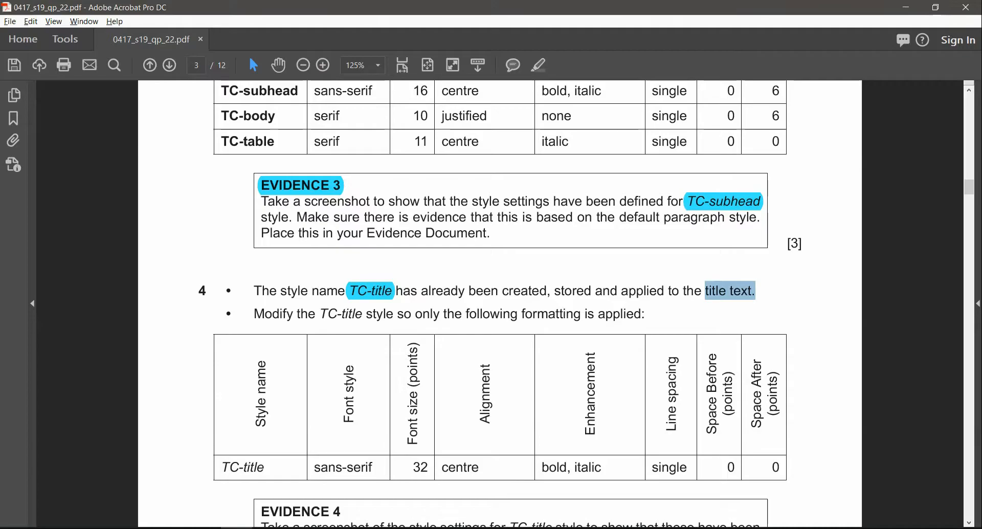
# Step: Mark task 4's TC-title formatting values and tile the exam paper left of the Word report
pyautogui.click(293, 313)
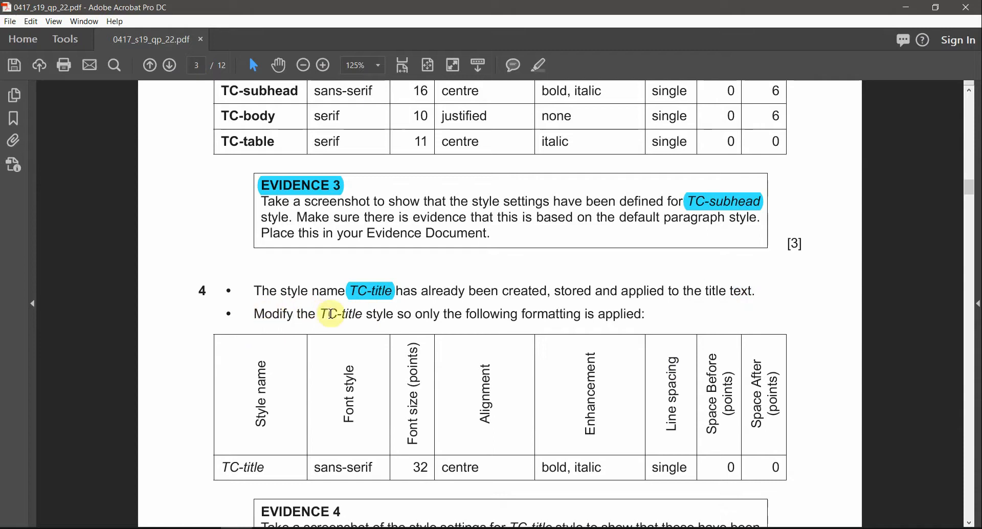
pyautogui.moveTo(321, 313); pyautogui.dragTo(395, 314)
pyautogui.scroll(-2, 587, 340)
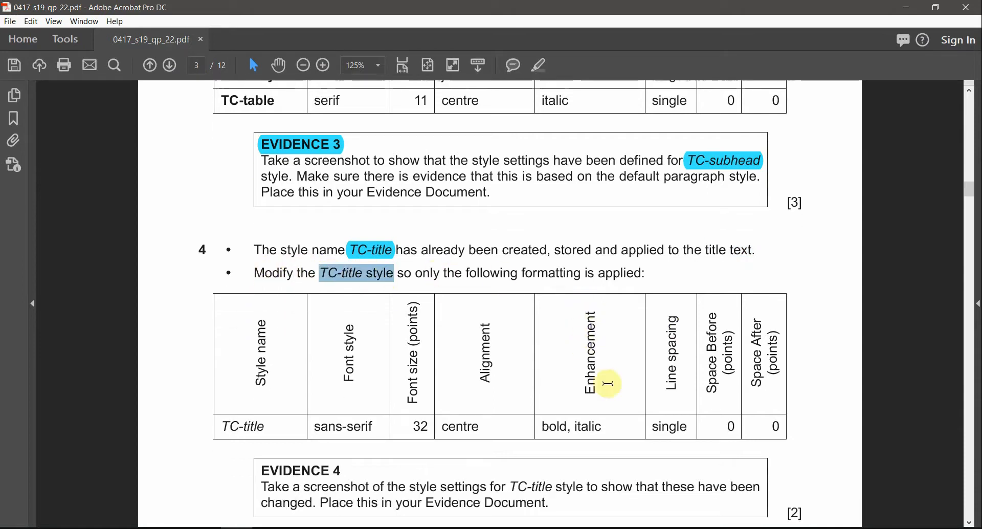
pyautogui.click(438, 429)
pyautogui.moveTo(439, 428); pyautogui.dragTo(741, 430)
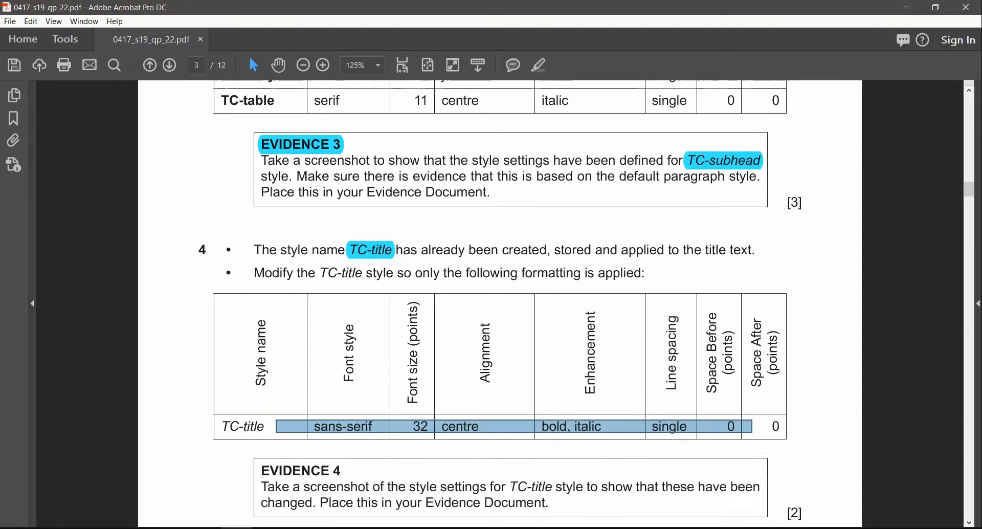
pyautogui.click(229, 452)
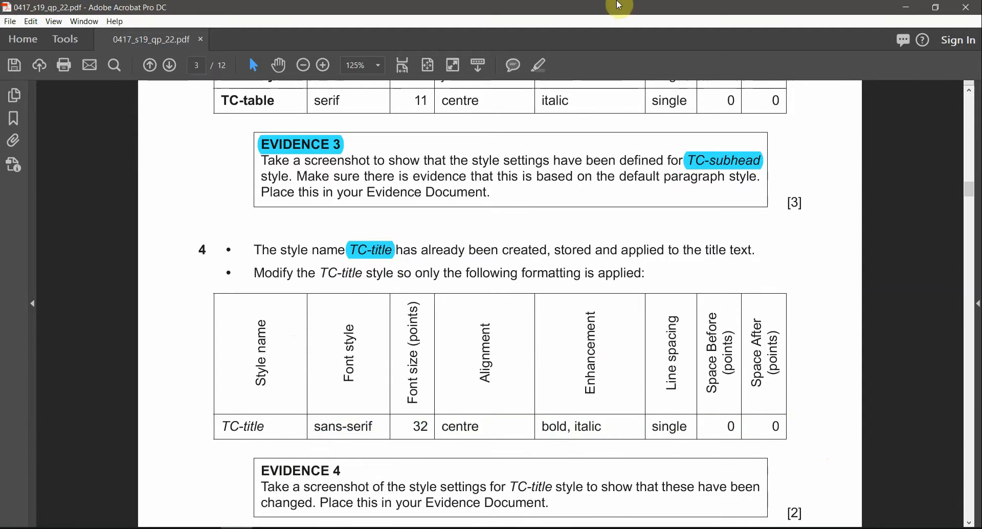
pyautogui.moveTo(618, 6); pyautogui.dragTo(0, 367)
pyautogui.click(787, 222)
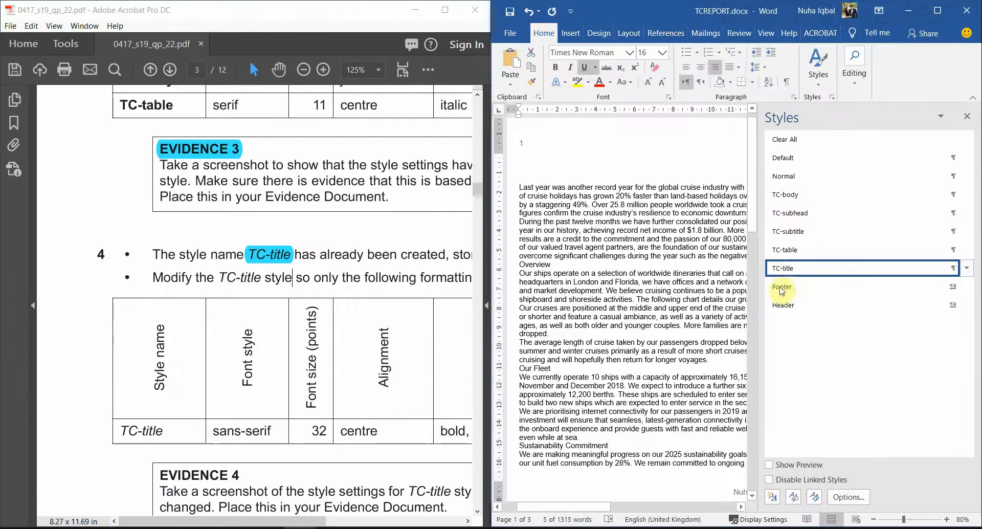
# Step: Set the TC-title style's font to Calibri (Body), 32 pt
pyautogui.rightClick(791, 271)
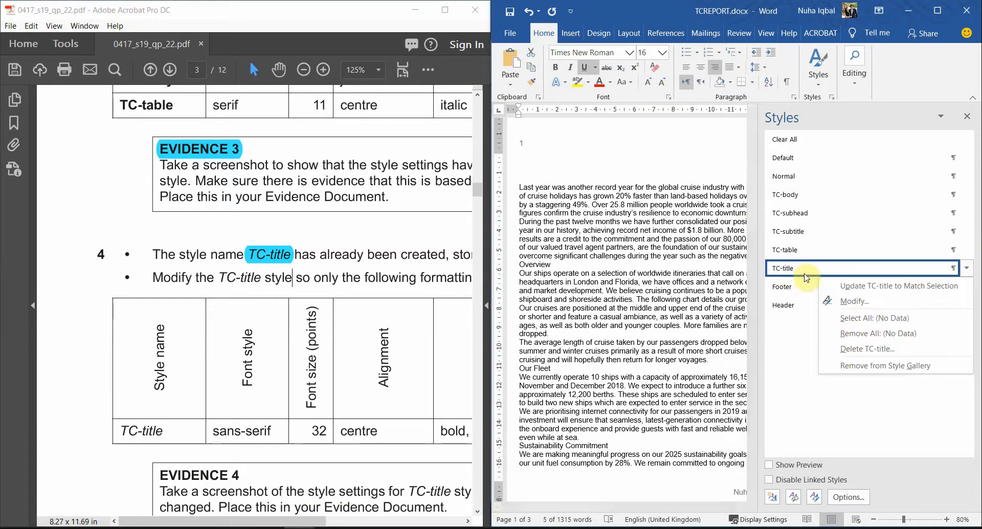
pyautogui.click(845, 299)
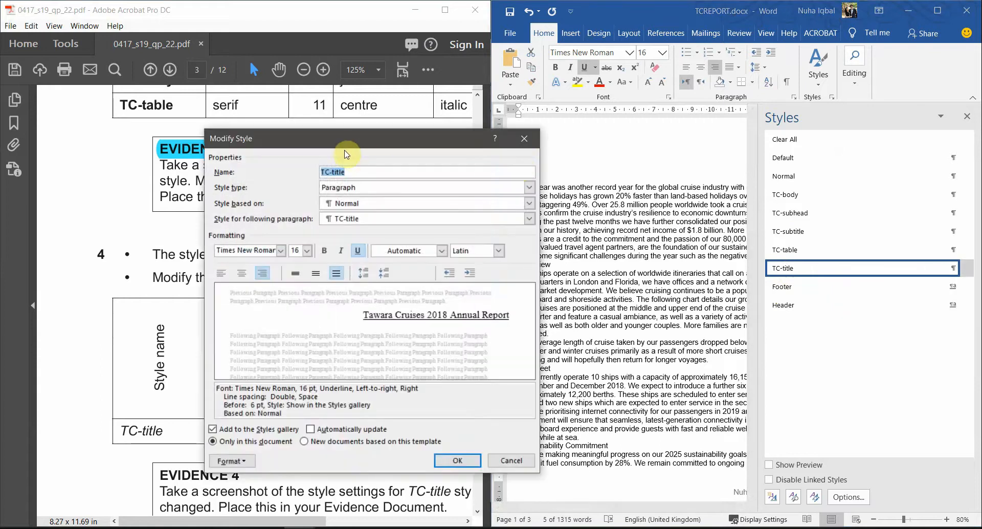
pyautogui.moveTo(342, 151); pyautogui.dragTo(672, 113)
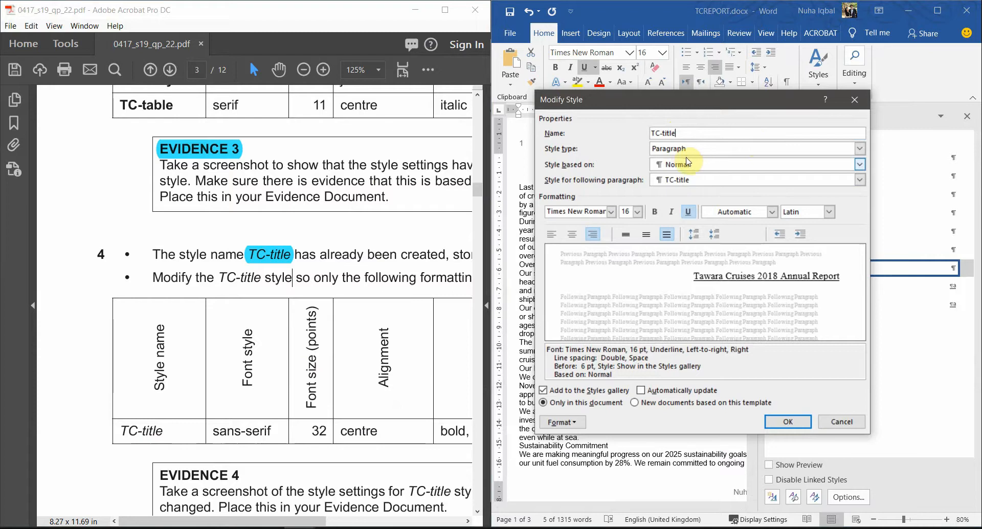
pyautogui.click(611, 211)
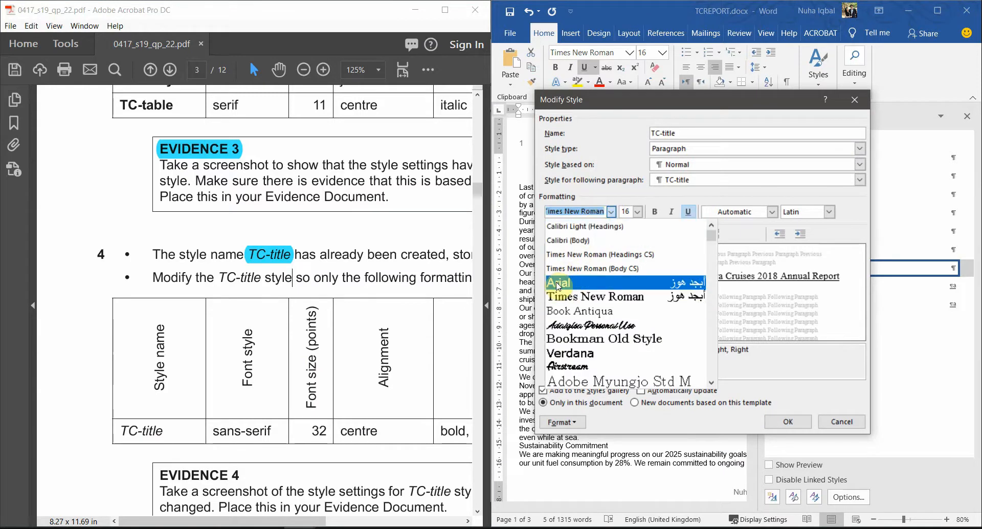
pyautogui.click(570, 240)
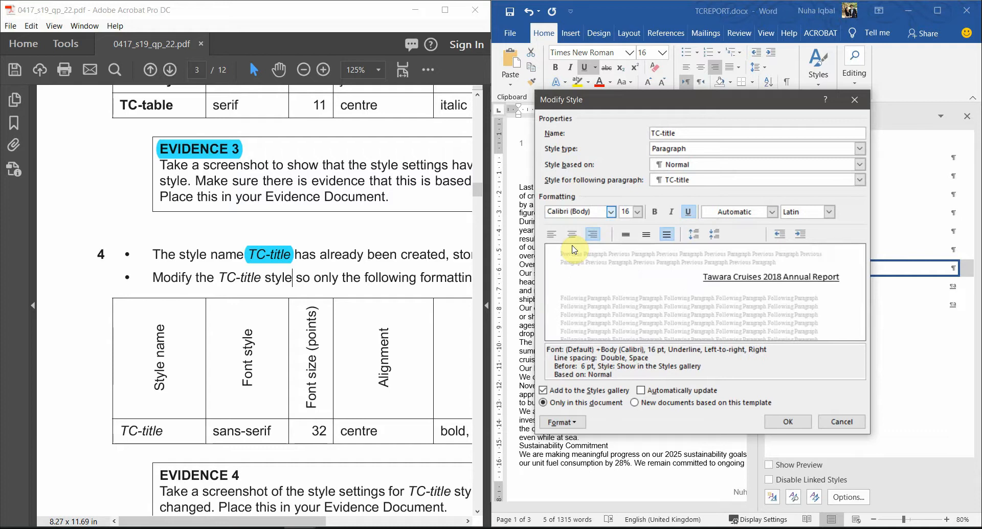
pyautogui.click(638, 212)
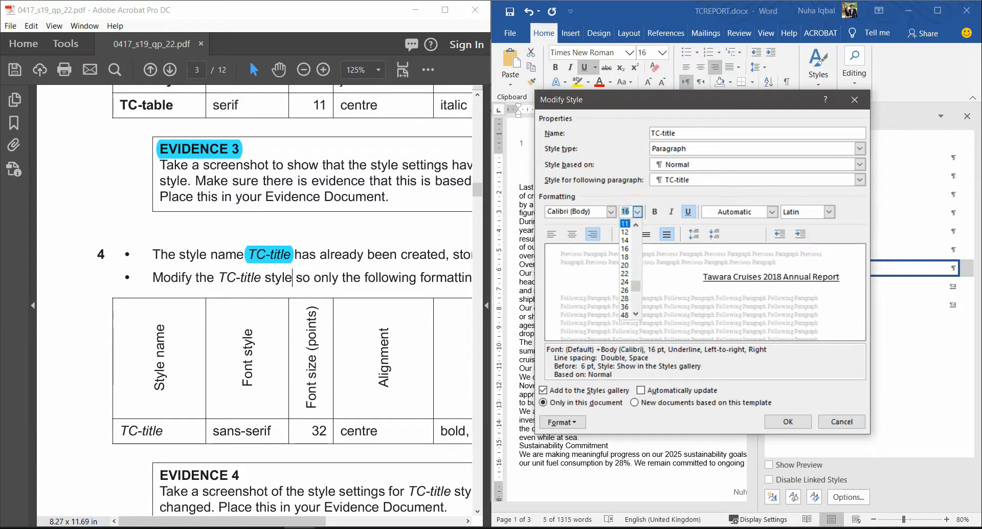
pyautogui.write('32')
pyautogui.press('Return')
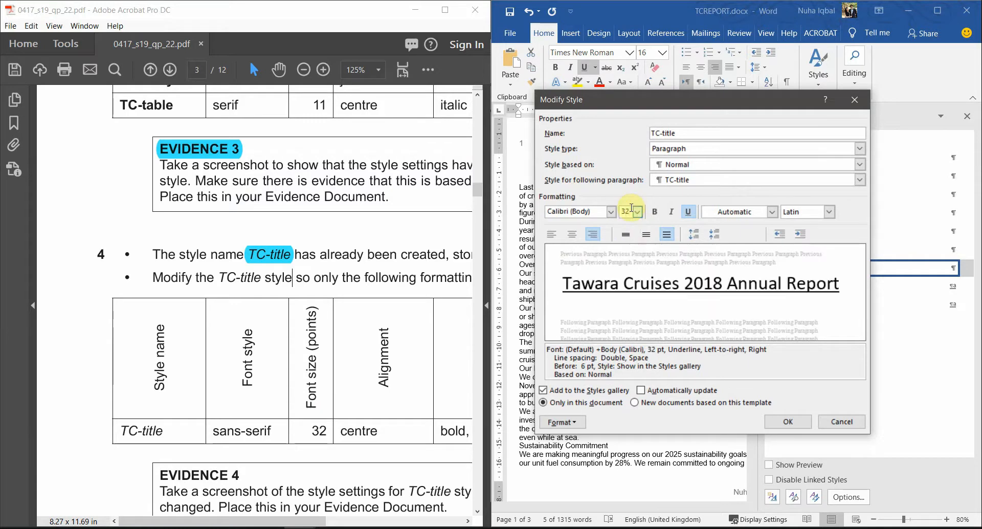
# Step: Make TC-title centred, bold and italic with no underline
pyautogui.doubleClick(353, 431)
pyautogui.click(571, 236)
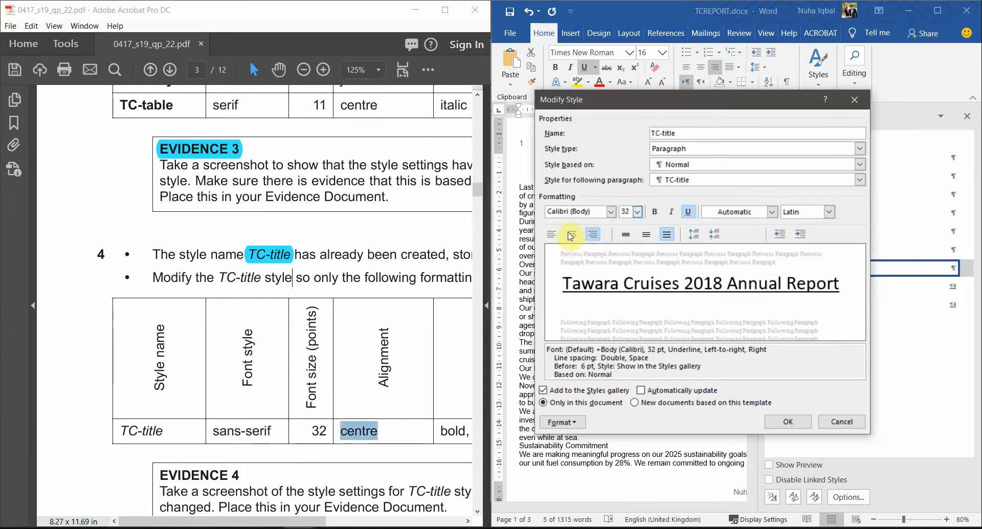
pyautogui.click(573, 236)
pyautogui.keyDown('ctrl'); pyautogui.scroll(-1, 293, 386); pyautogui.keyUp('ctrl')
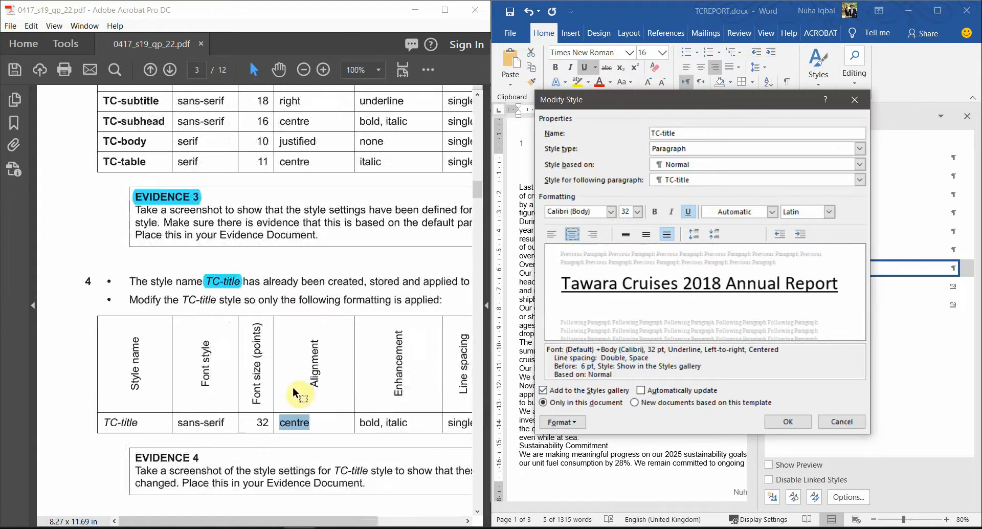
pyautogui.doubleClick(287, 413)
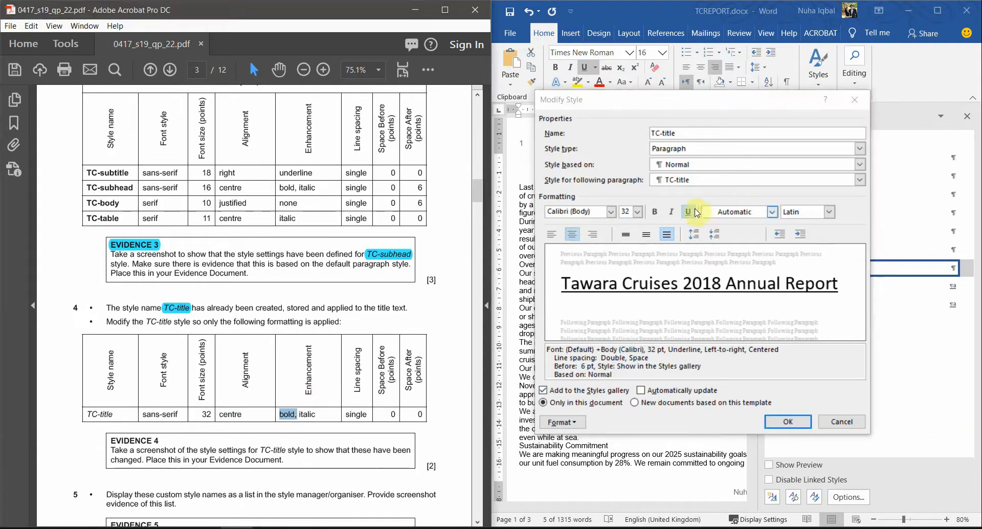
pyautogui.click(654, 213)
pyautogui.click(656, 214)
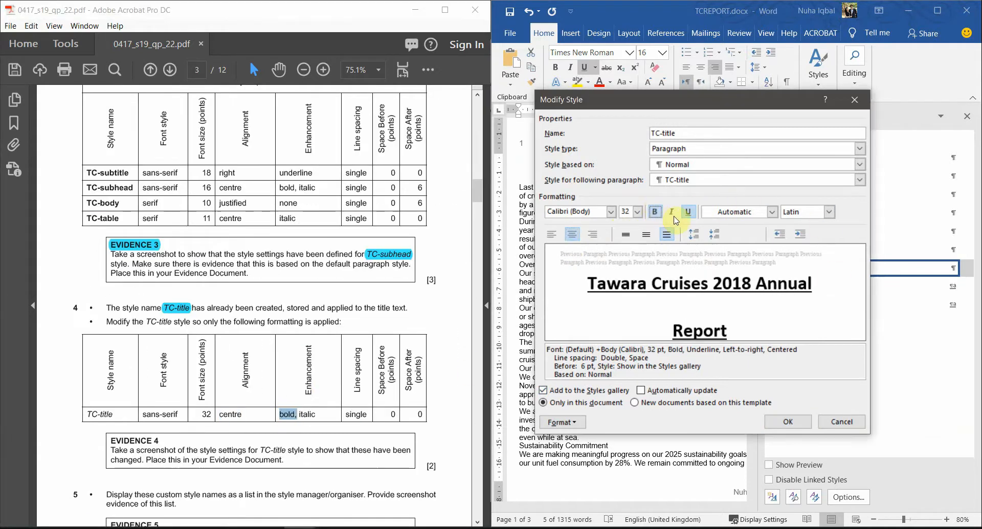
pyautogui.click(672, 217)
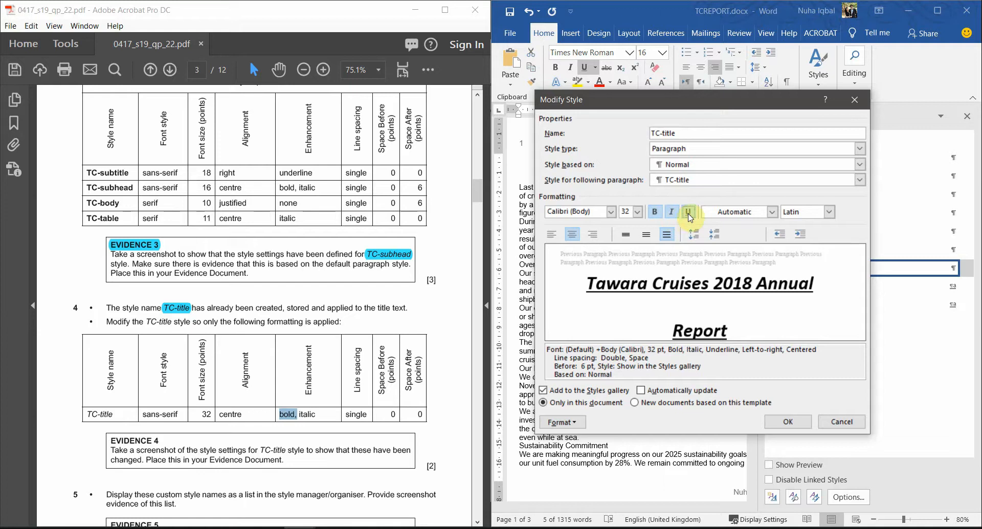
pyautogui.click(688, 213)
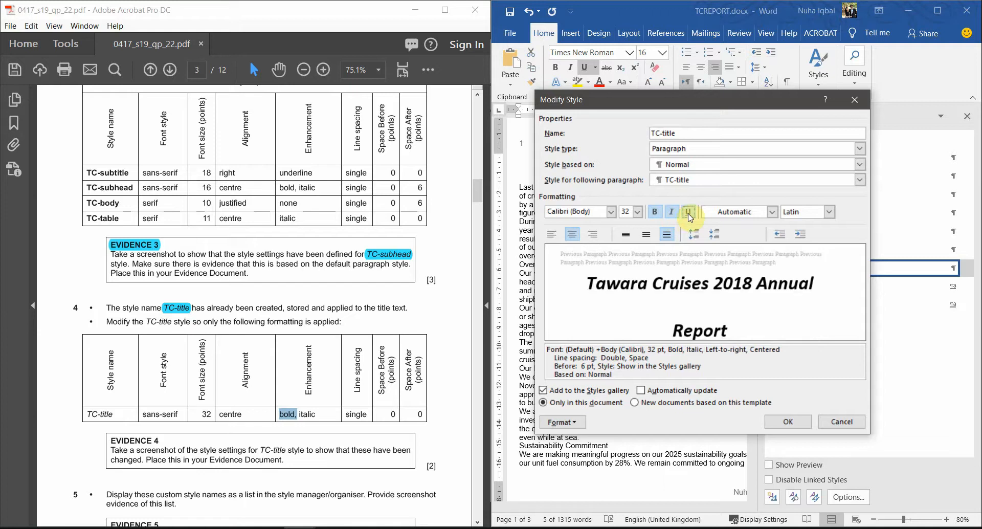
# Step: Give TC-title single line spacing with 0 pt space before, and save the style
pyautogui.click(358, 412)
pyautogui.moveTo(346, 415); pyautogui.dragTo(372, 416)
pyautogui.doubleClick(393, 413)
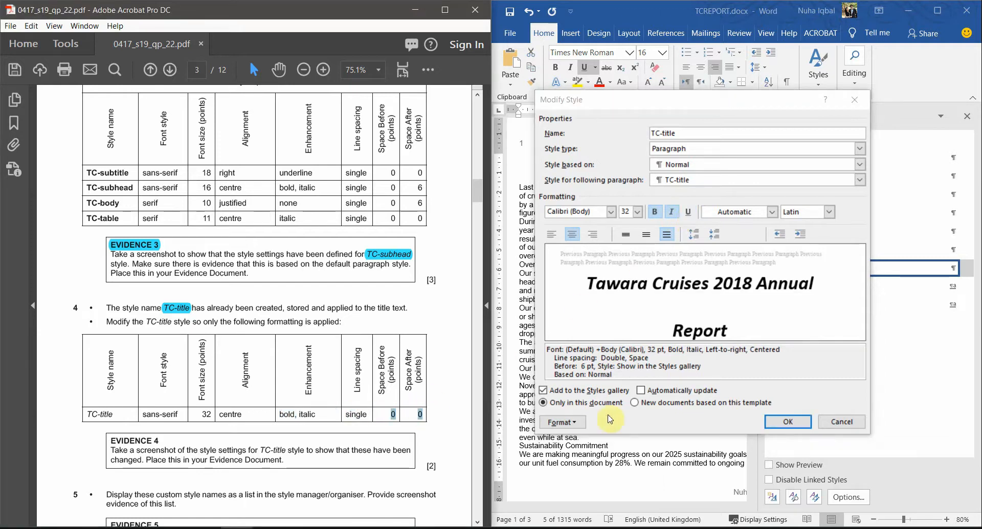
pyautogui.click(566, 423)
pyautogui.click(566, 423)
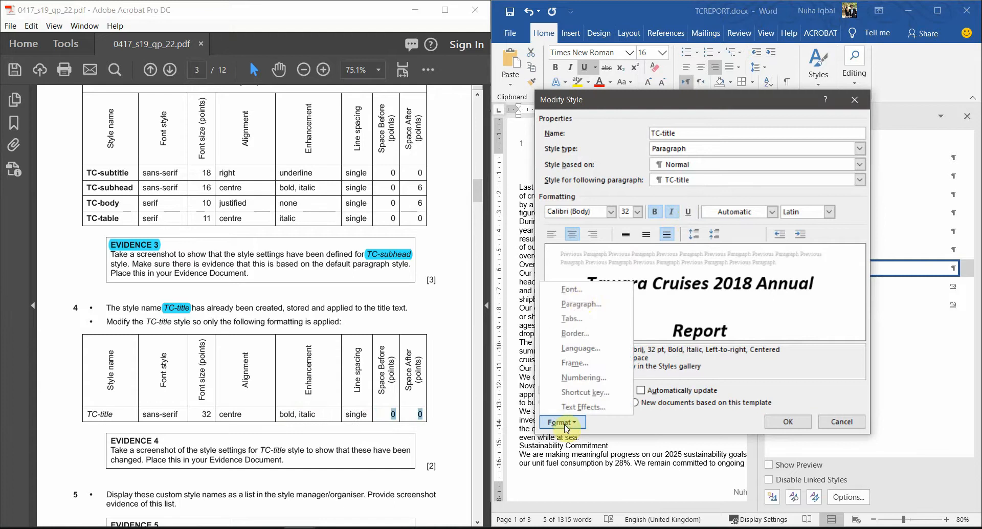
pyautogui.click(580, 305)
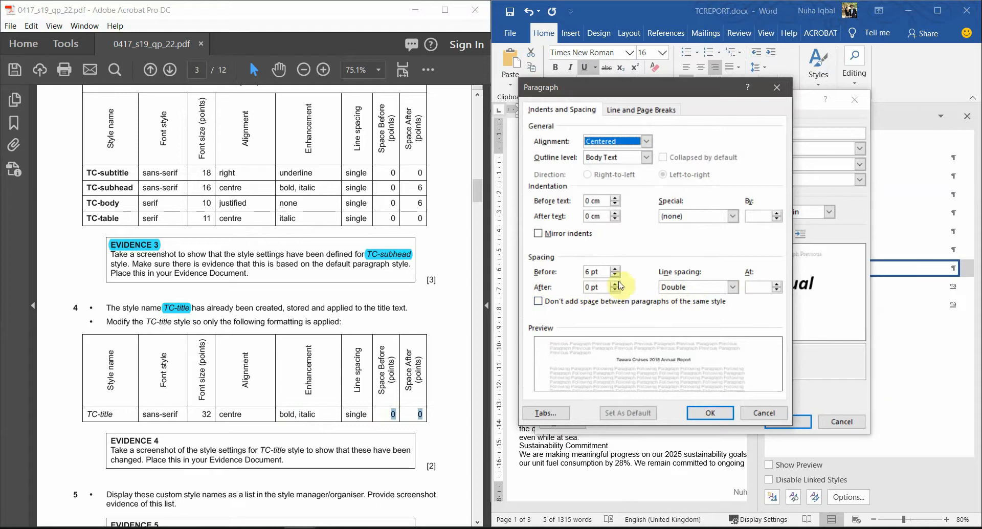
pyautogui.click(691, 288)
pyautogui.click(677, 300)
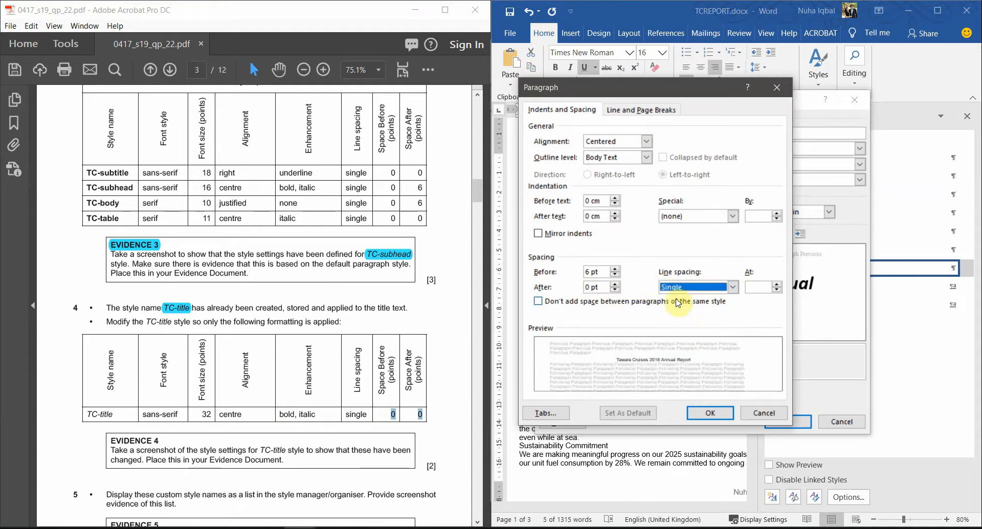
pyautogui.click(613, 275)
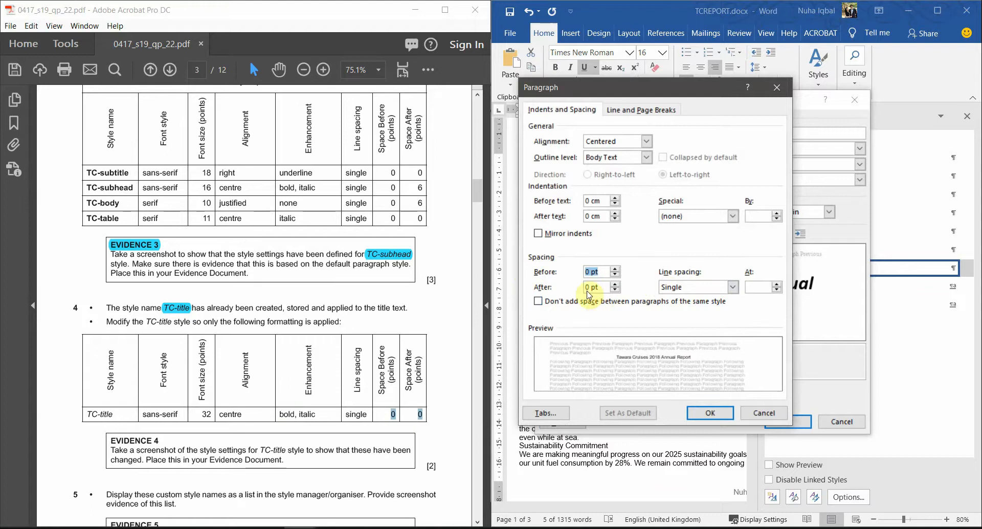
pyautogui.click(710, 415)
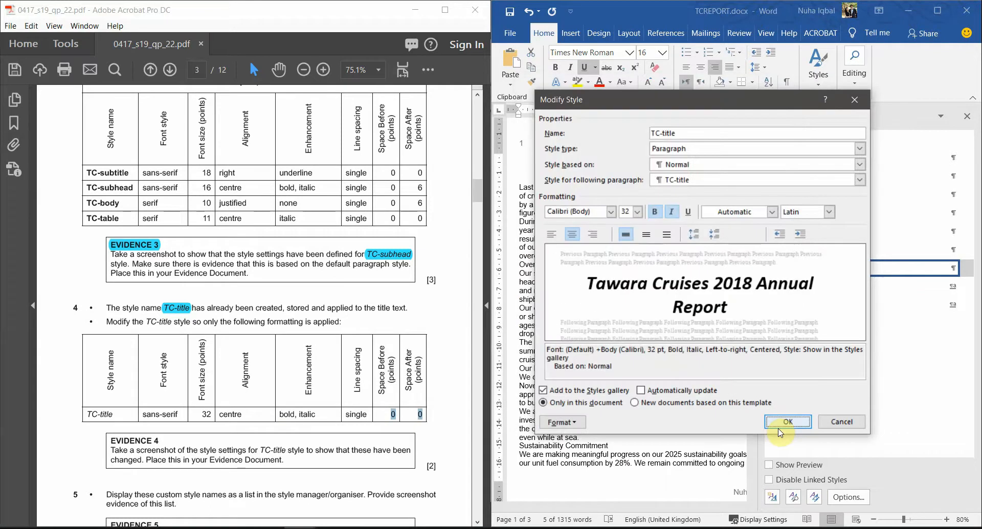
pyautogui.click(782, 426)
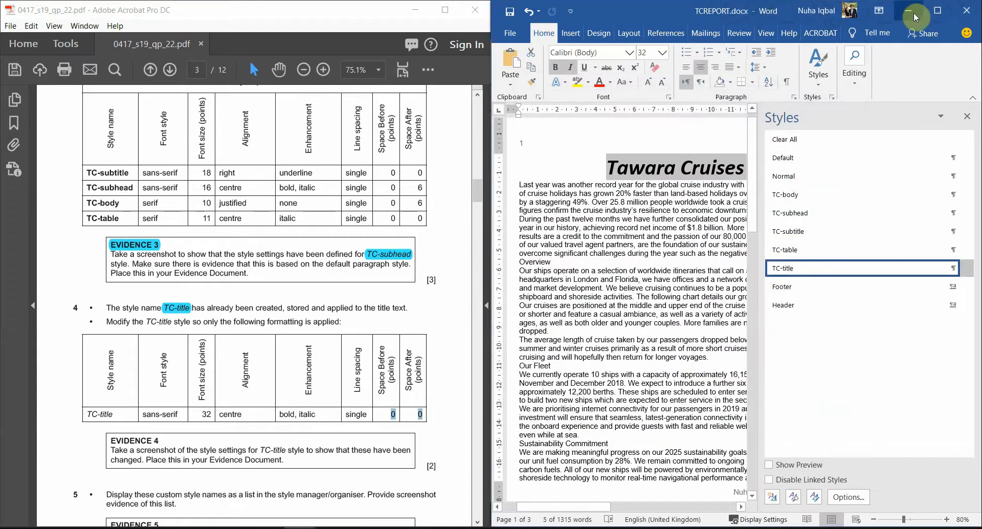
# Step: Maximize the exam paper and Word report windows and reselect the report title
pyautogui.click(445, 9)
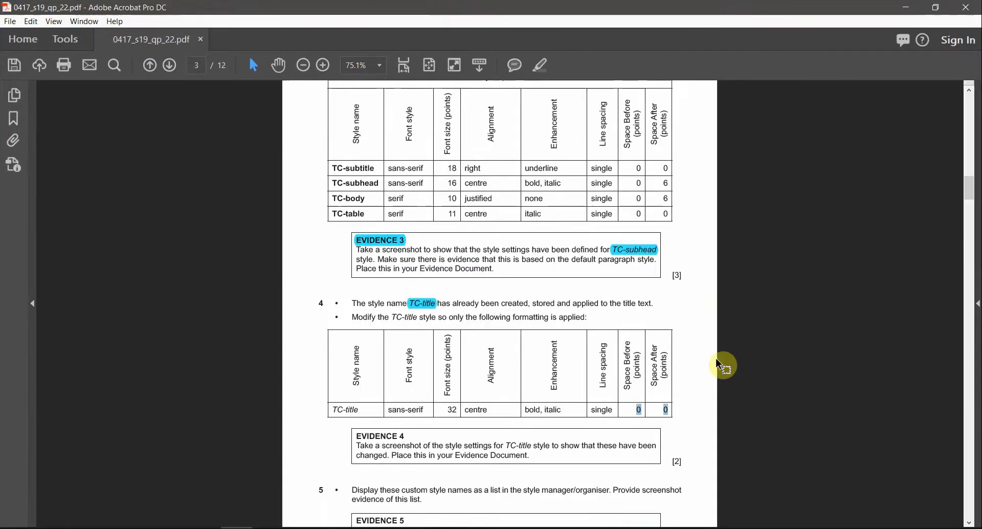
pyautogui.scroll(2, 721, 365)
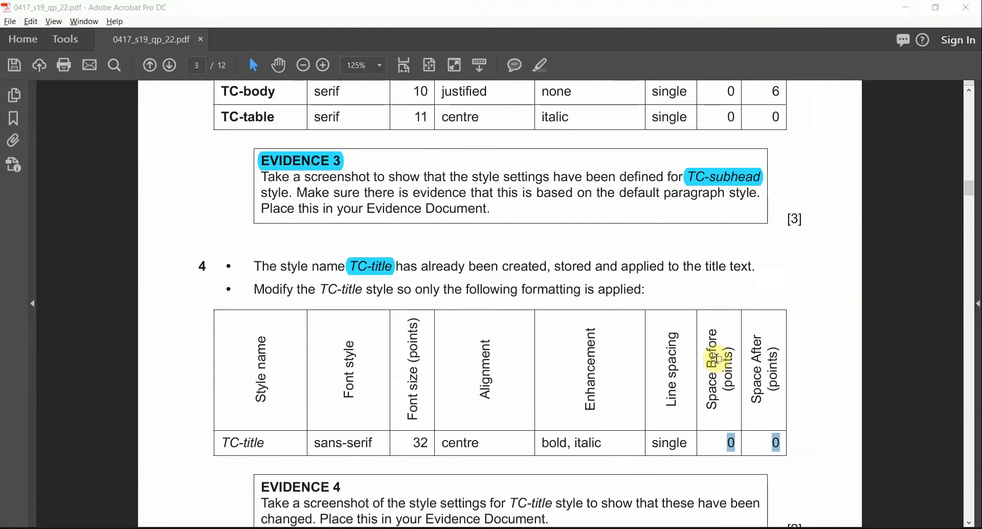
pyautogui.hotkey('alt', 'Tab')
pyautogui.click(943, 10)
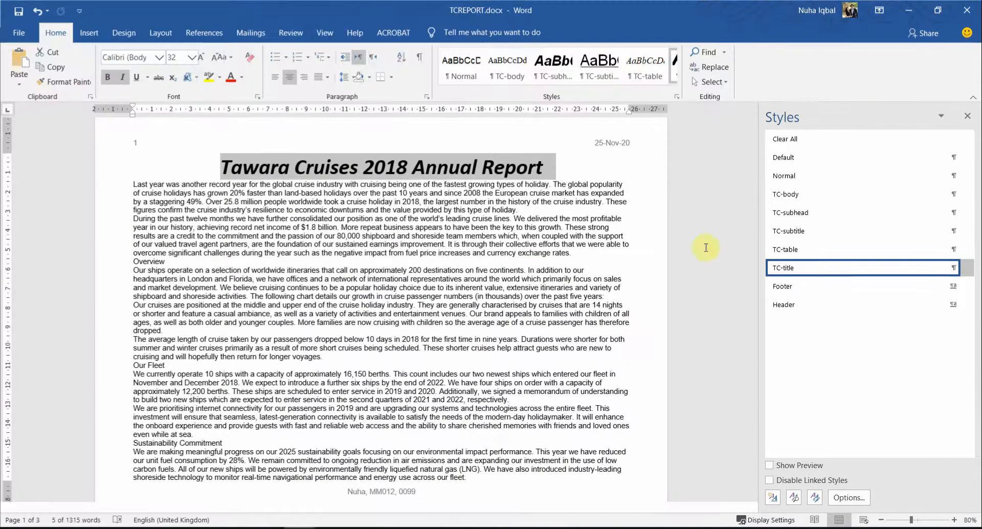
pyautogui.click(466, 170)
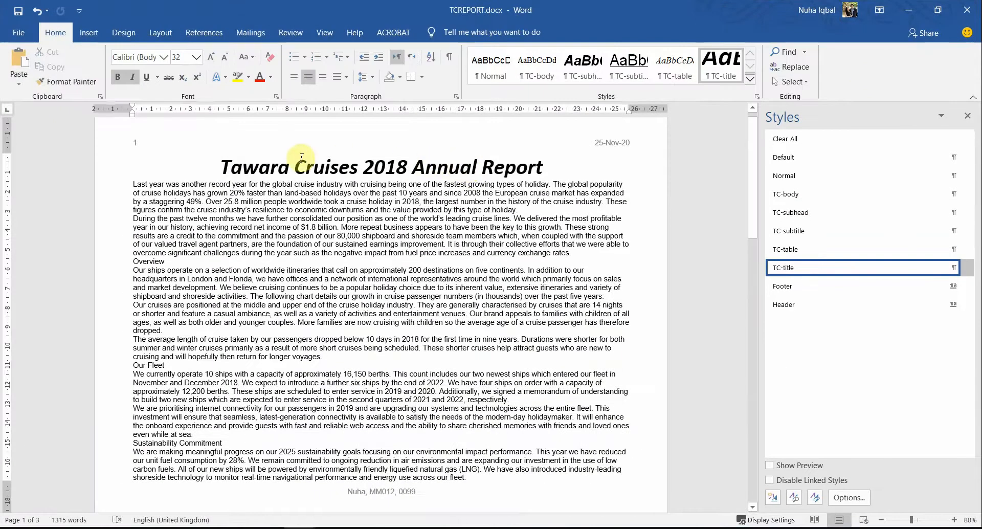
pyautogui.moveTo(285, 158); pyautogui.dragTo(479, 171)
pyautogui.scroll(1, 690, 256)
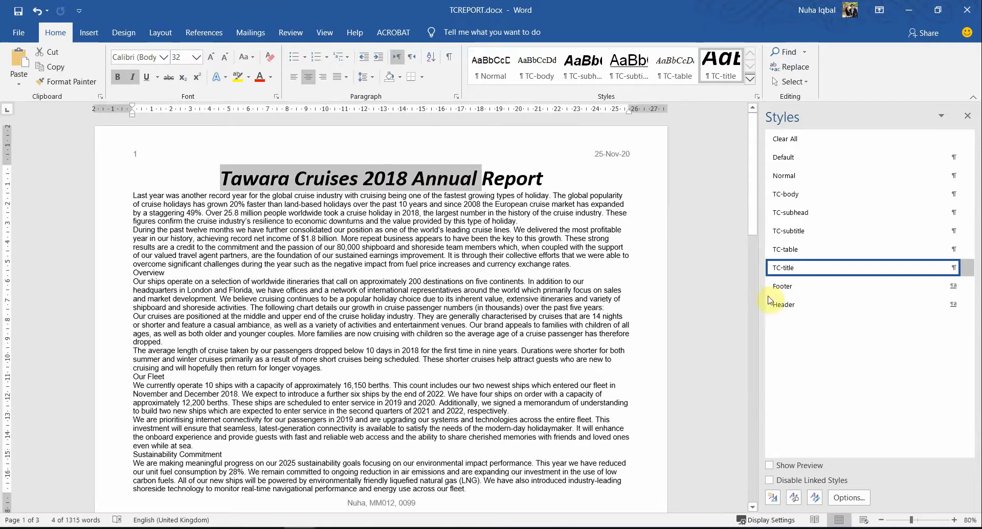
# Step: Highlight the EVIDENCE 4 heading in cyan and select 'settings for TC-title' in the exam paper
pyautogui.hotkey('alt', 'Tab')
pyautogui.scroll(-3, 634, 358)
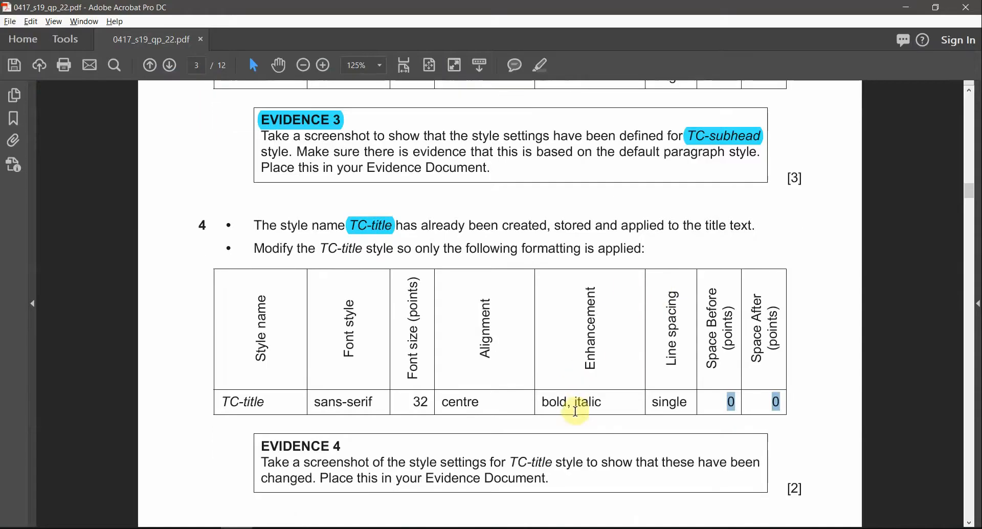
pyautogui.tripleClick(295, 422)
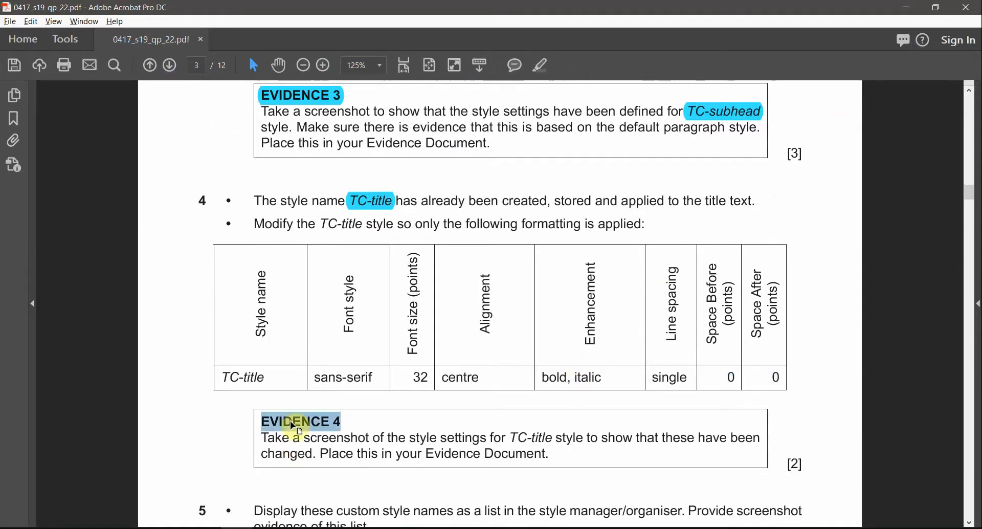
pyautogui.click(544, 67)
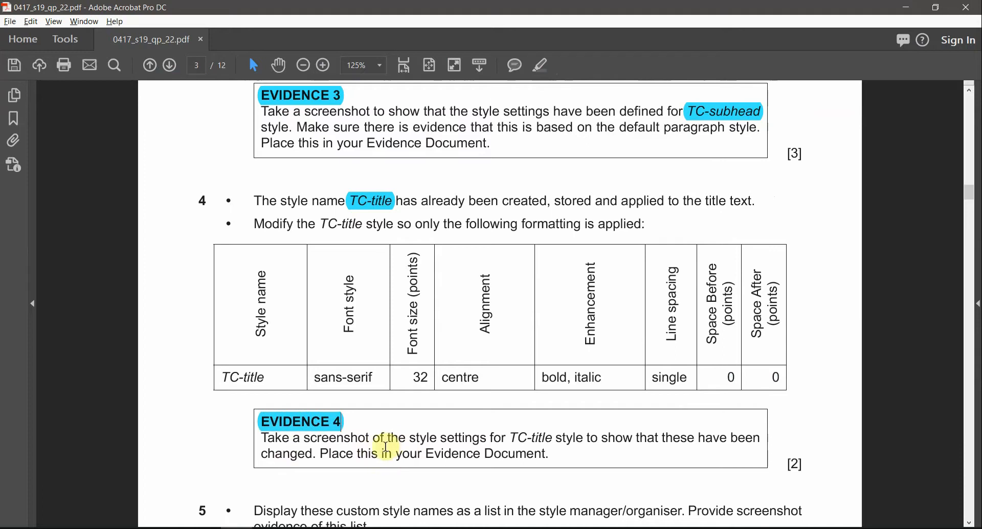
pyautogui.moveTo(439, 439); pyautogui.dragTo(551, 438)
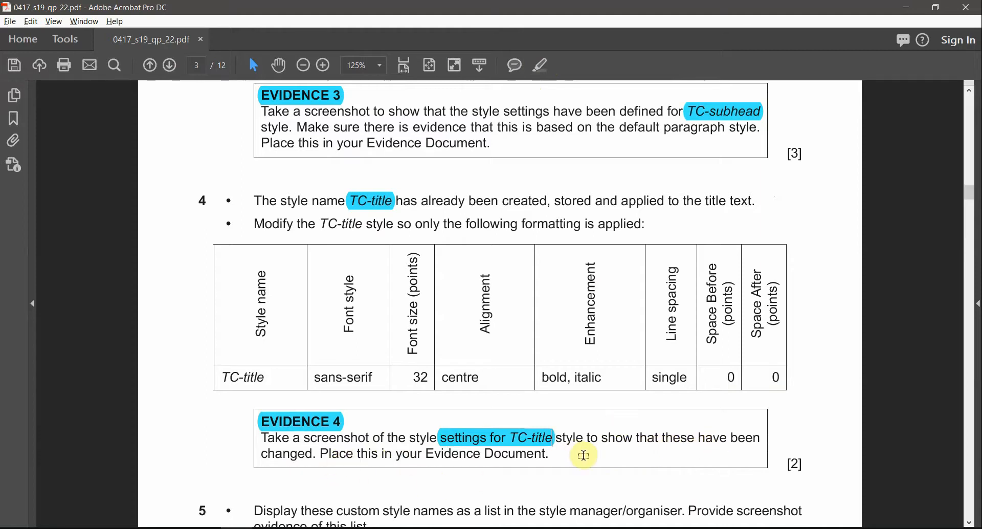
pyautogui.hotkey('alt', 'Tab')
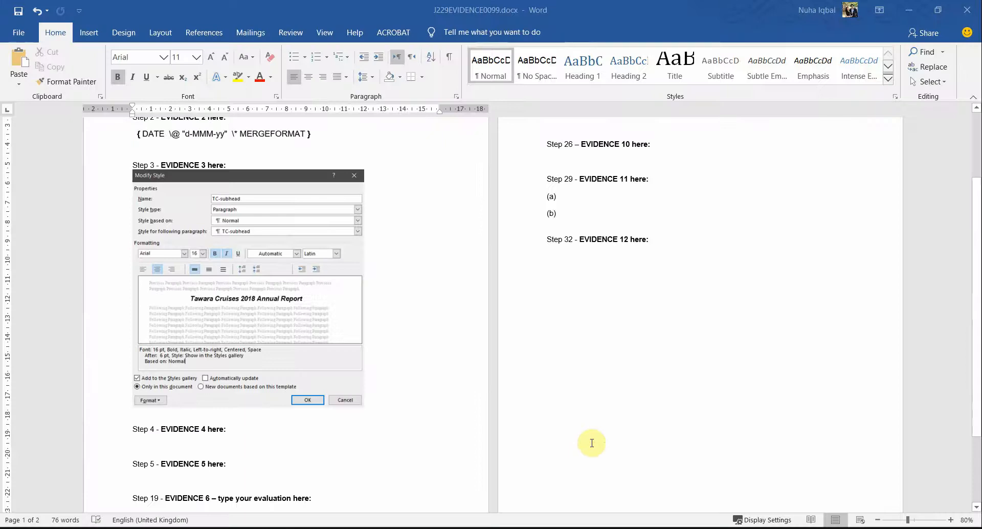
# Step: Snip TC-title's Modify Style settings from TCREPORT and bring up the J229EVIDENCE0099 document
pyautogui.hotkey('alt', 'Tab')
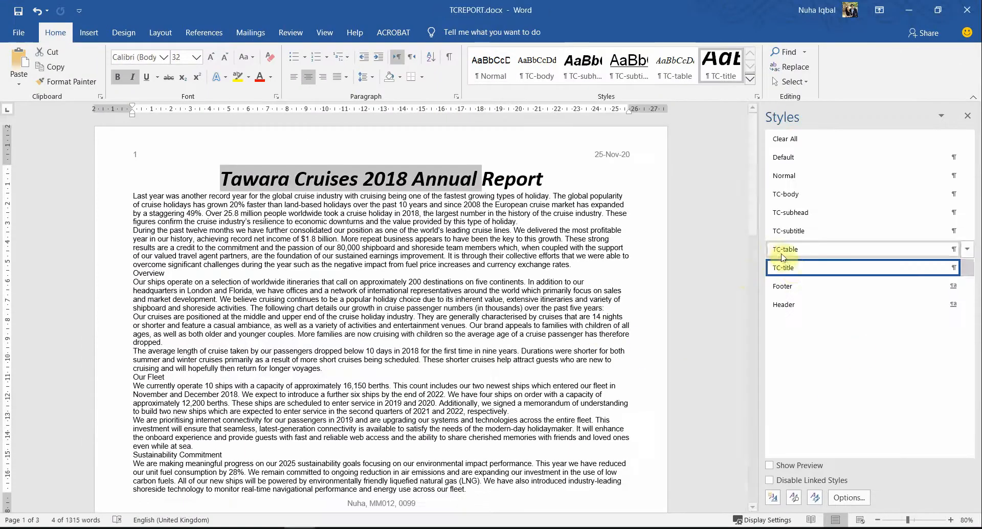
pyautogui.rightClick(791, 269)
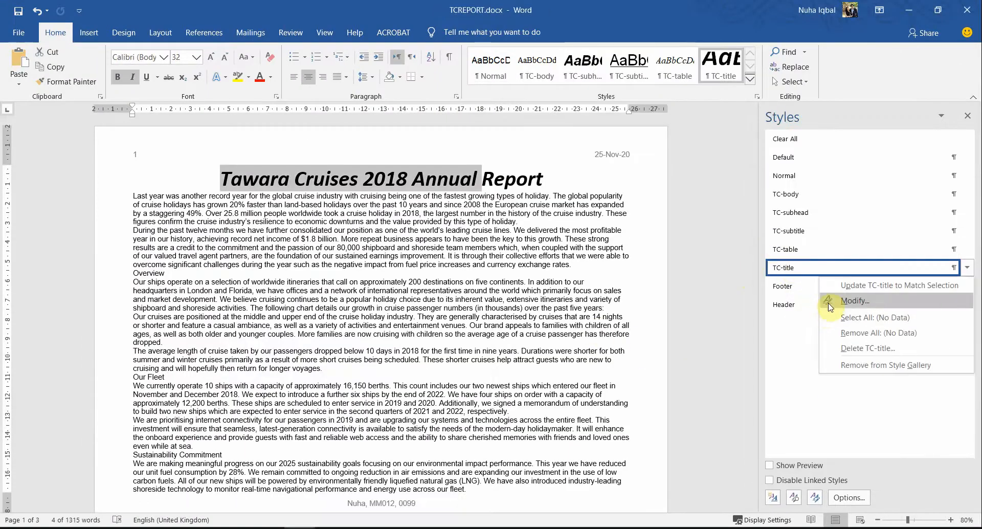
pyautogui.click(818, 315)
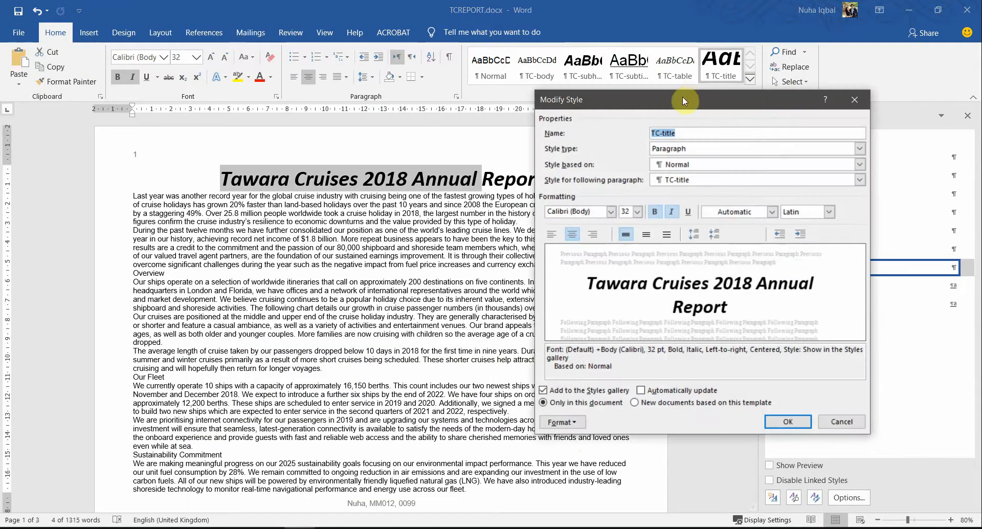
pyautogui.moveTo(682, 100); pyautogui.dragTo(376, 106)
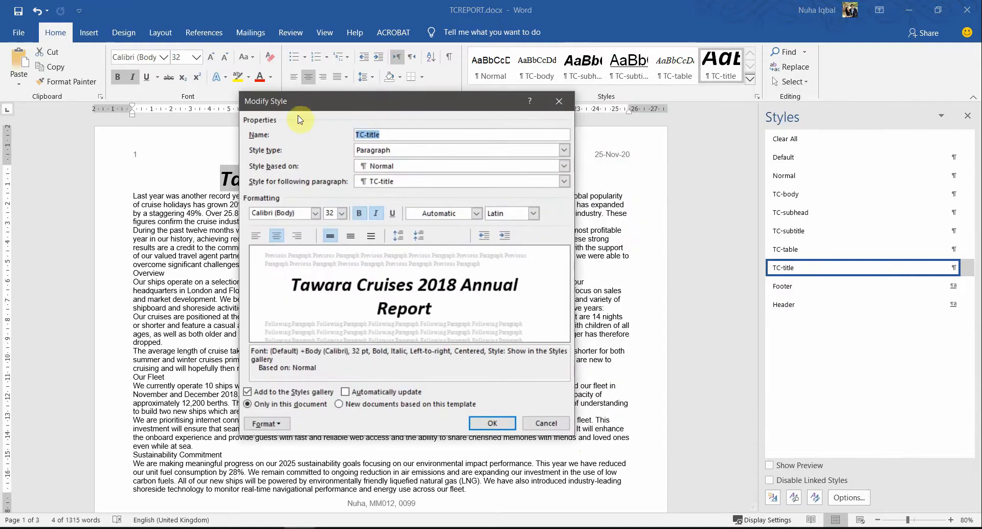
pyautogui.press('super+shift+s')
pyautogui.moveTo(240, 93); pyautogui.dragTo(572, 441)
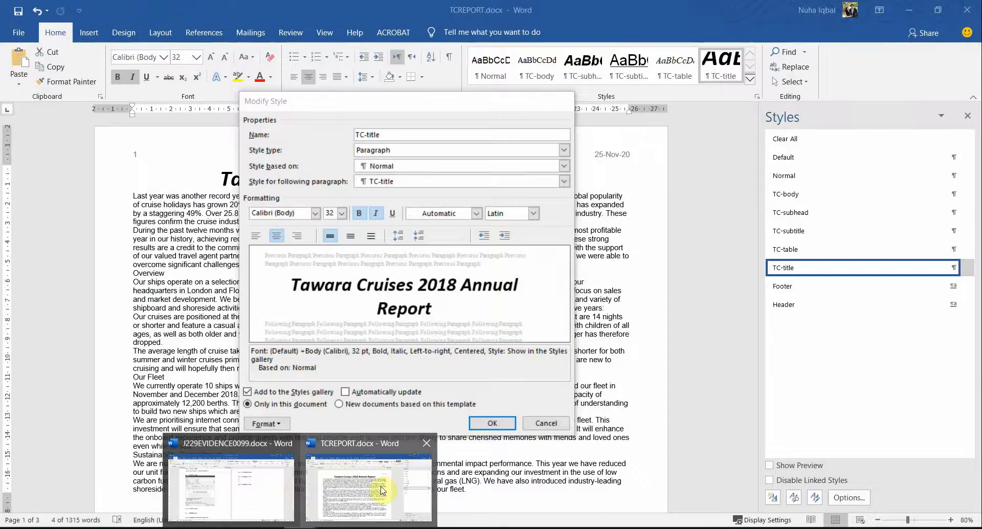
pyautogui.click(266, 484)
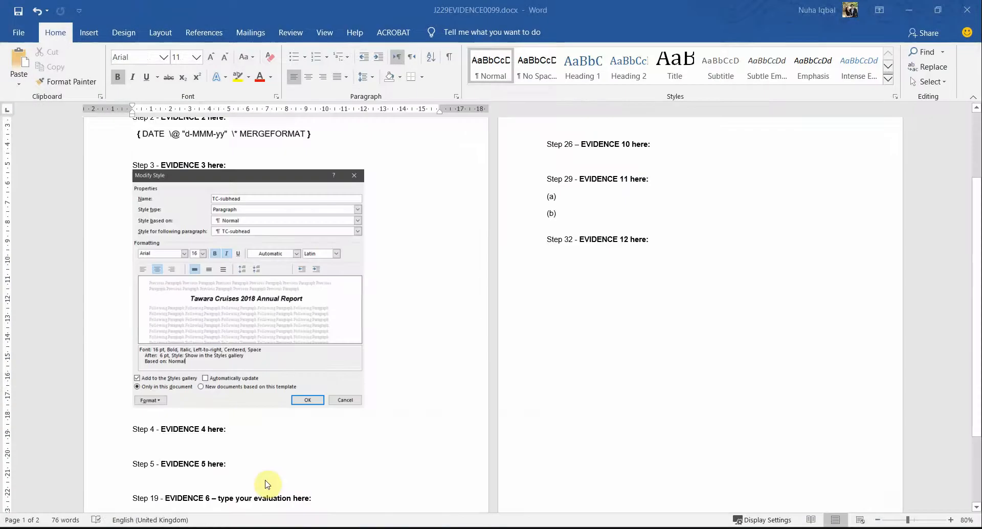
# Step: Paste the TC-title style settings screenshot under Evidence 4 and crop off its bottom strip
pyautogui.click(544, 424)
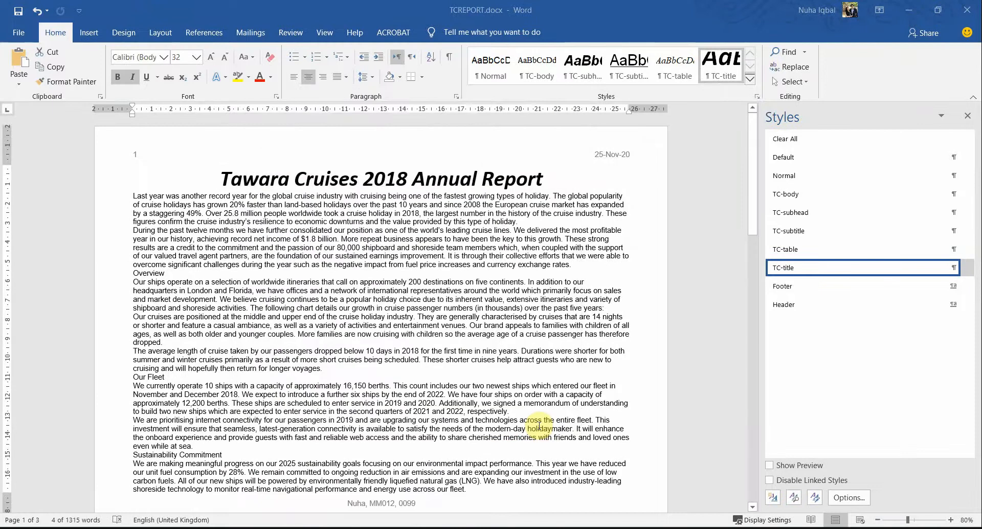
pyautogui.hotkey('alt', 'Tab')
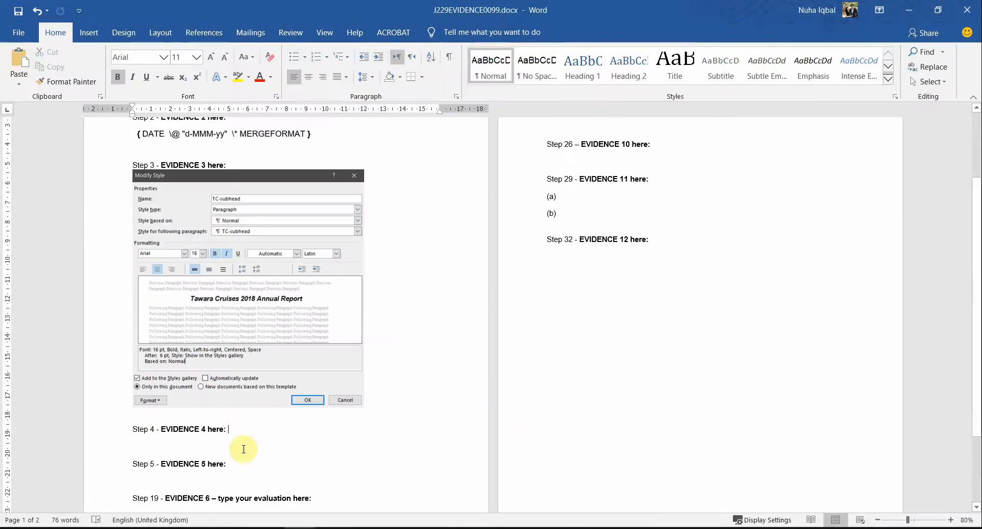
pyautogui.hotkey('ctrl', 'v')
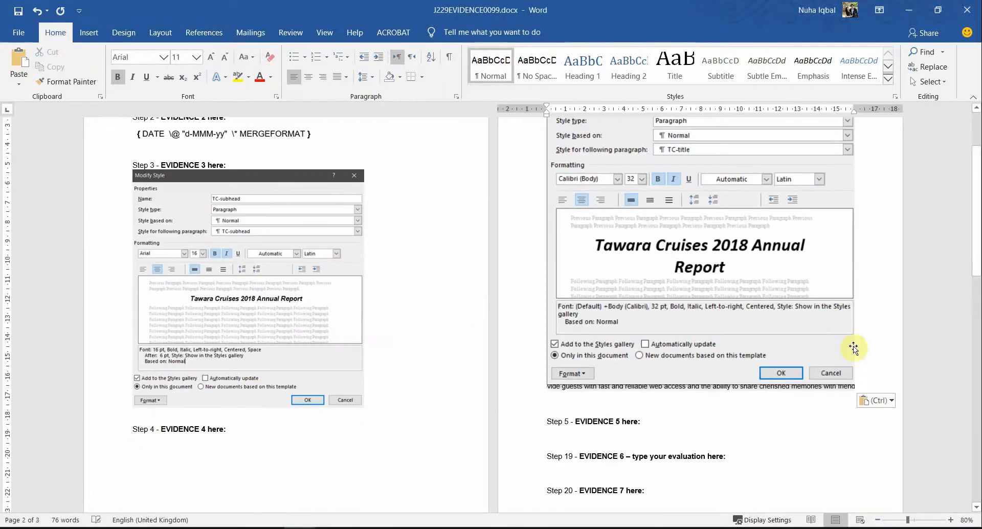
pyautogui.click(667, 322)
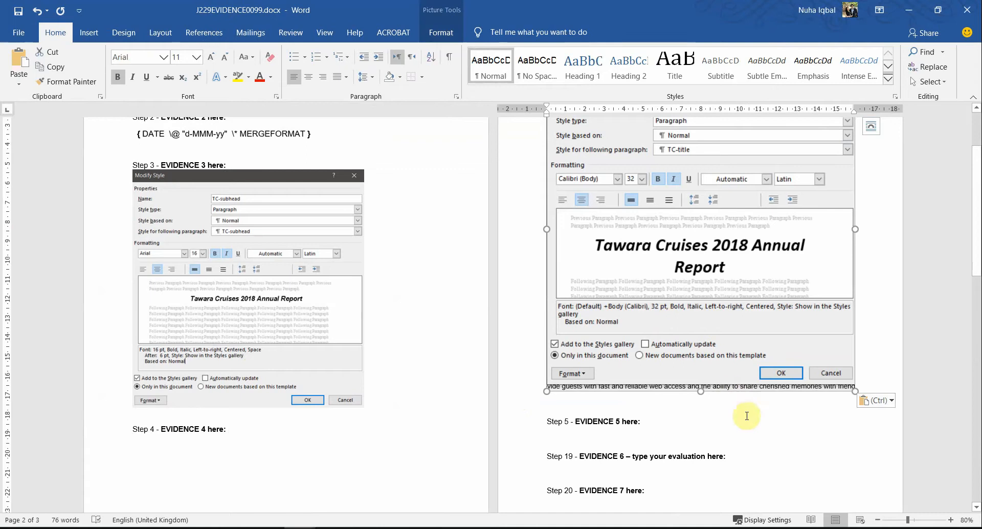
pyautogui.click(432, 33)
pyautogui.click(816, 64)
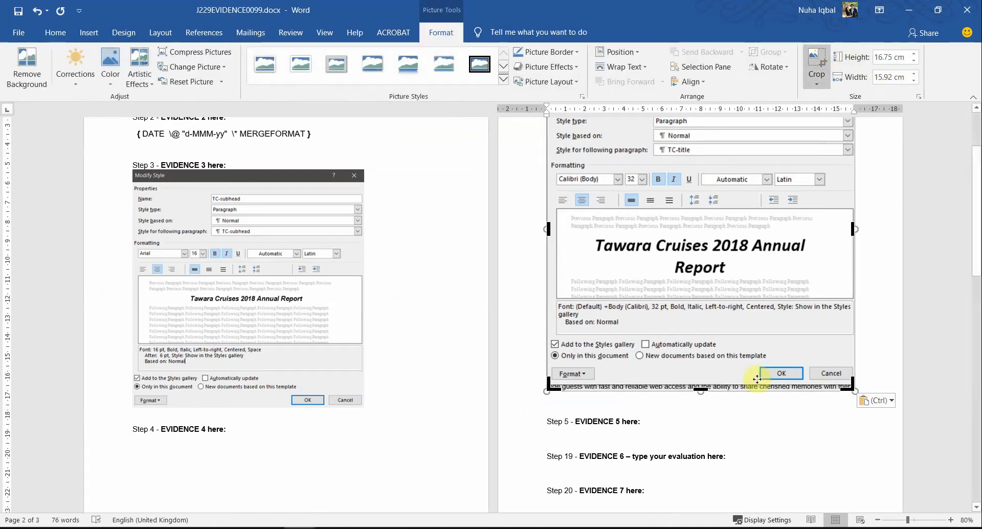
pyautogui.moveTo(696, 389); pyautogui.dragTo(681, 383)
pyautogui.click(681, 382)
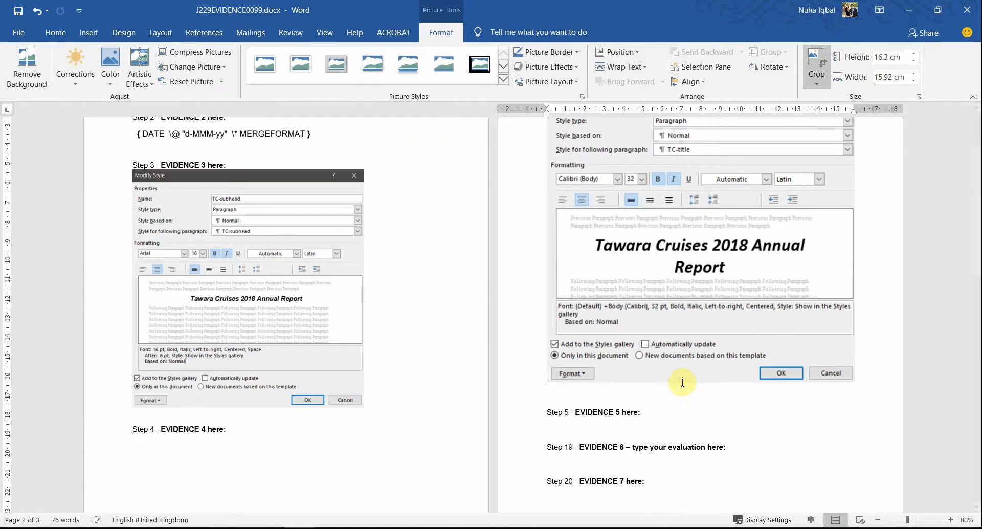
# Step: Resize the pasted style settings screenshot smaller by its corner handle
pyautogui.click(654, 323)
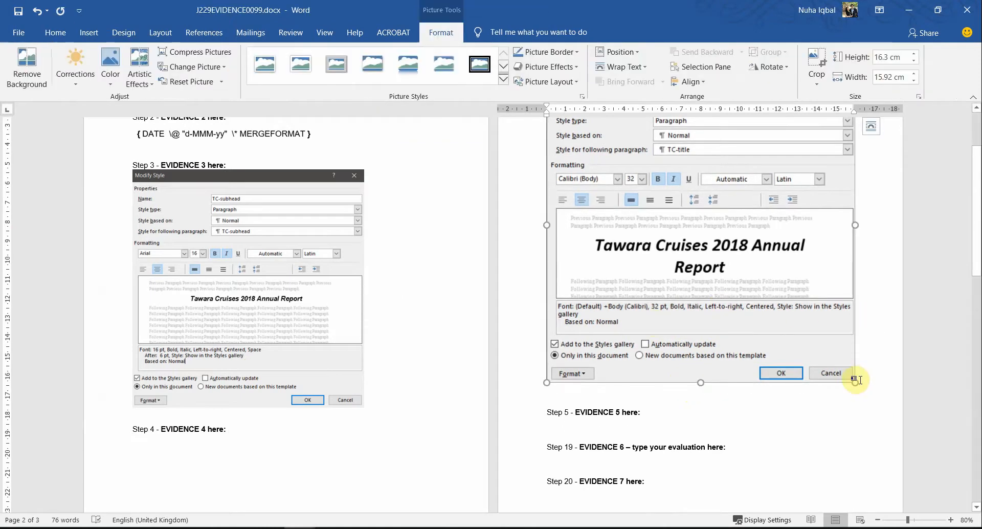
pyautogui.moveTo(852, 381); pyautogui.dragTo(744, 269)
pyautogui.scroll(3, 651, 272)
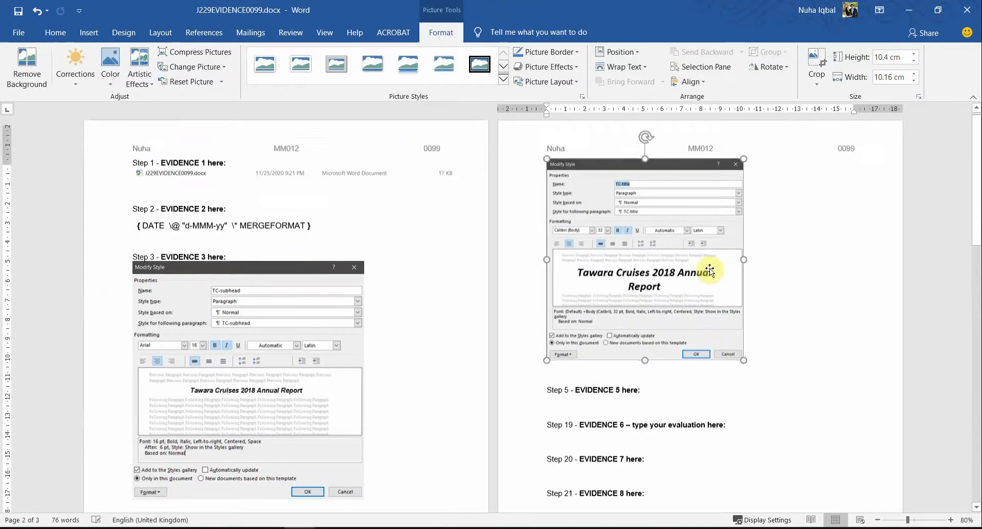
pyautogui.scroll(-2, 759, 335)
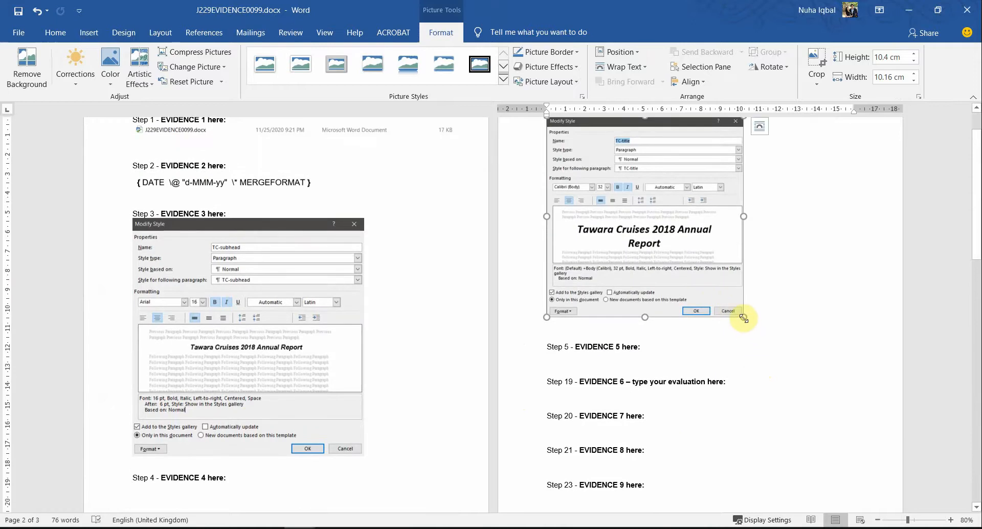
pyautogui.moveTo(743, 318); pyautogui.dragTo(770, 342)
pyautogui.scroll(2, 675, 372)
pyautogui.scroll(-4, 129, 427)
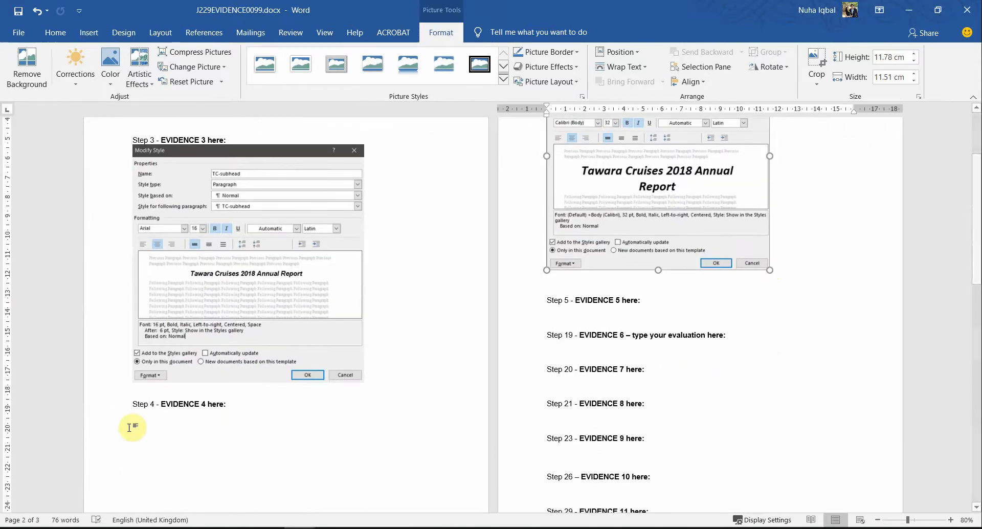
# Step: Push Step 4 – EVIDENCE 4 to the top of page 2, removing the empty line below its heading
pyautogui.click(207, 391)
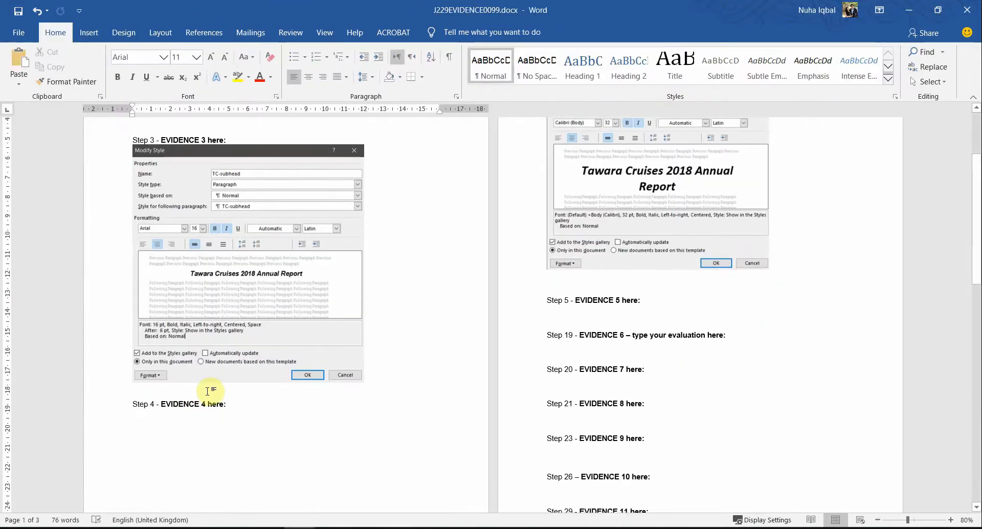
pyautogui.press('Return')
pyautogui.press('Return')
pyautogui.press('Return')
pyautogui.press('Return')
pyautogui.press('Return')
pyautogui.press('Return')
pyautogui.press('Return')
pyautogui.press('Return')
pyautogui.press('Return')
pyautogui.press('Return')
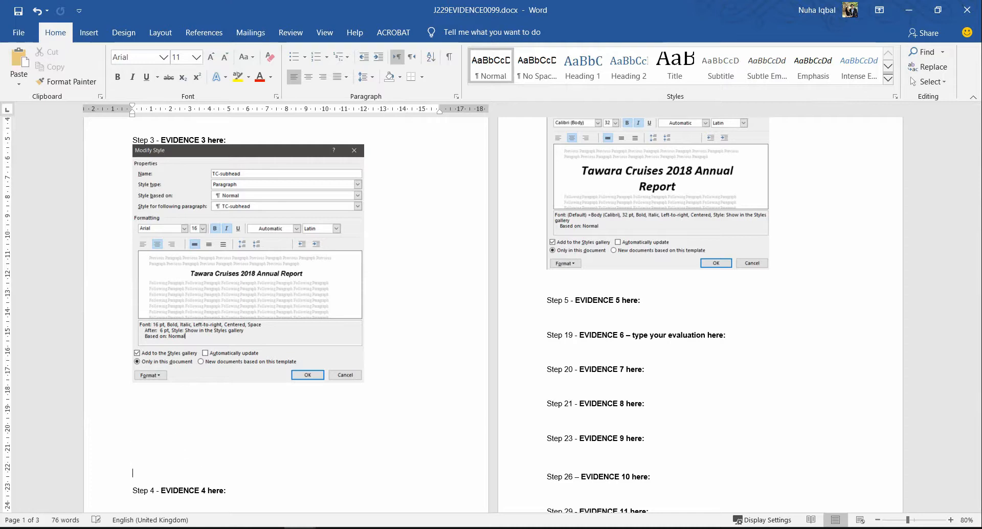
pyautogui.press('Return')
pyautogui.press('Return')
pyautogui.press('Return')
pyautogui.press('Return')
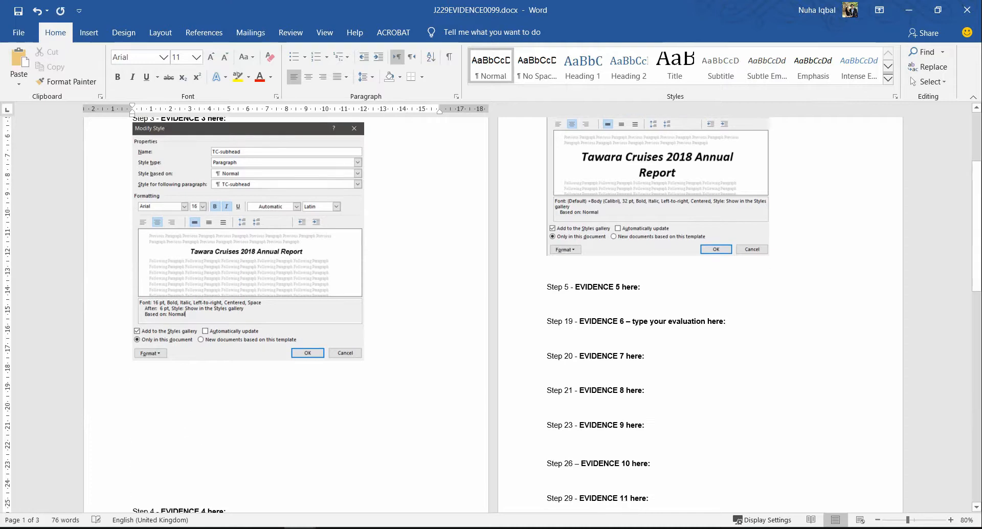
pyautogui.scroll(-4, 31, 426)
pyautogui.press('Return')
pyautogui.scroll(9, 509, 193)
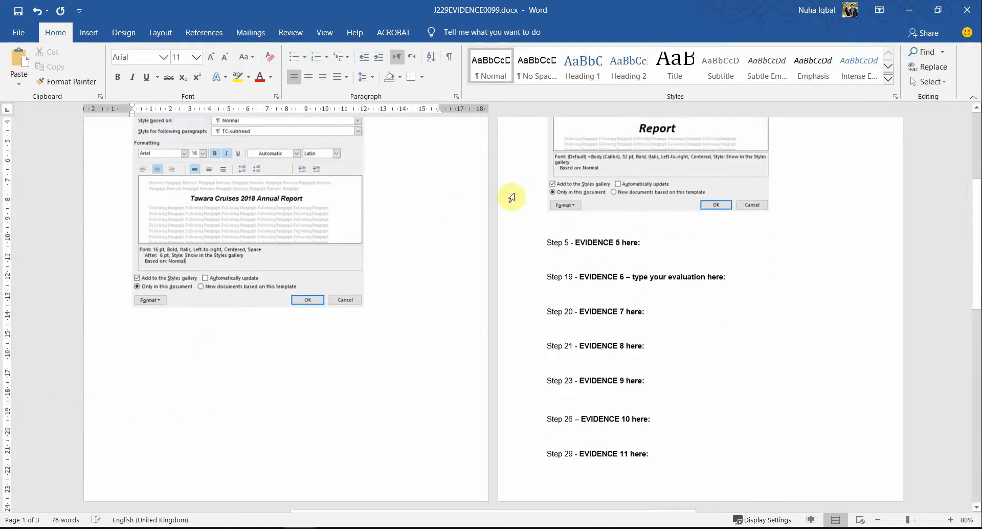
pyautogui.click(622, 184)
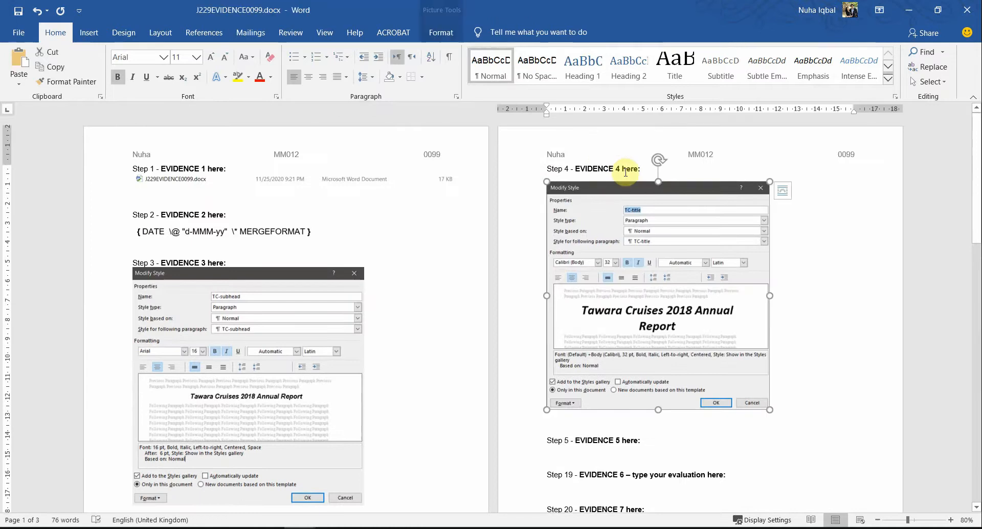
pyautogui.click(617, 172)
pyautogui.press('Delete')
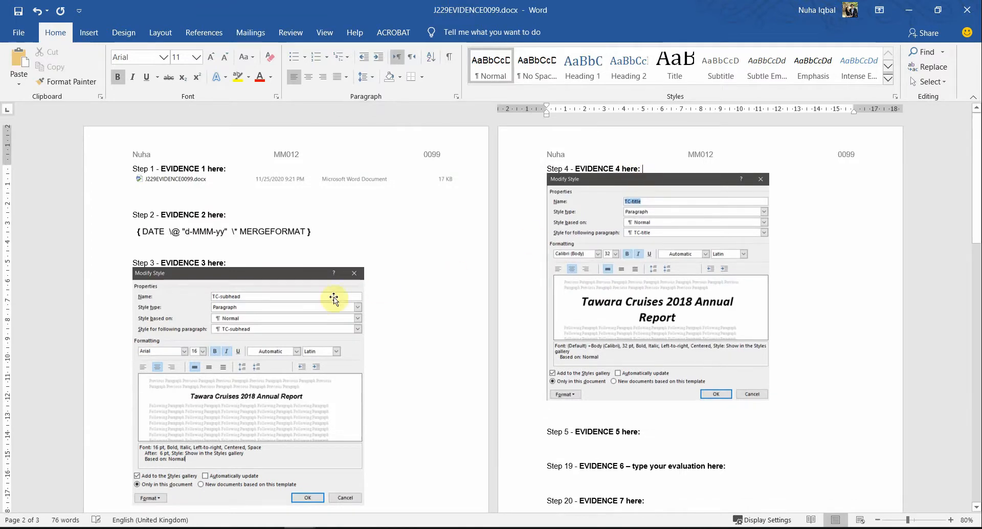
pyautogui.scroll(-2, 716, 418)
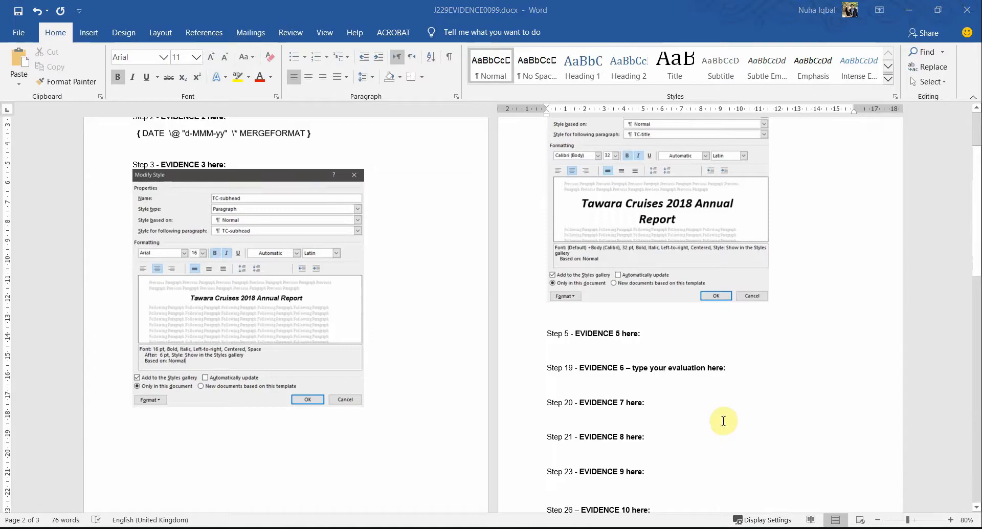
pyautogui.hotkey('alt', 'Tab')
pyautogui.scroll(-4, 425, 365)
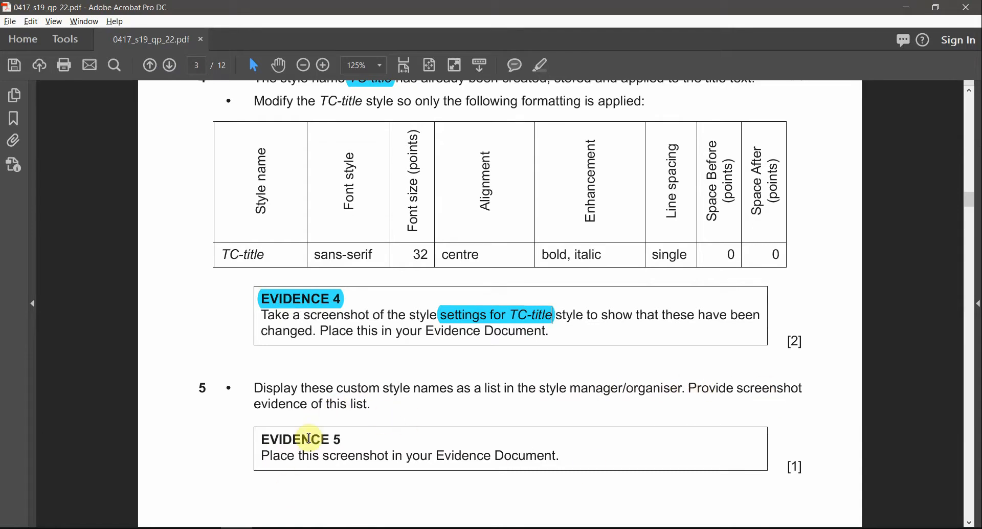
# Step: Highlight the EVIDENCE 5 heading in the question paper
pyautogui.scroll(-1, 310, 438)
pyautogui.moveTo(259, 429); pyautogui.dragTo(341, 418)
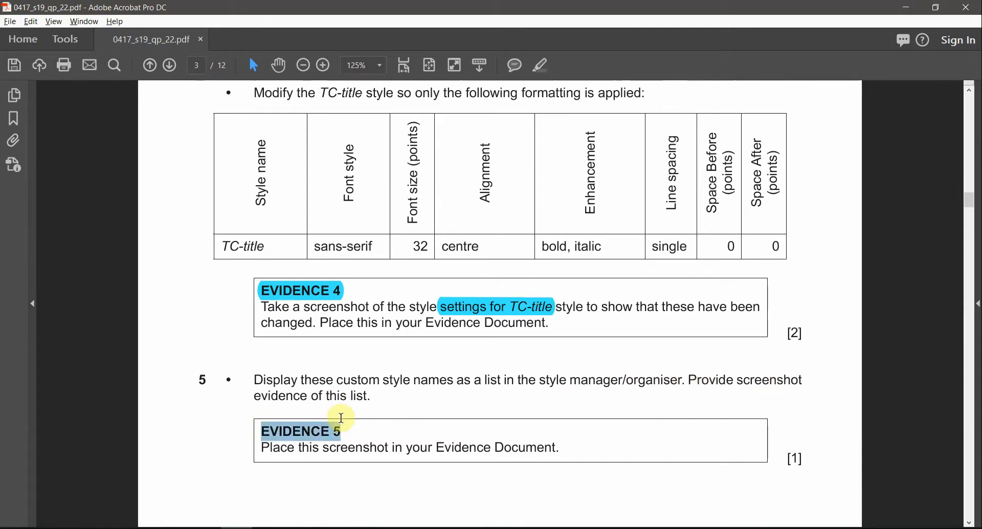
pyautogui.click(541, 65)
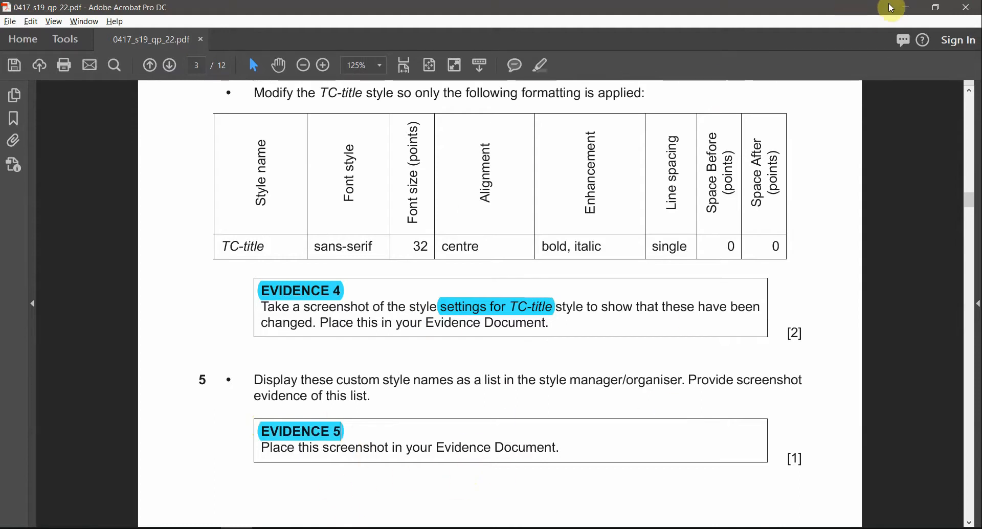
# Step: Bring TCREPORT.docx to the front in Word and apply the Header style to the title
pyautogui.click(910, 5)
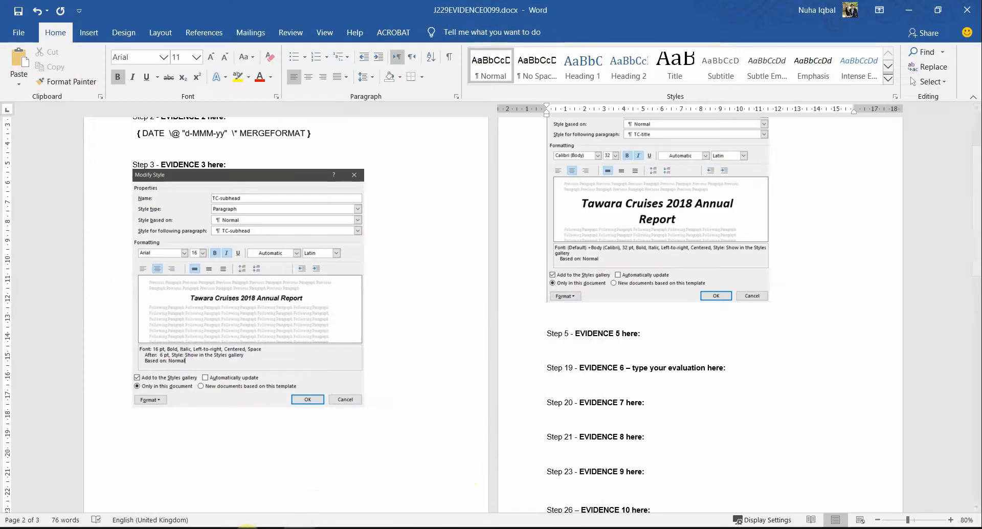
pyautogui.click(245, 524)
pyautogui.moveTo(255, 504)
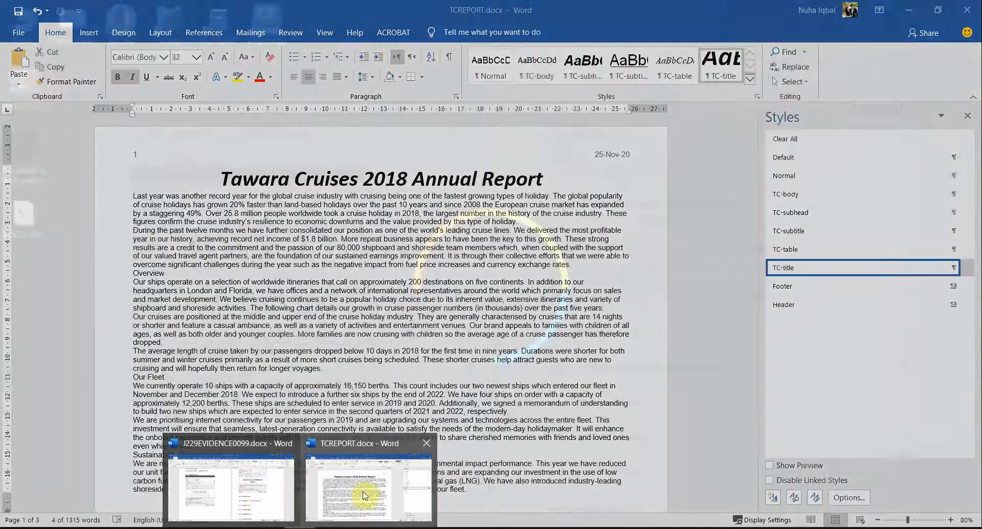
pyautogui.click(368, 486)
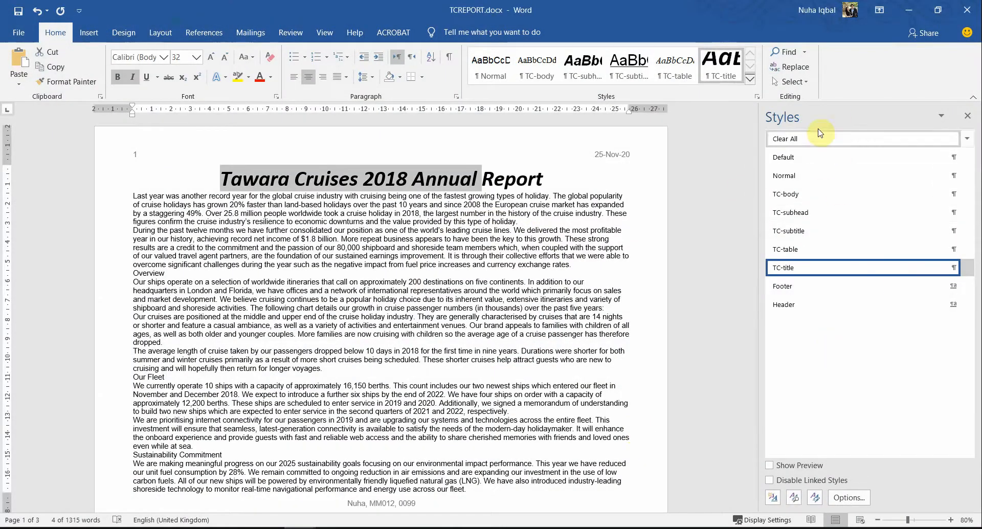
pyautogui.click(806, 304)
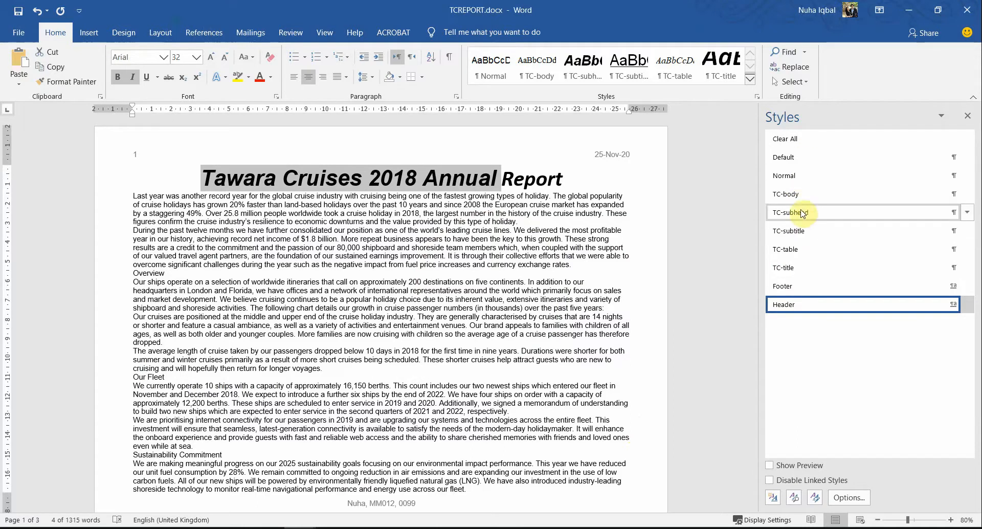
# Step: Restore the title to TC-title style and snip the Styles pane list of custom TC styles
pyautogui.click(787, 268)
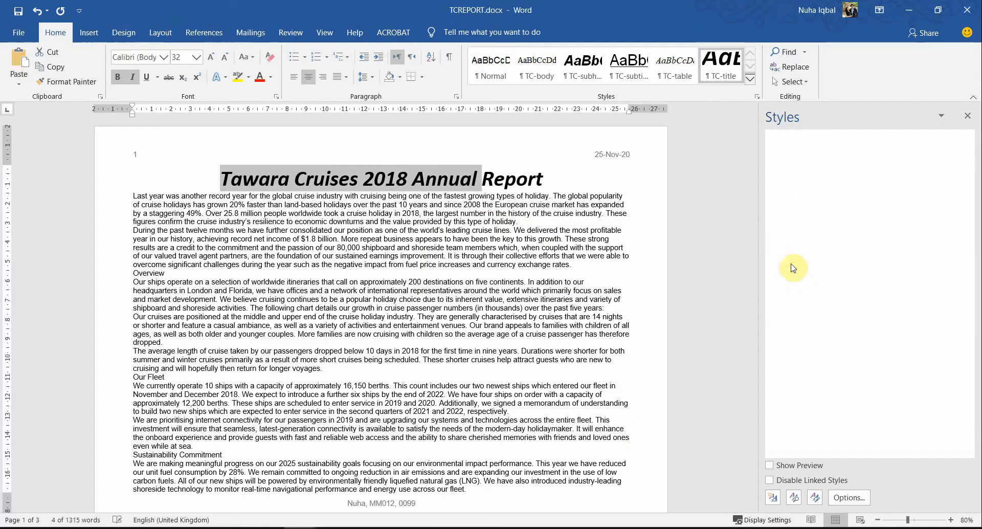
pyautogui.click(600, 195)
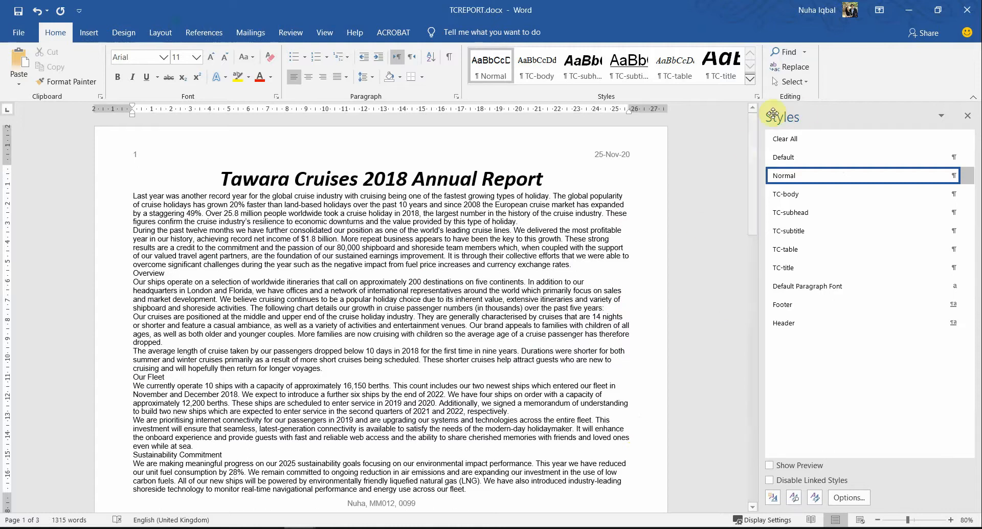
pyautogui.press('super+shift+s')
pyautogui.moveTo(764, 101); pyautogui.dragTo(976, 331)
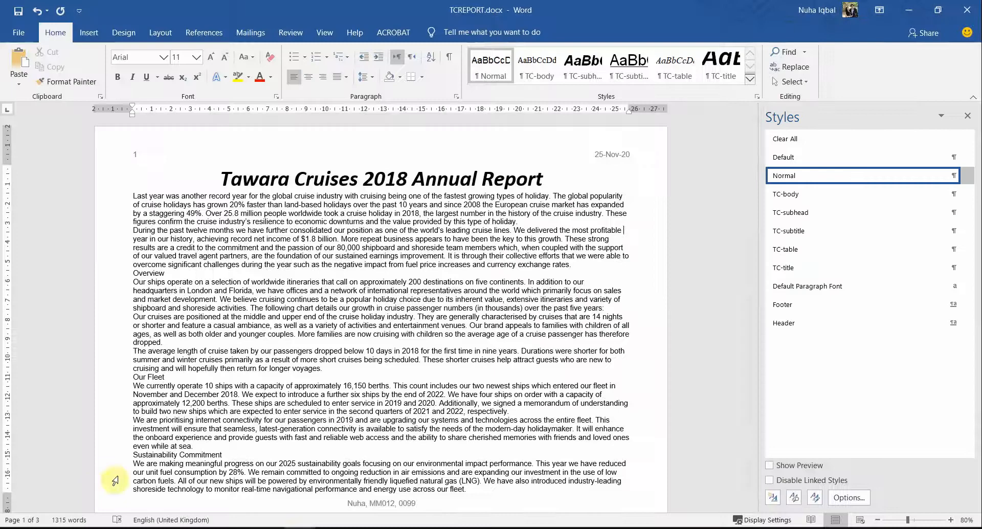
pyautogui.hotkey('alt', 'Tab')
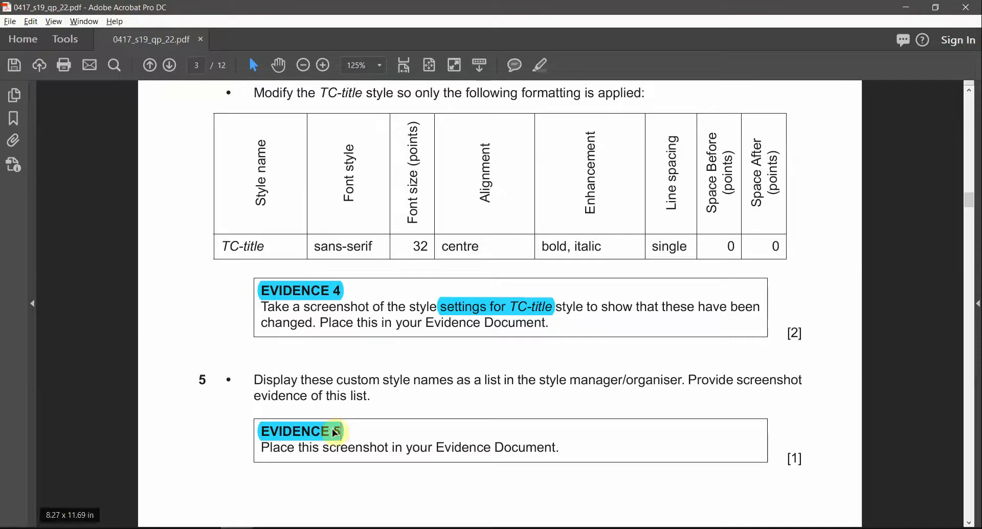
# Step: Paste the styles-list screenshot under Step 5 in J229EVIDENCE0099.docx and shrink it by its corner handle
pyautogui.click(259, 494)
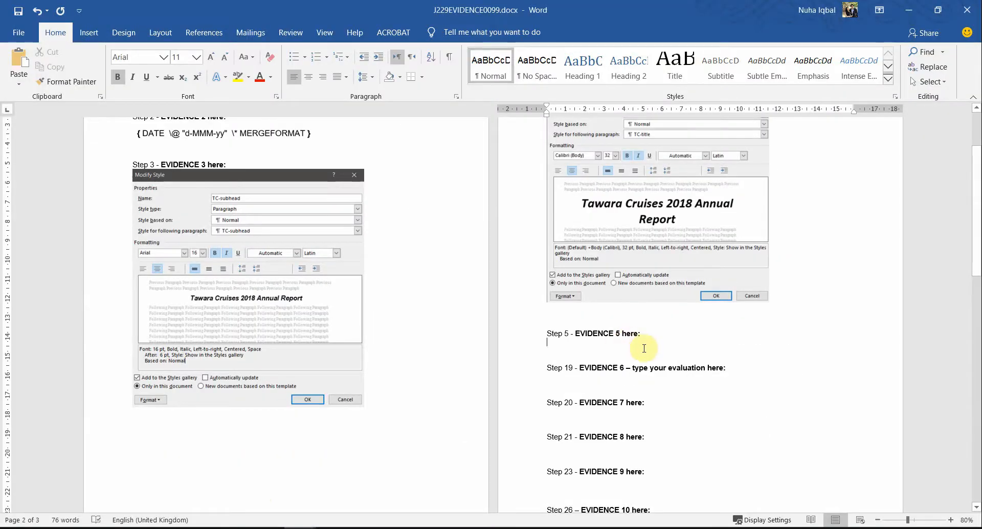
pyautogui.hotkey('ctrl', 'v')
pyautogui.click(333, 460)
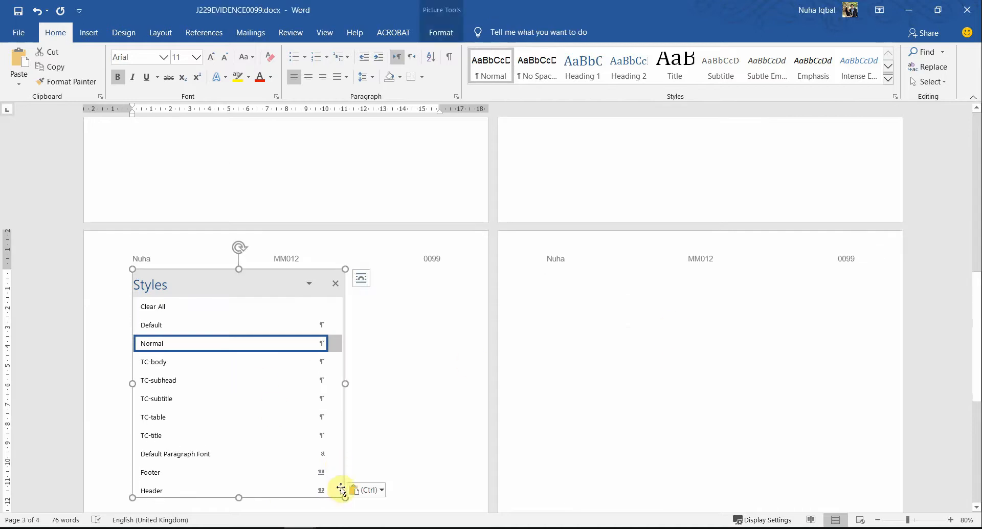
pyautogui.moveTo(346, 496); pyautogui.dragTo(303, 452)
pyautogui.moveTo(275, 389); pyautogui.dragTo(276, 390)
pyautogui.scroll(8, 484, 386)
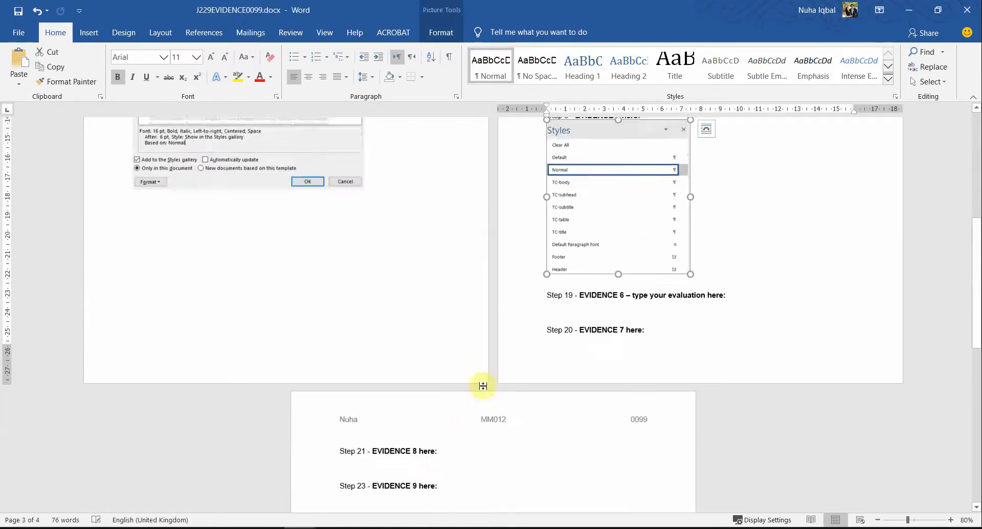
pyautogui.scroll(-1, 563, 437)
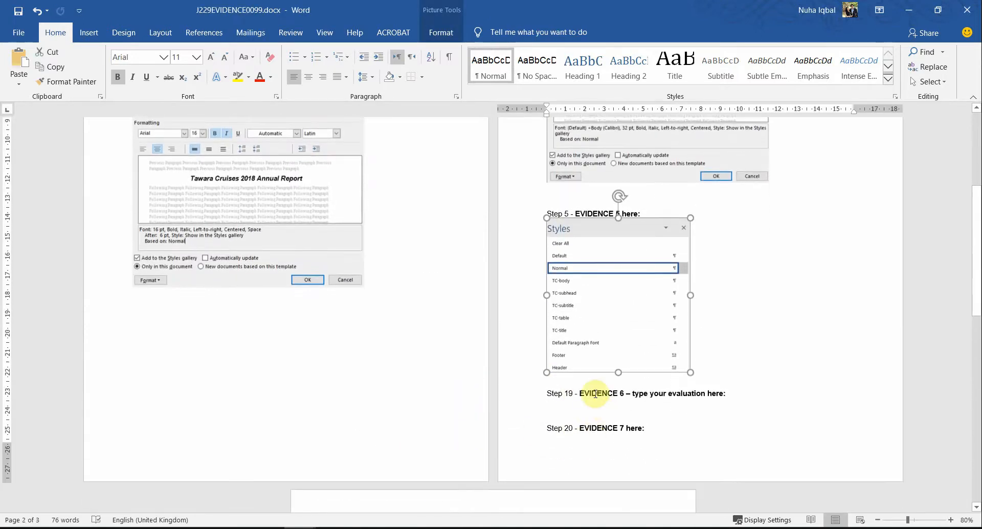
pyautogui.click(574, 385)
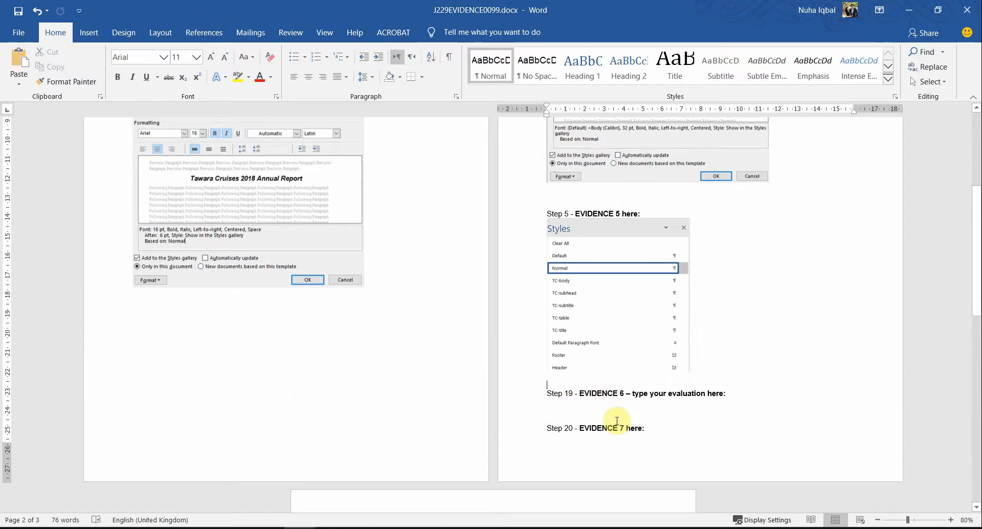
pyautogui.hotkey('alt', 'Tab')
pyautogui.scroll(-3, 360, 345)
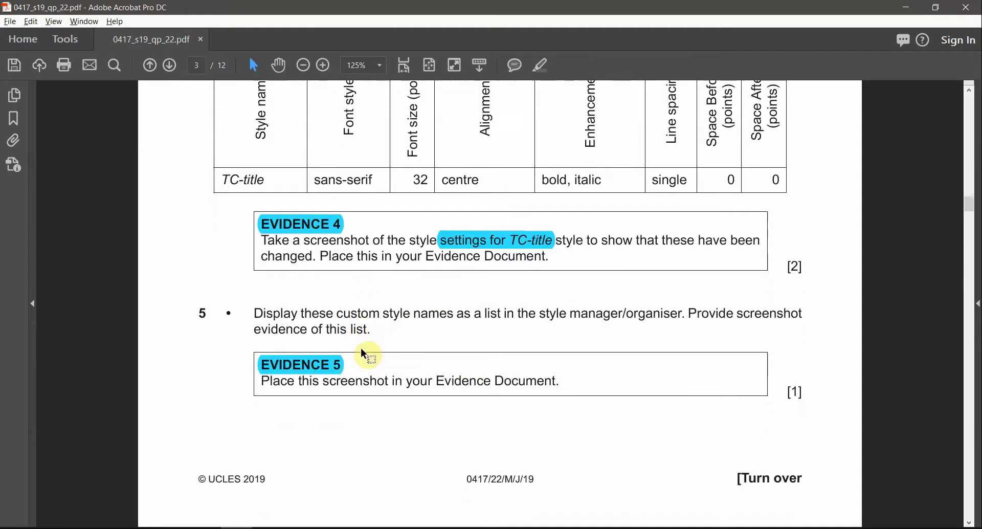
# Step: Scroll to page 4 and mark step 6's 'Produced by:' subtitle instruction
pyautogui.scroll(-5, 361, 350)
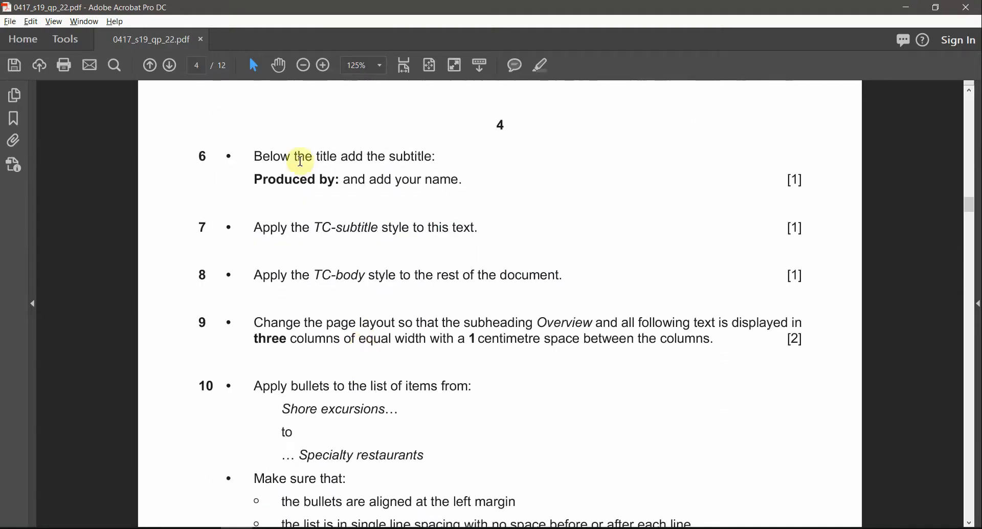
pyautogui.doubleClick(398, 162)
pyautogui.moveTo(256, 179); pyautogui.dragTo(482, 185)
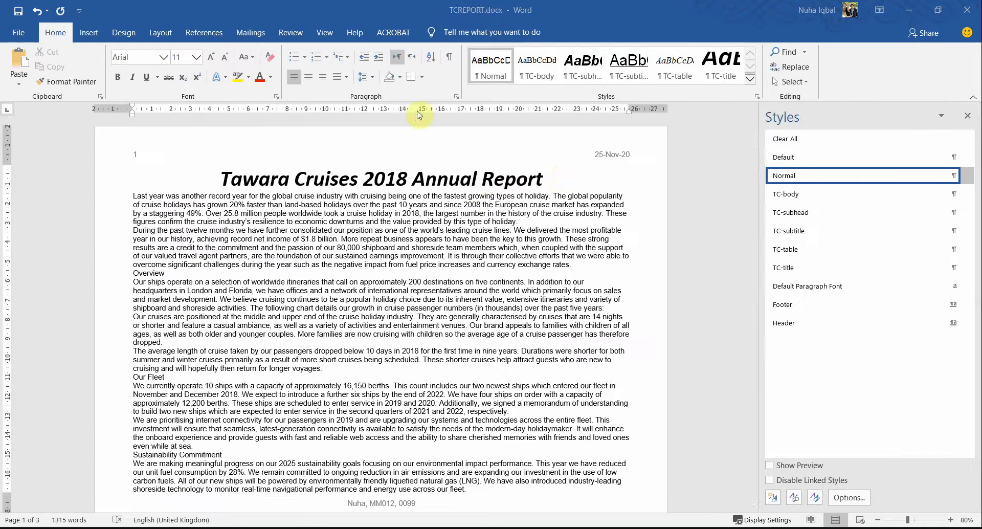
# Step: Add a new line under the report title reading 'Produced by:' followed by the author's name
pyautogui.click(563, 177)
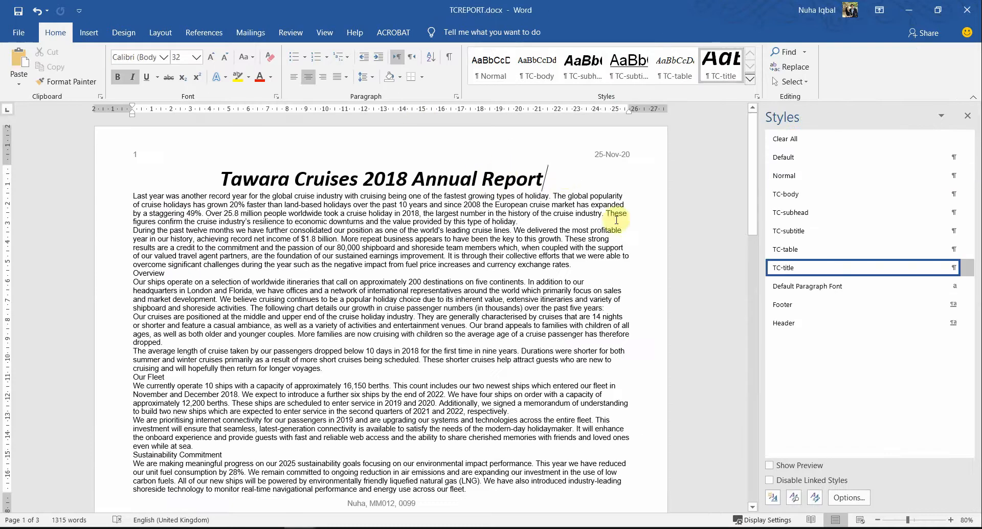
pyautogui.press('Return')
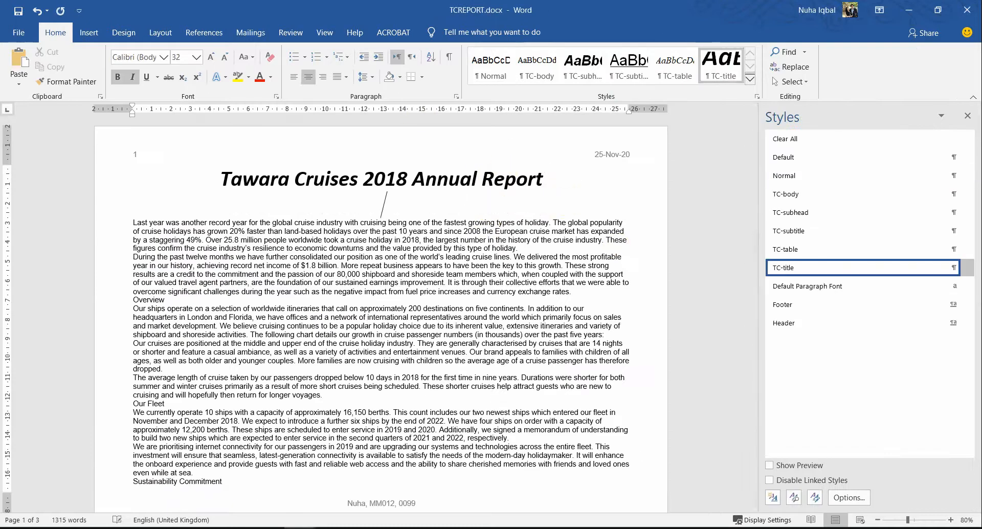
pyautogui.write('Produces')
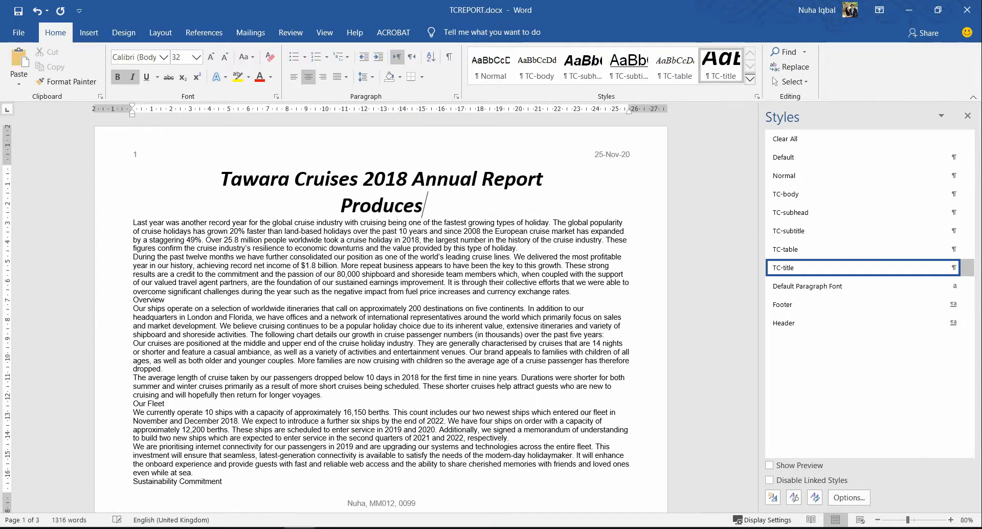
pyautogui.press('BackSpace')
pyautogui.write('d')
pyautogui.hotkey('alt', 'Tab')
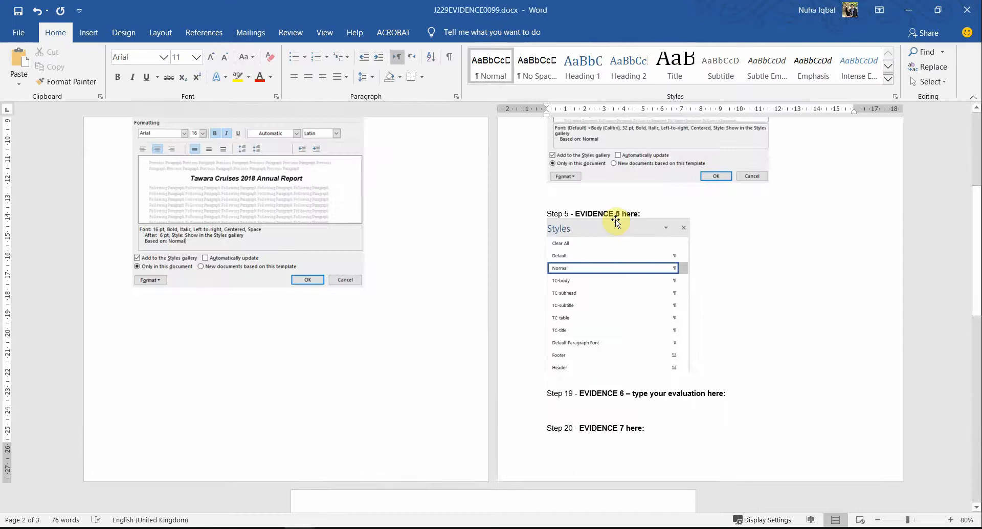
pyautogui.hotkey('alt', 'Tab')
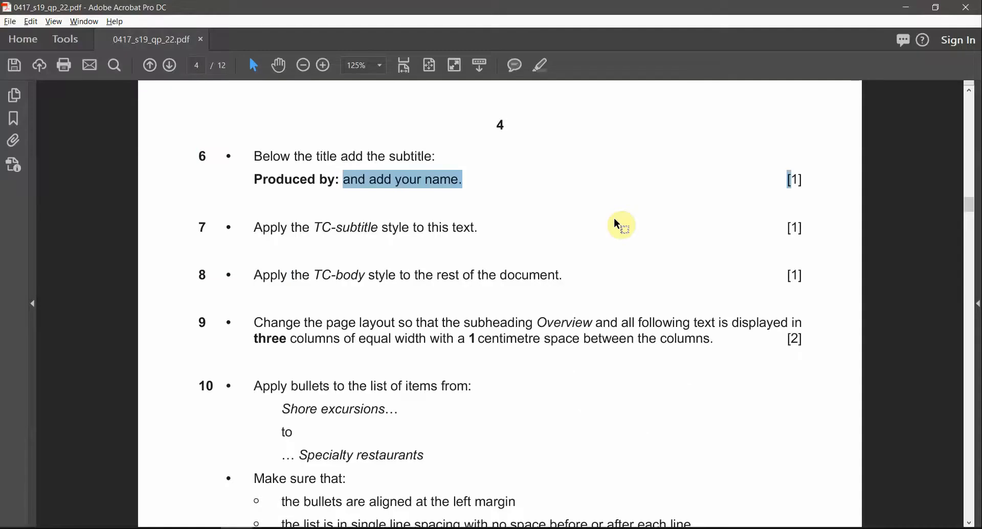
pyautogui.hotkey('alt', 'Tab')
pyautogui.write('y')
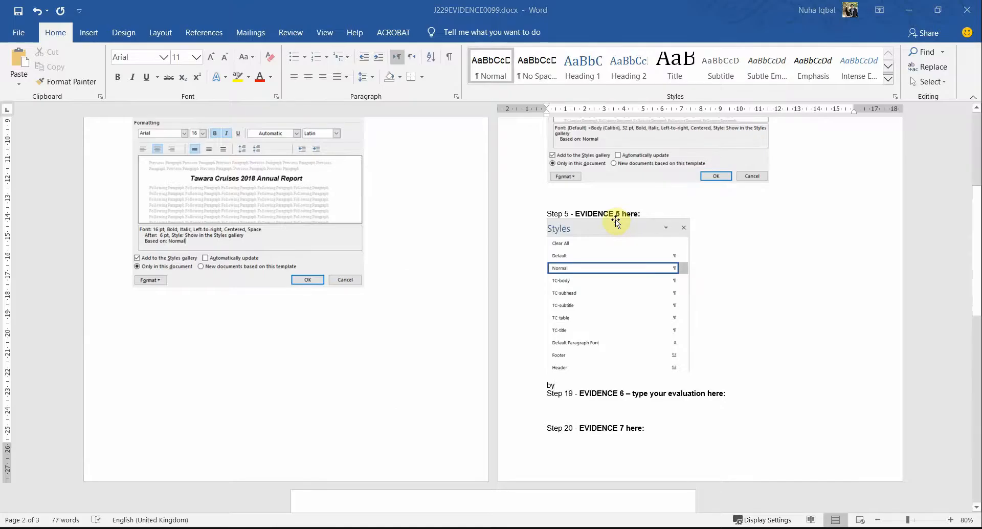
pyautogui.hotkey('alt', 'Tab')
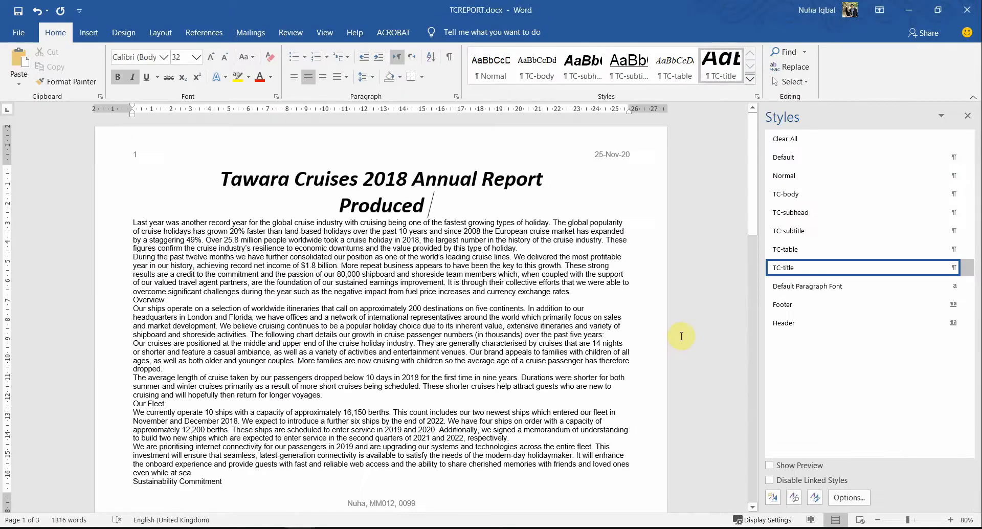
pyautogui.hotkey('alt', 'Tab')
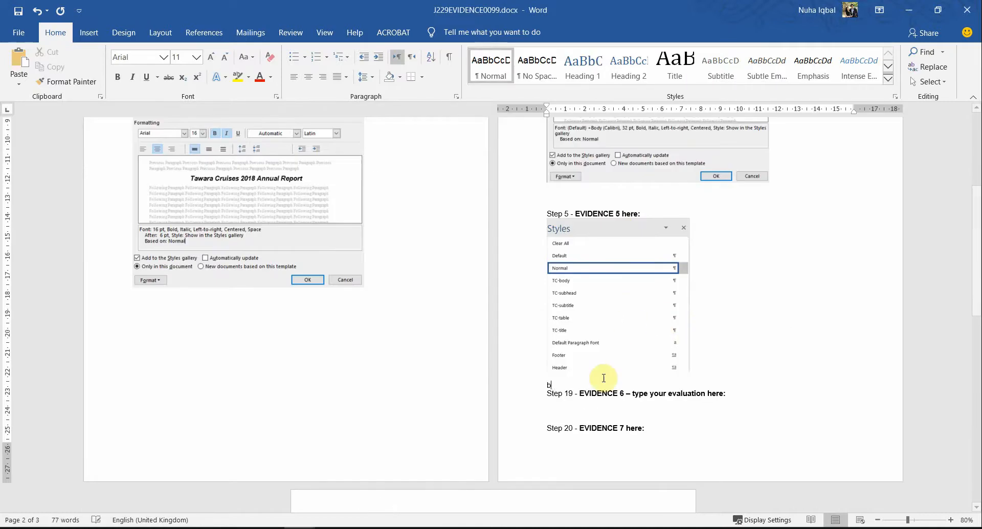
pyautogui.hotkey('alt', 'Tab')
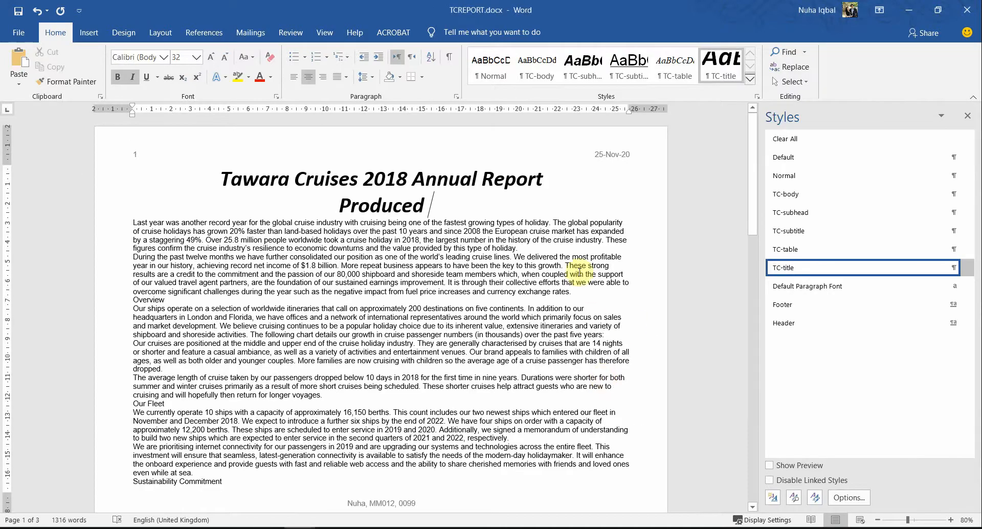
pyautogui.write('by: Nuha')
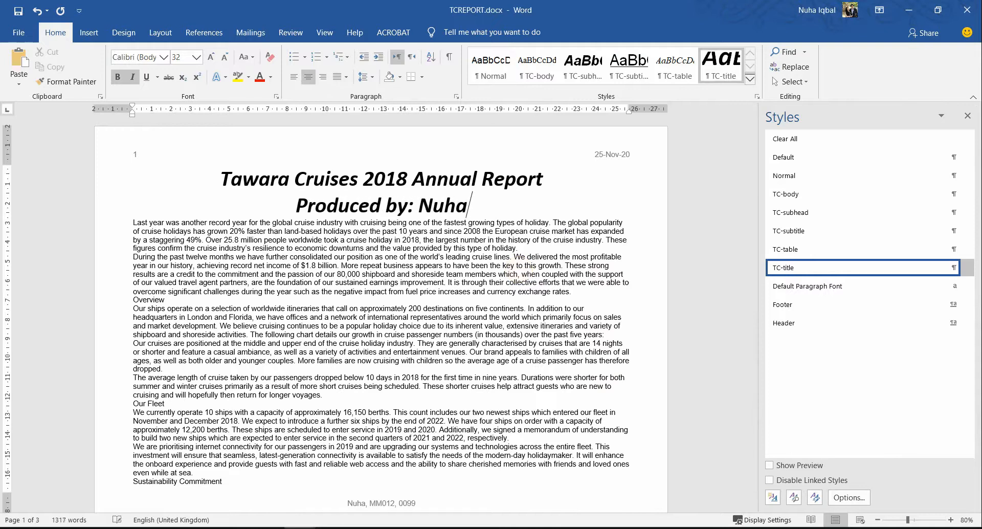
pyautogui.click(518, 269)
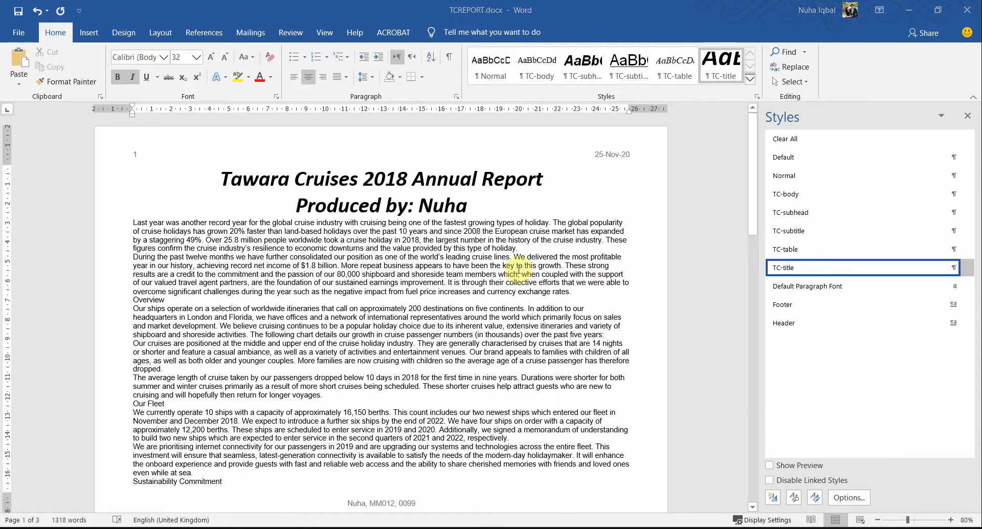
# Step: Apply the TC-subtitle style to the Produced by line, then mark the style name in task 8
pyautogui.hotkey('alt', 'Tab')
pyautogui.moveTo(255, 227); pyautogui.dragTo(358, 232)
pyautogui.moveTo(430, 226); pyautogui.dragTo(297, 204)
pyautogui.hotkey('alt', 'Tab')
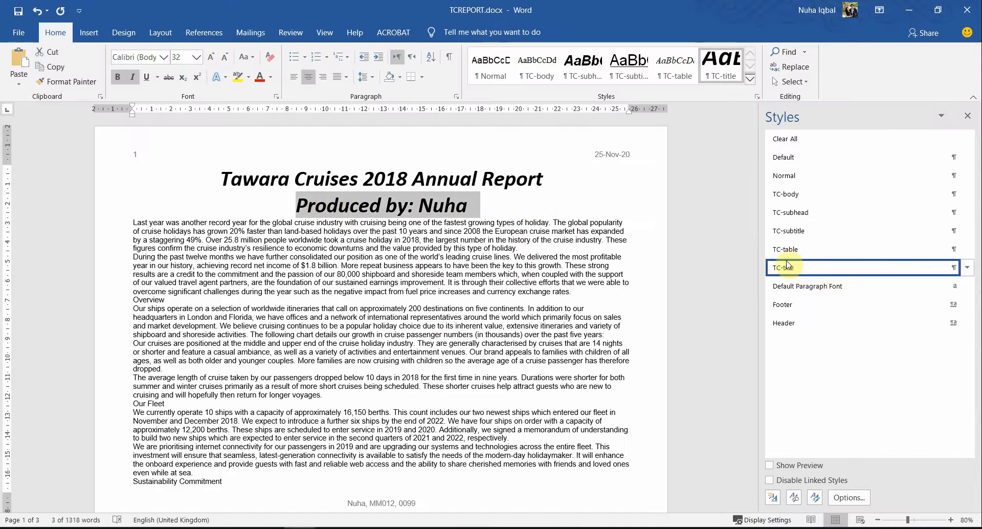
pyautogui.click(788, 231)
pyautogui.click(494, 245)
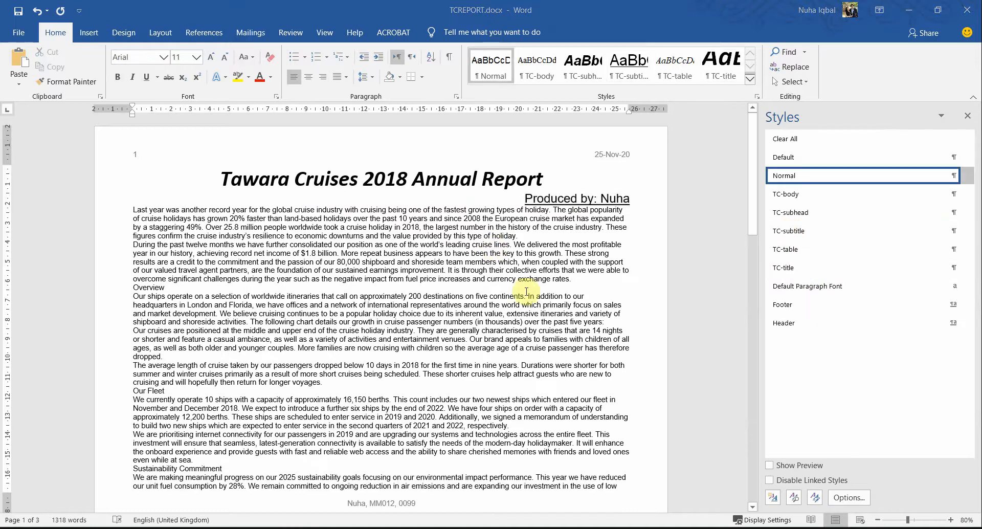
pyautogui.hotkey('alt', 'Tab')
pyautogui.moveTo(314, 274); pyautogui.dragTo(363, 265)
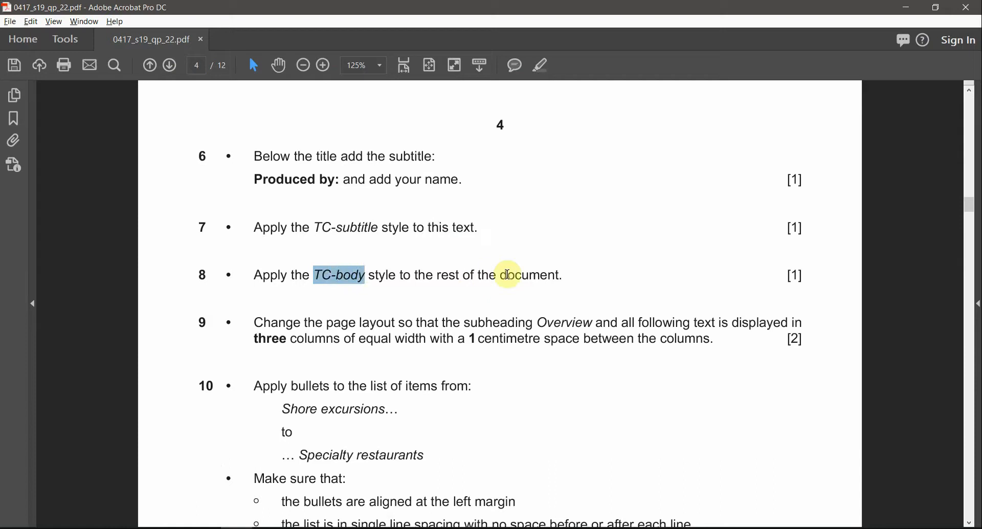
# Step: Apply the TC-body style to all report text from 'Last year' to the end
pyautogui.hotkey('alt', 'Tab')
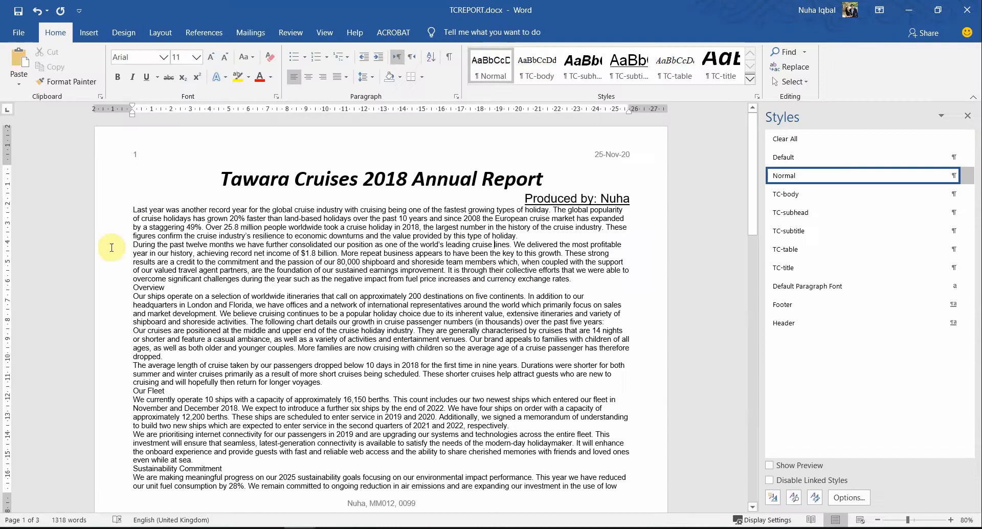
pyautogui.moveTo(133, 210); pyautogui.dragTo(487, 179)
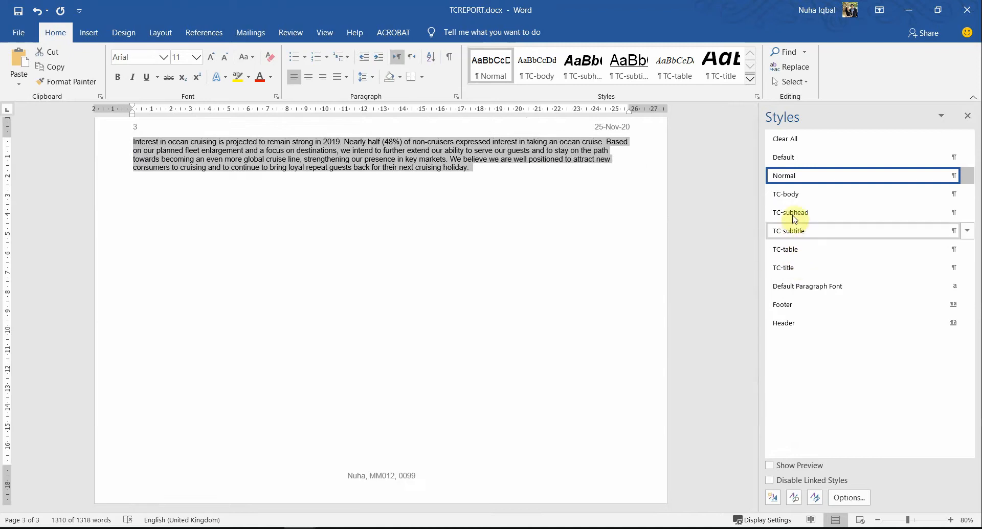
pyautogui.click(788, 199)
pyautogui.scroll(15, 547, 307)
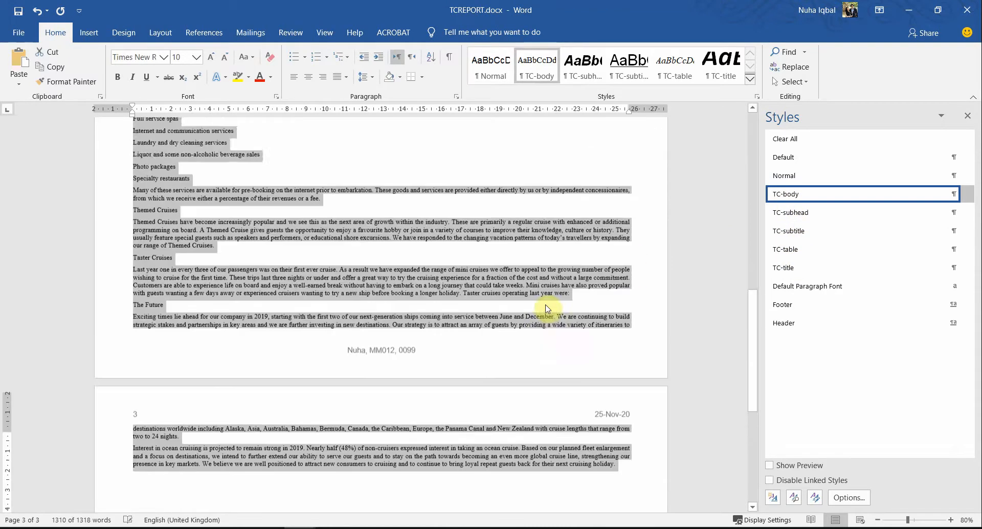
pyautogui.scroll(10, 547, 306)
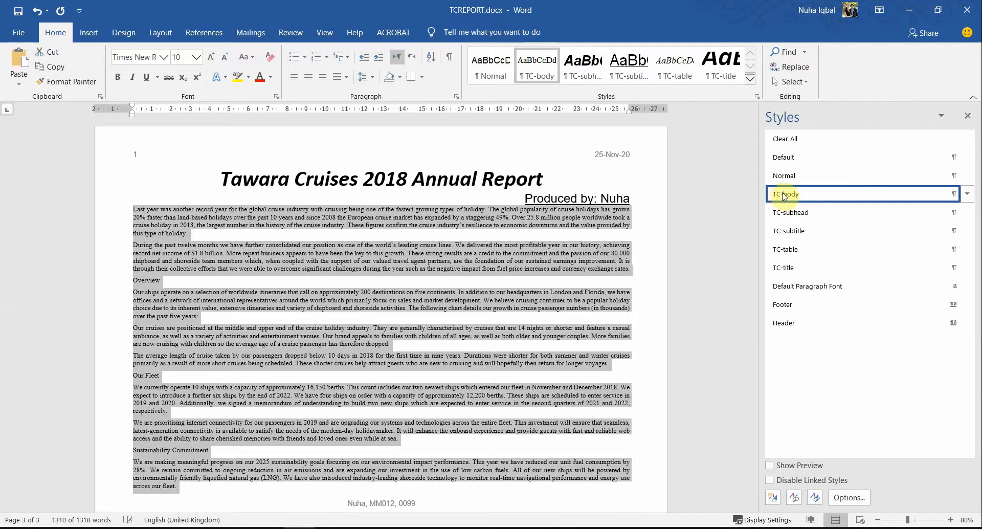
pyautogui.scroll(-10, 570, 347)
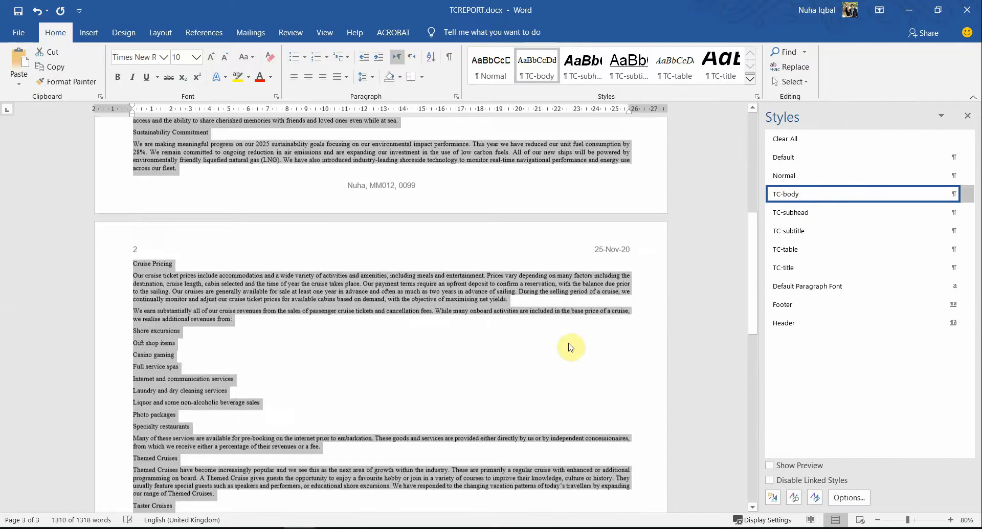
pyautogui.scroll(10, 571, 347)
pyautogui.click(561, 303)
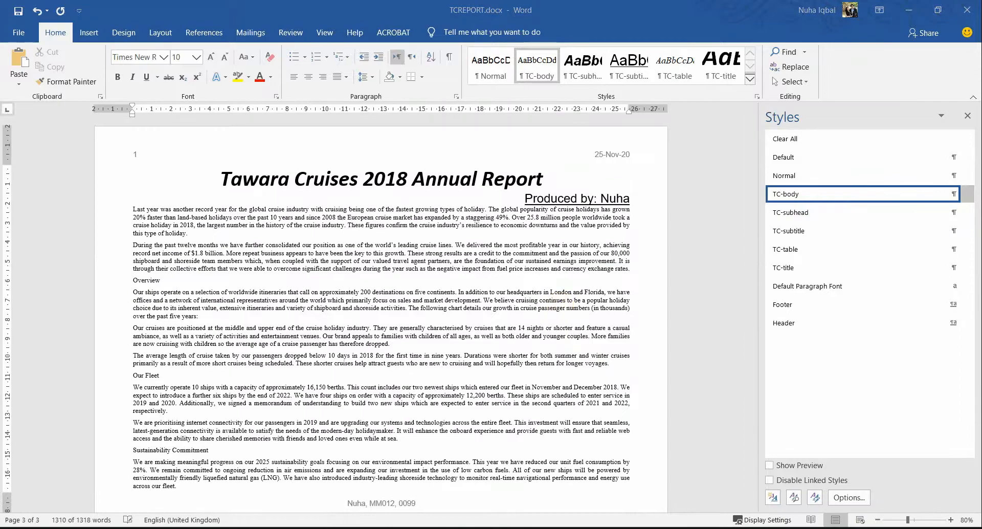
pyautogui.hotkey('alt', 'Tab')
pyautogui.click(254, 322)
pyautogui.moveTo(276, 320); pyautogui.dragTo(379, 318)
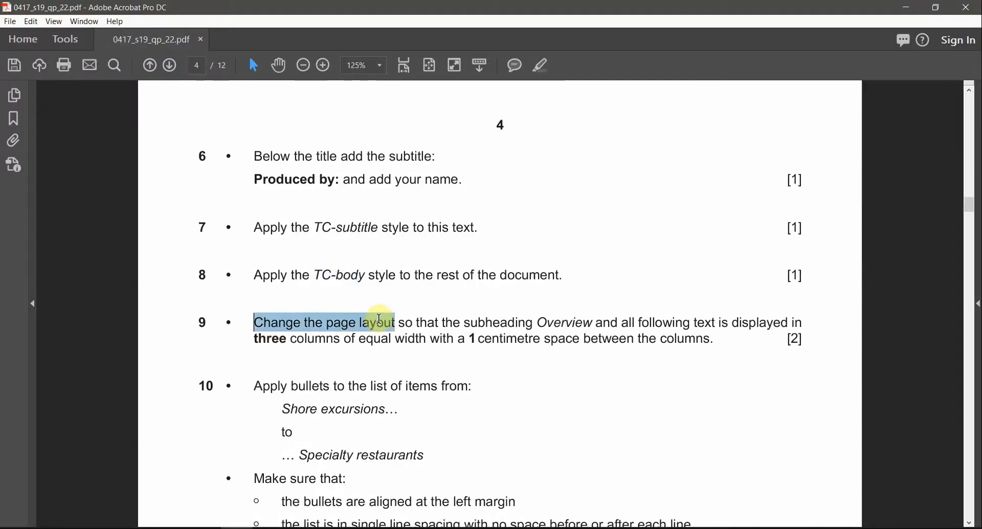
# Step: Highlight task 9's 'three columns' and '1 centimetre space between the columns' in the PDF
pyautogui.doubleClick(513, 322)
pyautogui.doubleClick(583, 323)
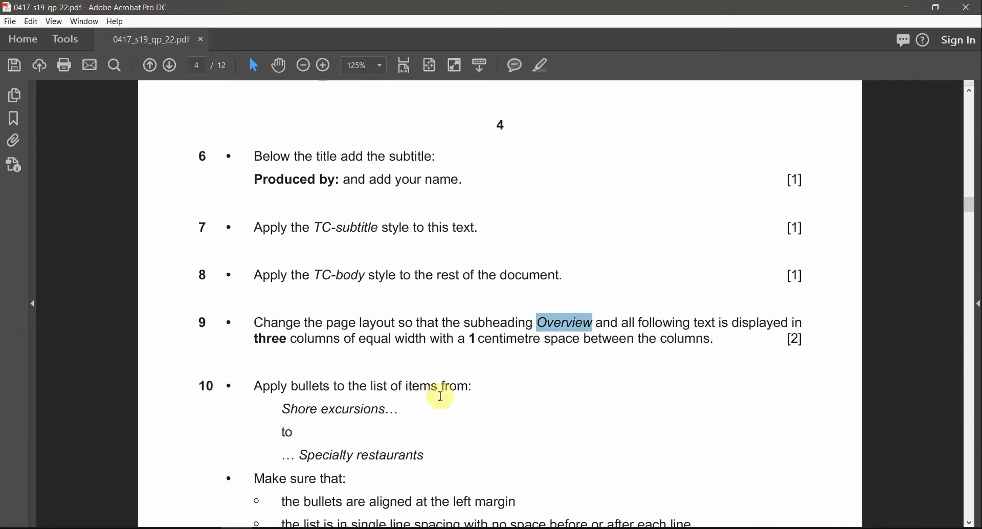
pyautogui.moveTo(255, 339); pyautogui.dragTo(340, 339)
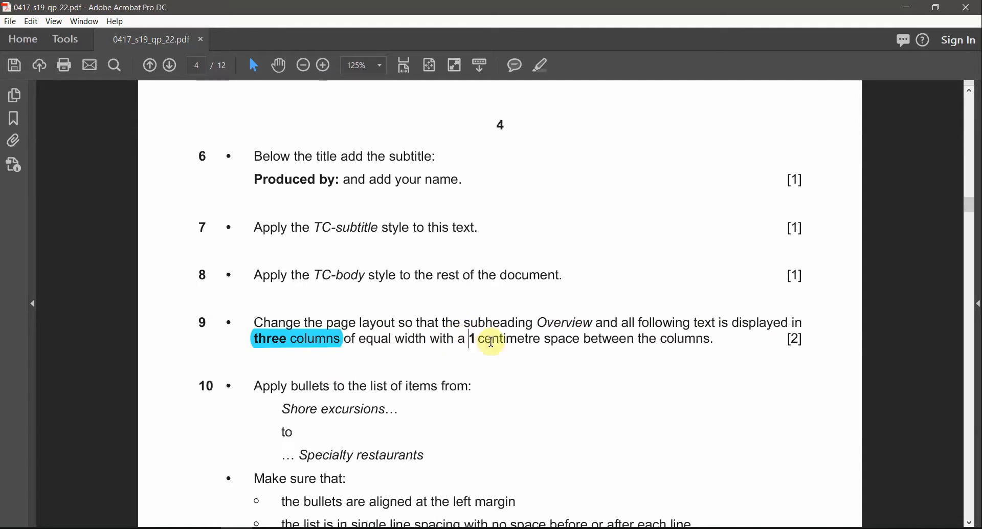
pyautogui.moveTo(471, 338); pyautogui.dragTo(710, 339)
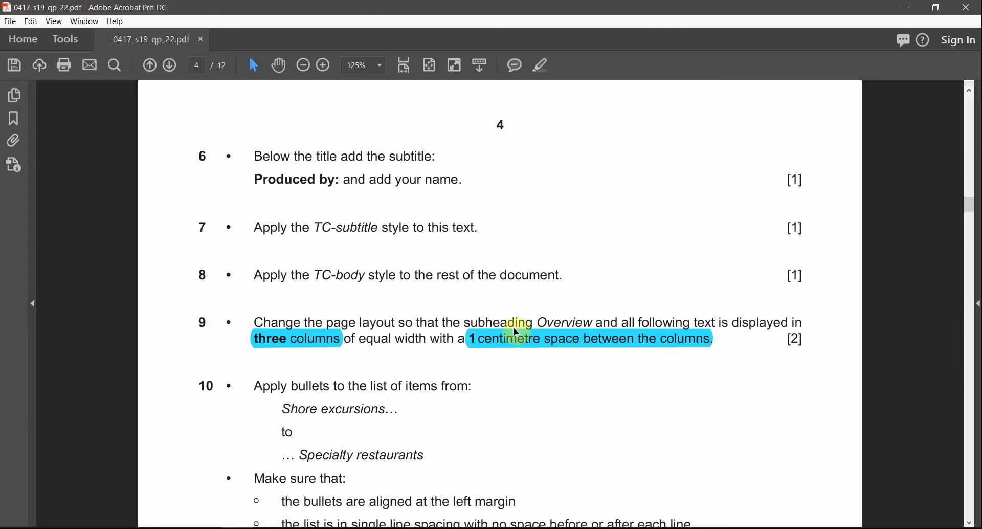
pyautogui.doubleClick(563, 322)
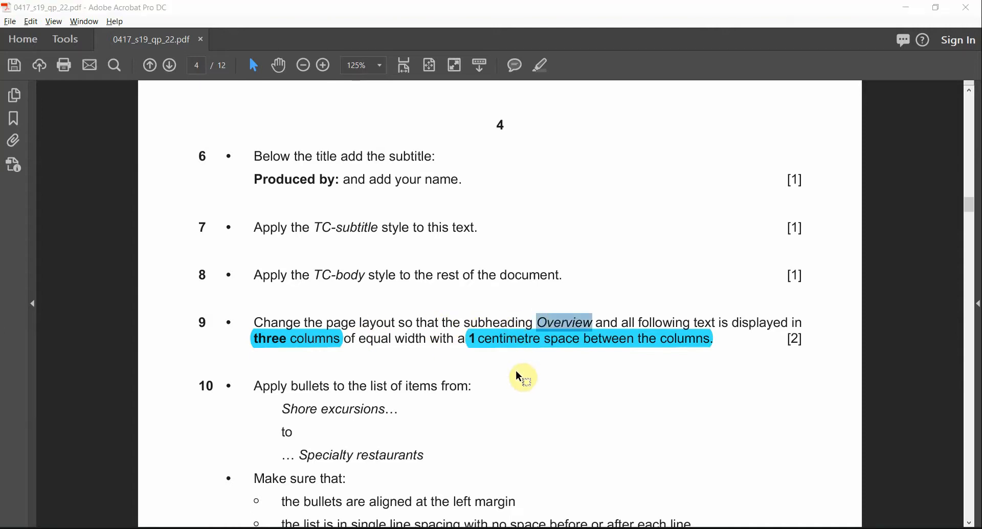
pyautogui.hotkey('alt', 'Tab')
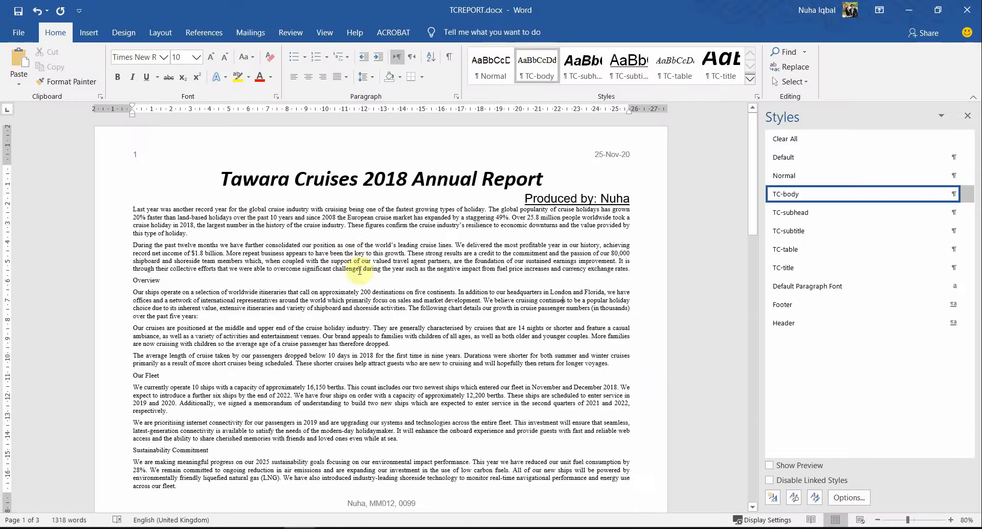
# Step: Locate the Overview heading in the report by searching for 'overview'
pyautogui.doubleClick(144, 280)
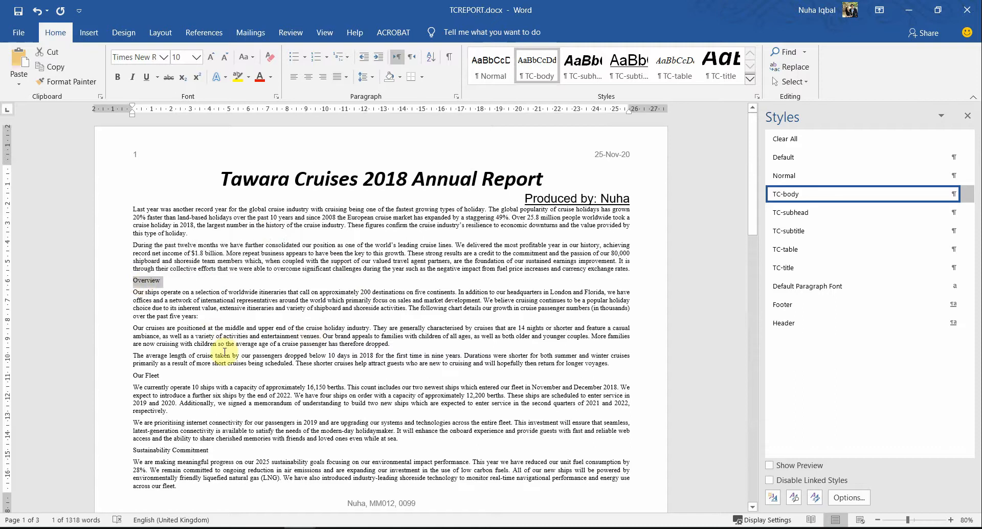
pyautogui.hotkey('ctrl', 'f')
pyautogui.write('o')
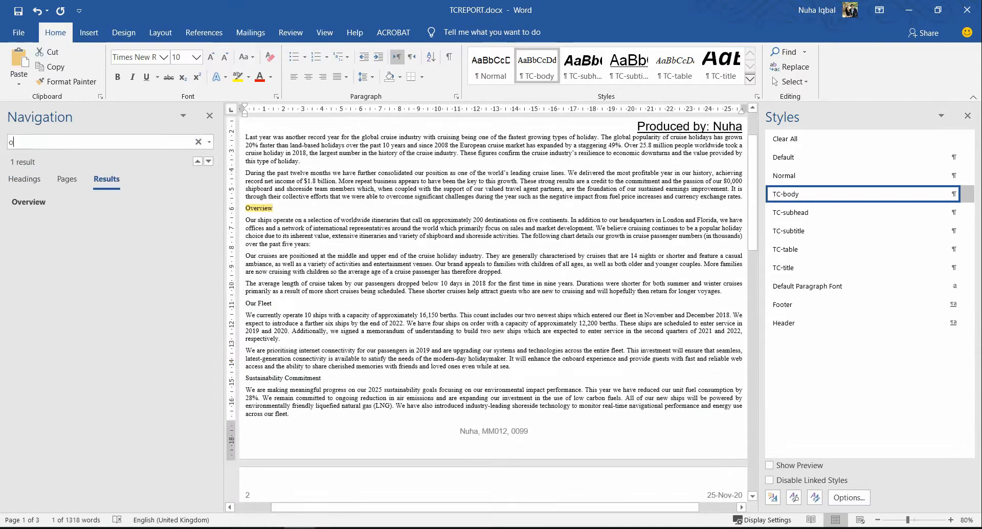
pyautogui.write('verview')
pyautogui.click(210, 115)
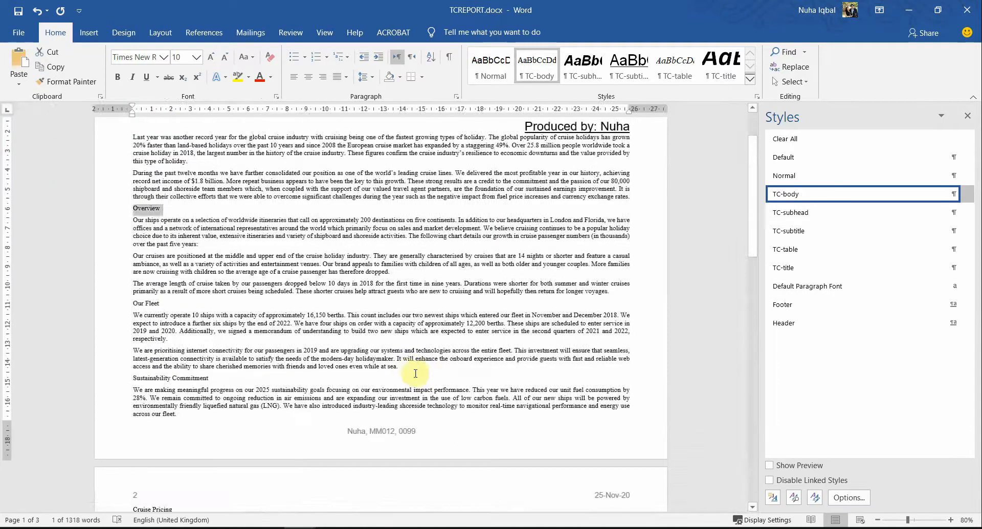
# Step: Highlight task 9's 'Overview and all following text', then select that text in the report
pyautogui.hotkey('alt', 'Tab')
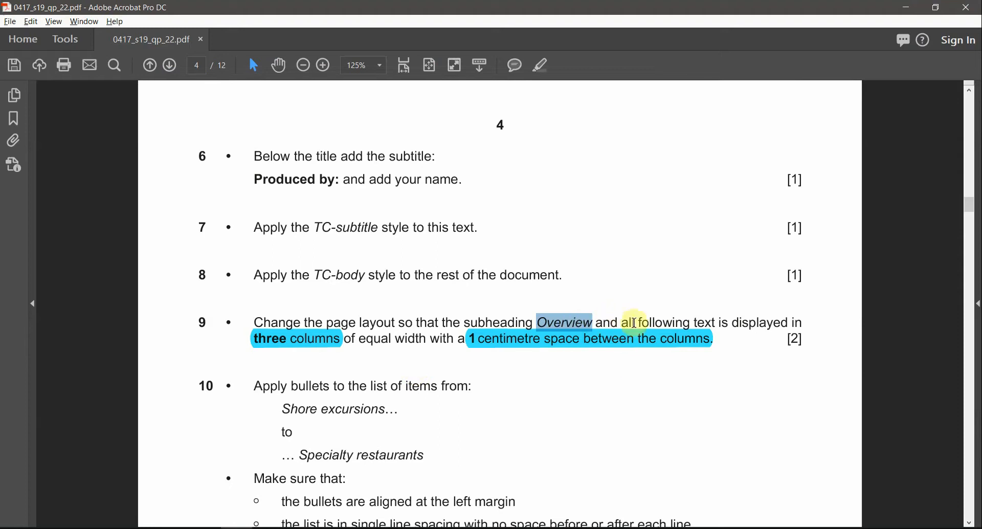
pyautogui.moveTo(720, 322); pyautogui.dragTo(538, 322)
pyautogui.click(544, 66)
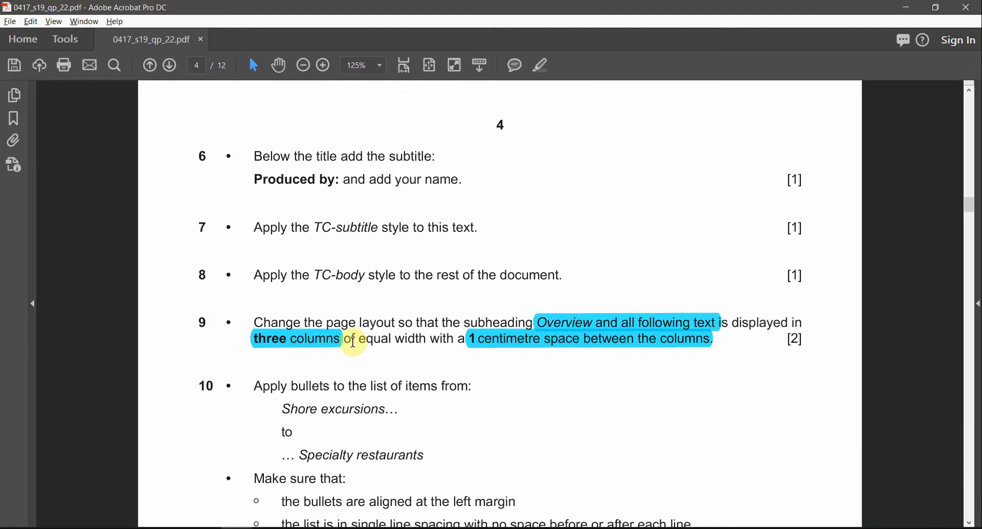
pyautogui.hotkey('alt', 'Tab')
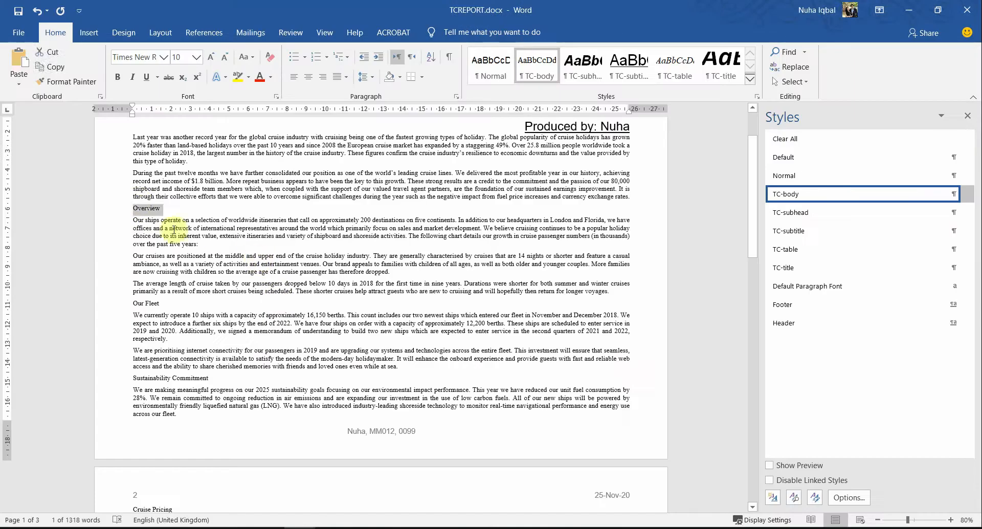
pyautogui.moveTo(134, 209); pyautogui.dragTo(639, 278)
# Step: Split the selected text from Overview onward into three columns
pyautogui.click(161, 32)
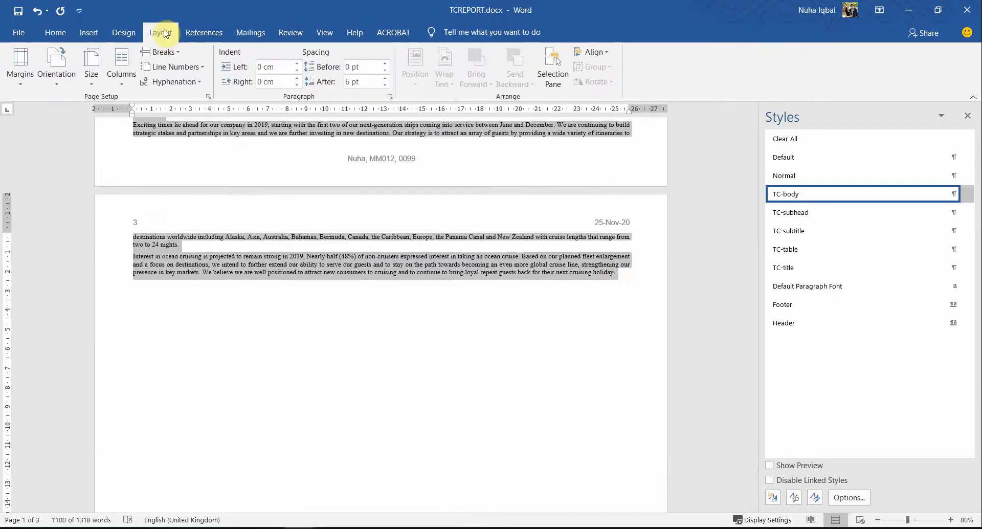
pyautogui.click(123, 82)
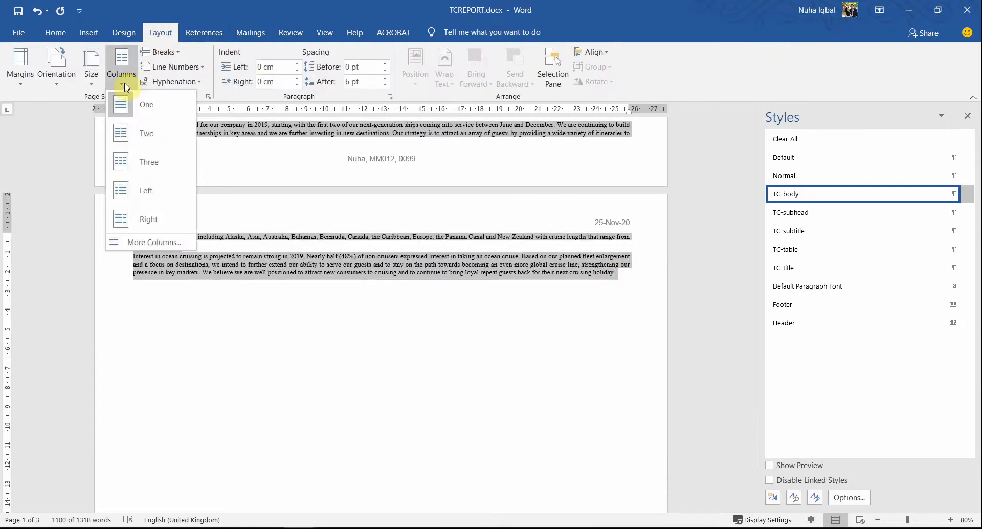
pyautogui.click(144, 166)
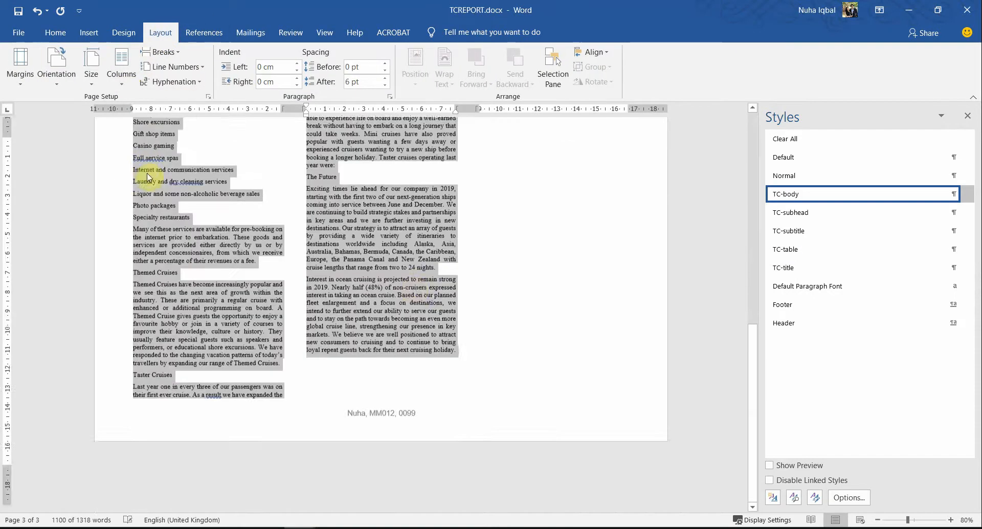
pyautogui.scroll(5, 409, 369)
pyautogui.scroll(5, 409, 358)
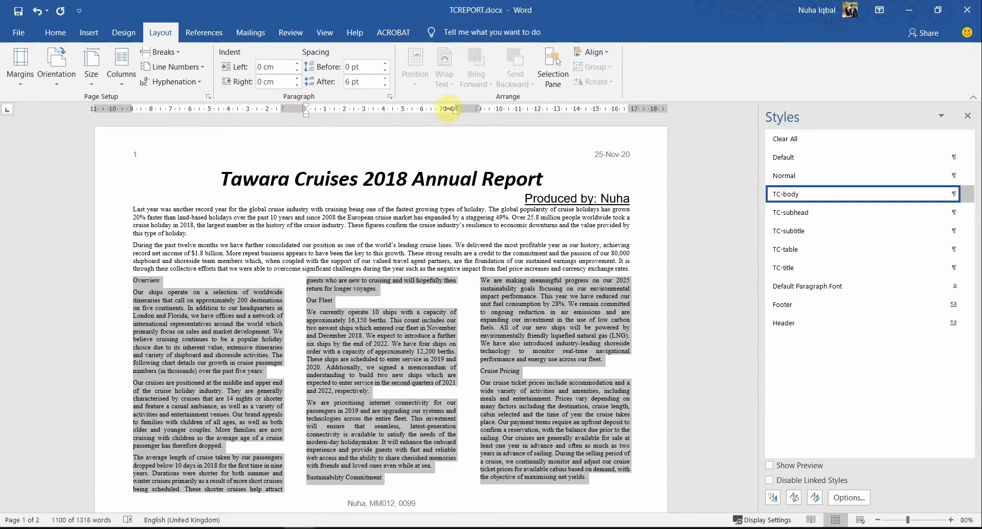
# Step: Set the spacing between the three columns to 1 cm in More Columns
pyautogui.doubleClick(290, 113)
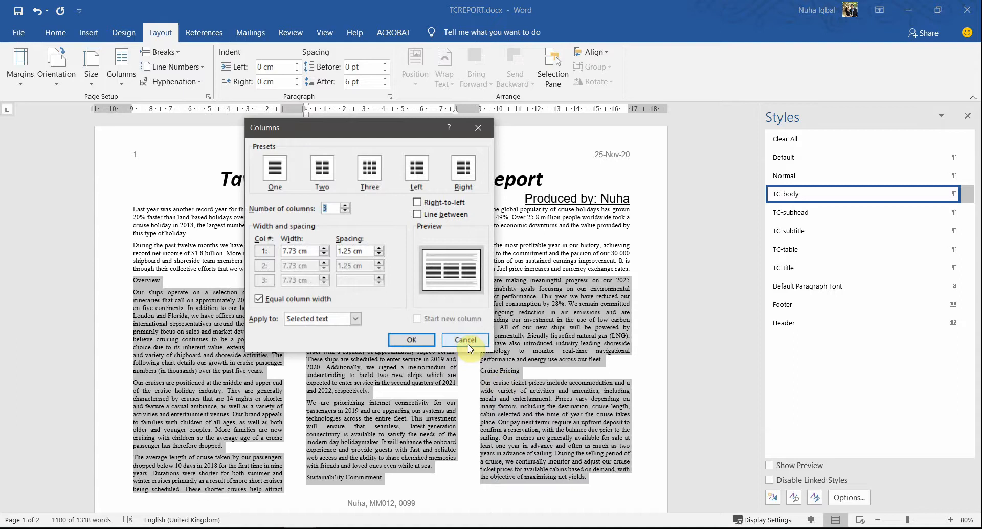
pyautogui.click(465, 340)
pyautogui.click(125, 86)
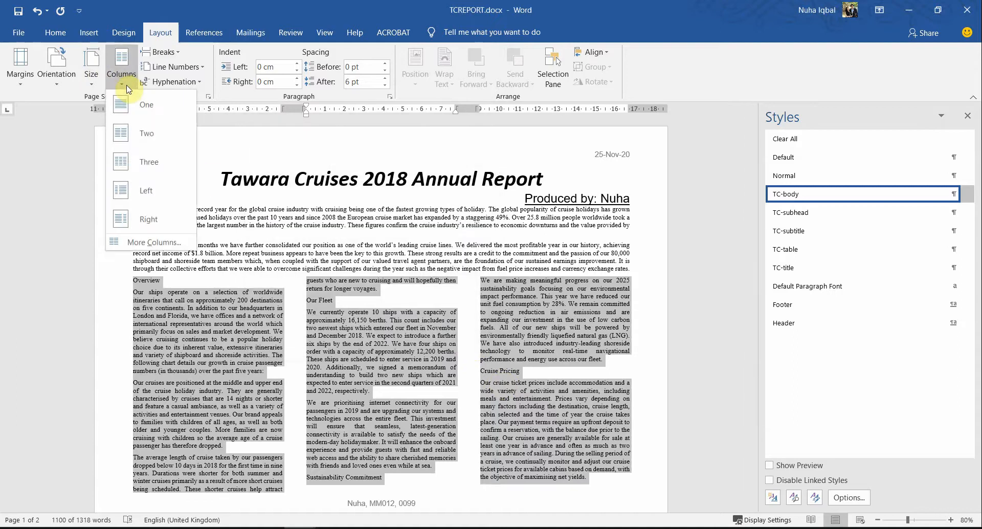
pyautogui.click(158, 243)
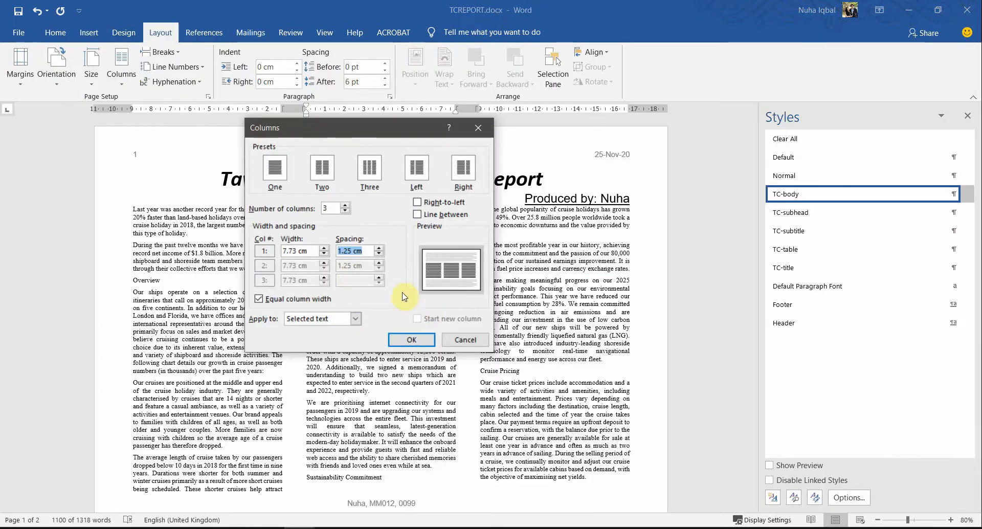
pyautogui.click(410, 340)
pyautogui.click(498, 335)
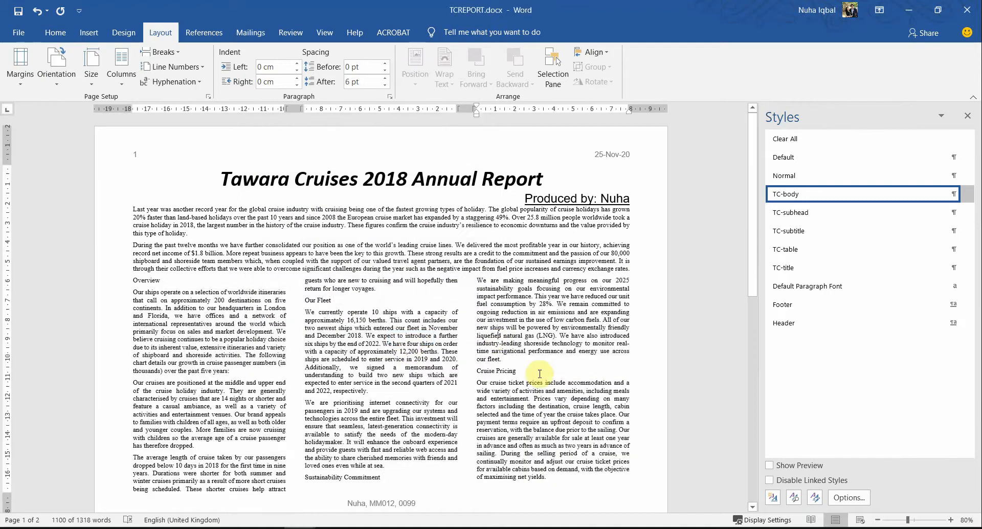
pyautogui.scroll(-3, 542, 409)
pyautogui.scroll(-5, 547, 450)
pyautogui.scroll(3, 549, 453)
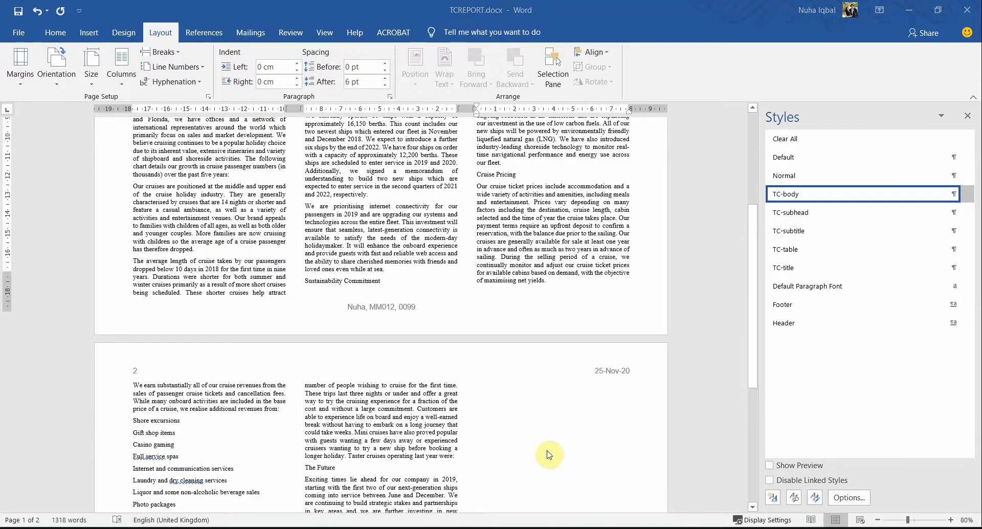
pyautogui.hotkey('alt', 'Tab')
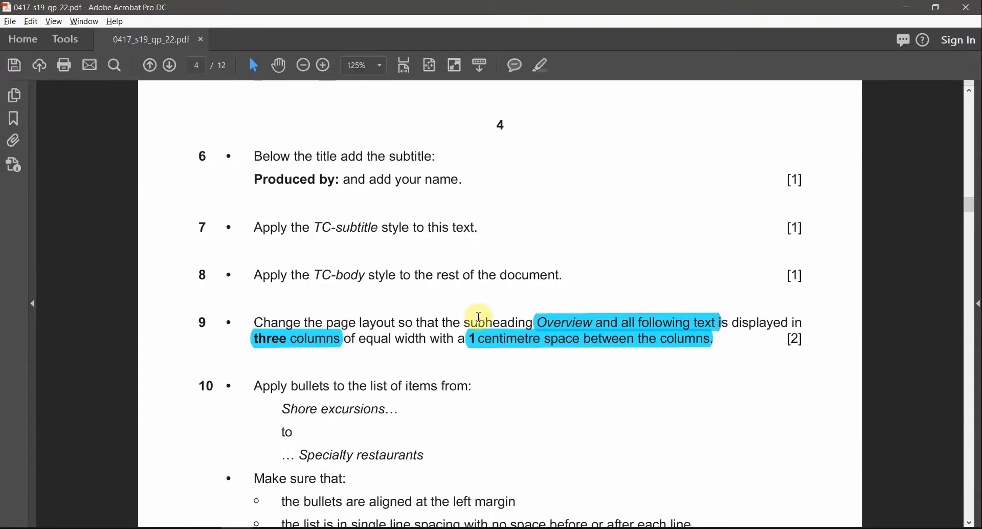
# Step: Read question 10's bullet-list instructions in the exam PDF, then return to the Word report
pyautogui.scroll(-1, 550, 384)
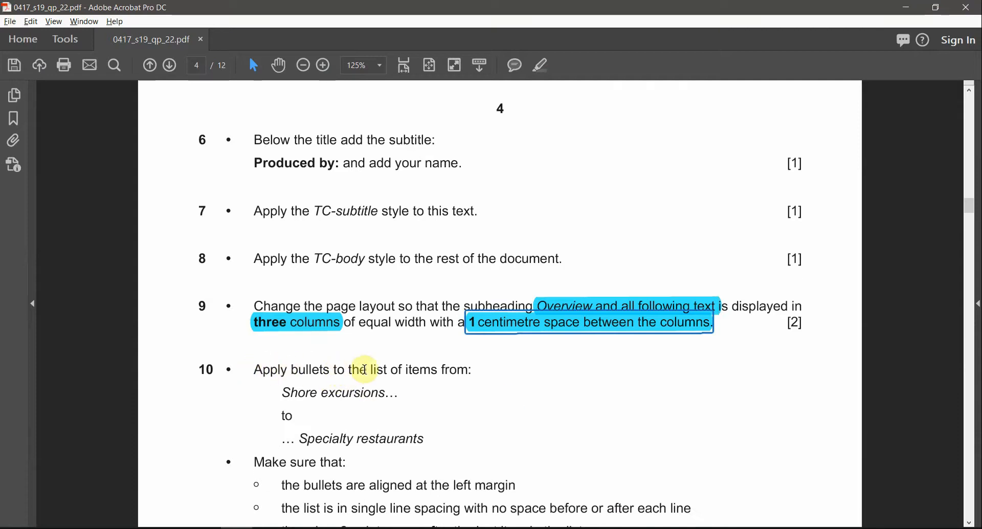
pyautogui.scroll(-1, 419, 383)
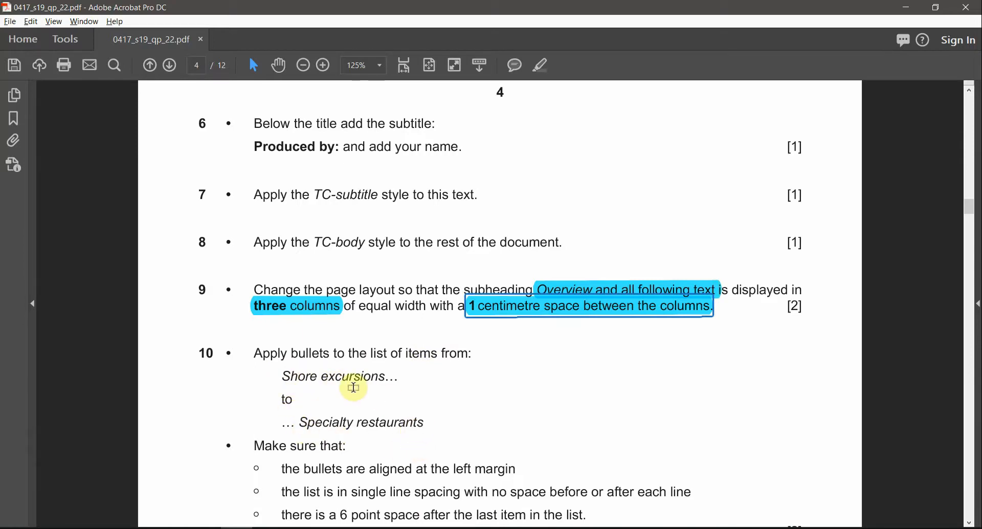
pyautogui.hotkey('alt', 'Tab')
pyautogui.scroll(2, 561, 382)
pyautogui.scroll(-1, 561, 382)
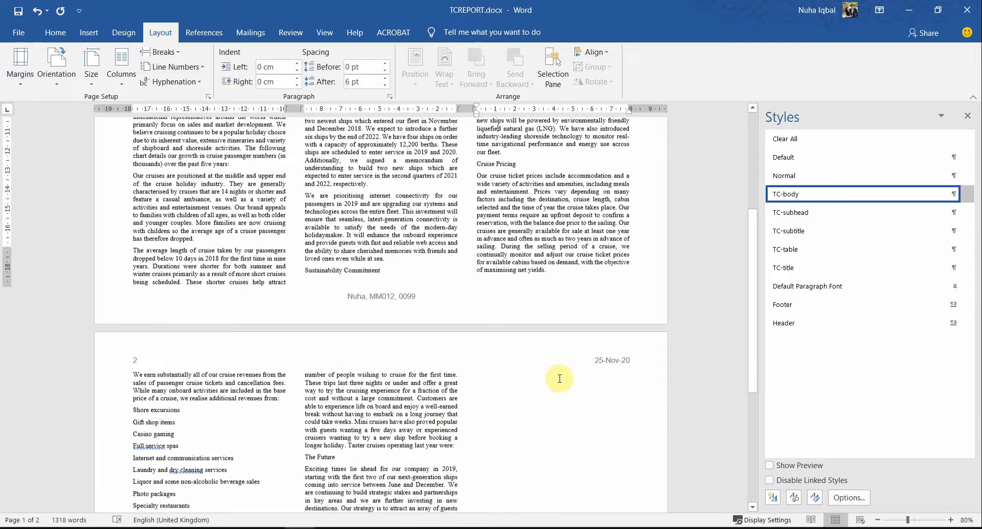
# Step: Search the report for 'shore' to locate the Shore excursions services list
pyautogui.scroll(4, 560, 380)
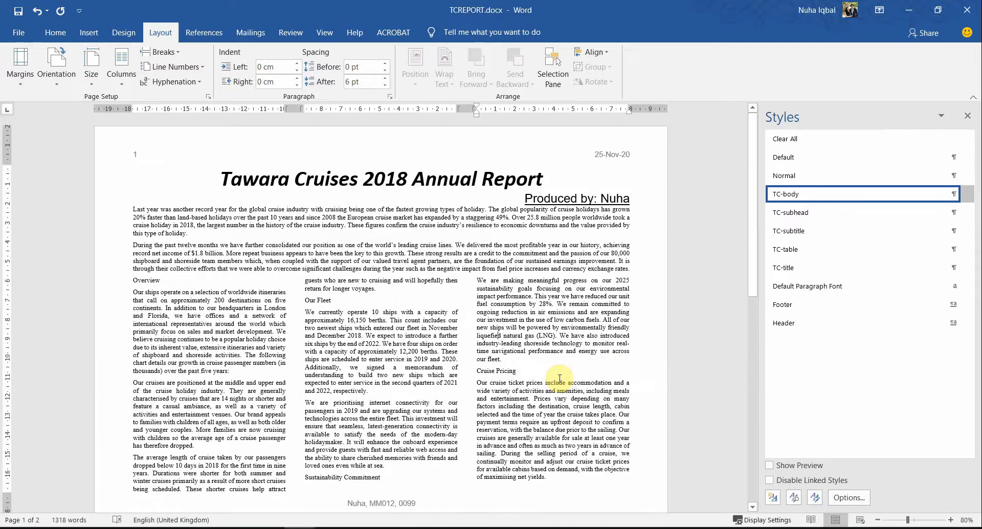
pyautogui.hotkey('ctrl', 'f')
pyautogui.write('shore')
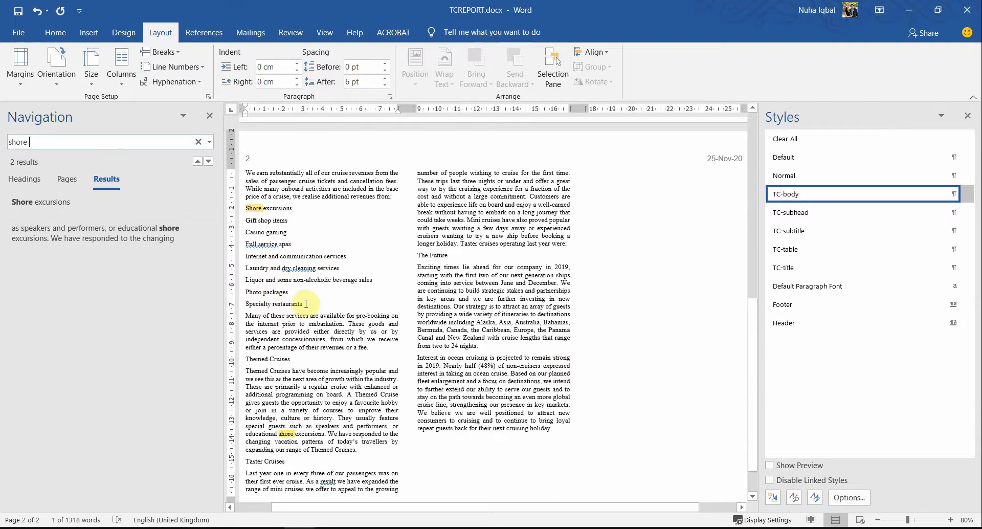
pyautogui.moveTo(281, 291); pyautogui.dragTo(208, 121)
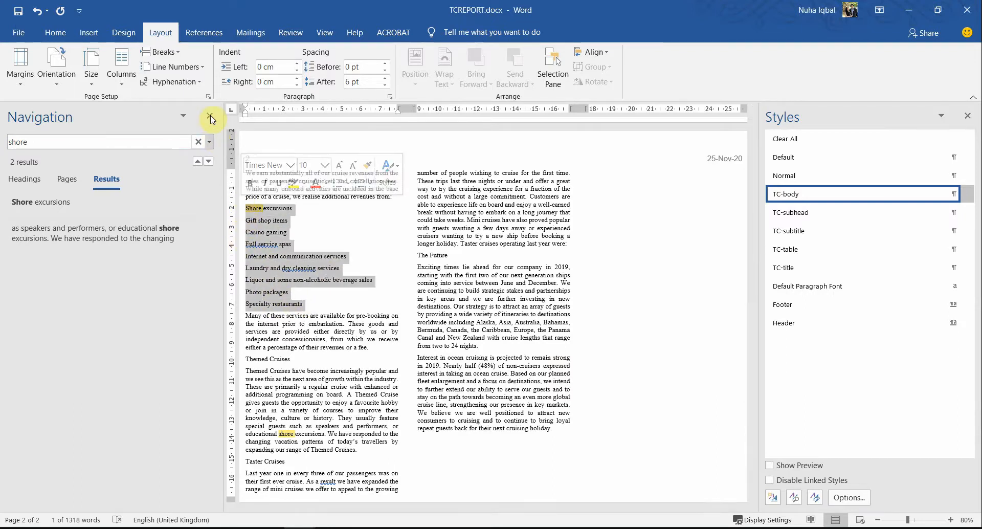
pyautogui.click(210, 117)
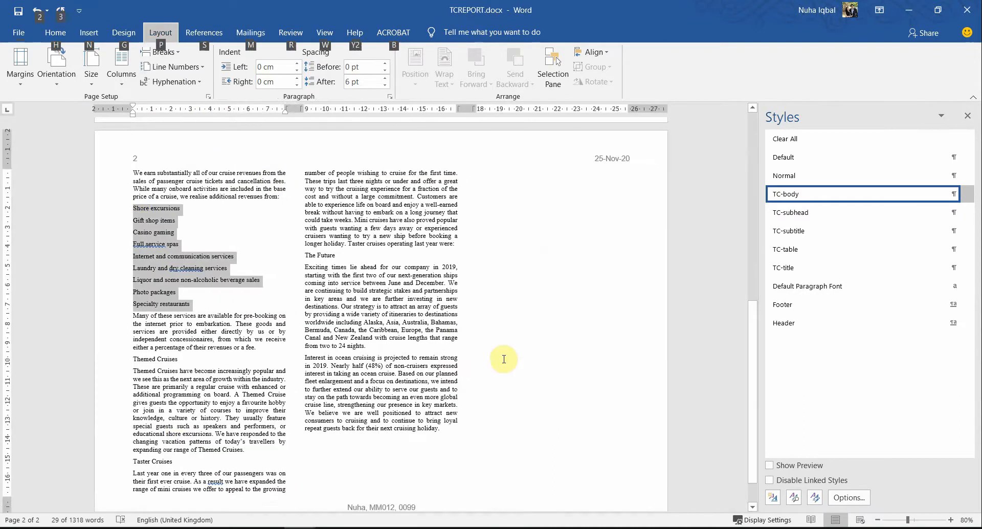
# Step: Mark the list range and the word 'bullets' in question 10 of the exam PDF
pyautogui.hotkey('alt', 'Tab')
pyautogui.moveTo(434, 421); pyautogui.dragTo(270, 365)
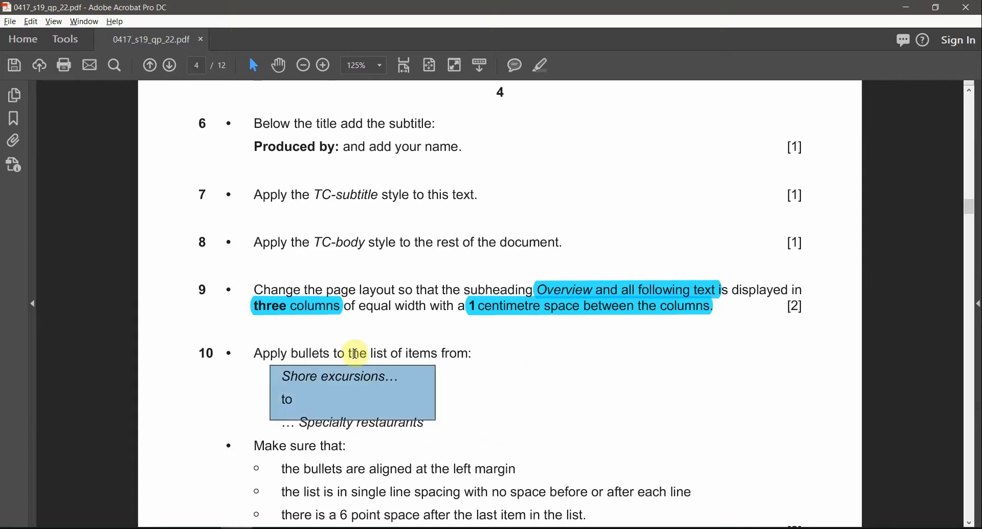
pyautogui.doubleClick(321, 352)
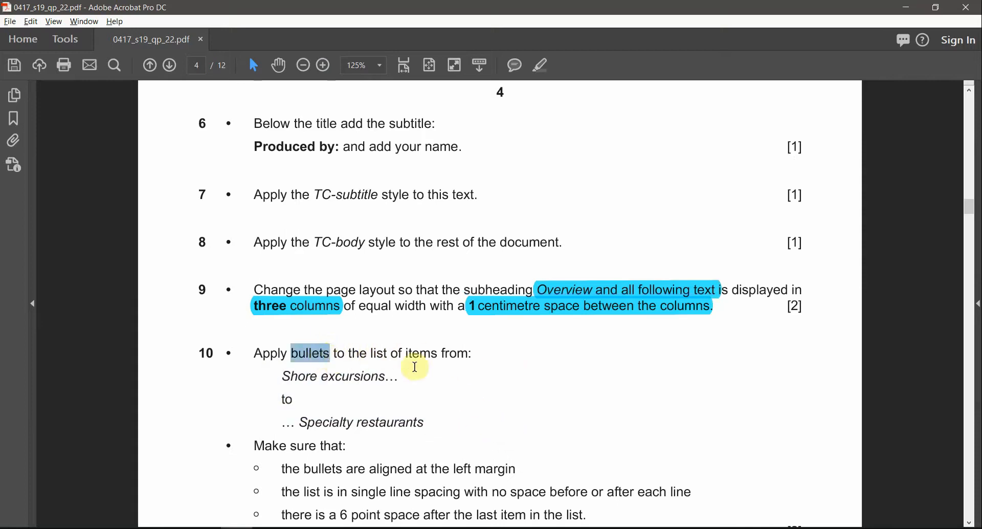
pyautogui.hotkey('alt', 'Tab')
# Step: Select the nine services from Shore excursions to Specialty restaurants in Word
pyautogui.click(225, 273)
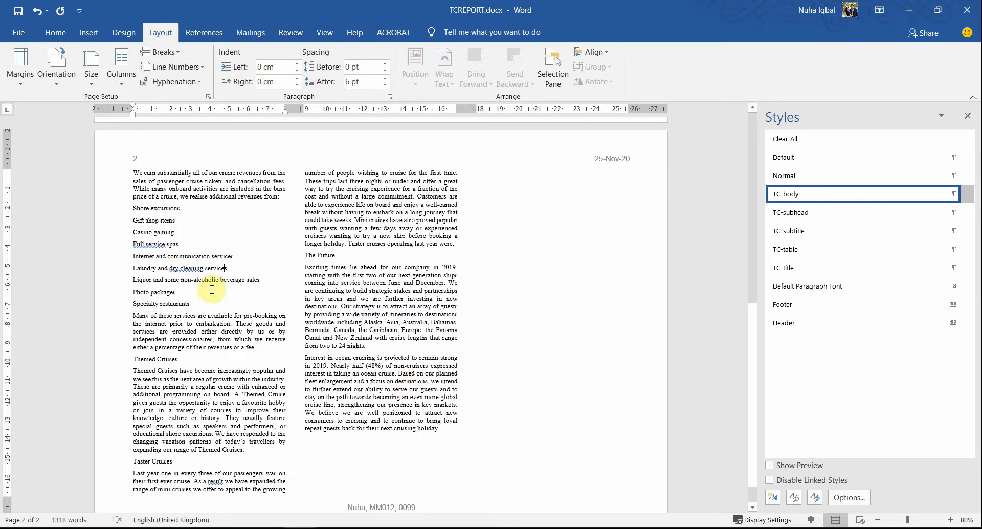
pyautogui.keyDown('ctrl'); pyautogui.scroll(3, 213, 284); pyautogui.keyUp('ctrl')
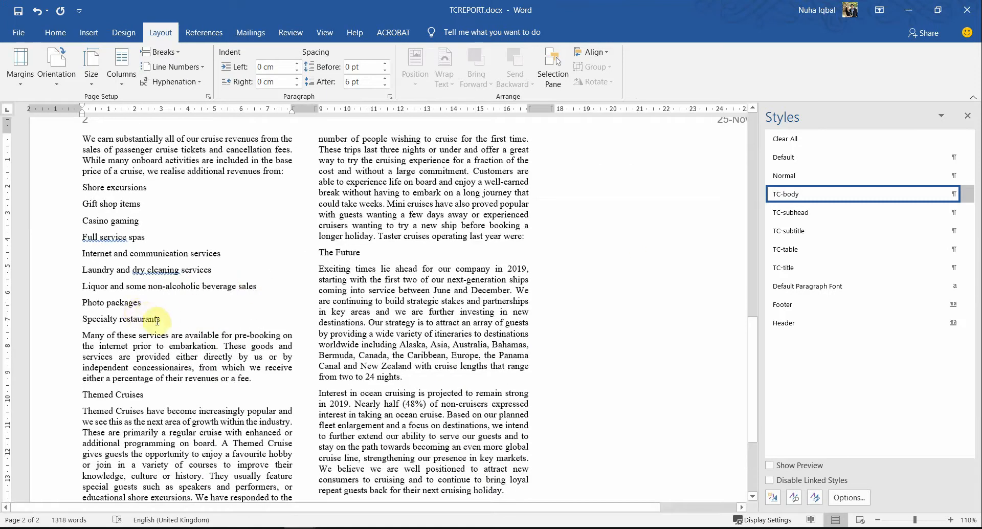
pyautogui.moveTo(165, 317); pyautogui.dragTo(78, 191)
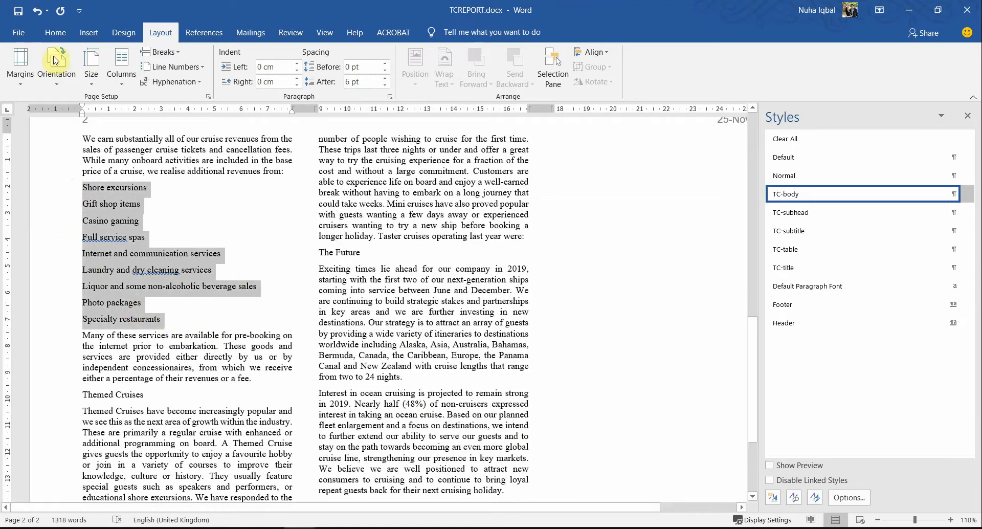
pyautogui.click(53, 32)
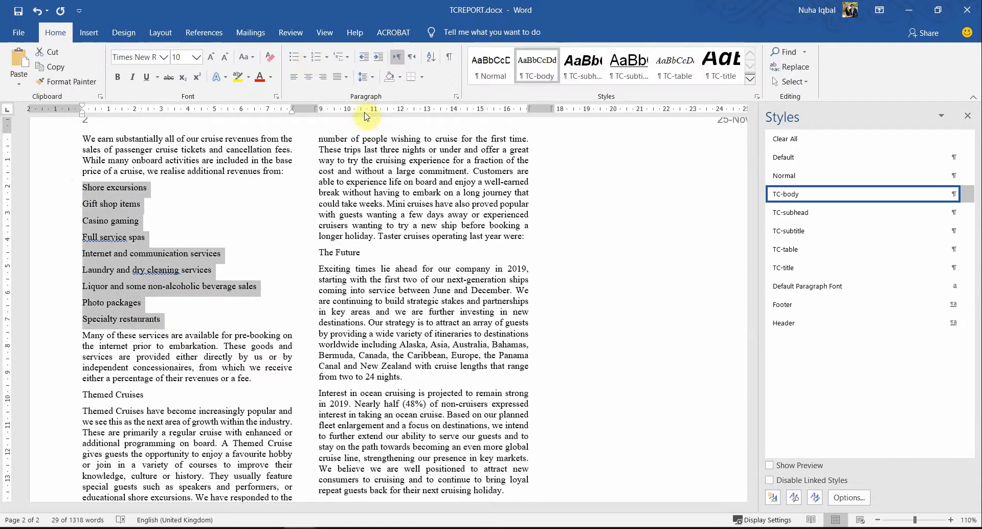
# Step: Apply bullets to the nine selected services and review the PDF's left-margin requirement
pyautogui.click(297, 59)
pyautogui.click(252, 346)
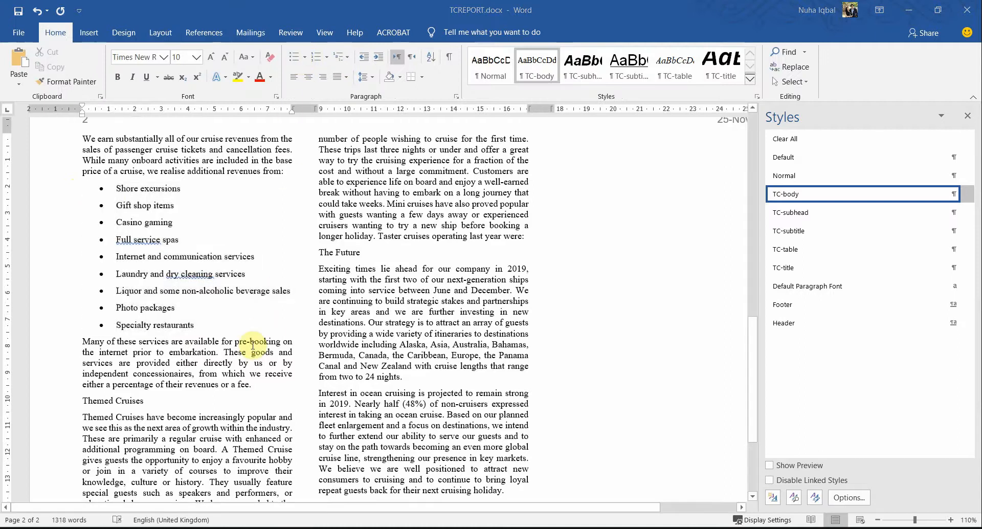
pyautogui.hotkey('alt', 'Tab')
pyautogui.scroll(-2, 267, 379)
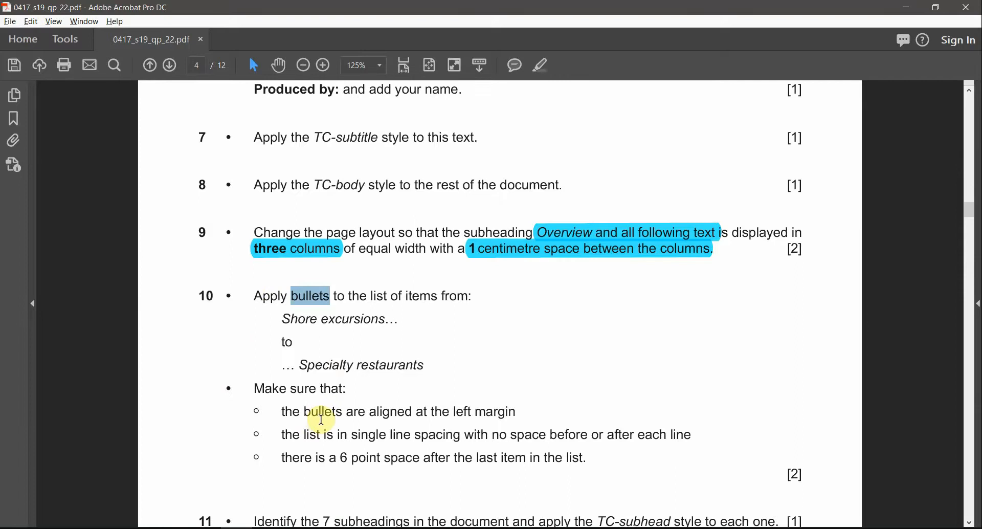
pyautogui.moveTo(417, 412); pyautogui.dragTo(515, 412)
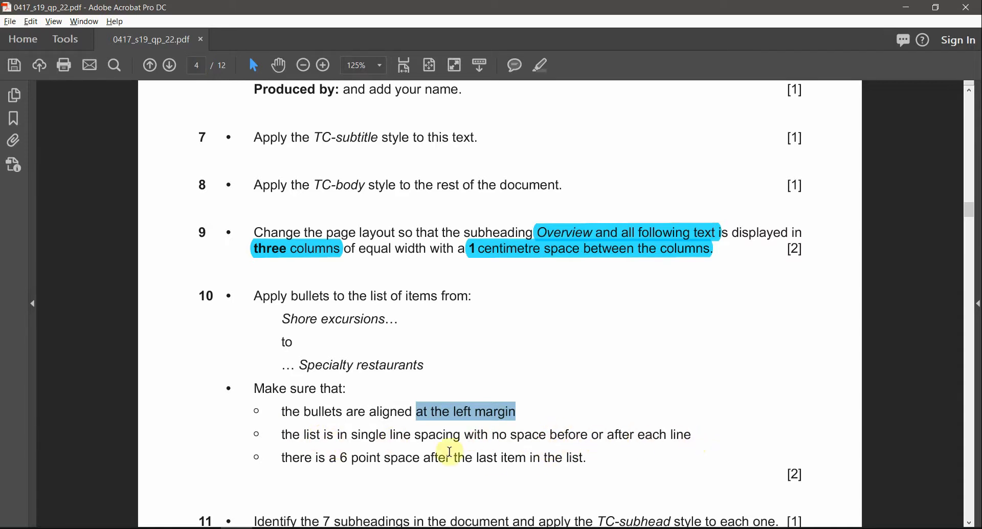
# Step: Reselect the bulleted list and check the list and single line spacing requirements in the PDF
pyautogui.hotkey('alt', 'Tab')
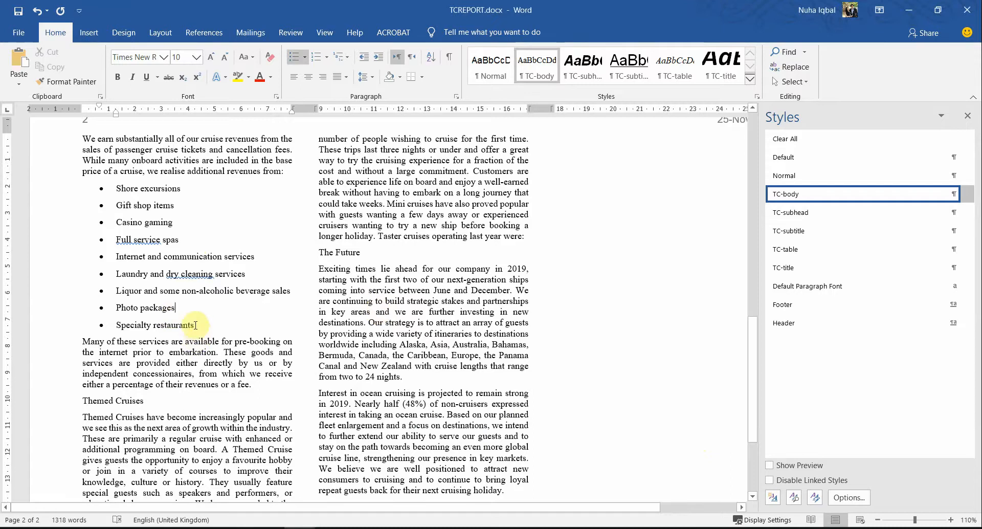
pyautogui.moveTo(196, 326); pyautogui.dragTo(82, 196)
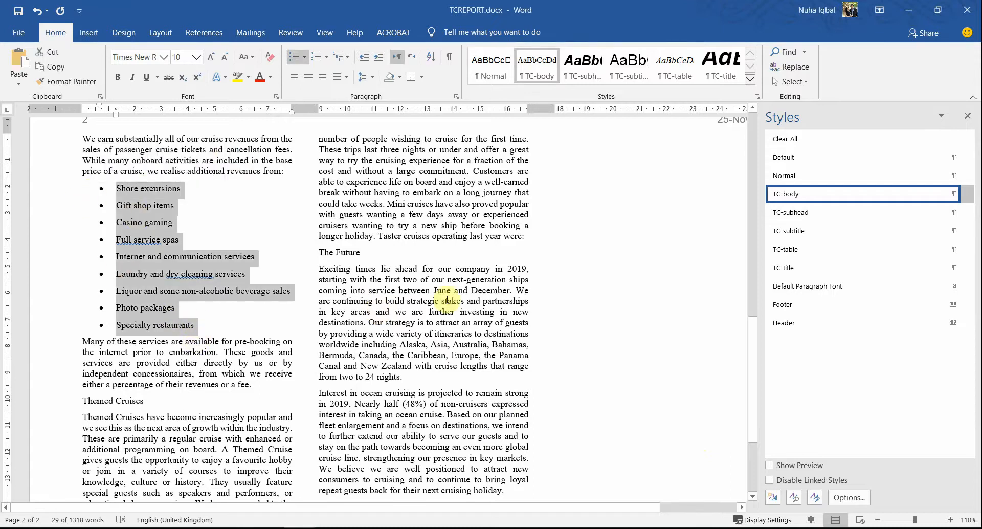
pyautogui.hotkey('alt', 'Tab')
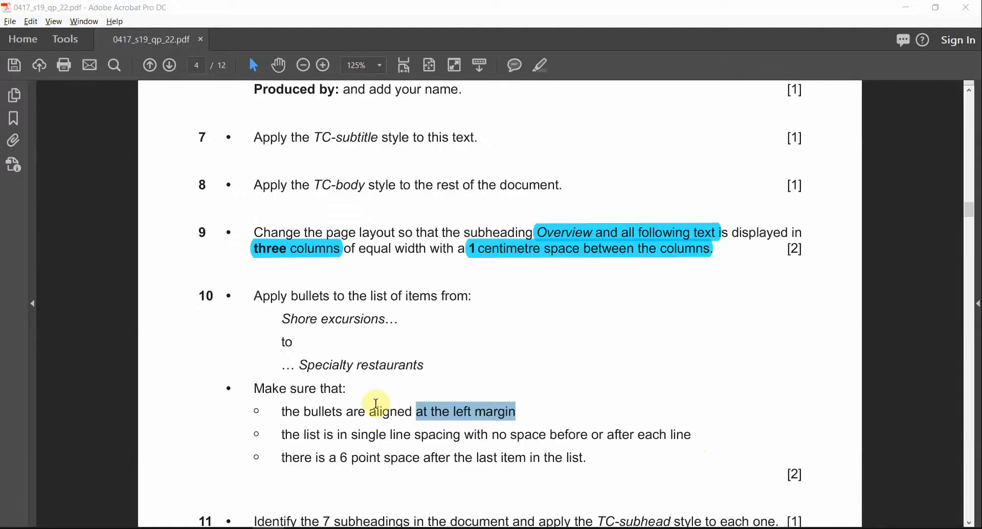
pyautogui.click(330, 419)
pyautogui.click(281, 411)
pyautogui.moveTo(336, 421); pyautogui.dragTo(615, 428)
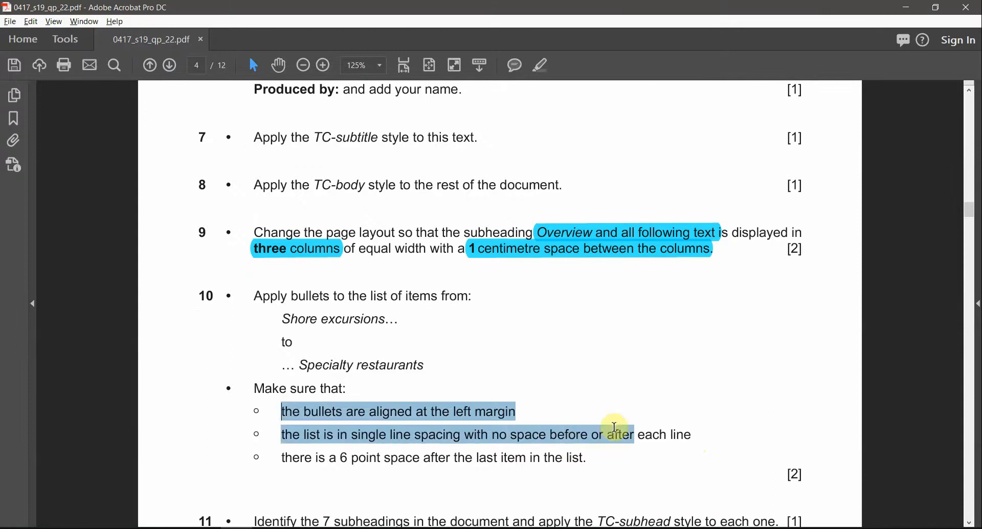
pyautogui.click(308, 407)
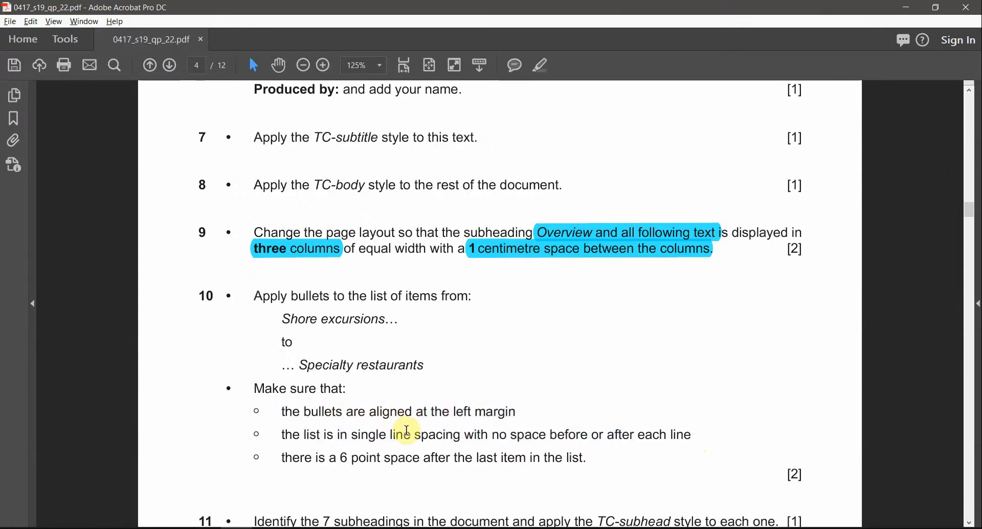
pyautogui.moveTo(338, 434); pyautogui.dragTo(462, 435)
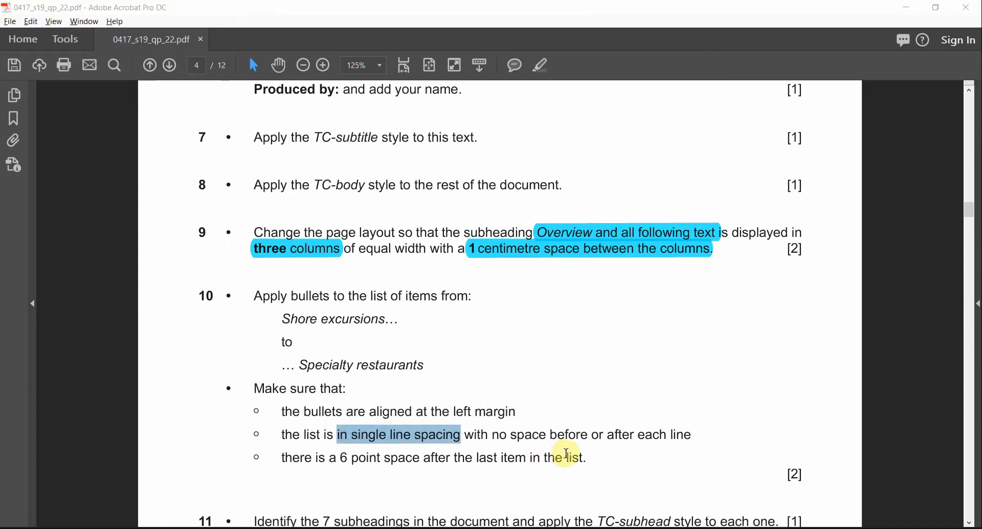
# Step: Bring up the list's formatting shortcut menu in Word and dismiss it unused
pyautogui.hotkey('alt', 'Tab')
pyautogui.rightClick(153, 194)
pyautogui.click(127, 192)
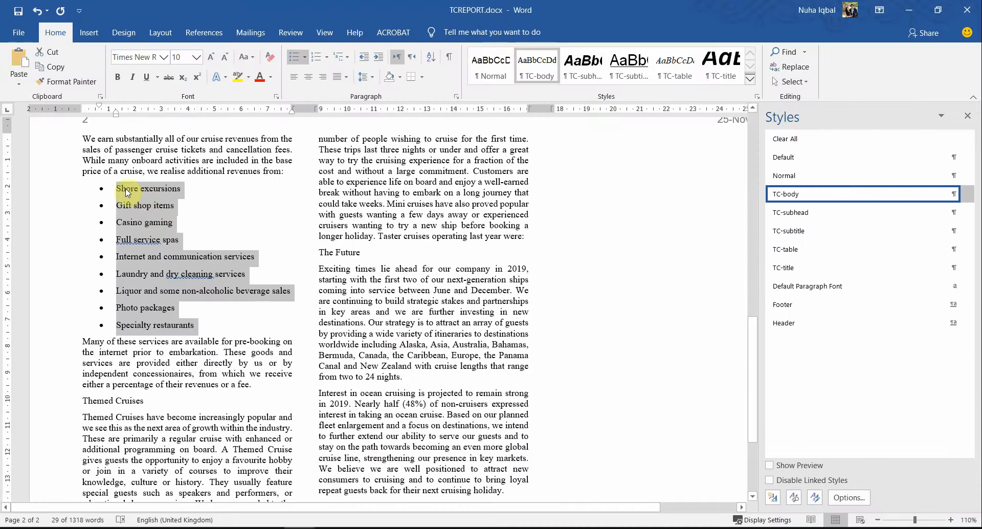
# Step: Open the Paragraph dialog for the bulleted list and check the PDF's left-margin requirement
pyautogui.moveTo(116, 191); pyautogui.dragTo(215, 329)
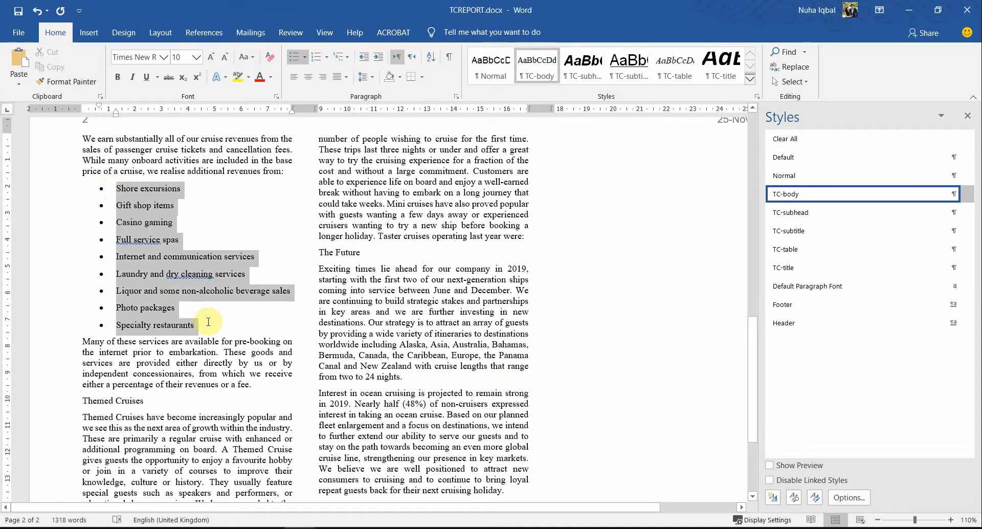
pyautogui.rightClick(182, 285)
pyautogui.click(220, 417)
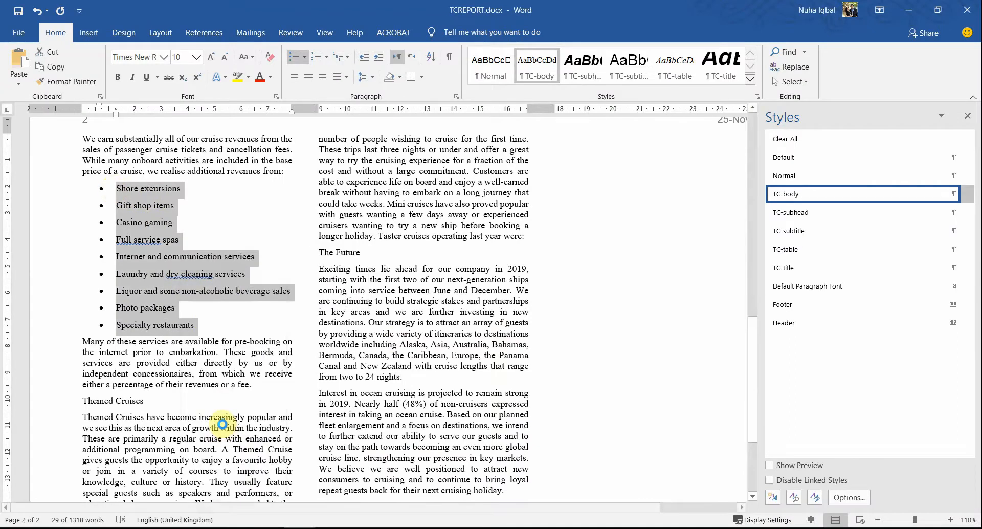
pyautogui.moveTo(668, 89); pyautogui.dragTo(391, 150)
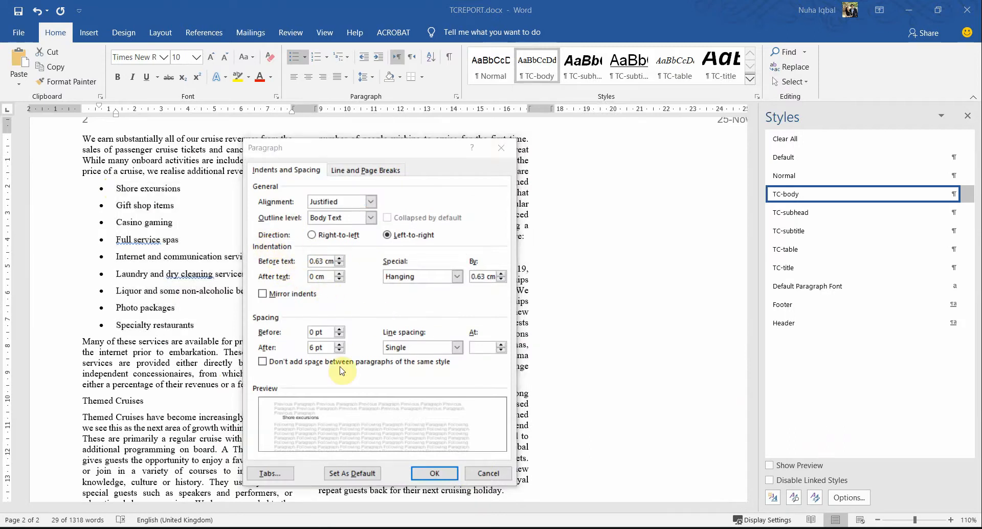
pyautogui.hotkey('alt', 'Tab')
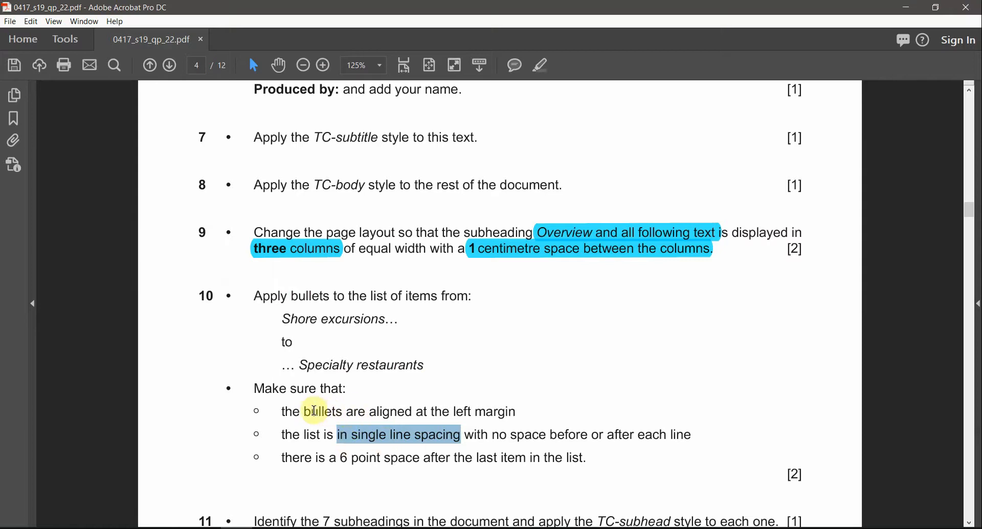
pyautogui.moveTo(514, 410); pyautogui.dragTo(450, 415)
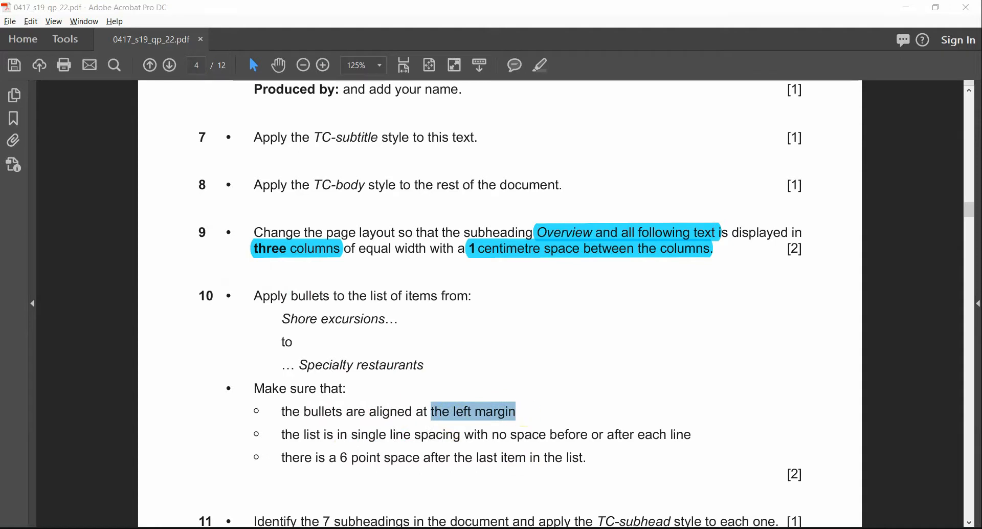
pyautogui.hotkey('alt', 'Tab')
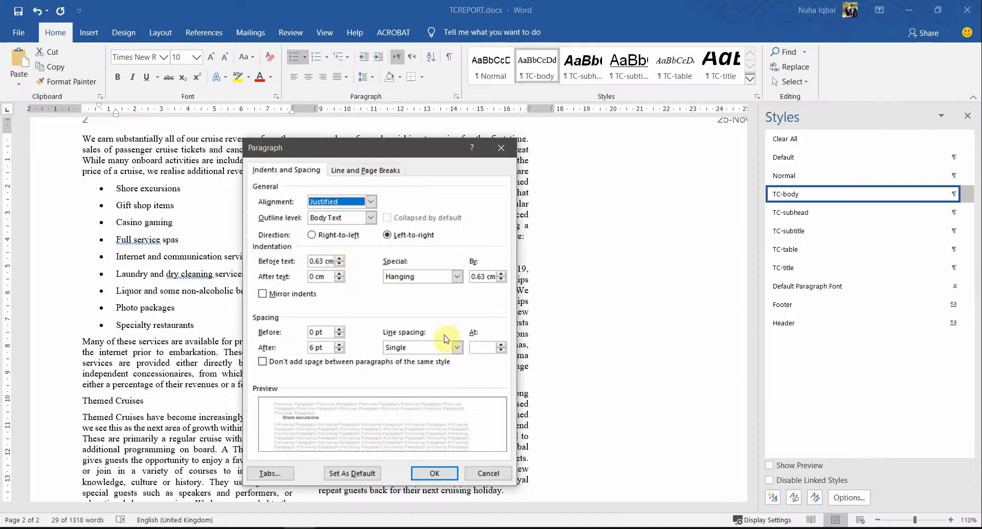
# Step: Set the list to a 0.5 cm left indent, Single line spacing and 0 pt after
pyautogui.click(339, 266)
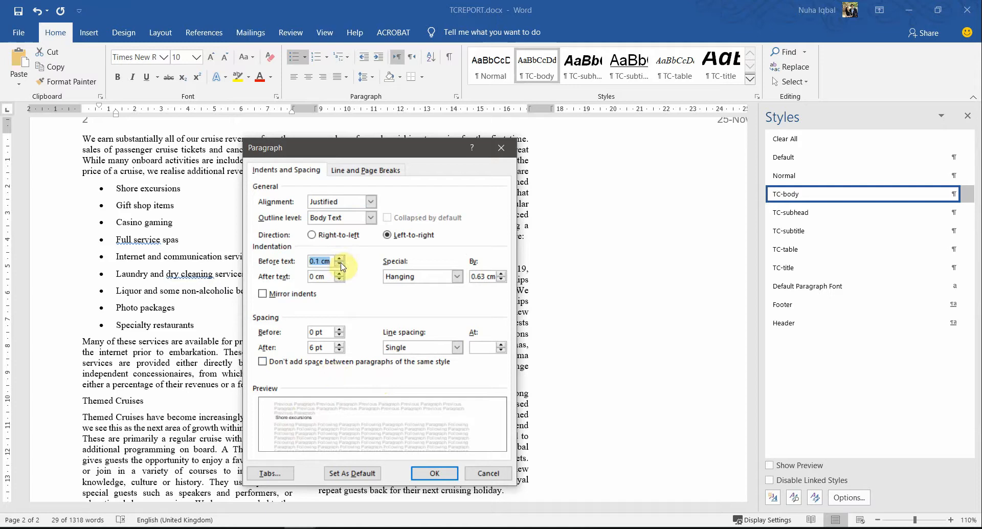
pyautogui.click(412, 349)
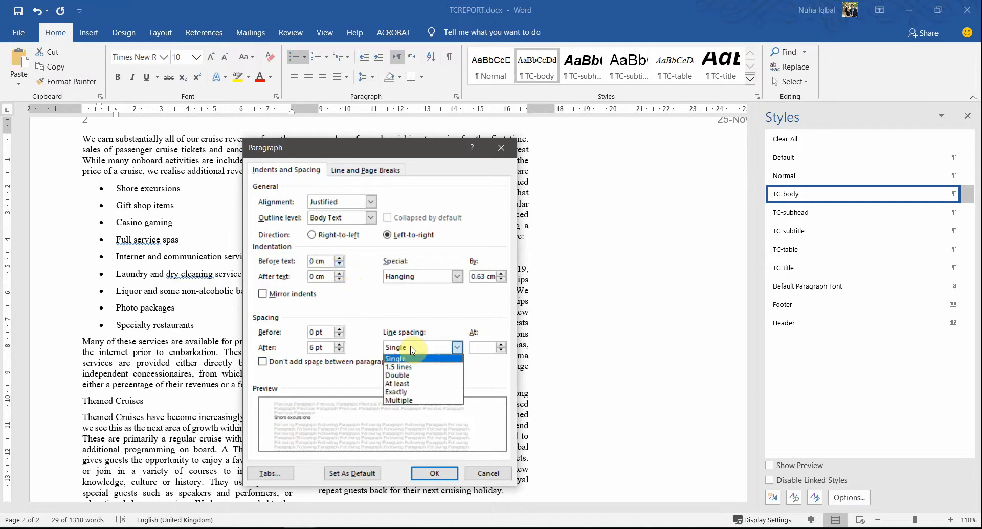
pyautogui.click(412, 349)
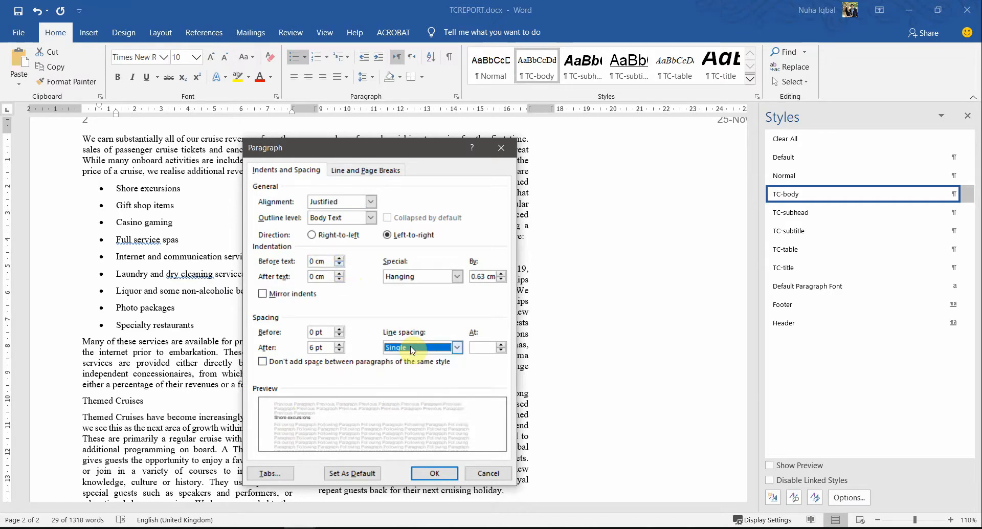
pyautogui.click(339, 351)
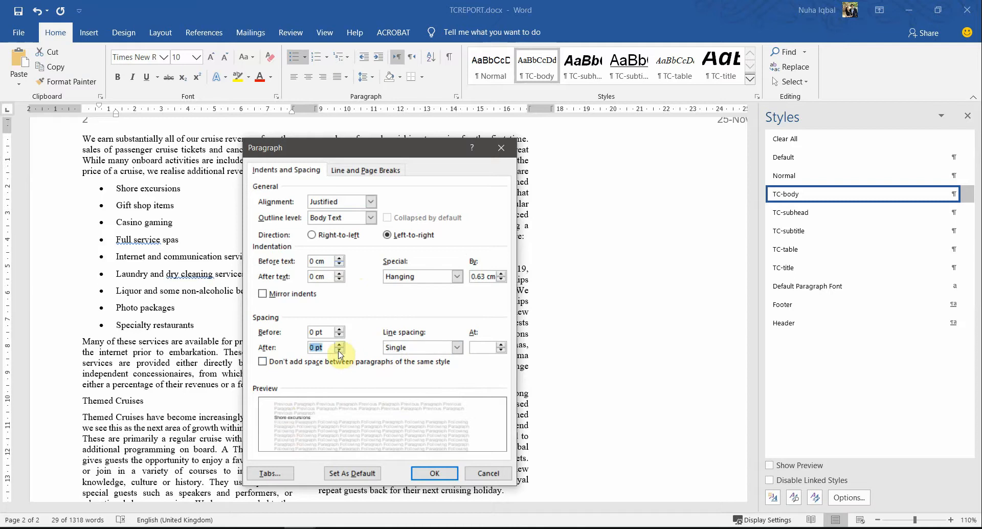
pyautogui.click(438, 480)
pyautogui.click(252, 285)
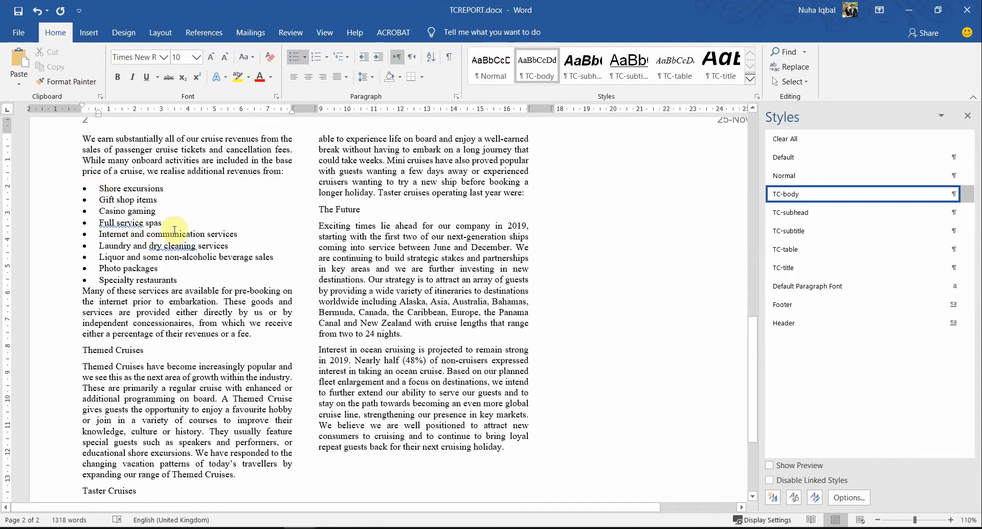
pyautogui.hotkey('alt', 'Tab')
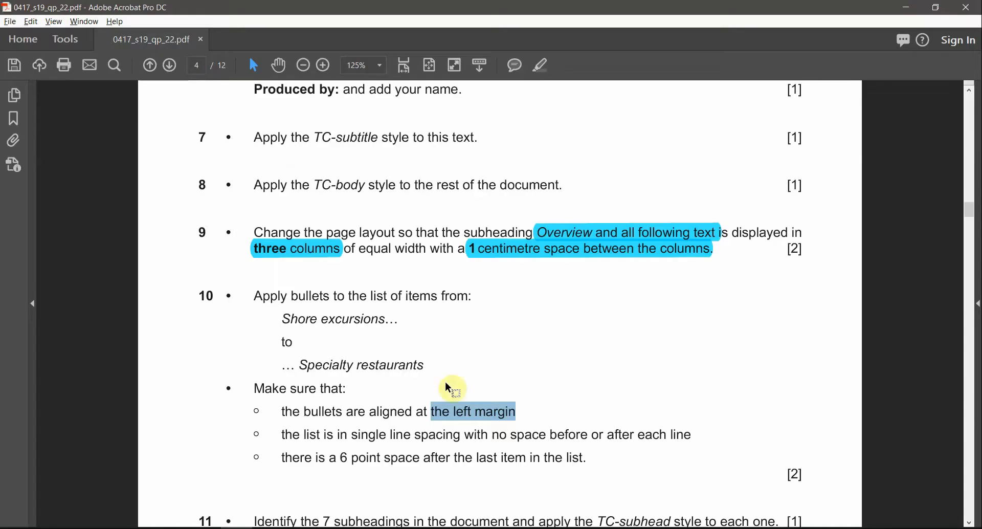
# Step: Give the last bullet, Specialty restaurants, 6 pt spacing after
pyautogui.moveTo(283, 463); pyautogui.dragTo(569, 459)
pyautogui.hotkey('alt', 'Tab')
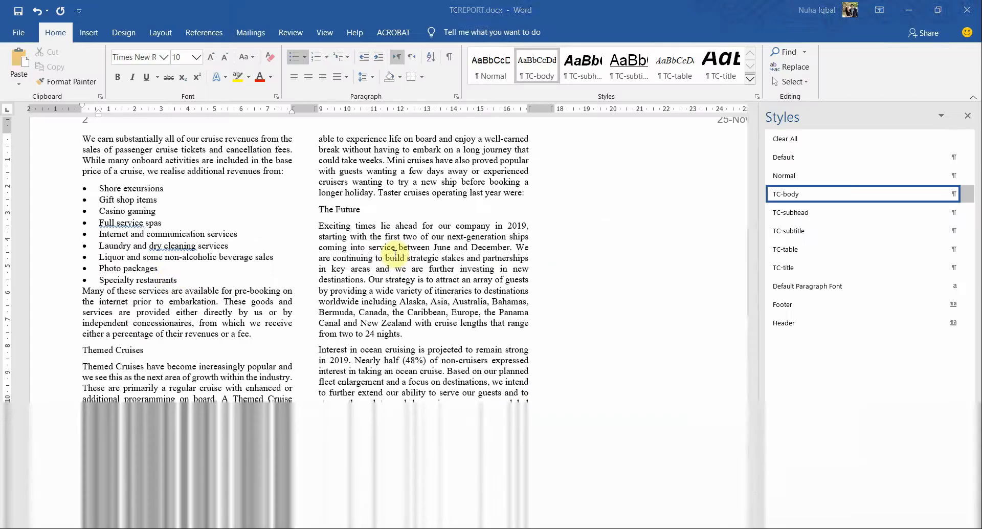
pyautogui.doubleClick(169, 282)
pyautogui.rightClick(169, 282)
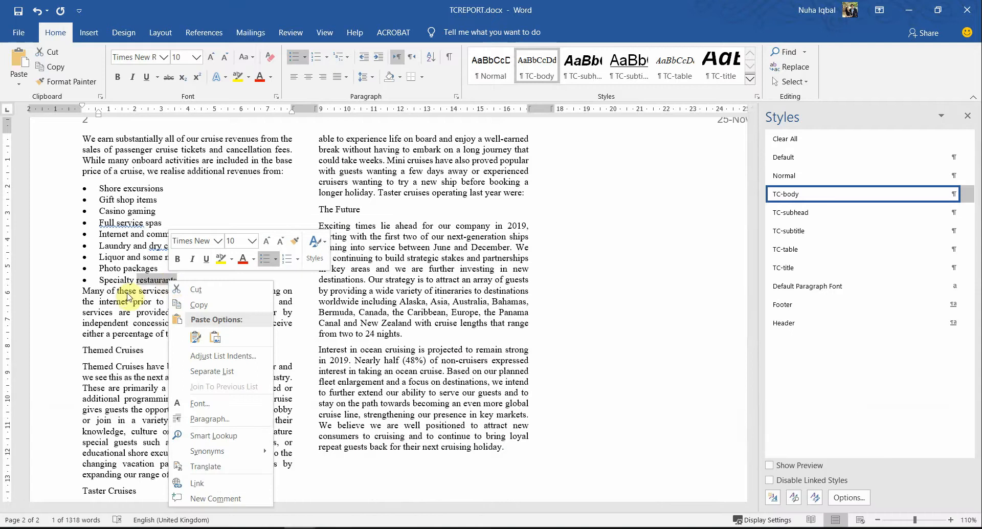
pyautogui.click(189, 418)
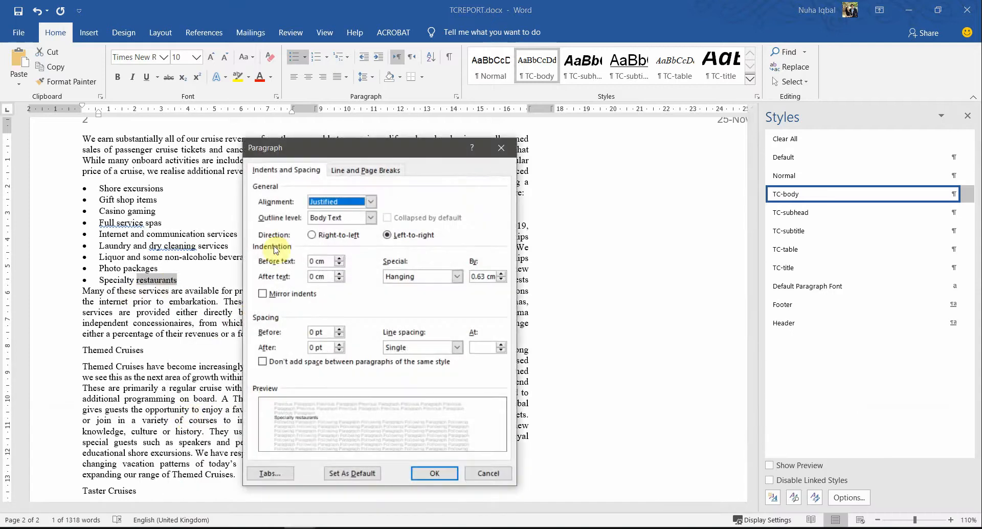
pyautogui.click(338, 345)
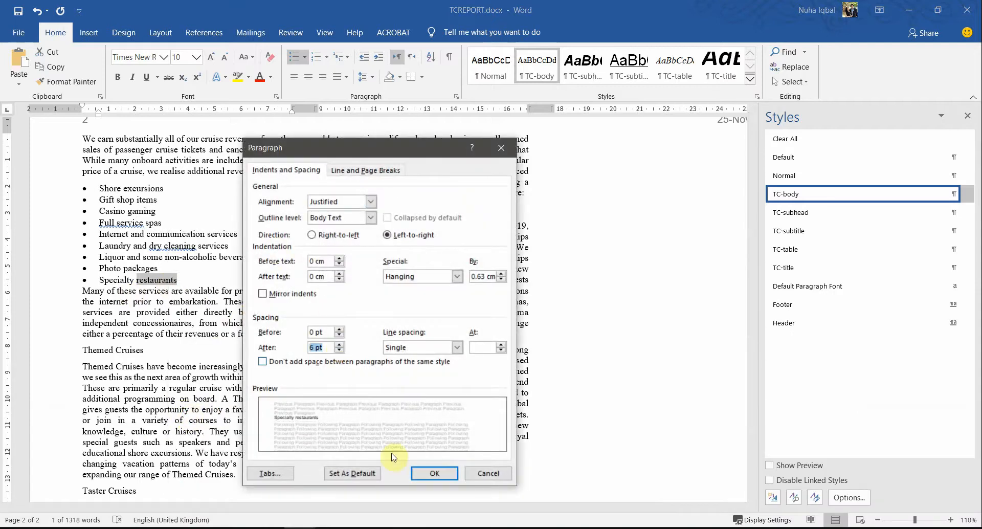
pyautogui.click(434, 473)
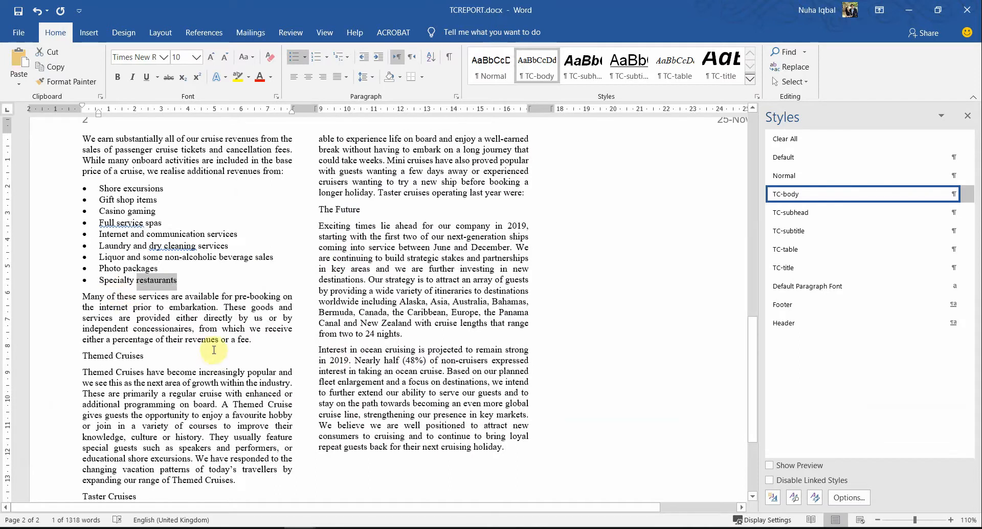
# Step: Read task 11 in the PDF, selecting '7 subheadings' and 'TC-subhead'
pyautogui.hotkey('alt', 'Tab')
pyautogui.scroll(-5, 362, 455)
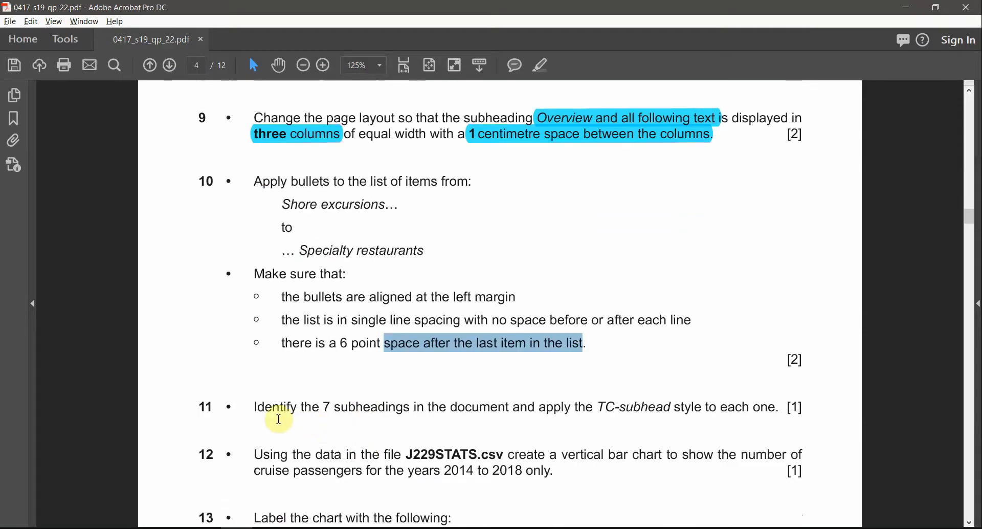
pyautogui.moveTo(323, 407); pyautogui.dragTo(424, 407)
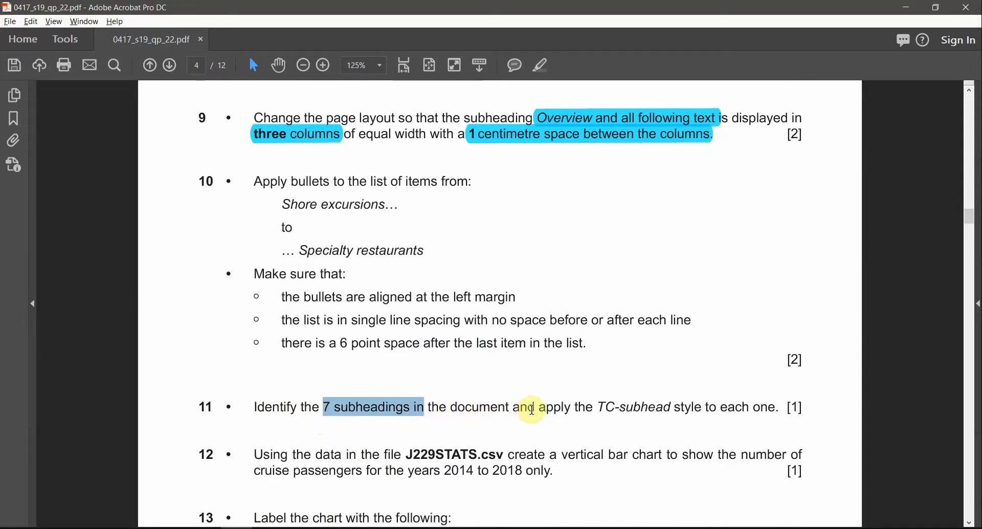
pyautogui.moveTo(594, 407); pyautogui.dragTo(711, 408)
# Step: Highlight 'TC-subhead' and '7 subheadings' in task 11 cyan, then return to the Word report
pyautogui.moveTo(720, 408); pyautogui.dragTo(776, 408)
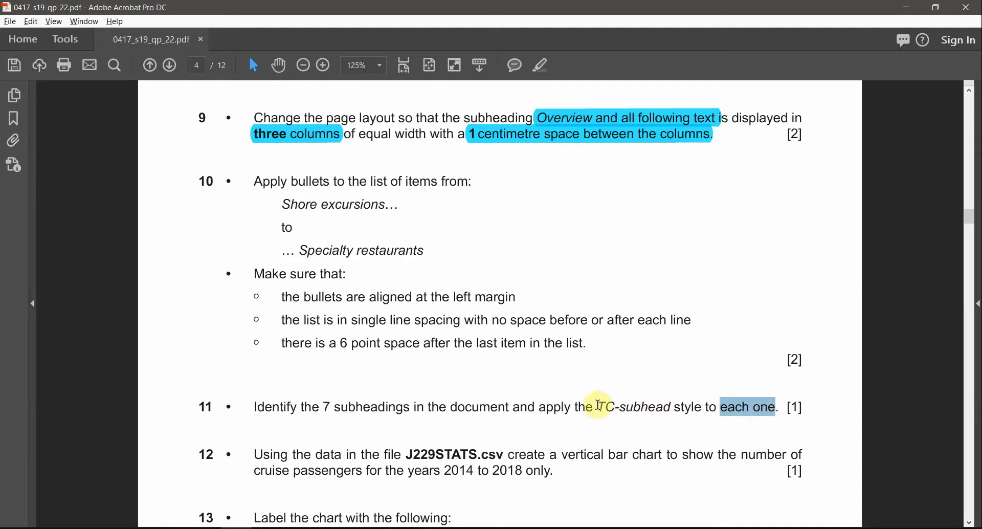
pyautogui.moveTo(599, 407); pyautogui.dragTo(671, 407)
pyautogui.click(540, 65)
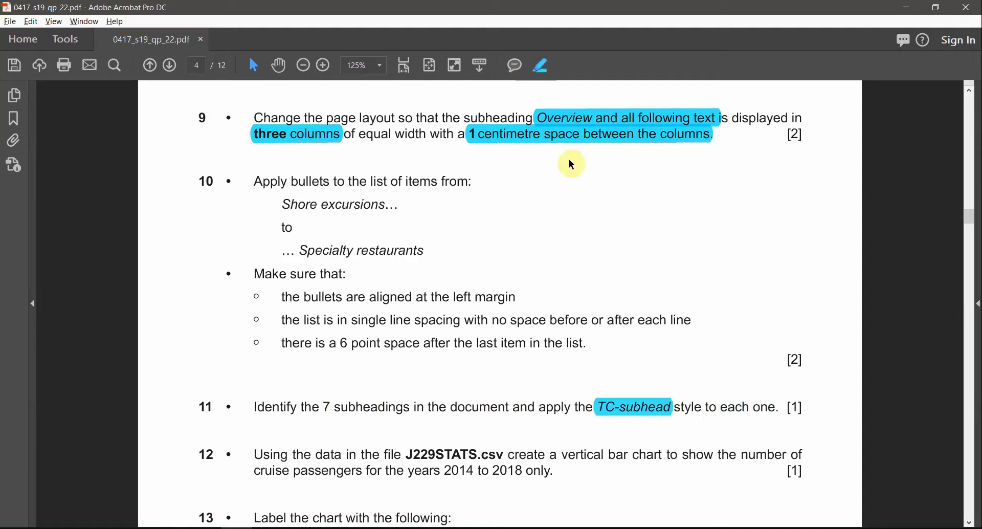
pyautogui.moveTo(325, 407); pyautogui.dragTo(411, 408)
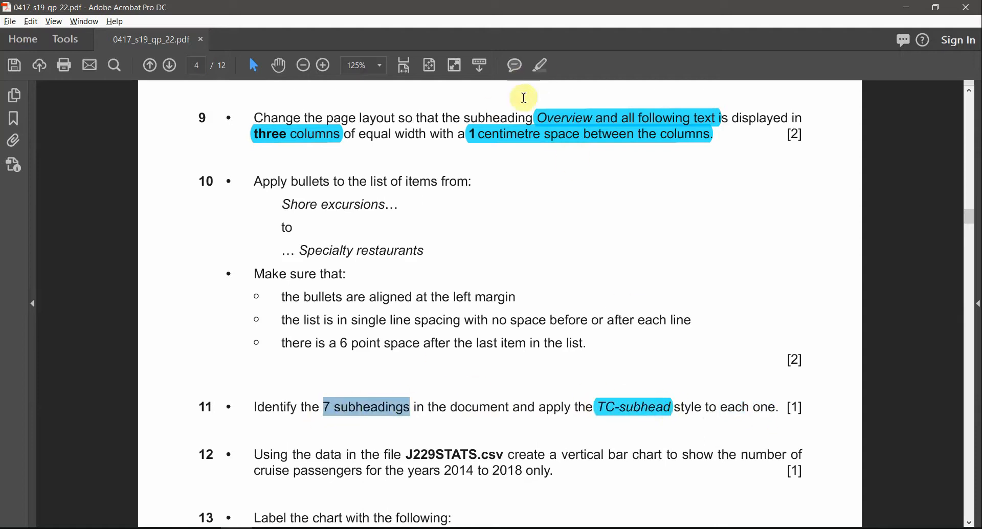
pyautogui.click(540, 67)
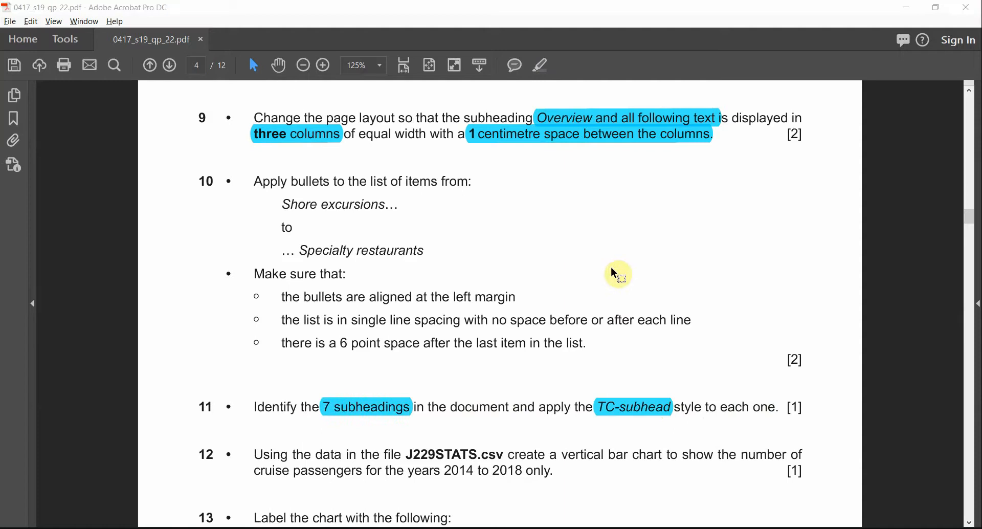
pyautogui.hotkey('alt', 'Tab')
pyautogui.scroll(5, 554, 276)
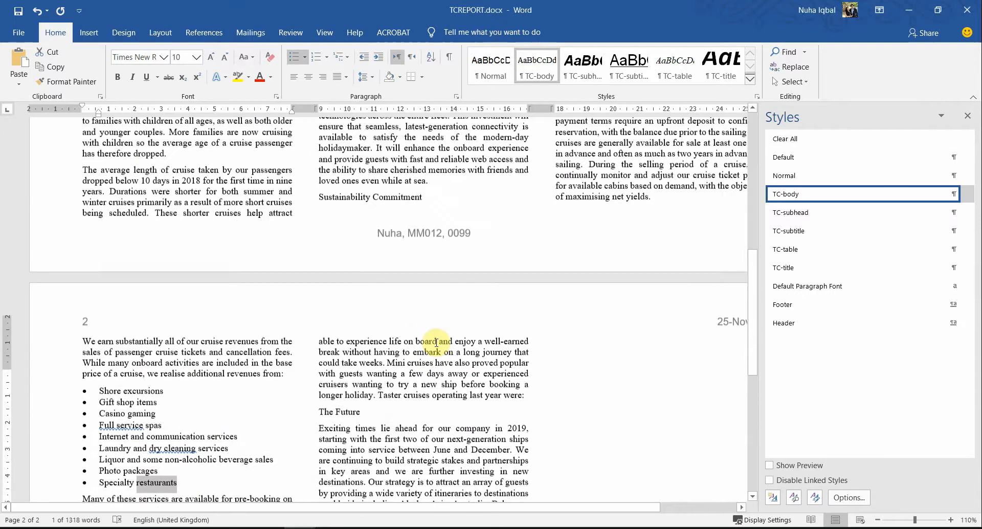
# Step: Multi-select the Overview, Sustainability Commitment, Cruise Pricing and Themed Cruises subheadings
pyautogui.scroll(10, 436, 341)
pyautogui.keyDown('ctrl'); pyautogui.scroll(-2, 381, 342); pyautogui.keyUp('ctrl')
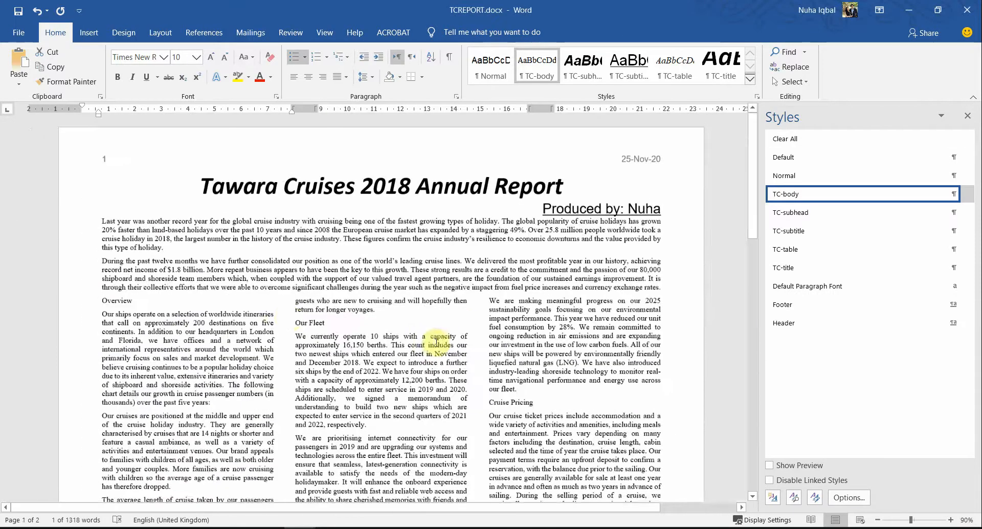
pyautogui.doubleClick(122, 301)
pyautogui.scroll(-2, 230, 368)
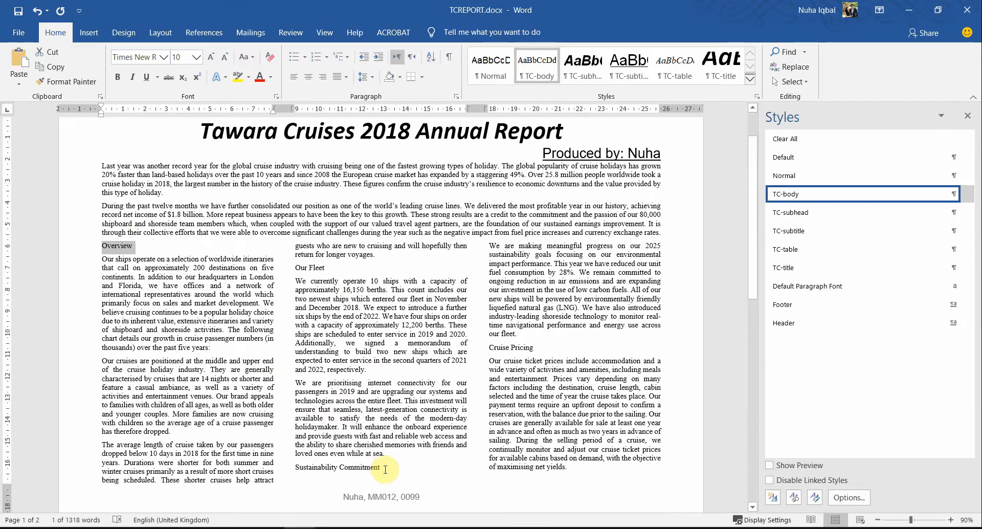
pyautogui.moveTo(381, 466); pyautogui.dragTo(296, 467)
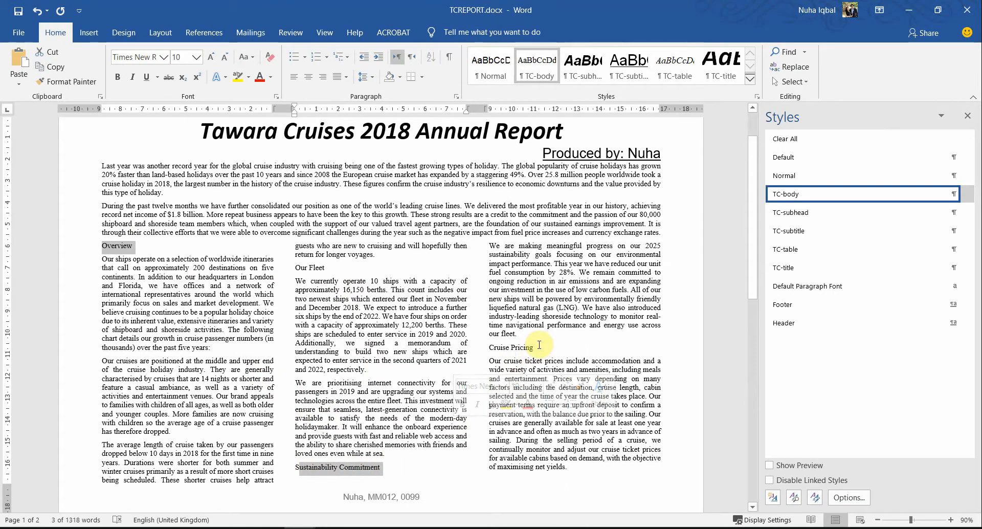
pyautogui.keyDown('ctrl'); pyautogui.moveTo(536, 347); pyautogui.dragTo(490, 348); pyautogui.keyUp('ctrl')
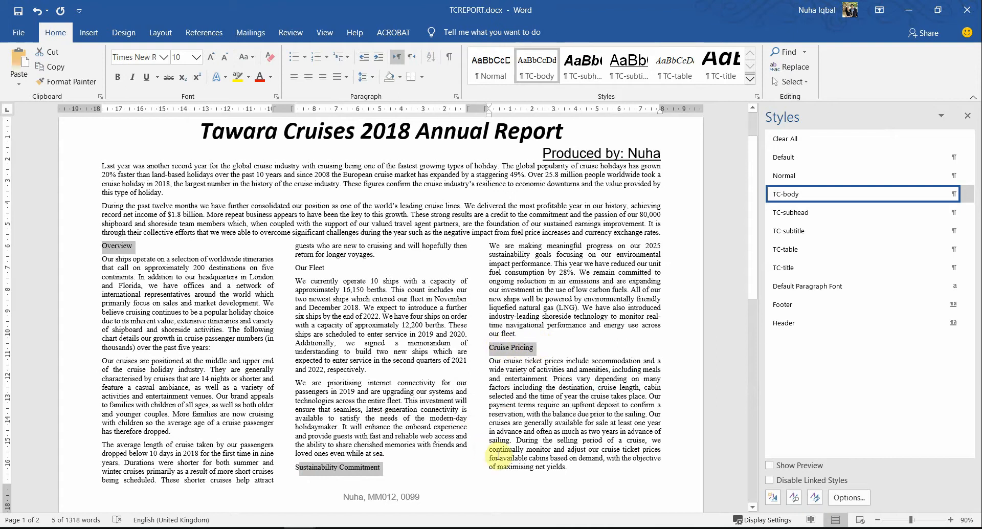
pyautogui.scroll(-7, 498, 454)
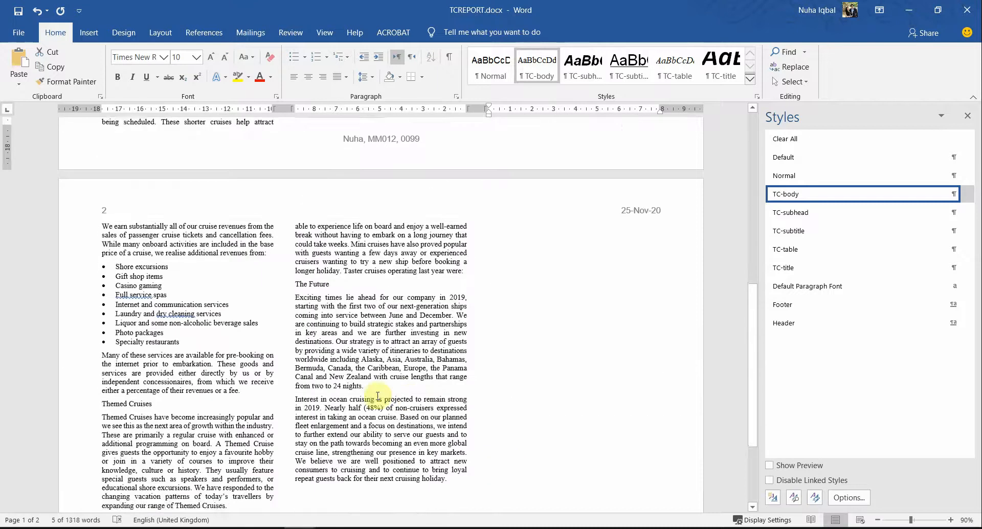
pyautogui.scroll(-2, 377, 397)
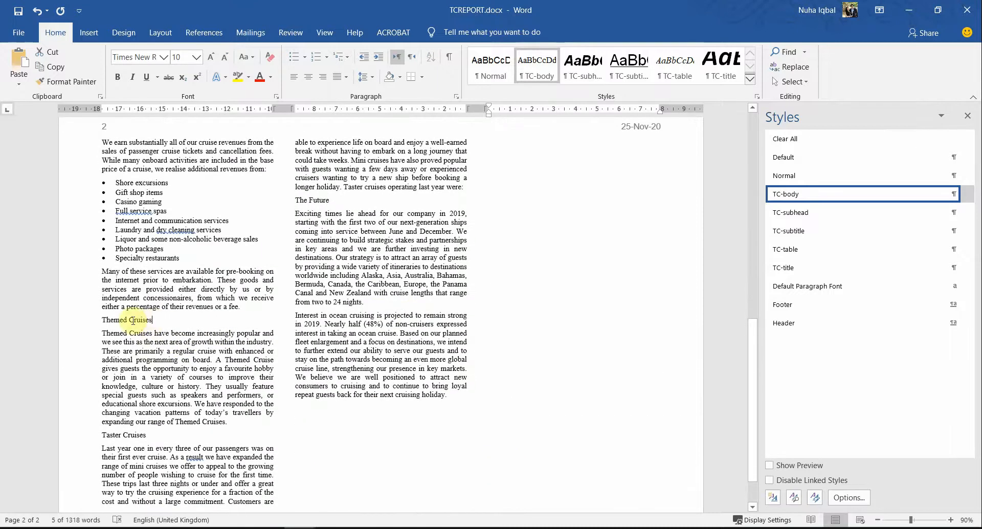
pyautogui.keyDown('ctrl'); pyautogui.moveTo(133, 321); pyautogui.dragTo(102, 320); pyautogui.keyUp('ctrl')
# Step: Add another subheading, The Future and Our Fleet to the selection, checking the task wording
pyautogui.keyDown('ctrl'); pyautogui.moveTo(148, 435); pyautogui.dragTo(102, 435); pyautogui.keyUp('ctrl')
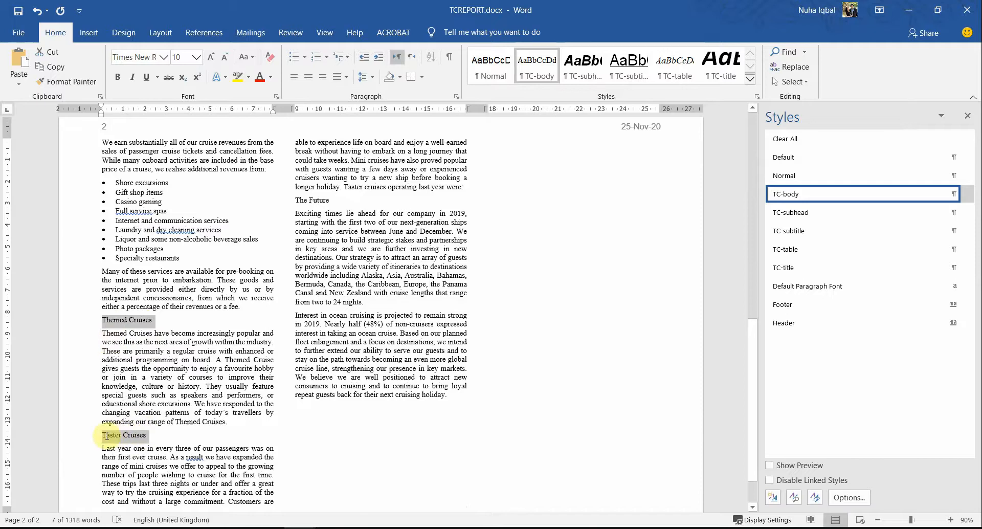
pyautogui.scroll(-1, 255, 409)
pyautogui.scroll(2, 256, 409)
pyautogui.scroll(1, 255, 409)
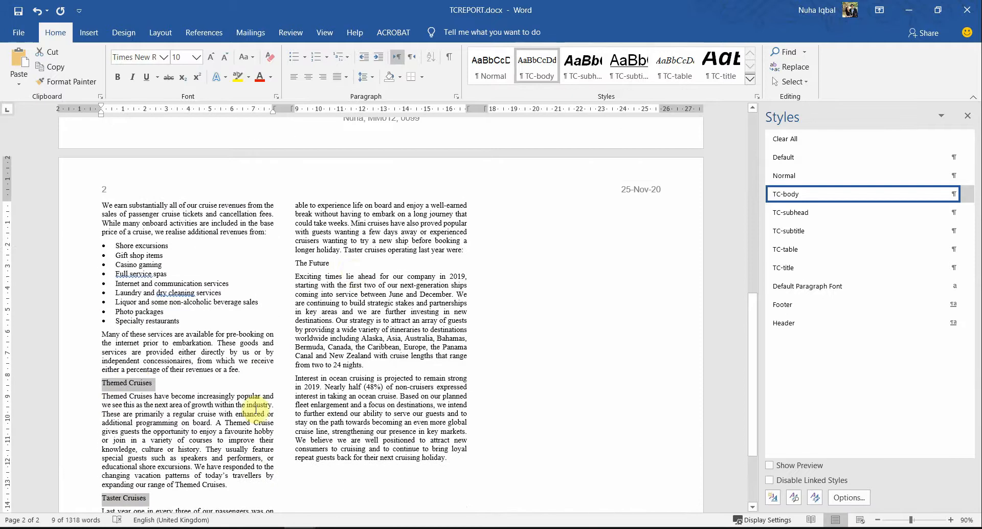
pyautogui.scroll(-1, 368, 302)
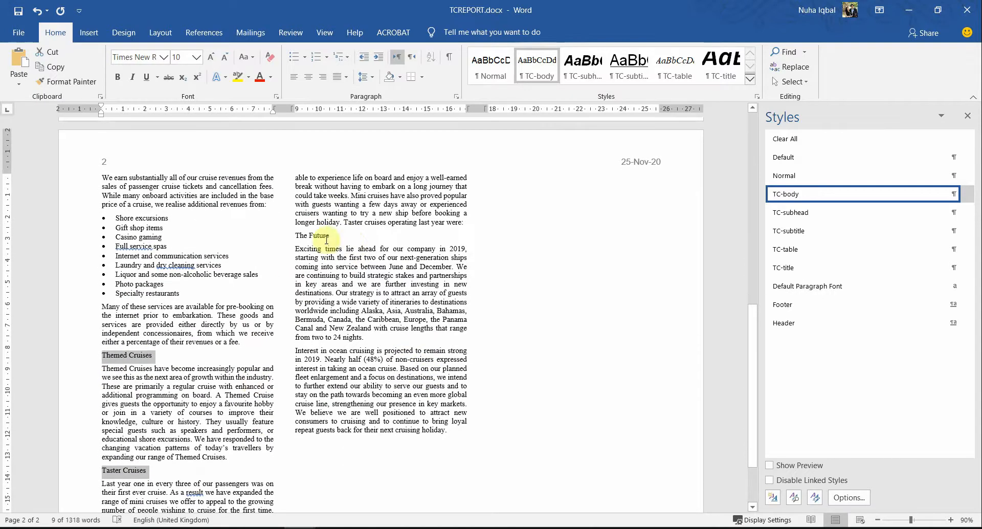
pyautogui.keyDown('ctrl'); pyautogui.moveTo(339, 235); pyautogui.dragTo(309, 235); pyautogui.keyUp('ctrl')
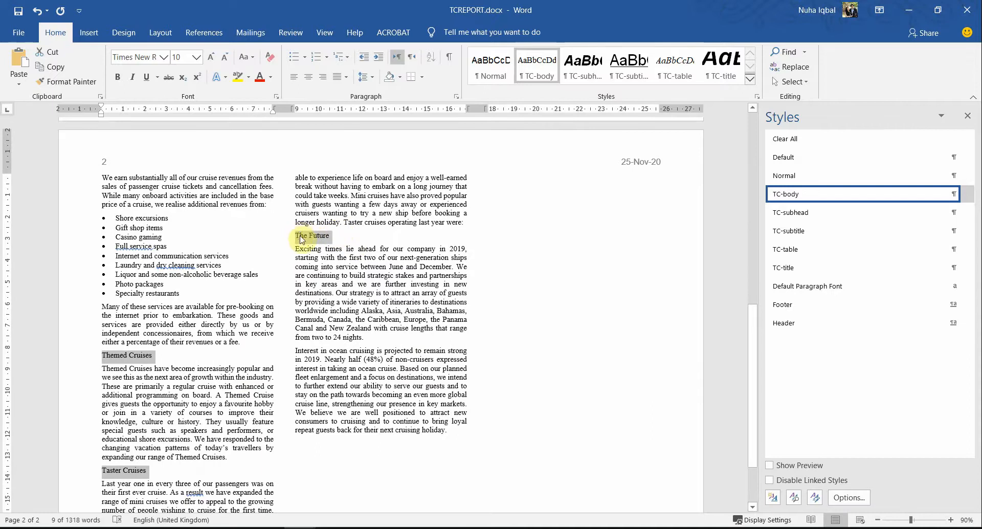
pyautogui.scroll(-3, 585, 471)
pyautogui.scroll(5, 500, 416)
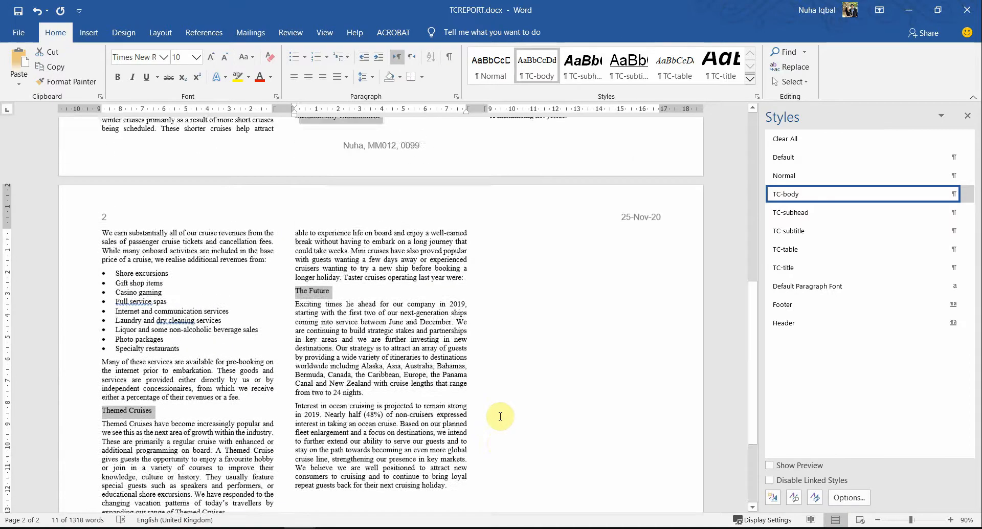
pyautogui.scroll(-6, 500, 416)
pyautogui.scroll(14, 515, 430)
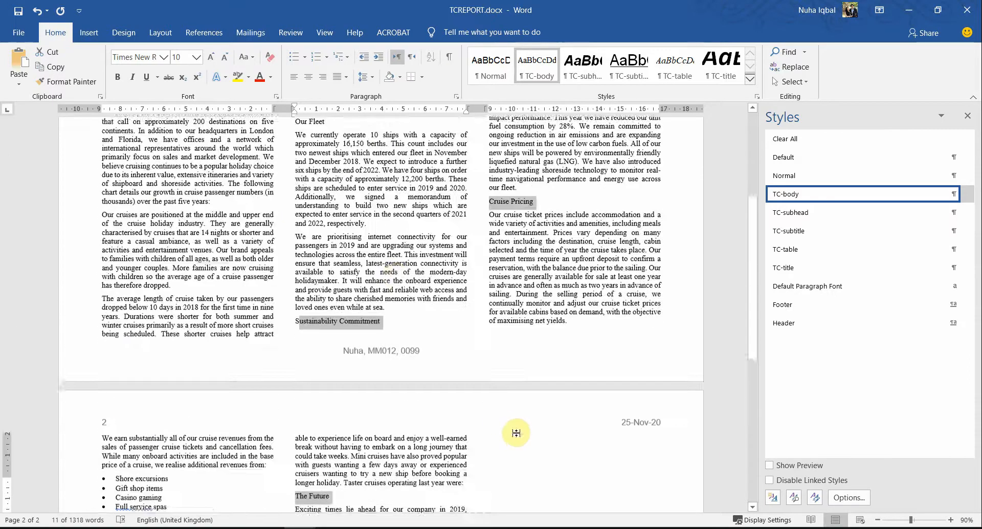
pyautogui.scroll(2, 516, 432)
pyautogui.scroll(4, 268, 215)
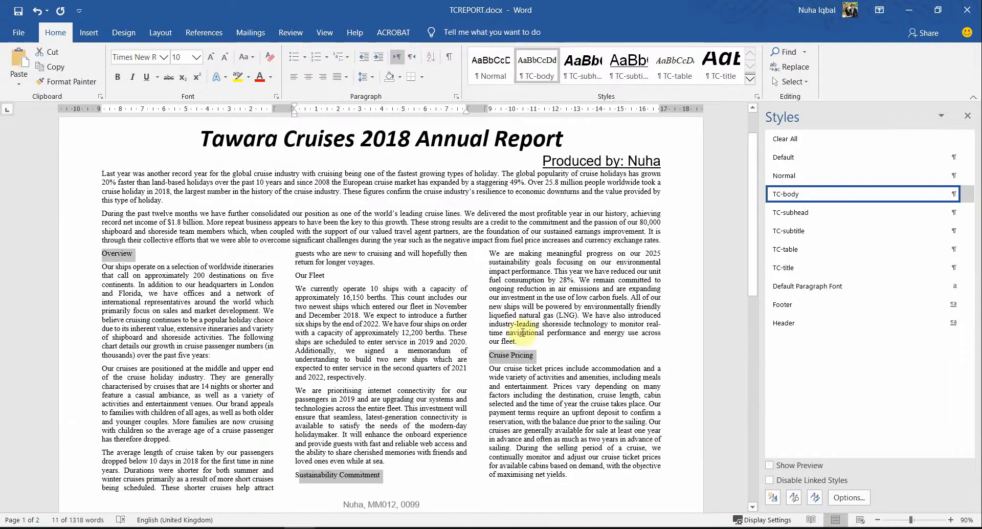
pyautogui.click(324, 278)
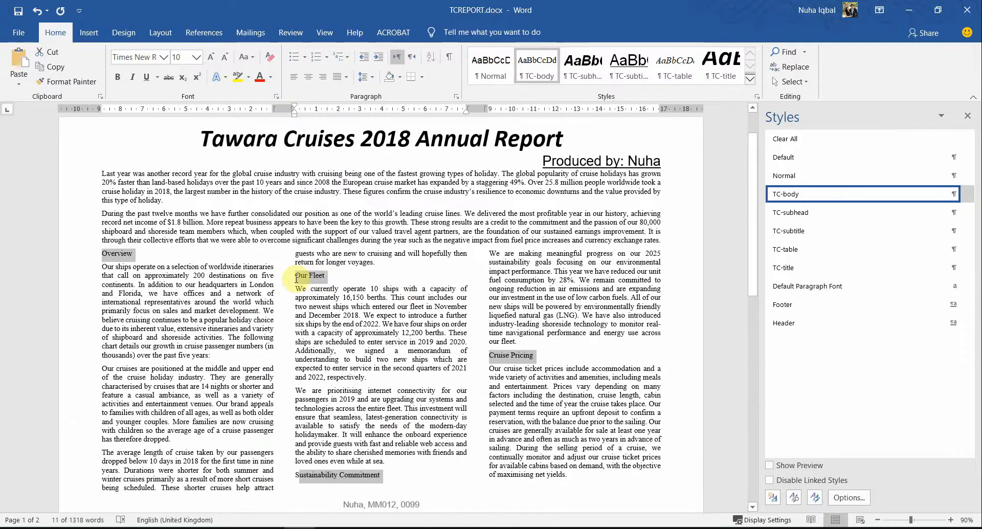
pyautogui.hotkey('alt', 'Tab')
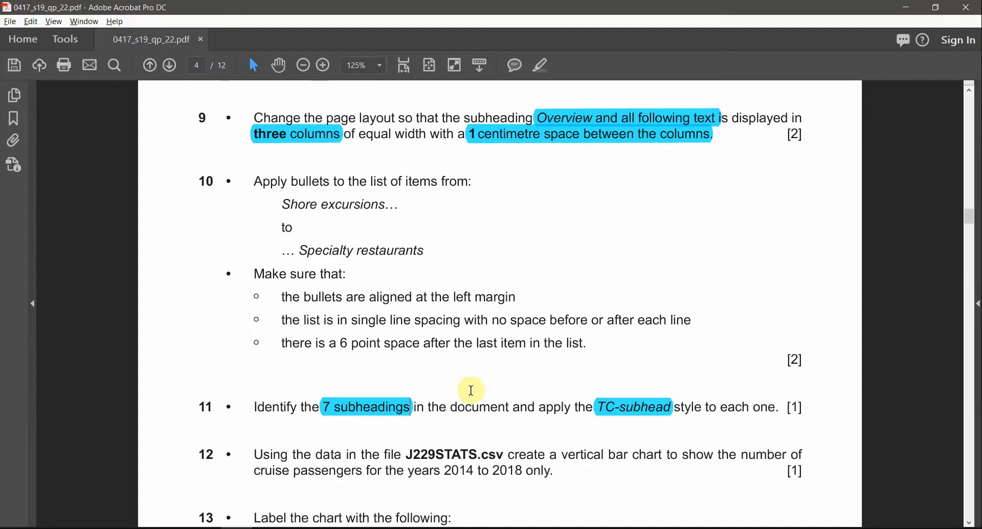
pyautogui.hotkey('alt', 'Tab')
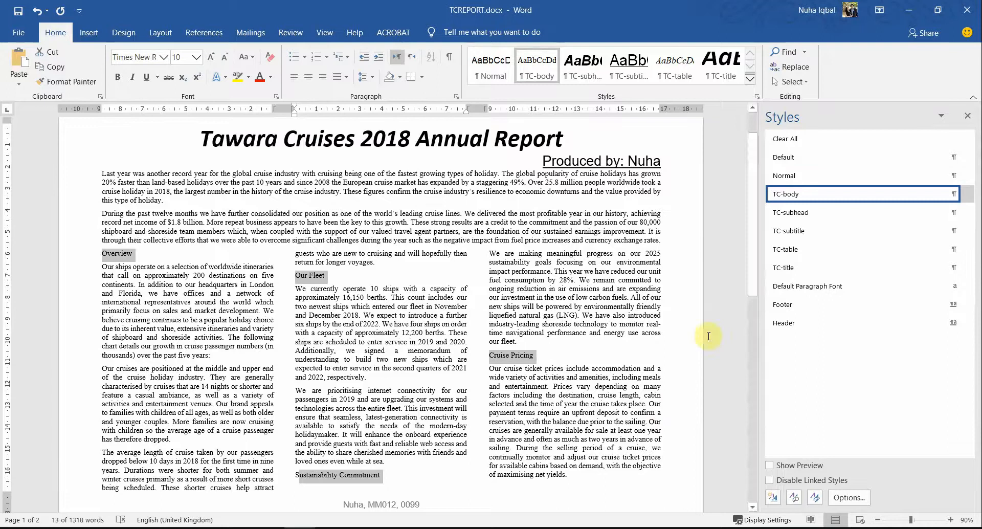
# Step: Apply the TC-subhead style to all seven selected subheadings, Overview through The Future
pyautogui.click(803, 213)
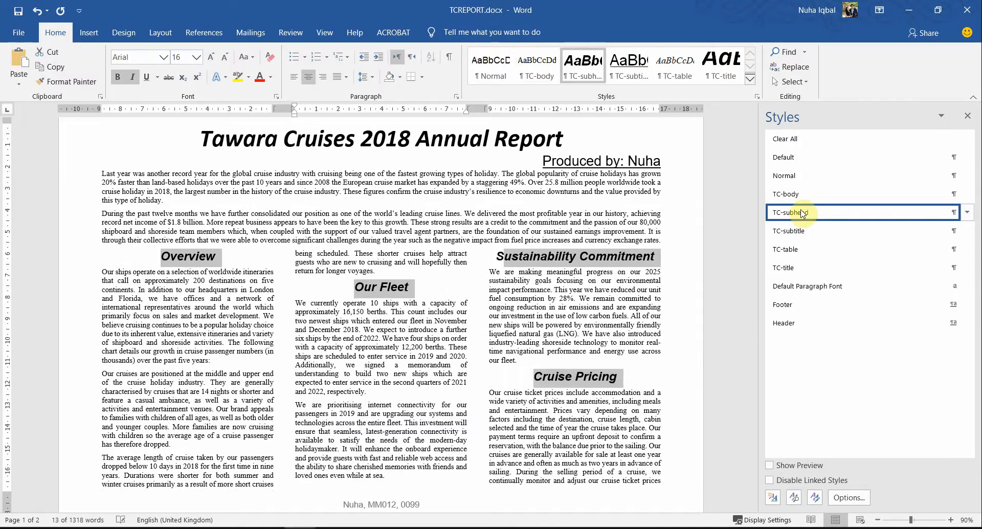
pyautogui.click(490, 305)
pyautogui.scroll(-5, 494, 327)
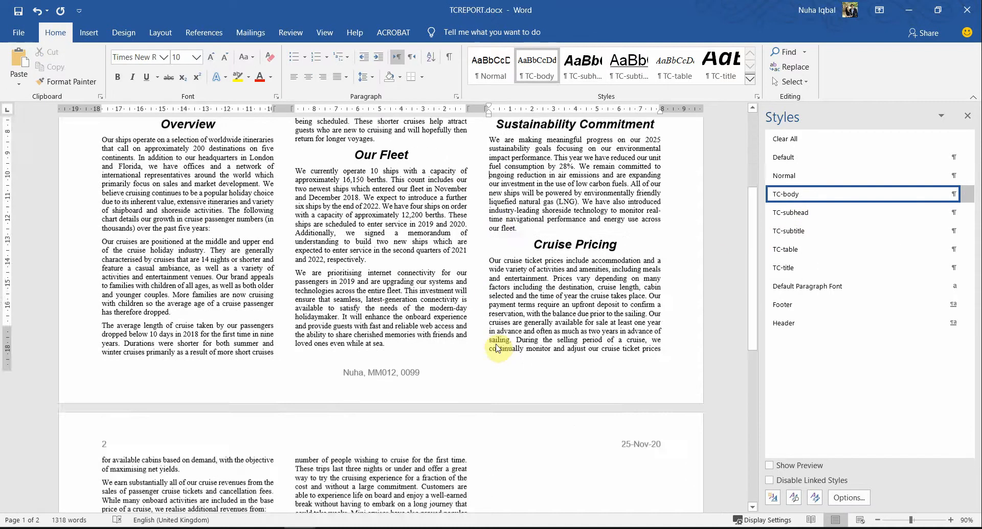
pyautogui.scroll(-3, 496, 345)
pyautogui.scroll(10, 497, 345)
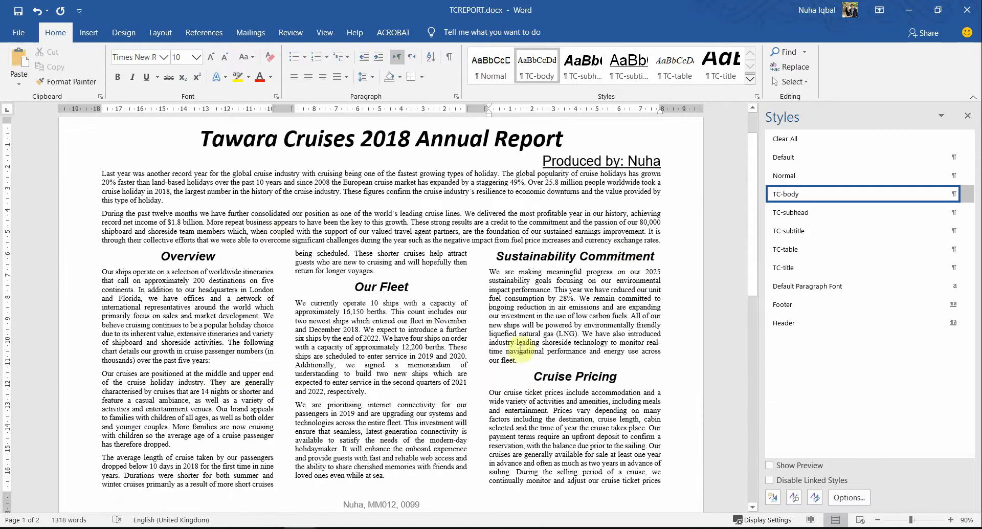
pyautogui.hotkey('alt', 'Tab')
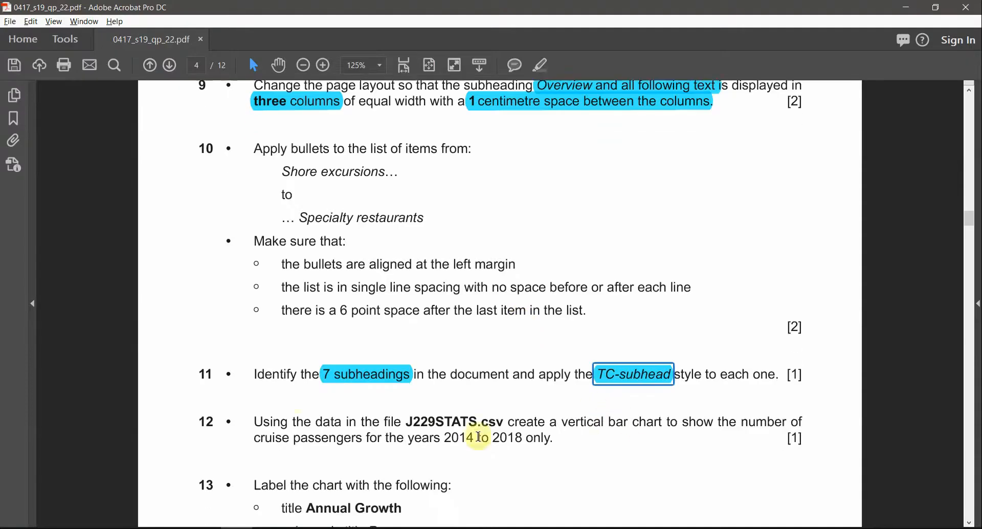
# Step: Highlight 'years 2014 to 2018 only' in question 12 cyan, noting the vertical bar chart requirement
pyautogui.scroll(-1, 479, 436)
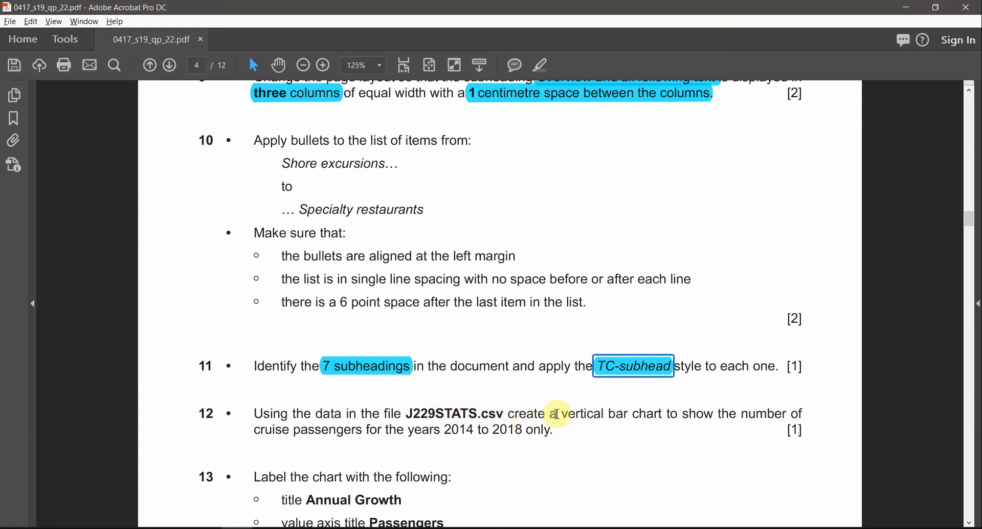
pyautogui.moveTo(557, 414); pyautogui.dragTo(662, 414)
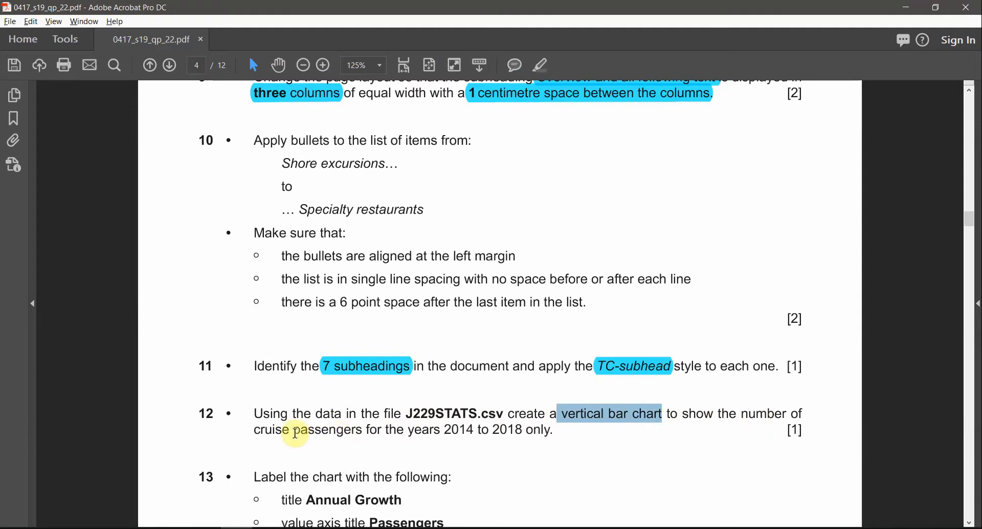
pyautogui.moveTo(412, 431); pyautogui.dragTo(499, 429)
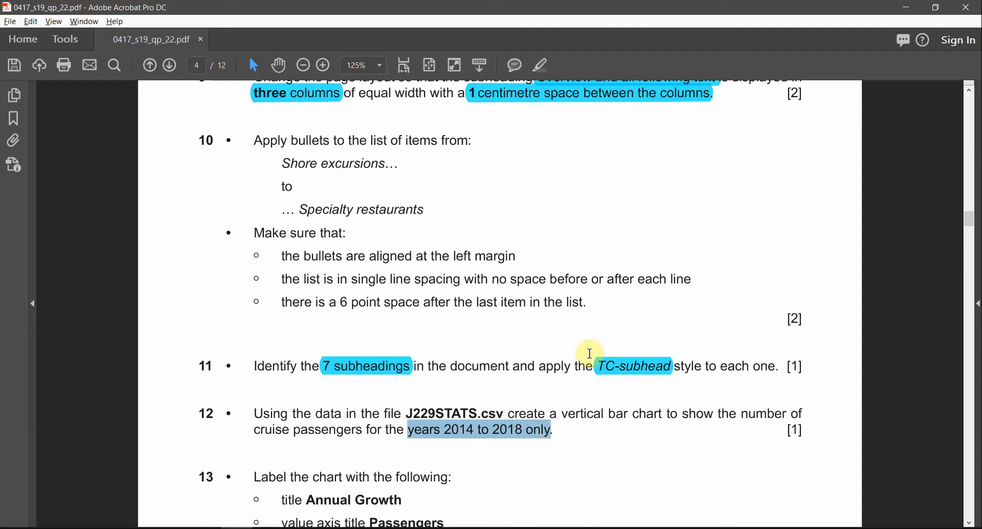
pyautogui.click(545, 70)
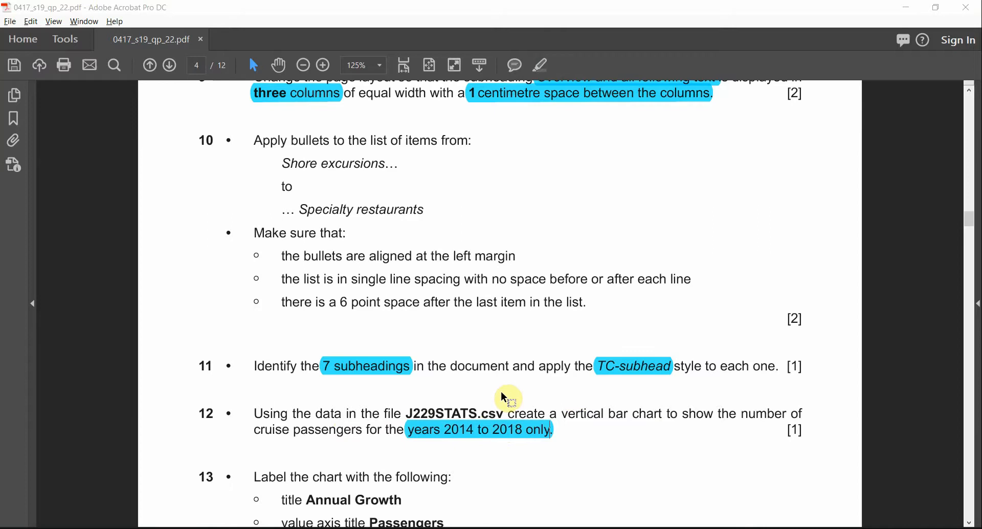
pyautogui.hotkey('alt', 'Tab')
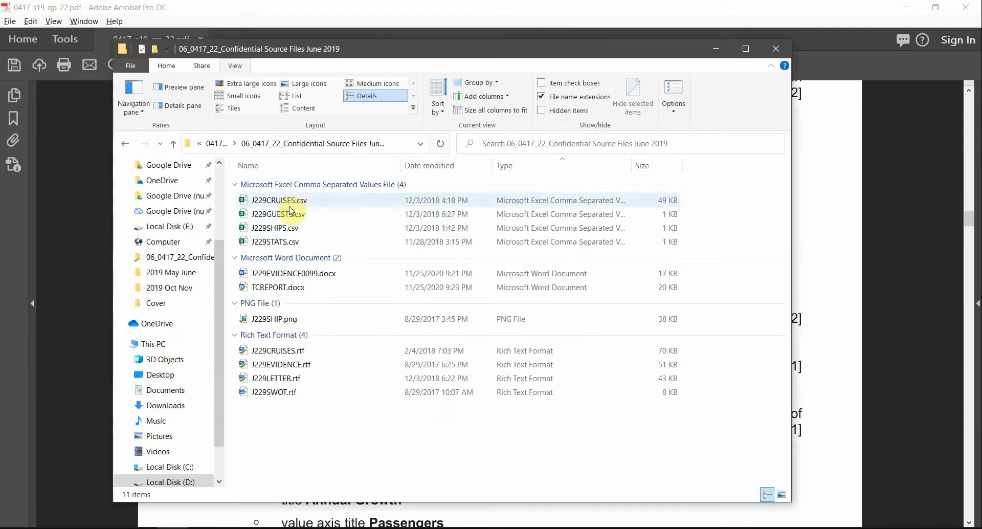
# Step: Open J229STATS.csv in Excel and maximise the Excel window
pyautogui.click(275, 242)
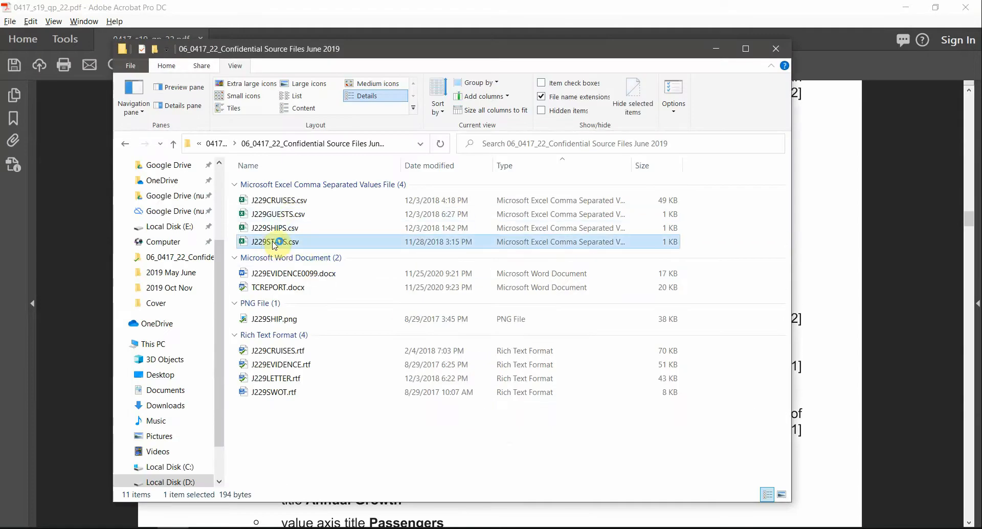
pyautogui.doubleClick(274, 243)
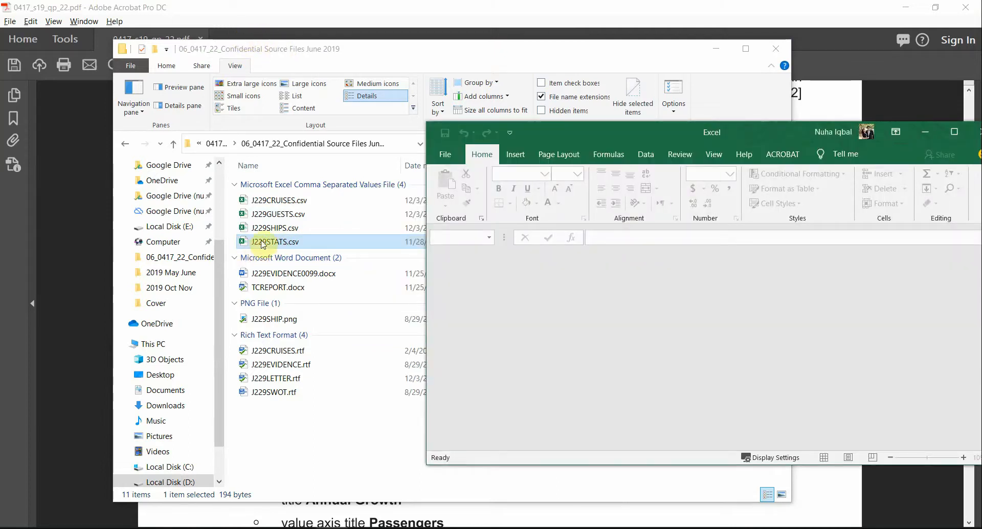
pyautogui.moveTo(263, 244); pyautogui.dragTo(556, 360)
pyautogui.doubleClick(637, 132)
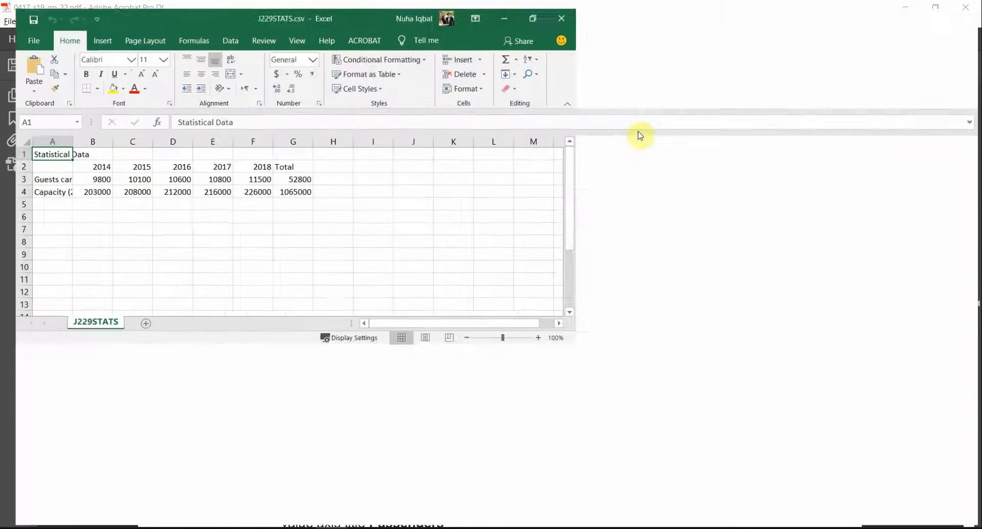
# Step: Autofit every column so the 'Guests carried (thousands)' and 'Capacity (2 people per cabin)' labels read in full
pyautogui.click(12, 134)
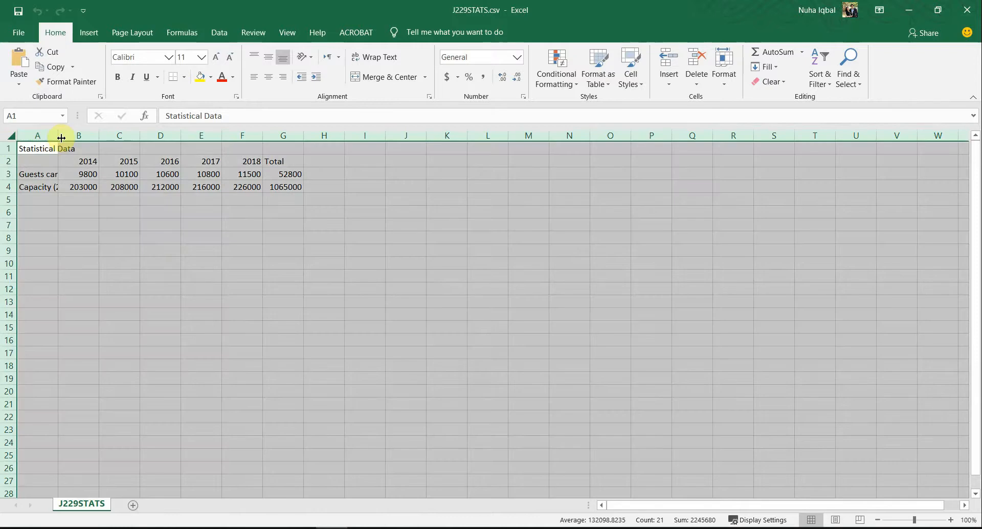
pyautogui.doubleClick(60, 137)
pyautogui.click(188, 200)
pyautogui.scroll(4, 235, 339)
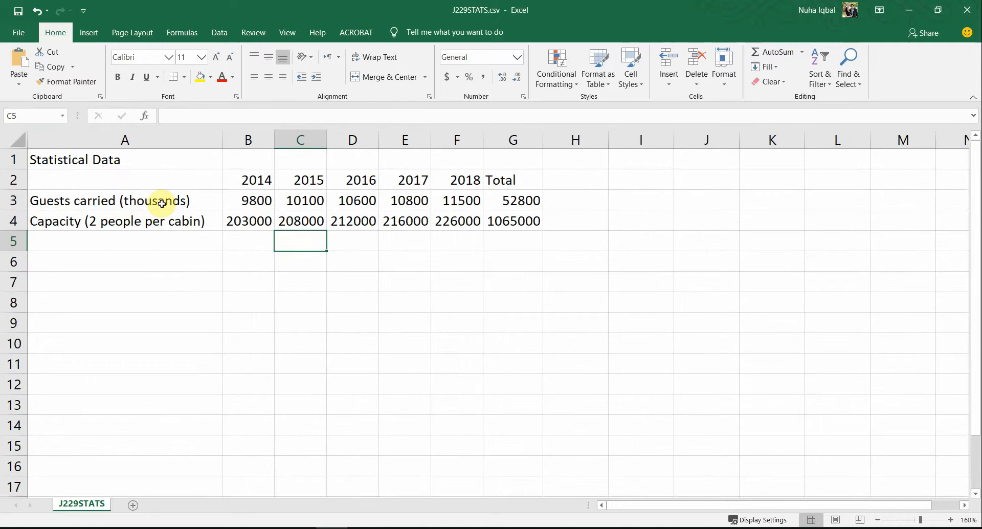
pyautogui.click(169, 203)
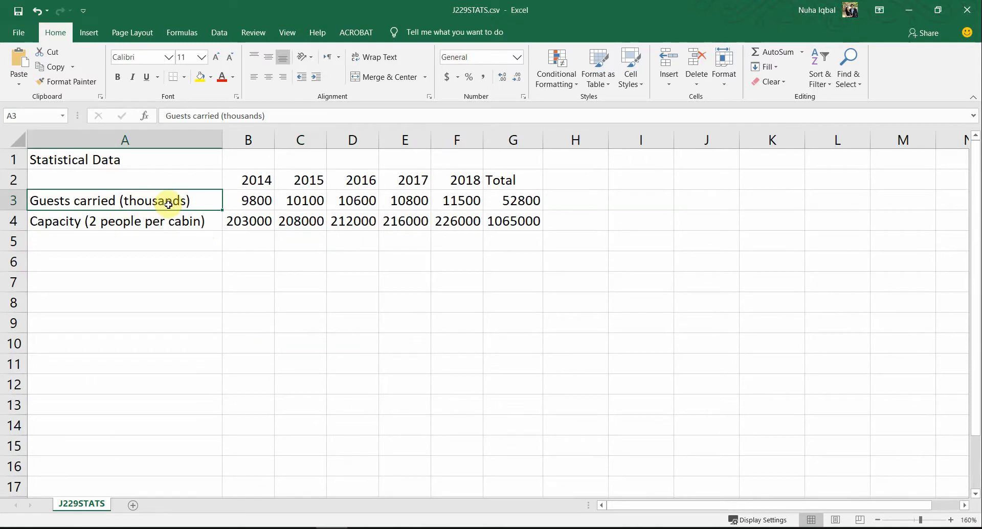
pyautogui.click(103, 220)
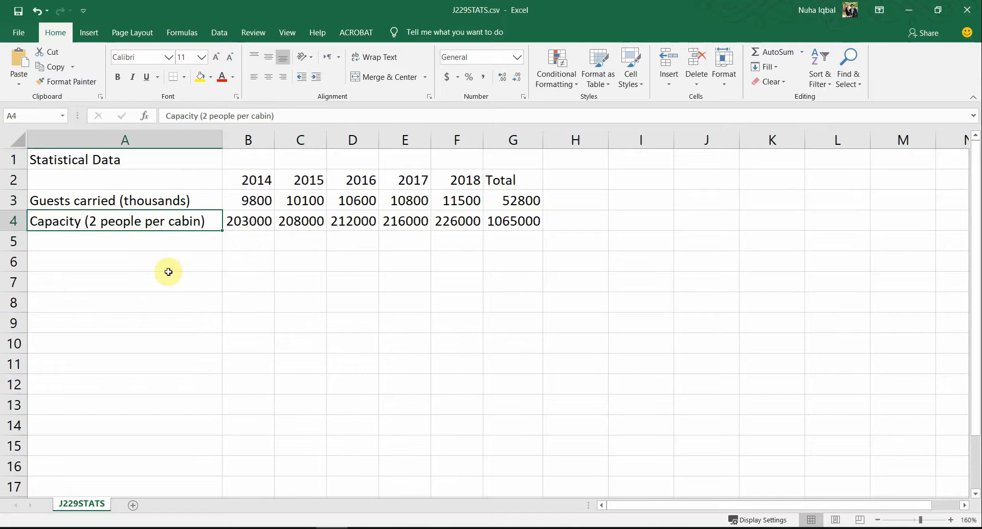
# Step: Review the 2014–2018 guest figures in B3:F3, the Total column and the row labels, then return to the question paper
pyautogui.click(256, 136)
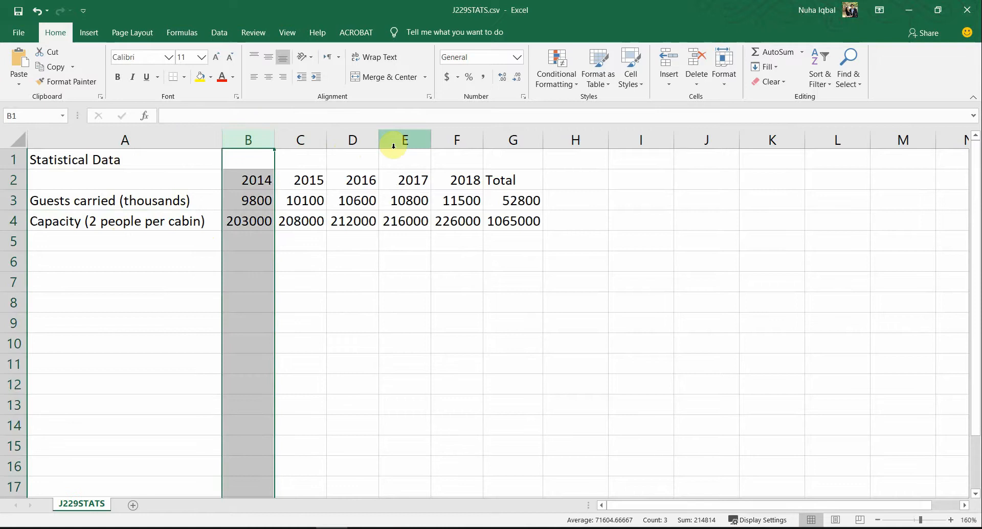
pyautogui.click(475, 138)
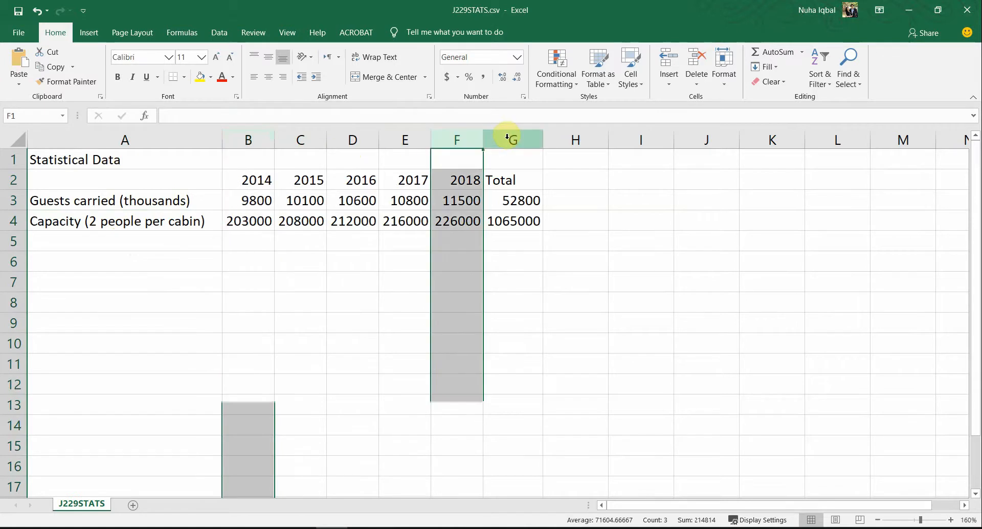
pyautogui.click(507, 136)
pyautogui.moveTo(455, 198); pyautogui.dragTo(248, 203)
pyautogui.click(62, 205)
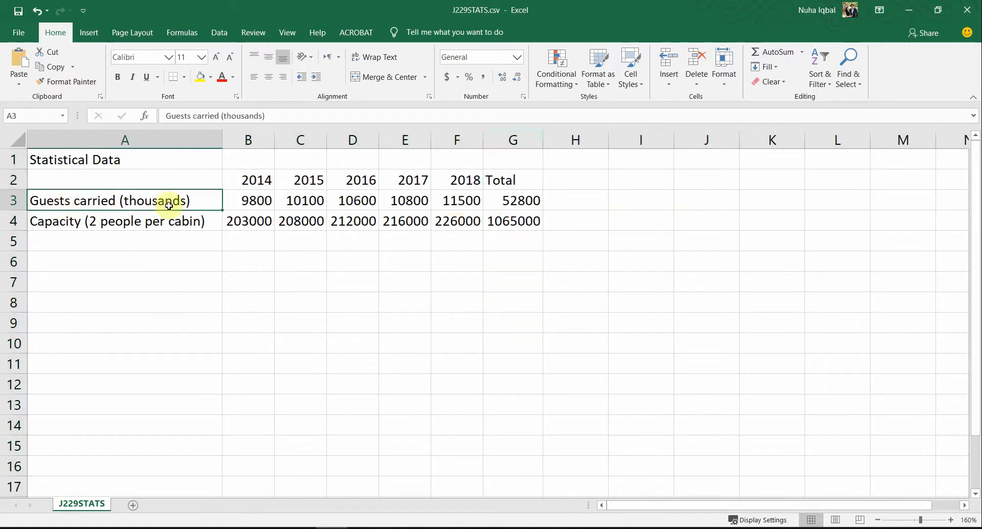
pyautogui.click(63, 221)
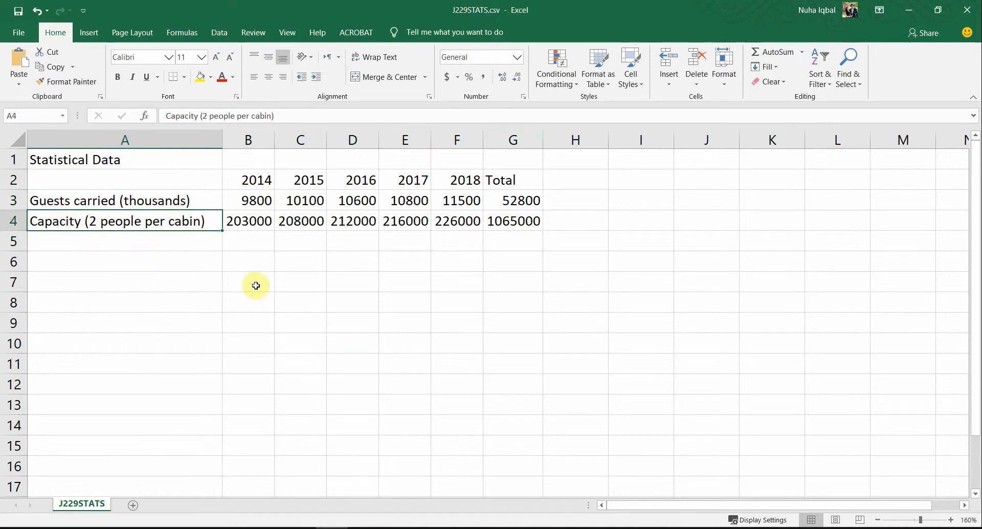
pyautogui.click(445, 322)
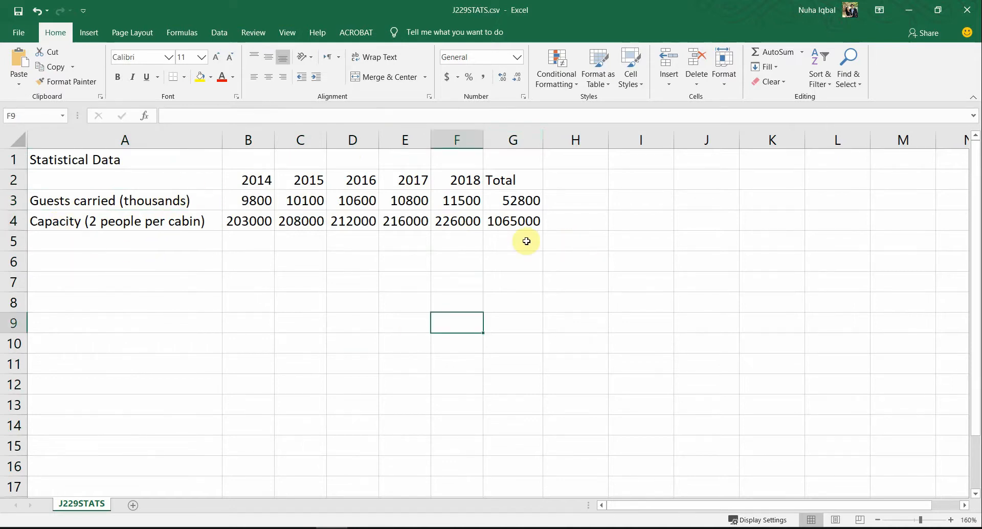
pyautogui.hotkey('alt', 'Tab')
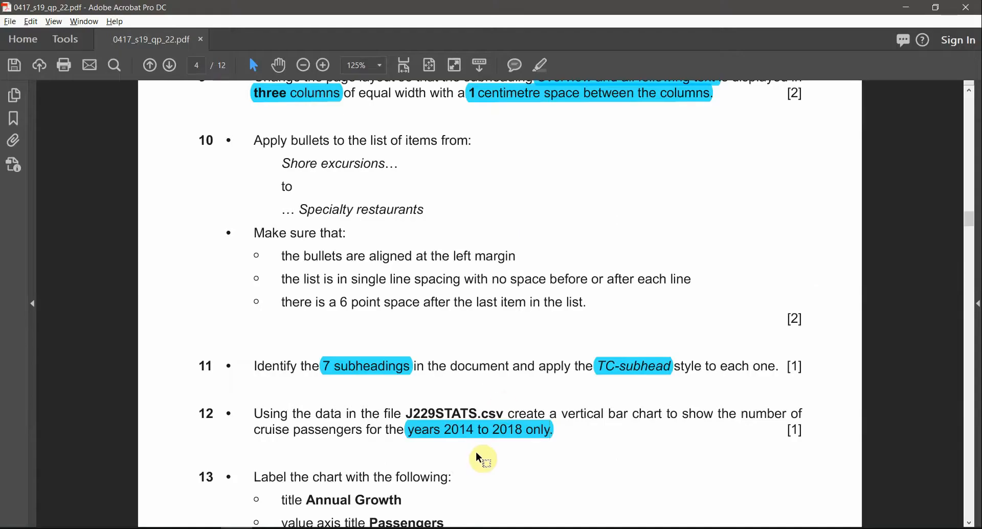
# Step: Highlight 'vertical bar chart' in question 12 in cyan and select 'cruise passengers' to highlight next
pyautogui.scroll(-1, 476, 453)
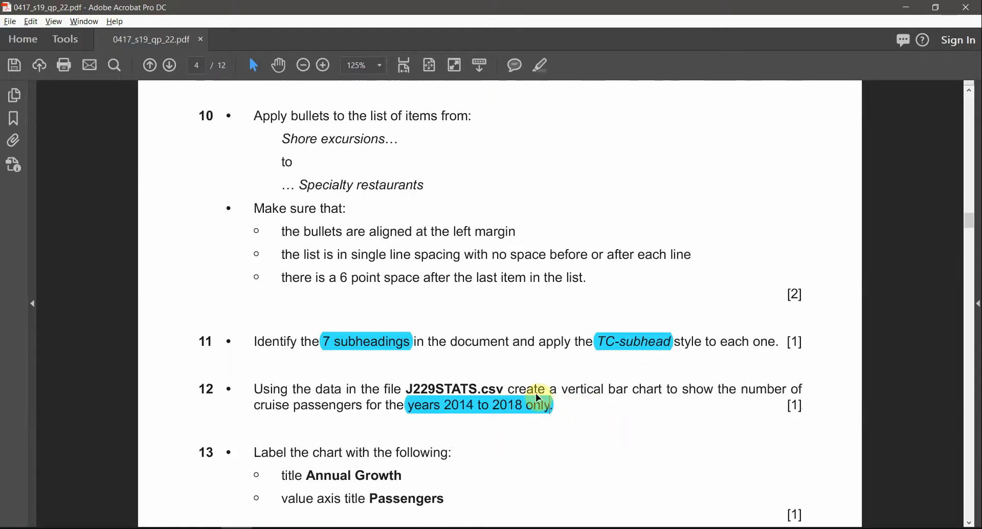
pyautogui.moveTo(566, 393); pyautogui.dragTo(641, 402)
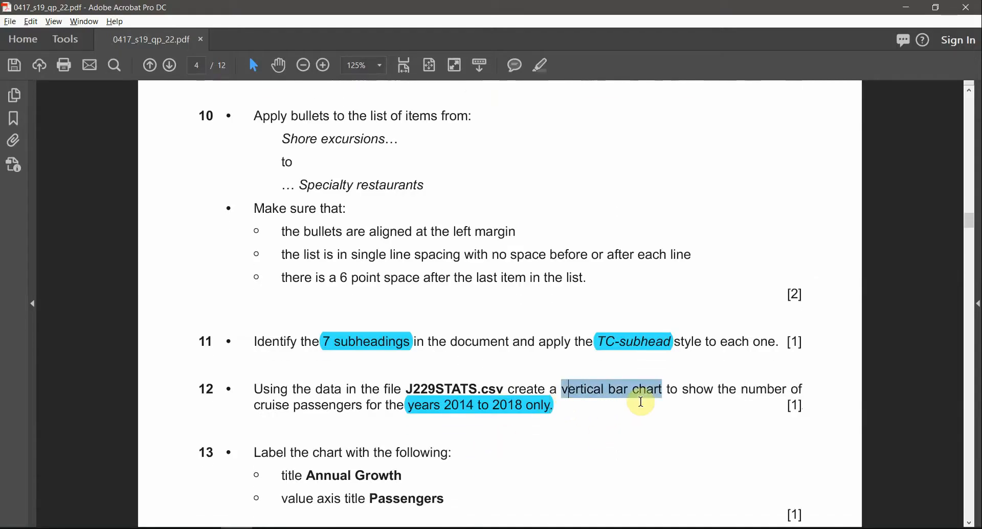
pyautogui.click(537, 62)
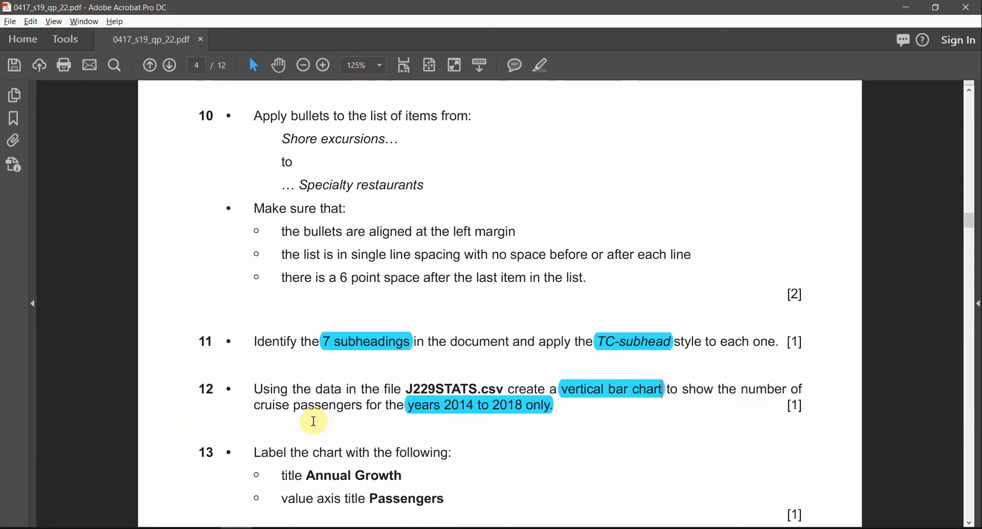
pyautogui.moveTo(254, 405); pyautogui.dragTo(362, 407)
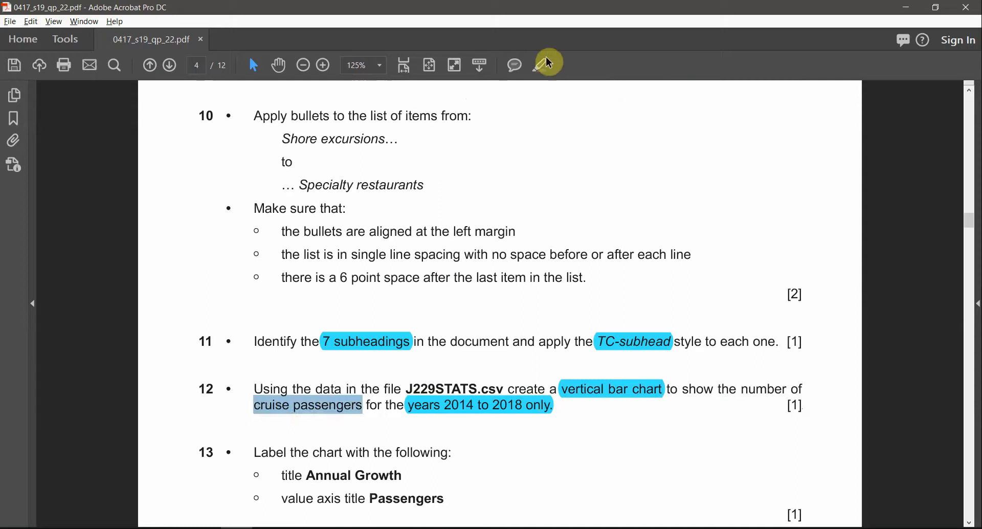
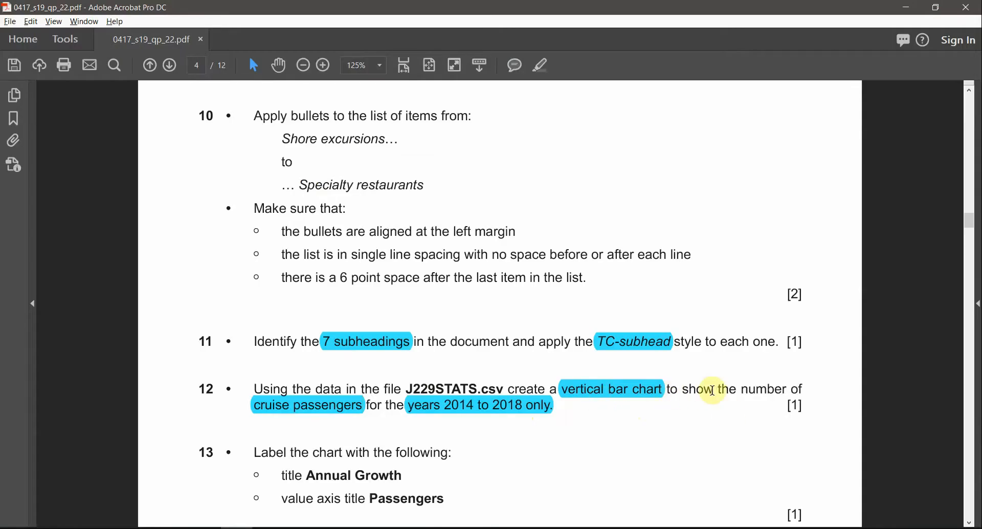
# Step: Highlight 'cruise passengers' in question 12 of the exam PDF
pyautogui.click(332, 409)
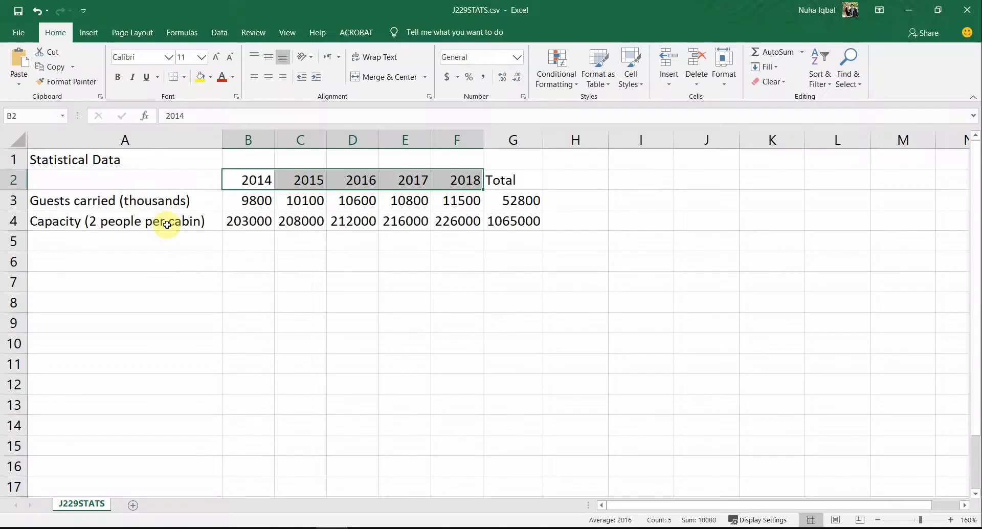
# Step: Select the year headings and guests-carried figures in A2:F3
pyautogui.click(166, 224)
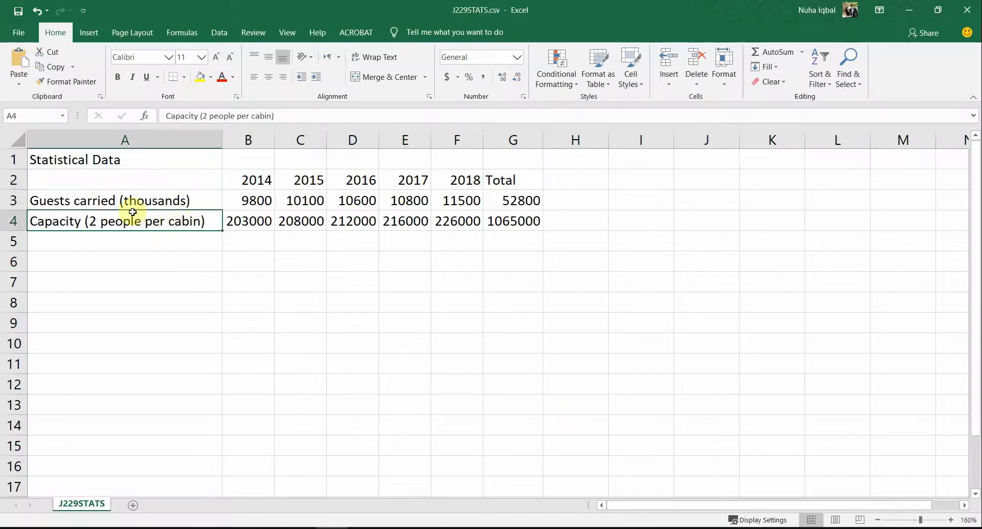
pyautogui.click(92, 201)
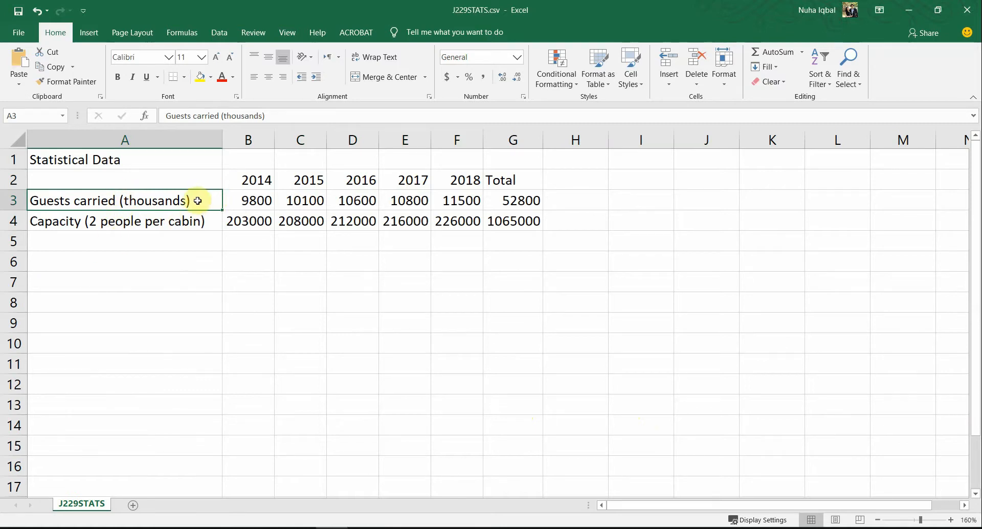
pyautogui.moveTo(197, 201); pyautogui.dragTo(141, 176)
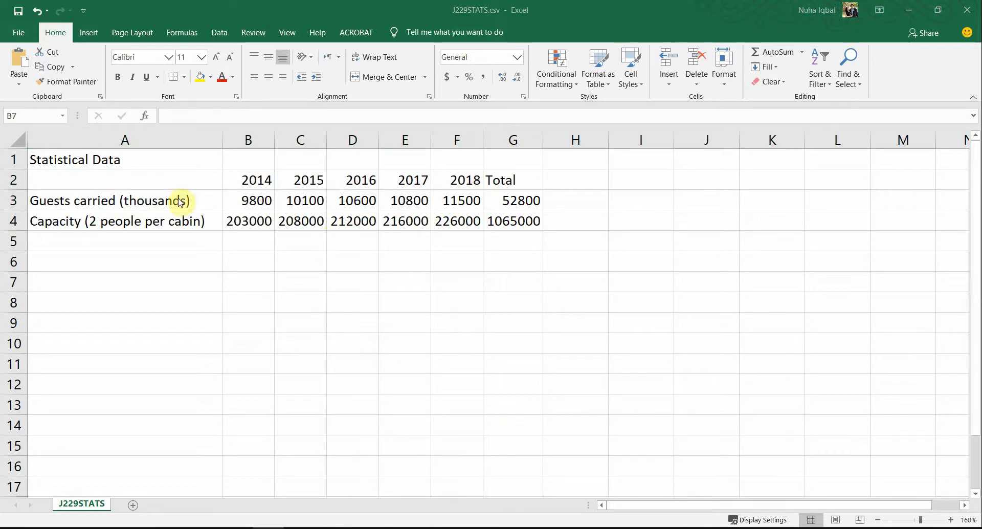
pyautogui.click(191, 199)
pyautogui.moveTo(192, 199); pyautogui.dragTo(461, 179)
# Step: Insert a clustered column chart of the data, resized and moved under the table
pyautogui.click(88, 32)
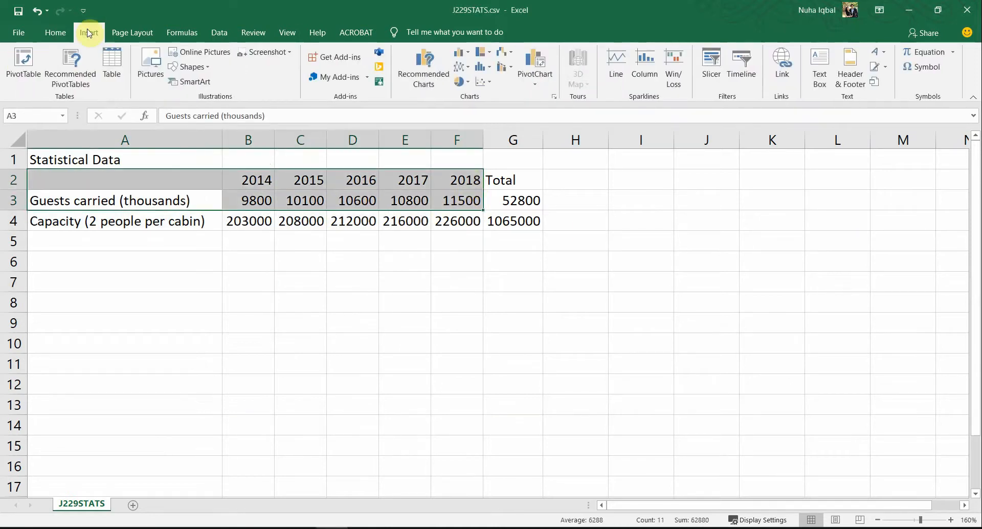
pyautogui.click(430, 74)
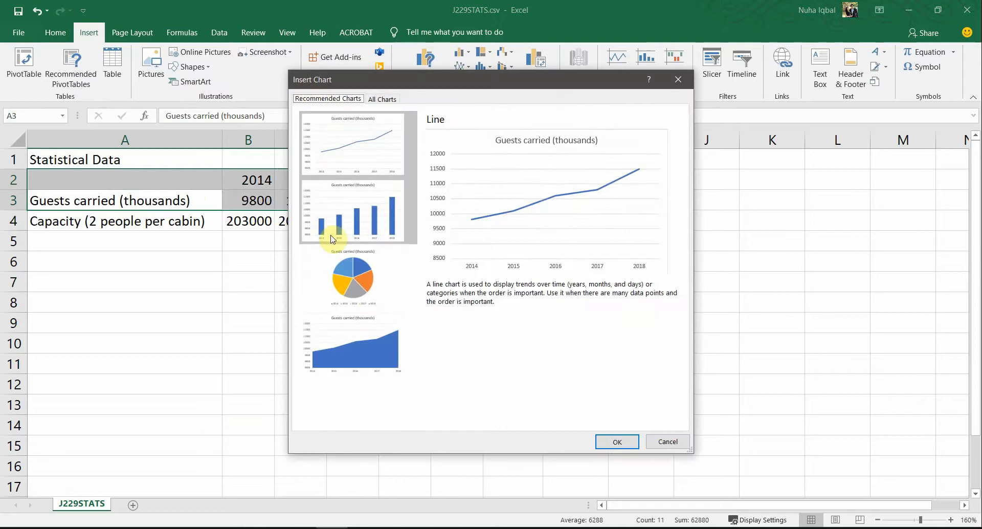
pyautogui.click(333, 238)
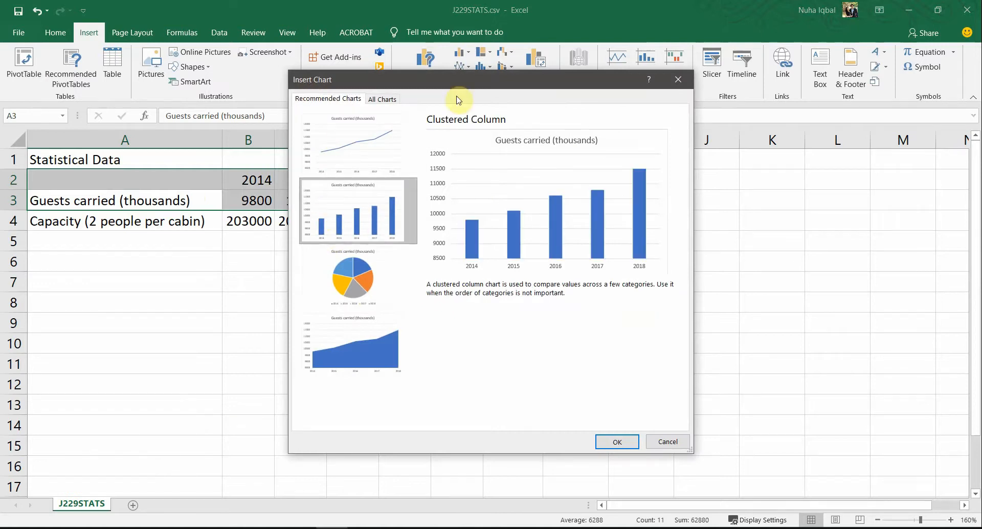
pyautogui.moveTo(464, 79); pyautogui.dragTo(423, 130)
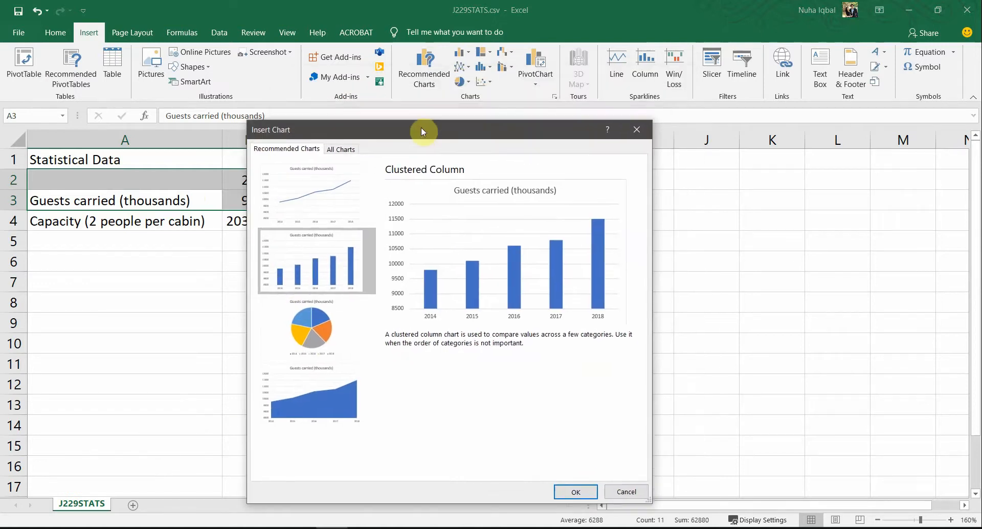
pyautogui.click(565, 492)
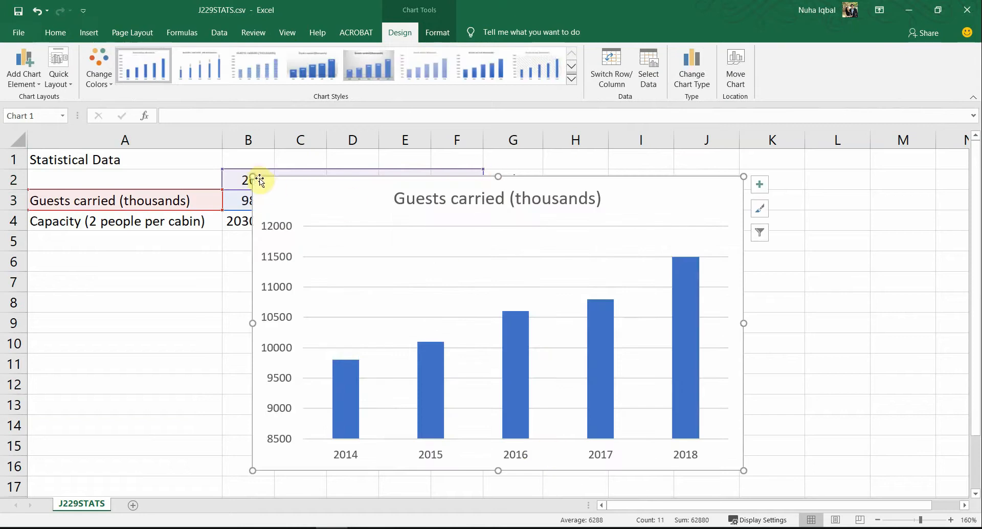
pyautogui.moveTo(253, 175); pyautogui.dragTo(428, 294)
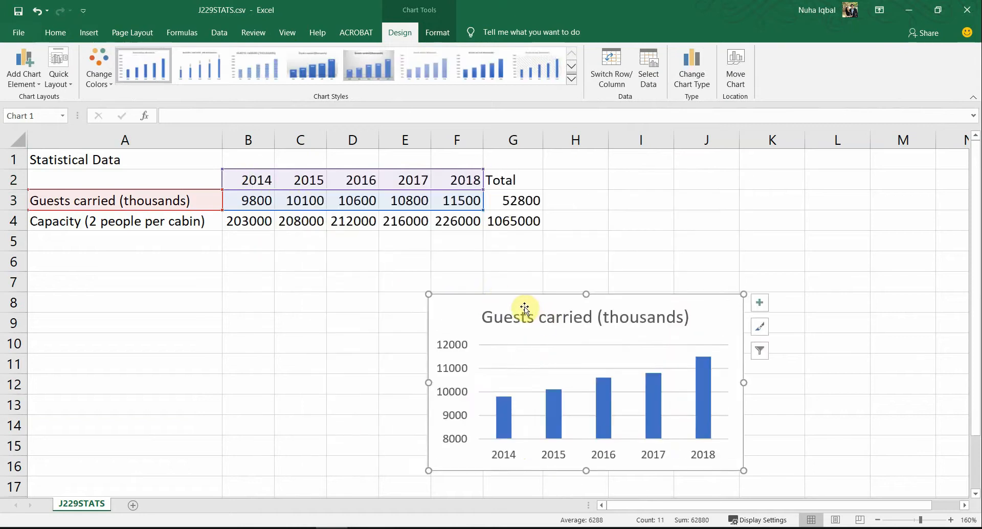
pyautogui.moveTo(522, 307); pyautogui.dragTo(362, 289)
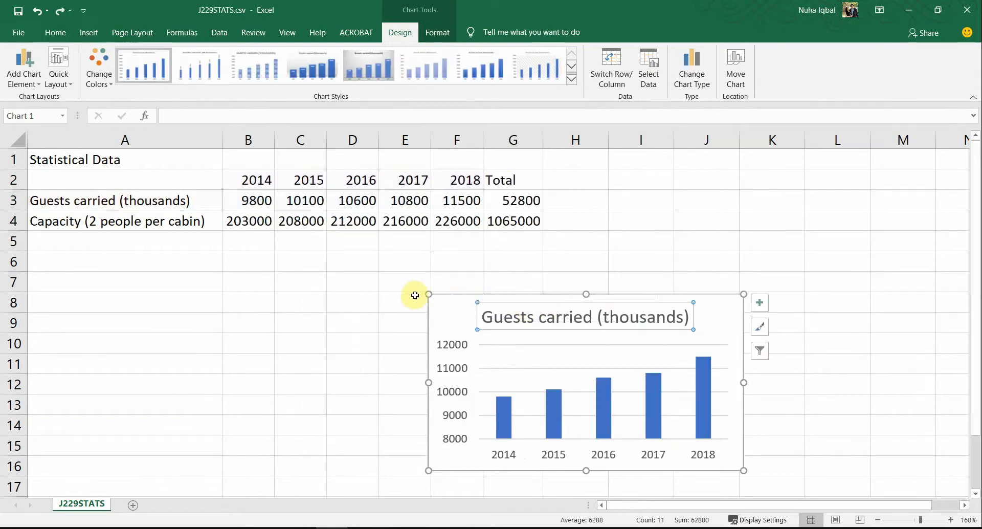
pyautogui.moveTo(450, 314); pyautogui.dragTo(238, 285)
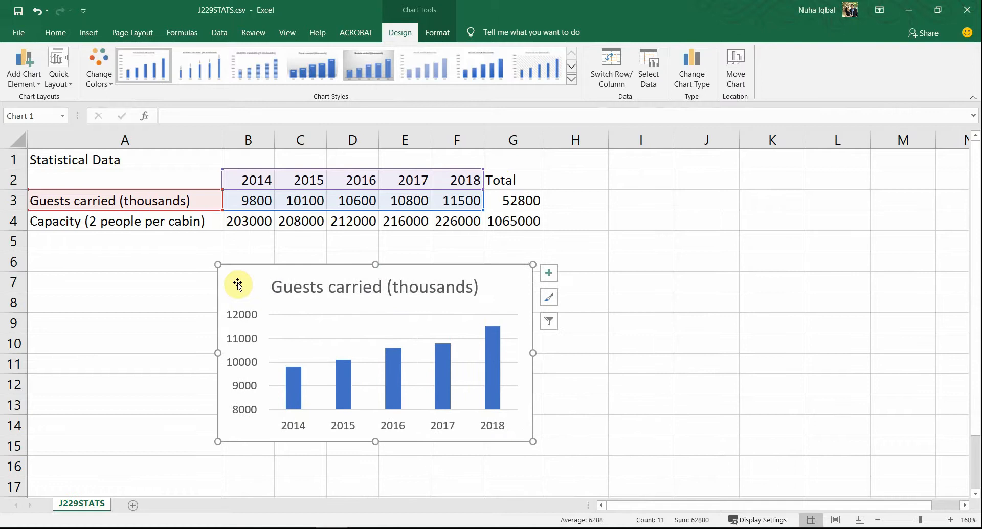
# Step: Copy the 'Annual Growth' title text from the question paper
pyautogui.hotkey('alt', 'Tab')
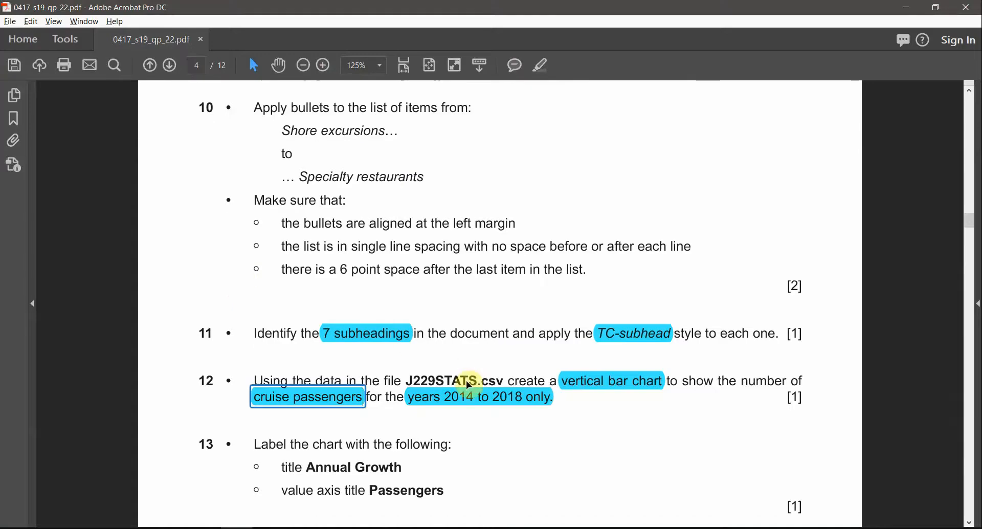
pyautogui.scroll(-3, 450, 320)
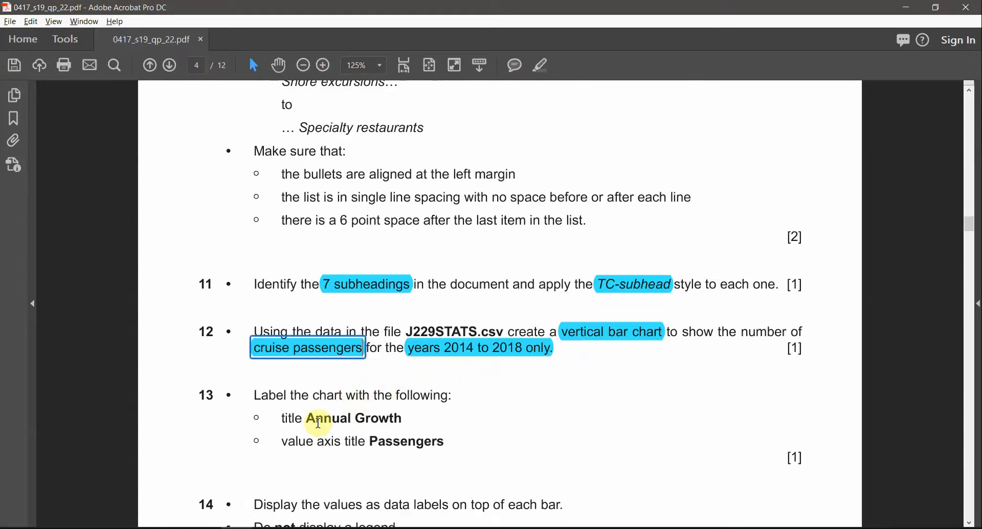
pyautogui.moveTo(309, 418); pyautogui.dragTo(392, 420)
pyautogui.hotkey('ctrl', 'c')
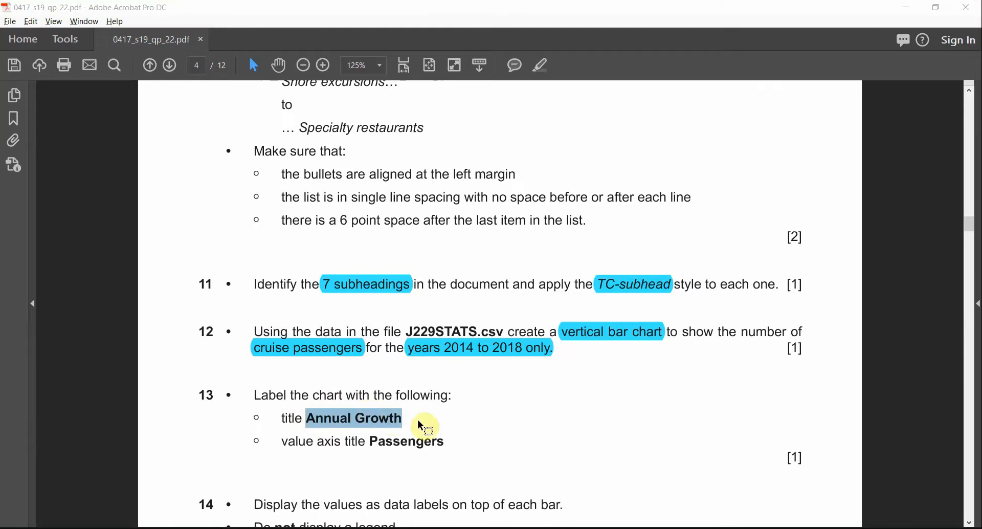
pyautogui.hotkey('alt', 'Tab')
# Step: Replace the chart title with 'Annual Growth'
pyautogui.click(348, 283)
pyautogui.doubleClick(348, 283)
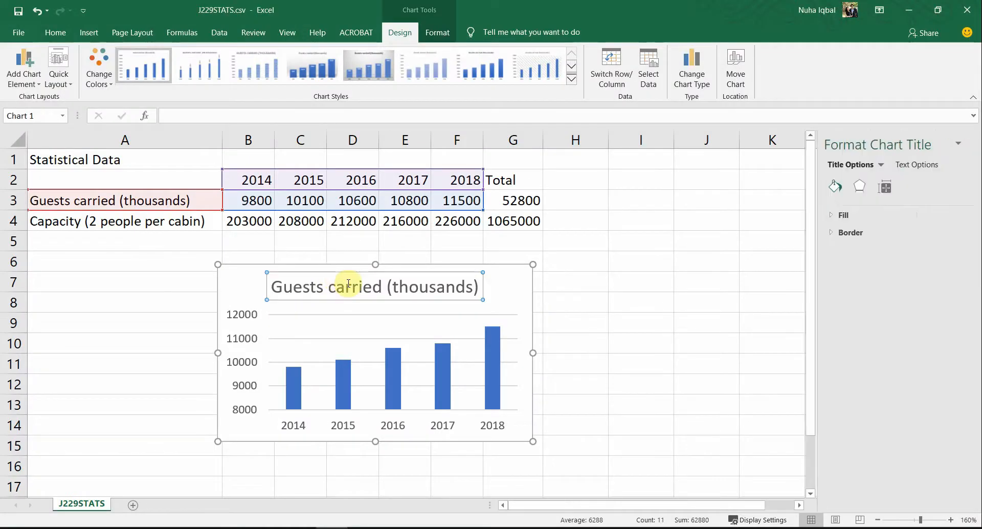
pyautogui.tripleClick(351, 287)
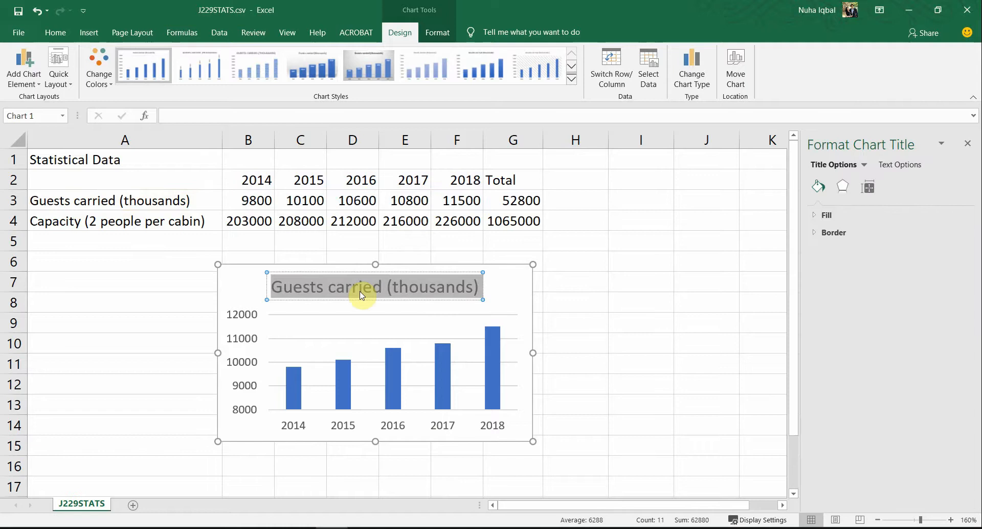
pyautogui.hotkey('ctrl', 'v')
# Step: Copy the word 'Passengers' from the question paper
pyautogui.hotkey('alt', 'Tab')
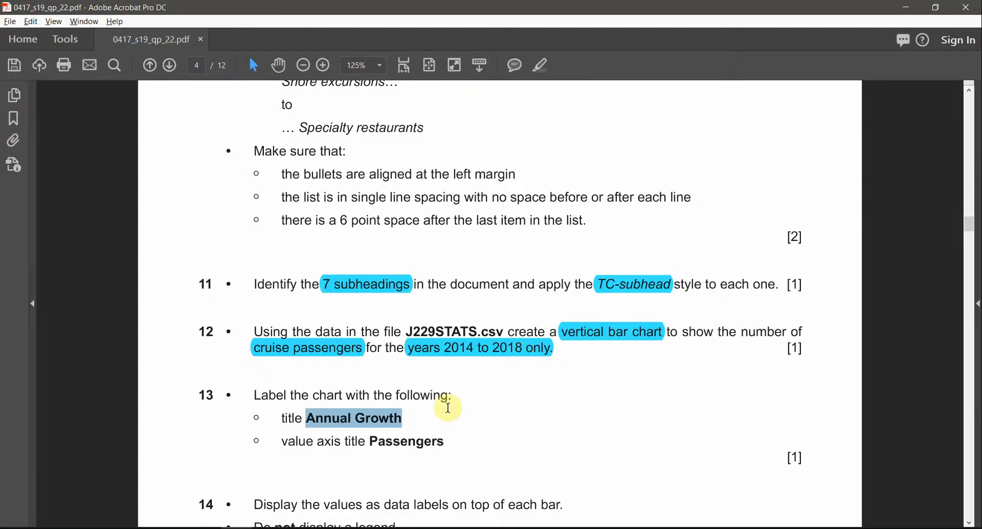
pyautogui.click(336, 446)
pyautogui.doubleClick(355, 442)
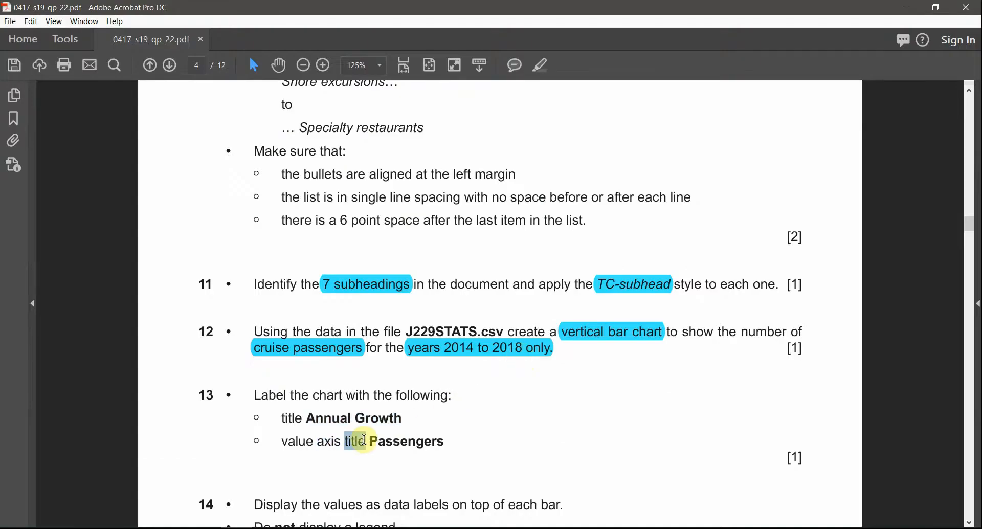
pyautogui.doubleClick(417, 444)
pyautogui.hotkey('ctrl', 'c')
pyautogui.hotkey('alt', 'Tab')
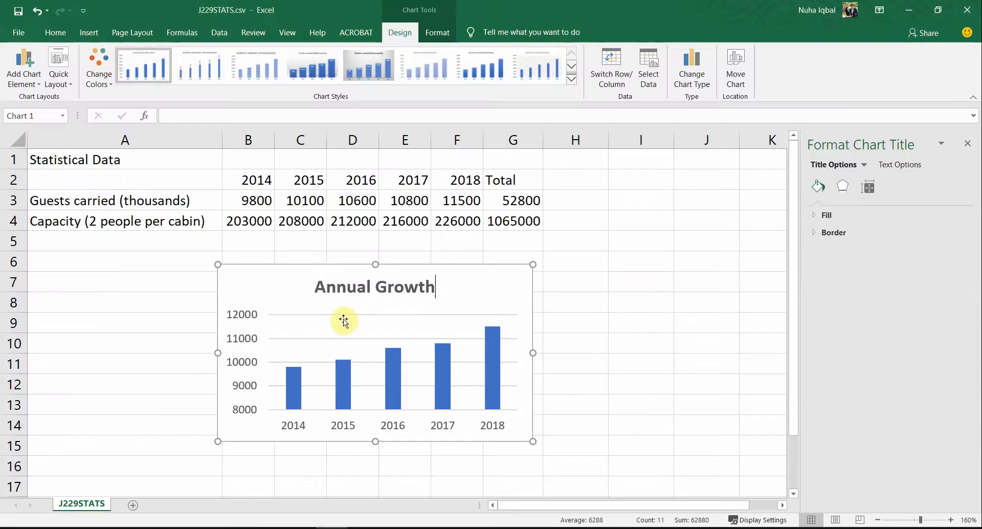
# Step: Select the chart's vertical value axis, rechecking the question paper
pyautogui.click(249, 345)
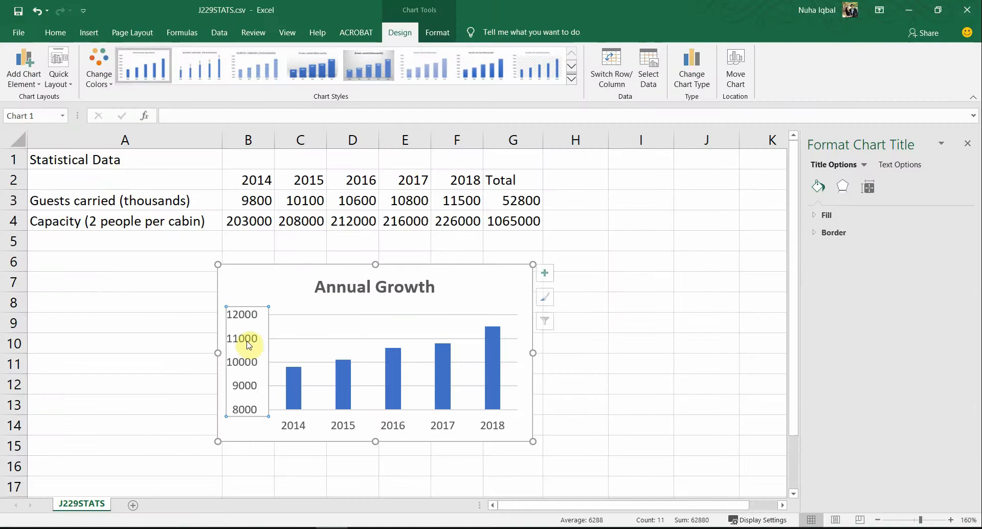
pyautogui.click(350, 431)
pyautogui.click(255, 346)
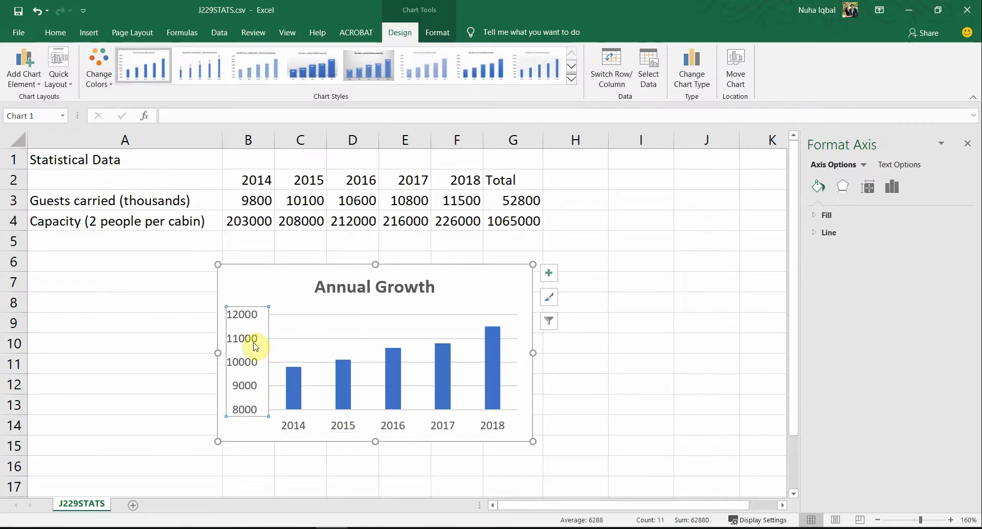
pyautogui.click(354, 431)
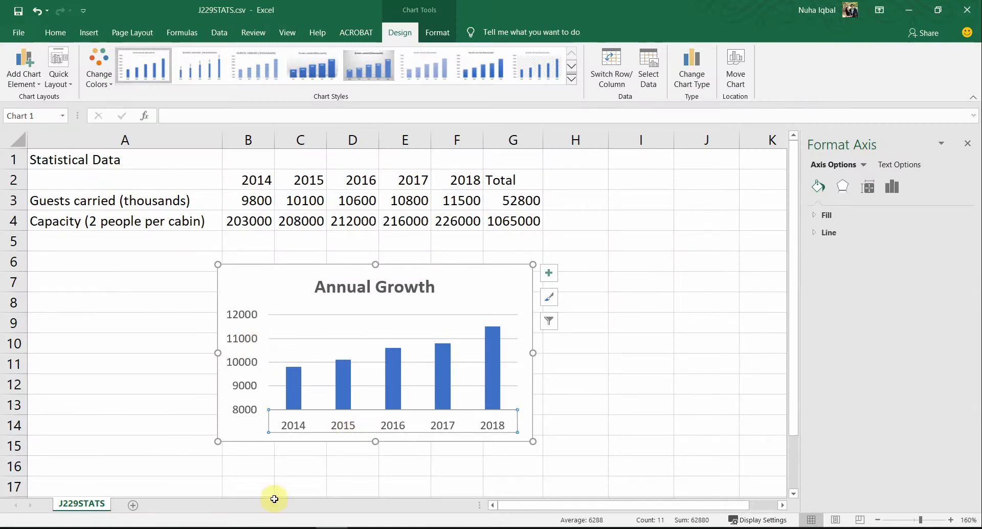
pyautogui.click(250, 363)
pyautogui.hotkey('alt', 'Tab')
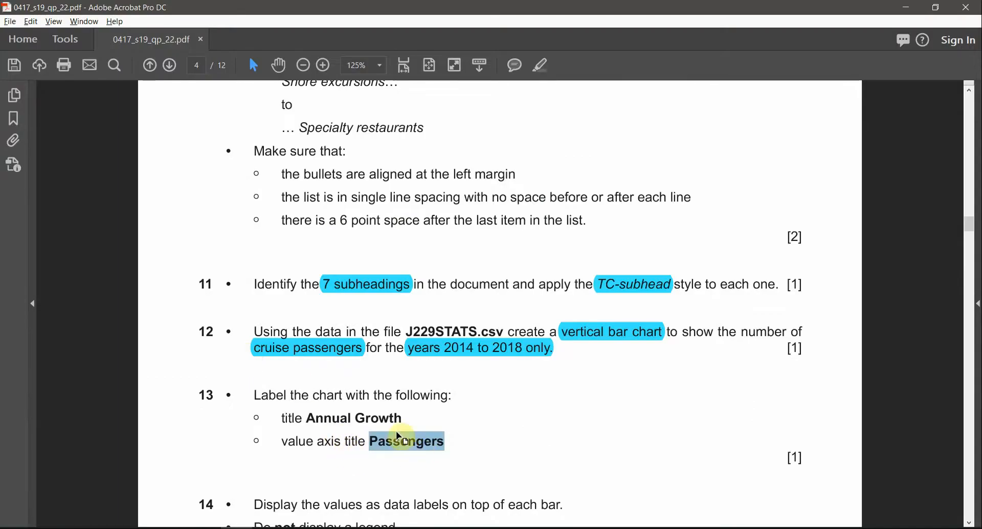
pyautogui.hotkey('alt', 'Tab')
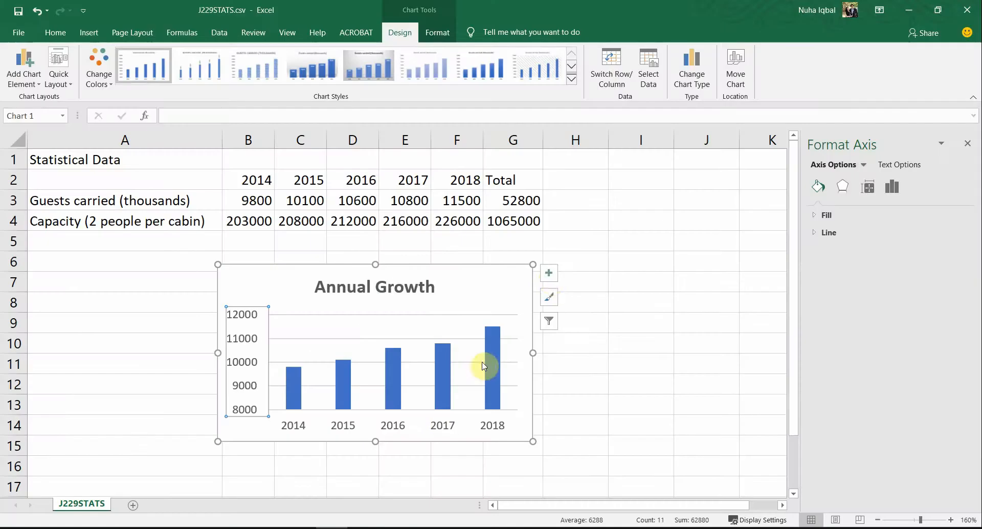
# Step: Add a primary vertical axis title reading 'Passengers' to the Annual Growth chart
pyautogui.click(550, 277)
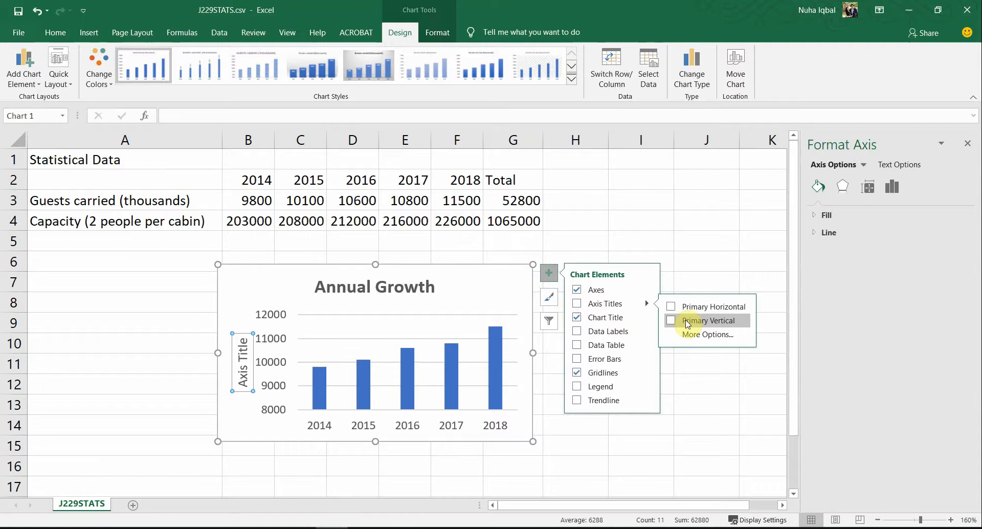
pyautogui.click(688, 321)
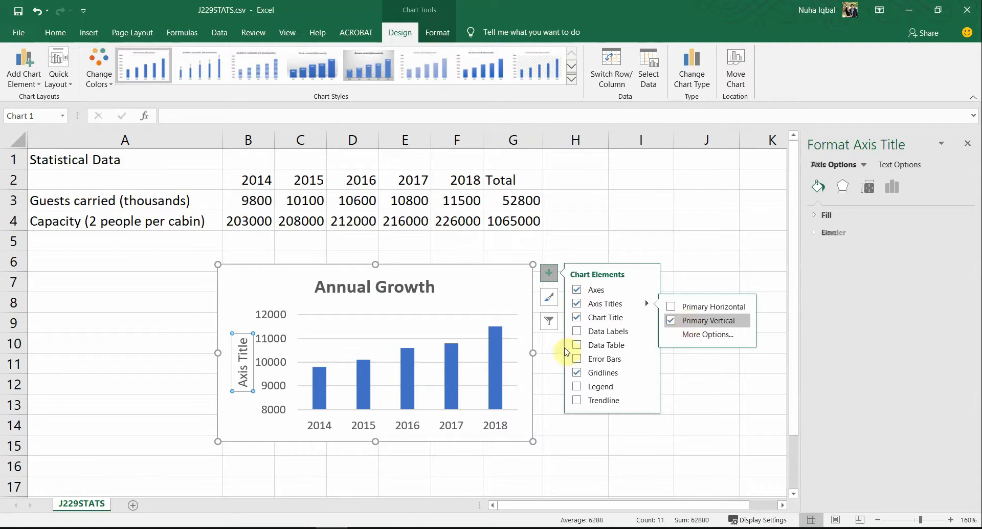
pyautogui.tripleClick(244, 359)
pyautogui.tripleClick(245, 360)
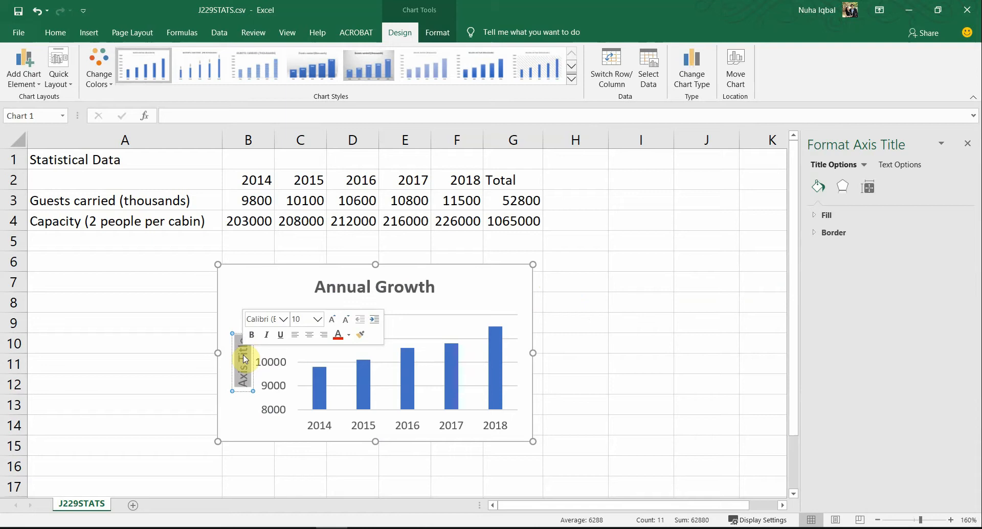
pyautogui.hotkey('ctrl', 'v')
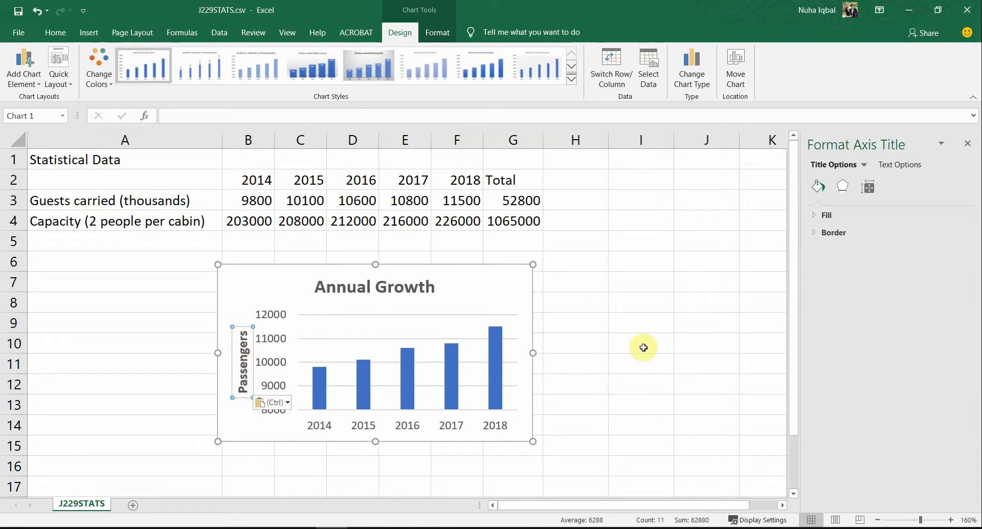
pyautogui.hotkey('ctrl', 'a')
pyautogui.click(645, 334)
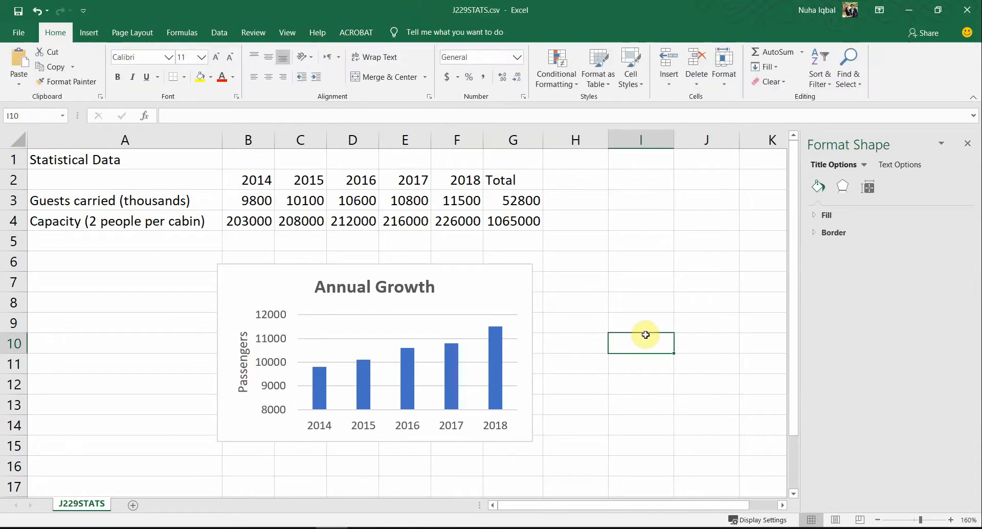
pyautogui.hotkey('alt', 'Tab')
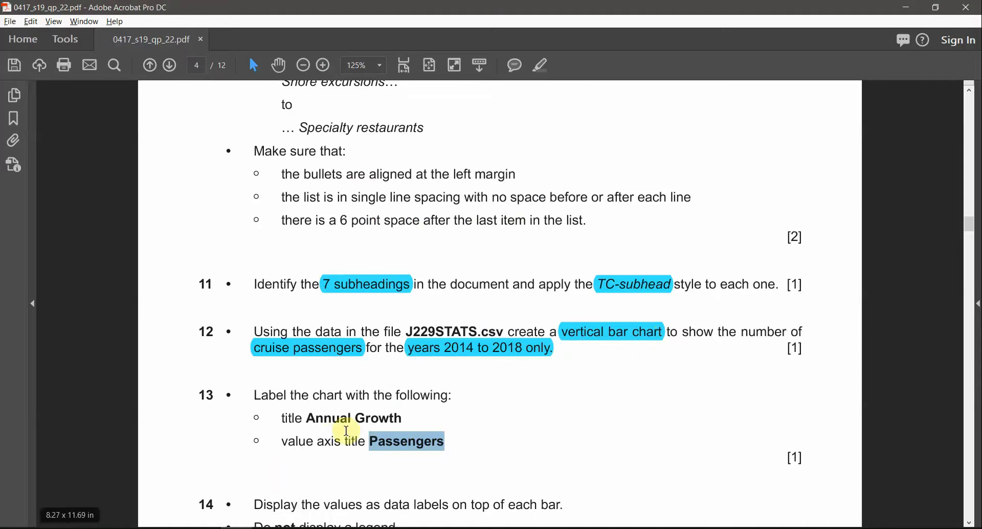
# Step: Scroll the question paper to question 14 and reselect the Annual Growth chart
pyautogui.scroll(-3, 346, 440)
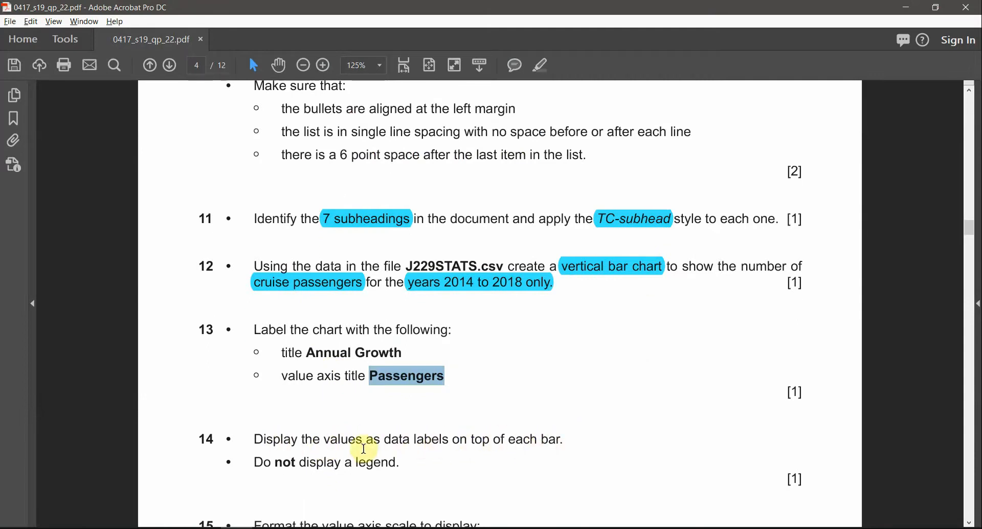
pyautogui.hotkey('alt', 'Tab')
pyautogui.click(500, 276)
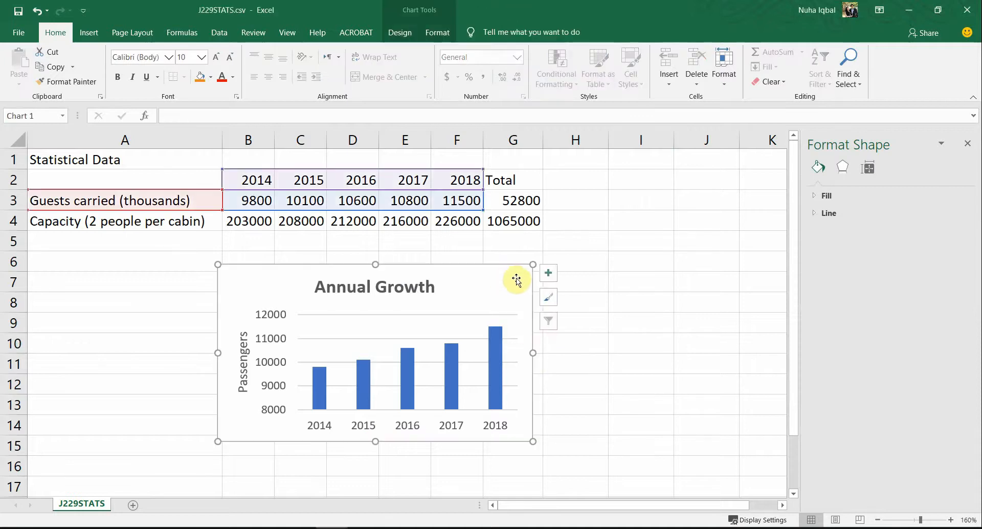
# Step: Add data labels showing each bar's value on the chart
pyautogui.click(548, 273)
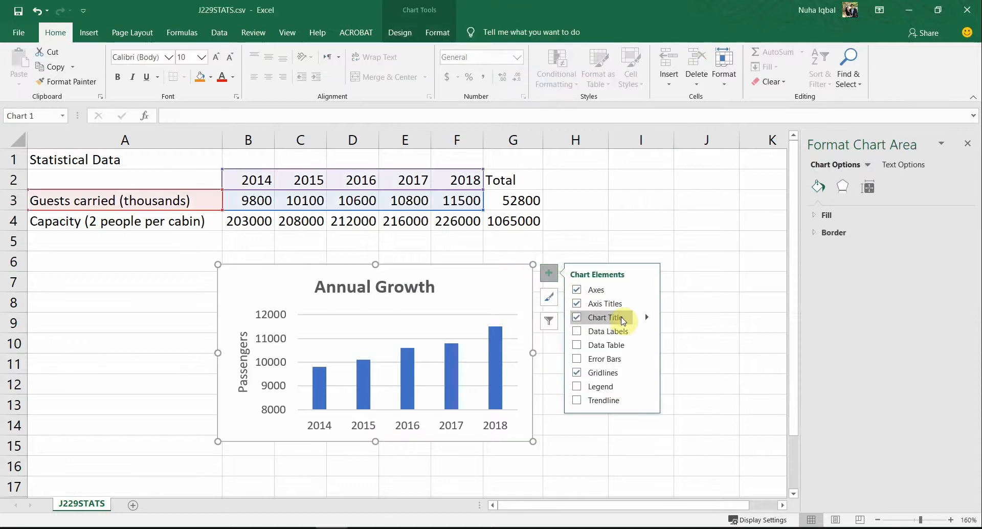
pyautogui.click(626, 332)
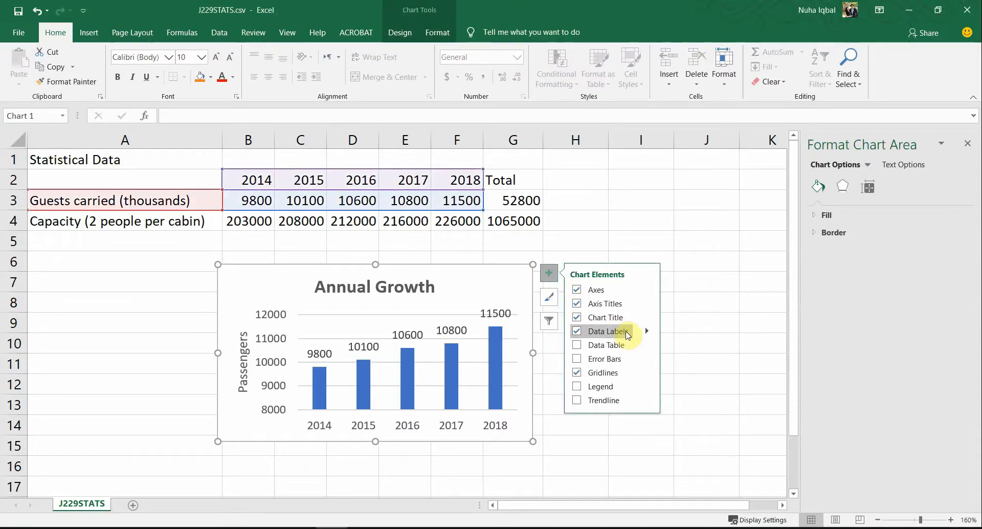
pyautogui.click(647, 332)
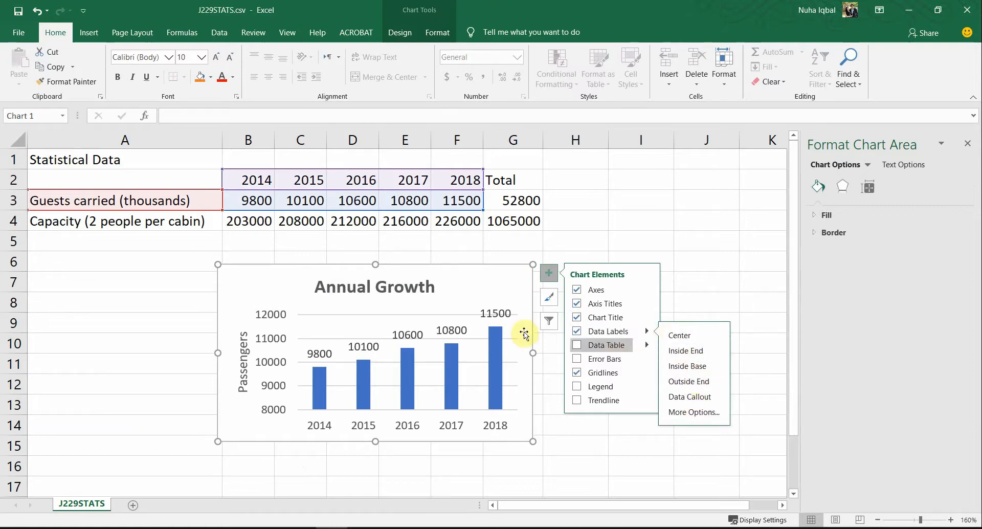
pyautogui.click(636, 423)
pyautogui.hotkey('alt', 'Tab')
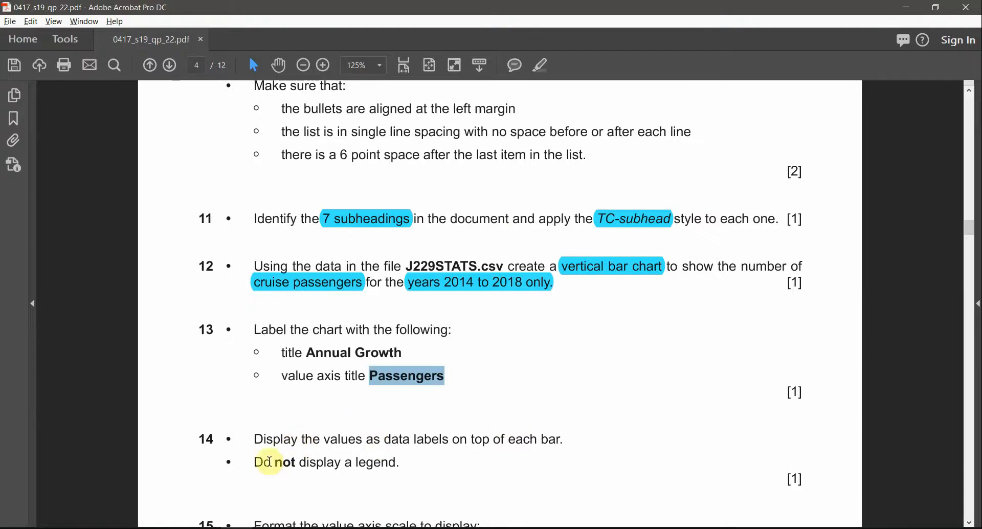
pyautogui.hotkey('alt', 'Tab')
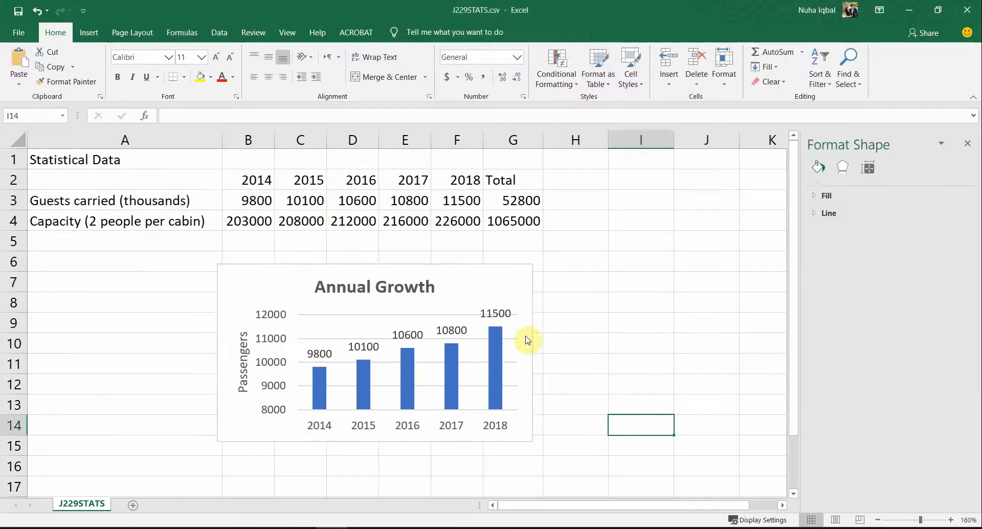
# Step: Remove the legend from the Annual Growth chart
pyautogui.click(522, 288)
pyautogui.click(548, 273)
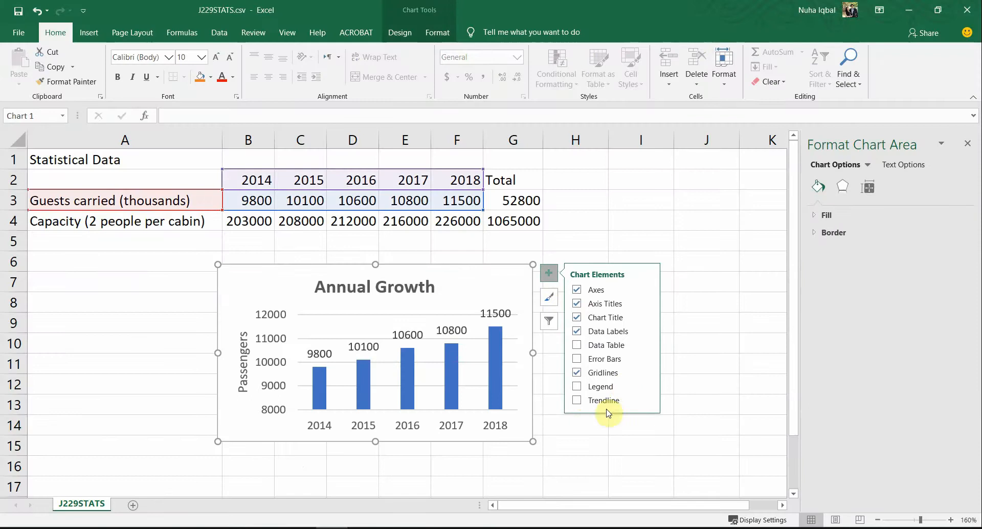
pyautogui.click(576, 387)
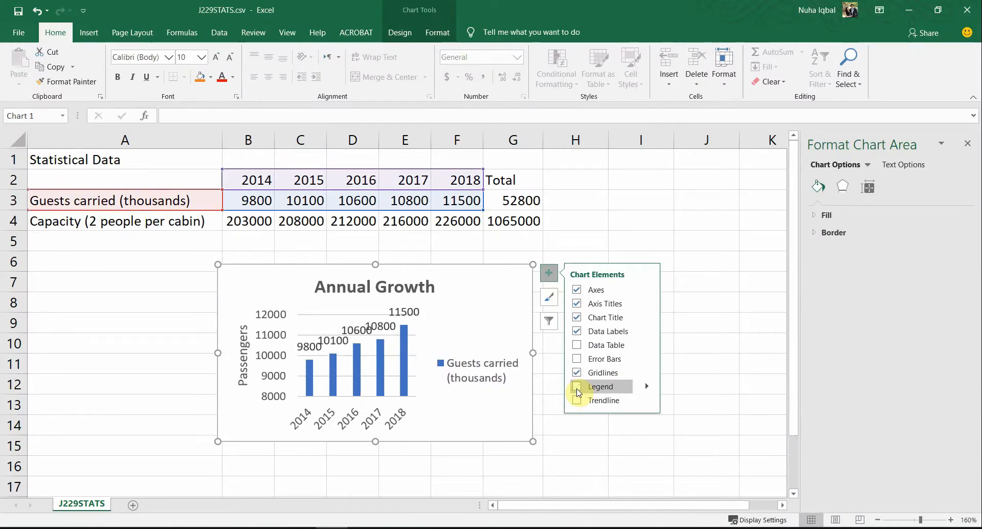
pyautogui.click(577, 387)
pyautogui.click(591, 448)
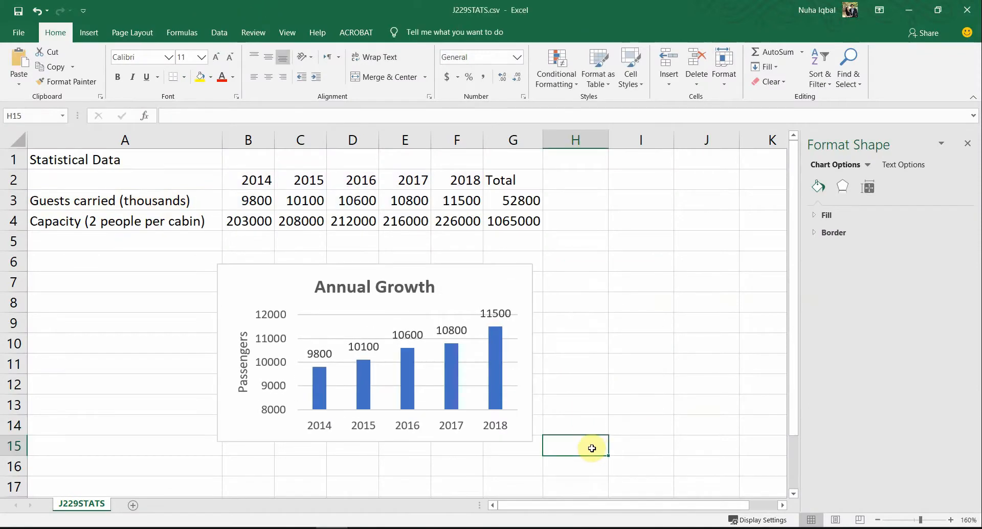
pyautogui.hotkey('alt', 'Tab')
pyautogui.scroll(-5, 335, 332)
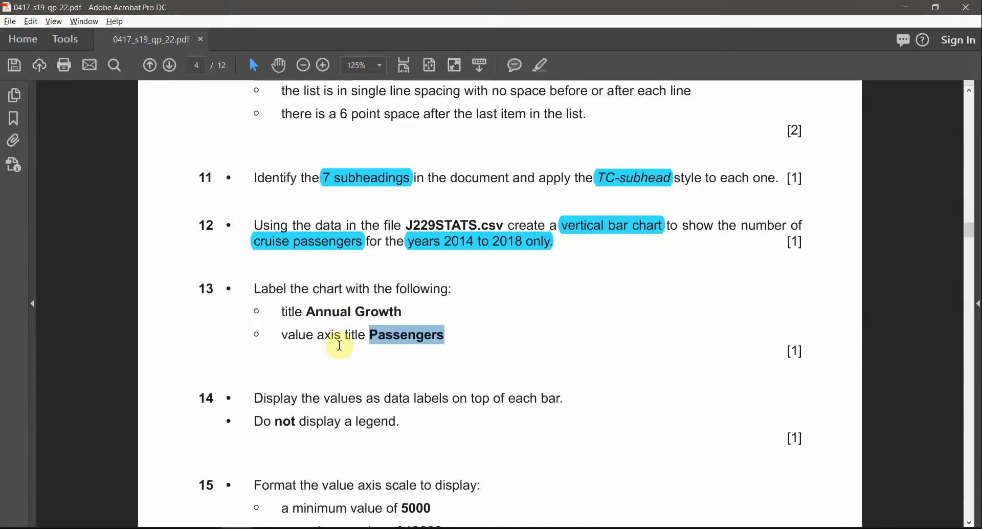
# Step: Highlight question 15's axis values 5000, 13000 and 2000 in the PDF
pyautogui.scroll(-1, 299, 452)
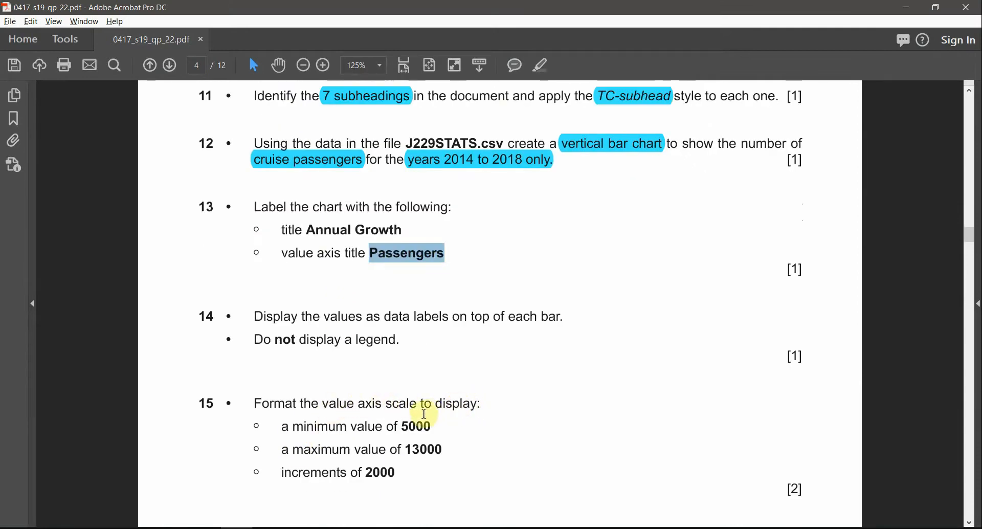
pyautogui.doubleClick(415, 427)
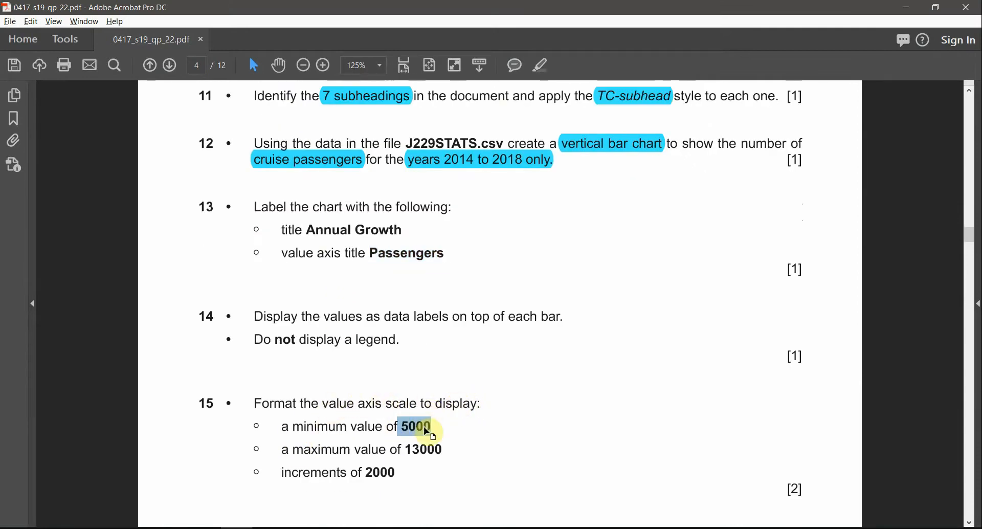
pyautogui.doubleClick(424, 449)
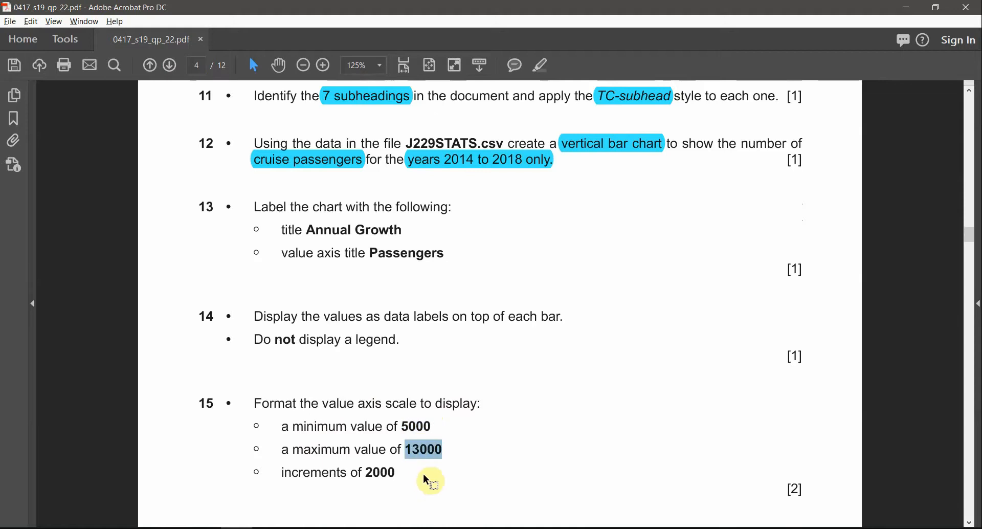
pyautogui.click(422, 449)
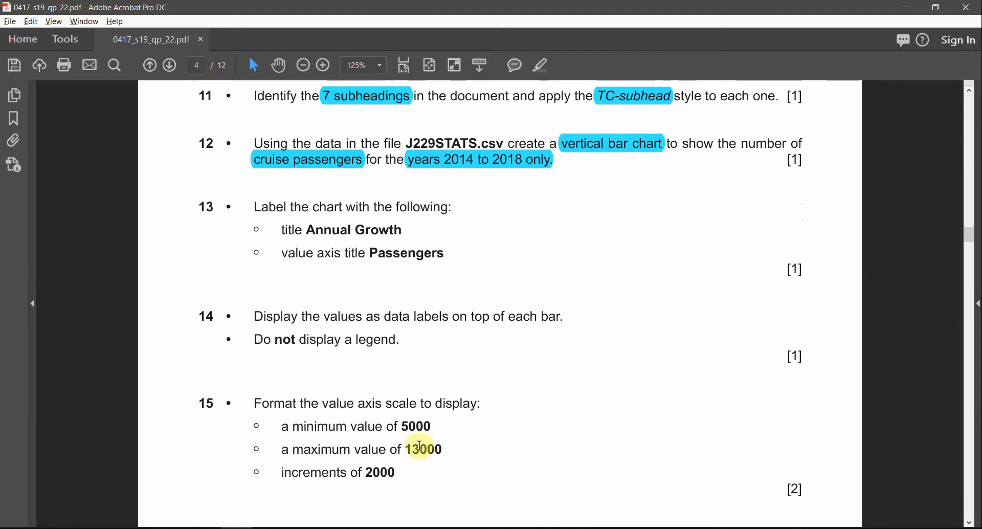
pyautogui.doubleClick(383, 467)
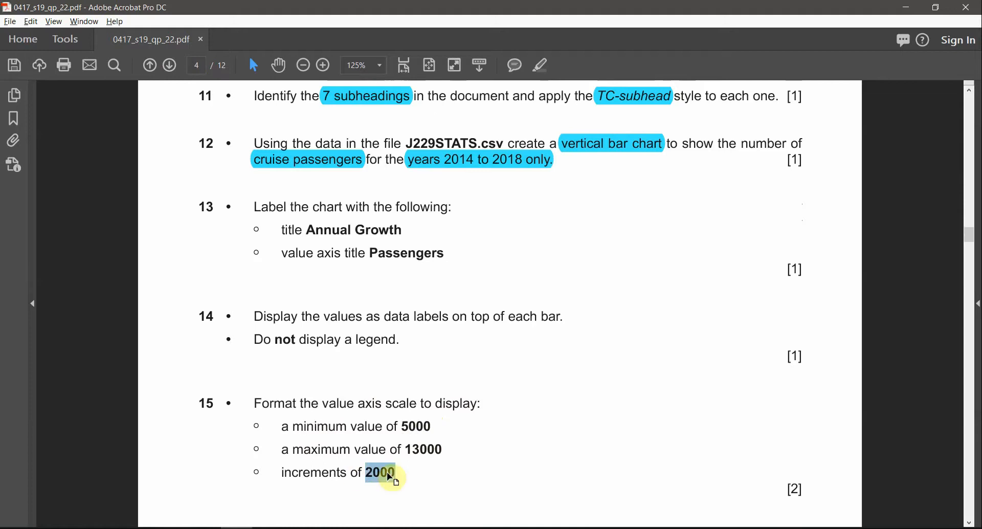
# Step: Select the chart's vertical value axis in Excel
pyautogui.hotkey('alt', 'Tab')
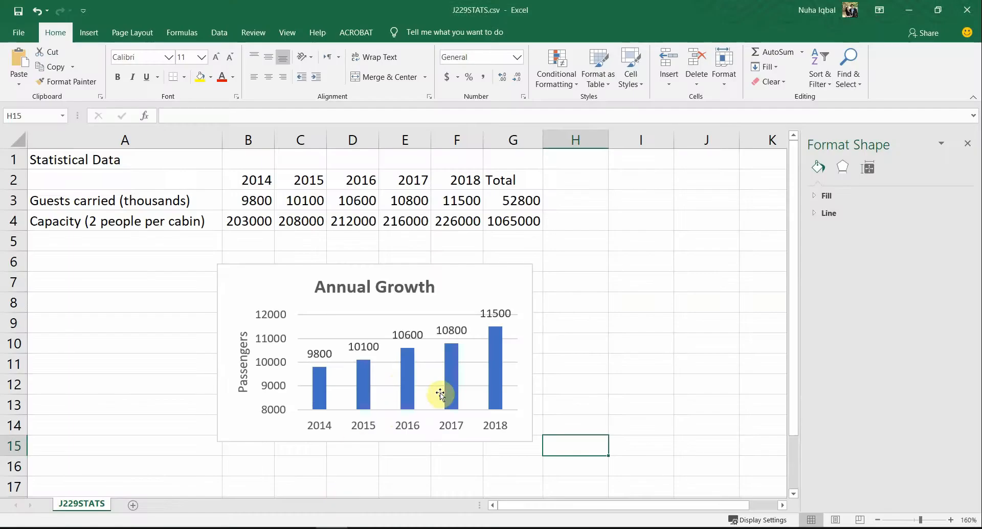
pyautogui.hotkey('alt', 'Tab')
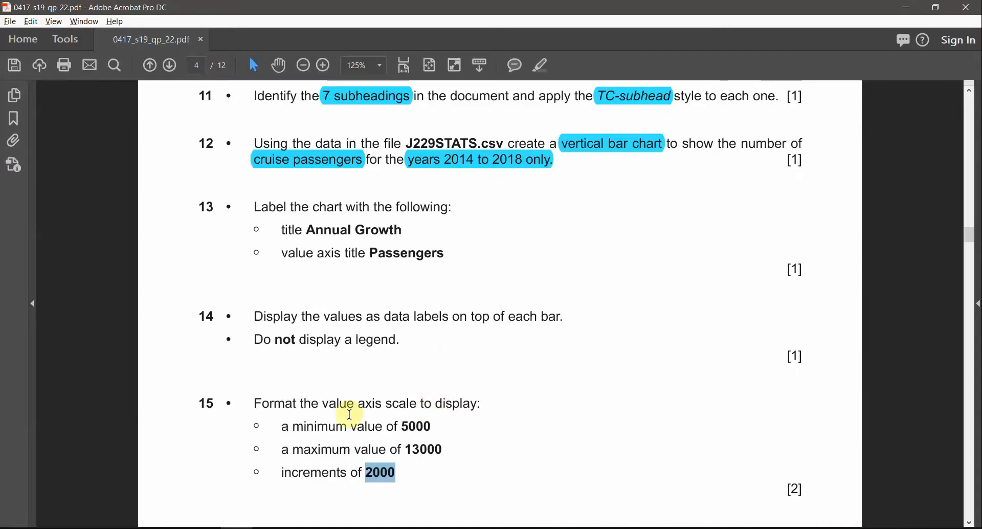
pyautogui.hotkey('alt', 'Tab')
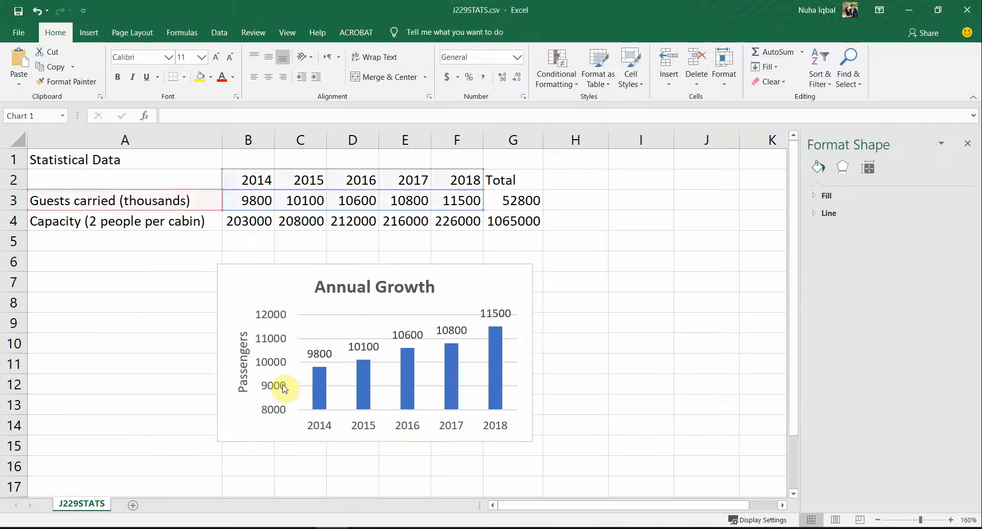
pyautogui.click(284, 389)
# Step: Set the value axis minimum bound to 5000 in the Format Axis pane
pyautogui.rightClick(284, 387)
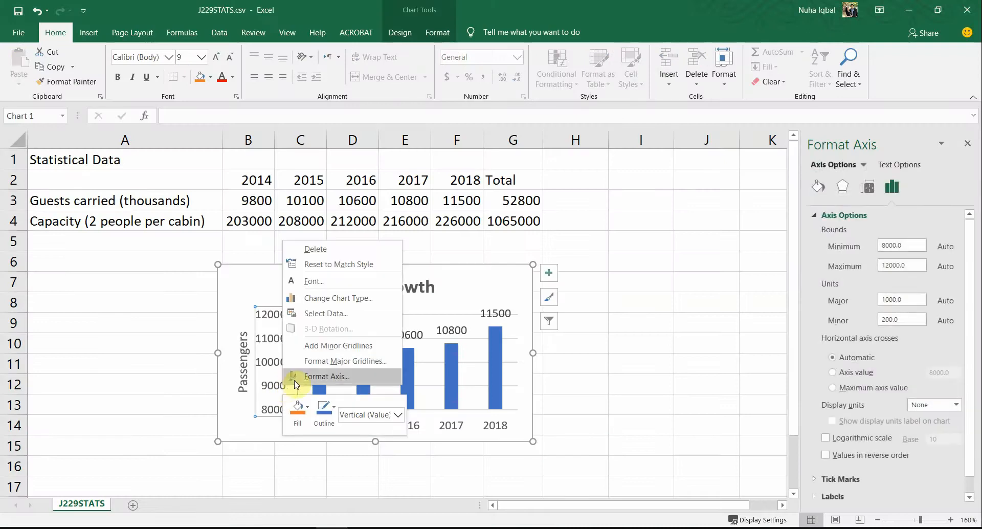
pyautogui.click(317, 378)
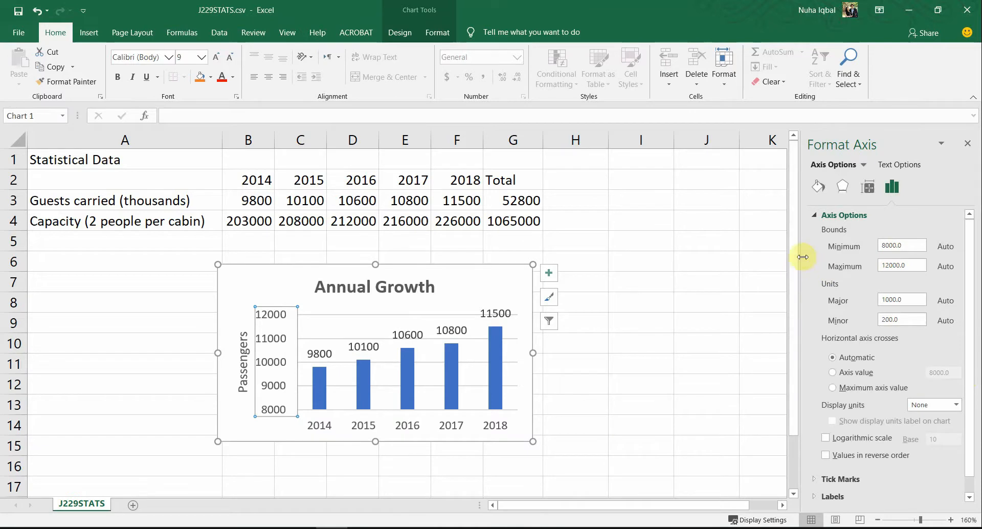
pyautogui.moveTo(796, 257); pyautogui.dragTo(737, 255)
pyautogui.hotkey('alt', 'Tab')
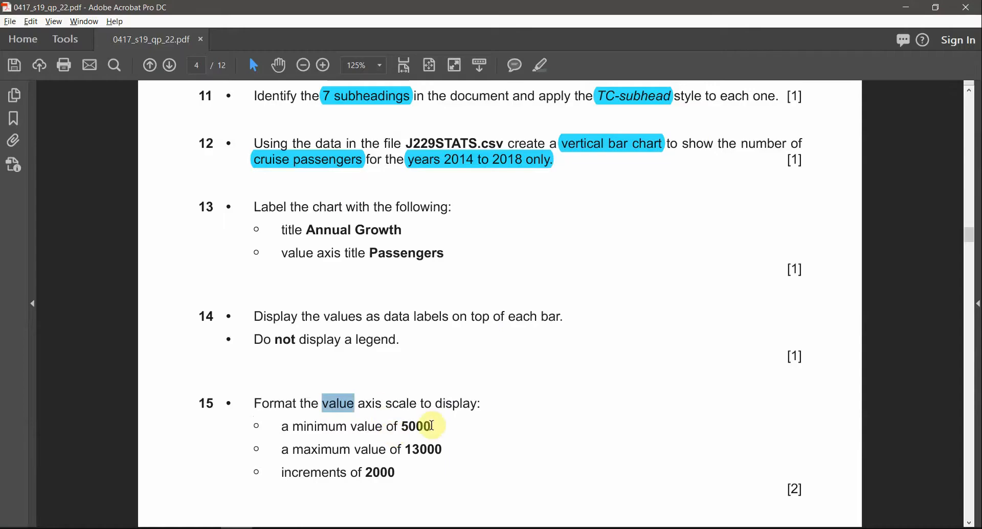
pyautogui.doubleClick(416, 426)
pyautogui.hotkey('alt', 'Tab')
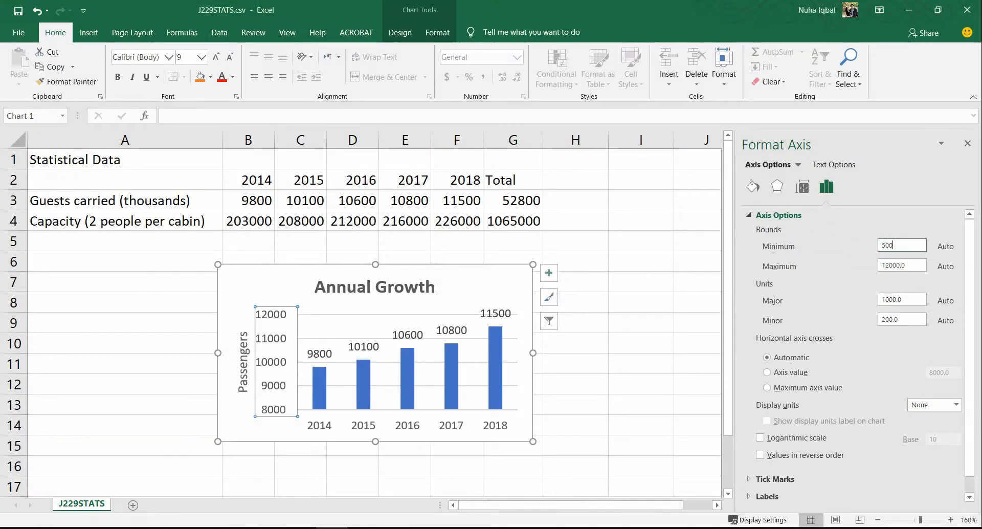
pyautogui.press('Return')
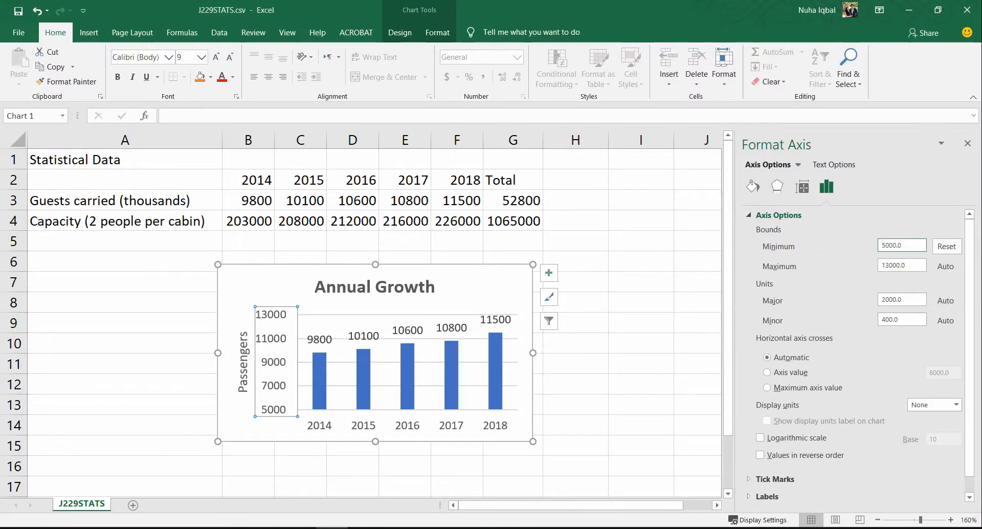
# Step: Set the axis maximum to 13000 with a 2000 major unit, then close the pane
pyautogui.hotkey('alt', 'Tab')
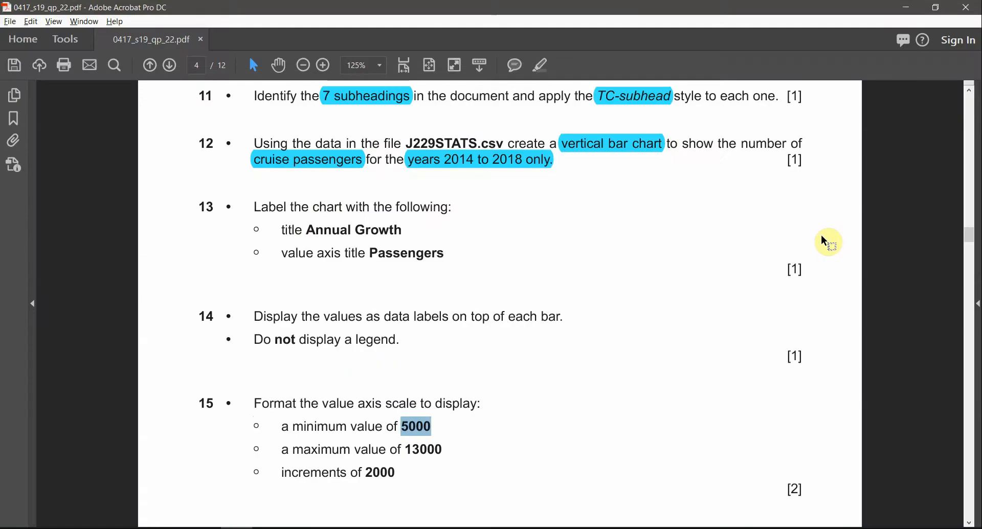
pyautogui.hotkey('alt', 'Tab')
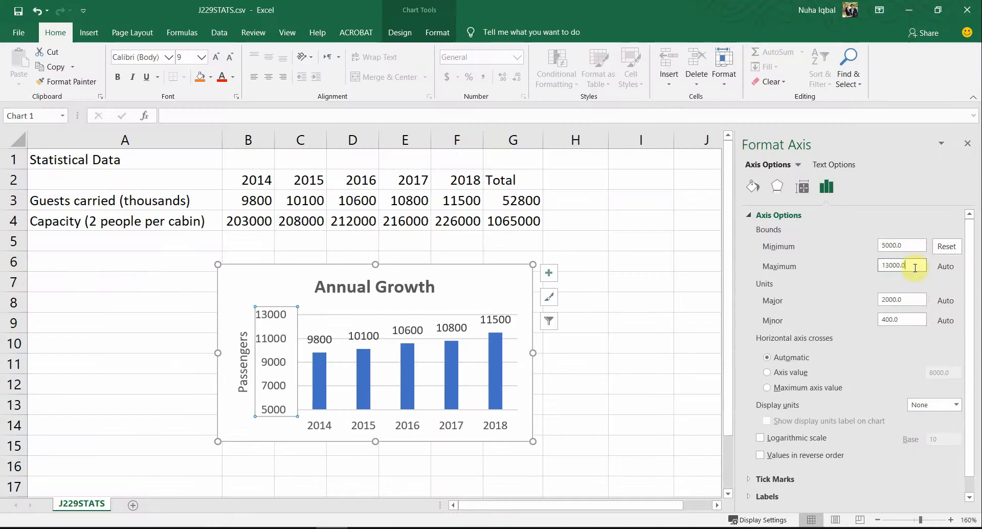
pyautogui.hotkey('alt', 'Tab')
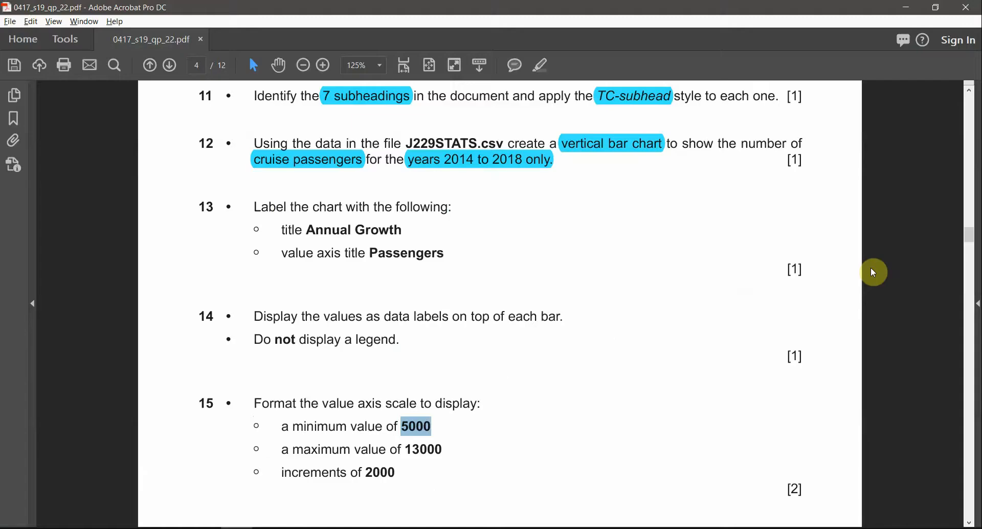
pyautogui.hotkey('alt', 'Tab')
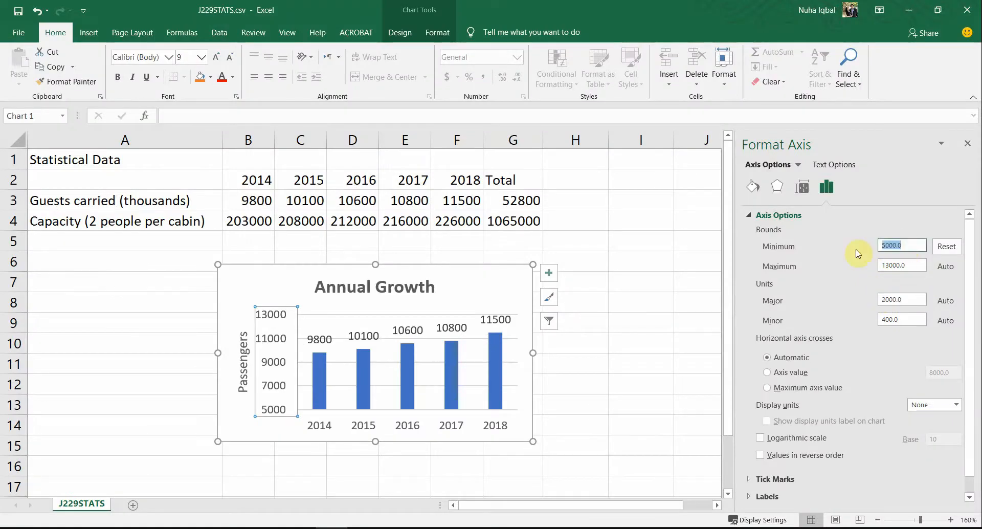
pyautogui.hotkey('alt', 'Tab')
pyautogui.hotkey('alt', 'Tab')
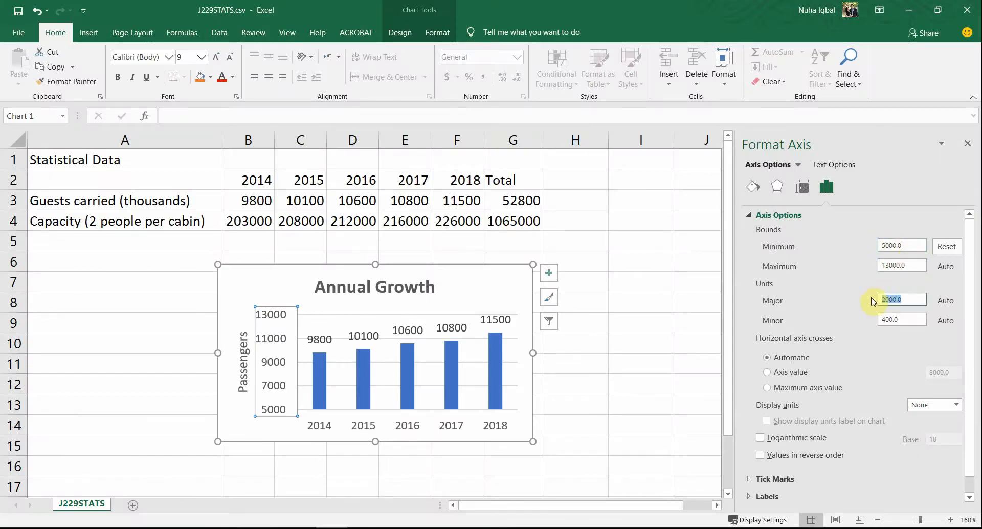
pyautogui.click(967, 142)
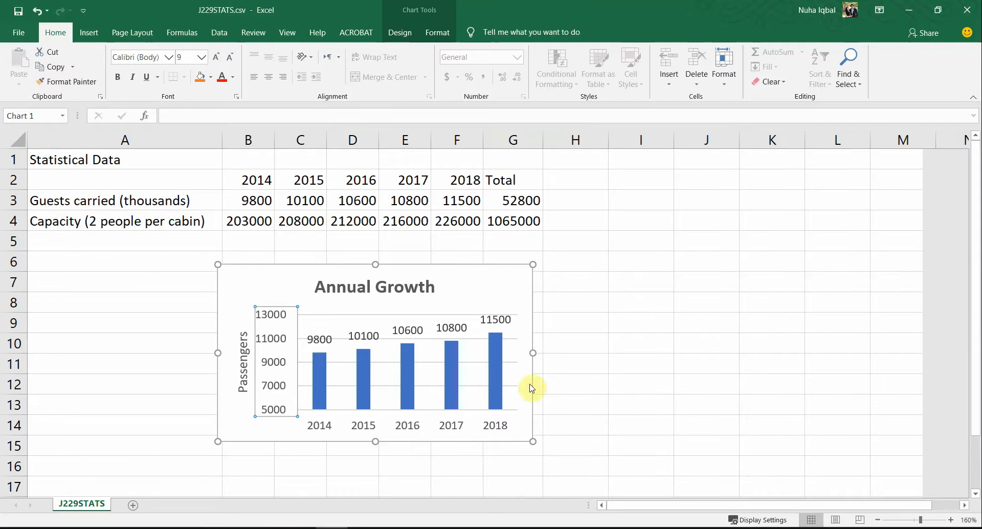
pyautogui.hotkey('alt', 'Tab')
# Step: Copy the phrase 'over the past five years' from question 16
pyautogui.scroll(-5, 383, 469)
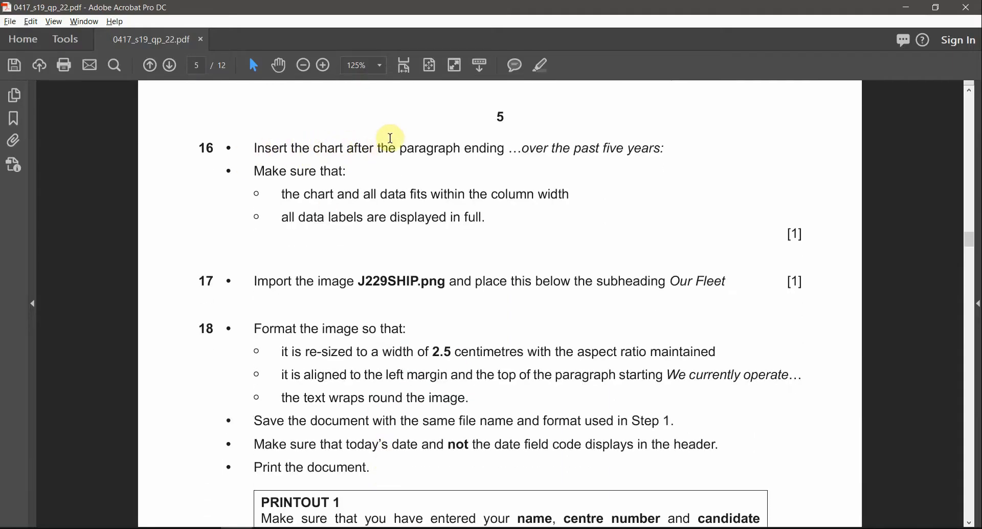
pyautogui.doubleClick(467, 149)
pyautogui.moveTo(522, 148); pyautogui.dragTo(640, 148)
pyautogui.hotkey('ctrl', 'c')
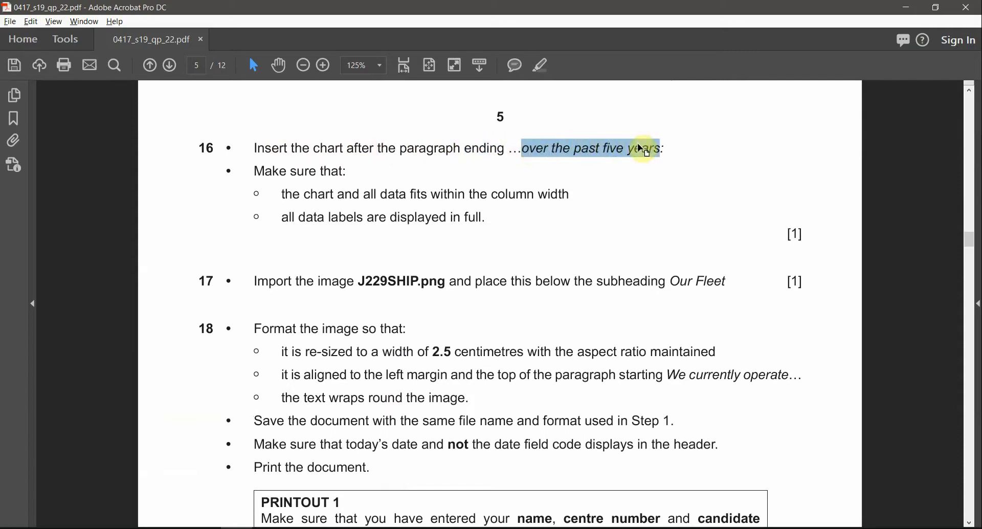
pyautogui.hotkey('alt', 'Tab')
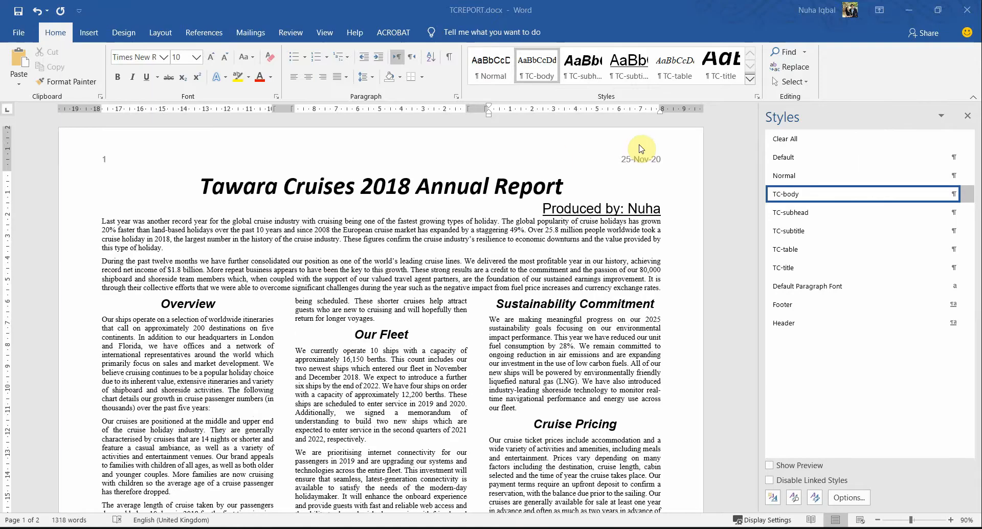
# Step: Find that phrase in the report and add an empty paragraph after 'years:'
pyautogui.hotkey('ctrl', 'f')
pyautogui.hotkey('ctrl', 'v')
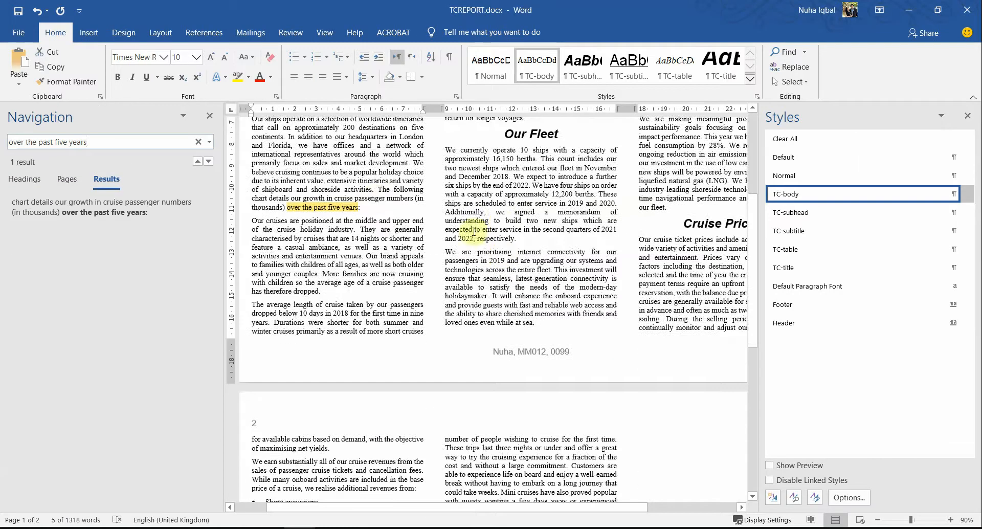
pyautogui.click(382, 209)
pyautogui.press('Return')
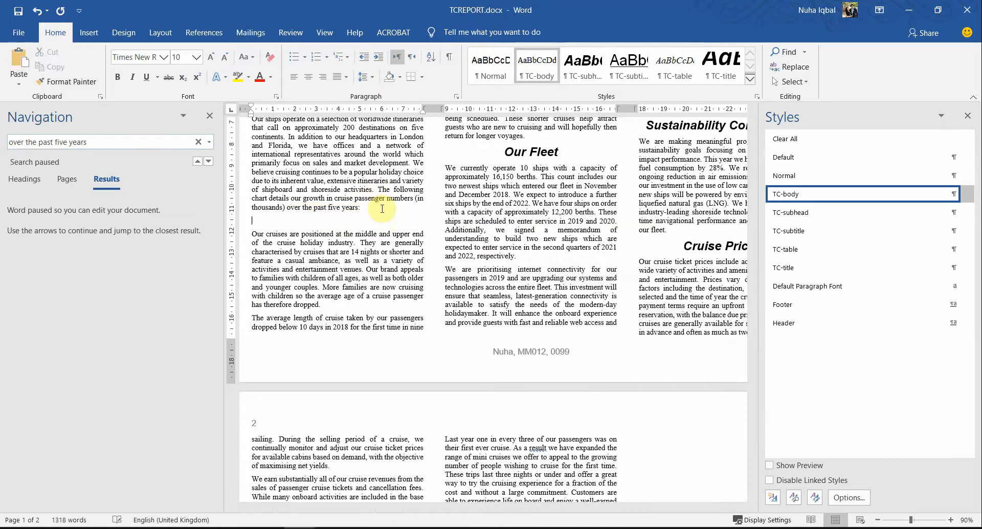
pyautogui.click(209, 116)
# Step: Copy the Annual Growth chart from Excel
pyautogui.hotkey('alt', 'Tab')
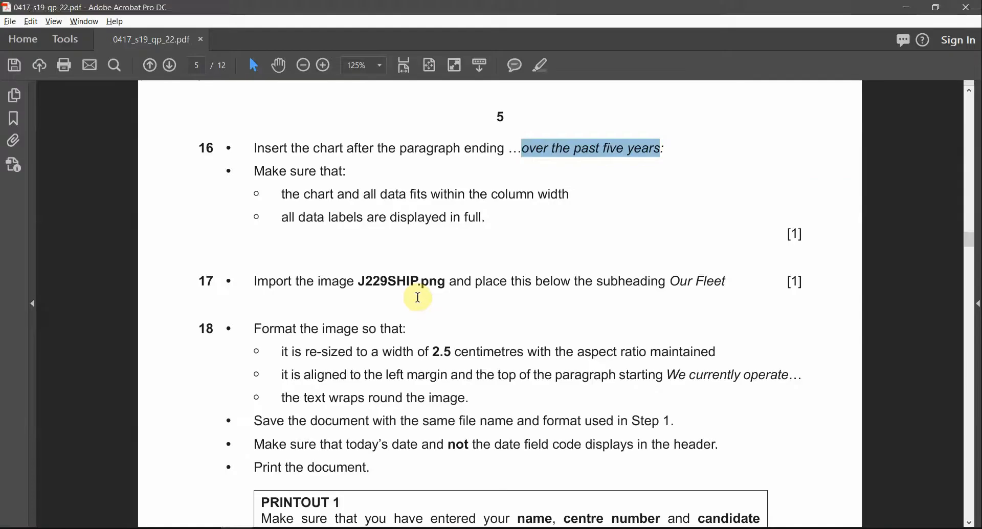
pyautogui.hotkey('alt', 'Tab')
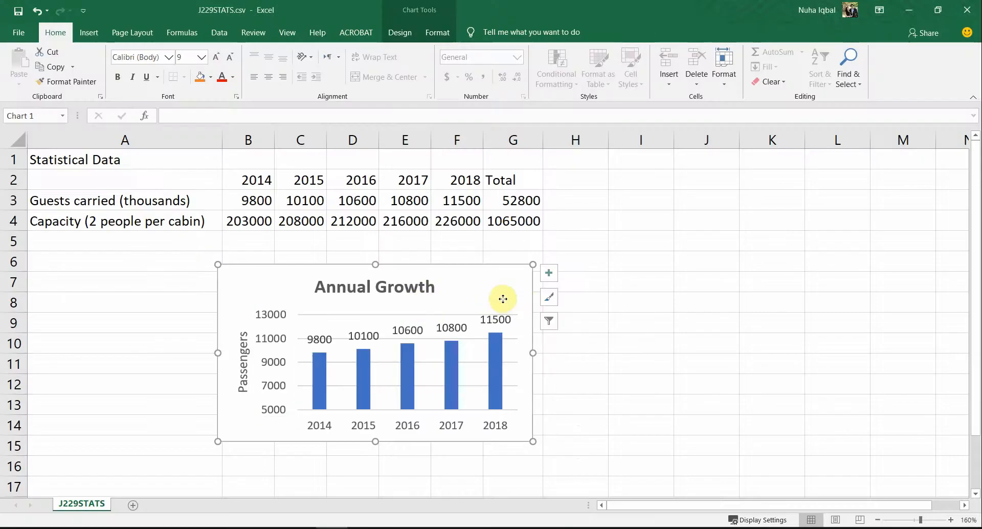
pyautogui.rightClick(501, 298)
pyautogui.click(560, 33)
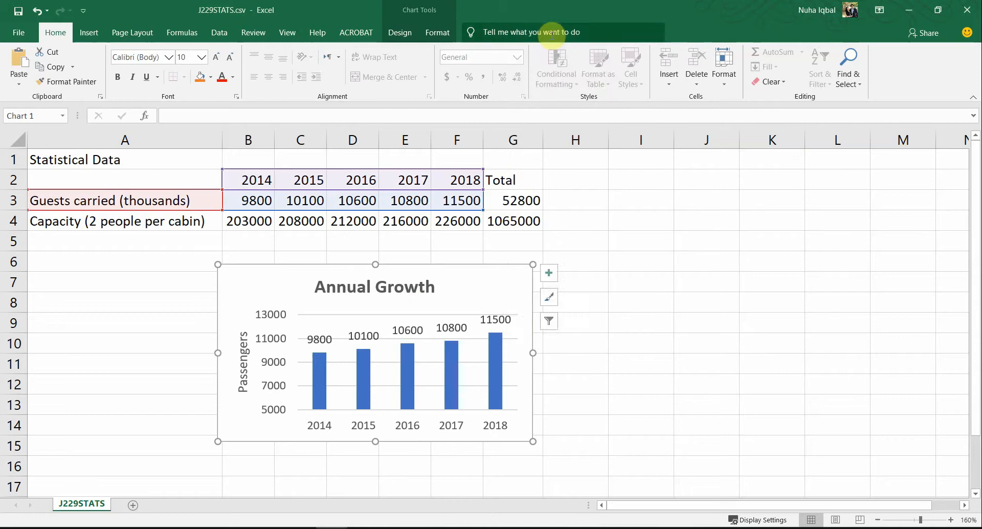
pyautogui.hotkey('alt', 'Tab')
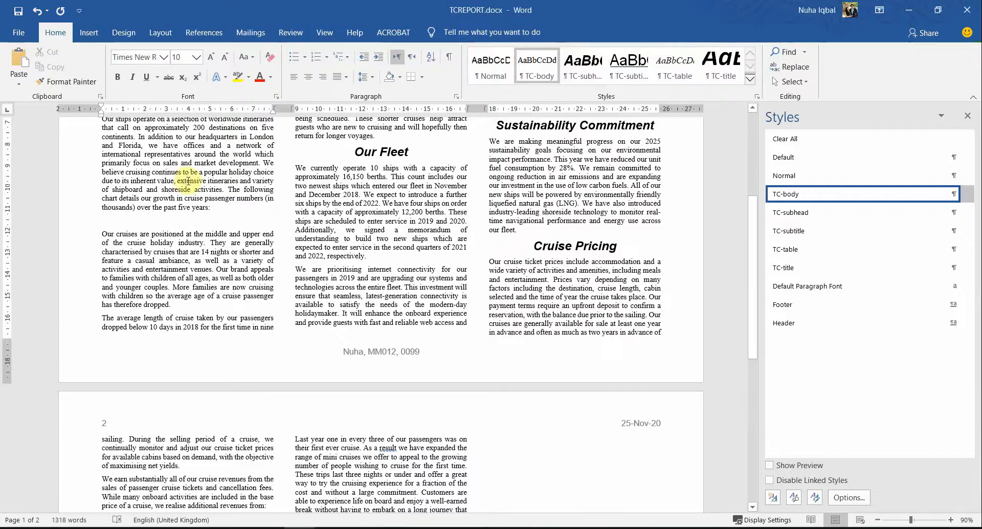
# Step: Paste the Annual Growth chart under 'over the past five years:' and check it fits the column
pyautogui.hotkey('ctrl', 'v')
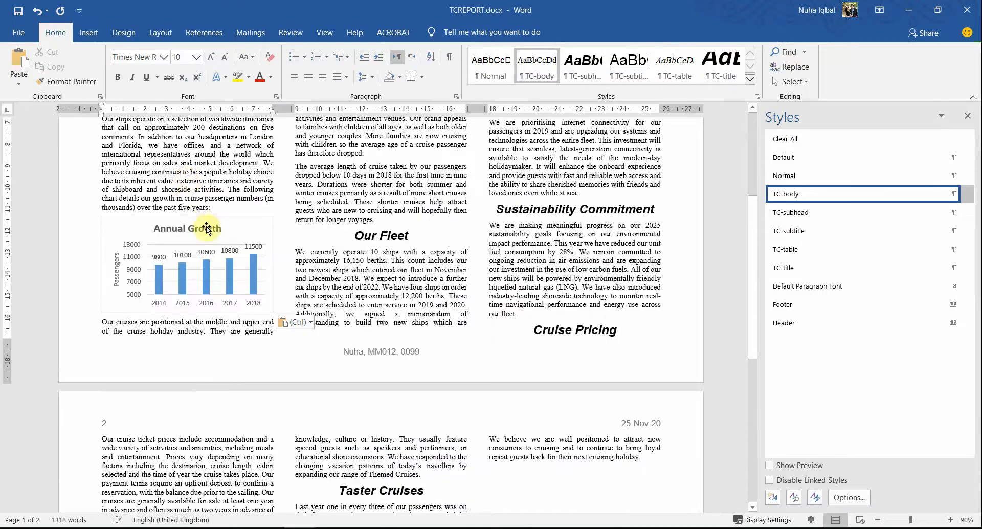
pyautogui.scroll(2, 304, 312)
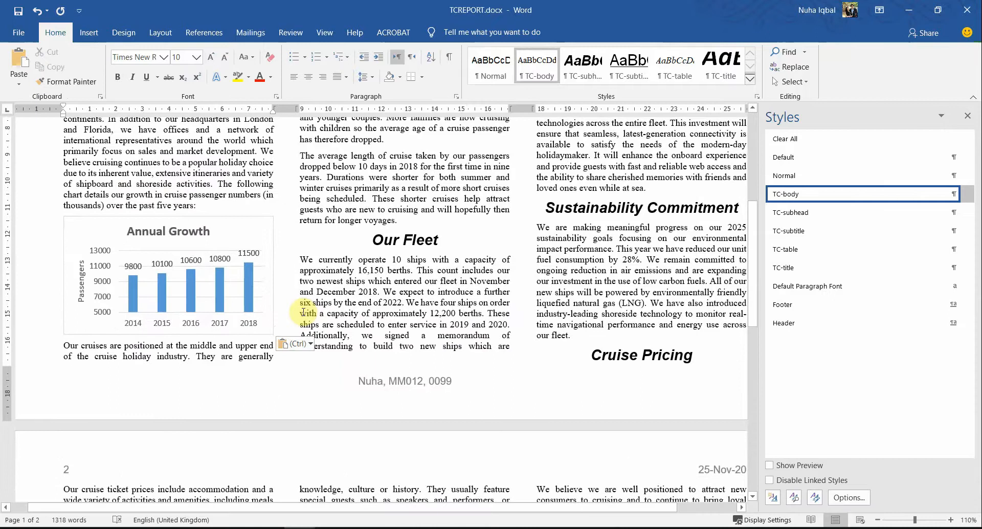
pyautogui.hotkey('alt', 'Tab')
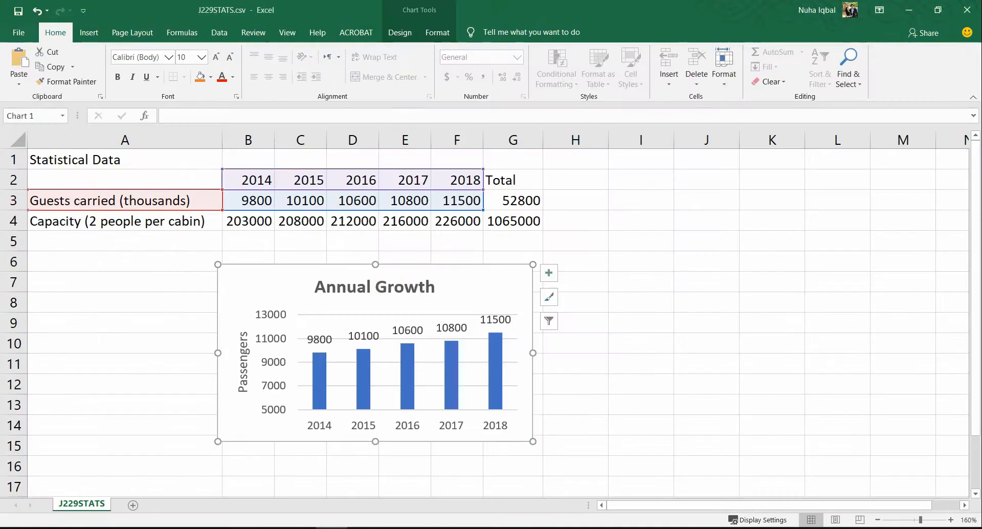
pyautogui.hotkey('alt', 'Tab')
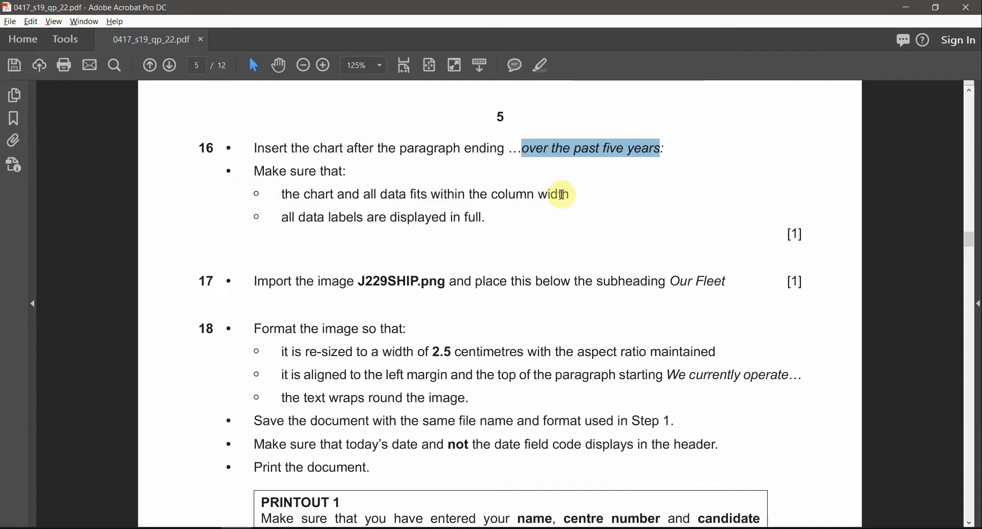
pyautogui.hotkey('alt', 'Tab')
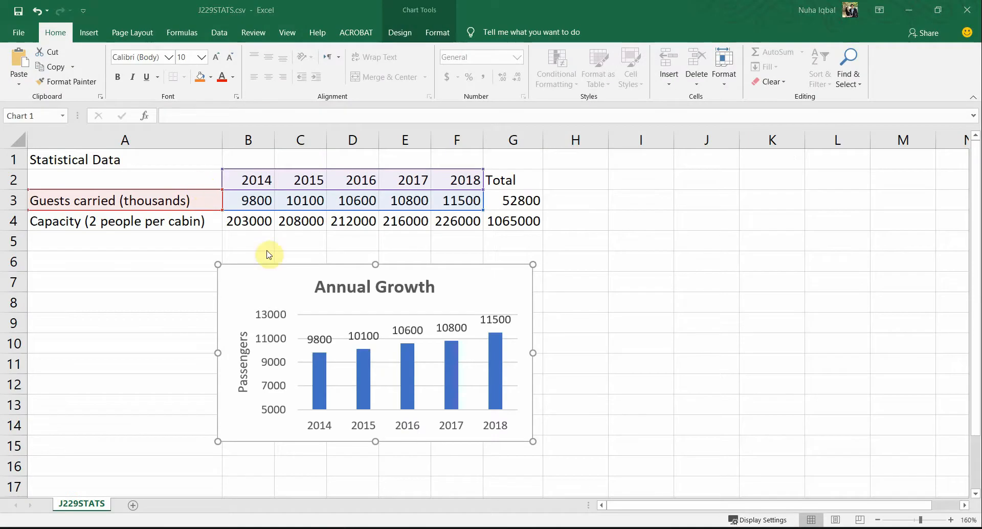
pyautogui.hotkey('alt', 'Tab')
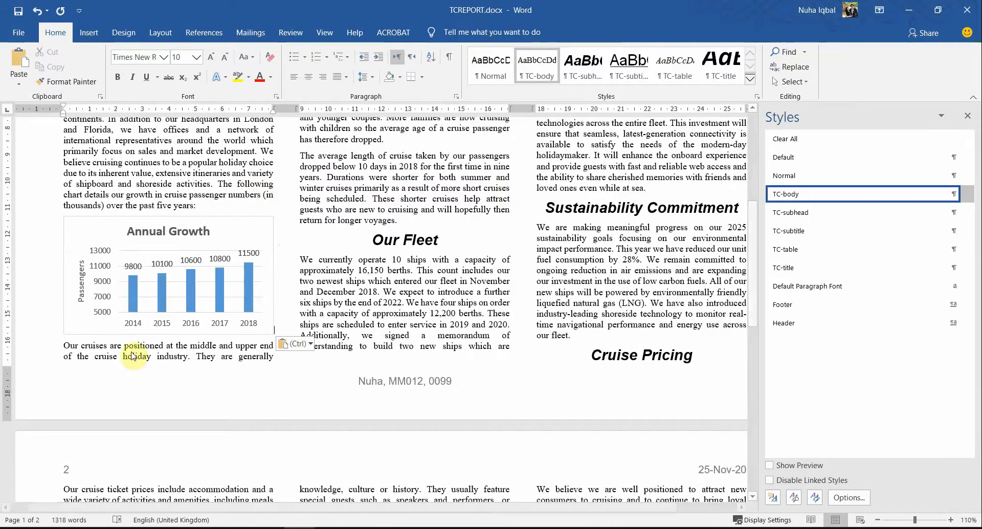
pyautogui.hotkey('alt', 'Tab')
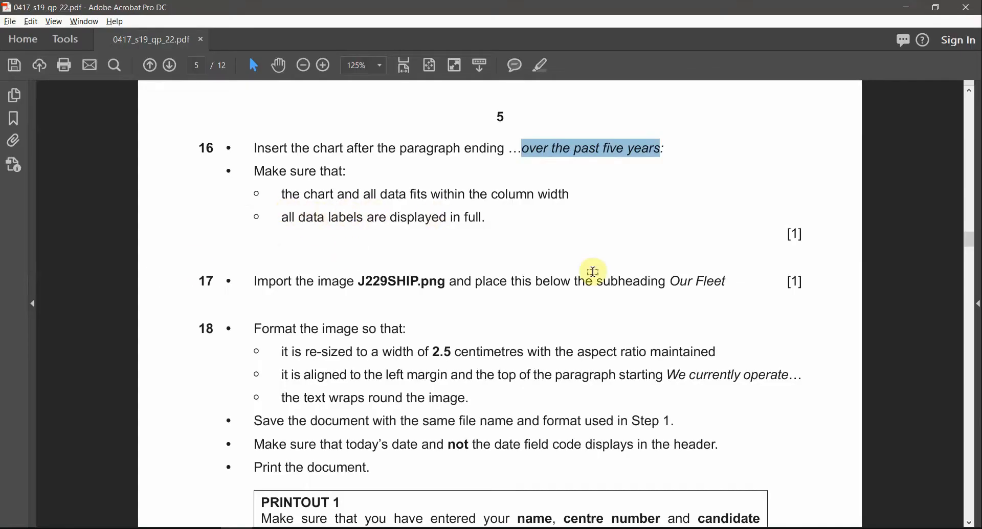
pyautogui.hotkey('alt', 'Tab')
pyautogui.click(169, 232)
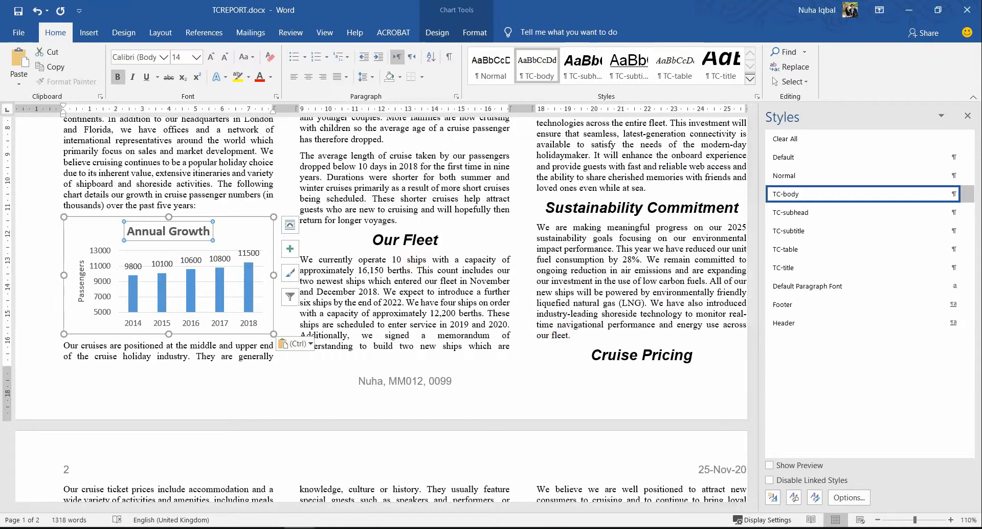
pyautogui.hotkey('alt', 'Tab')
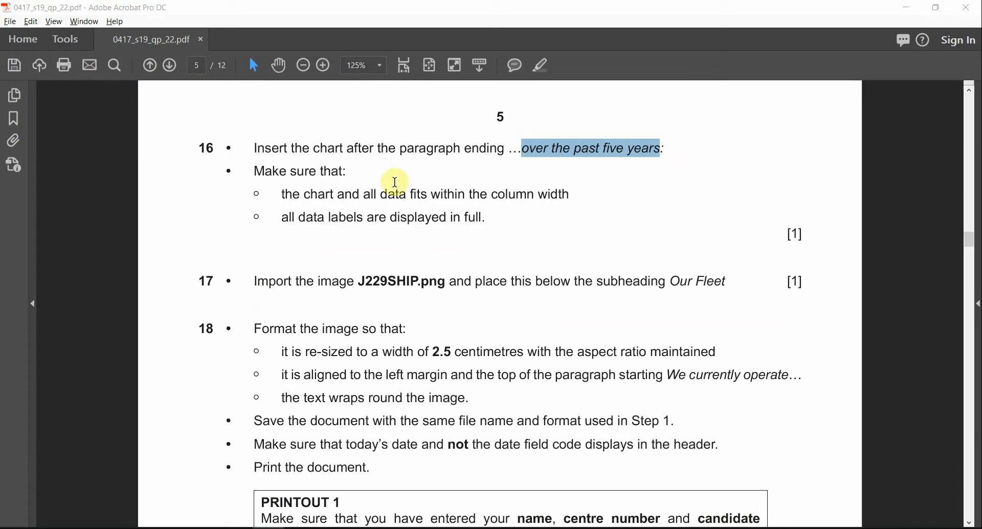
pyautogui.click(326, 171)
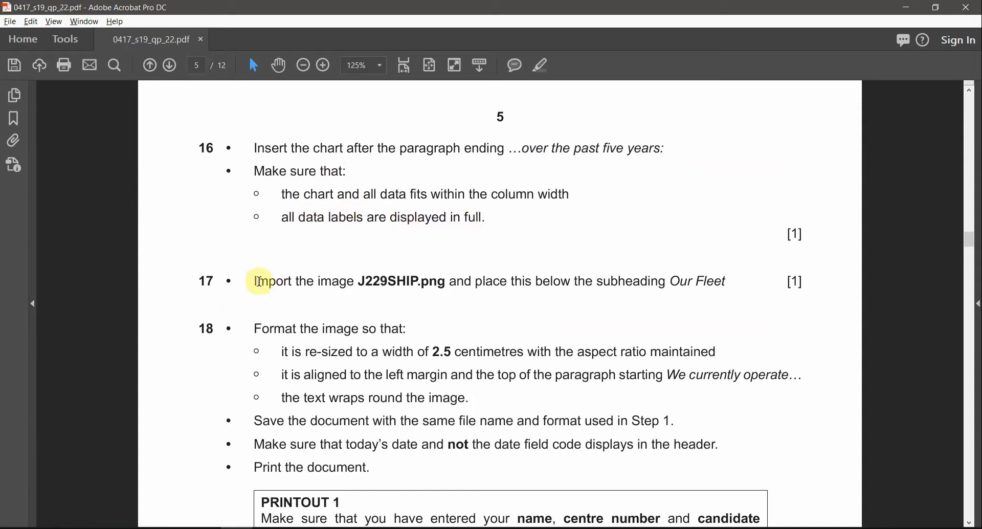
# Step: In question 17, highlight the picture file J229SHIP.png and the Our Fleet subheading
pyautogui.moveTo(190, 280); pyautogui.dragTo(256, 281)
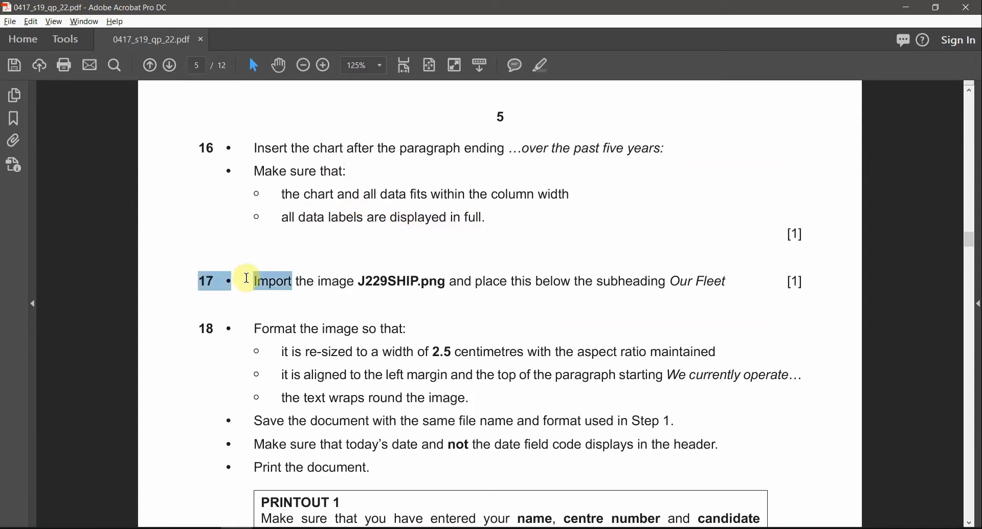
pyautogui.click(335, 282)
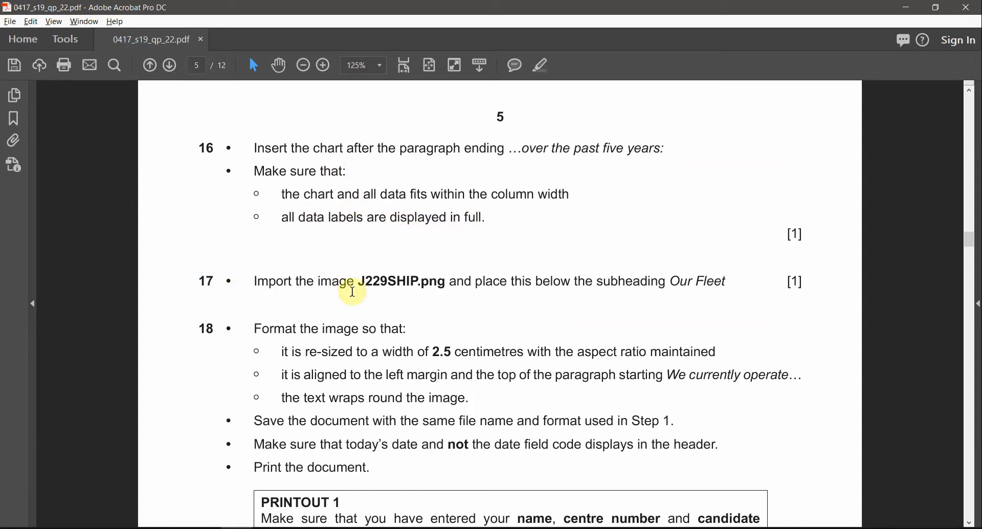
pyautogui.doubleClick(431, 282)
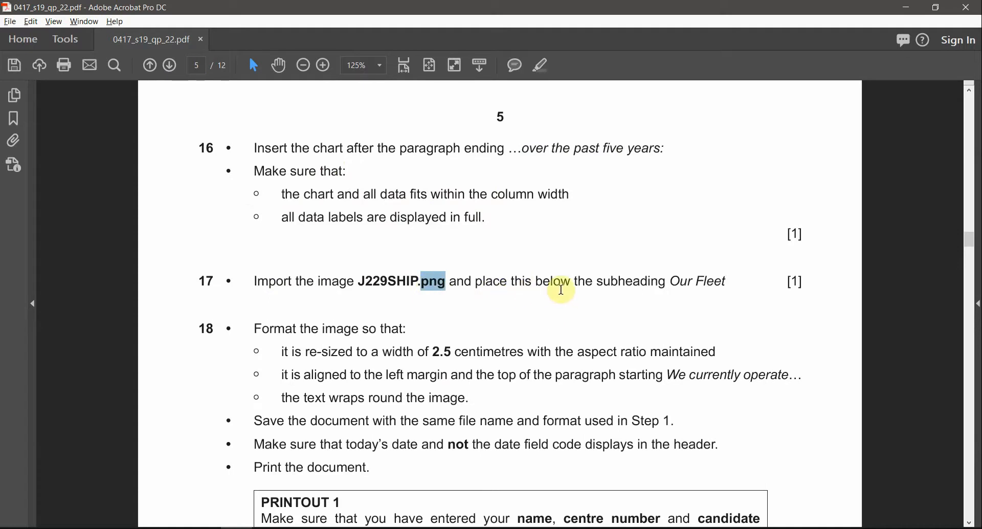
pyautogui.moveTo(671, 281); pyautogui.dragTo(726, 283)
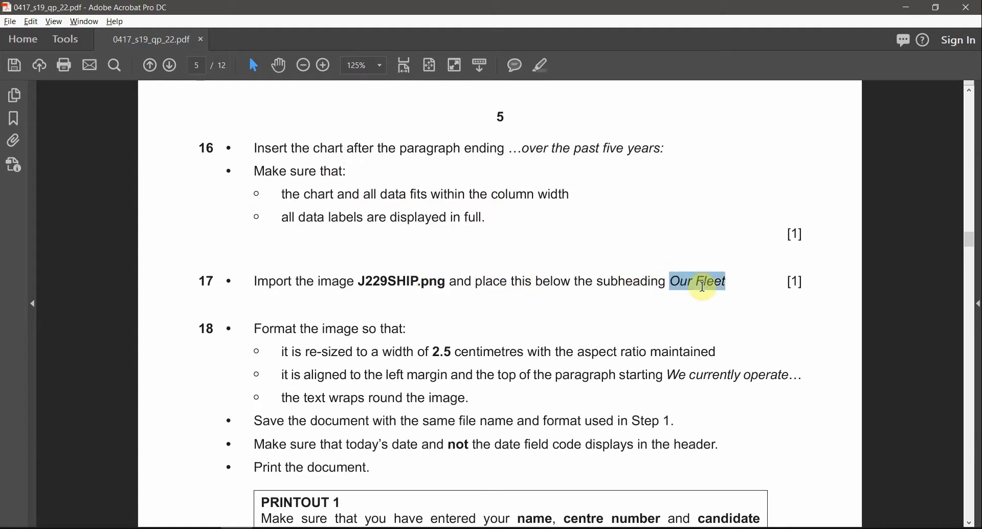
# Step: Add an empty line directly below the Our Fleet subheading in TCREPORT
pyautogui.hotkey('alt', 'Tab')
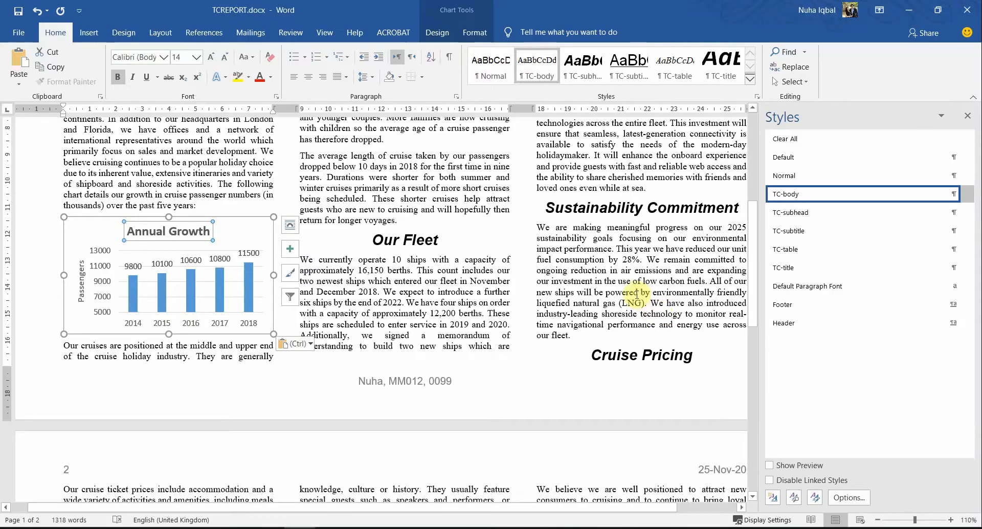
pyautogui.scroll(-2, 638, 395)
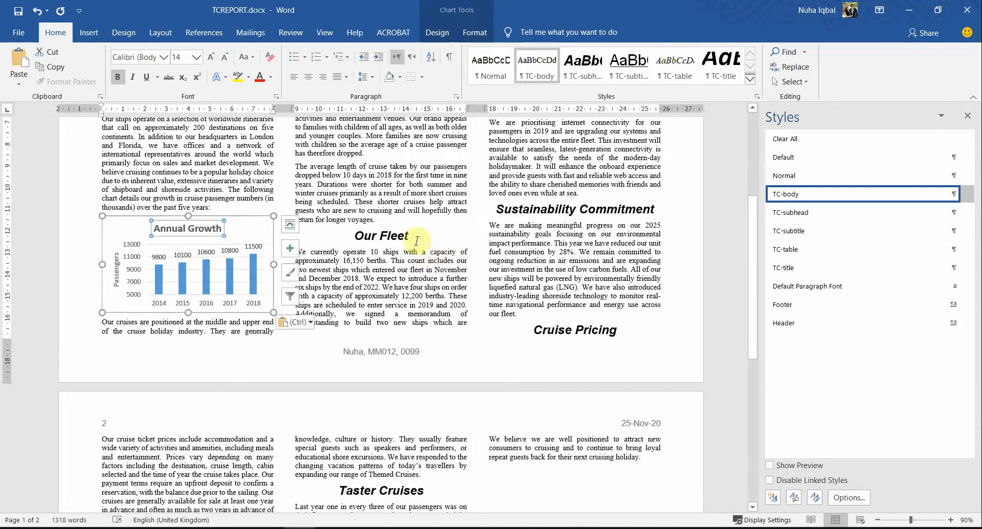
pyautogui.click(414, 238)
pyautogui.press('Return')
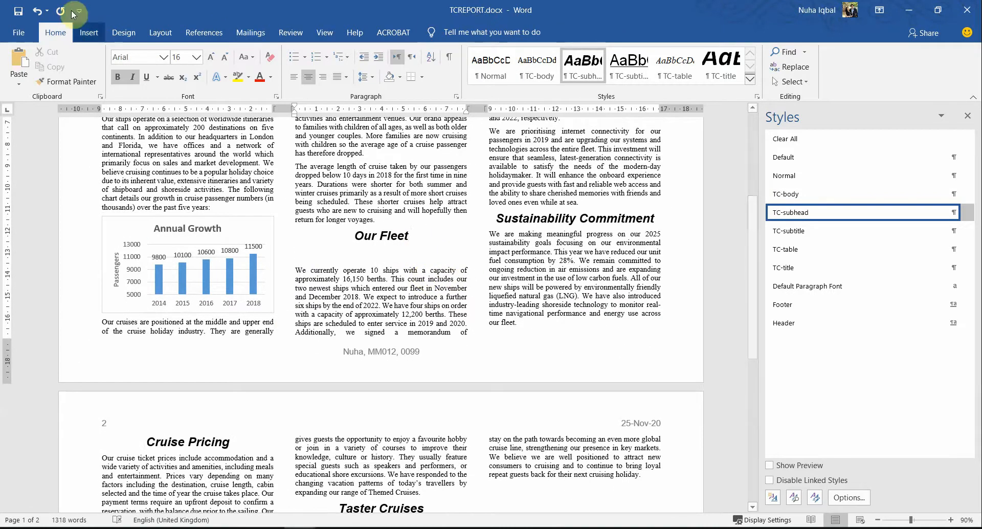
pyautogui.click(89, 33)
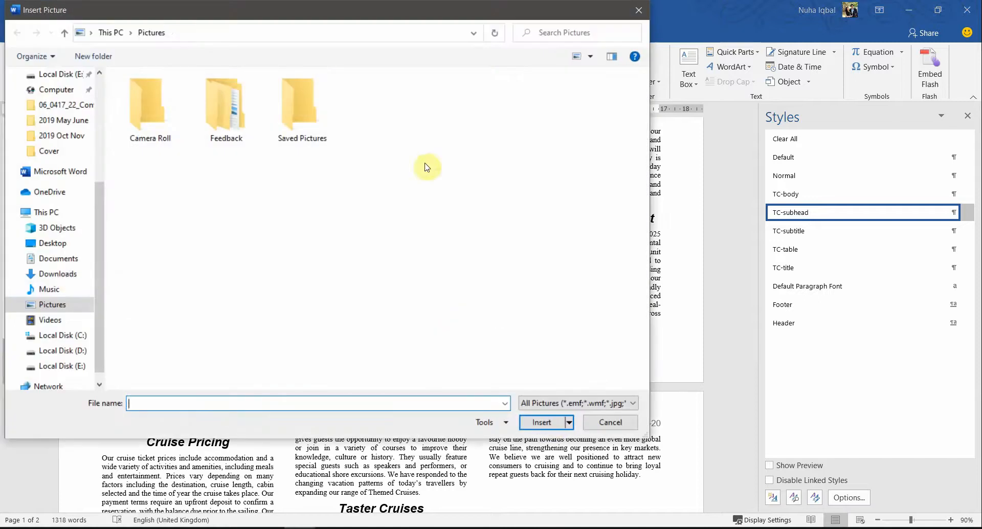
# Step: Insert J229SHIP.png from the 06_0417_22 source files folder under Our Fleet
pyautogui.scroll(3, 60, 276)
pyautogui.scroll(1, 60, 279)
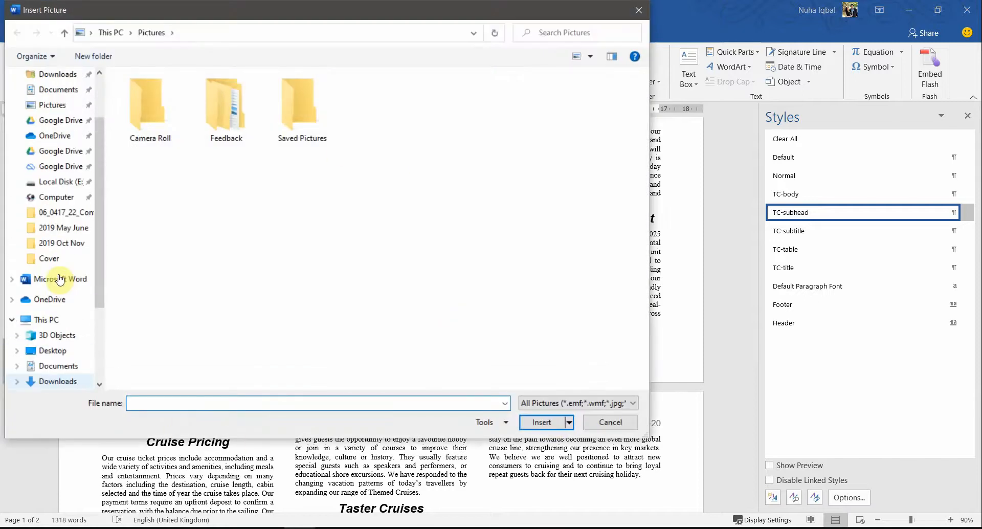
pyautogui.click(71, 217)
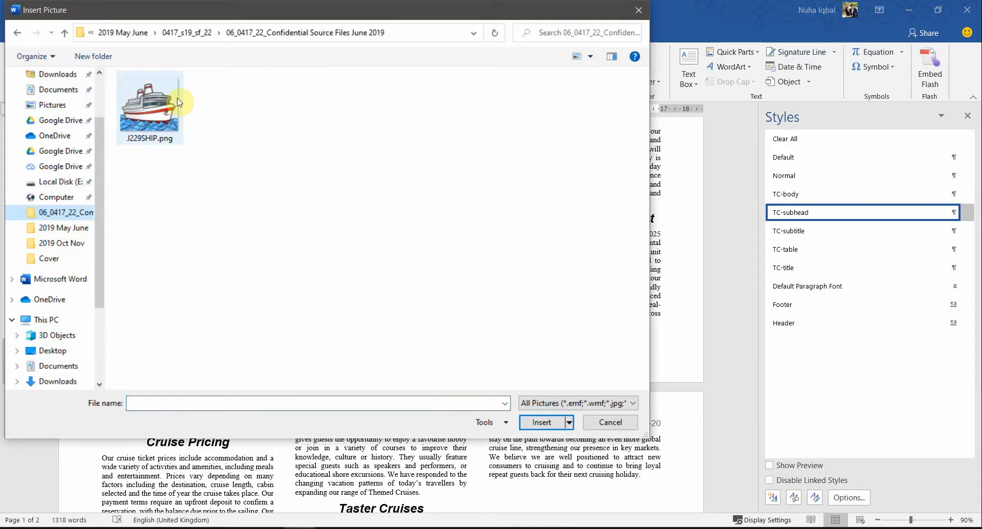
pyautogui.doubleClick(178, 102)
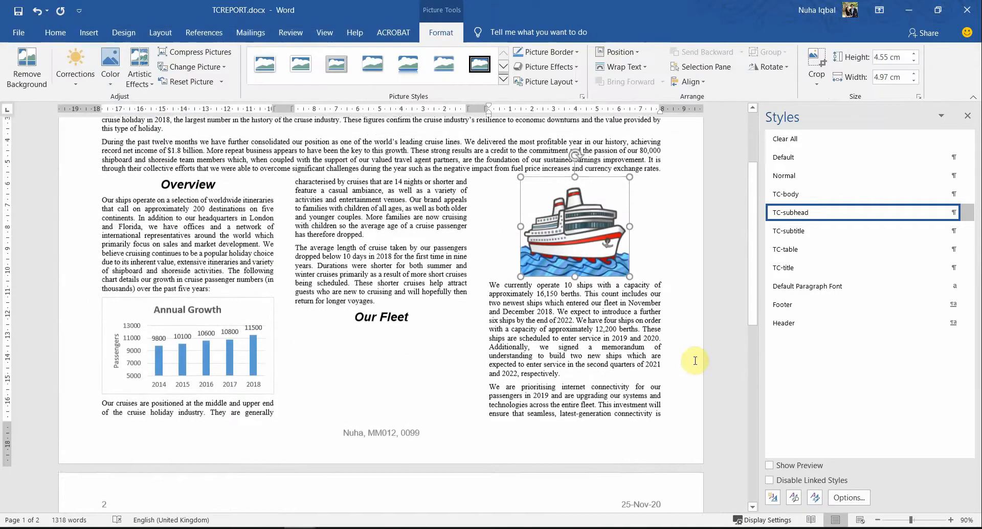
pyautogui.scroll(2, 665, 348)
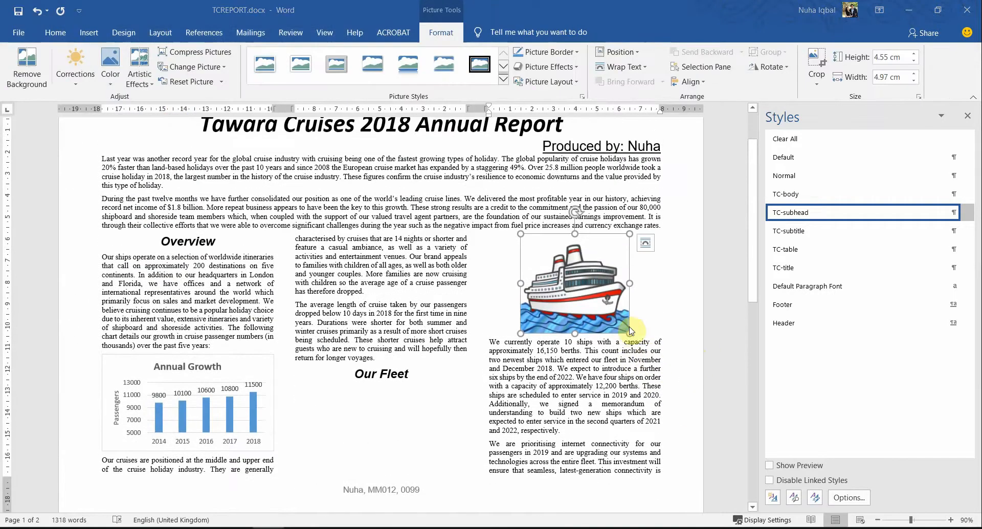
pyautogui.hotkey('alt', 'Tab')
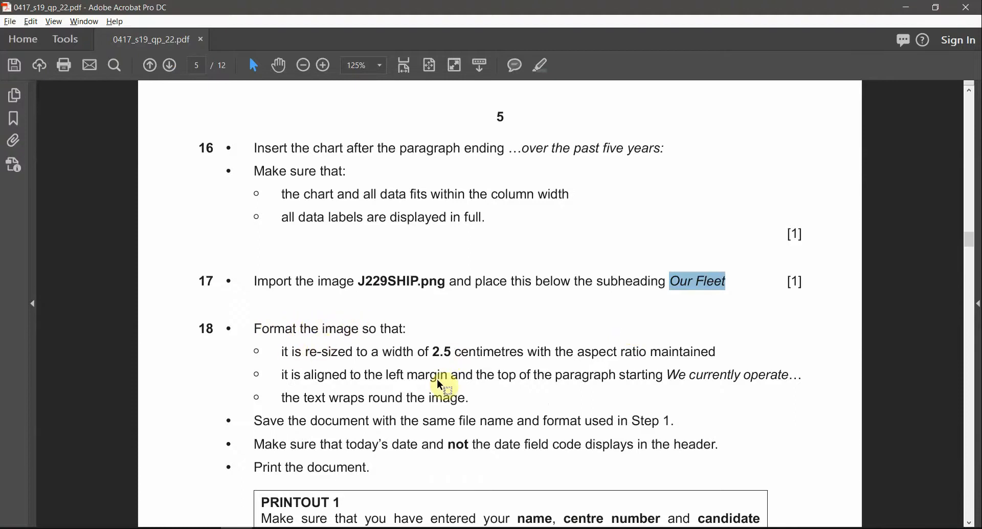
pyautogui.scroll(1, 439, 385)
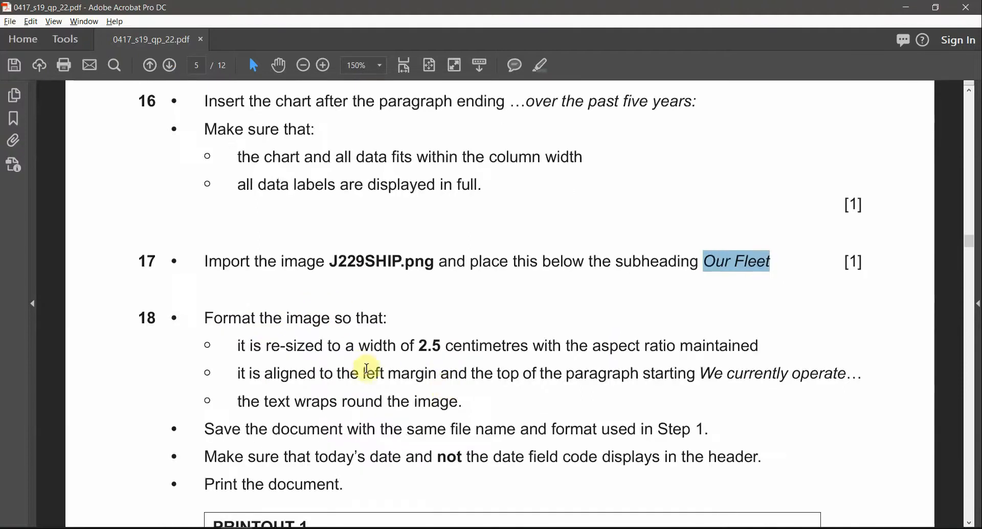
pyautogui.doubleClick(420, 348)
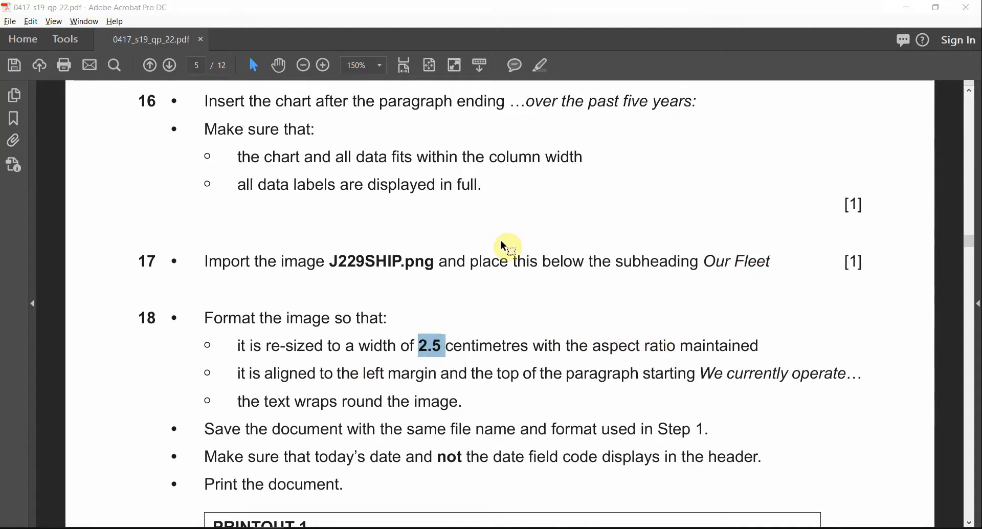
pyautogui.hotkey('alt', 'Tab')
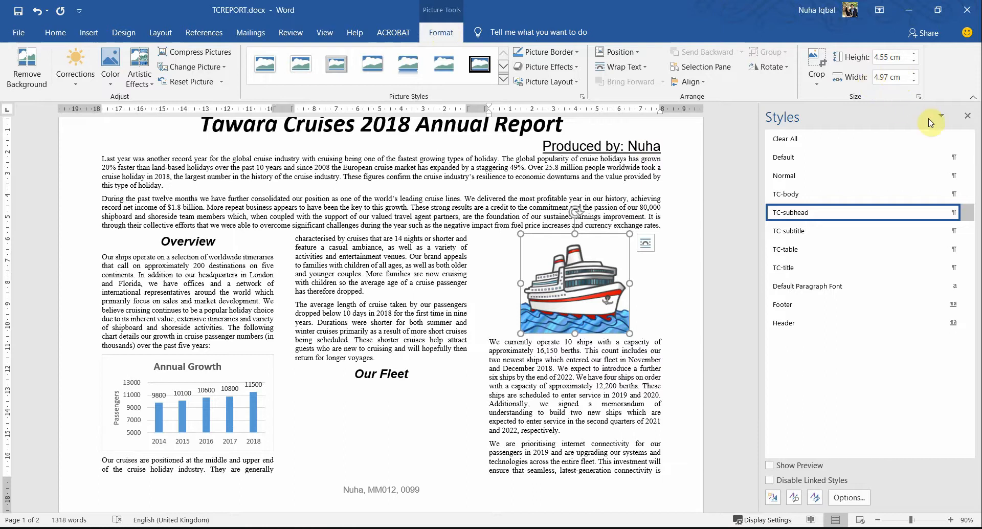
pyautogui.hotkey('alt', 'Tab')
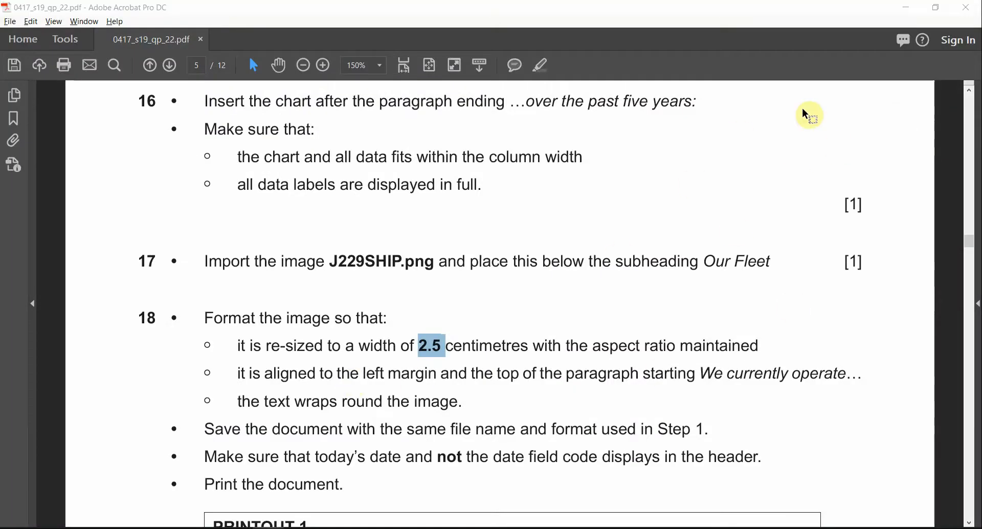
pyautogui.hotkey('alt', 'Tab')
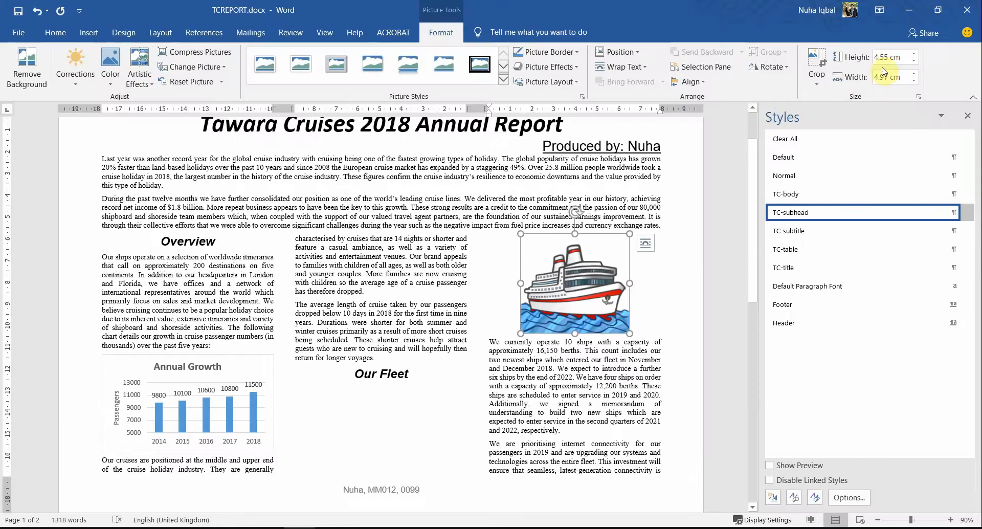
# Step: Reduce the ship picture's width to 2.5 cm, keeping its proportions (2.29 cm high)
pyautogui.click(913, 80)
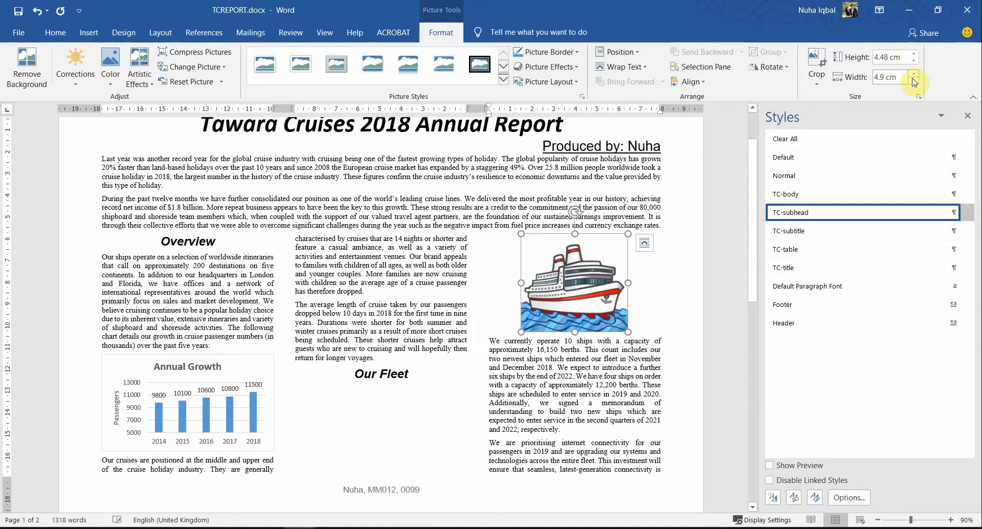
pyautogui.click(914, 81)
pyautogui.click(913, 80)
pyautogui.click(913, 81)
pyautogui.click(913, 81)
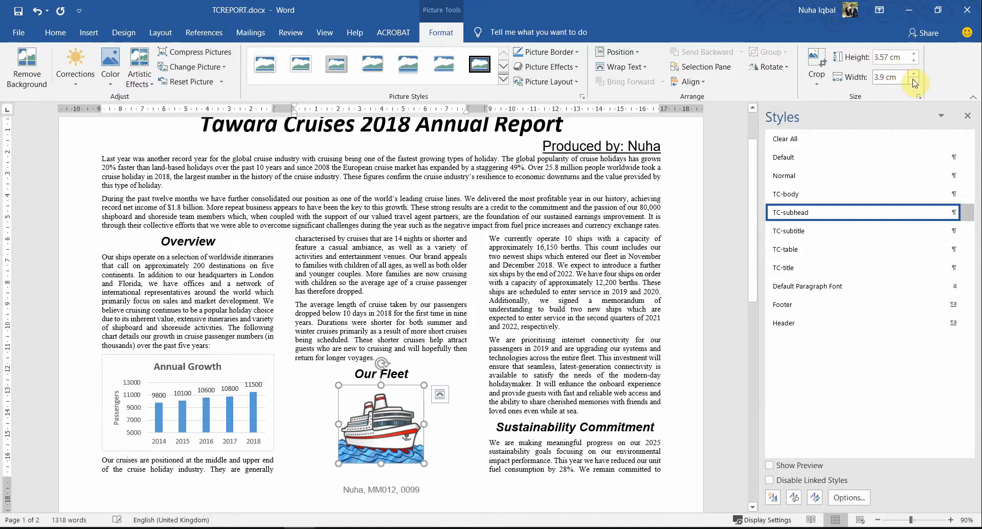
pyautogui.click(913, 81)
pyautogui.click(914, 80)
pyautogui.click(913, 81)
pyautogui.click(913, 81)
pyautogui.click(913, 81)
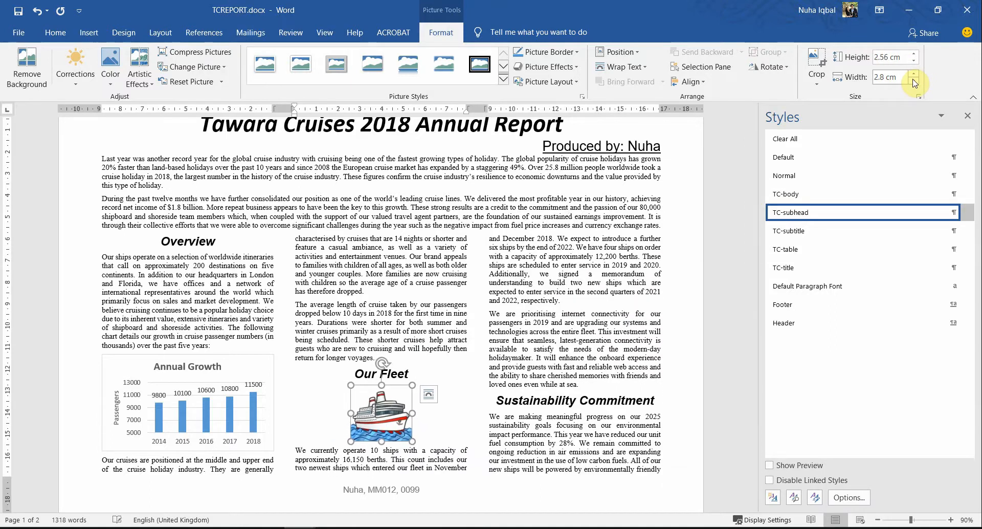
pyautogui.click(914, 81)
pyautogui.click(914, 81)
pyautogui.click(913, 81)
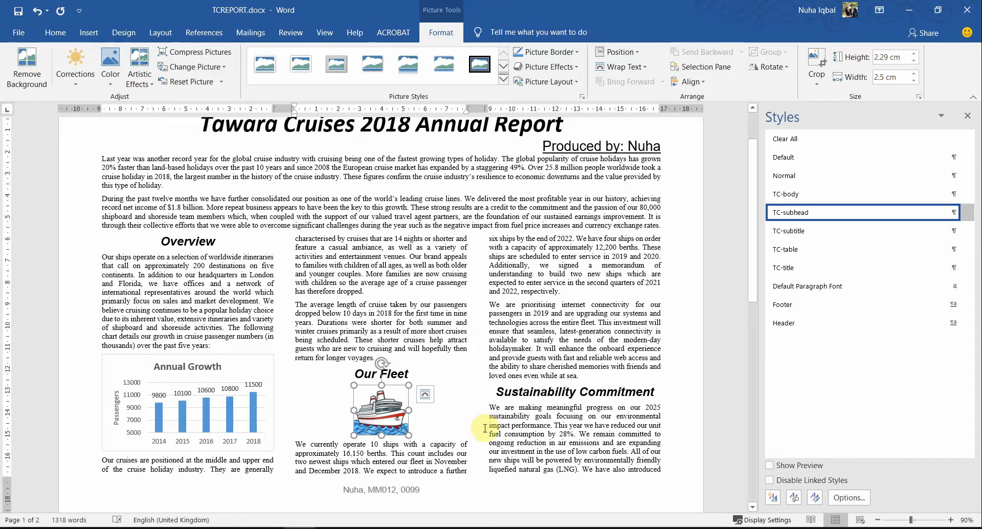
pyautogui.click(470, 449)
# Step: In the exam paper, highlight '2.5 centimetres' and note the left-margin, top-of-paragraph alignment rule
pyautogui.hotkey('alt', 'Tab')
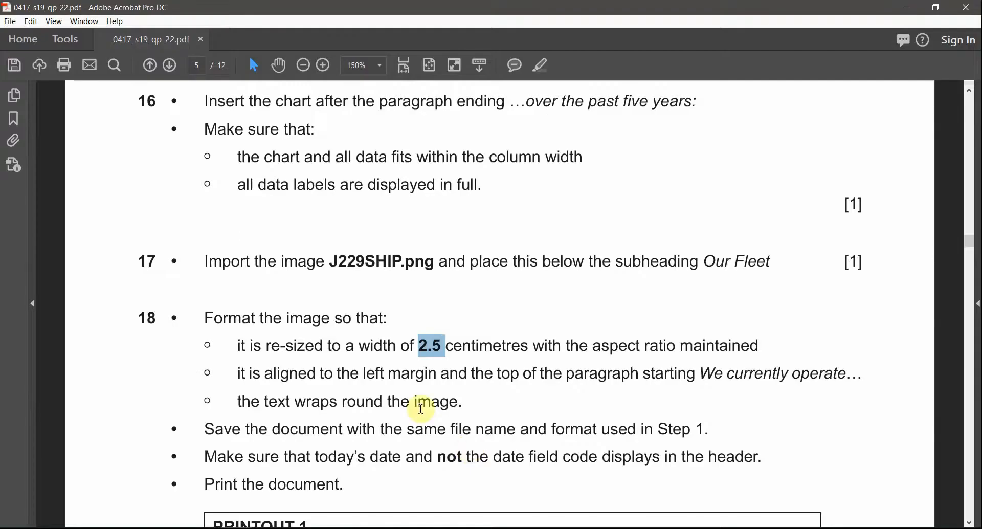
pyautogui.click(386, 388)
pyautogui.moveTo(413, 346); pyautogui.dragTo(529, 345)
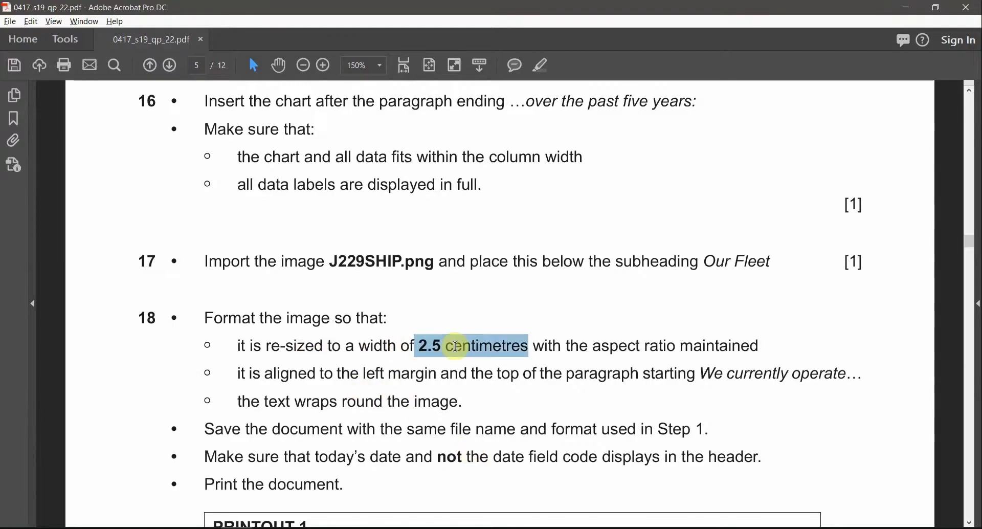
pyautogui.click(547, 68)
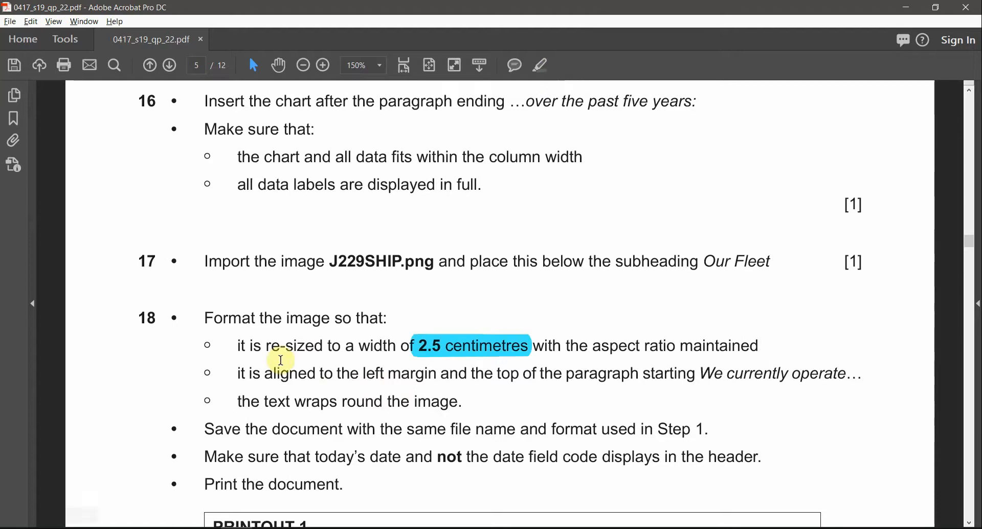
pyautogui.moveTo(362, 373); pyautogui.dragTo(437, 374)
pyautogui.moveTo(498, 373); pyautogui.dragTo(521, 374)
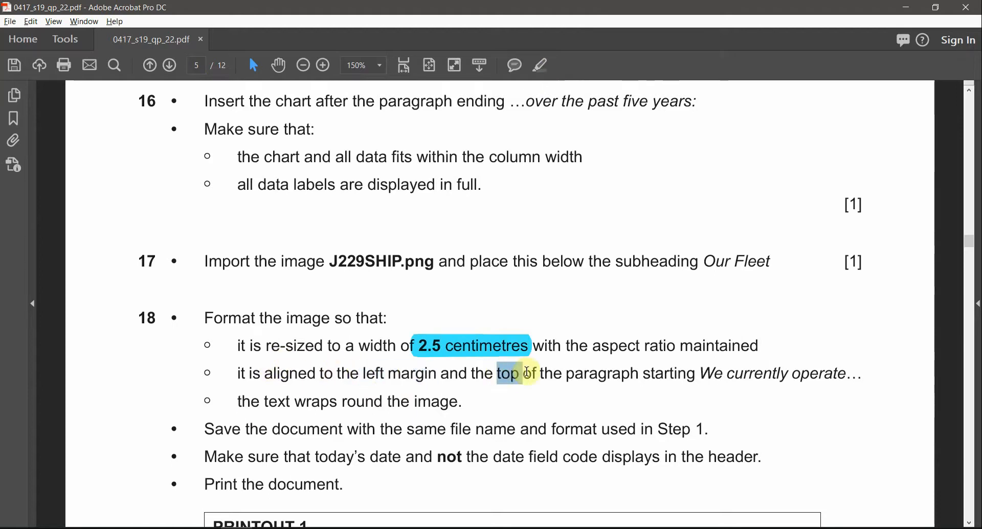
pyautogui.moveTo(696, 373); pyautogui.dragTo(765, 381)
pyautogui.hotkey('alt', 'Tab')
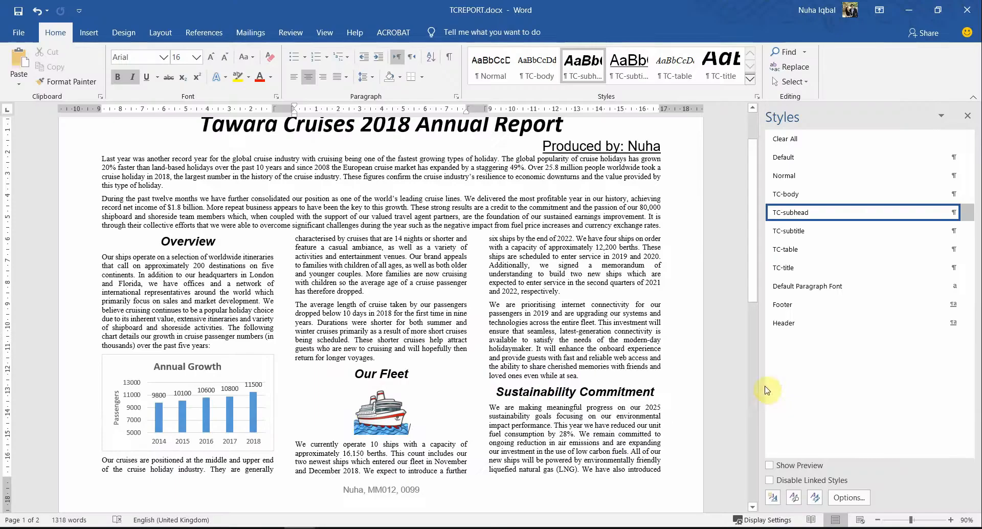
# Step: Move the ship picture toward the We currently paragraph and check the text-wrapping requirement
pyautogui.click(294, 447)
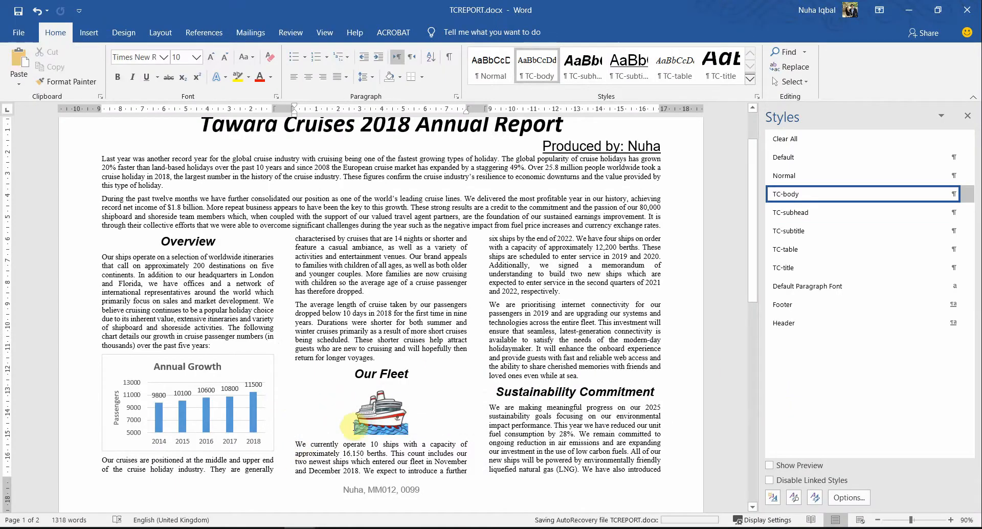
pyautogui.moveTo(392, 417); pyautogui.dragTo(296, 443)
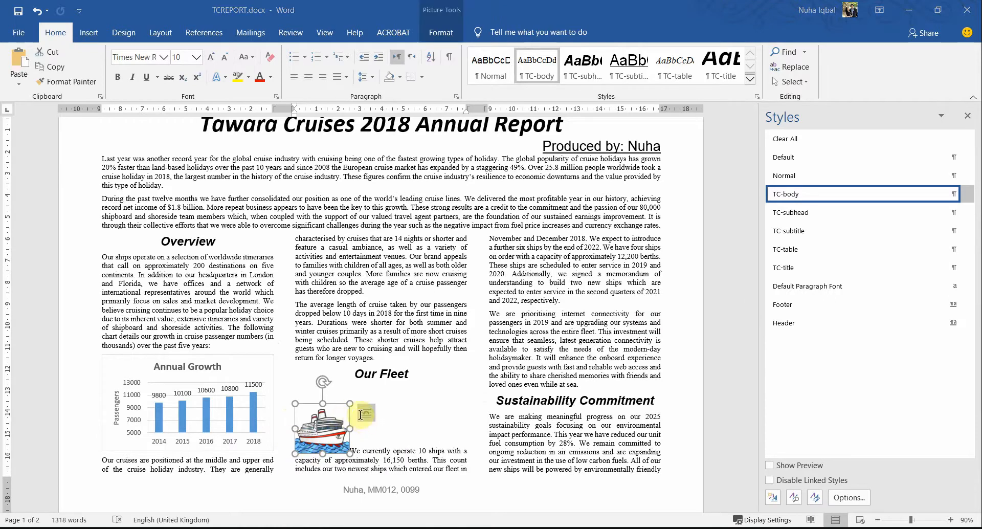
pyautogui.hotkey('alt', 'Tab')
pyautogui.moveTo(242, 400); pyautogui.dragTo(446, 399)
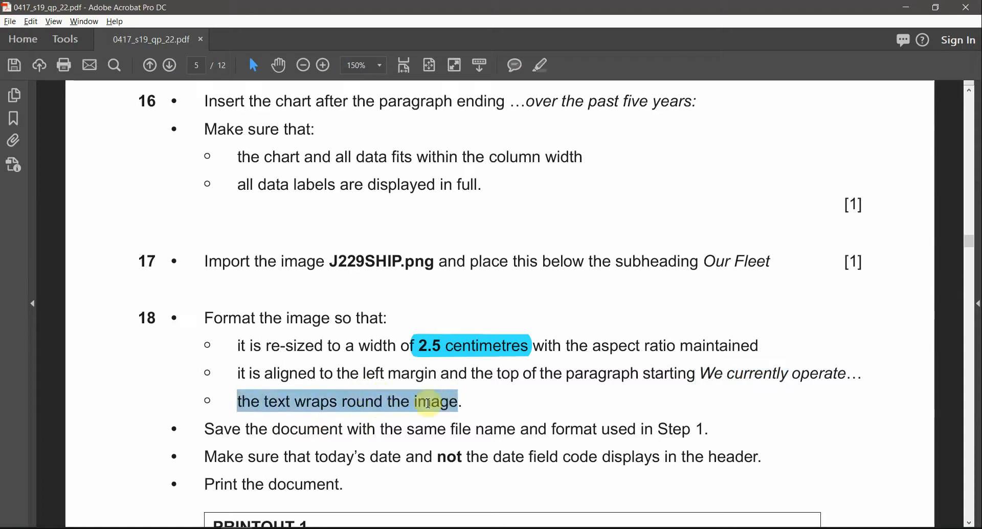
pyautogui.hotkey('alt', 'Tab')
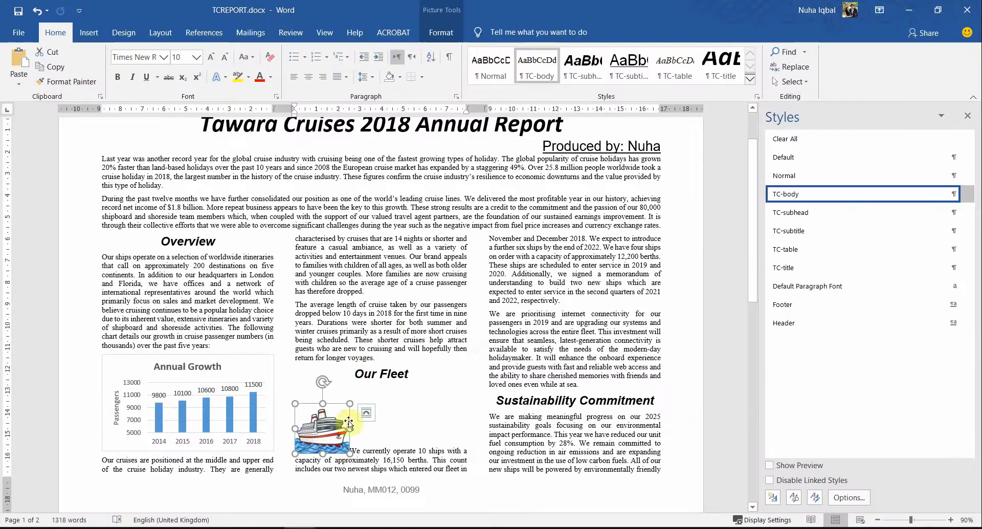
# Step: Apply Square text wrapping and drag the picture flush to the column's left margin
pyautogui.click(367, 412)
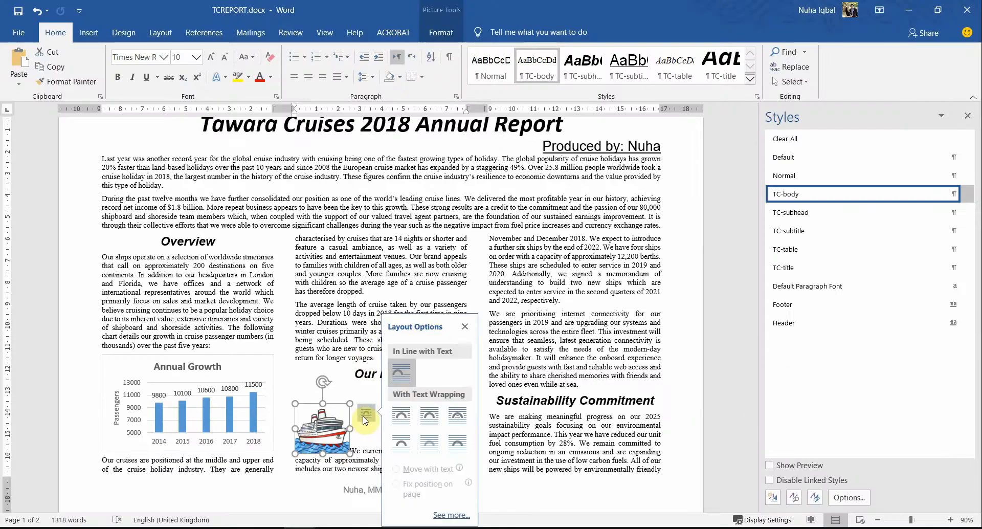
pyautogui.click(400, 420)
pyautogui.click(357, 443)
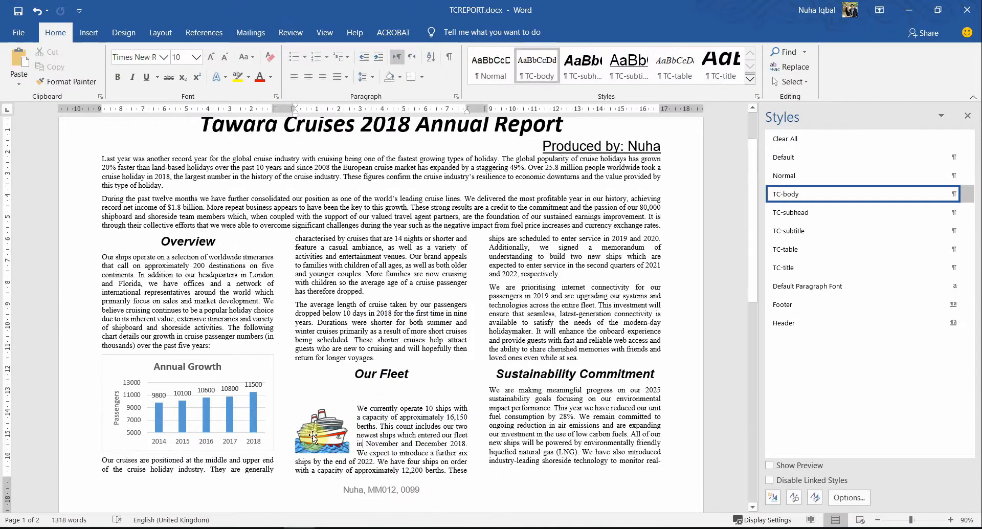
pyautogui.moveTo(313, 436); pyautogui.dragTo(313, 439)
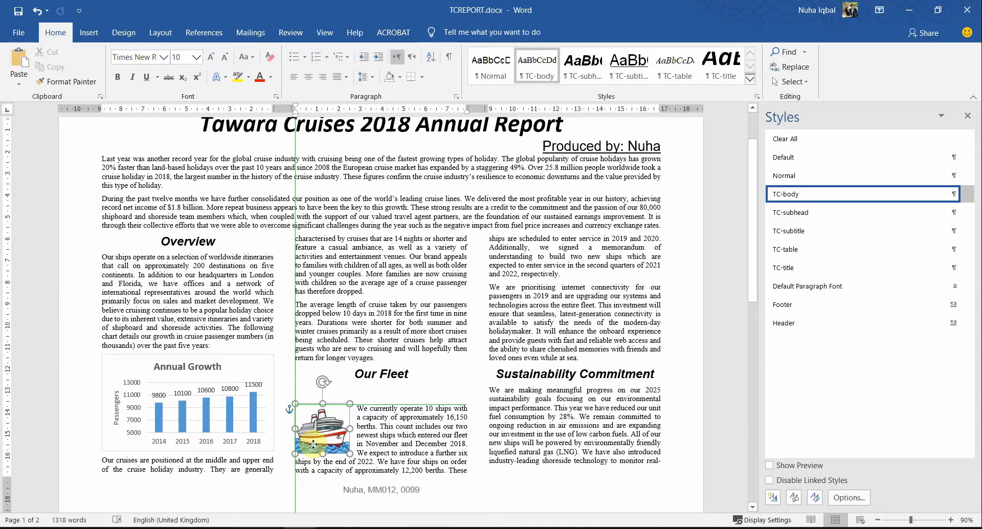
pyautogui.moveTo(313, 446); pyautogui.dragTo(313, 446)
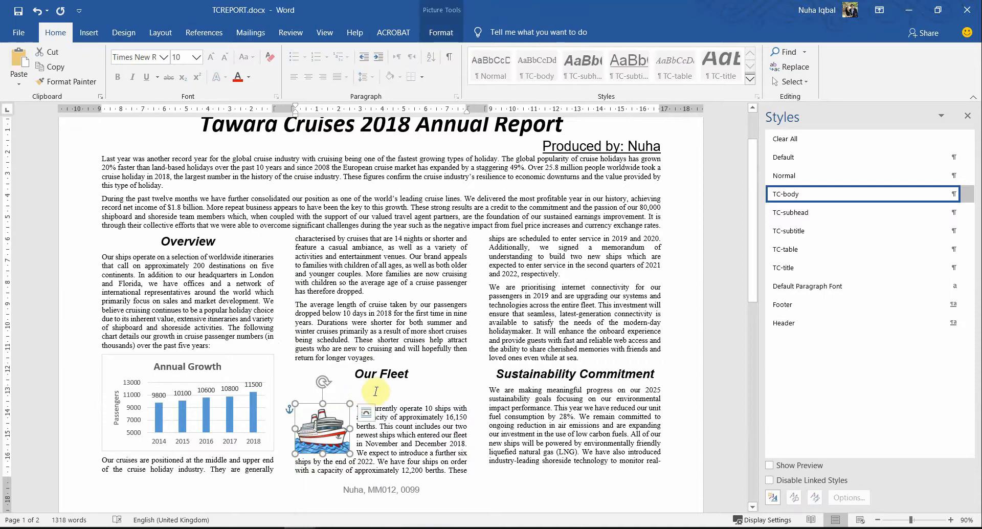
# Step: Delete the blank line under Our Fleet so the picture aligns with the paragraph top
pyautogui.click(375, 392)
pyautogui.press('BackSpace')
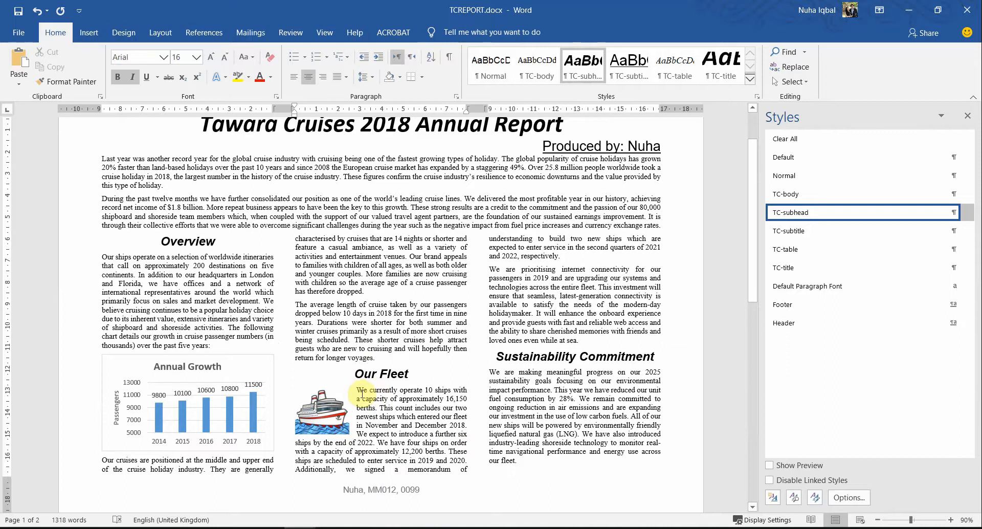
pyautogui.moveTo(357, 390); pyautogui.dragTo(417, 417)
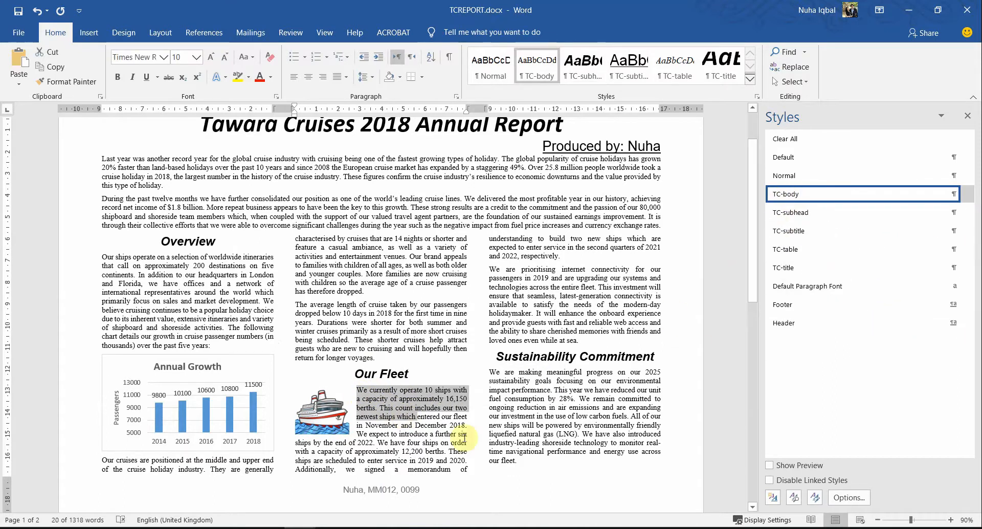
pyautogui.click(401, 425)
pyautogui.scroll(2, 402, 425)
pyautogui.scroll(-2, 398, 420)
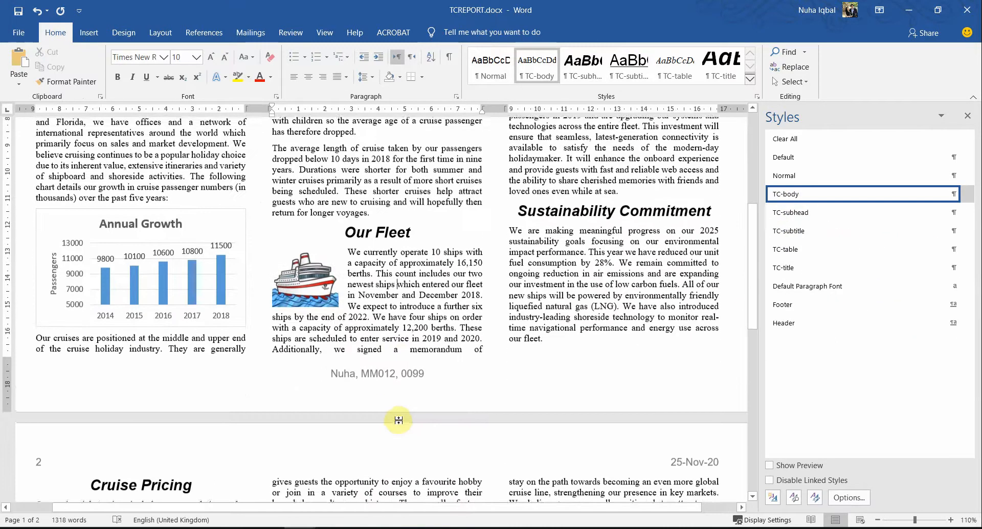
# Step: Review the exam paper's save instructions for the file name
pyautogui.hotkey('alt', 'Tab')
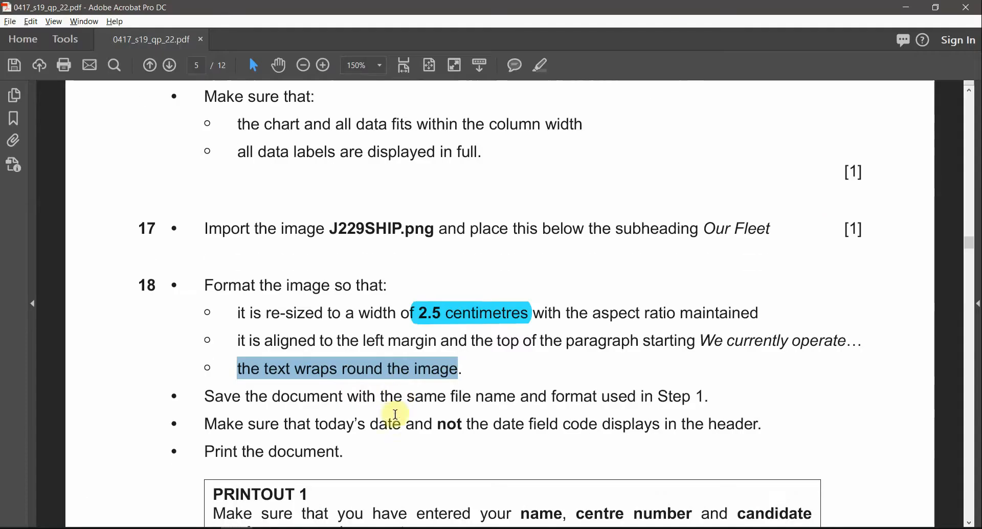
pyautogui.scroll(-1, 397, 418)
pyautogui.click(247, 397)
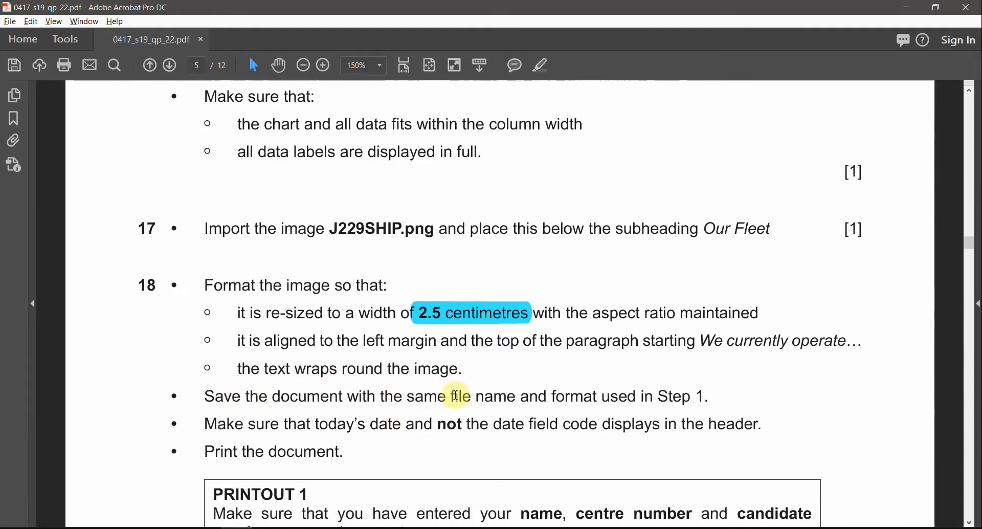
pyautogui.moveTo(452, 397); pyautogui.dragTo(547, 397)
pyautogui.moveTo(657, 397); pyautogui.dragTo(711, 397)
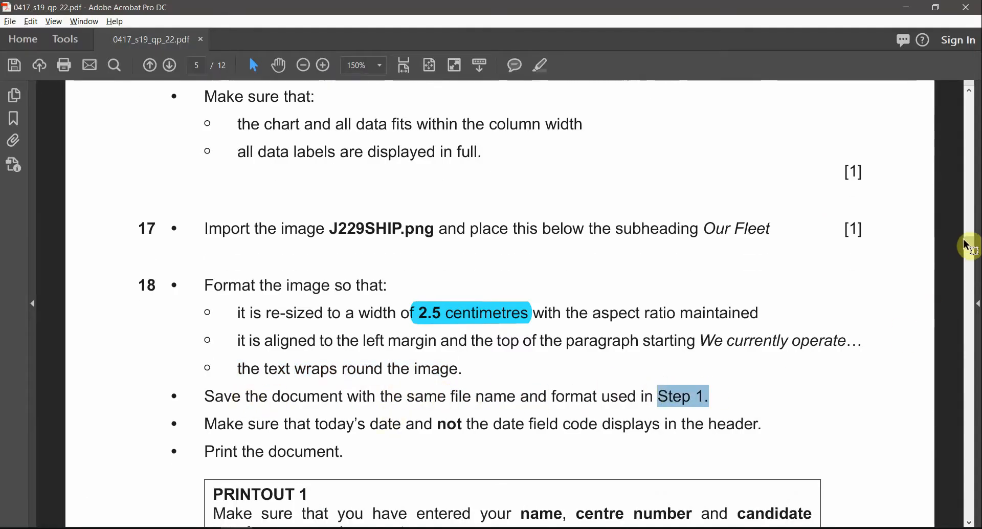
pyautogui.moveTo(966, 245); pyautogui.dragTo(971, 153)
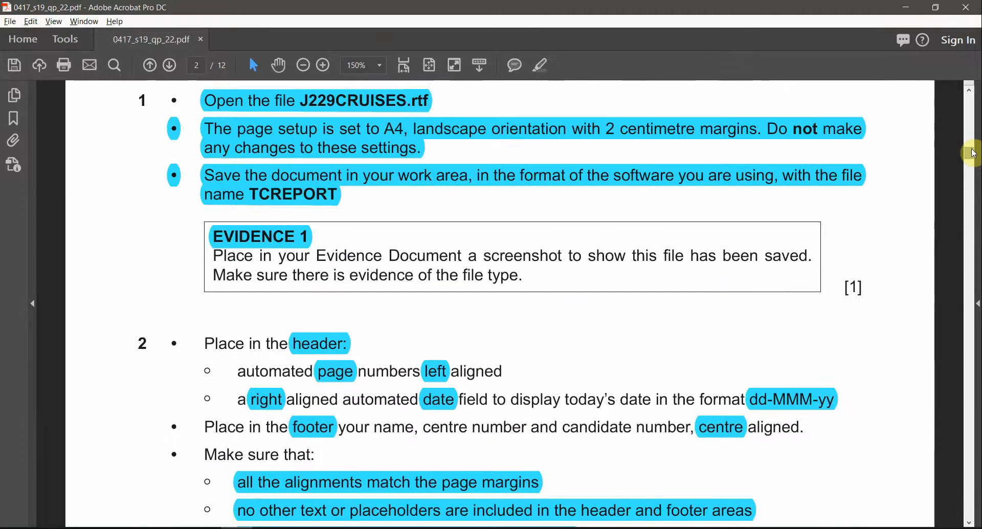
pyautogui.scroll(1, 353, 307)
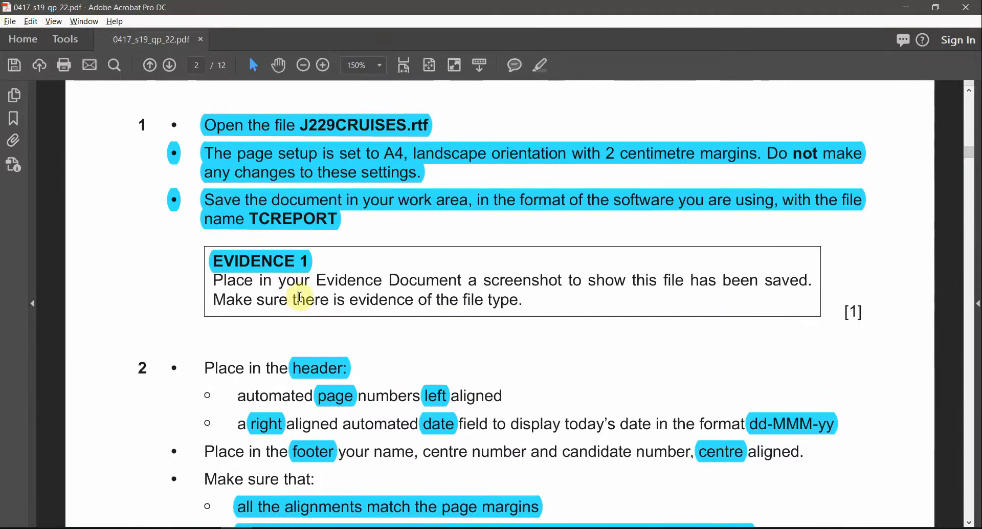
pyautogui.click(372, 129)
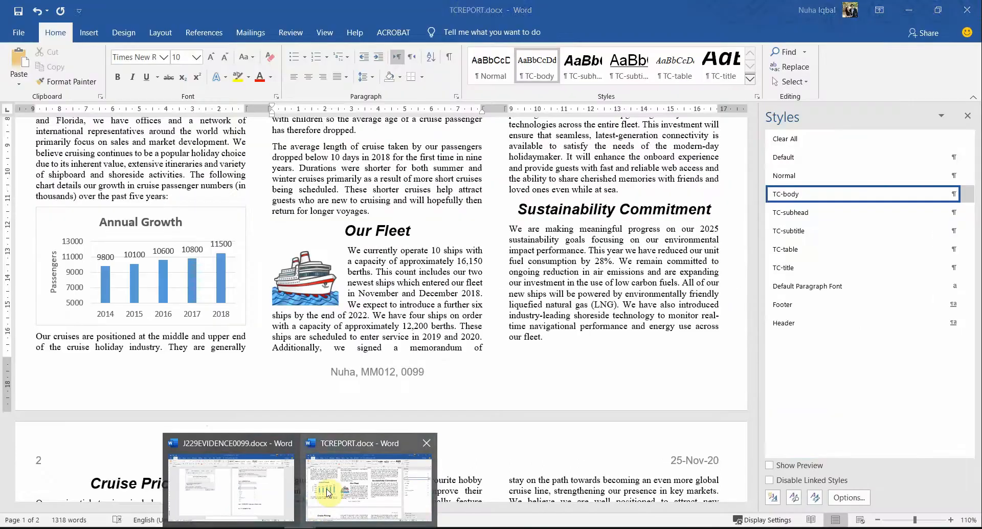
# Step: Save the TCREPORT cruise report
pyautogui.click(329, 498)
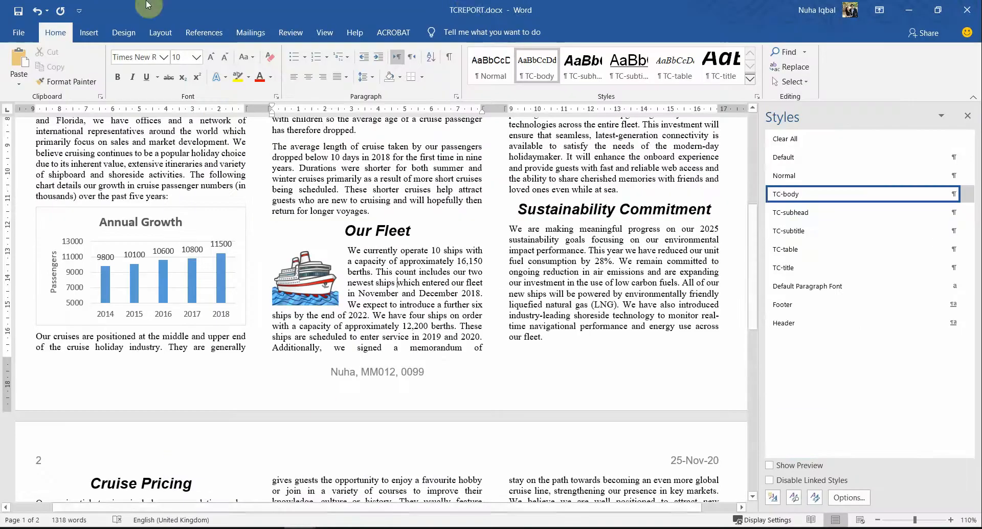
pyautogui.click(20, 11)
pyautogui.keyDown('ctrl'); pyautogui.scroll(-4, 476, 259); pyautogui.keyUp('ctrl')
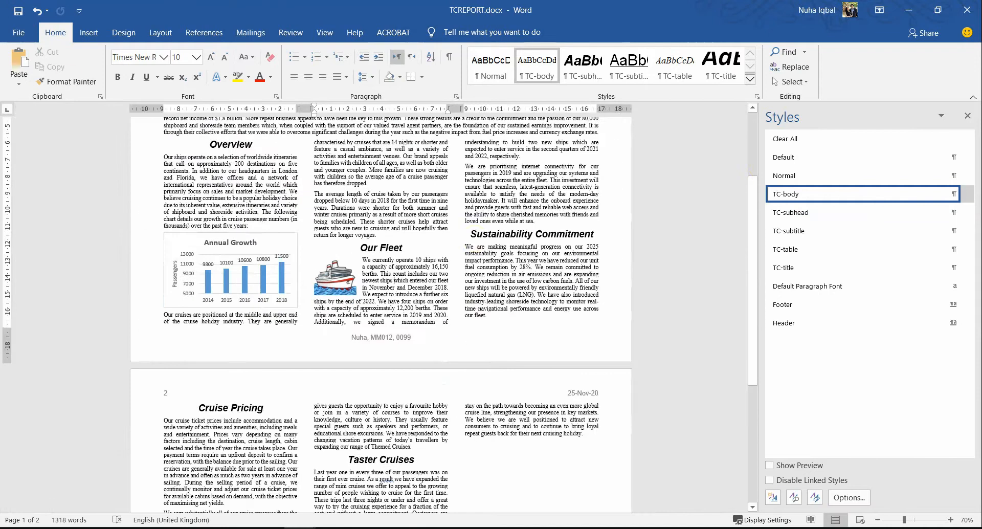
pyautogui.scroll(3, 450, 284)
pyautogui.scroll(-7, 455, 283)
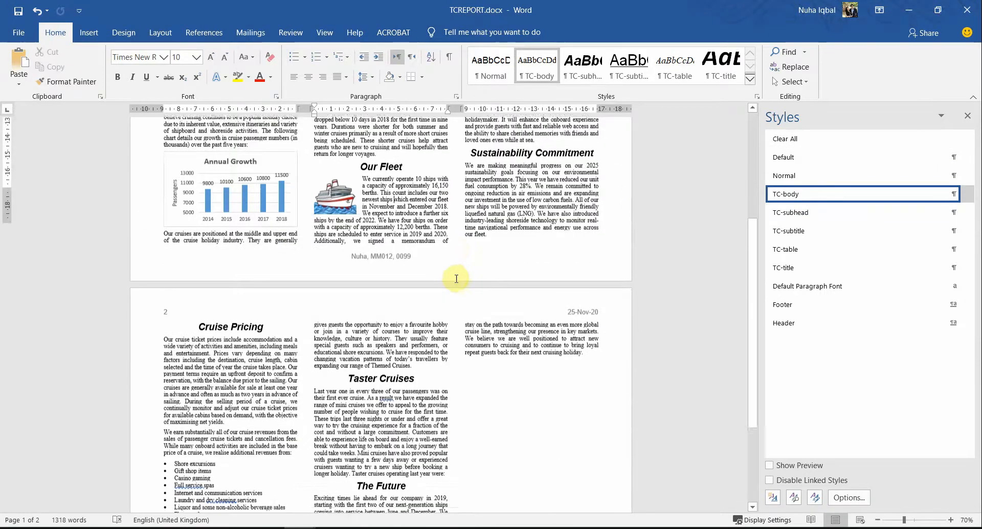
pyautogui.scroll(3, 456, 283)
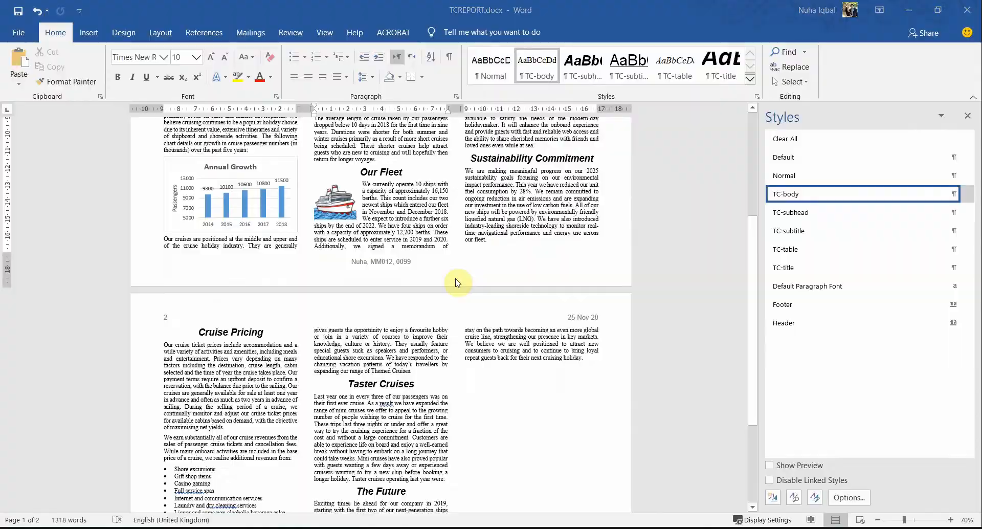
# Step: Mark step 18's rule that the header shows today's date, not the field code
pyautogui.hotkey('alt', 'Tab')
pyautogui.click(967, 417)
pyautogui.click(967, 417)
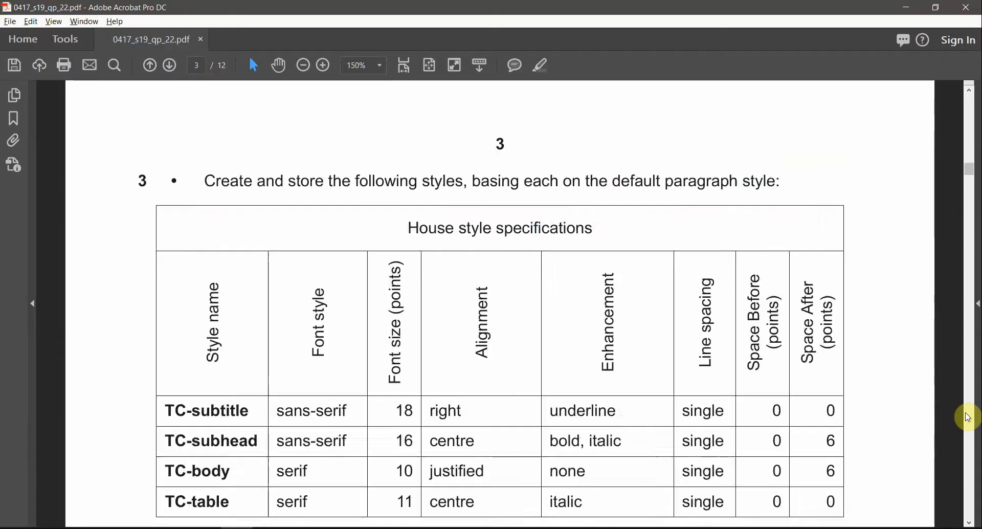
pyautogui.click(967, 417)
pyautogui.click(967, 417)
pyautogui.click(967, 416)
pyautogui.scroll(1, 346, 333)
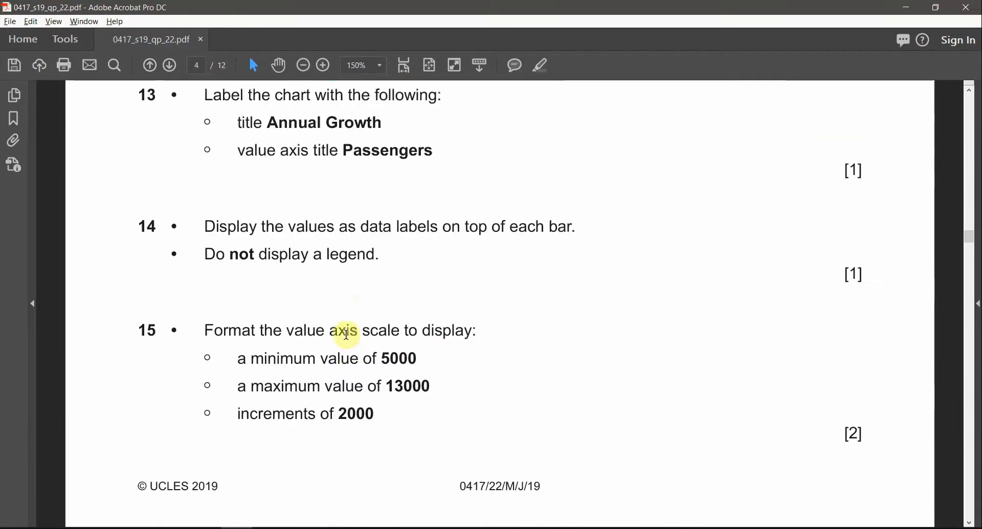
pyautogui.scroll(-10, 347, 333)
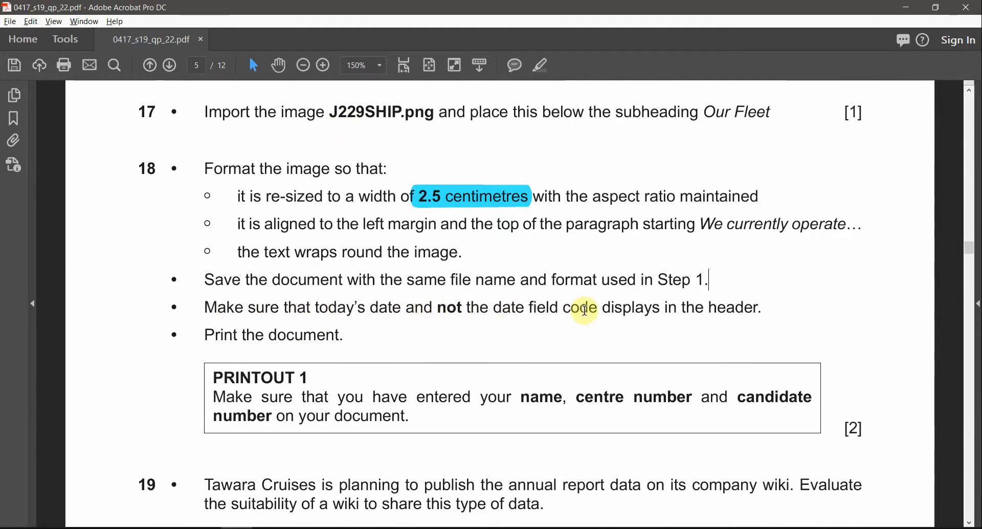
pyautogui.moveTo(761, 306); pyautogui.dragTo(437, 308)
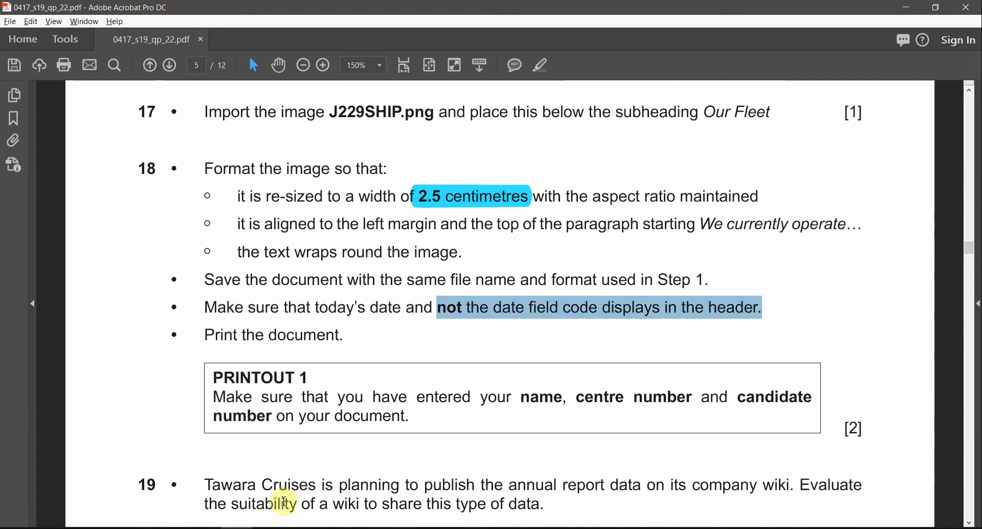
pyautogui.moveTo(258, 498)
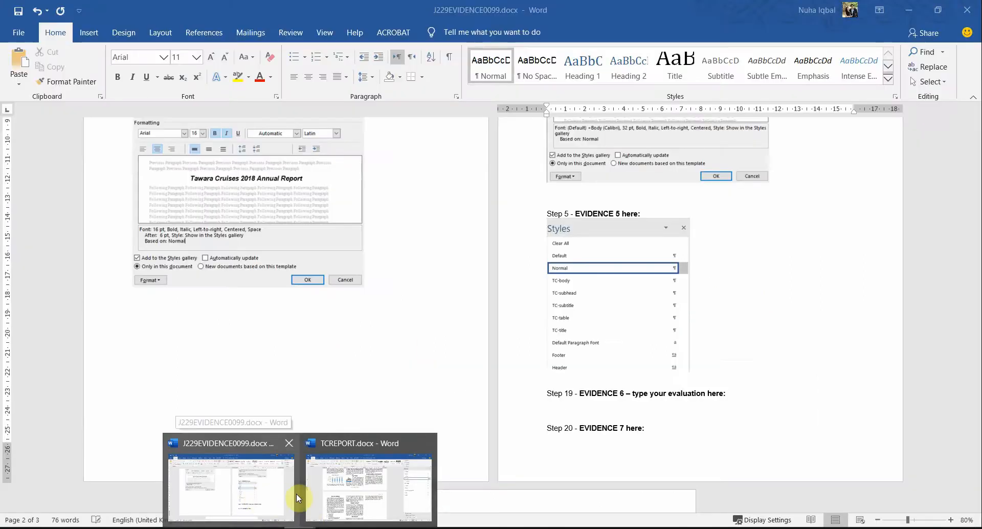
pyautogui.click(360, 491)
pyautogui.doubleClick(581, 317)
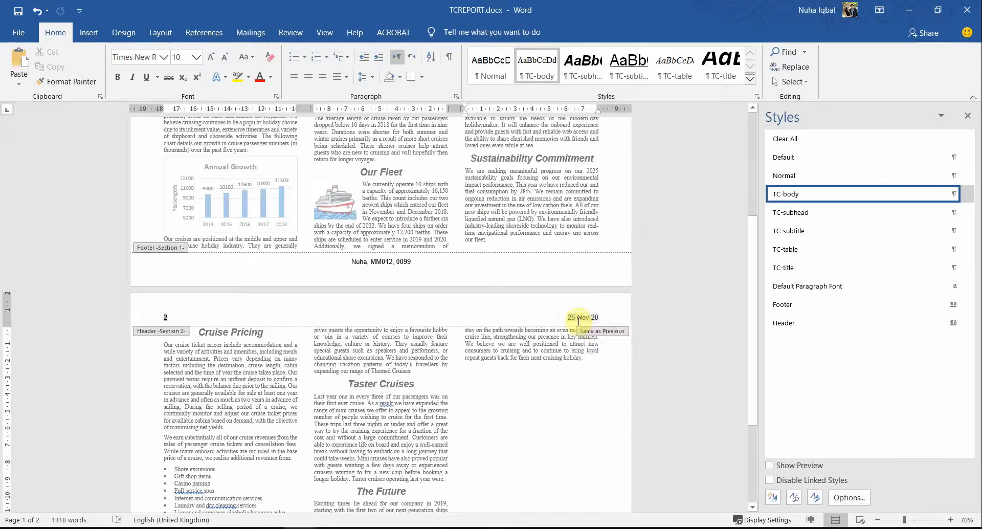
pyautogui.rightClick(581, 317)
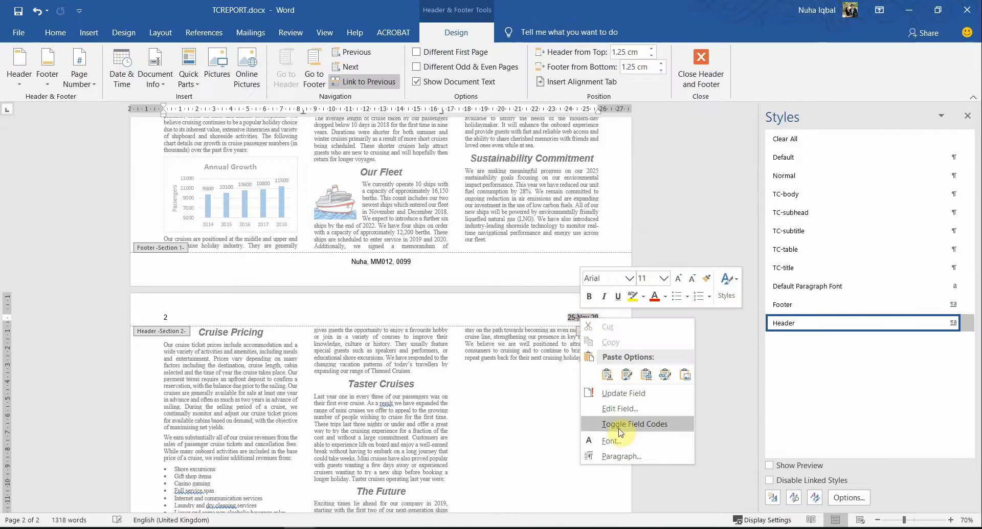
pyautogui.click(593, 424)
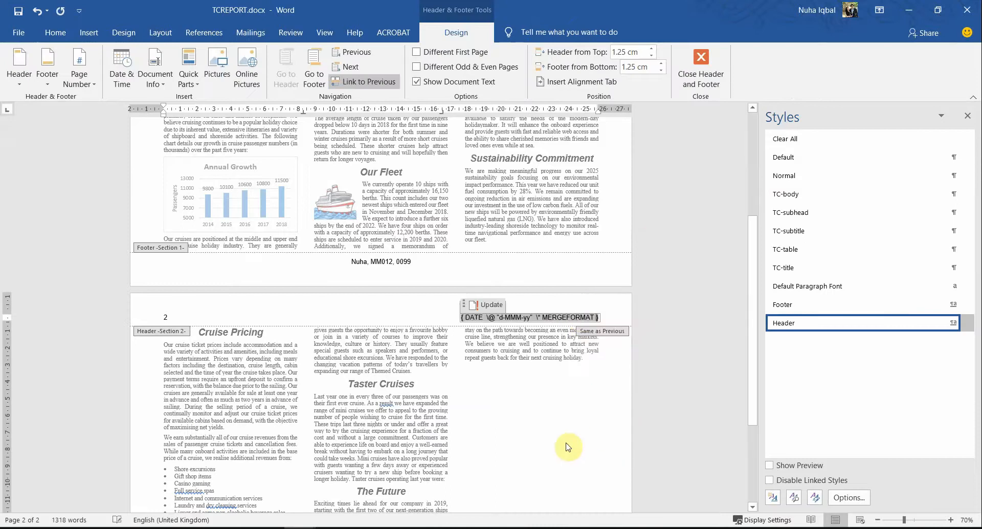
pyautogui.rightClick(564, 317)
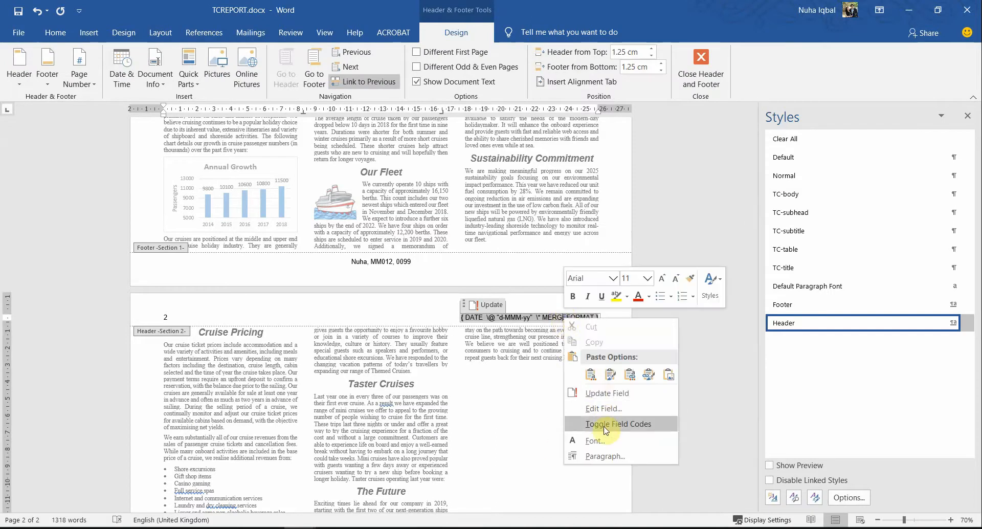
pyautogui.click(583, 429)
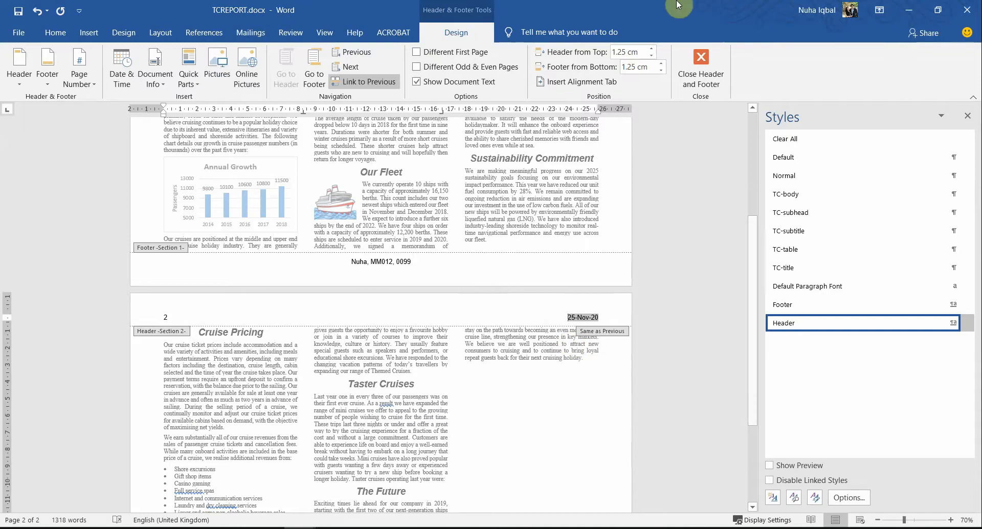
pyautogui.click(695, 59)
pyautogui.hotkey('alt', 'Tab')
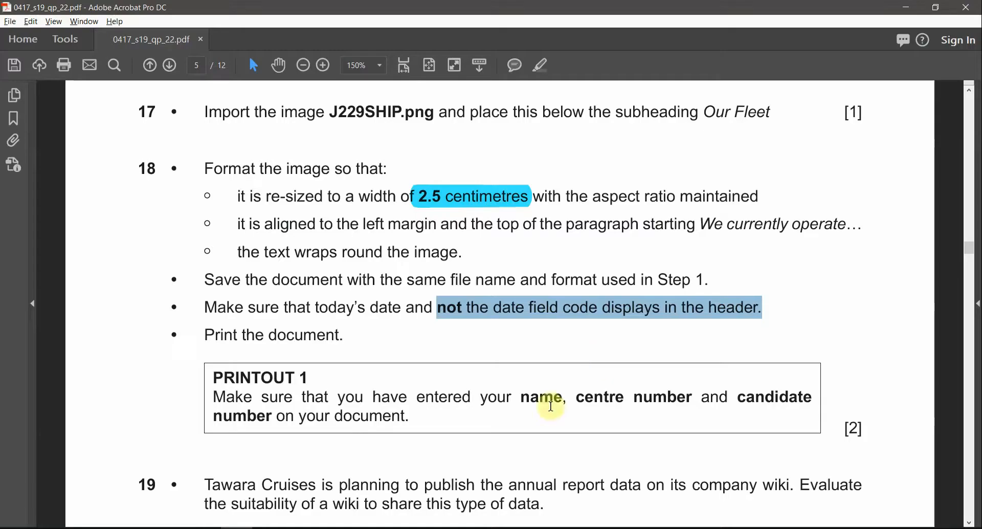
pyautogui.scroll(-1, 473, 409)
pyautogui.moveTo(215, 361); pyautogui.dragTo(412, 391)
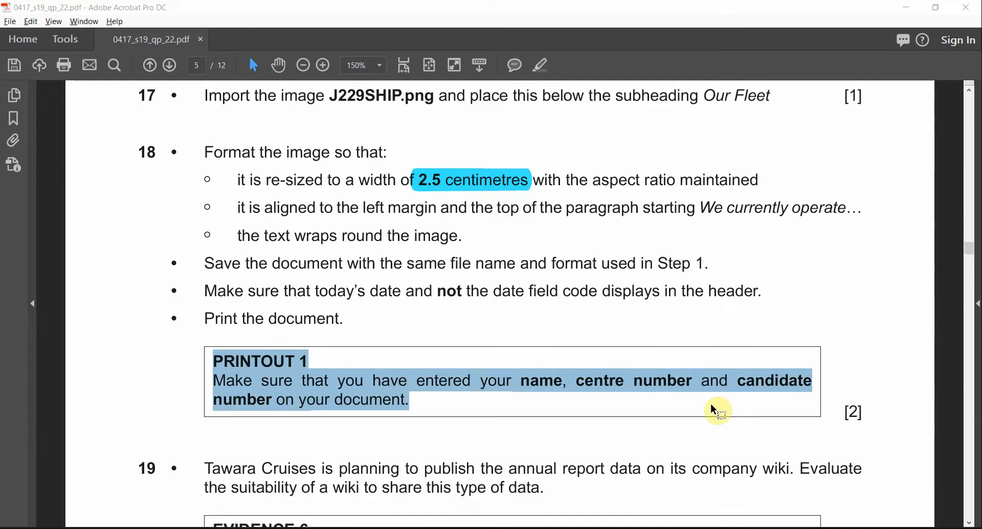
pyautogui.hotkey('alt', 'Tab')
pyautogui.click(20, 34)
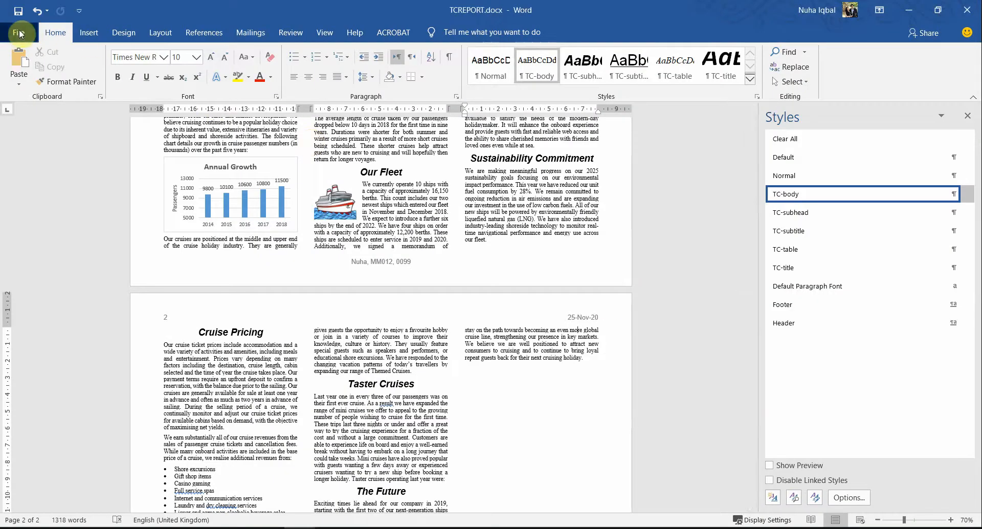
# Step: Print-preview both report pages, checking 25-Nov-20 appears in each header
pyautogui.click(45, 302)
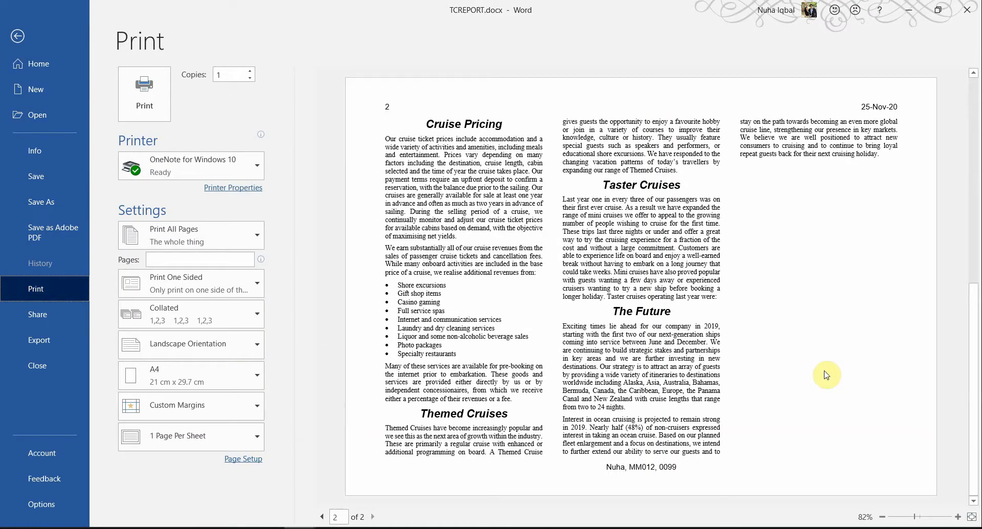
pyautogui.scroll(2, 827, 374)
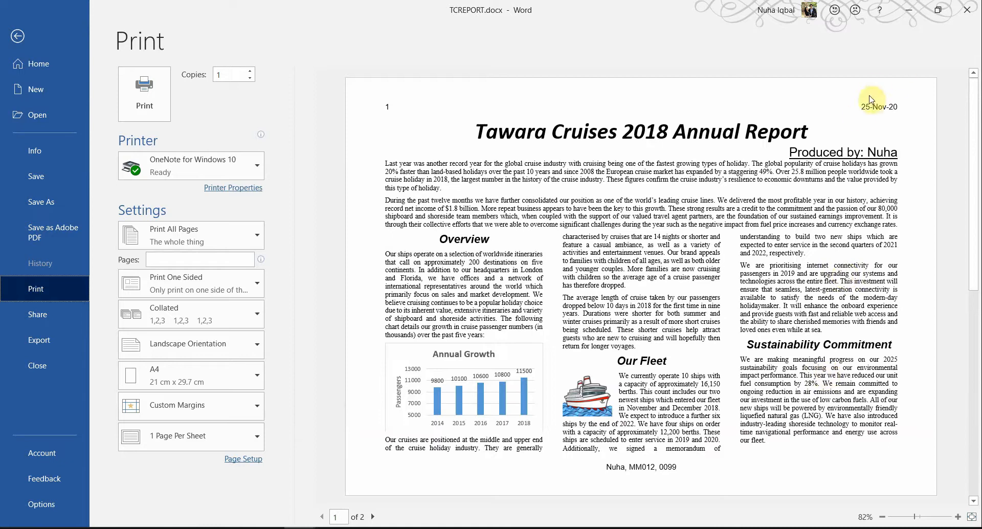
pyautogui.scroll(-2, 697, 367)
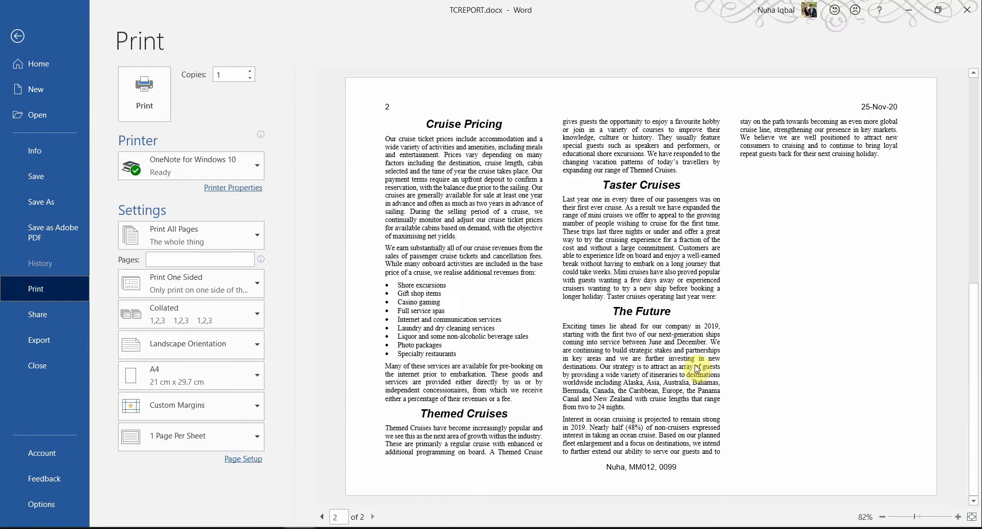
pyautogui.scroll(2, 696, 368)
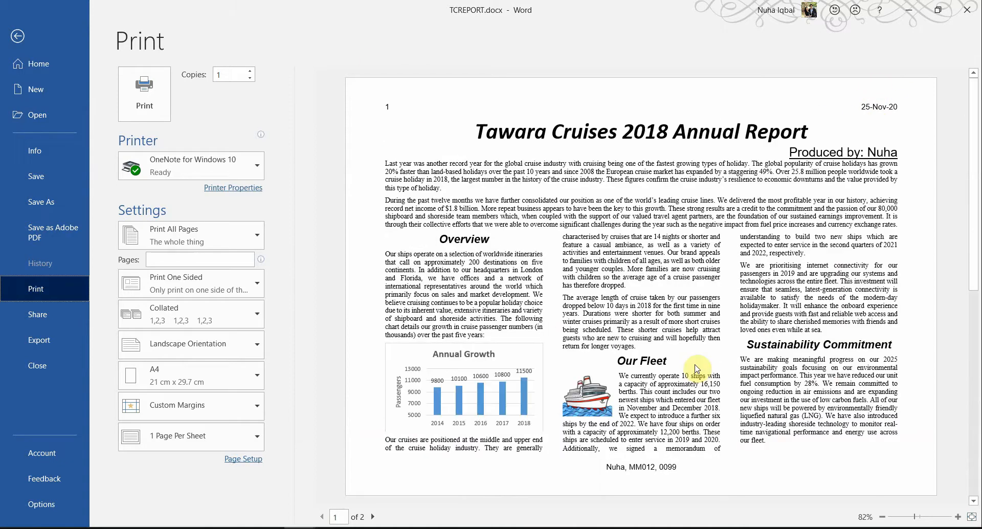
pyautogui.scroll(-2, 696, 368)
pyautogui.scroll(2, 696, 368)
pyautogui.scroll(-2, 697, 368)
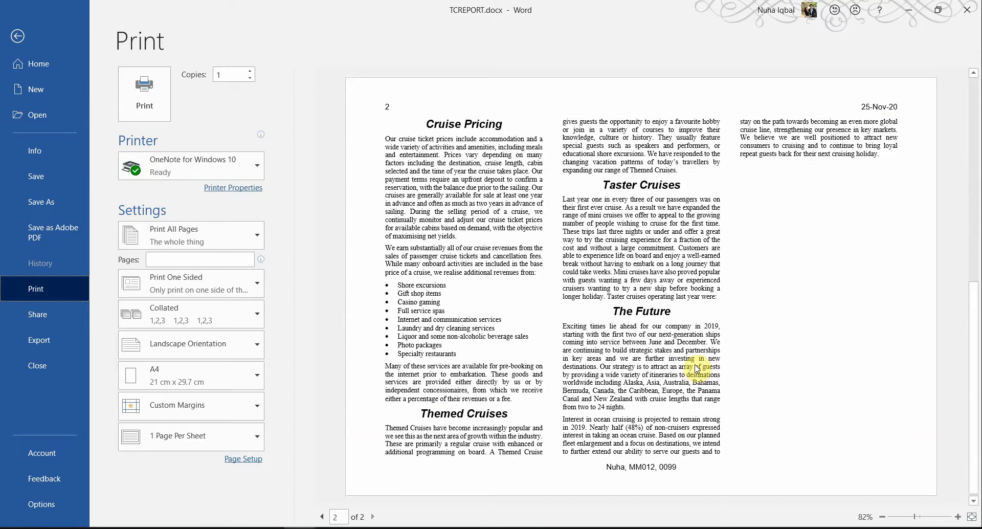
pyautogui.scroll(2, 696, 368)
pyautogui.hotkey('alt', 'Tab')
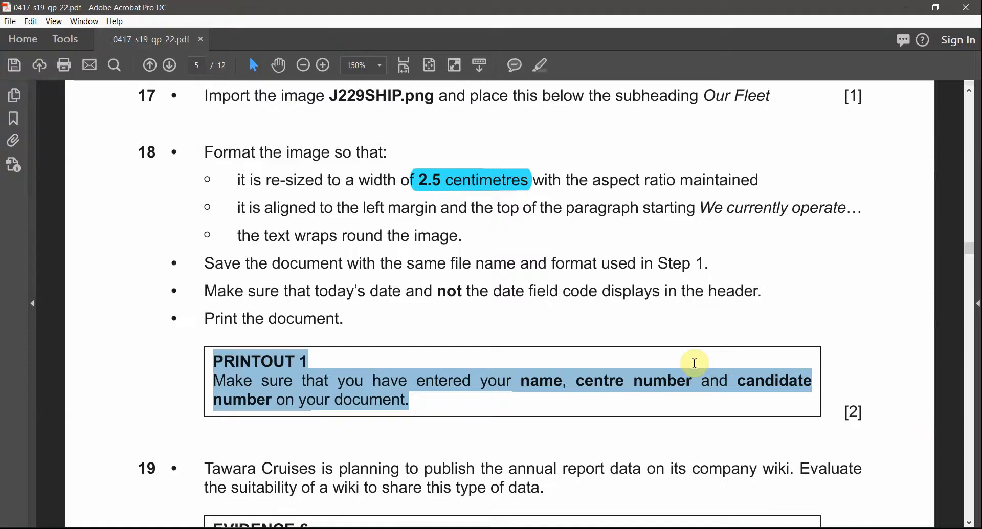
# Step: Mark question 19's EVIDENCE 6 heading, evaluation wording and 100-word limit
pyautogui.click(332, 319)
pyautogui.scroll(-3, 421, 373)
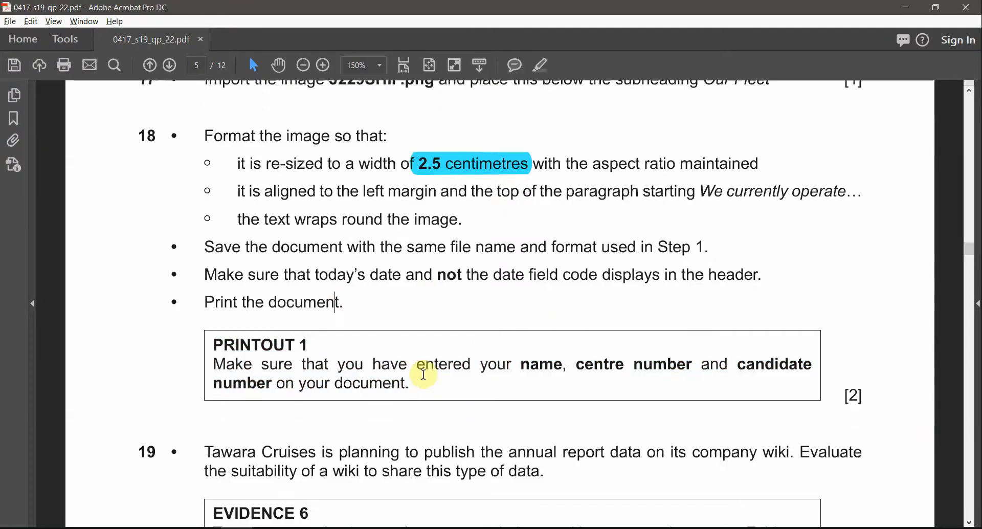
pyautogui.scroll(-5, 424, 379)
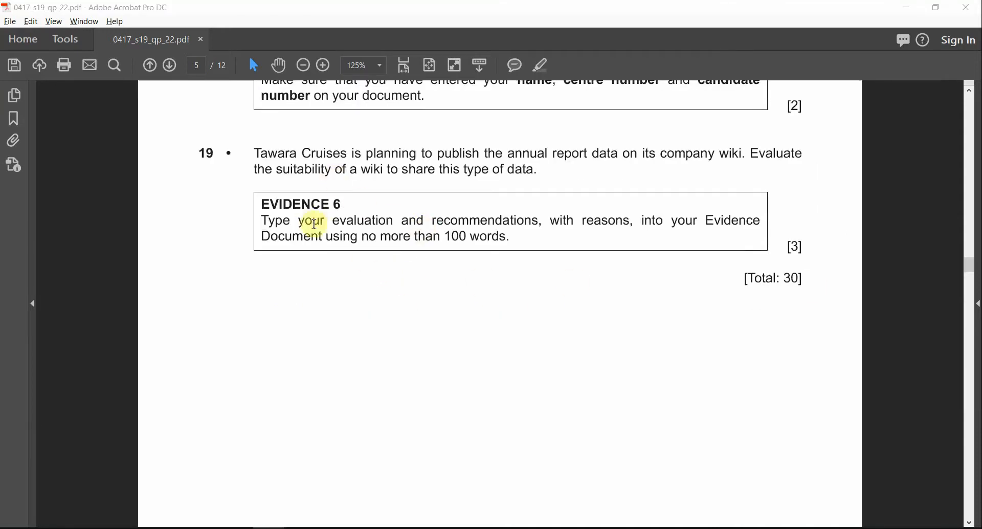
pyautogui.moveTo(331, 222); pyautogui.dragTo(432, 224)
pyautogui.moveTo(342, 204); pyautogui.dragTo(611, 223)
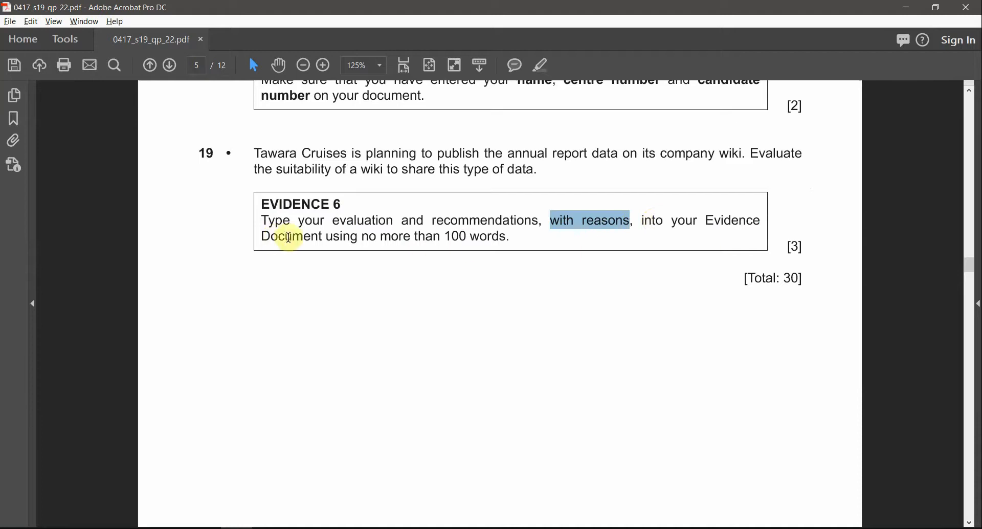
pyautogui.moveTo(446, 236); pyautogui.dragTo(506, 236)
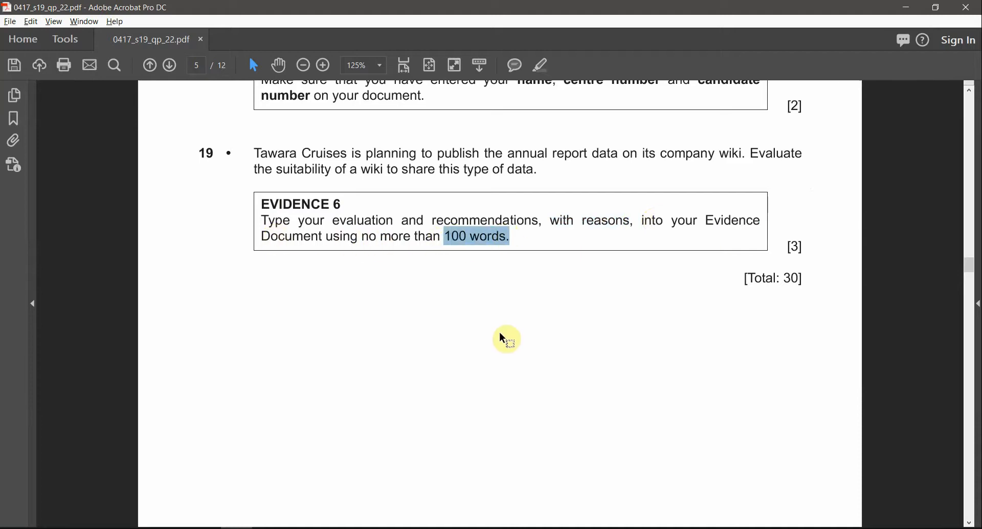
pyautogui.hotkey('alt', 'Tab')
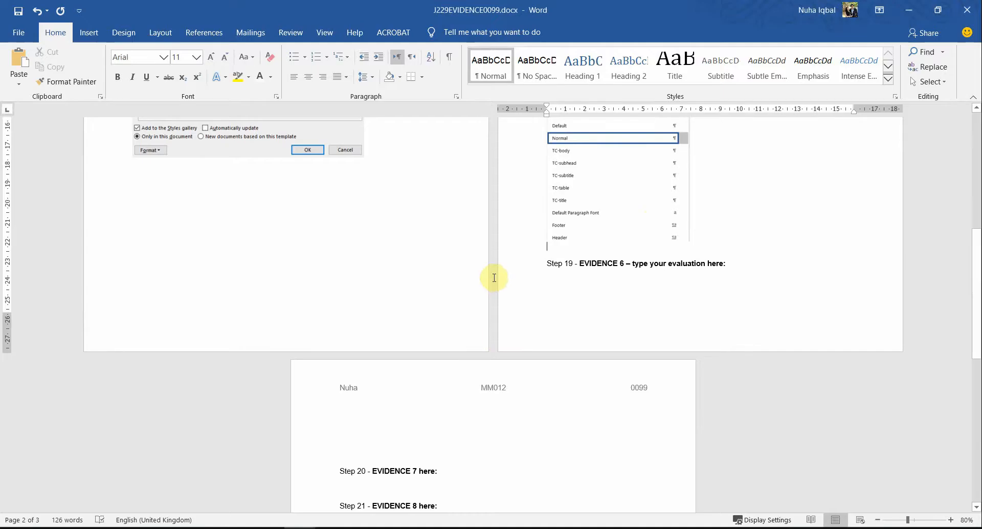
# Step: Push the Step 19 heading onto page 3 with an extra line break
pyautogui.click(592, 271)
pyautogui.scroll(3, 697, 279)
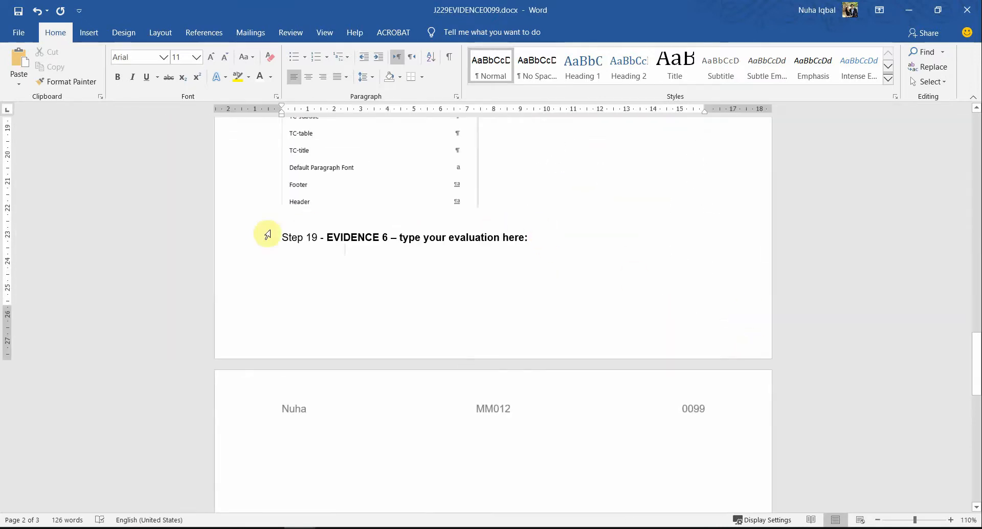
pyautogui.click(276, 238)
pyautogui.press('Return')
pyautogui.press('Return')
pyautogui.press('Return')
pyautogui.press('Return')
pyautogui.press('Return')
pyautogui.press('Return')
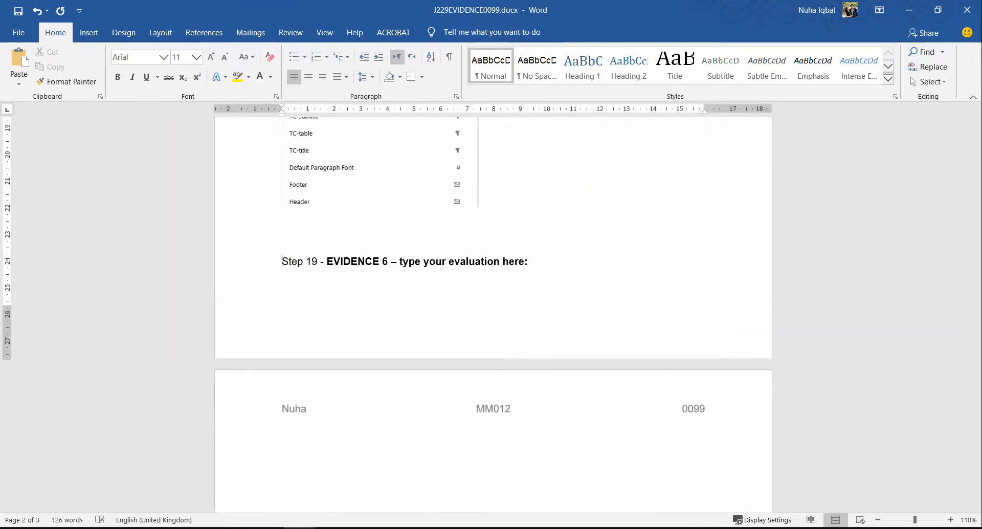
pyautogui.scroll(-3, 333, 353)
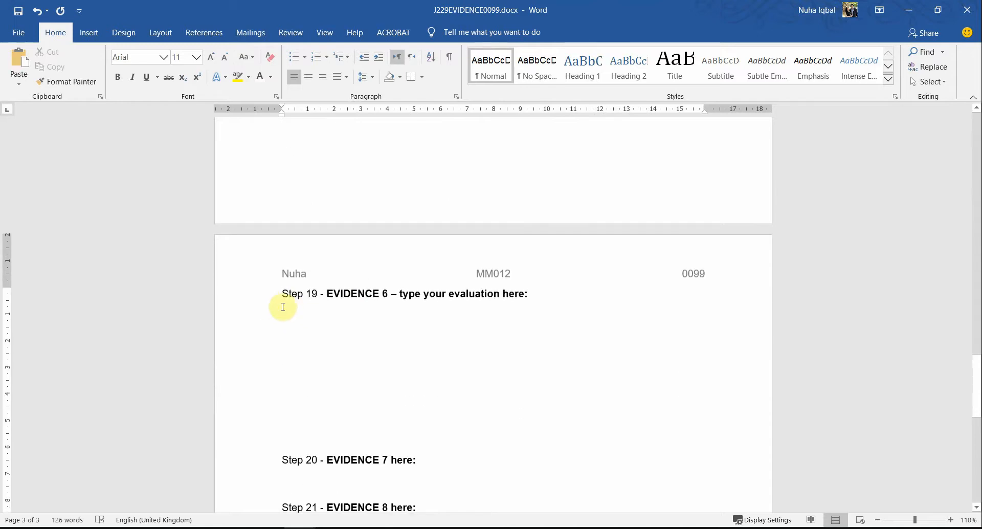
# Step: Reveal the hidden Evidence 6 notes by setting their font colour to Automatic black
pyautogui.moveTo(283, 307); pyautogui.dragTo(557, 430)
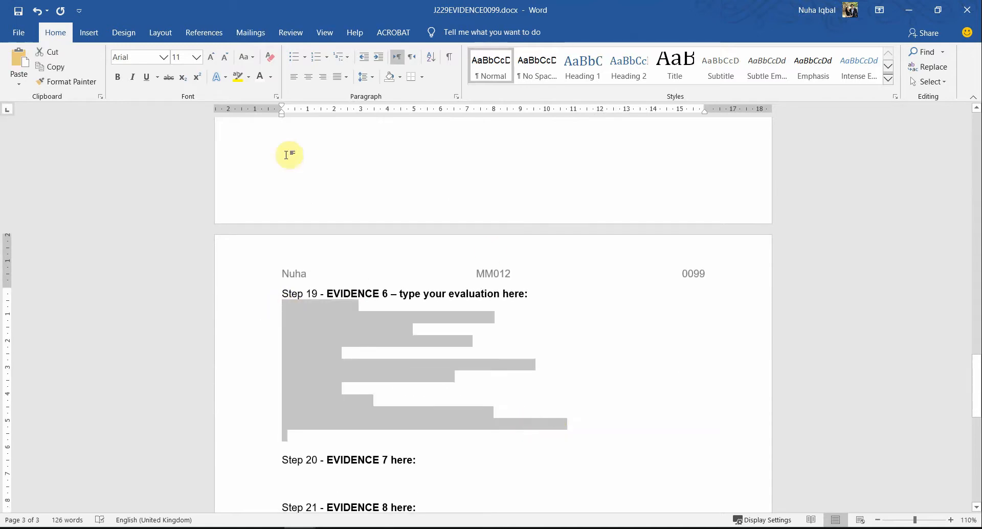
pyautogui.click(273, 82)
pyautogui.click(278, 97)
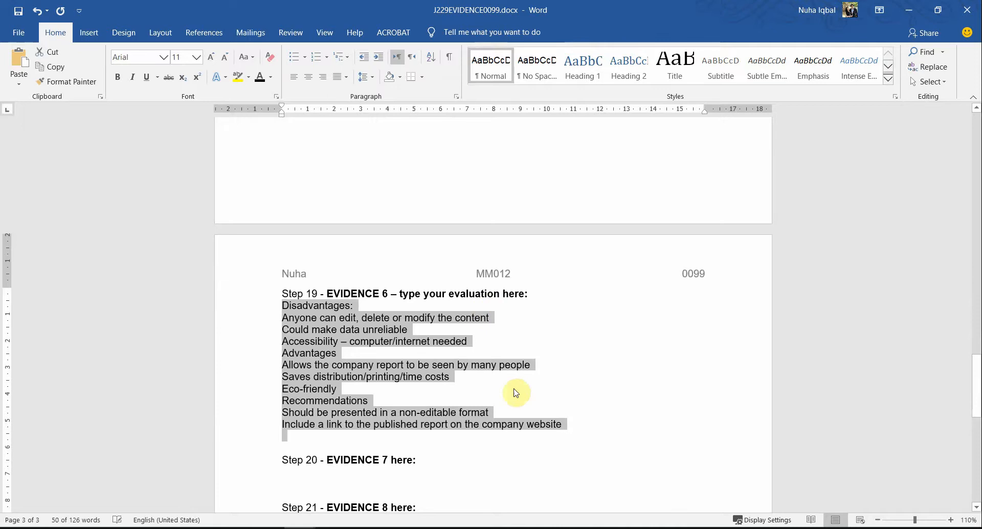
pyautogui.click(419, 372)
pyautogui.scroll(1, 420, 374)
pyautogui.scroll(1, 420, 372)
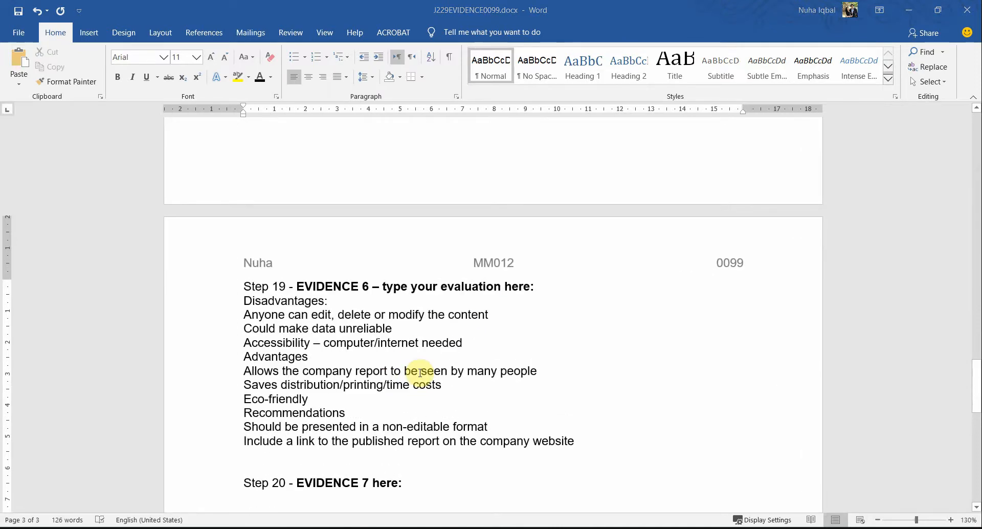
pyautogui.hotkey('alt', 'Tab')
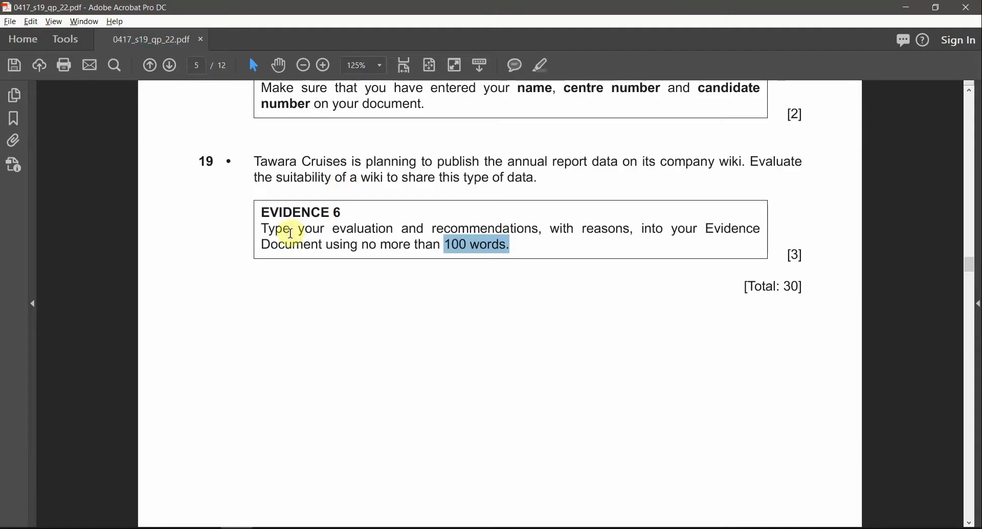
# Step: Apply cyan highlighting to 'Evaluate' and the [3] mark in question 19
pyautogui.doubleClick(773, 163)
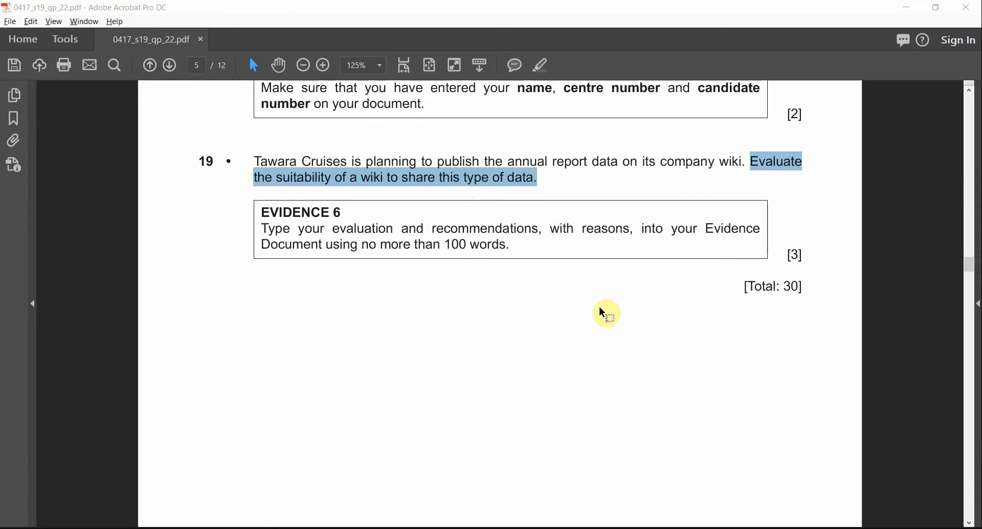
pyautogui.doubleClick(800, 253)
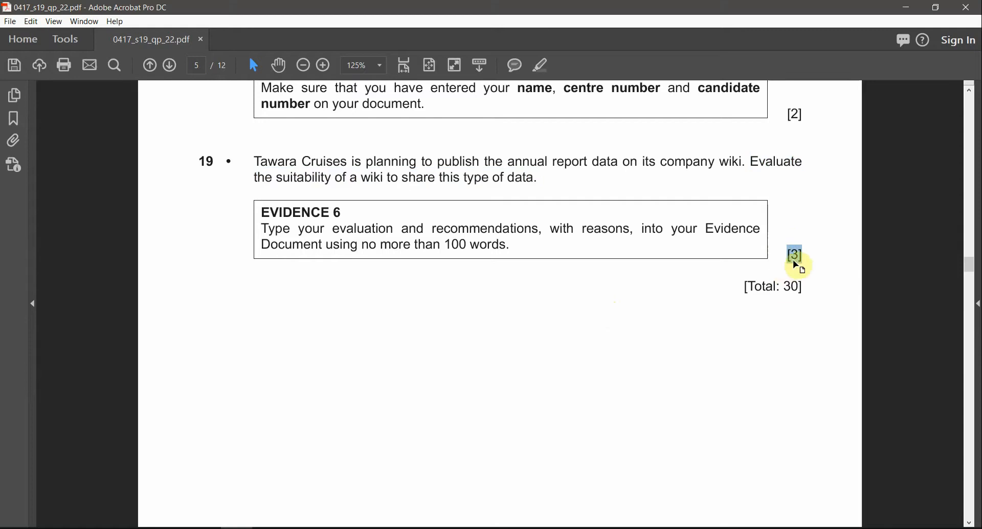
pyautogui.click(551, 67)
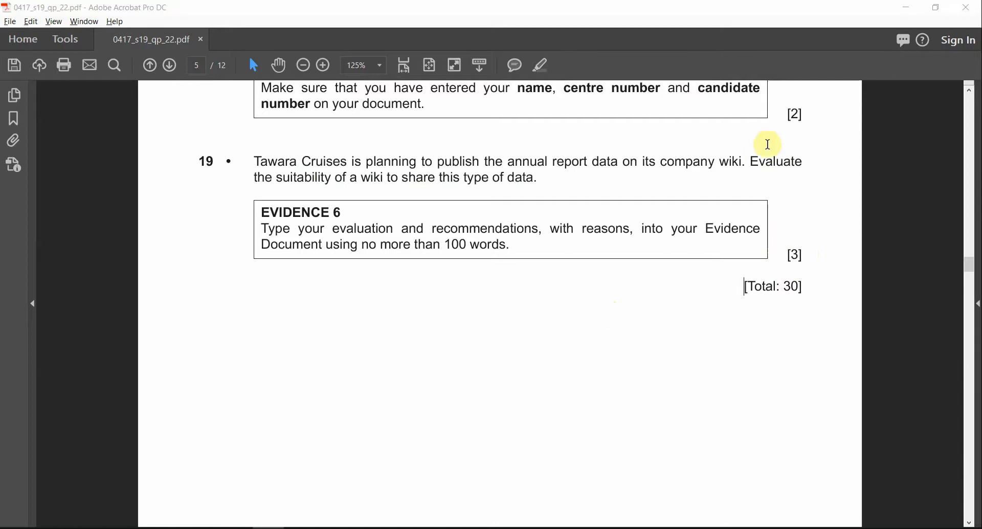
pyautogui.moveTo(752, 162); pyautogui.dragTo(804, 162)
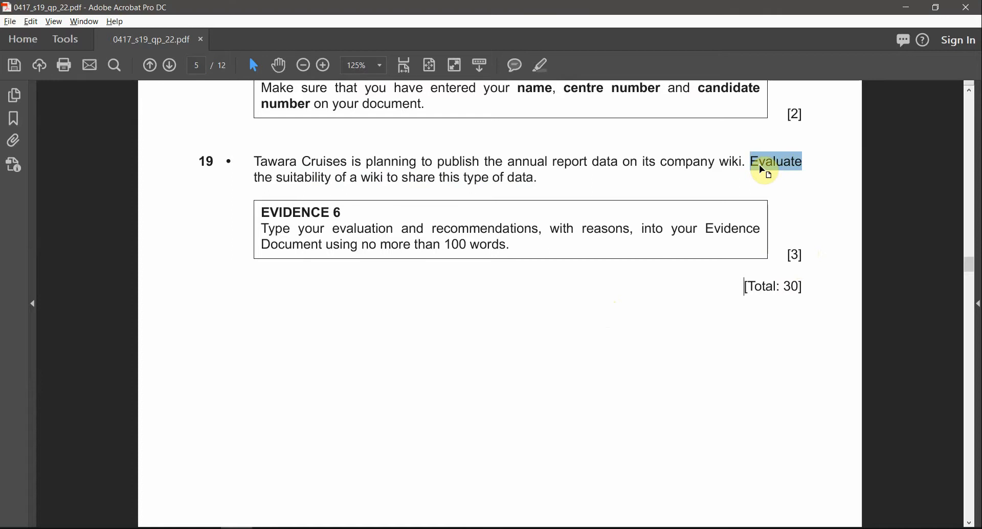
pyautogui.click(545, 65)
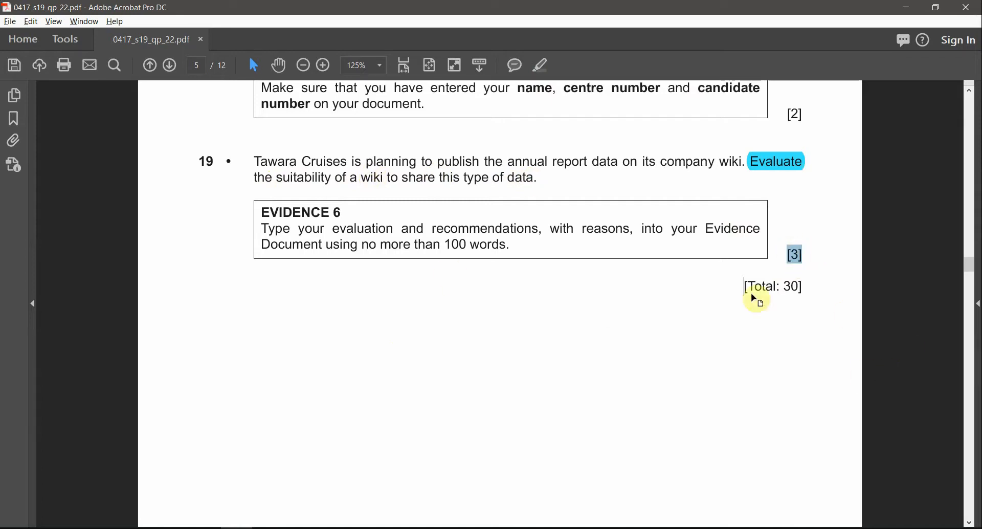
pyautogui.click(547, 69)
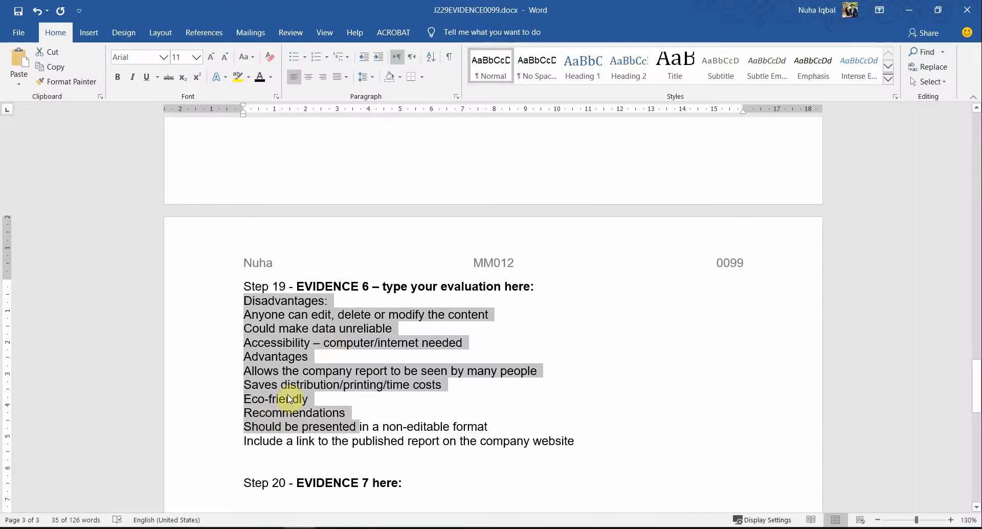
pyautogui.click(329, 341)
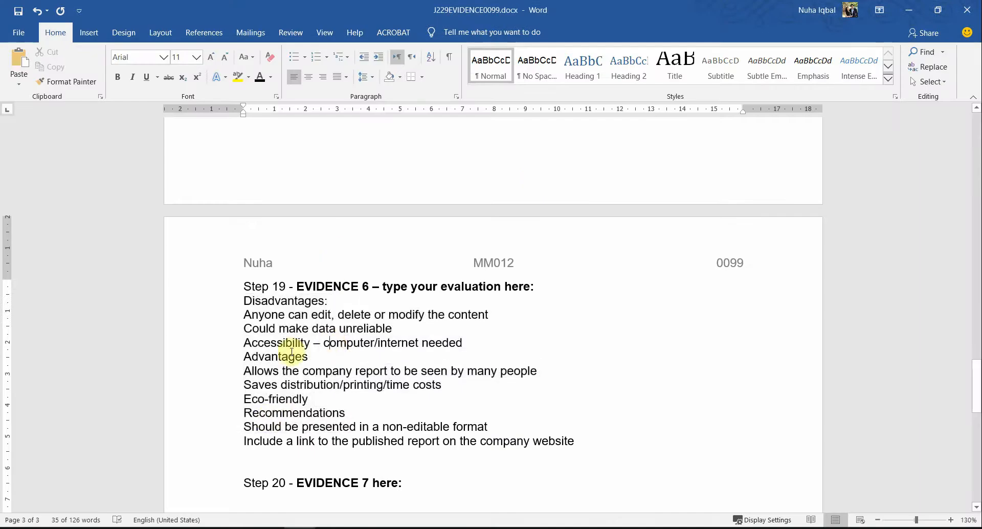
# Step: Underline the Disadvantages heading in the Step 19 evaluation
pyautogui.scroll(-2, 305, 325)
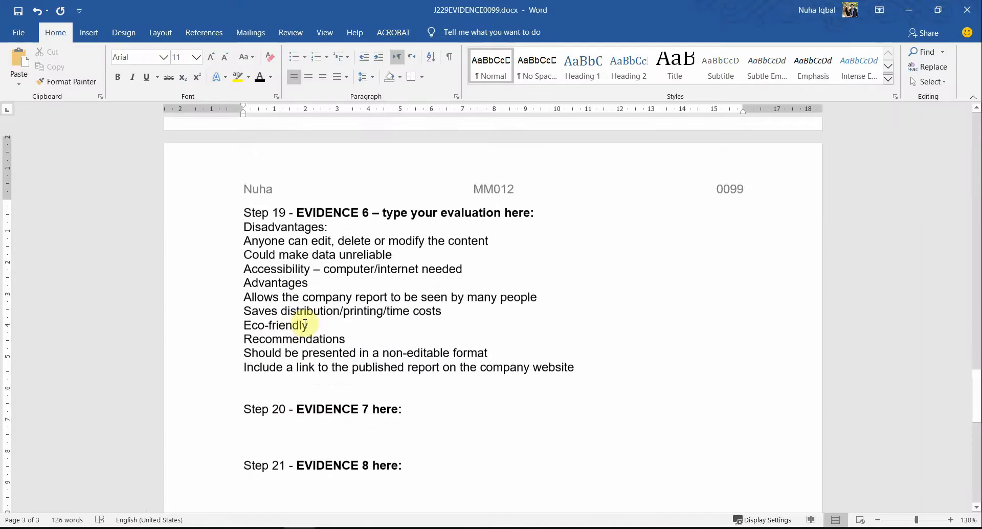
pyautogui.moveTo(244, 217); pyautogui.dragTo(346, 347)
pyautogui.click(260, 236)
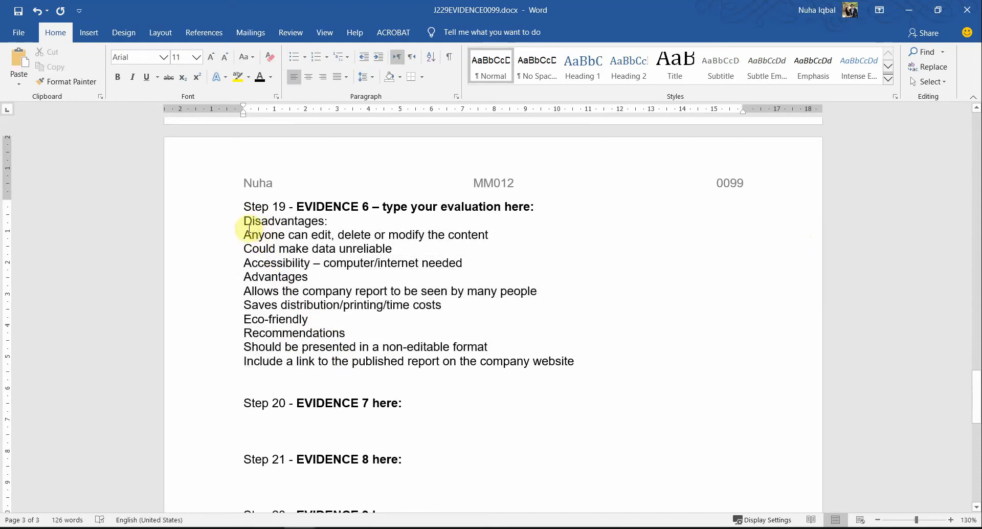
pyautogui.scroll(1, 377, 278)
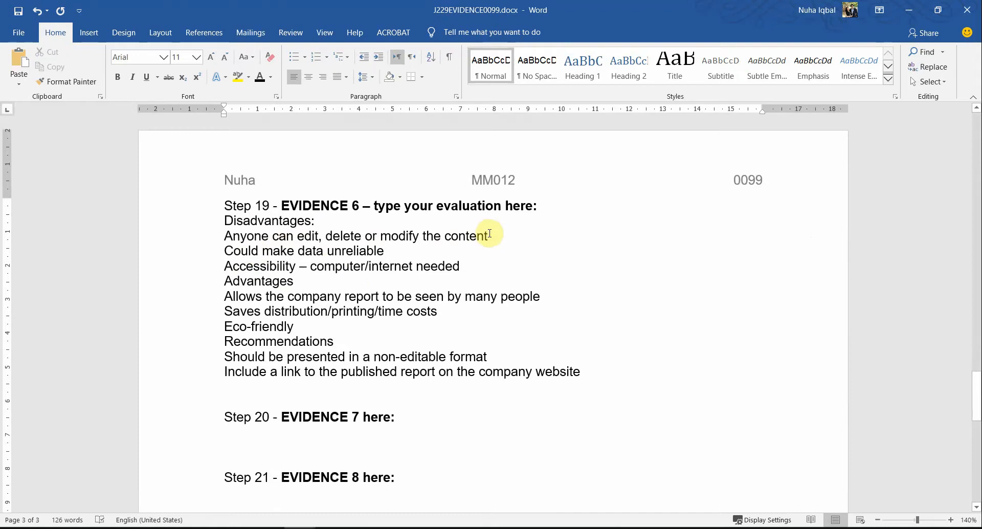
pyautogui.moveTo(490, 236); pyautogui.dragTo(275, 236)
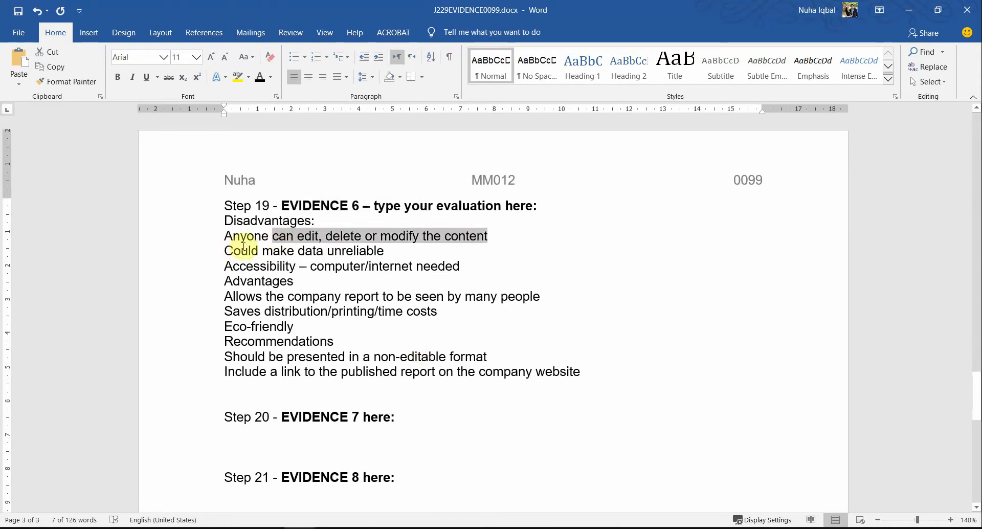
pyautogui.doubleClick(248, 223)
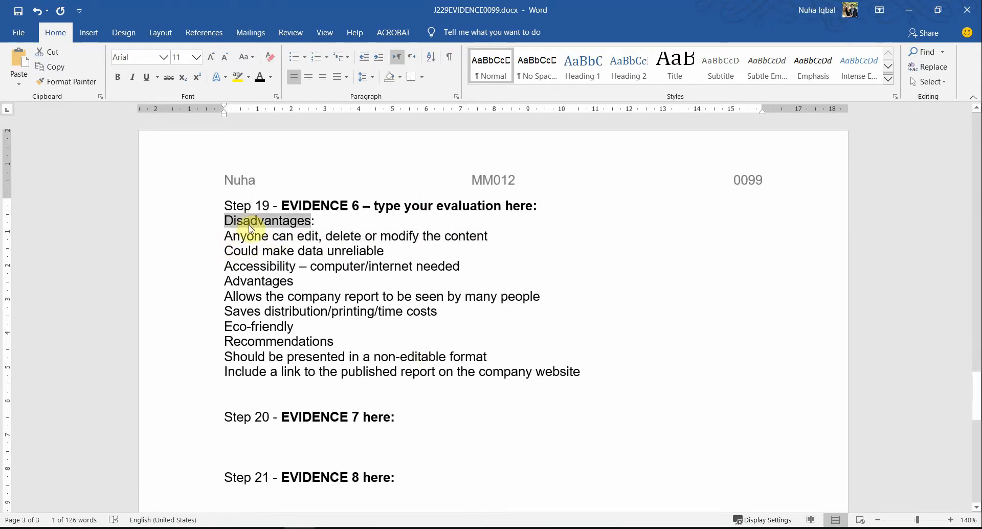
pyautogui.hotkey('ctrl', 'u')
pyautogui.click(298, 250)
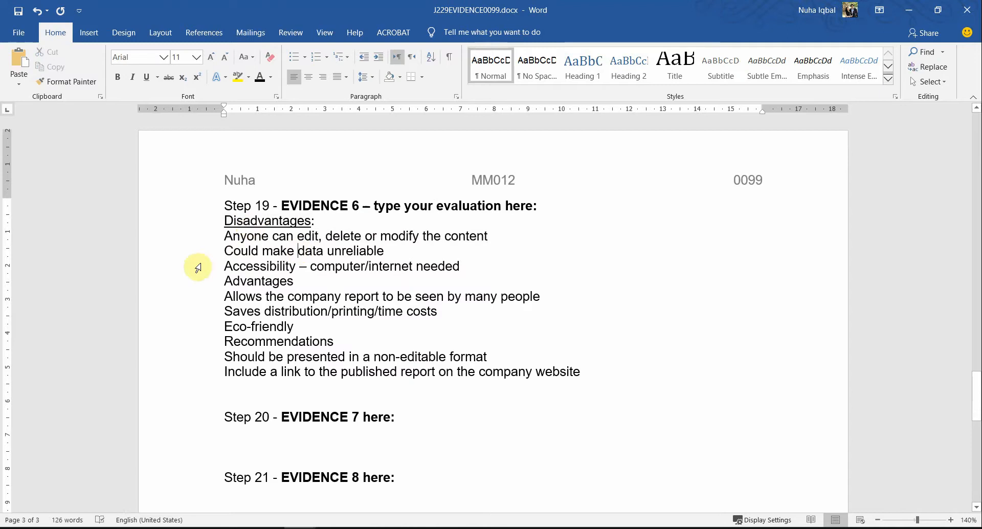
# Step: Underline the Advantages and Recommendations headings, leaving Accessibility and Eco-friendly plain
pyautogui.keyDown('shift'); pyautogui.click(268, 263); pyautogui.keyUp('shift')
pyautogui.click(264, 267)
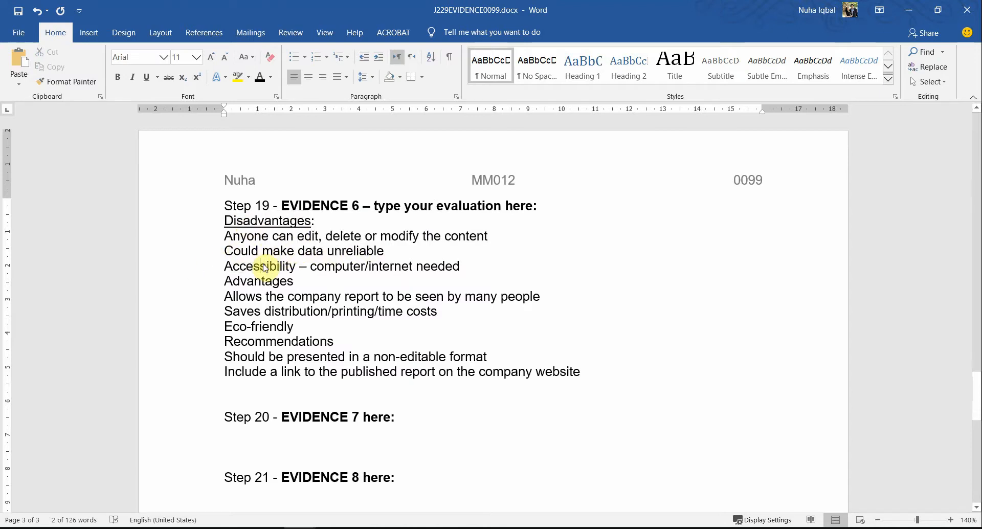
pyautogui.doubleClick(232, 267)
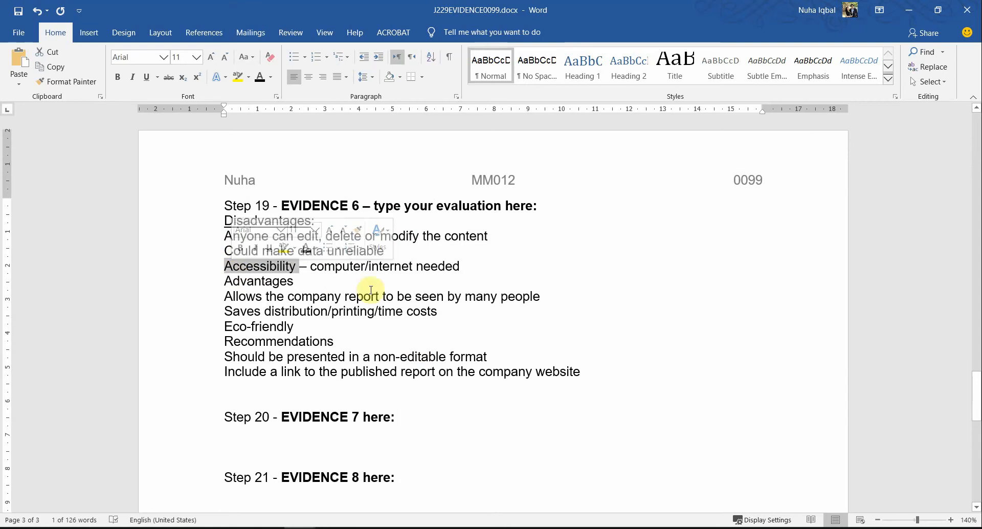
pyautogui.click(390, 265)
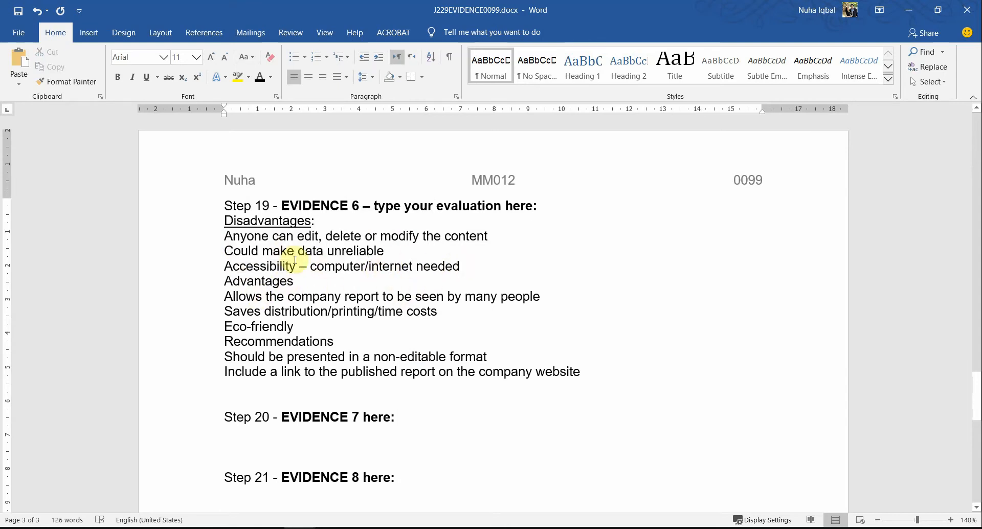
pyautogui.doubleClick(258, 283)
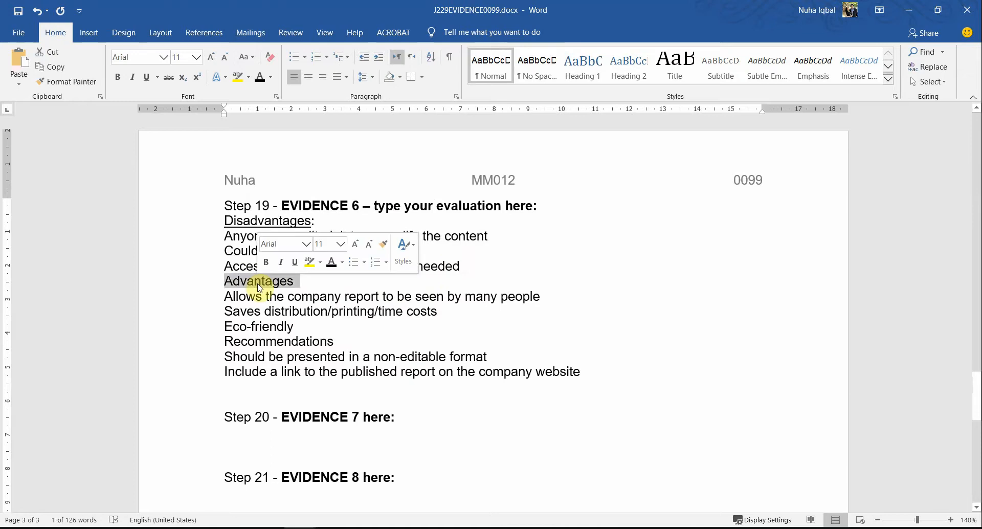
pyautogui.hotkey('ctrl', 'u')
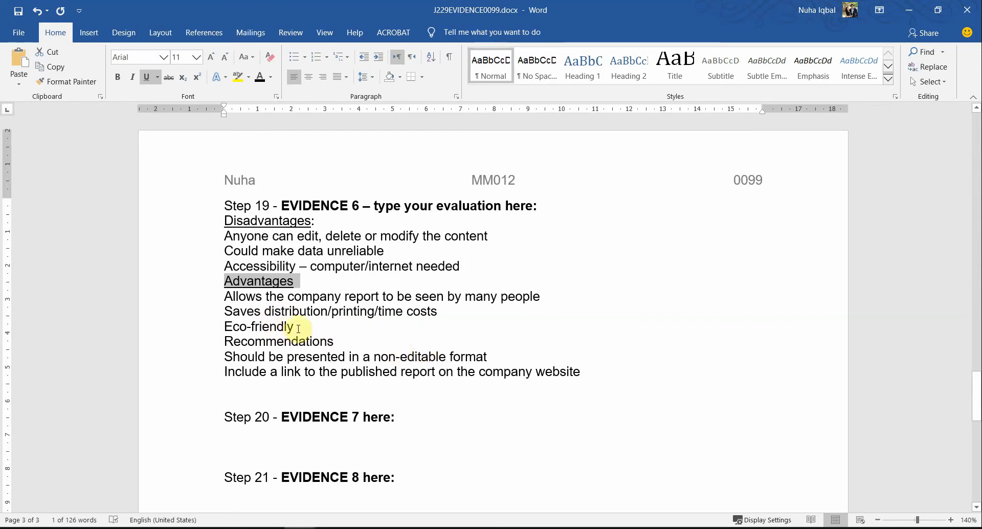
pyautogui.moveTo(299, 328); pyautogui.dragTo(198, 325)
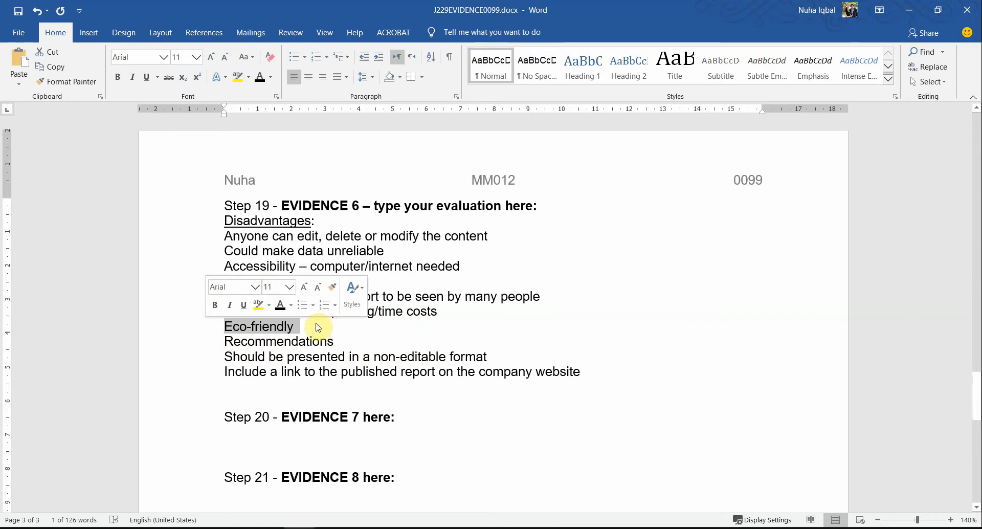
pyautogui.click(301, 341)
pyautogui.doubleClick(302, 342)
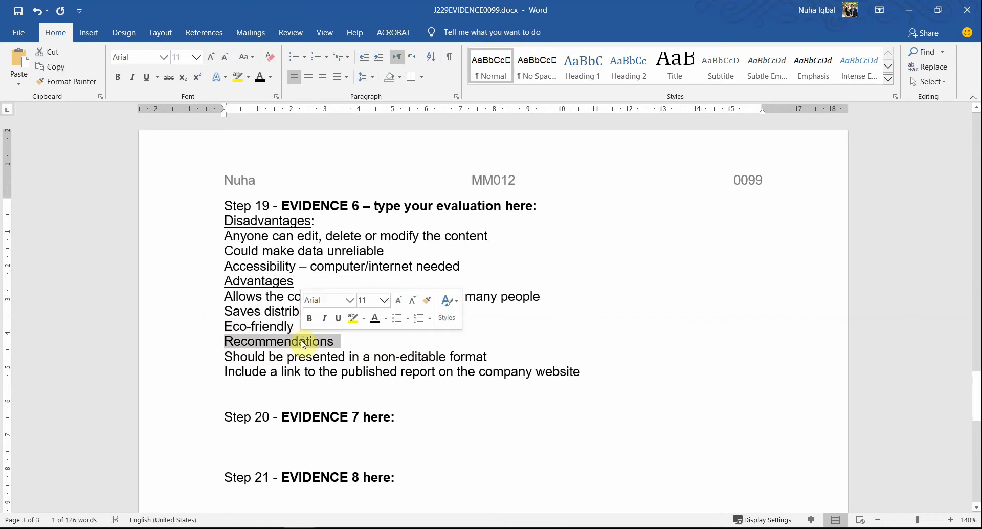
pyautogui.hotkey('ctrl', 'u')
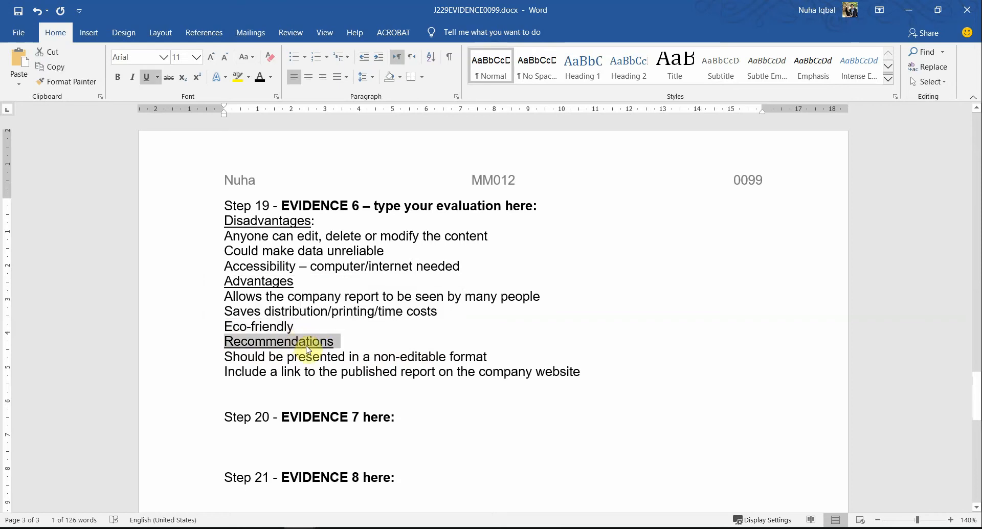